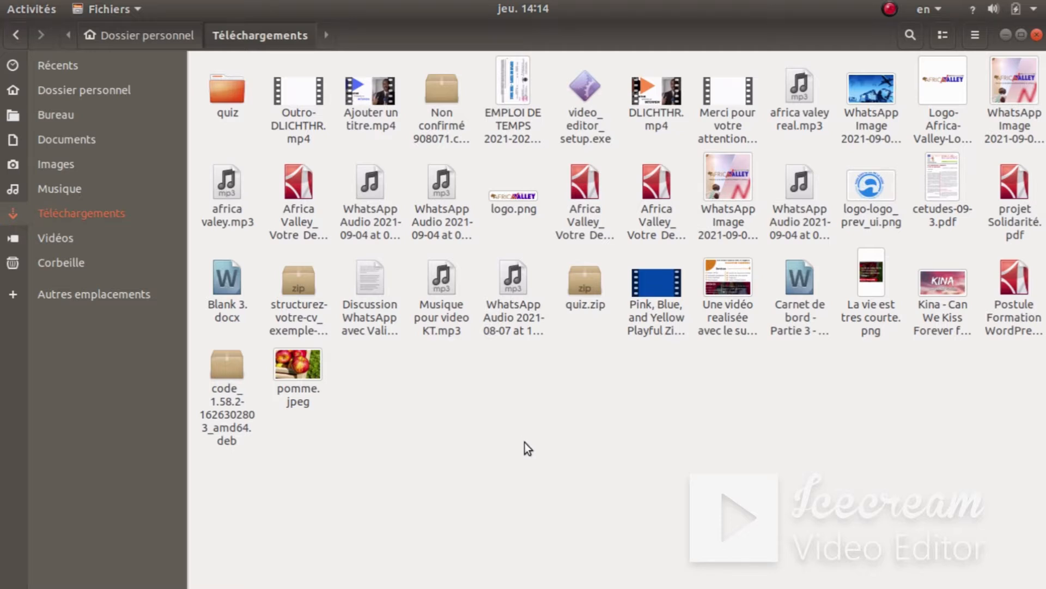
- Switch to the Google Drive browser window and open the INTERVIEW-EXEMPLE-DELBE video preview
key("super")
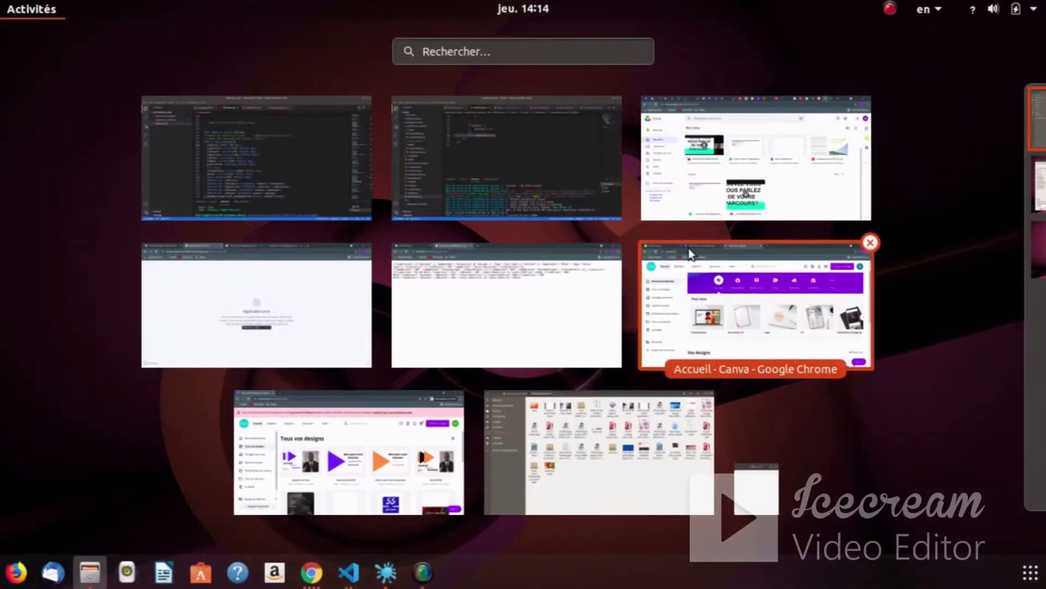
left_click(671, 212)
double_click(272, 244)
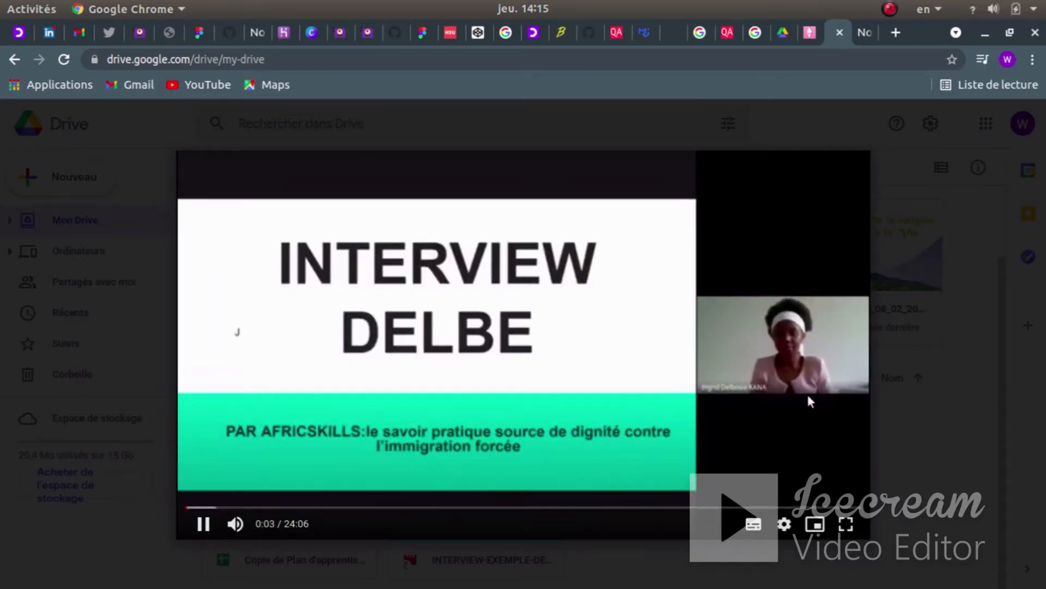
- Pause the INTERVIEW video preview, close it, and bring up the window overview
left_click(203, 522)
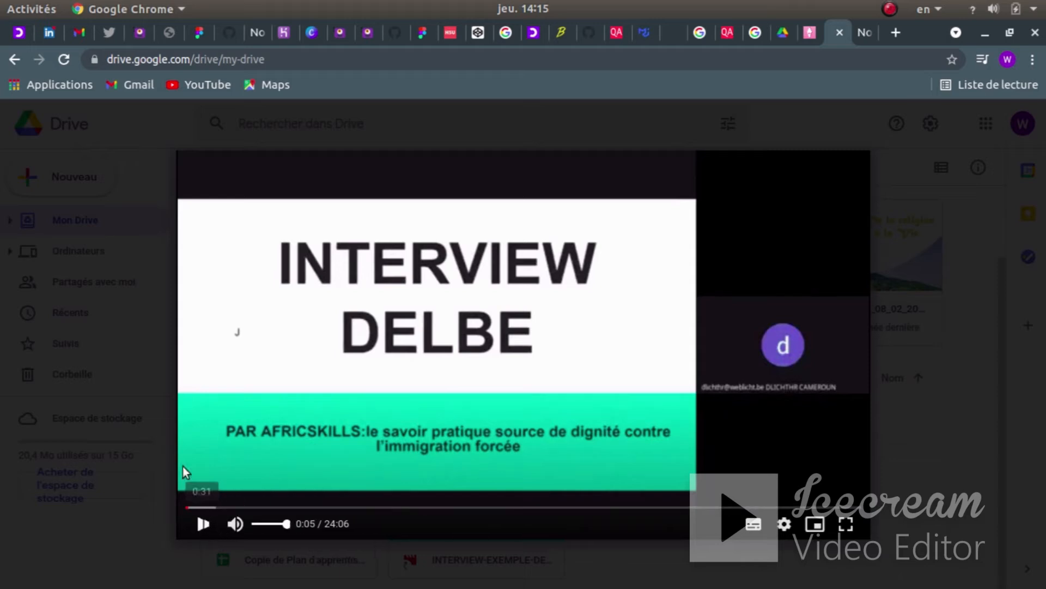
left_click(143, 357)
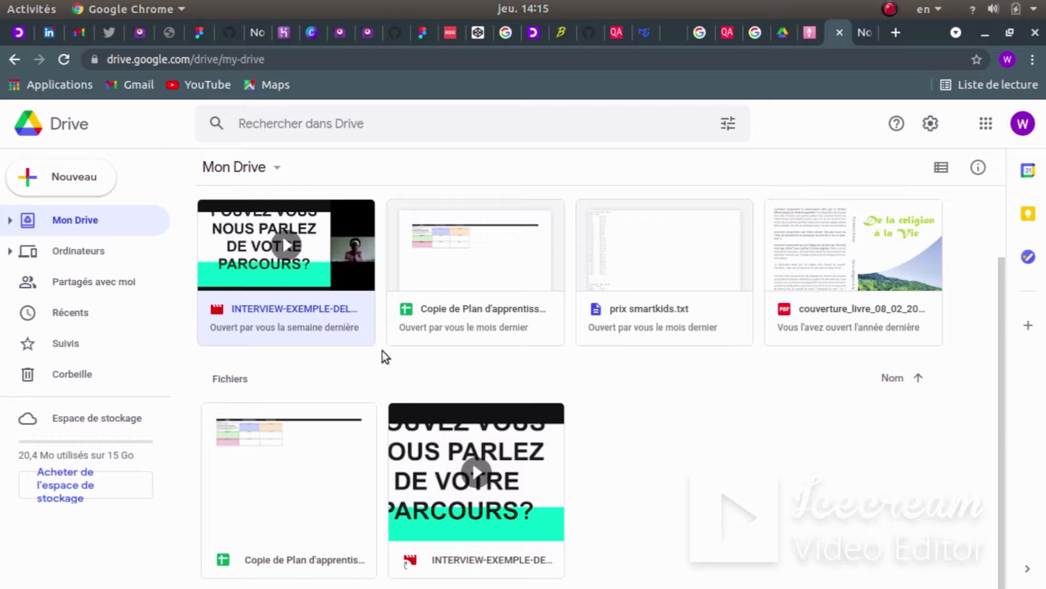
key("super")
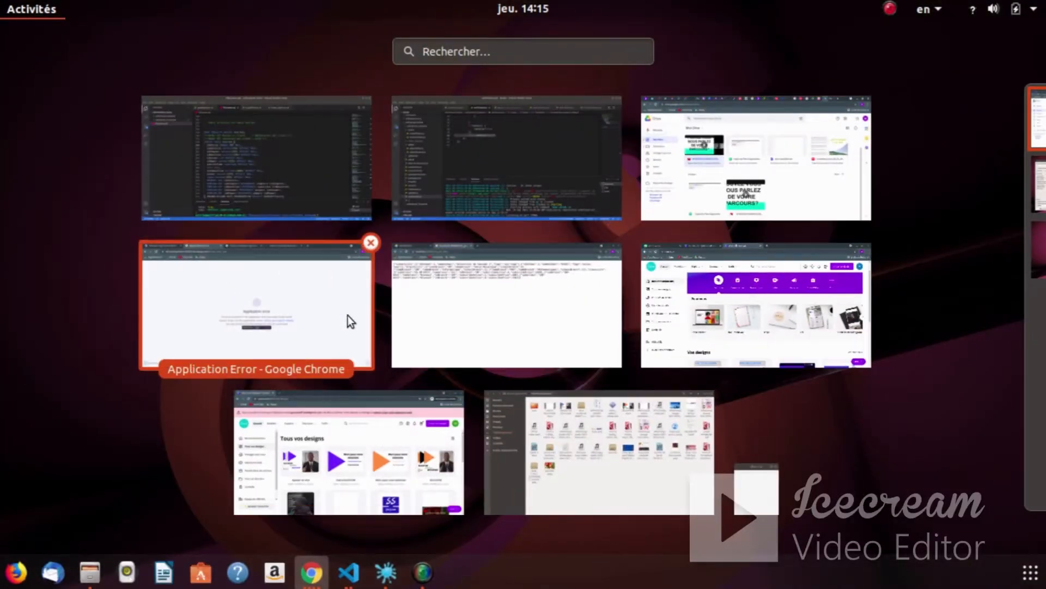
- Play Ajouter un titre.mp4 from Téléchargements, pause it at 0:04, and return to the overview
left_click(581, 440)
double_click(372, 103)
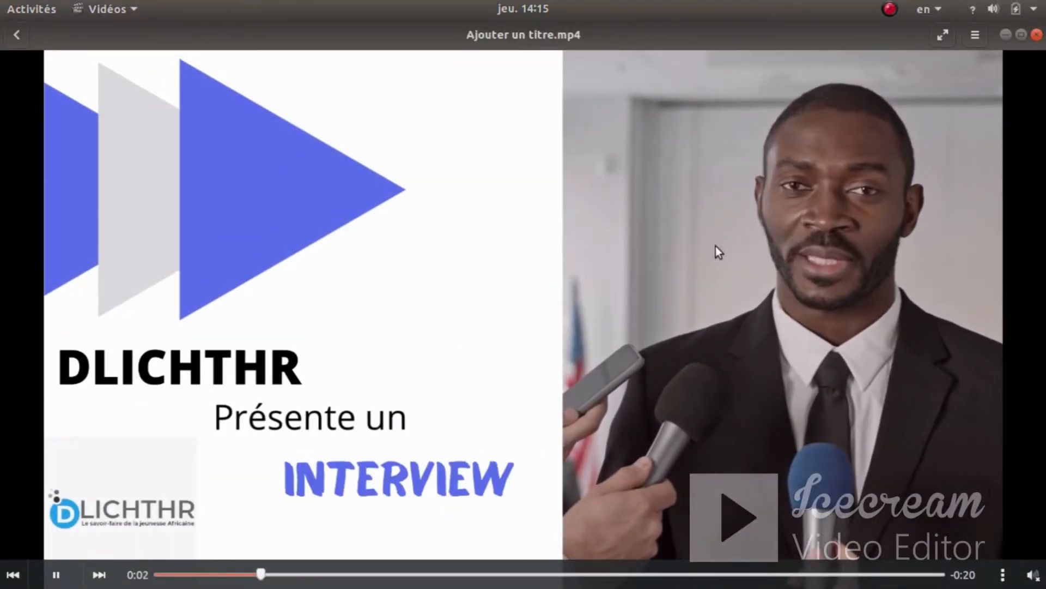
left_click(56, 577)
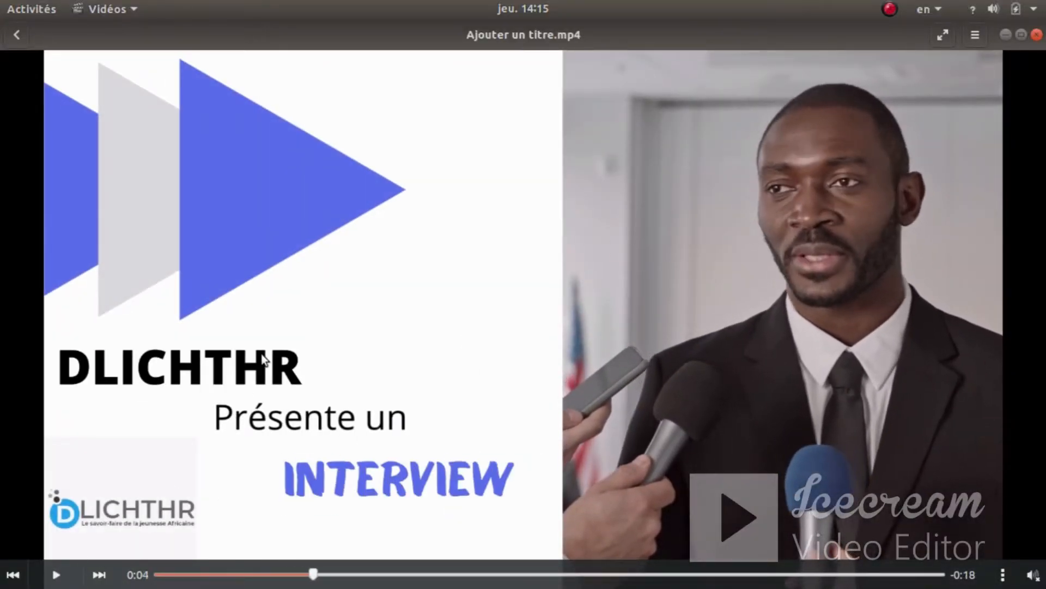
key("super")
scroll(627, 375, "down", 1)
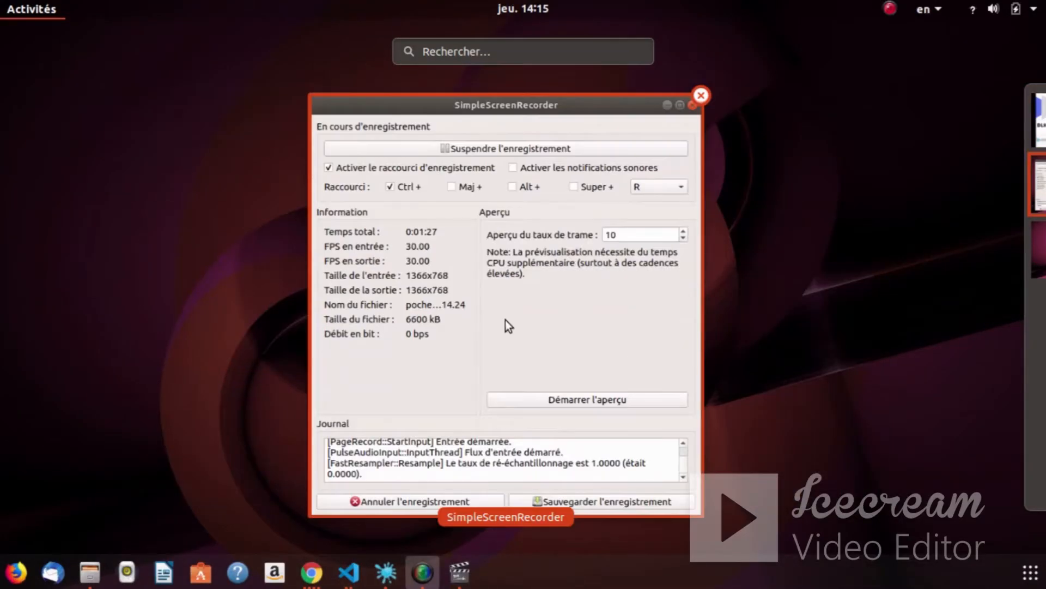
scroll(507, 326, "up", 1)
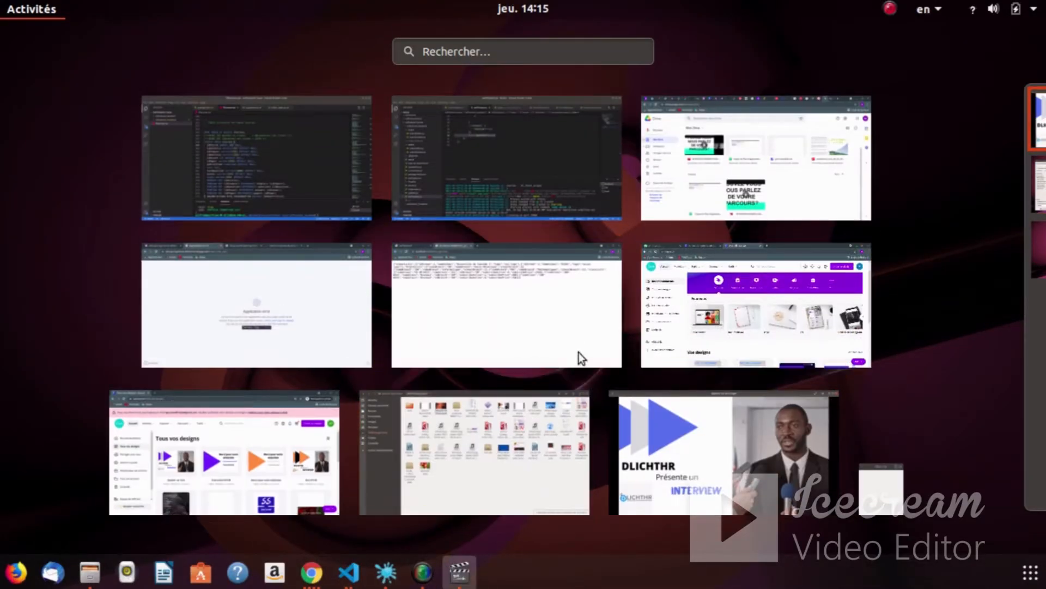
- Bring the Canva window forward and go to the Canva home page
left_click(272, 447)
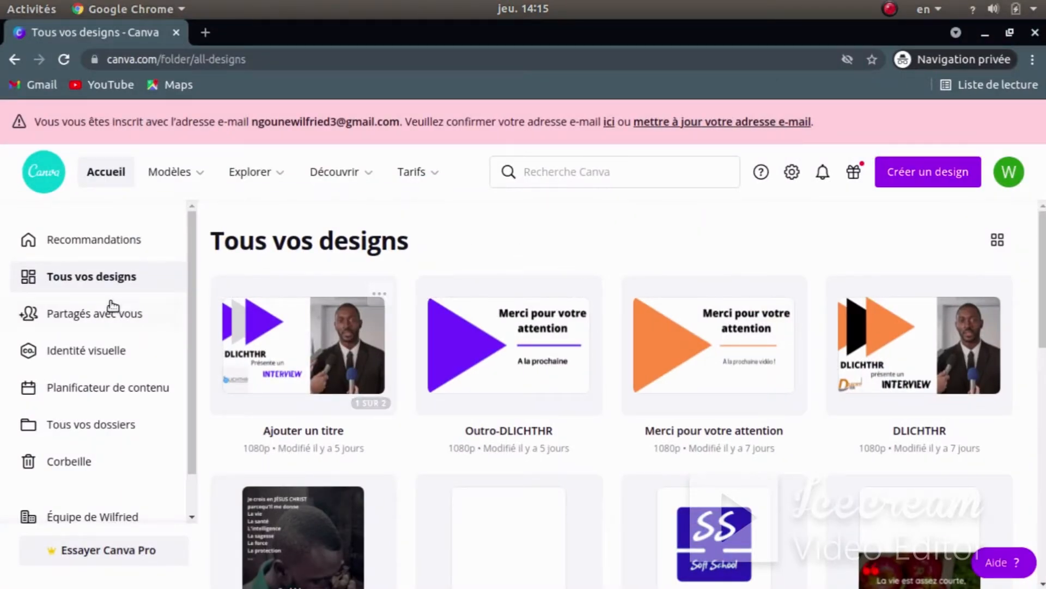
left_click(100, 239)
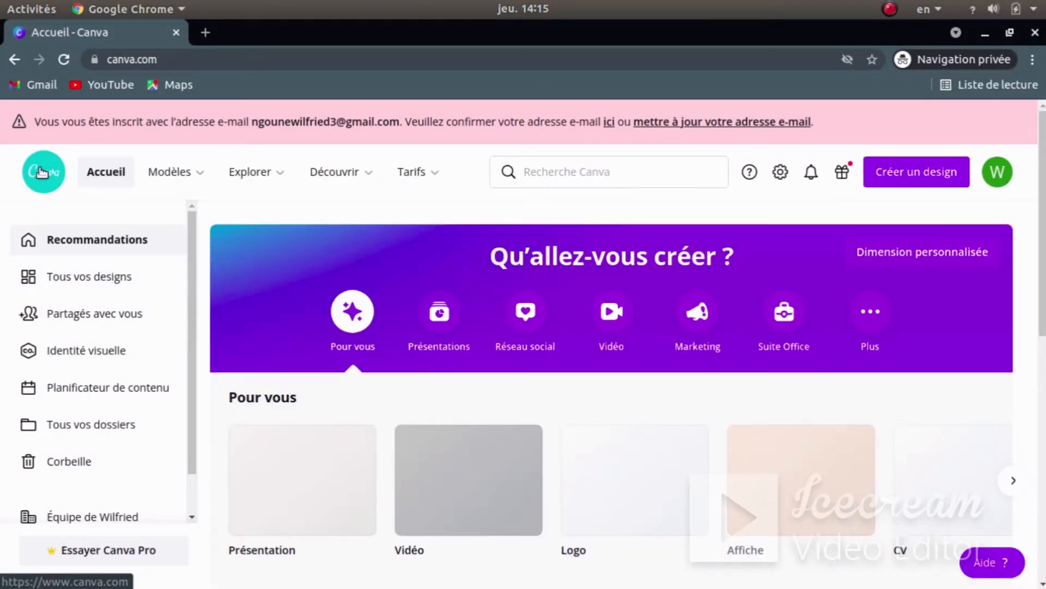
scroll(427, 348, "down", 4)
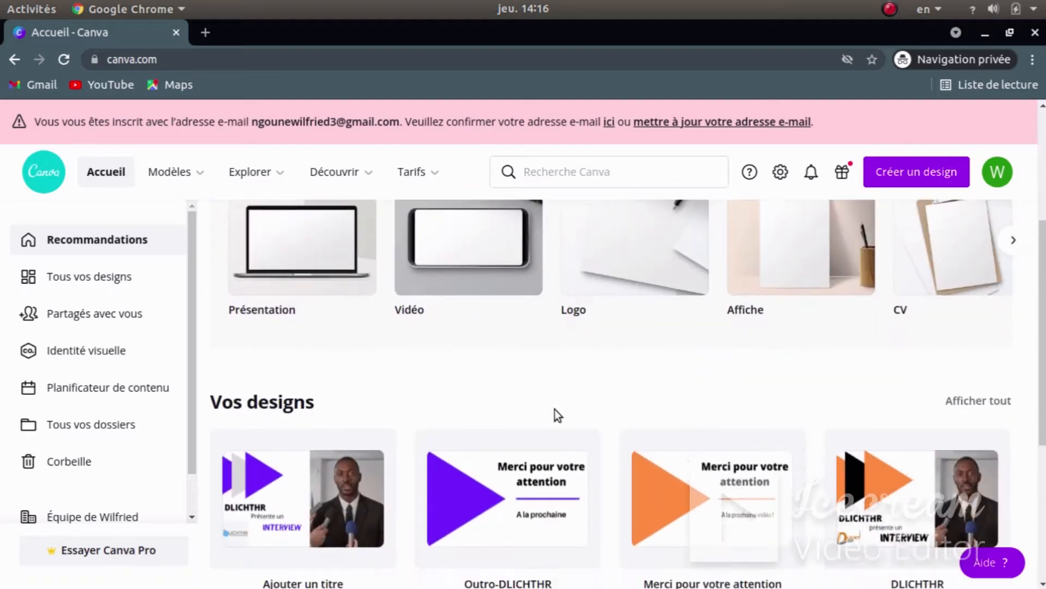
scroll(548, 382, "down", 3)
scroll(527, 299, "up", 7)
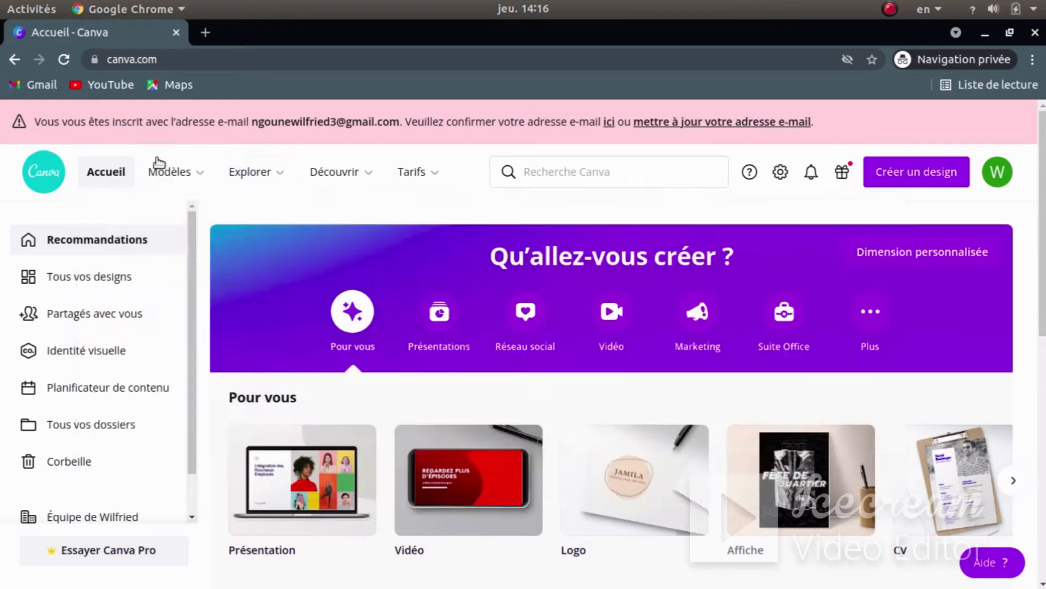
- Search design types for 'intro' and create a 1920 × 1080 Intro YouTube design
left_click(926, 175)
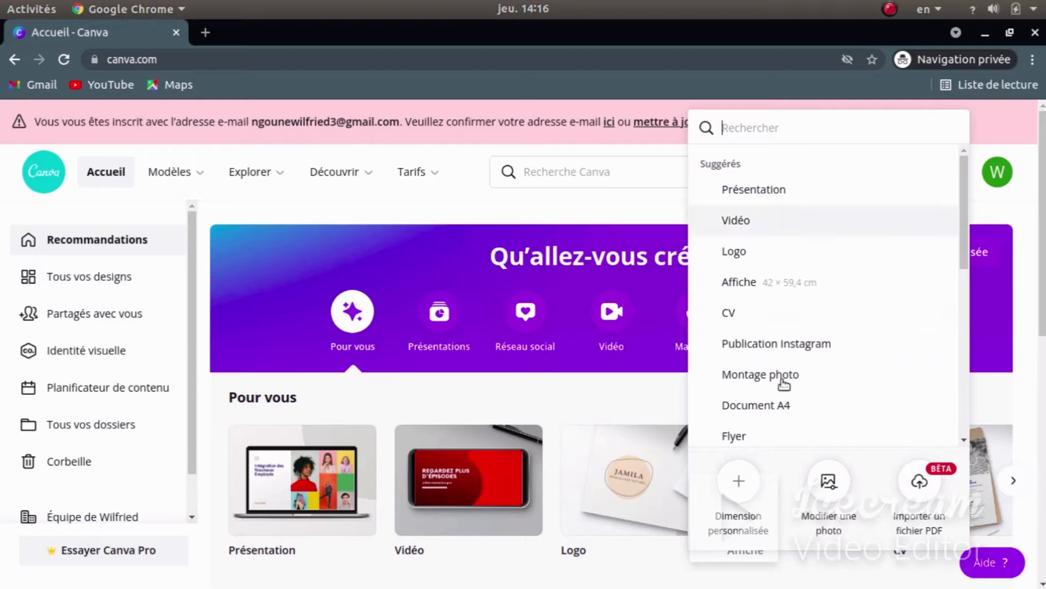
scroll(818, 305, "down", 8)
scroll(809, 322, "up", 10)
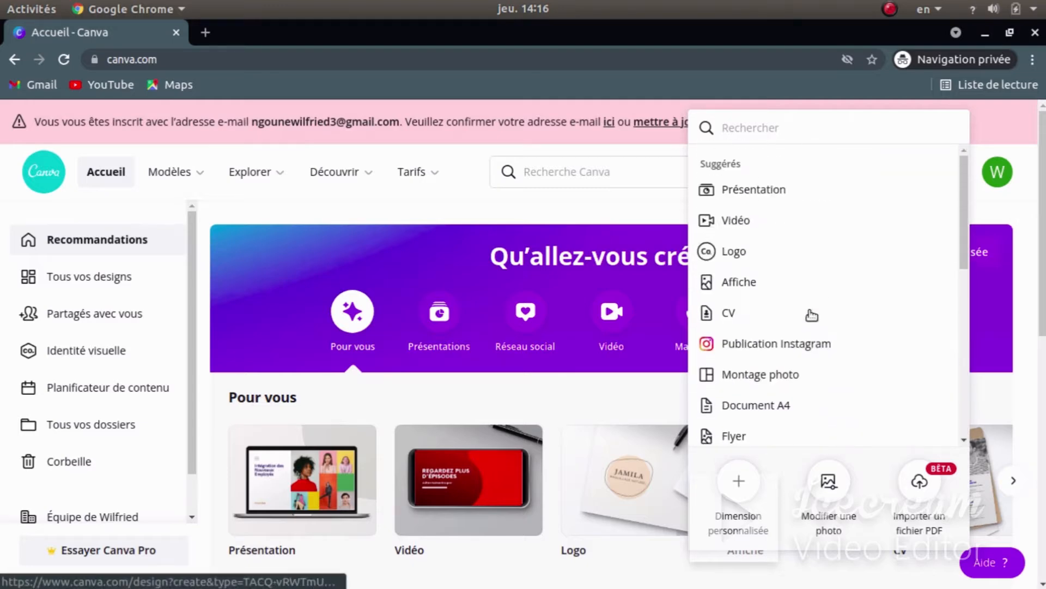
scroll(788, 300, "down", 8)
scroll(767, 214, "up", 8)
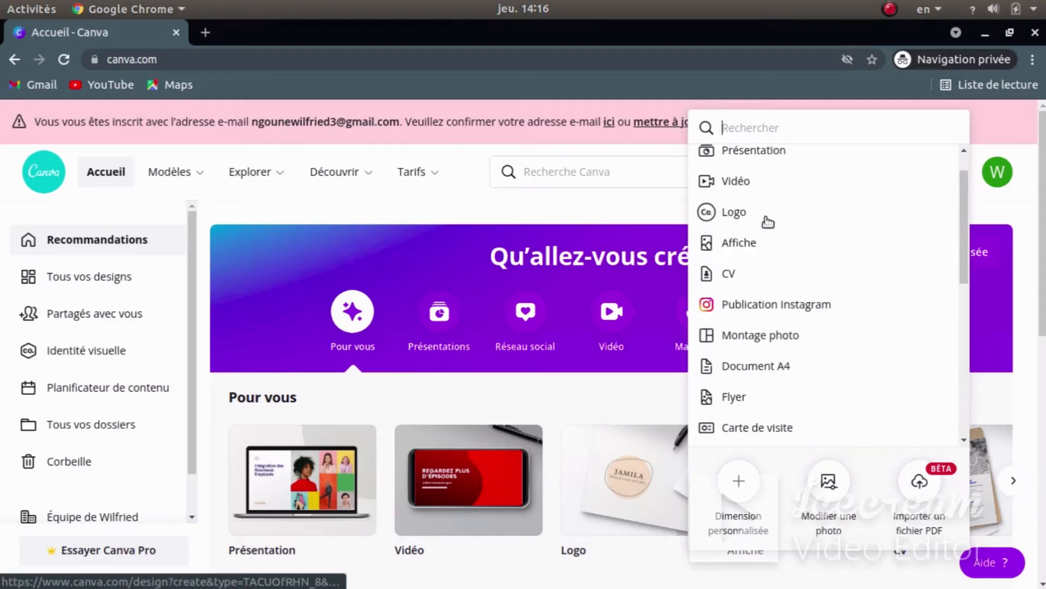
left_click(747, 124)
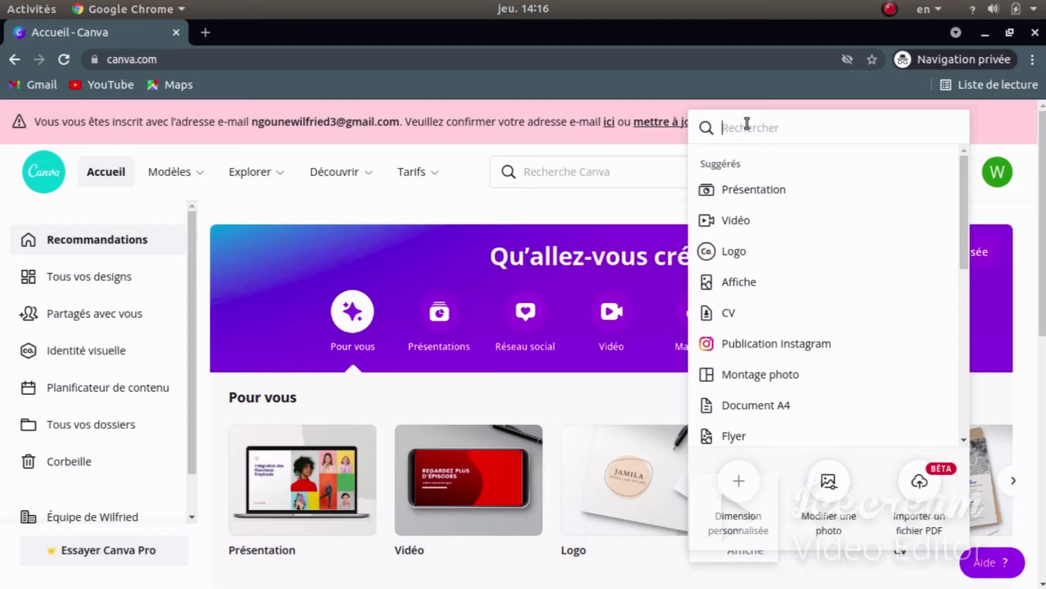
type("intro")
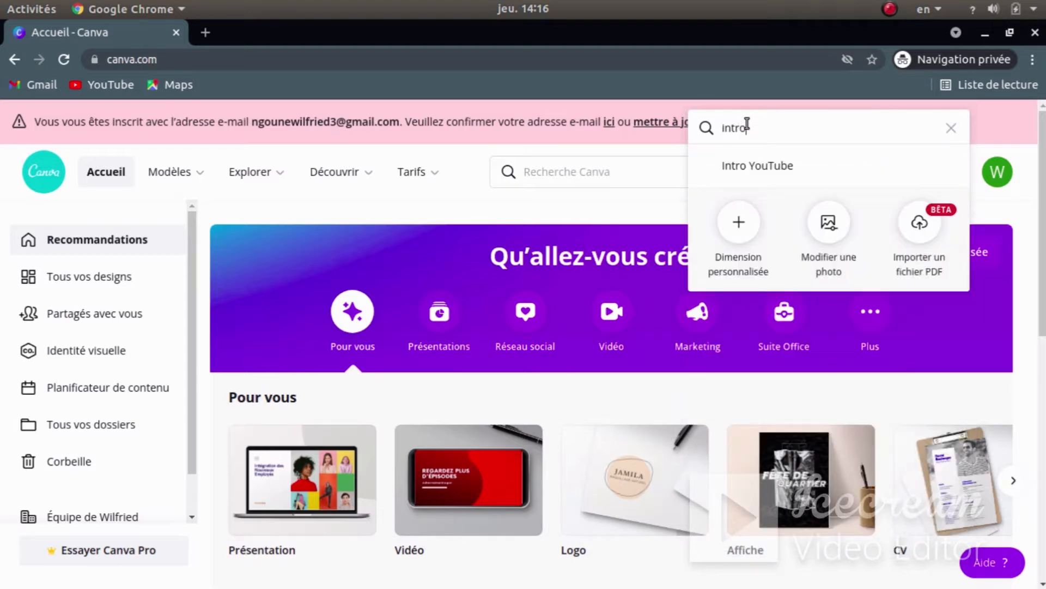
left_click(744, 167)
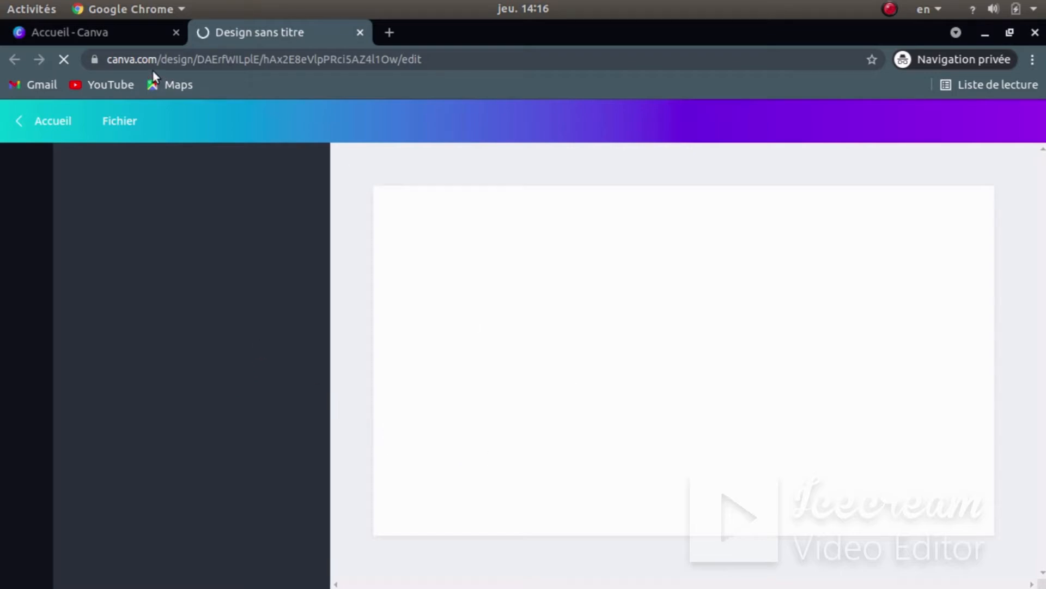
- Dismiss the video-editor beta offer on the new Intro YouTube design and show the window overview
left_click(103, 33)
left_click(289, 33)
left_click(99, 31)
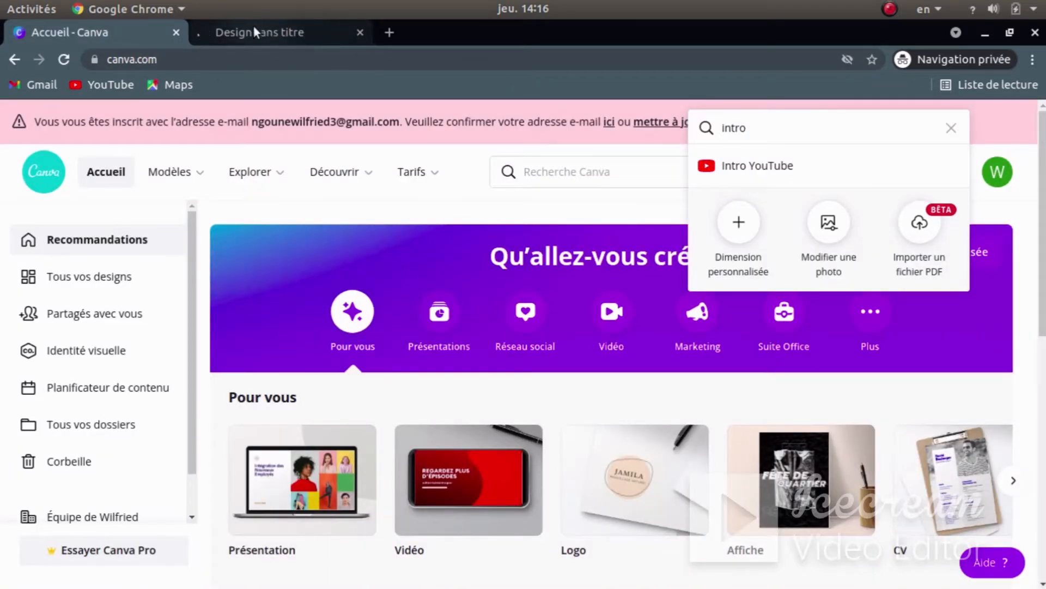
left_click(254, 32)
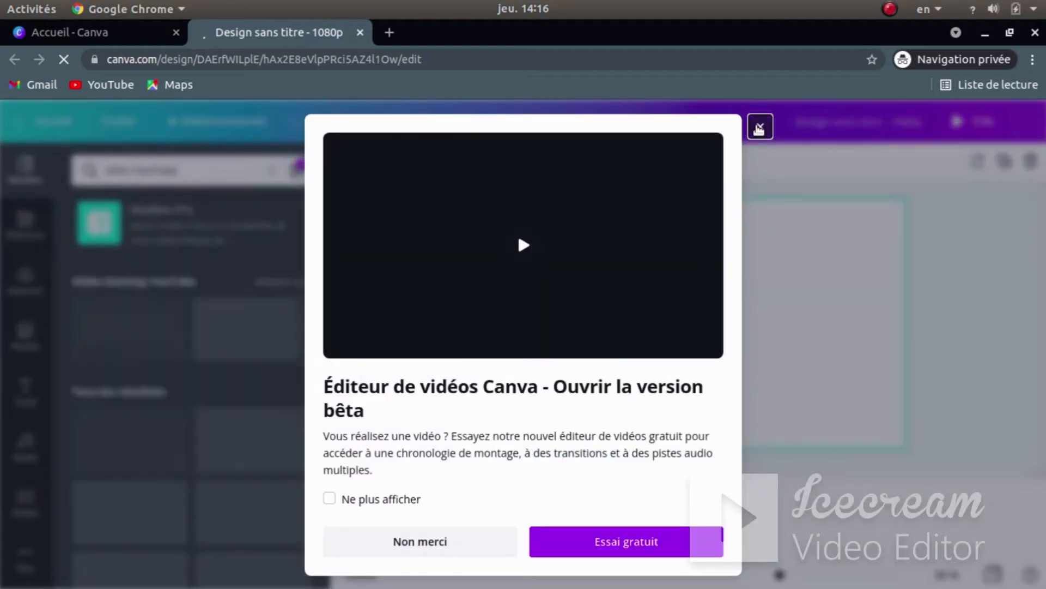
left_click(760, 130)
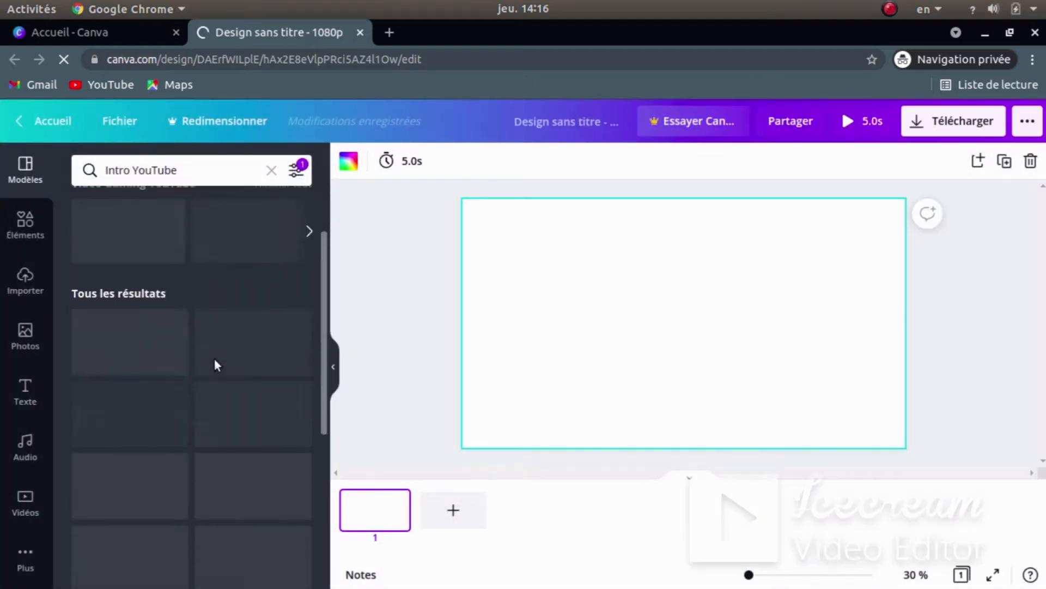
key("super")
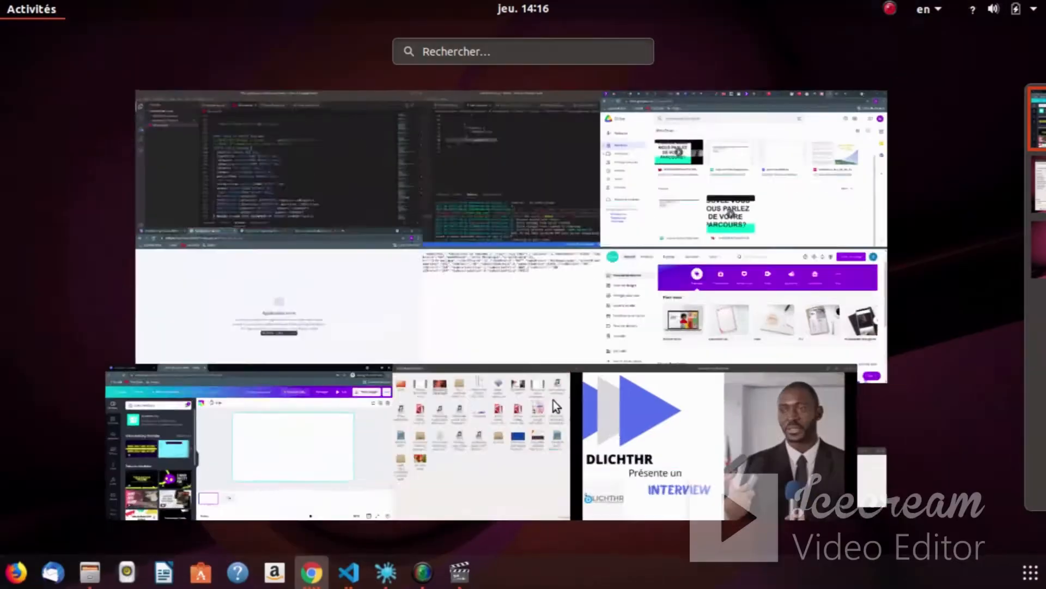
- Rewind Ajouter un titre.mp4 to 0:00, replay it and pause at 0:02 to study the title
left_click(806, 443)
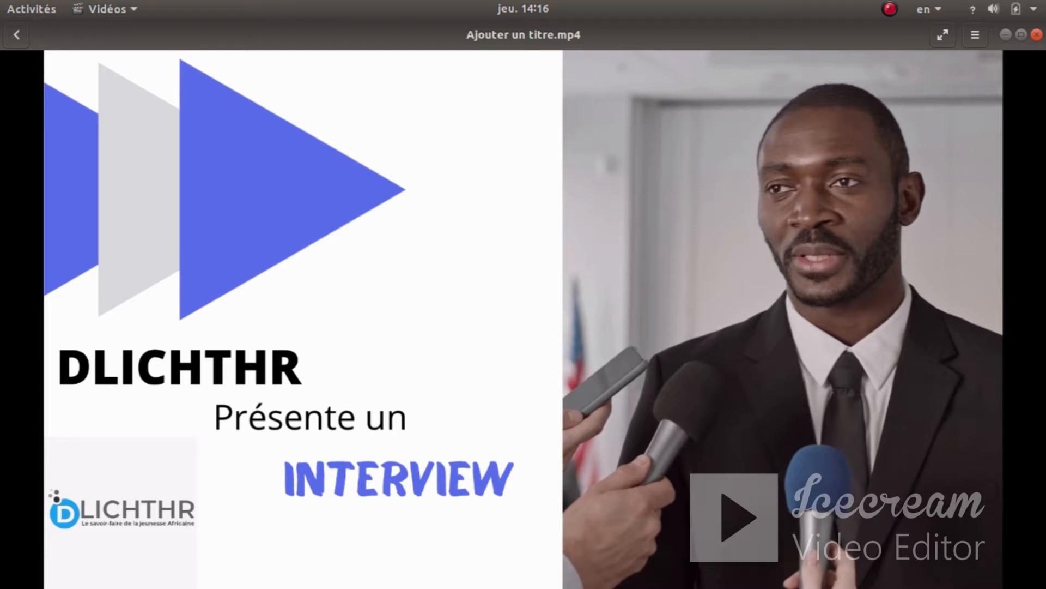
mouse_move(654, 381)
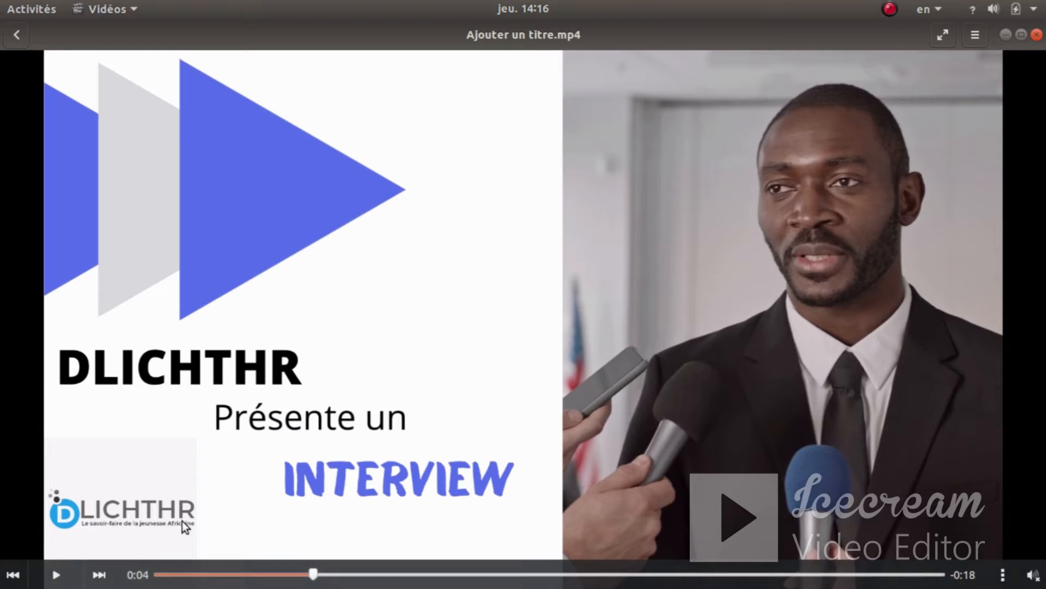
left_click(54, 578)
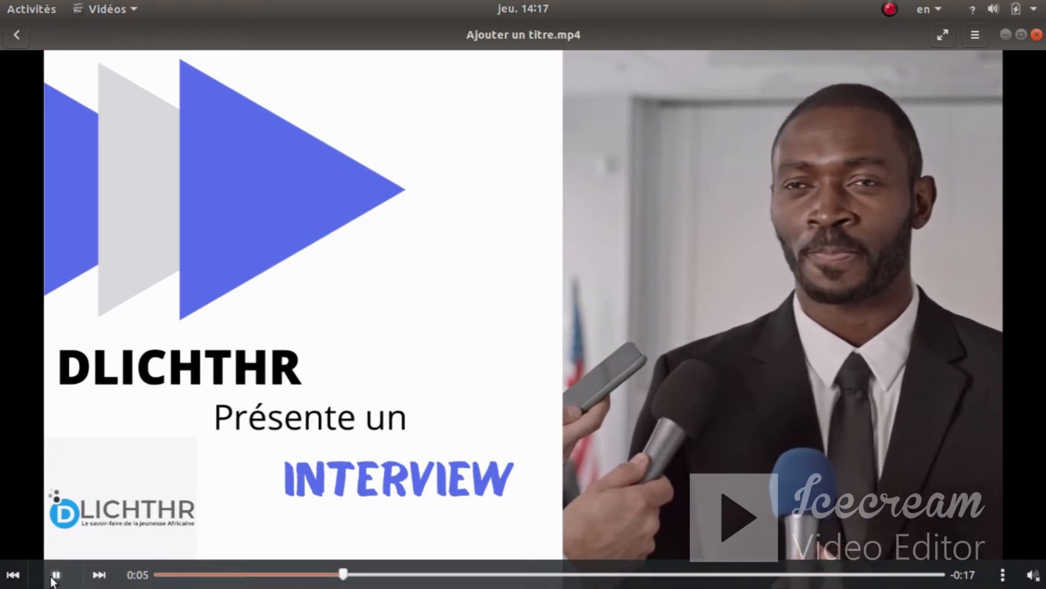
left_click(55, 576)
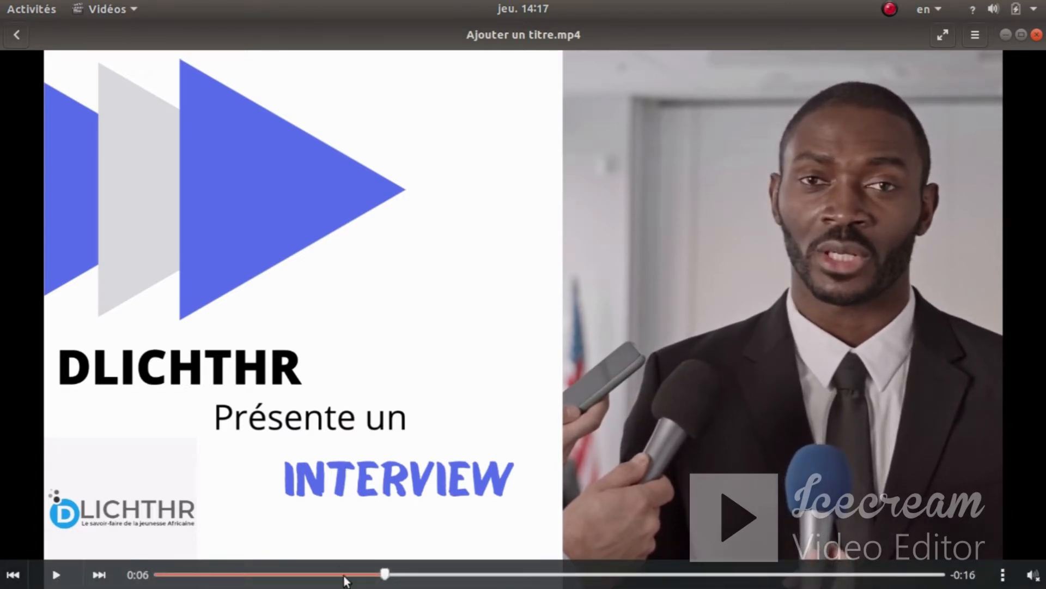
left_click_drag(385, 576, 155, 576)
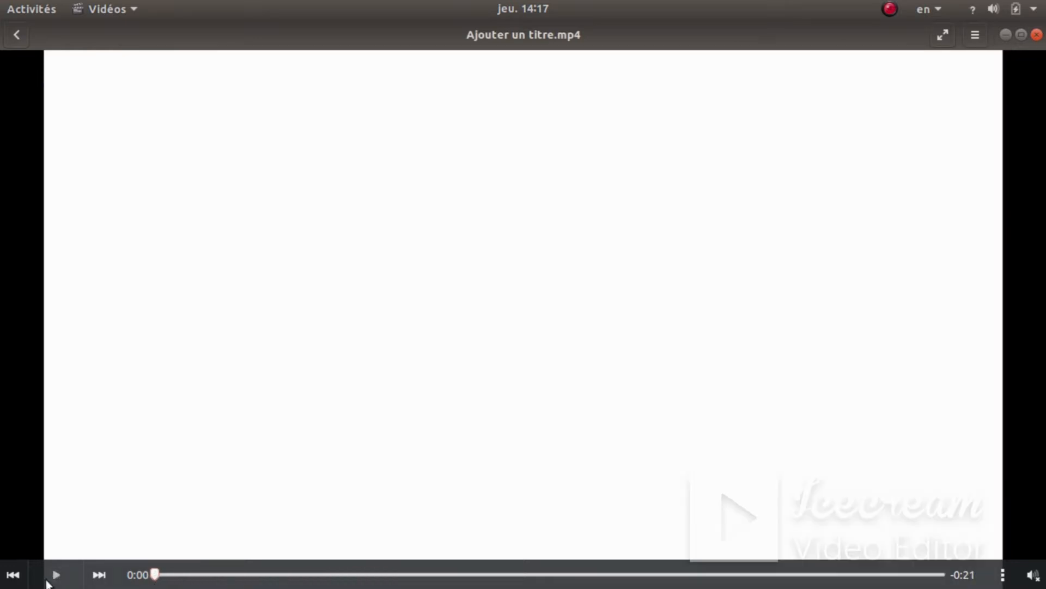
left_click(48, 582)
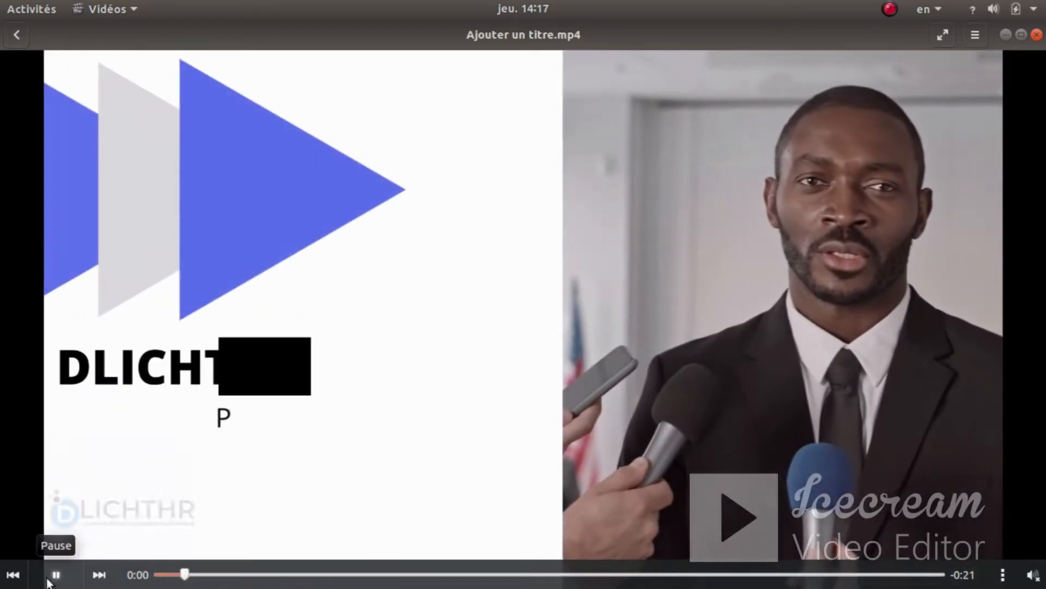
left_click(47, 582)
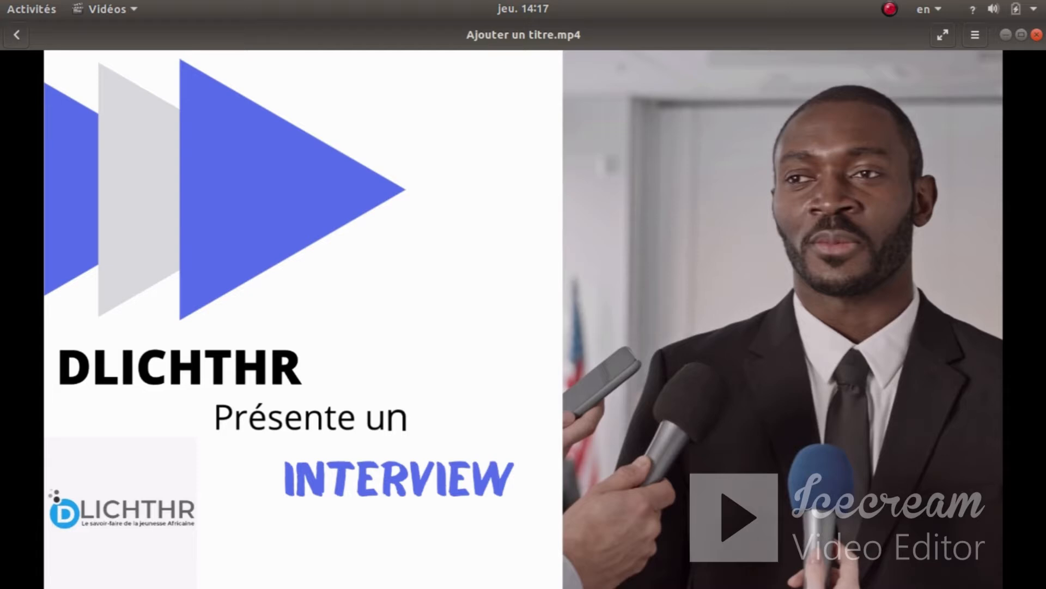
key("super")
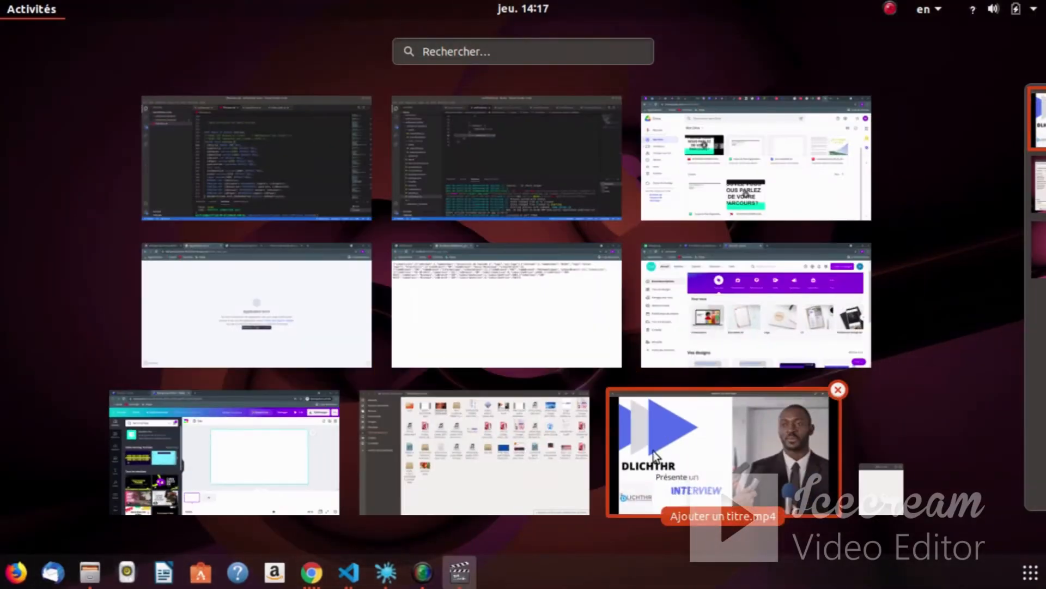
- Return to the Canva editor and open the stock Videos library in the side panel
left_click(246, 453)
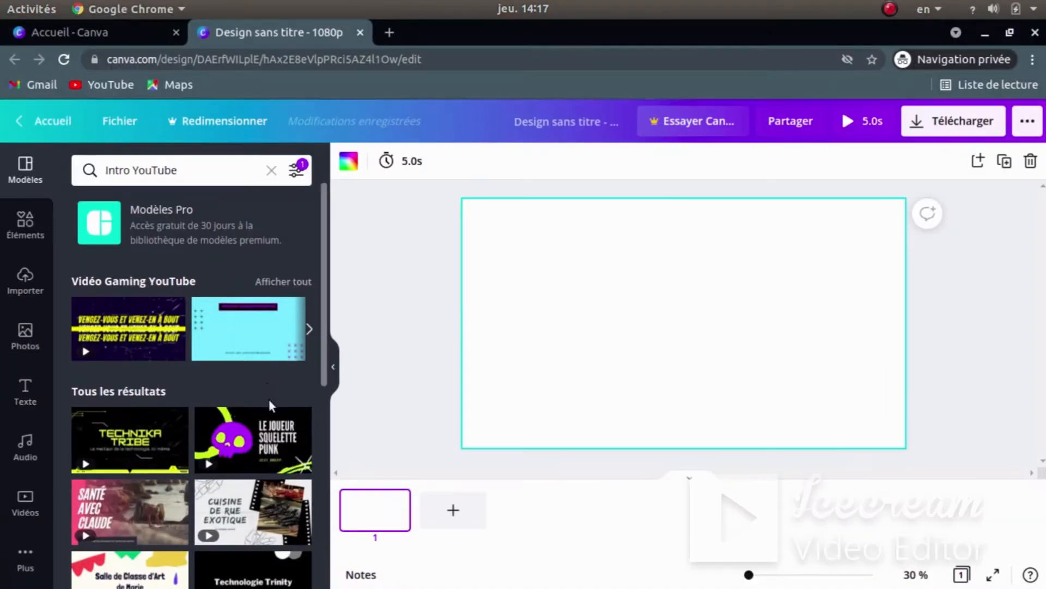
scroll(226, 438, "down", 4)
scroll(225, 438, "up", 5)
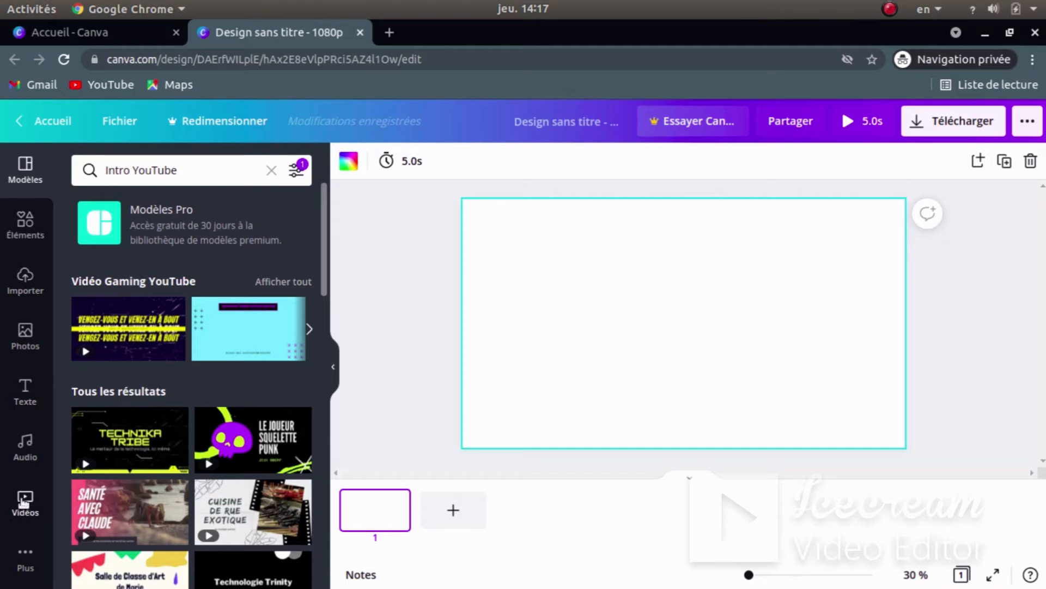
left_click(22, 502)
left_click(25, 444)
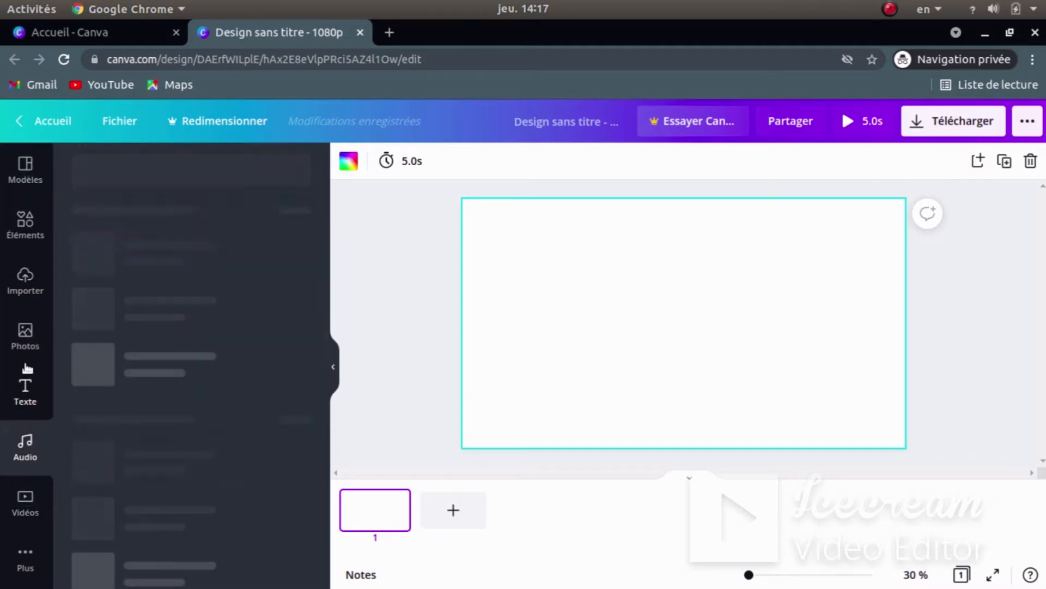
left_click(22, 499)
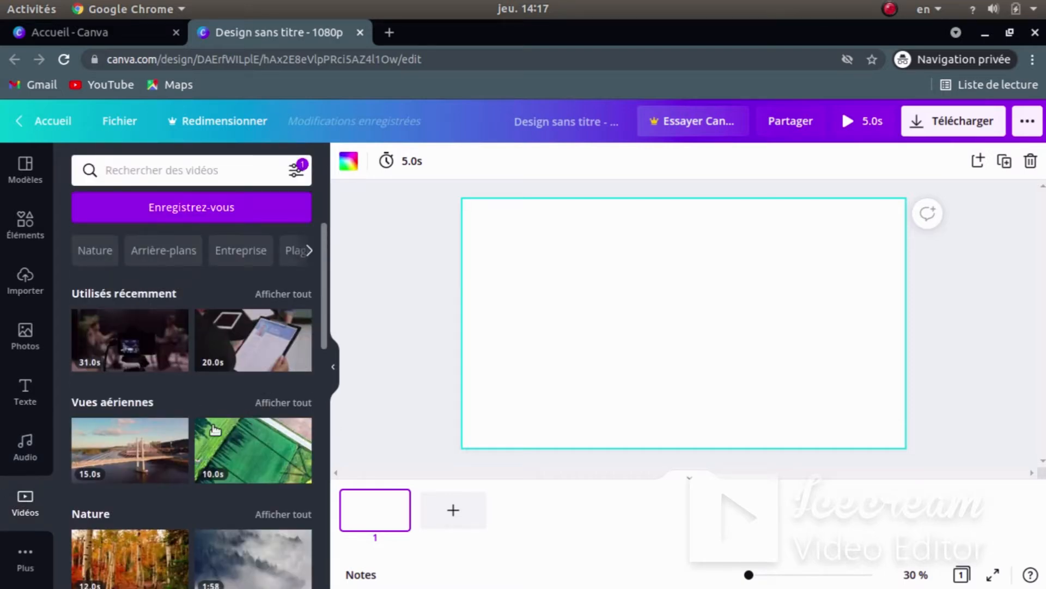
scroll(212, 436, "down", 1)
scroll(213, 445, "down", 5)
scroll(229, 397, "up", 6)
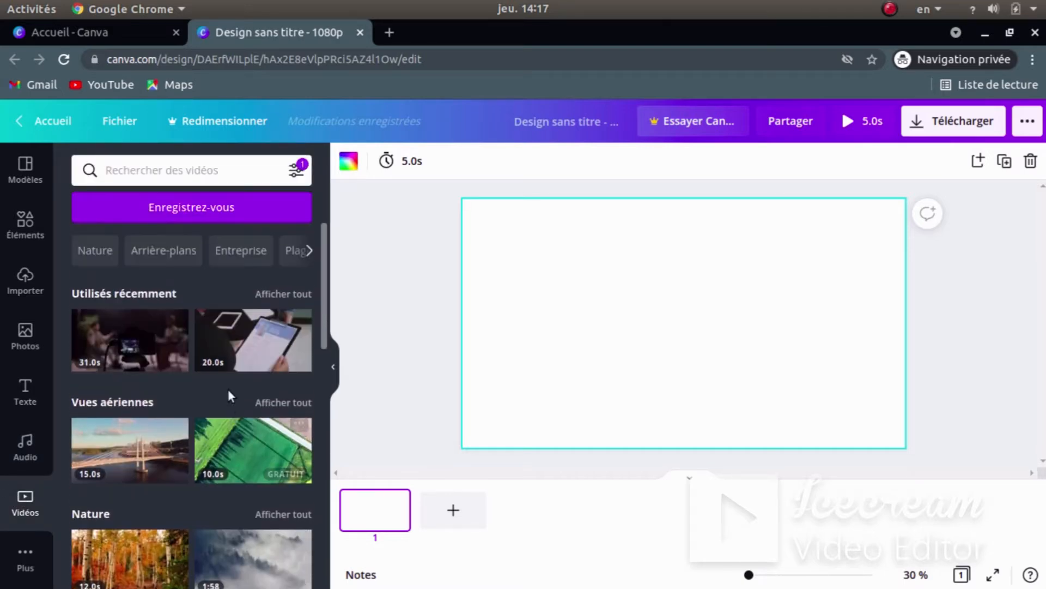
scroll(228, 388, "down", 1)
scroll(213, 398, "up", 1)
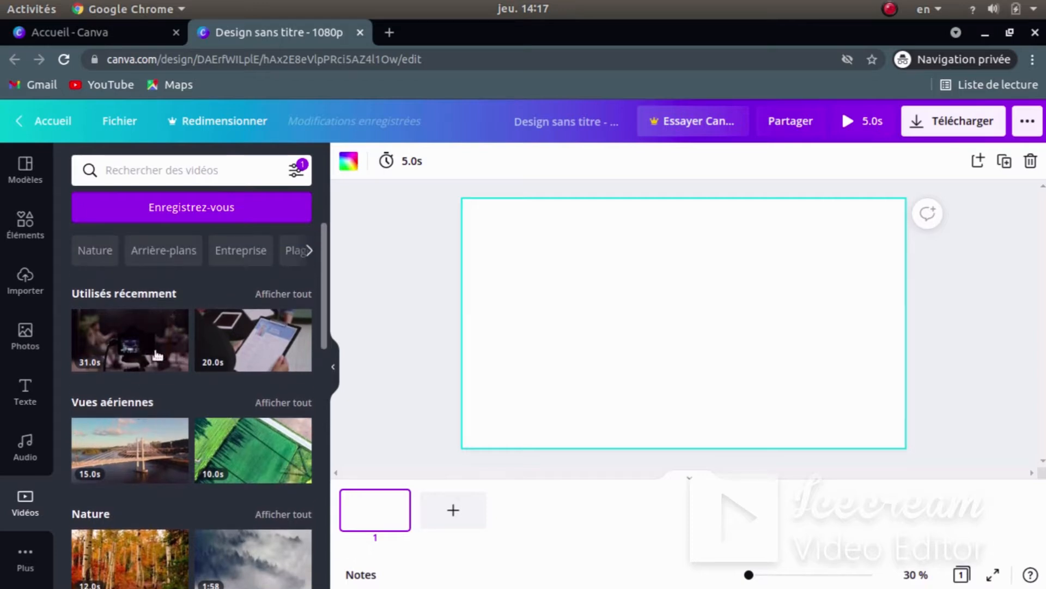
scroll(218, 452, "down", 4)
scroll(227, 471, "up", 5)
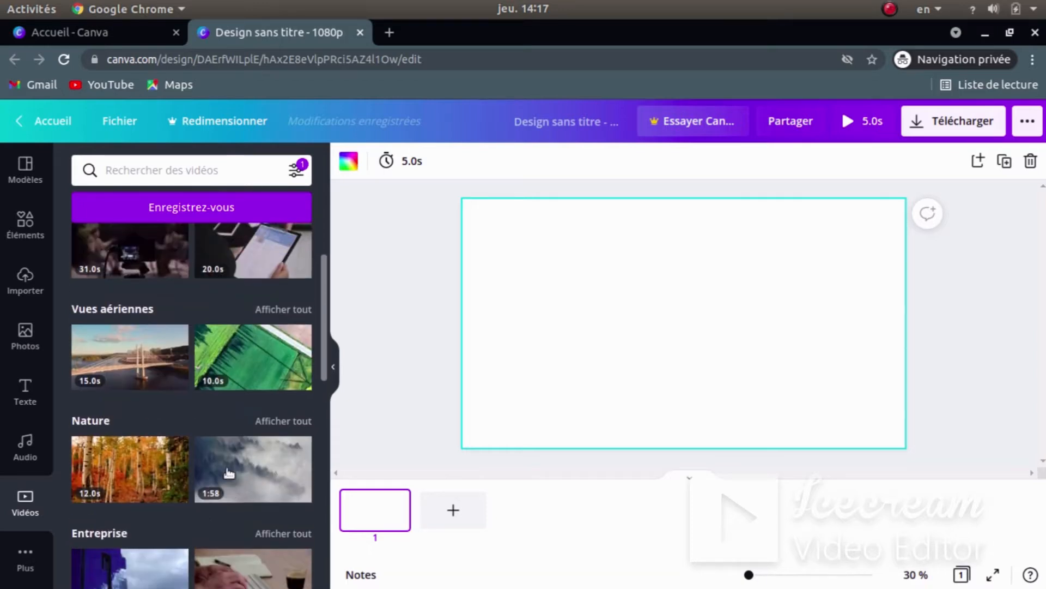
- Search stock videos for 'interview' and add the 16.0s press-interview clip to the page
left_click(177, 172)
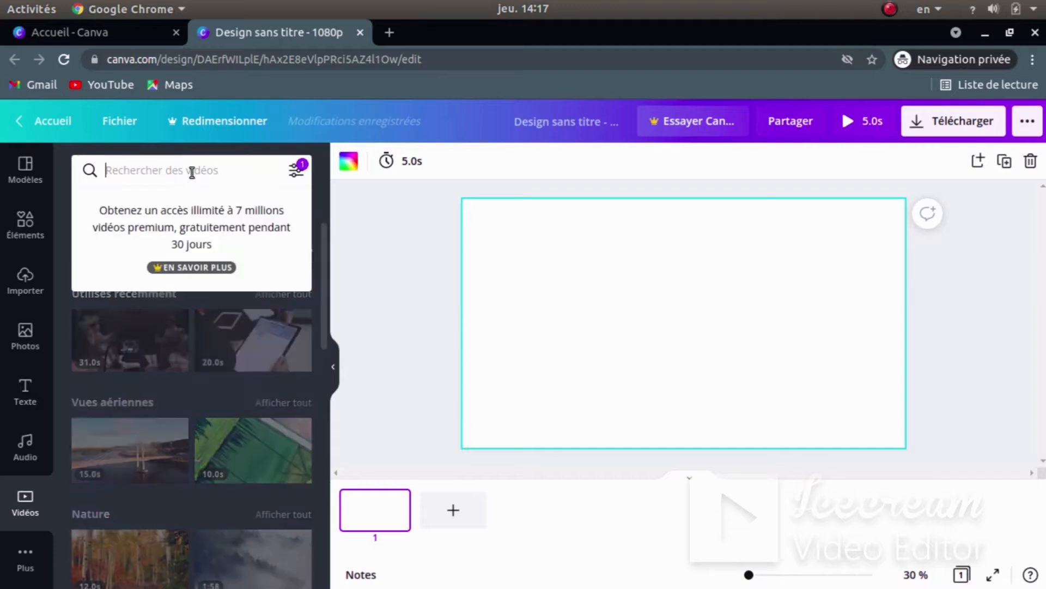
type("intro")
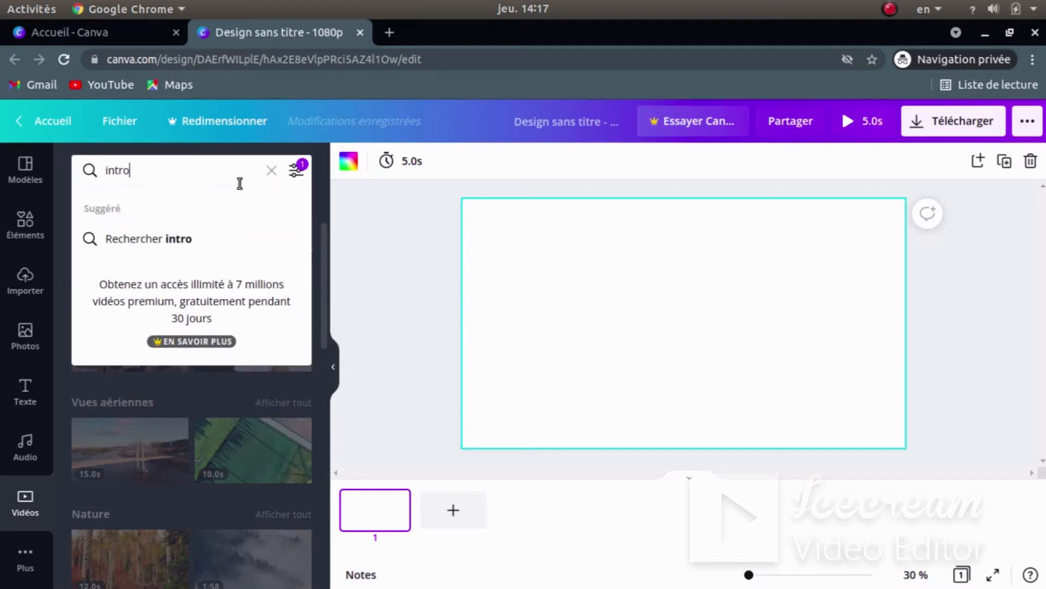
key("BackSpace")
key("BackSpace")
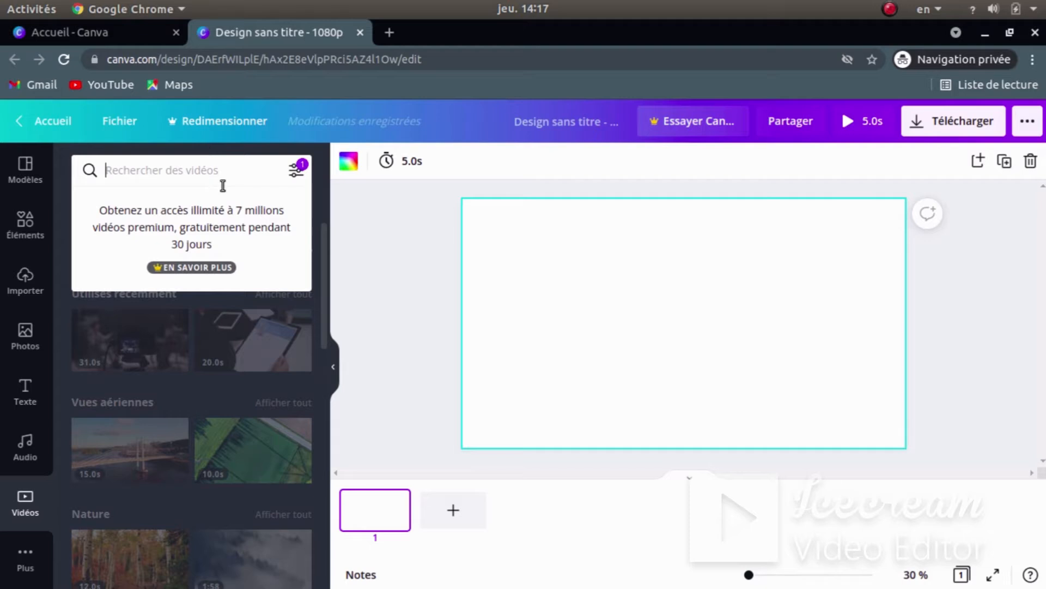
type("inter")
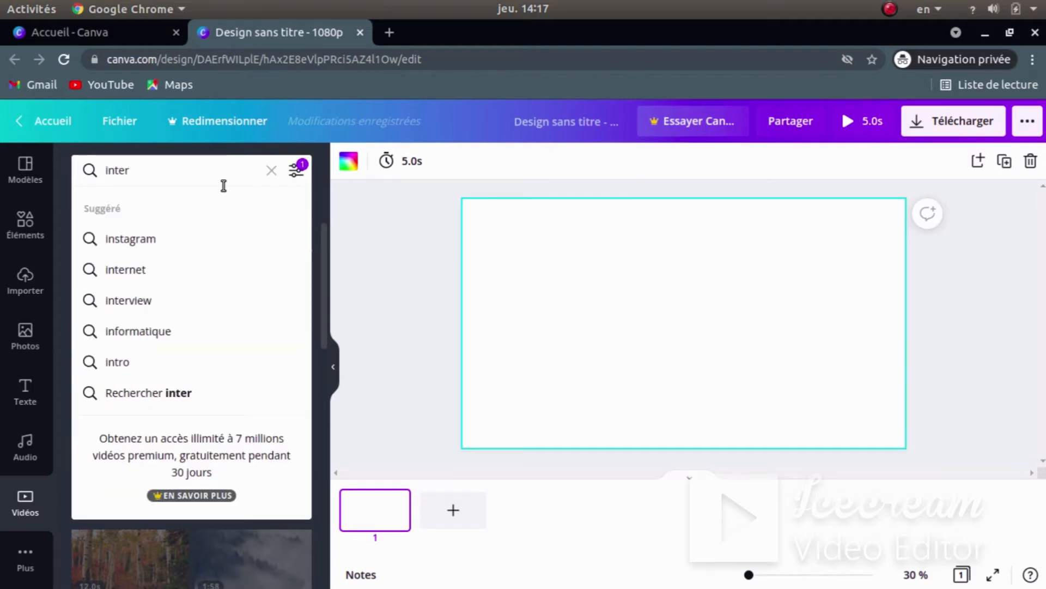
type("view")
key("Return")
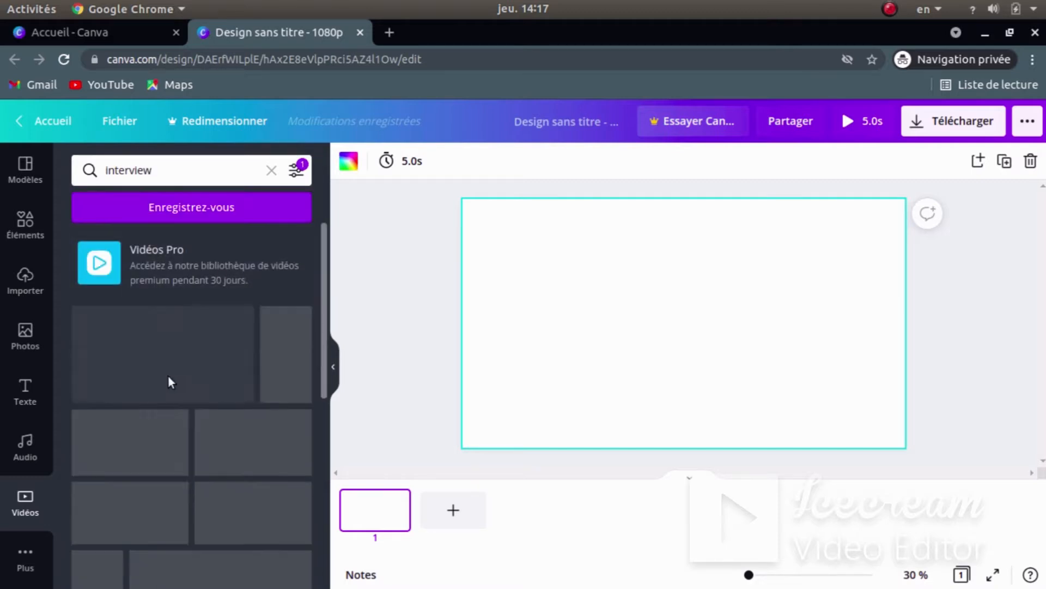
scroll(185, 436, "down", 5)
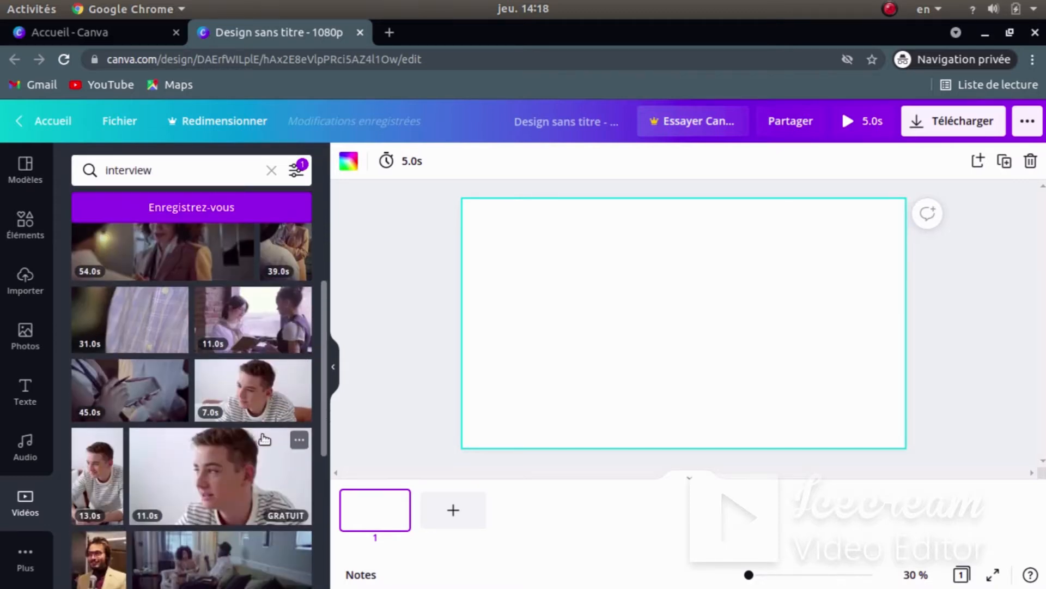
scroll(205, 439, "down", 5)
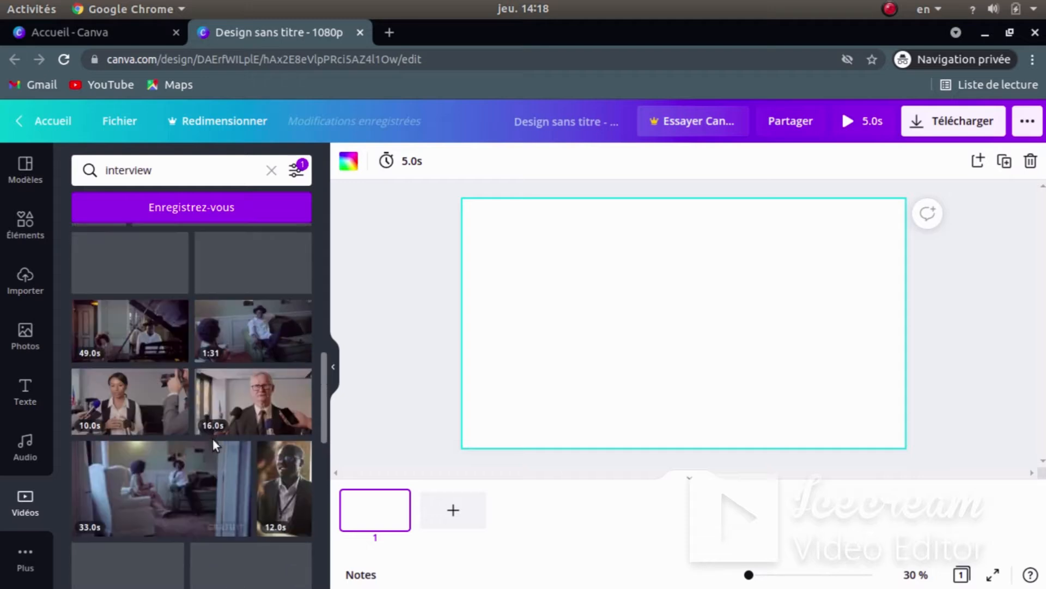
scroll(213, 439, "down", 5)
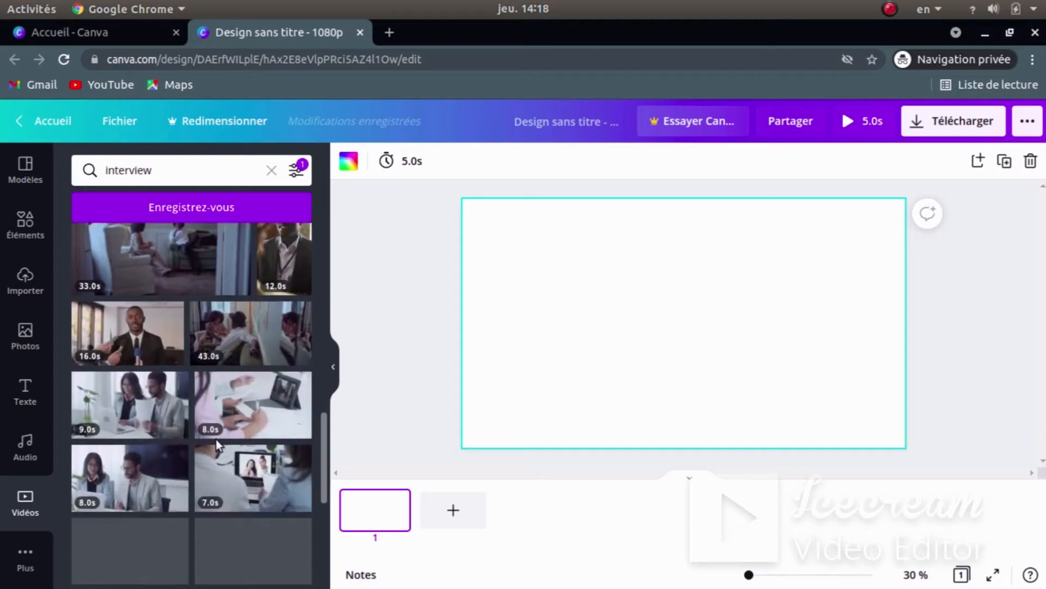
left_click(110, 329)
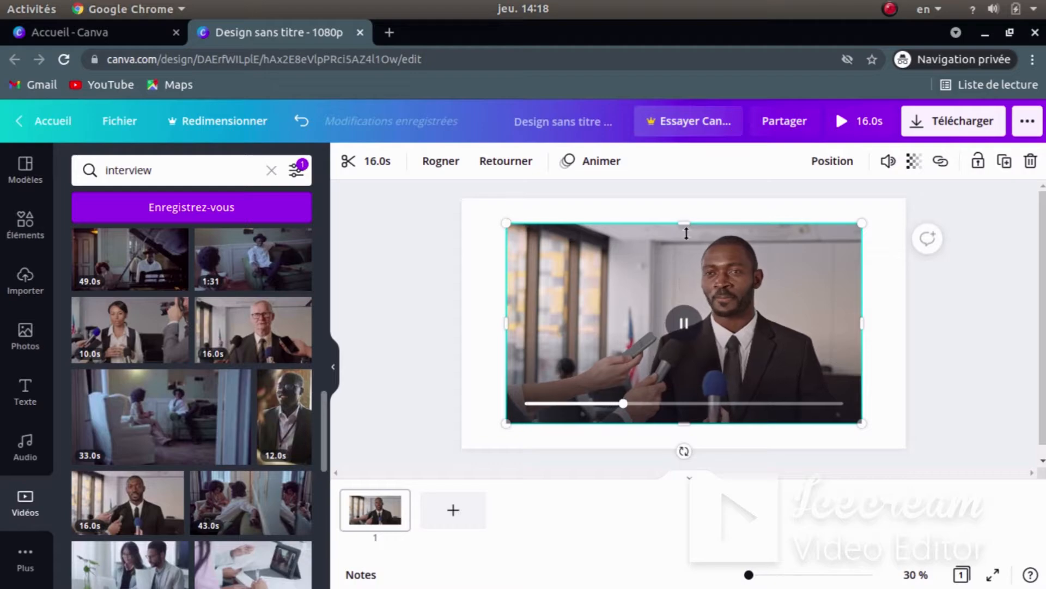
key("super")
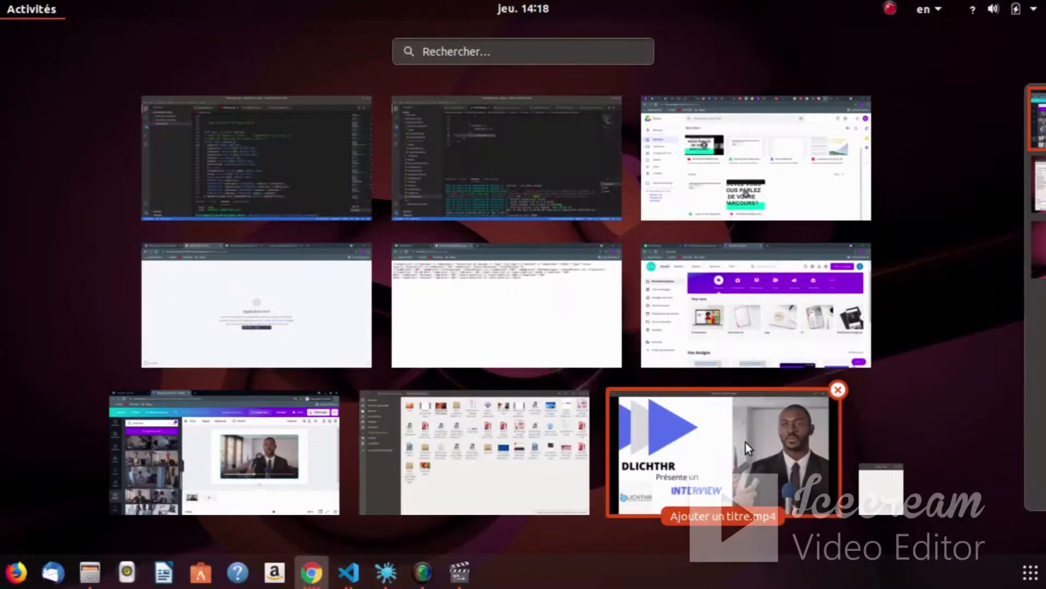
left_click(813, 407)
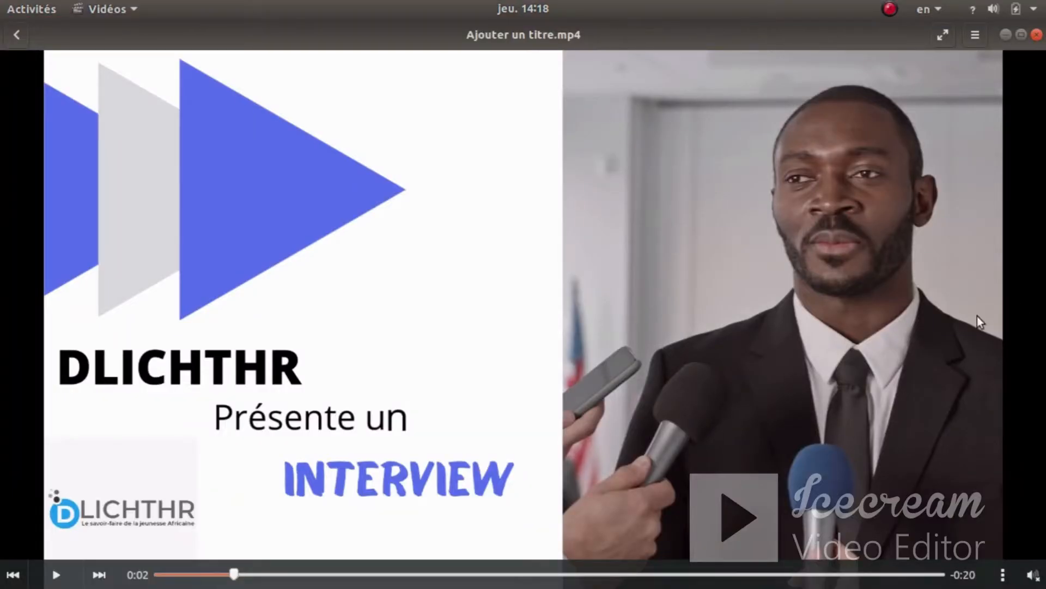
key("super")
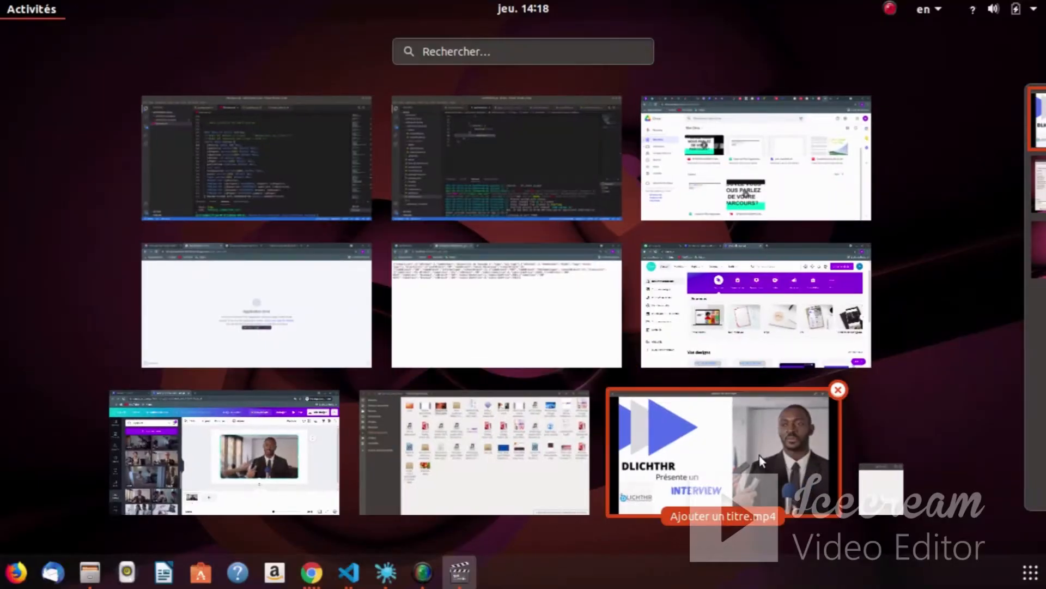
left_click(731, 439)
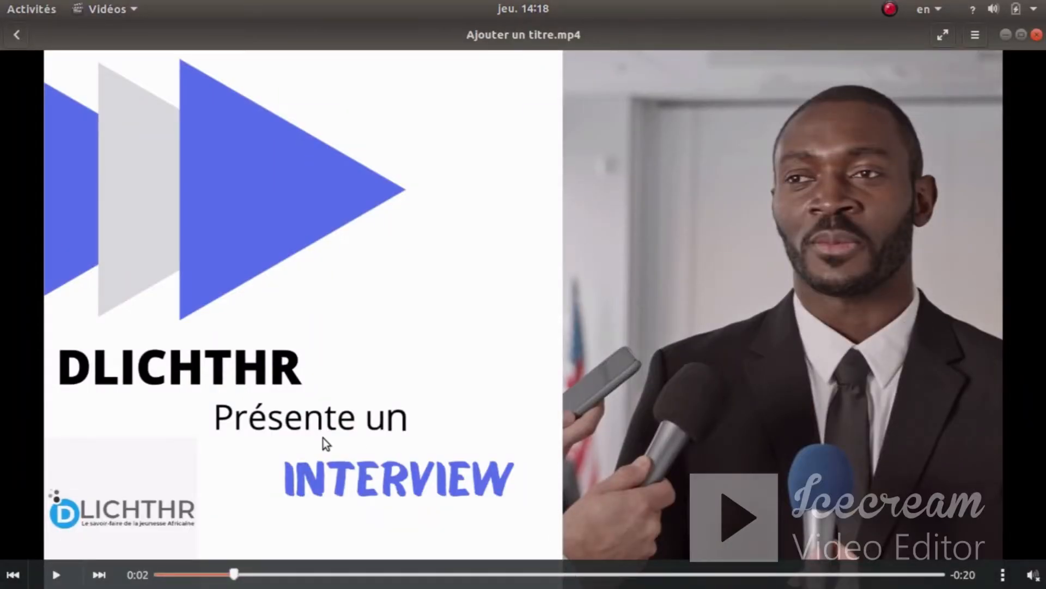
key("super")
left_click(215, 463)
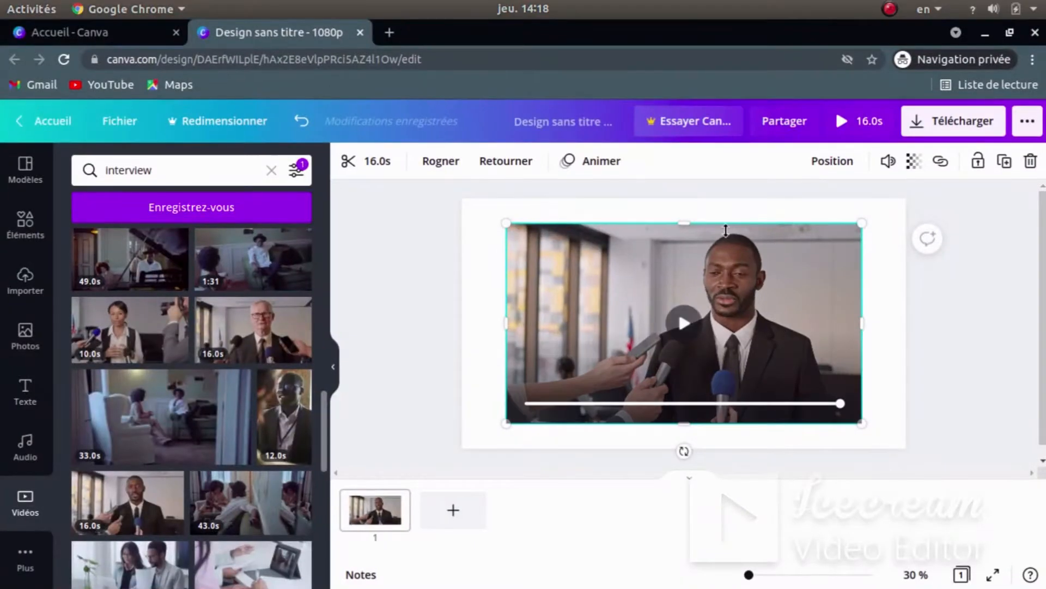
- Crop the interview clip into a tall frame and move it to the page's right edge
left_click_drag(679, 222, 678, 199)
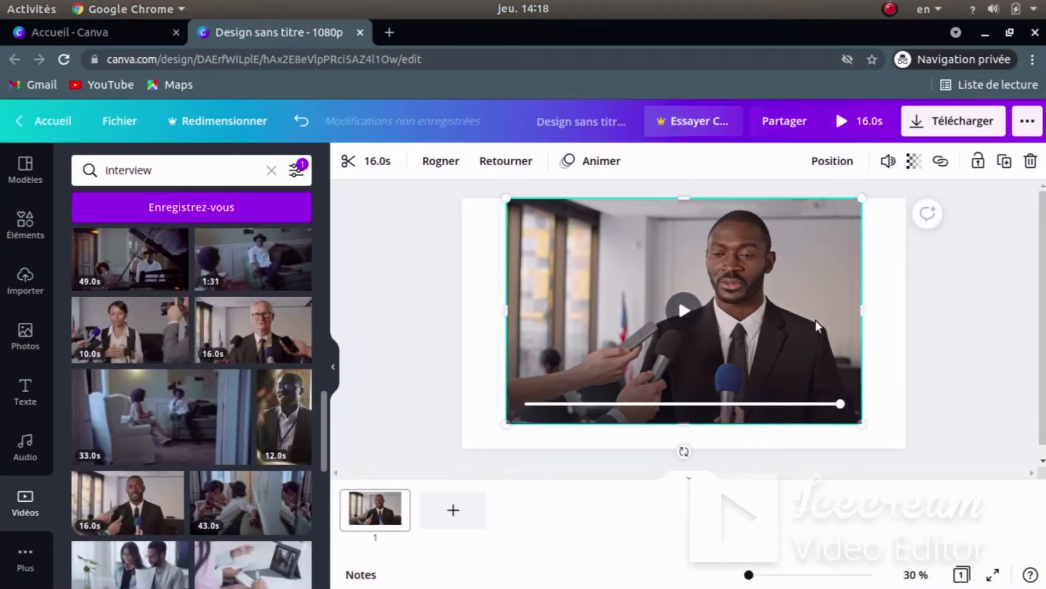
left_click_drag(863, 307, 906, 294)
left_click_drag(504, 307, 686, 305)
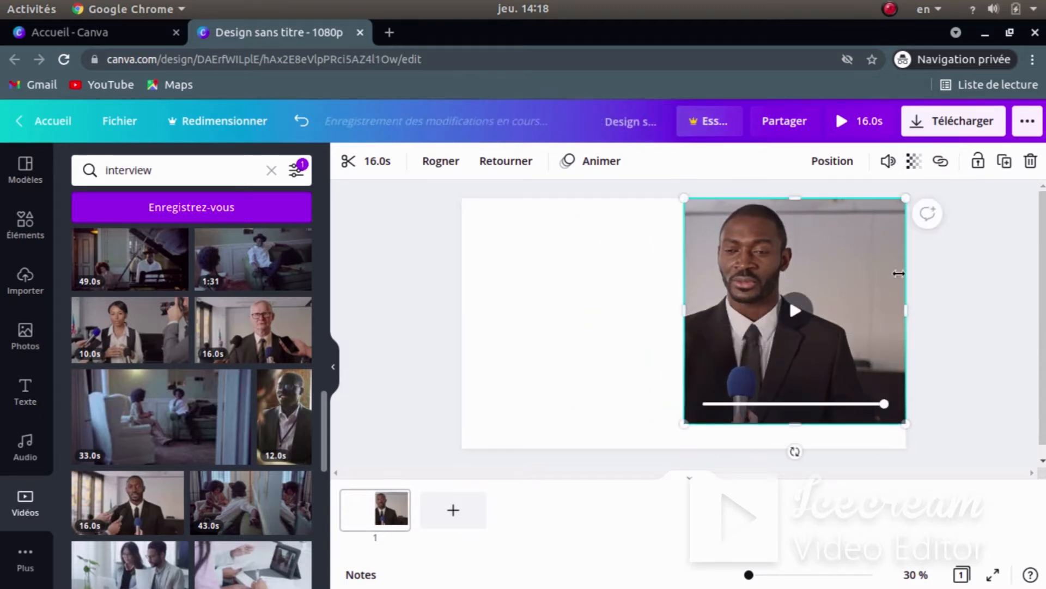
left_click_drag(906, 310, 849, 321)
left_click_drag(774, 271, 835, 271)
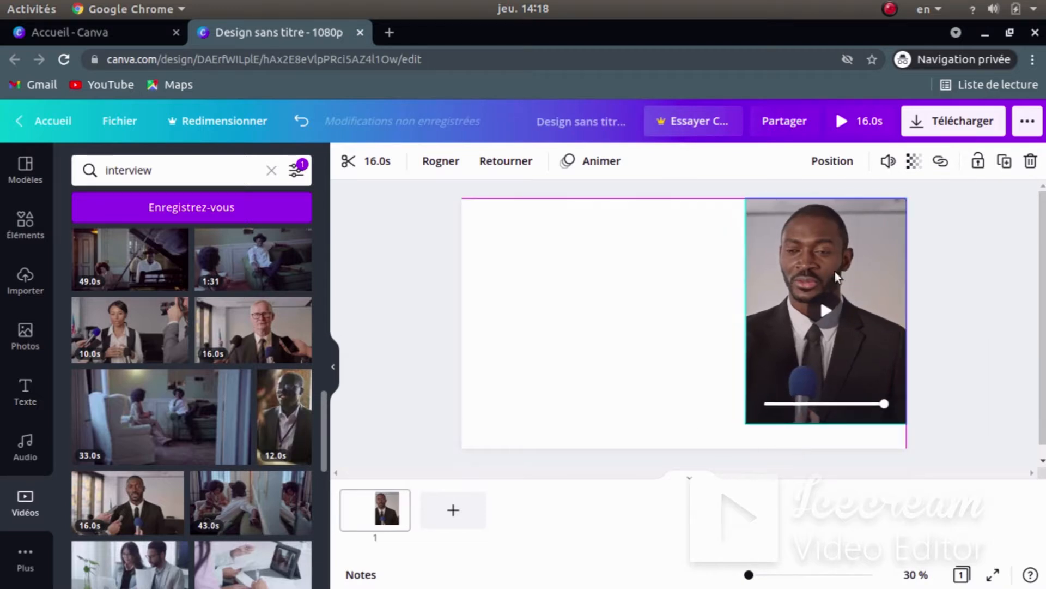
- Stretch the clip to the page's full height (850 × 1080), then compare with the reference intro
left_click(826, 402)
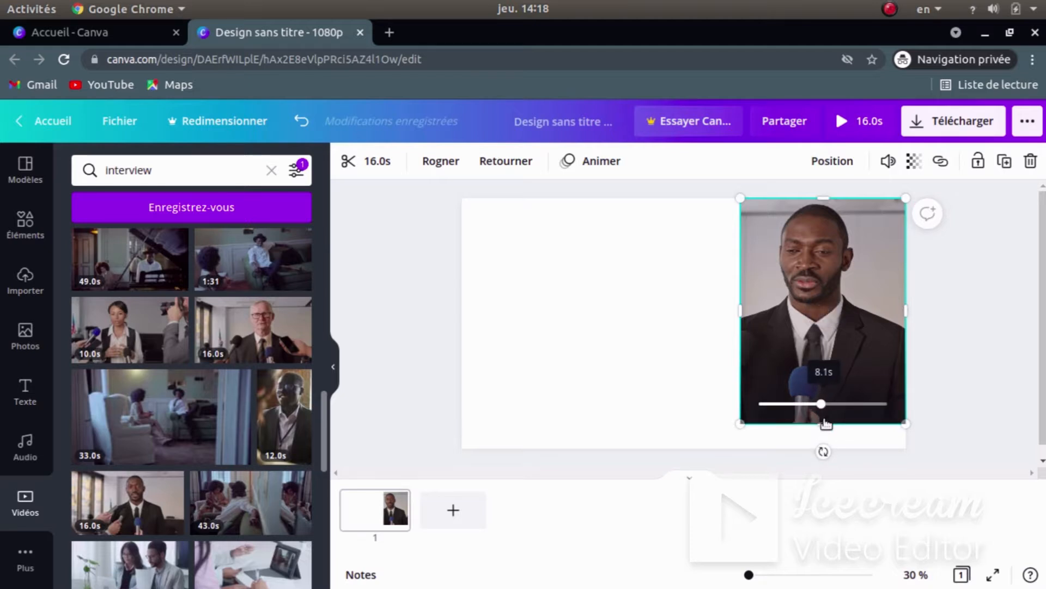
left_click_drag(741, 310, 707, 315)
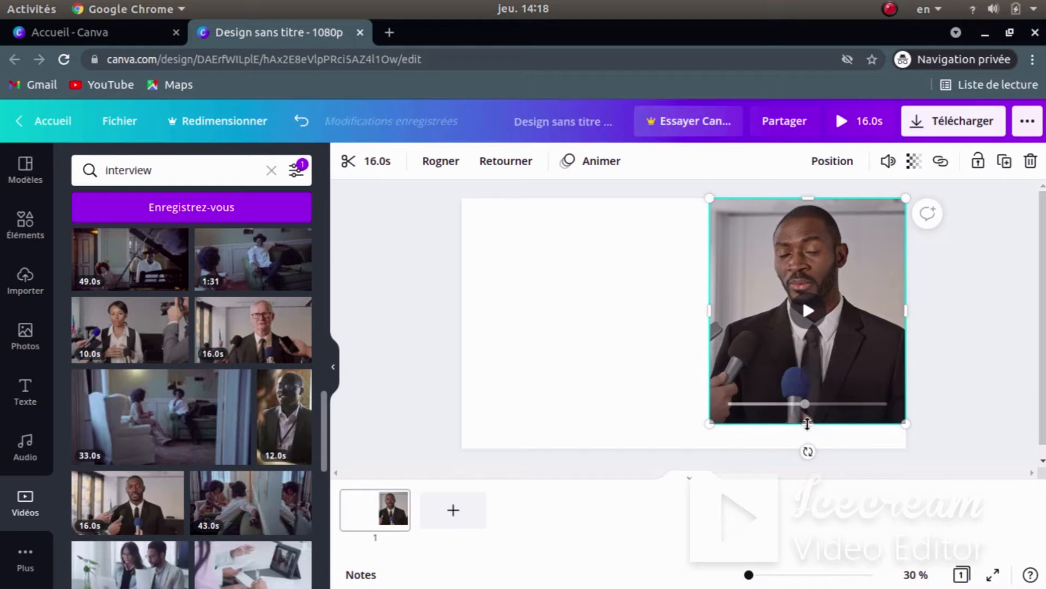
left_click_drag(801, 426, 802, 448)
left_click(621, 349)
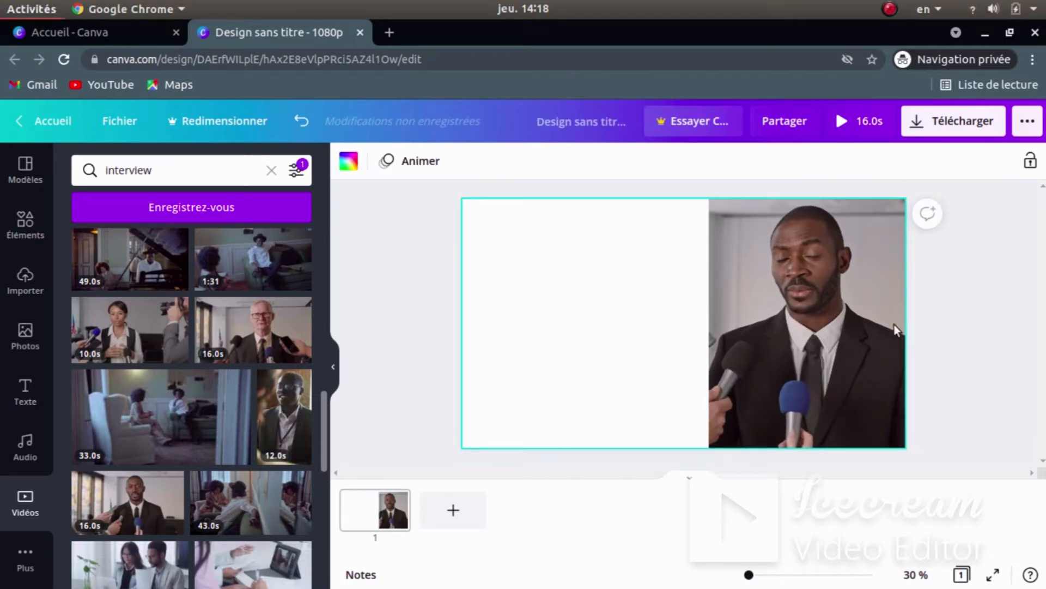
key("super")
left_click(828, 455)
- Back in Canva, fine-tune the interview clip's edges so it sits flush on the right side
mouse_move(875, 499)
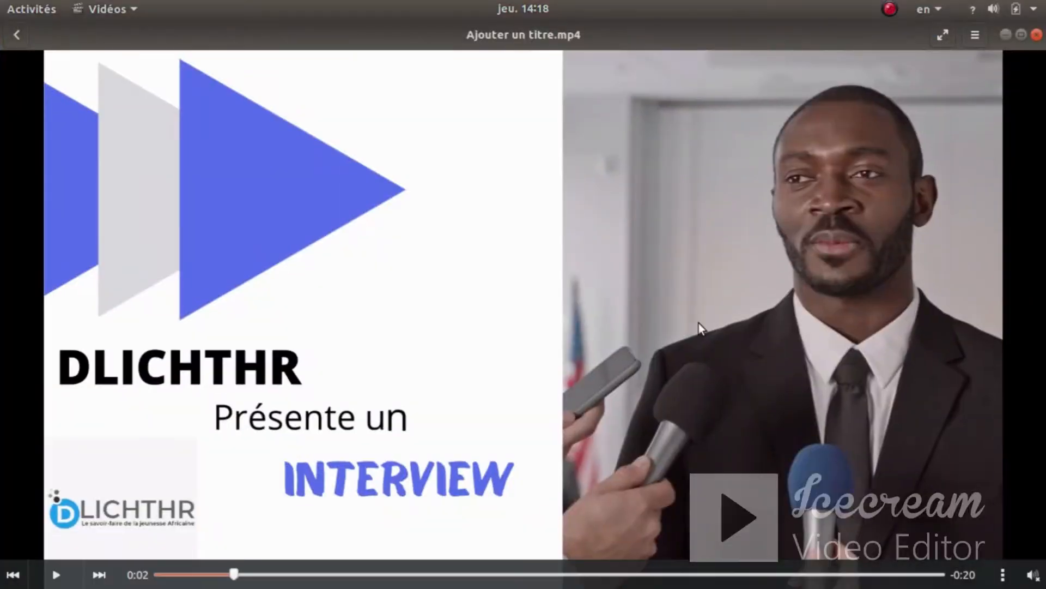
key("super")
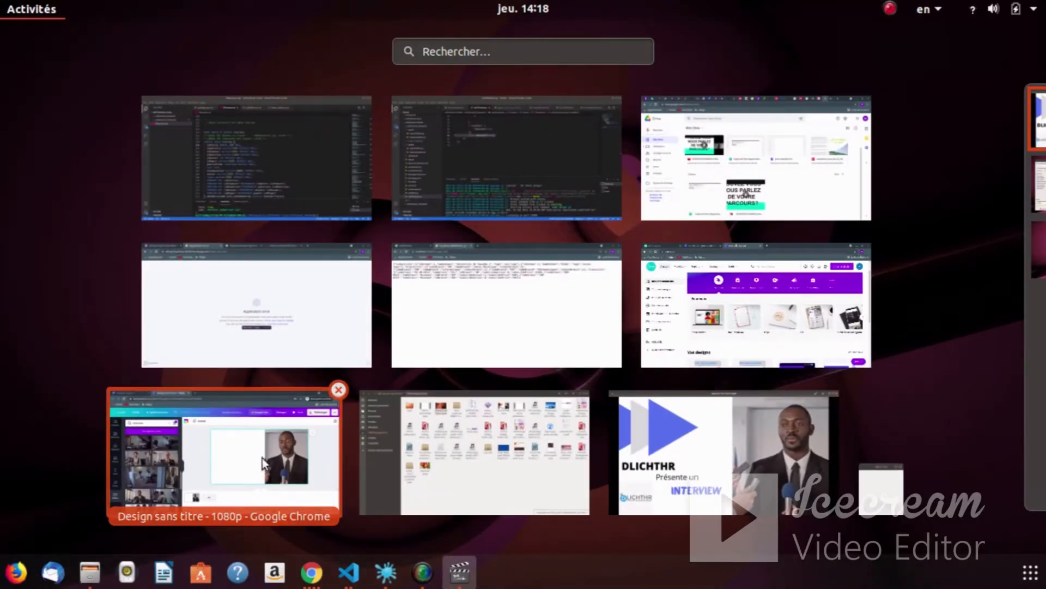
left_click(263, 458)
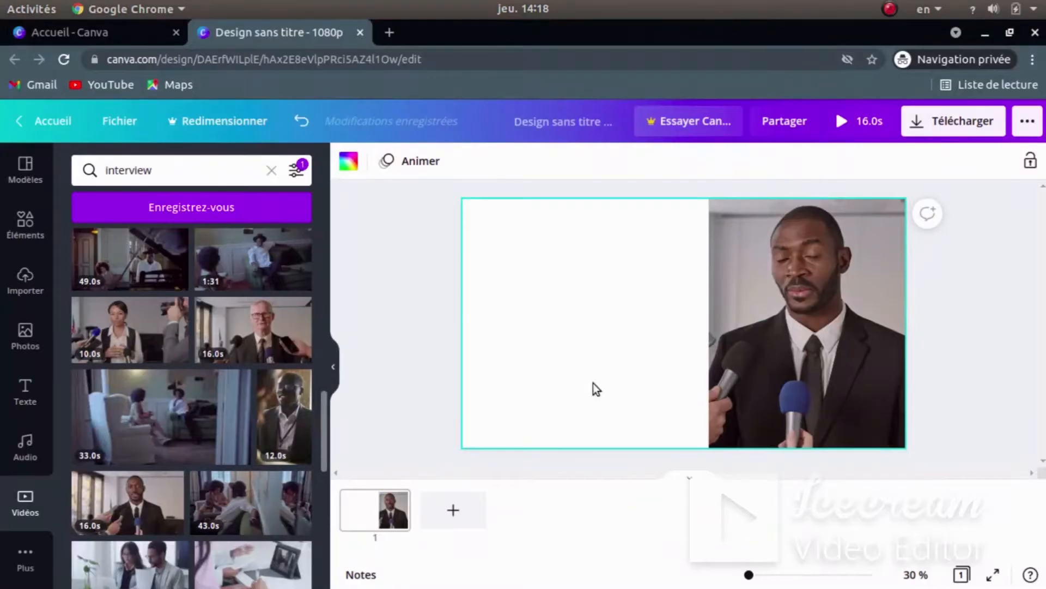
left_click(725, 299)
left_click_drag(710, 325, 701, 338)
left_click(632, 306)
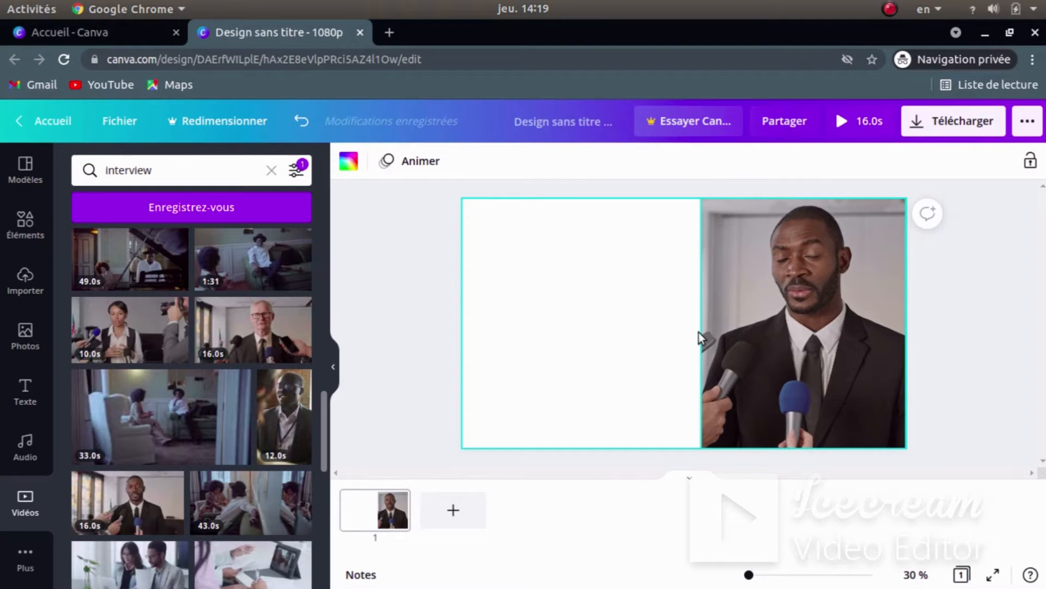
left_click(770, 300)
left_click_drag(769, 298, 759, 298)
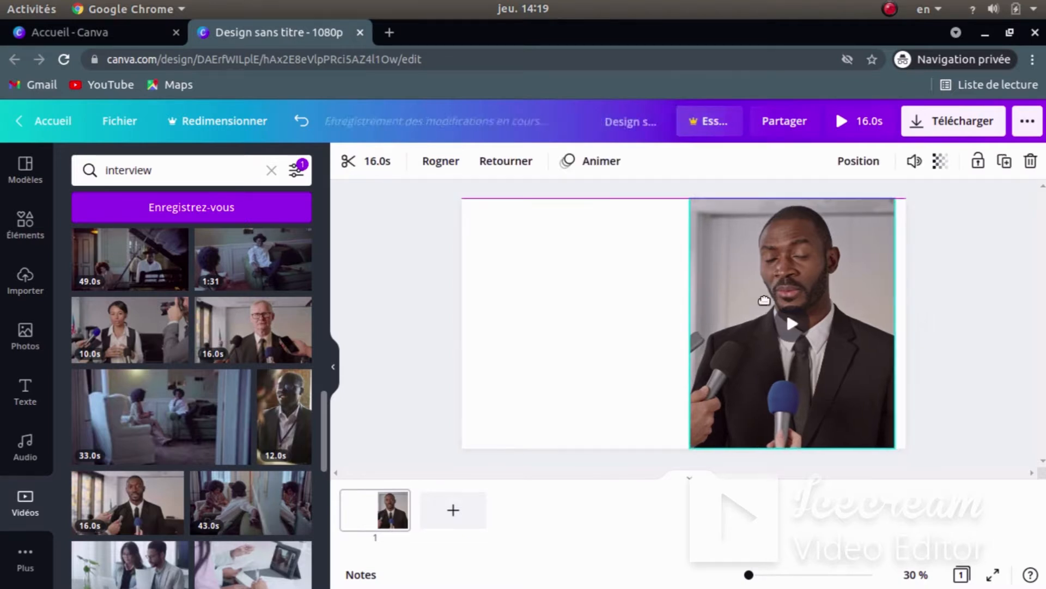
left_click_drag(894, 317, 906, 322)
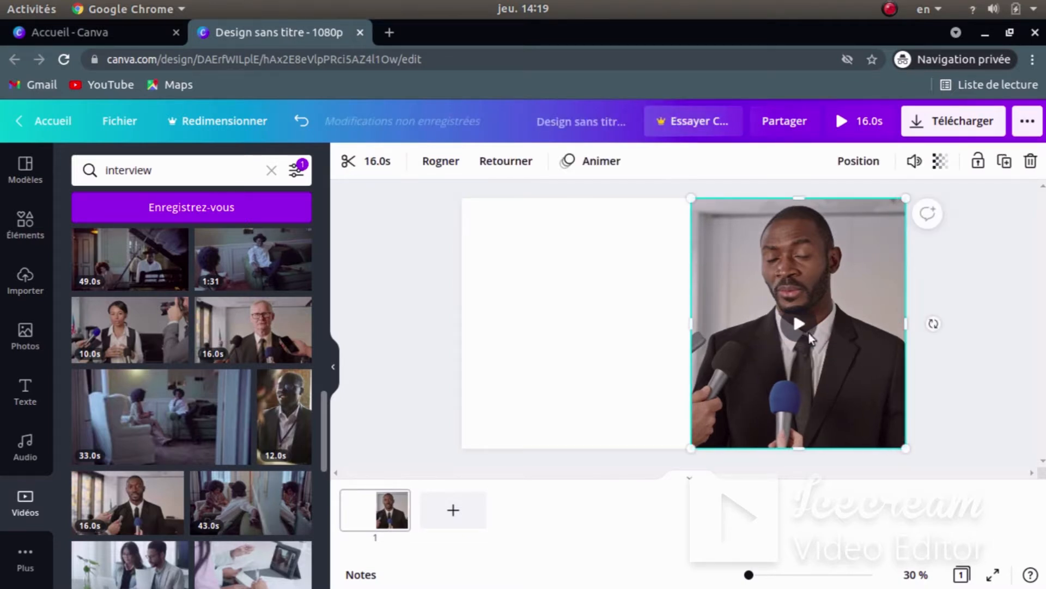
left_click_drag(690, 330, 703, 326)
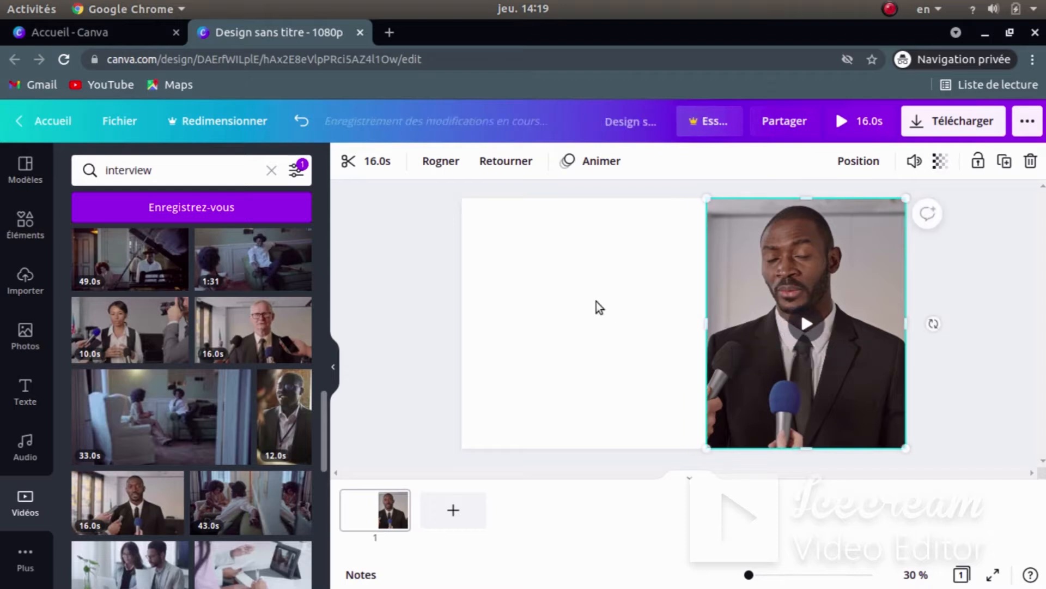
left_click(628, 374)
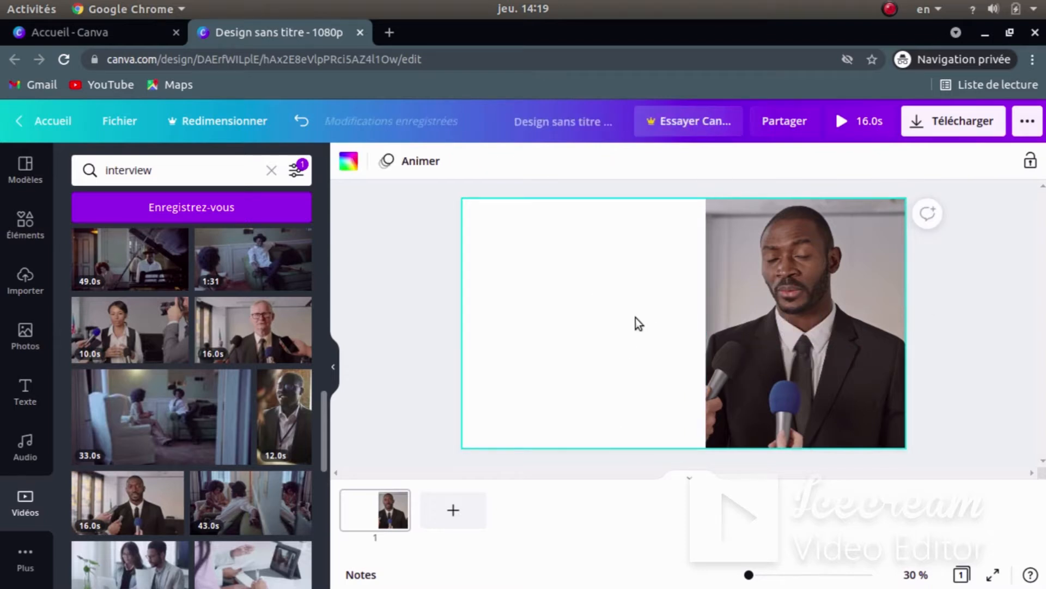
- Preview the design playing, exit the preview, and bring up the window overview
left_click(850, 124)
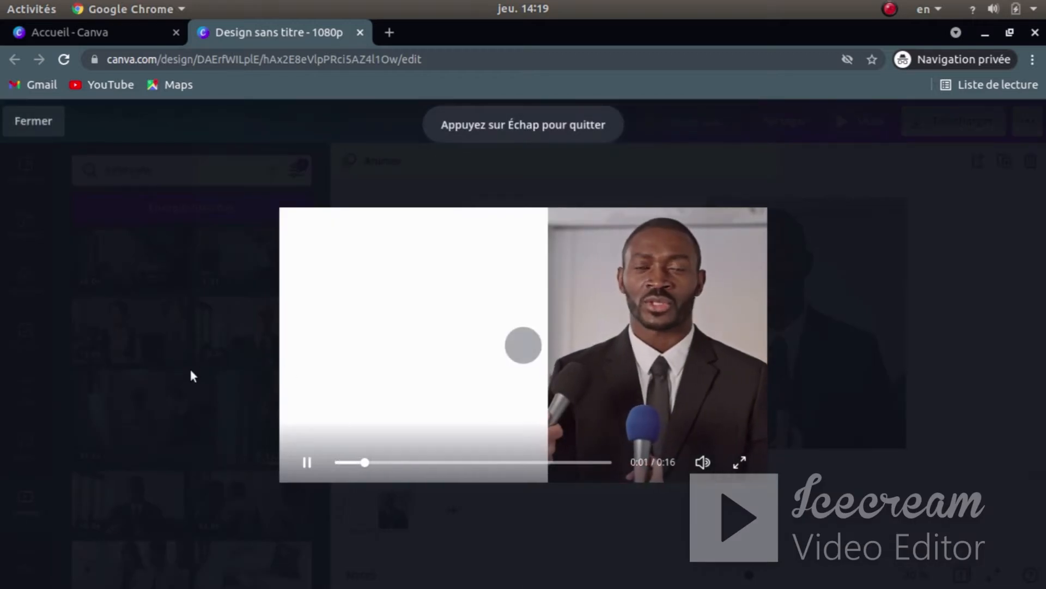
key("Escape")
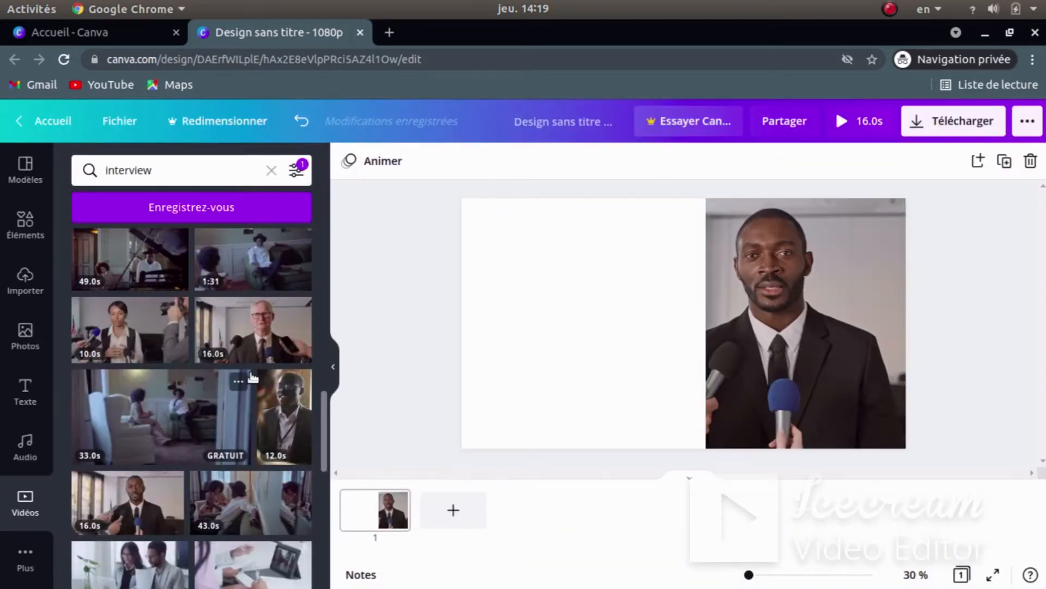
key("super")
- Review the Ajouter un titre.mp4 reference intro, then bring the Canva editor back to front
left_click(698, 453)
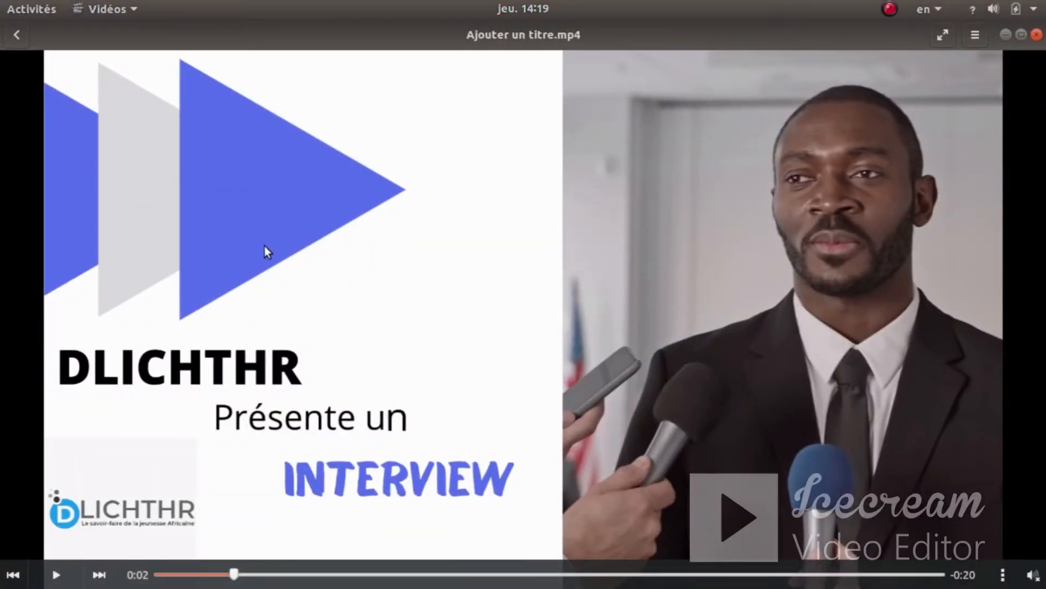
key("super")
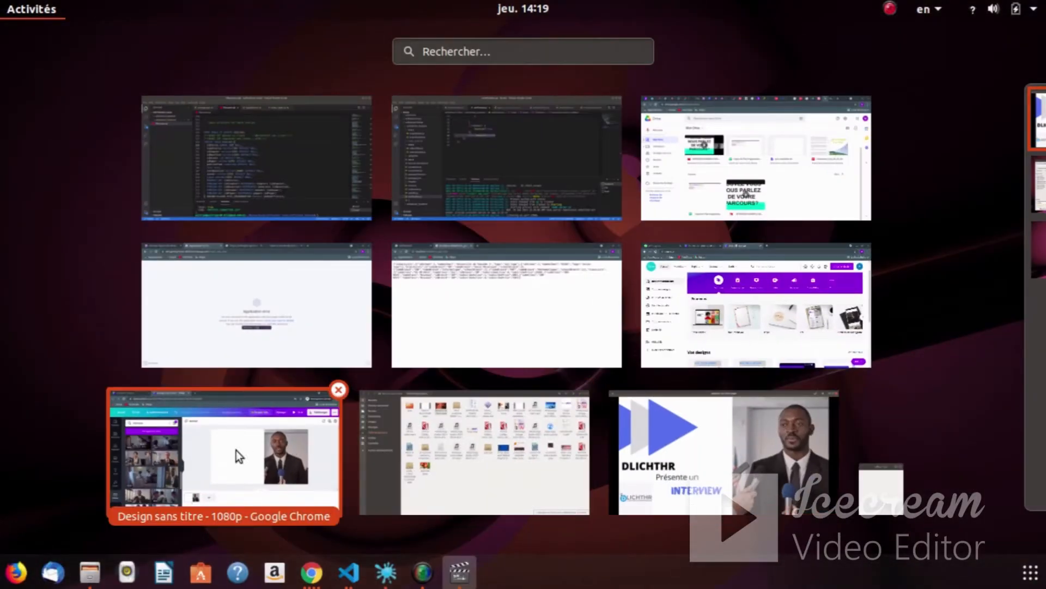
left_click(245, 449)
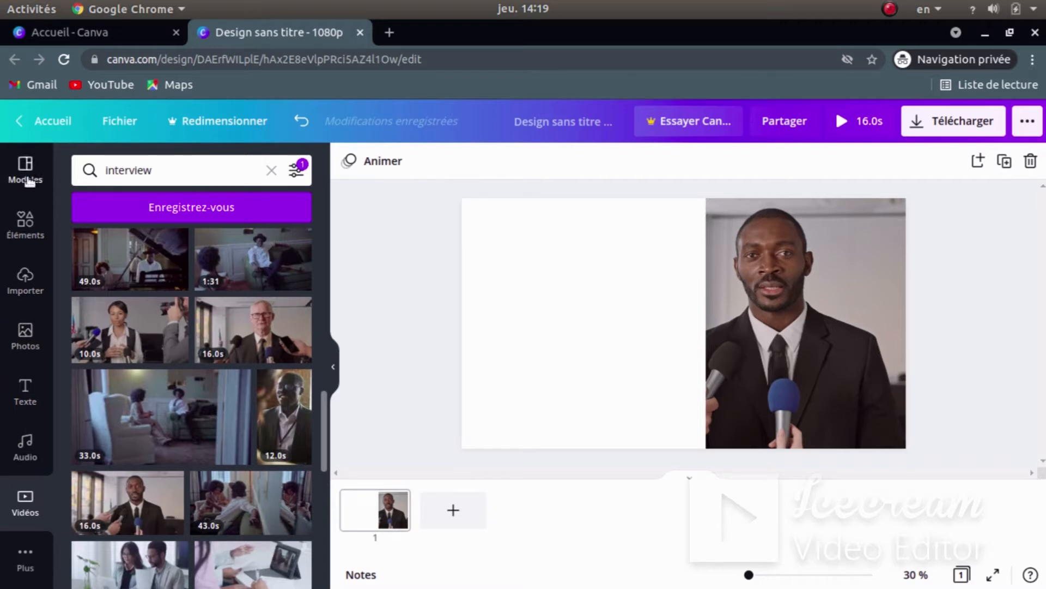
- Add a grey triangle from Éléments and move it into the blank left half of the page
left_click(24, 224)
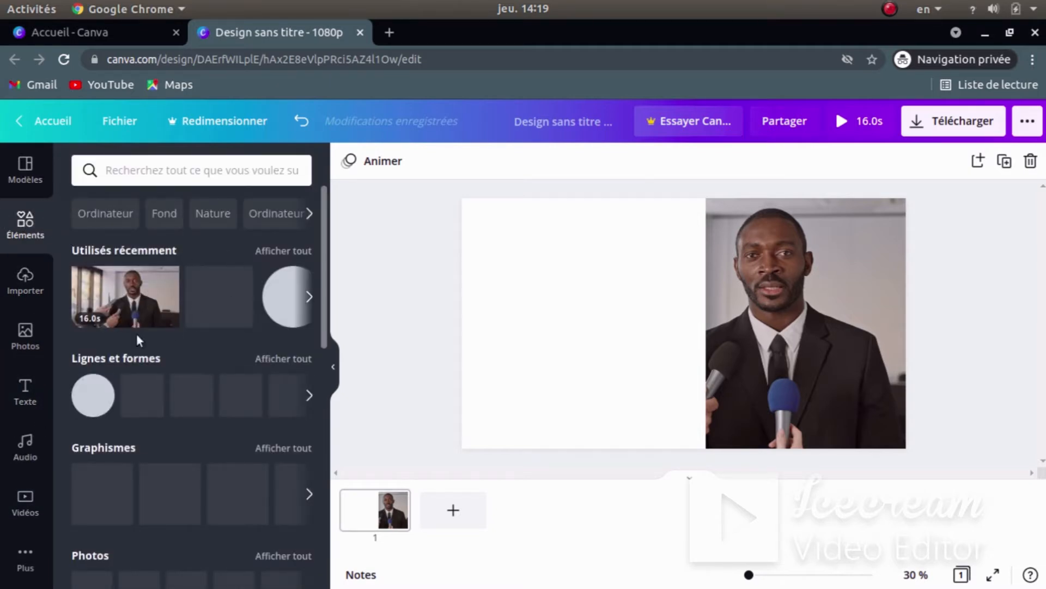
scroll(195, 397, "down", 3)
scroll(168, 393, "up", 3)
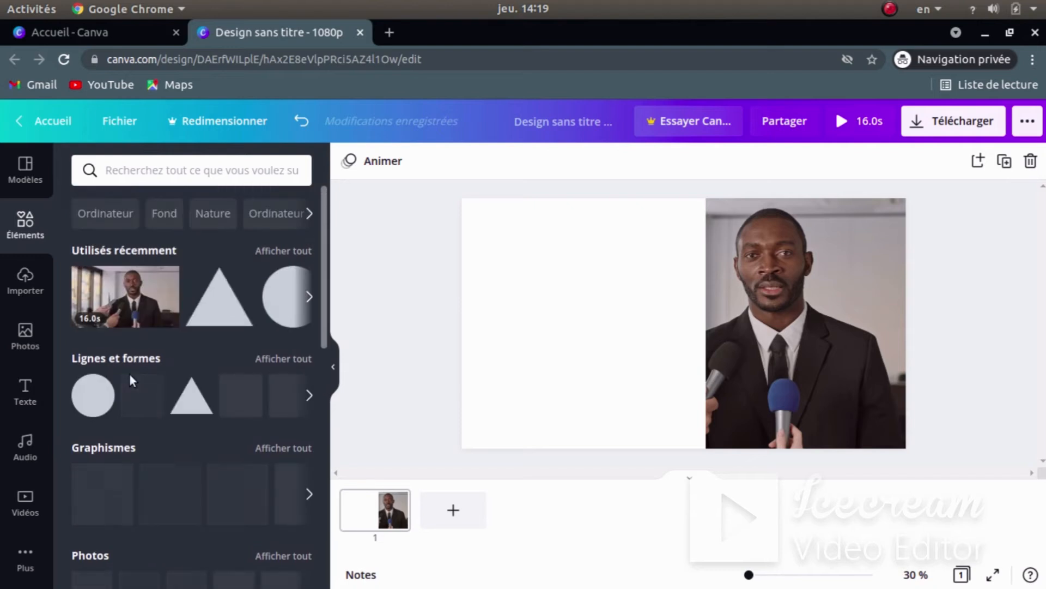
scroll(129, 374, "down", 2)
scroll(180, 310, "up", 2)
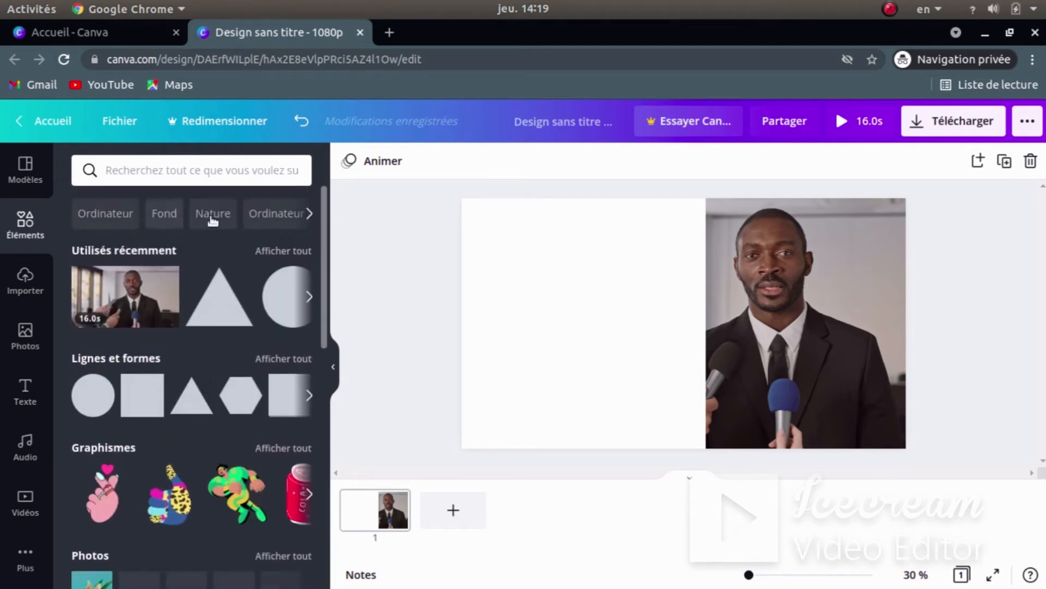
left_click(218, 293)
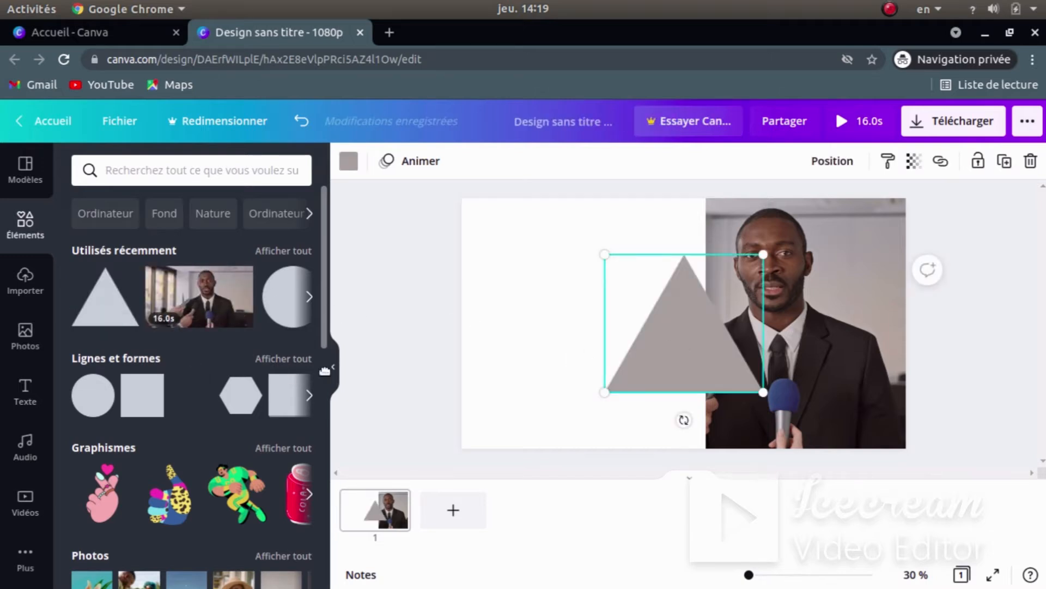
left_click_drag(517, 333, 519, 336)
key("Delete")
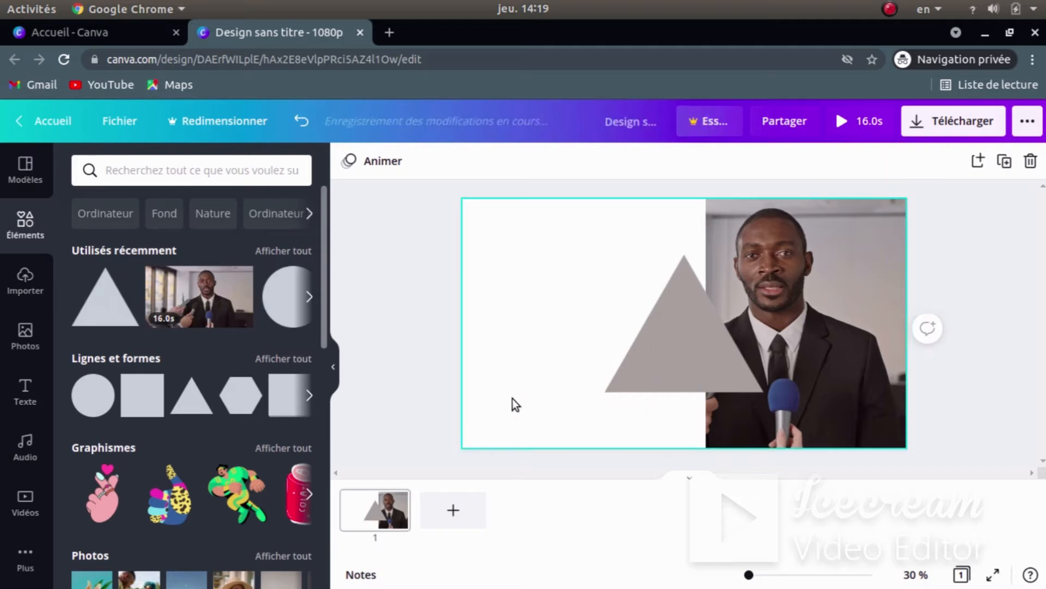
left_click_drag(675, 363, 592, 326)
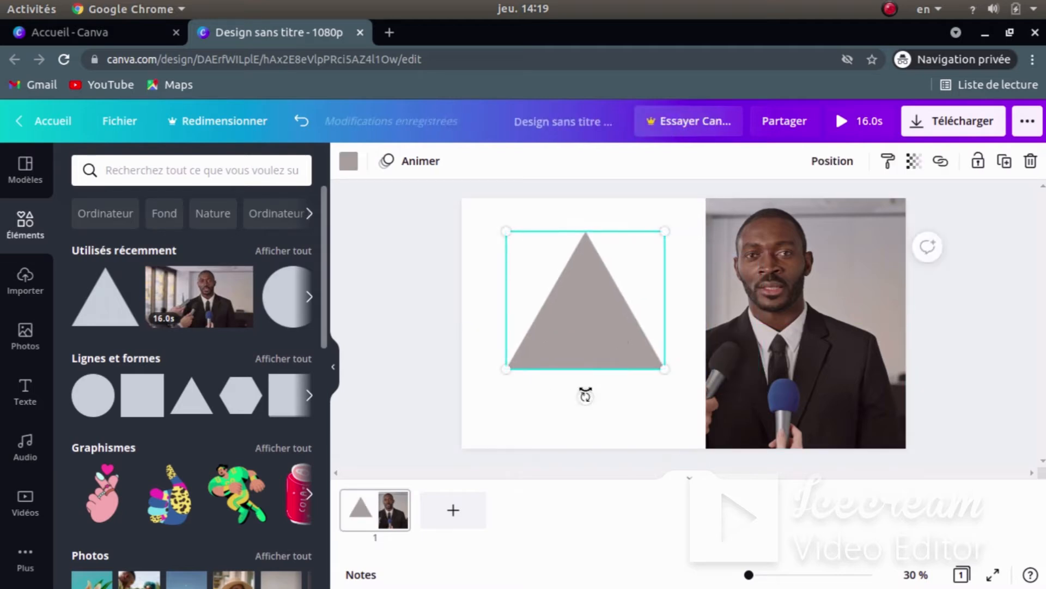
- Rotate the triangle 90° to point right and resize it from a corner handle
left_click_drag(586, 397, 494, 294)
left_click(492, 401)
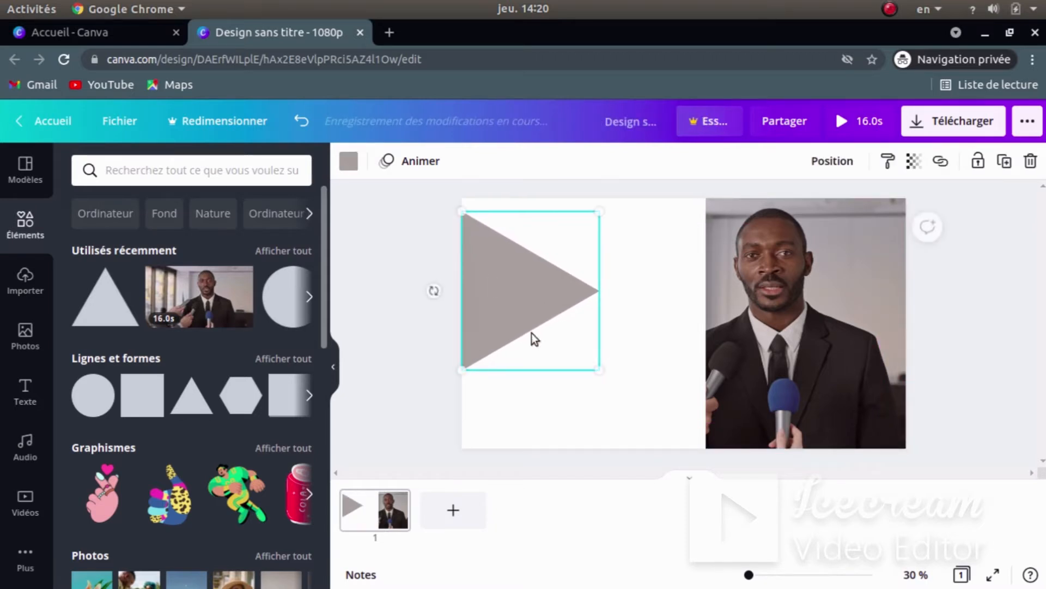
left_click(568, 400)
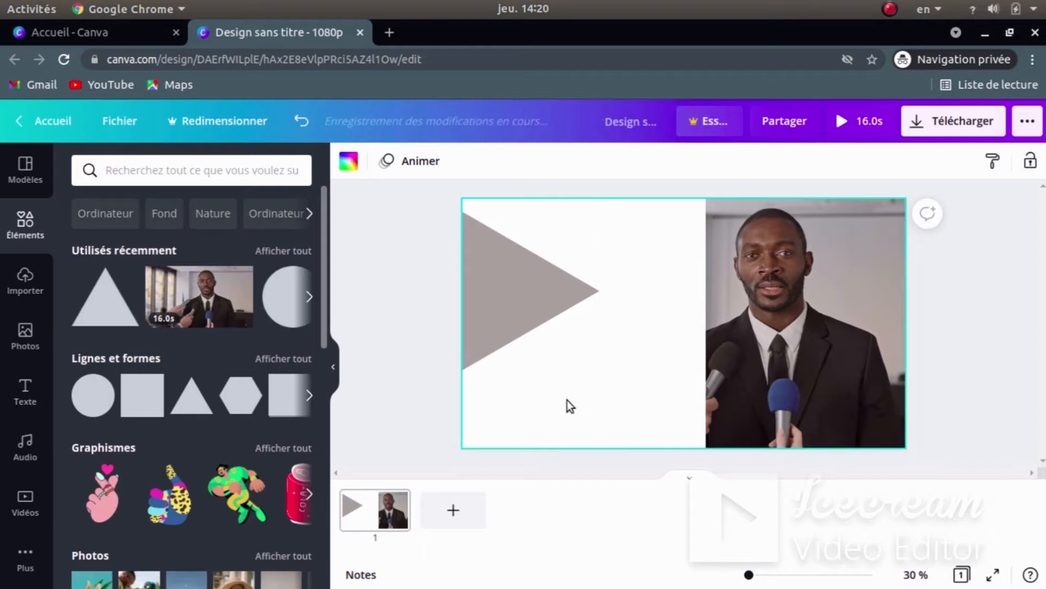
left_click(530, 306)
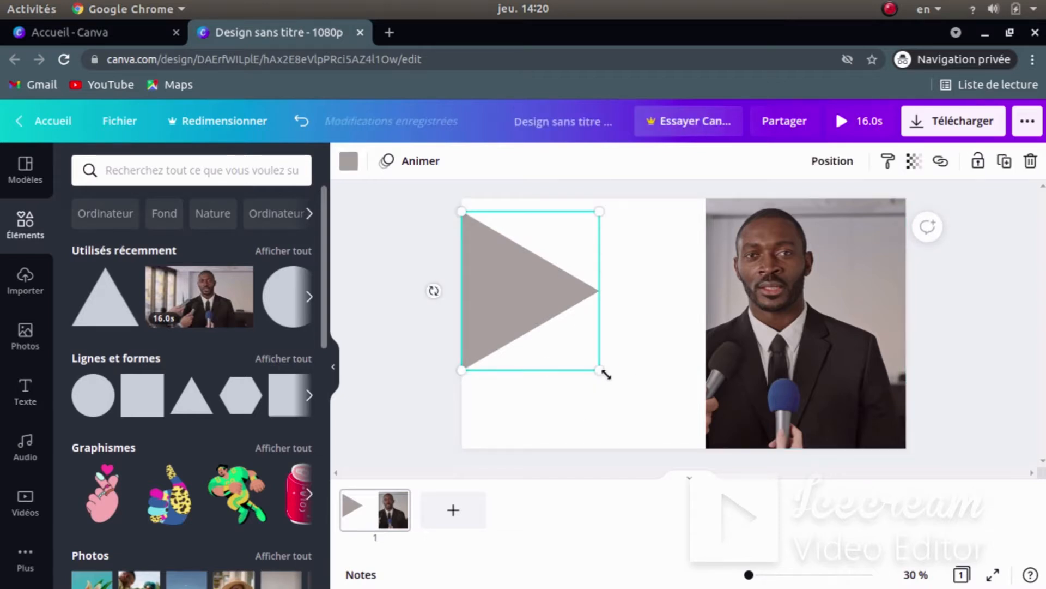
mouse_move(584, 358)
left_mouse_down()
mouse_move(624, 378)
mouse_move(550, 336)
mouse_move(542, 347)
mouse_move(603, 385)
mouse_move(595, 397)
mouse_move(569, 368)
mouse_move(603, 381)
mouse_move(583, 376)
left_mouse_up()
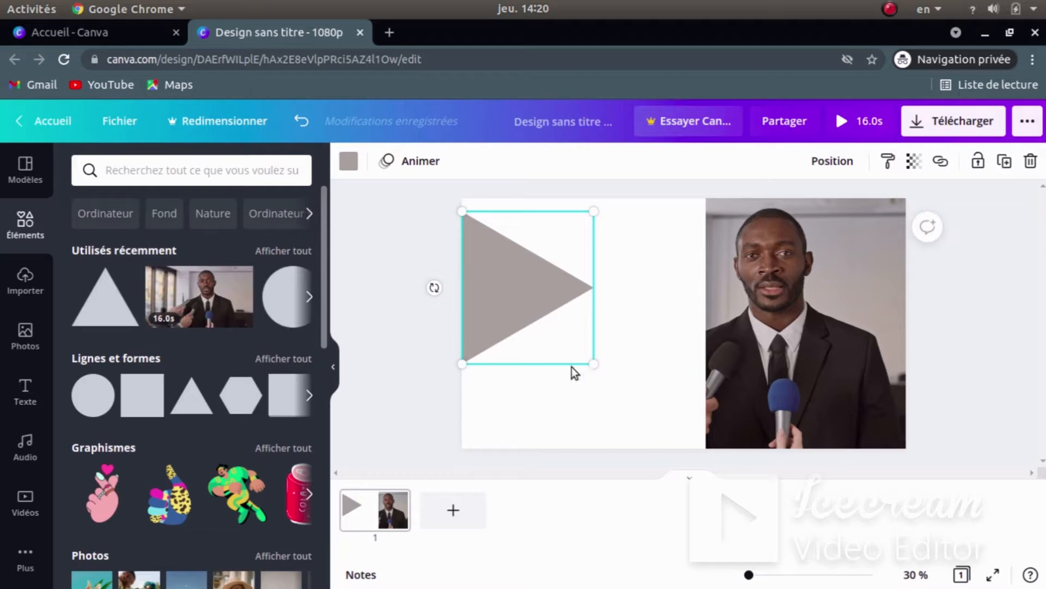
key("super")
key("super")
- Shrink the triangle slightly, duplicate it, and place the copy overlapping to its right
left_click_drag(595, 366, 579, 351)
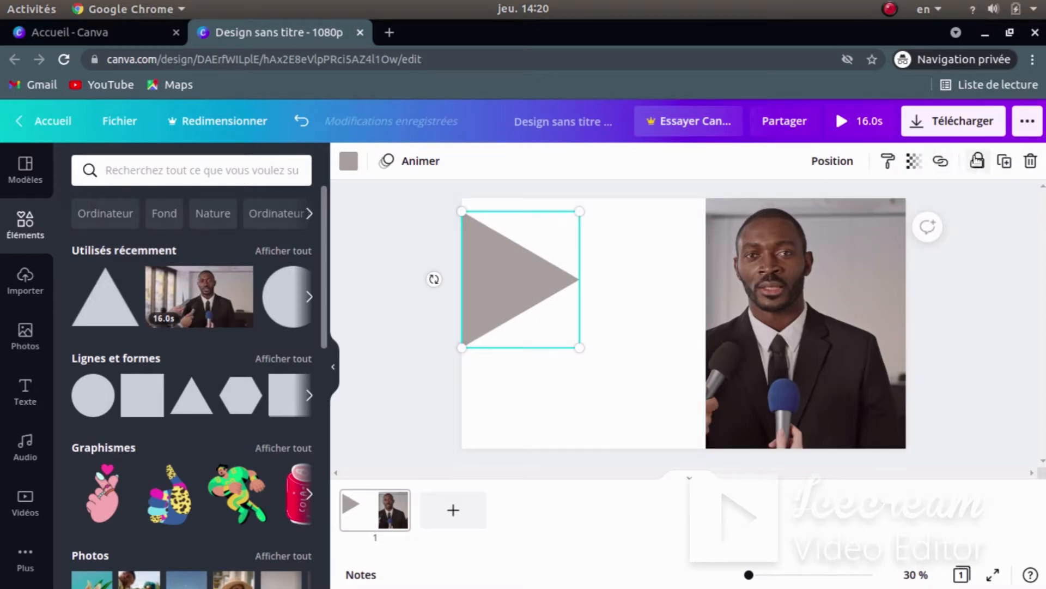
left_click(1006, 160)
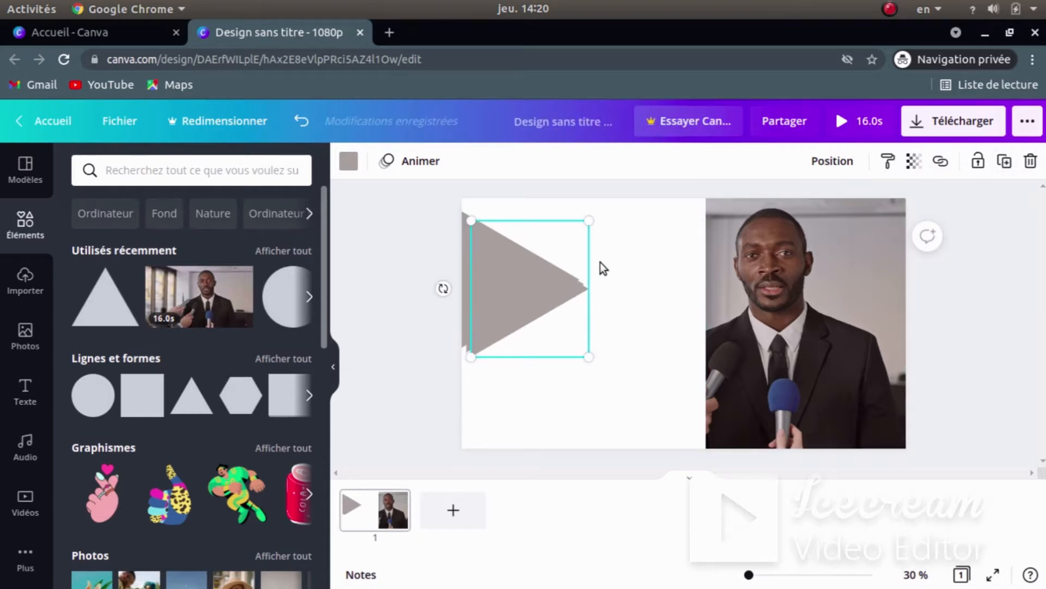
left_click_drag(501, 285, 574, 268)
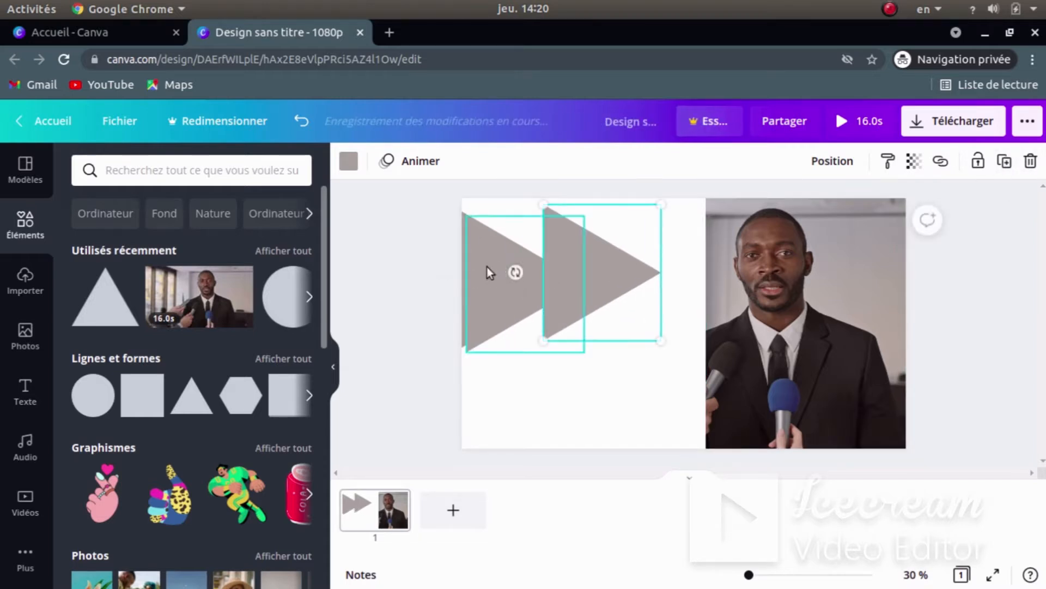
left_click_drag(477, 273, 496, 268)
left_click(521, 396)
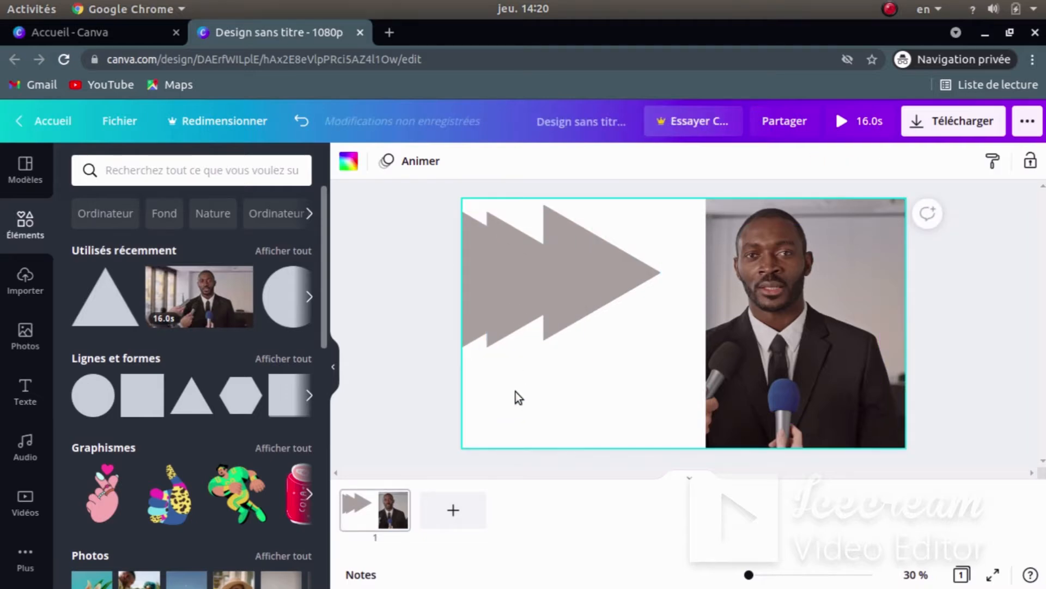
- Bring up the reference intro video from the window overview
key("super")
left_click(682, 440)
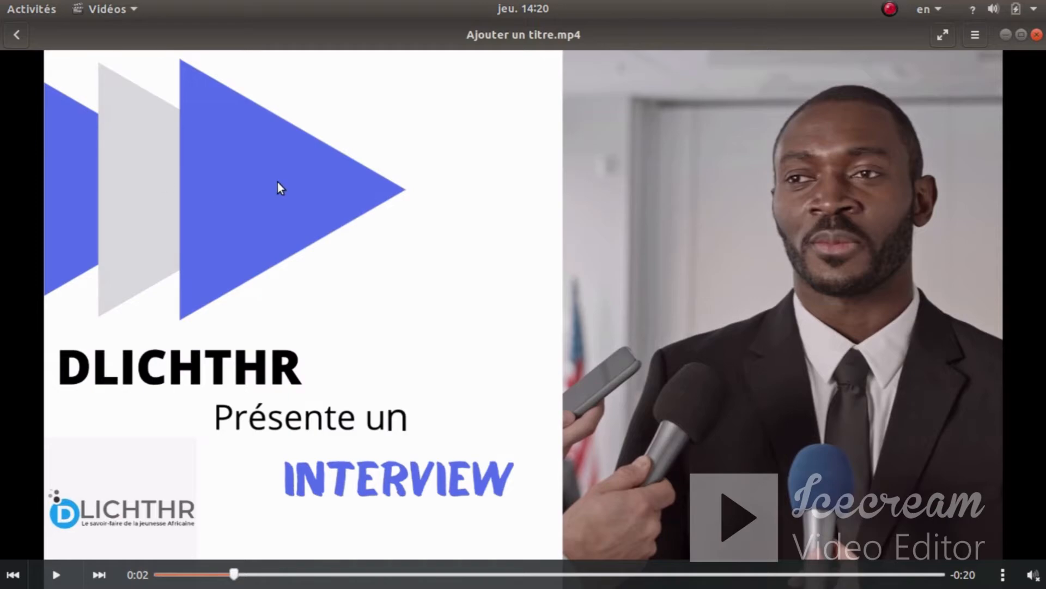
key("super")
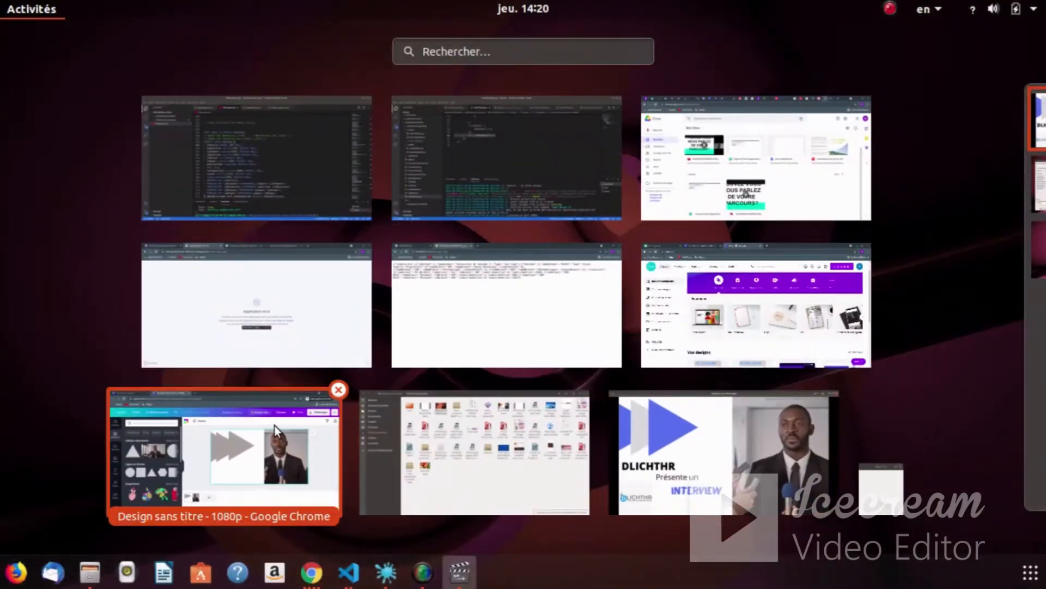
- Back in Canva, enlarge the middle and right triangles of the row
left_click(274, 425)
left_click(523, 276)
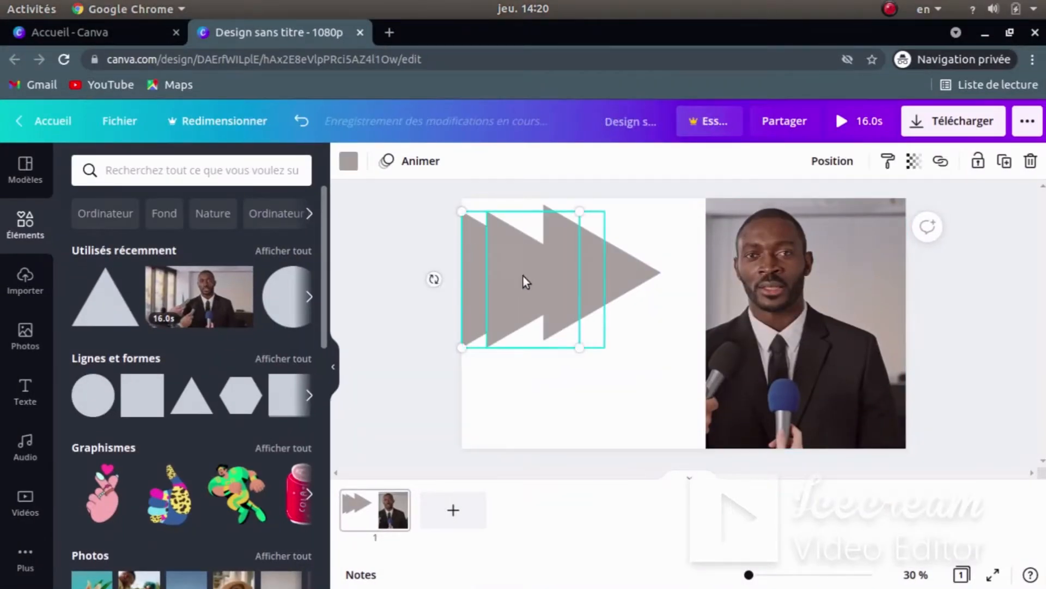
left_click_drag(607, 350, 616, 360)
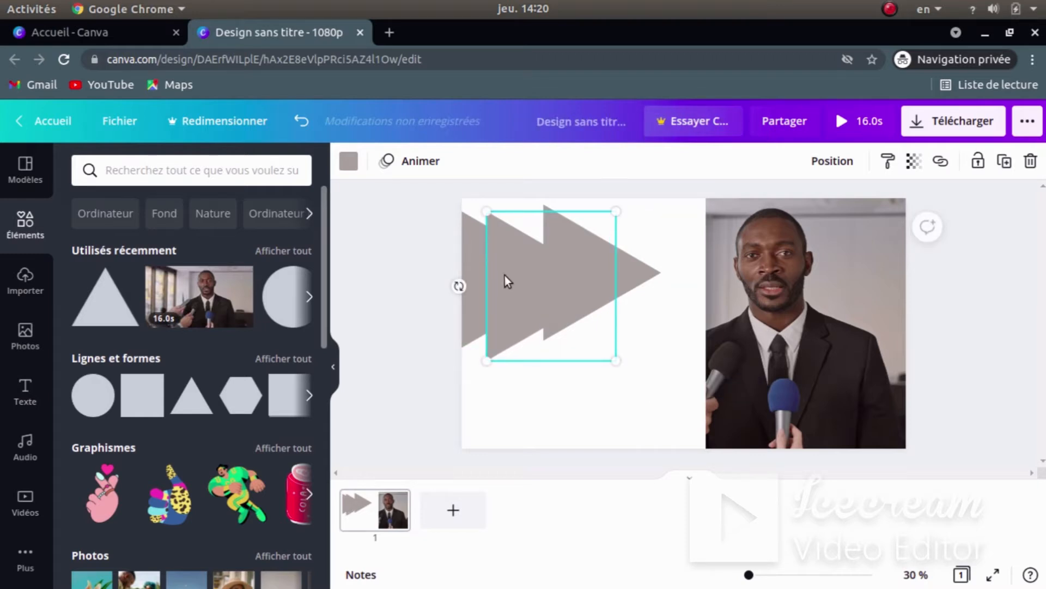
left_click_drag(504, 276, 505, 262)
left_click(599, 292)
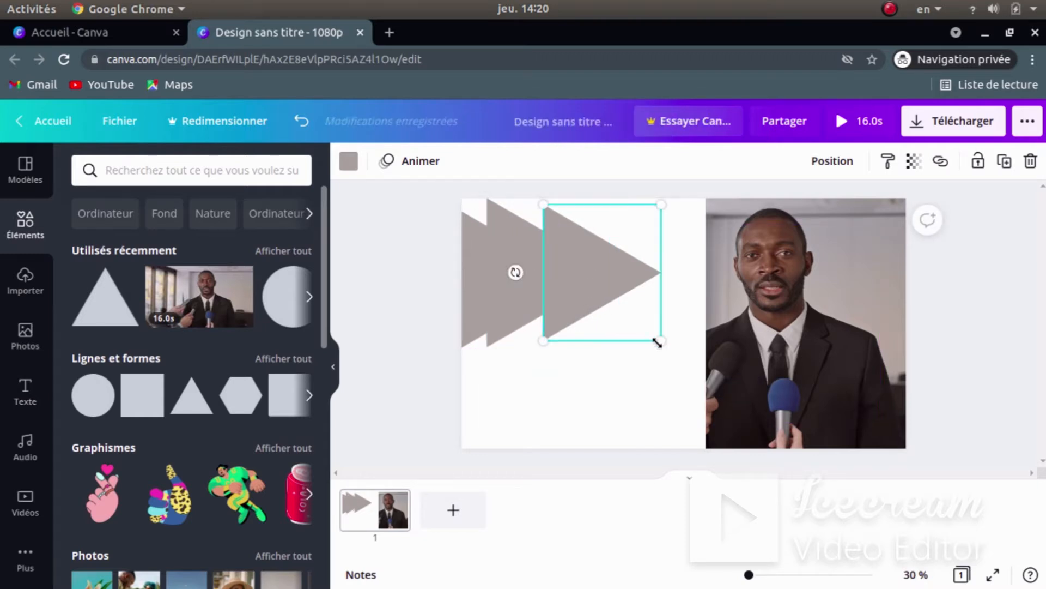
left_click_drag(660, 343, 686, 362)
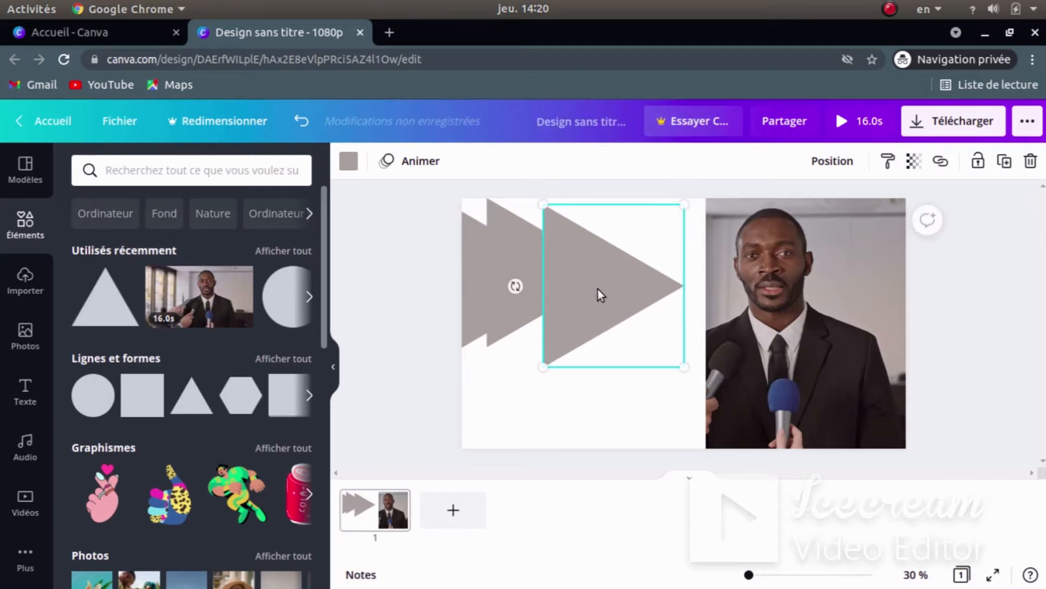
left_click(509, 408)
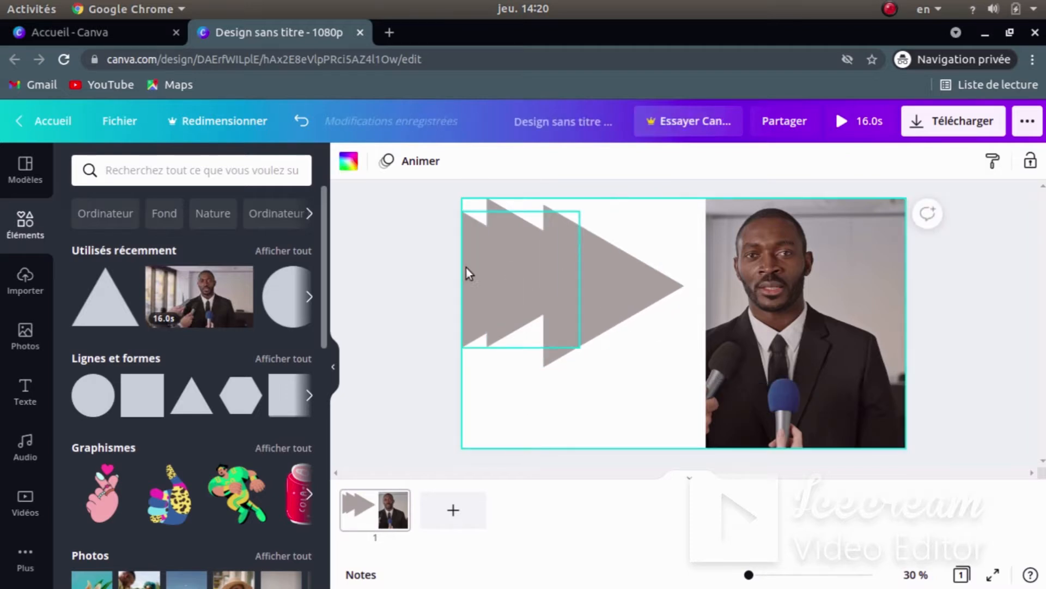
- Lower the left and upper-right triangles, then shrink and re-centre the big front triangle
left_click_drag(470, 270, 470, 297)
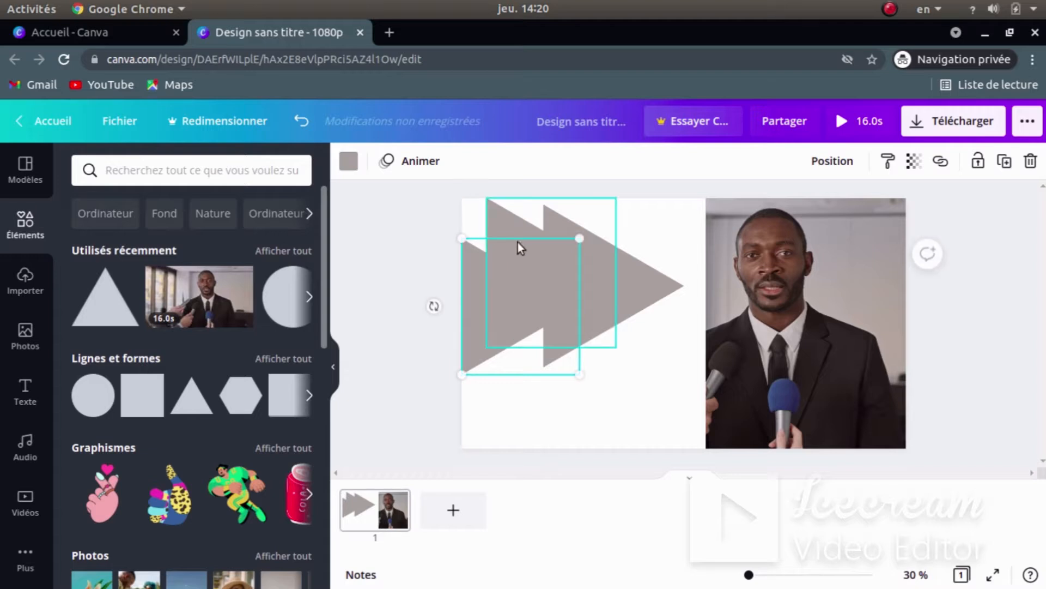
left_click_drag(501, 227, 500, 259)
left_click_drag(563, 234, 547, 258)
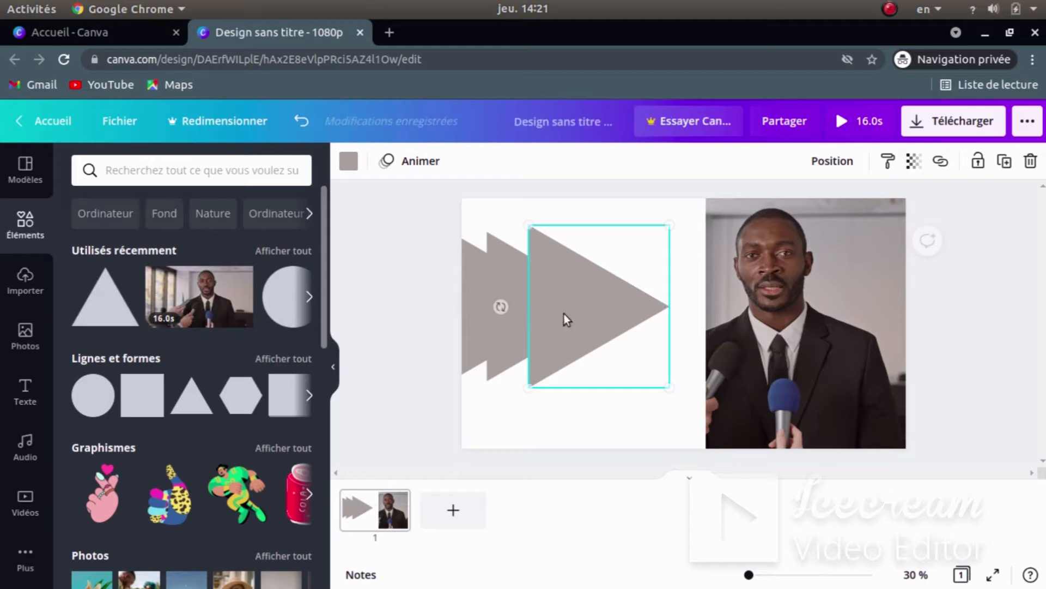
left_click(507, 418)
left_click(654, 354)
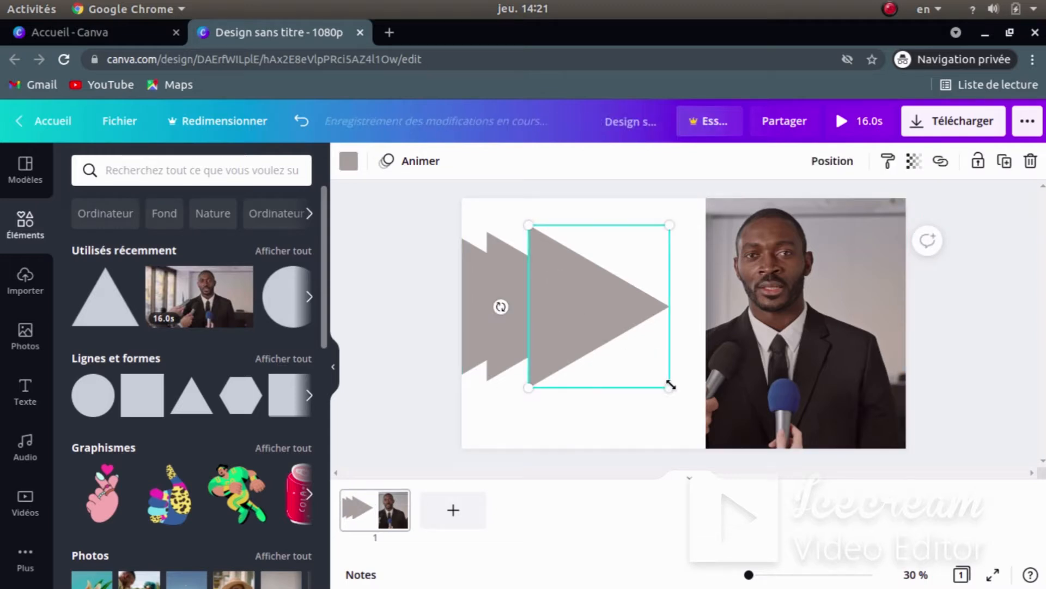
left_click_drag(669, 382, 651, 367)
left_click_drag(570, 302, 573, 307)
- Shrink and lower the middle triangle slightly, then box-select all three triangles
left_click(512, 293)
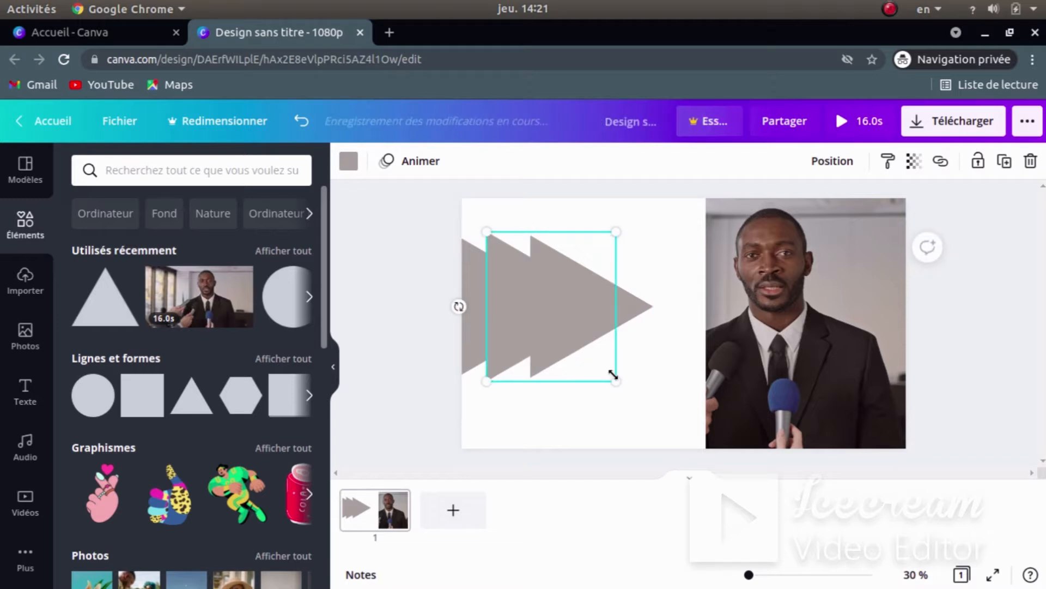
left_click_drag(615, 378, 604, 368)
left_click_drag(517, 292, 512, 298)
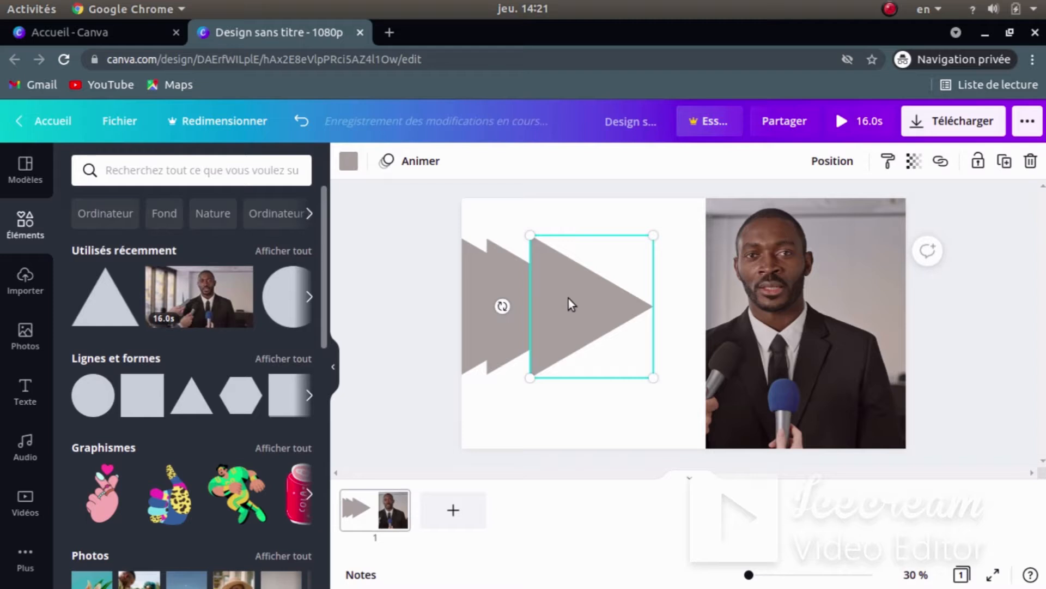
left_click(566, 428)
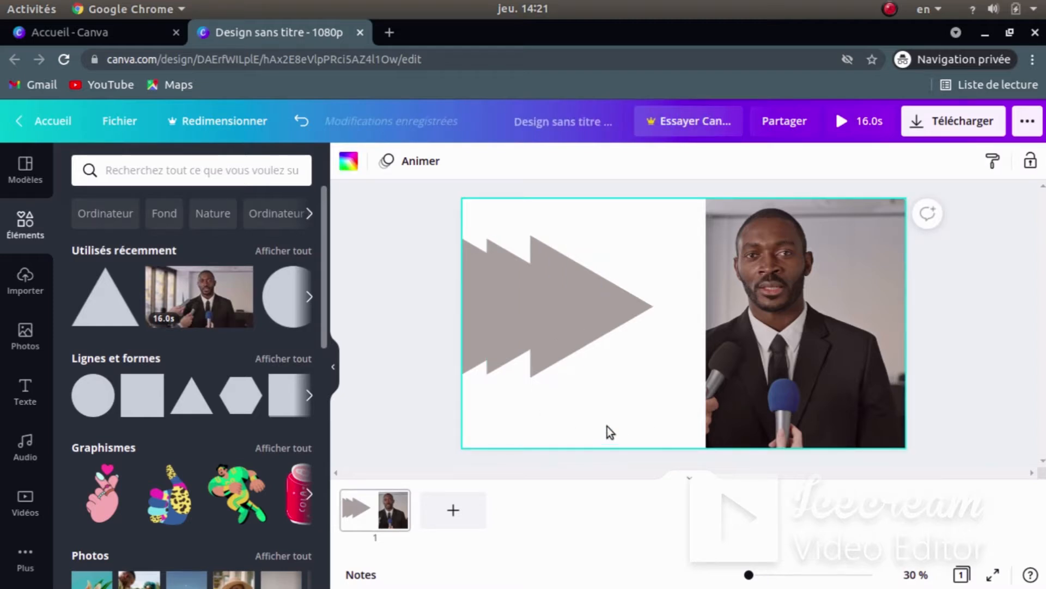
left_click_drag(614, 417, 525, 289)
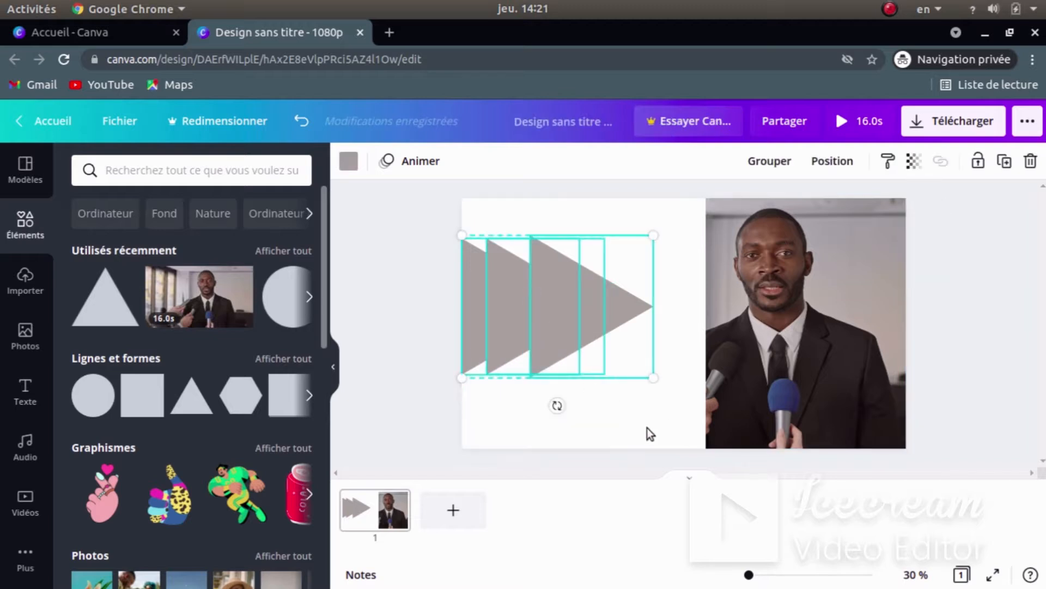
- Group the three selected triangles and move the group to the page's top-left corner
left_click(615, 410)
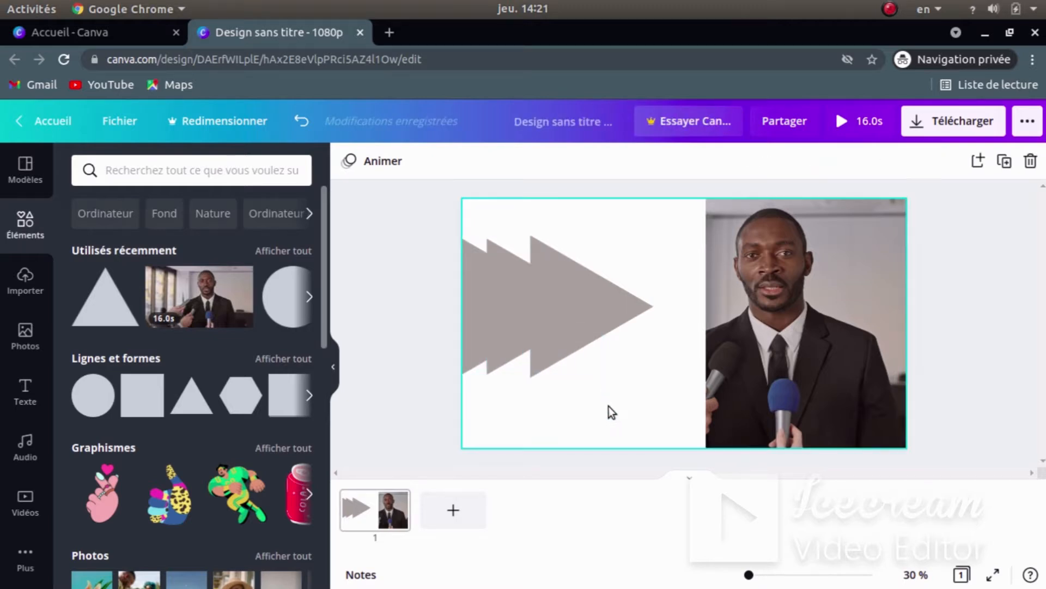
left_click_drag(616, 411, 473, 284)
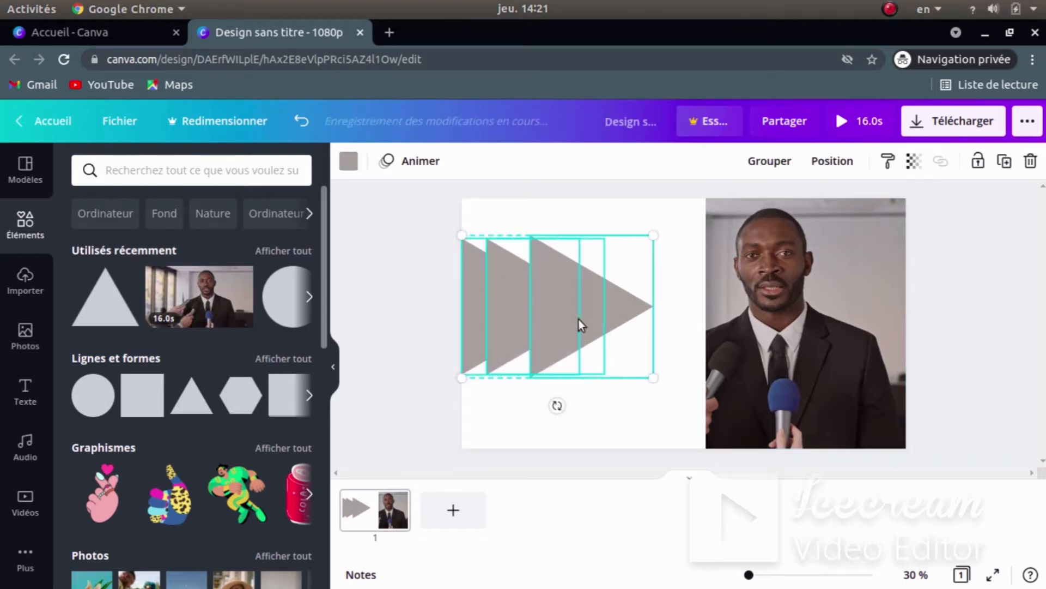
left_click(768, 161)
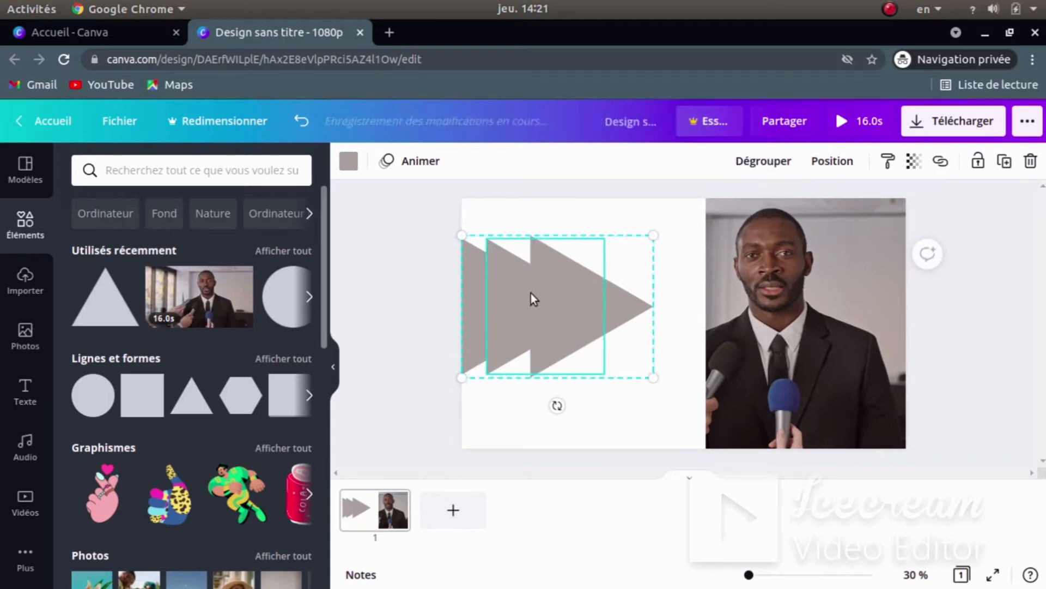
left_click_drag(533, 299, 529, 274)
- Shrink the triangle group slightly by its corner handle, then show the window overview
left_click(608, 395)
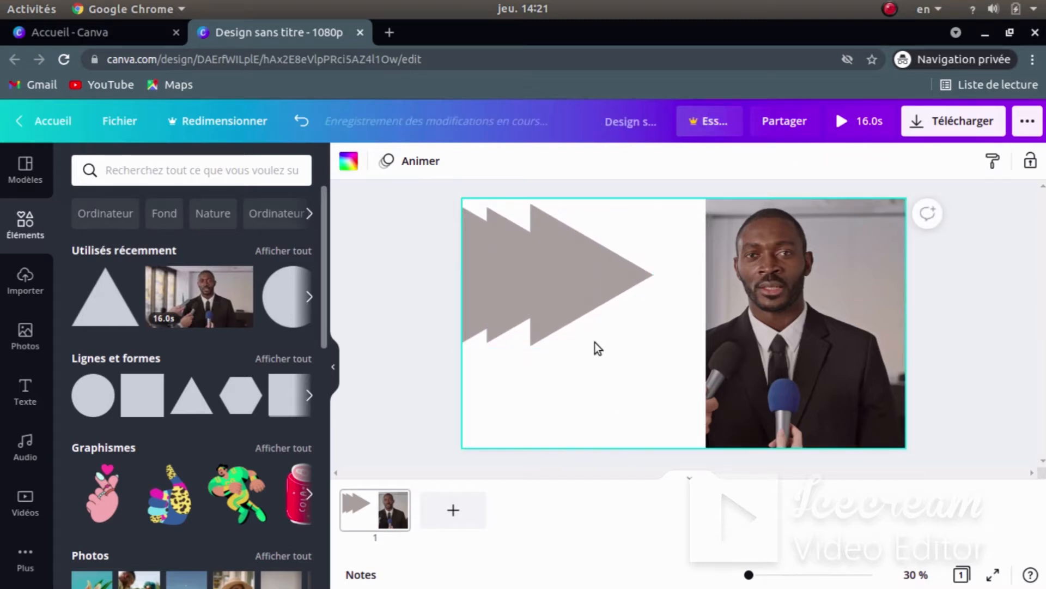
left_click(615, 296)
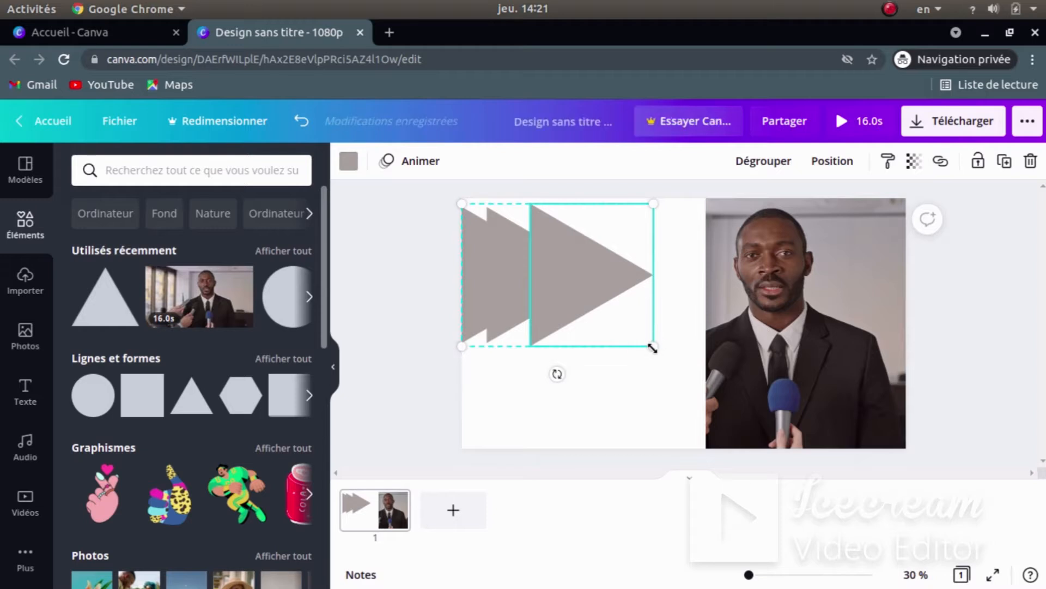
left_click(654, 353)
left_click(645, 338)
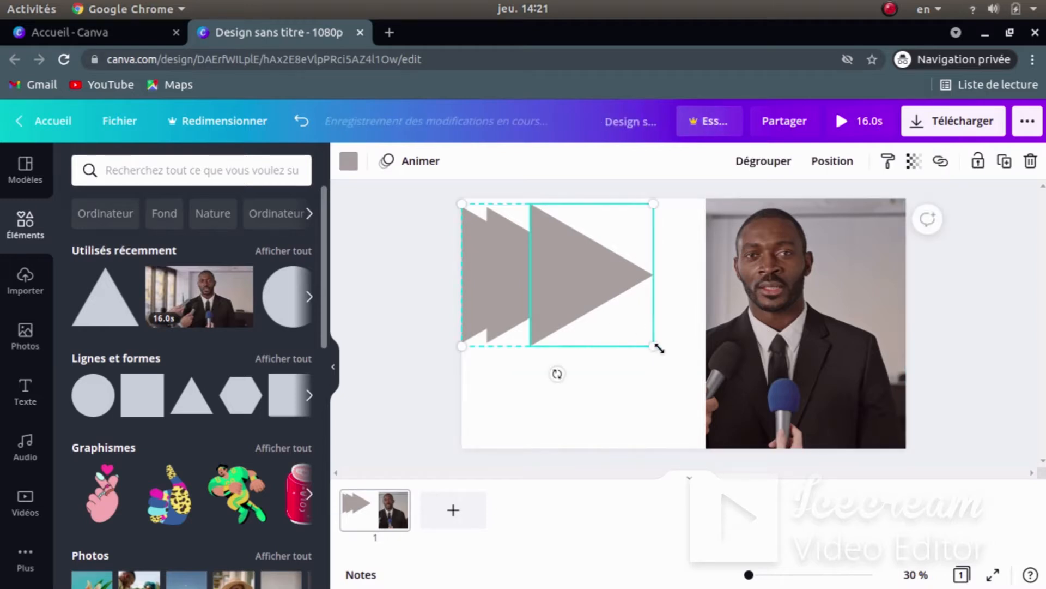
left_click_drag(660, 349, 631, 339)
left_click(638, 371)
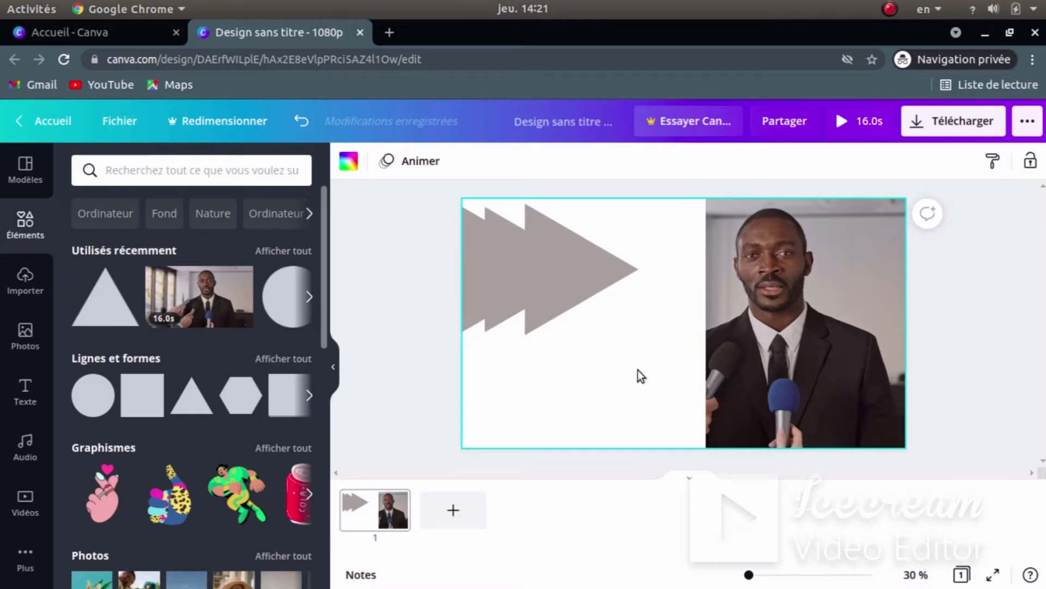
key("super")
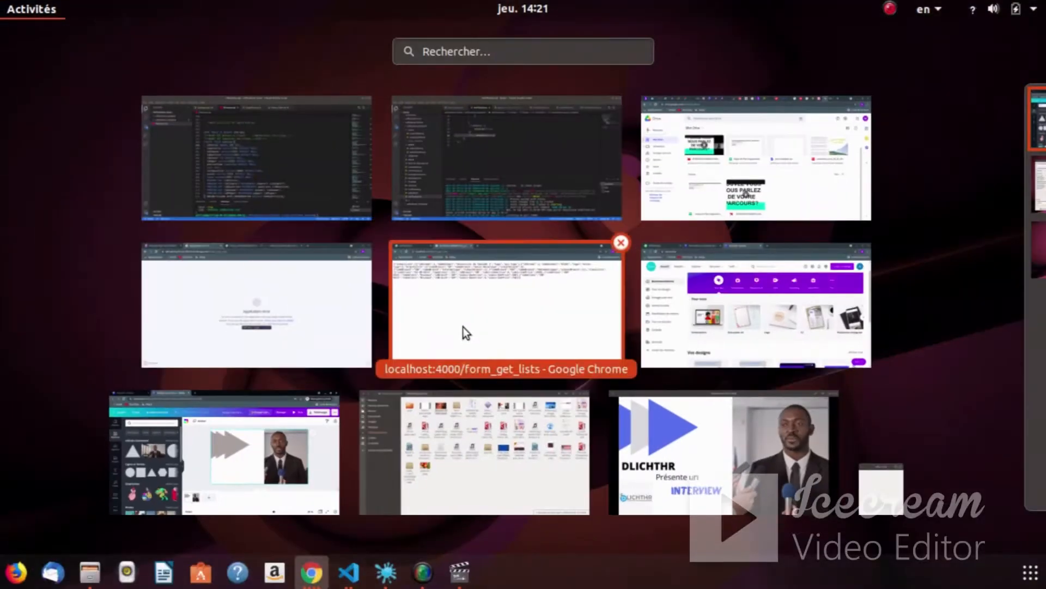
- Check the reference video, then return to the Canva design window
left_click(676, 440)
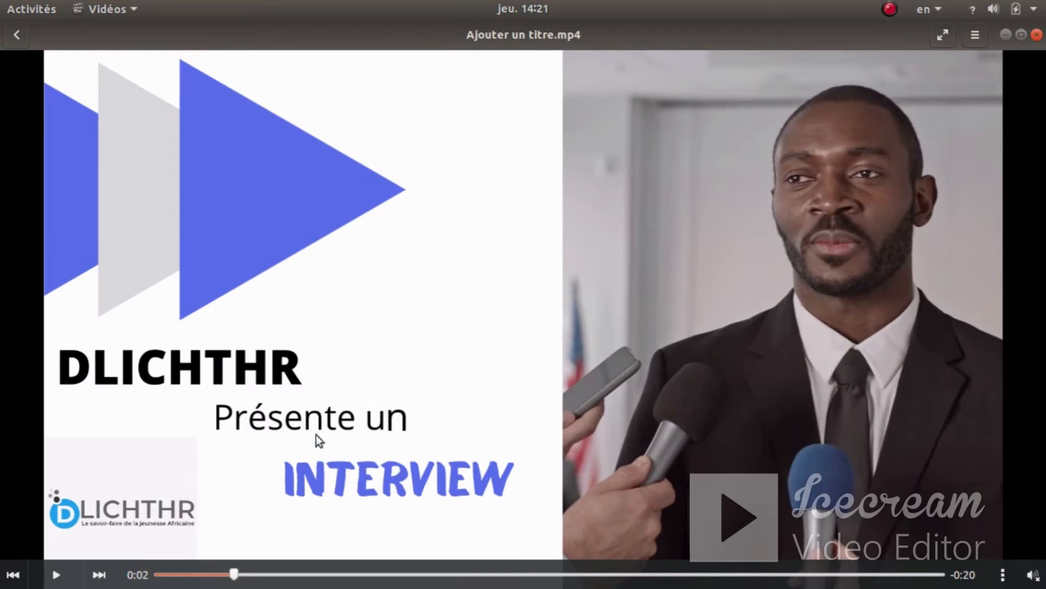
key("super")
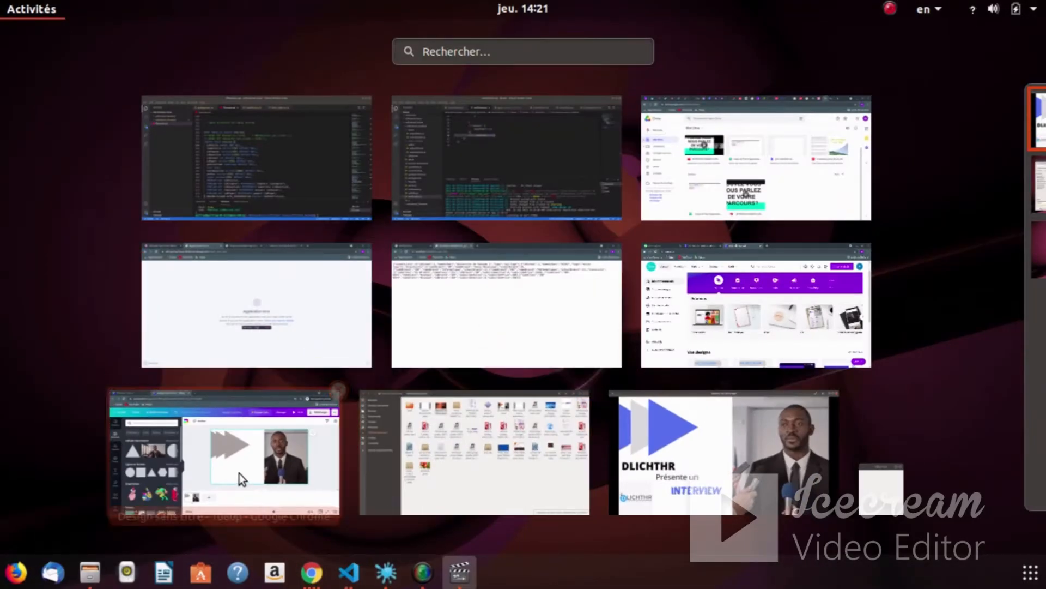
left_click(239, 477)
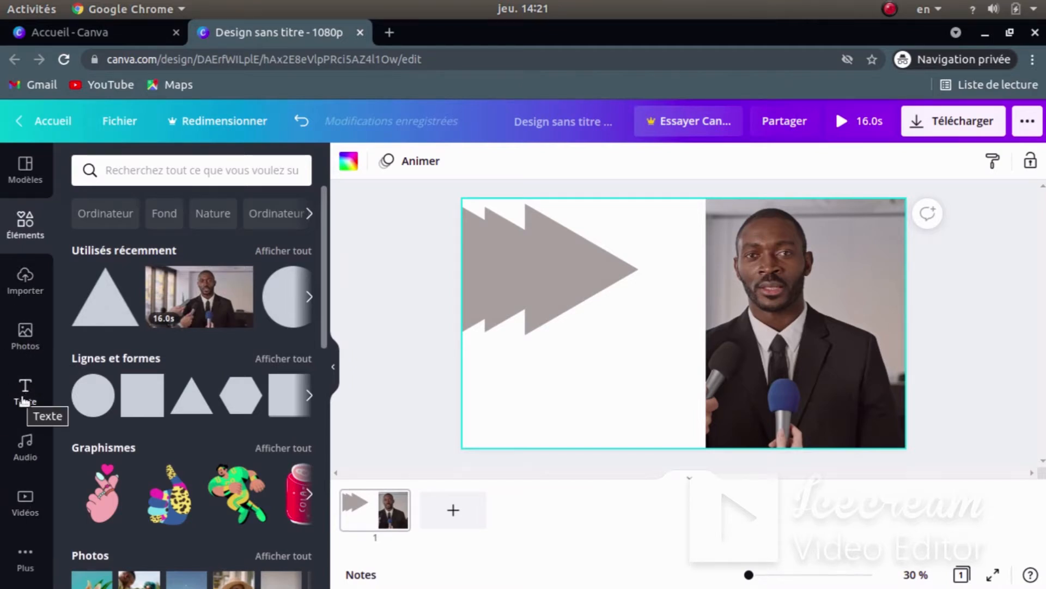
- Add a title text box on the left half and replace its text with DLICHTHR
left_click(32, 406)
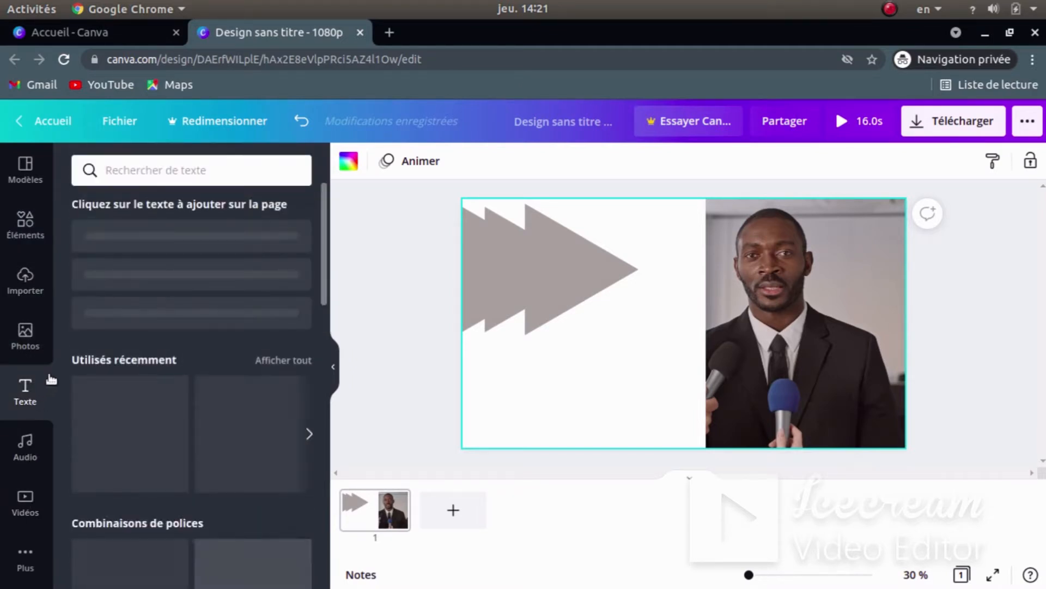
left_click(117, 266)
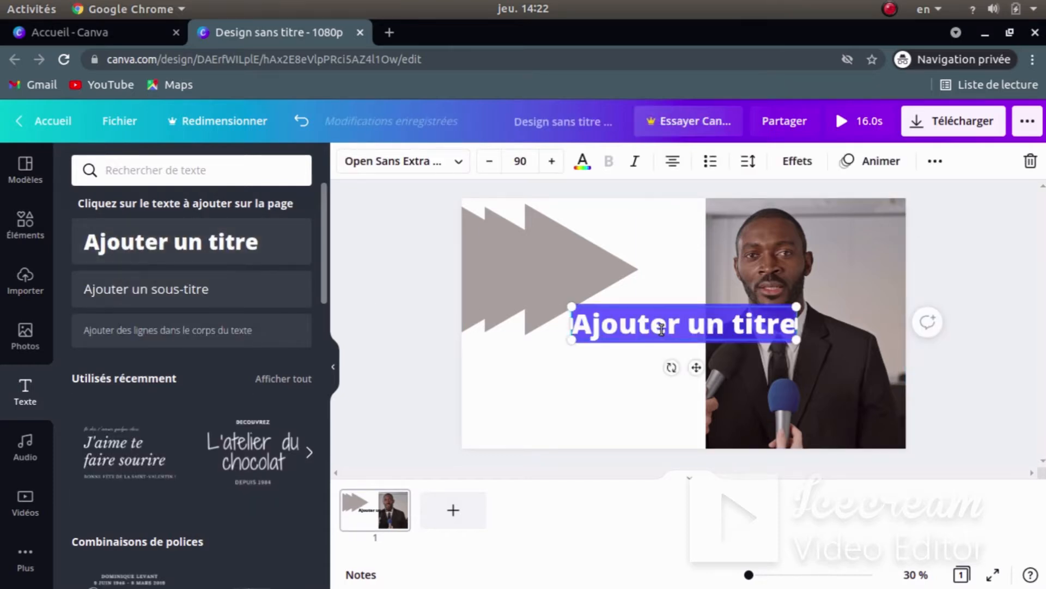
left_click(662, 329)
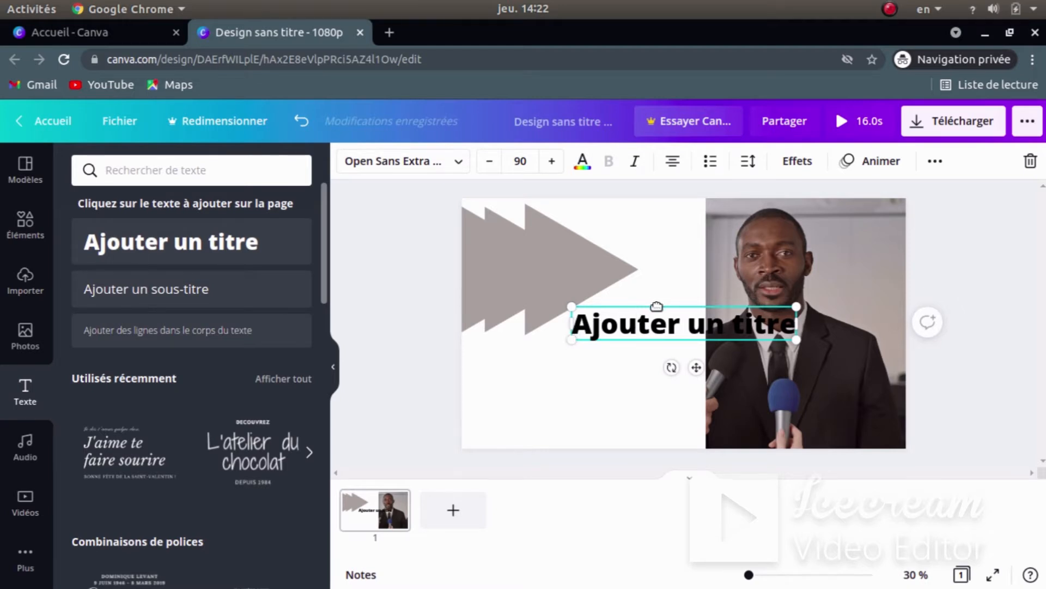
left_click_drag(656, 306, 553, 341)
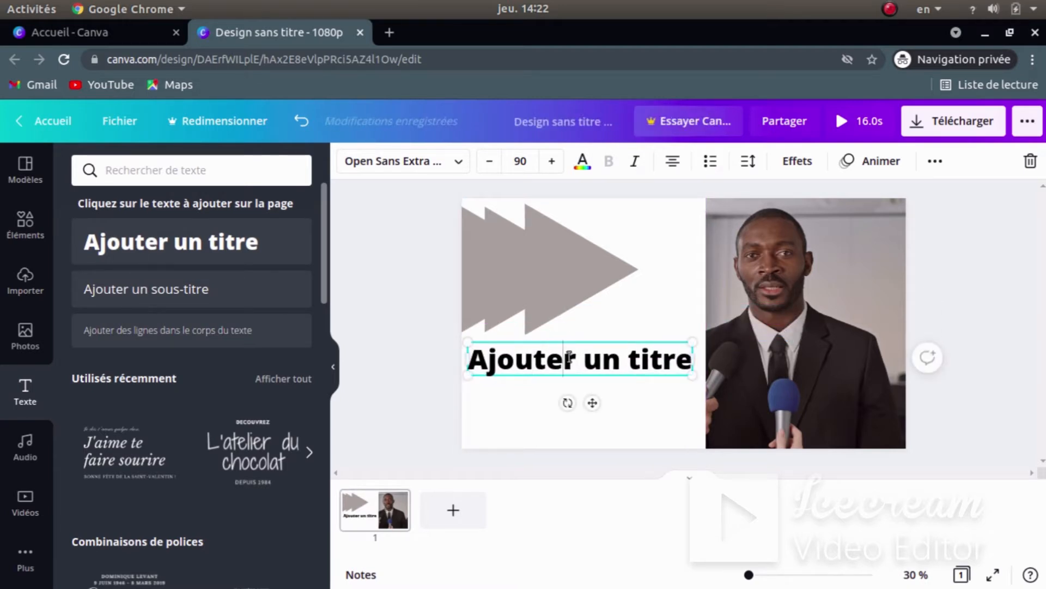
triple_click(569, 357)
key("BackSpace")
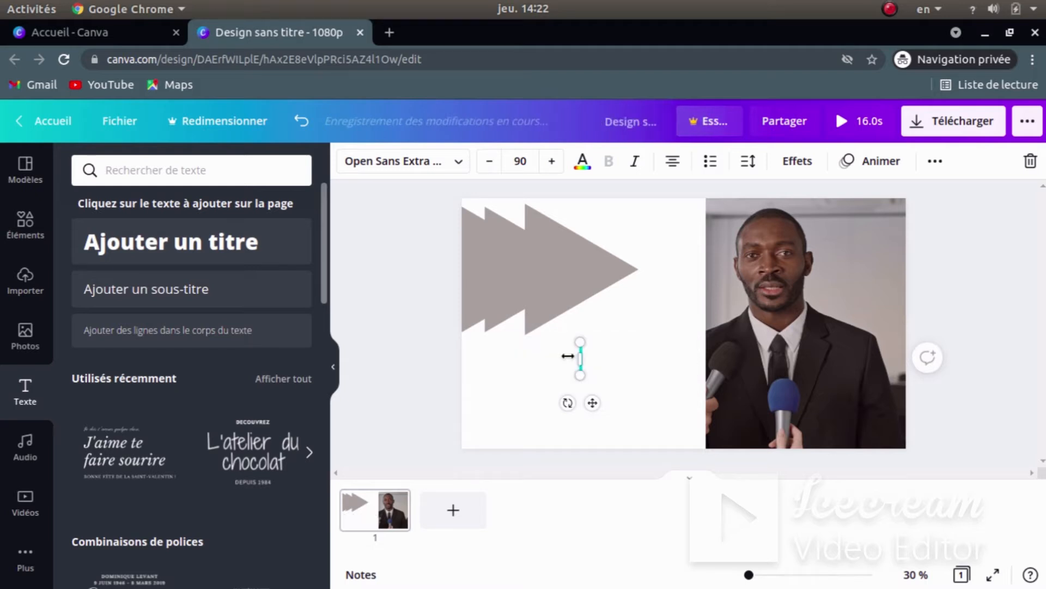
type("DLIC")
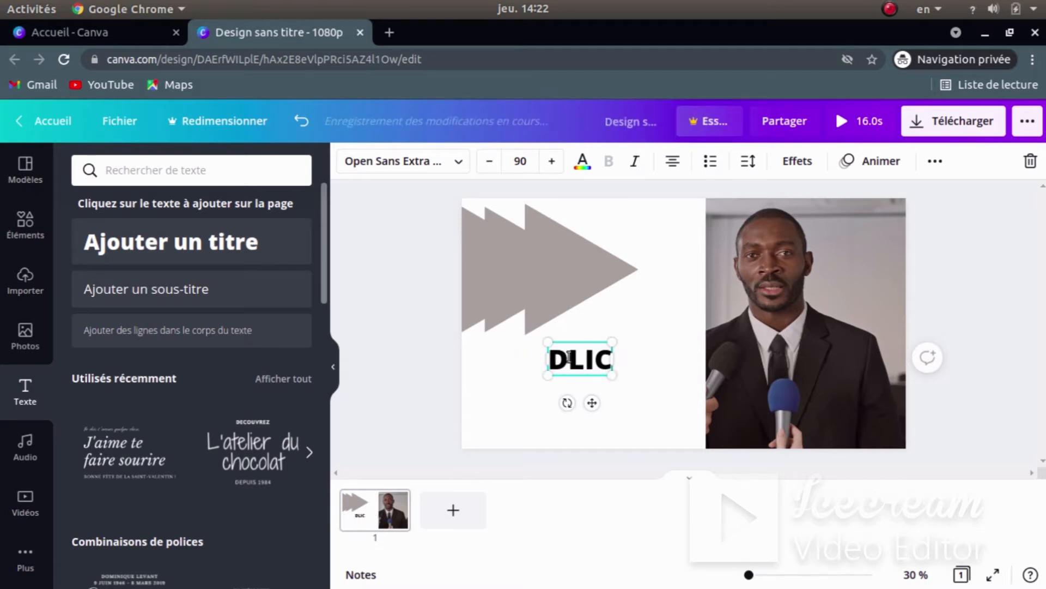
type("HTHR")
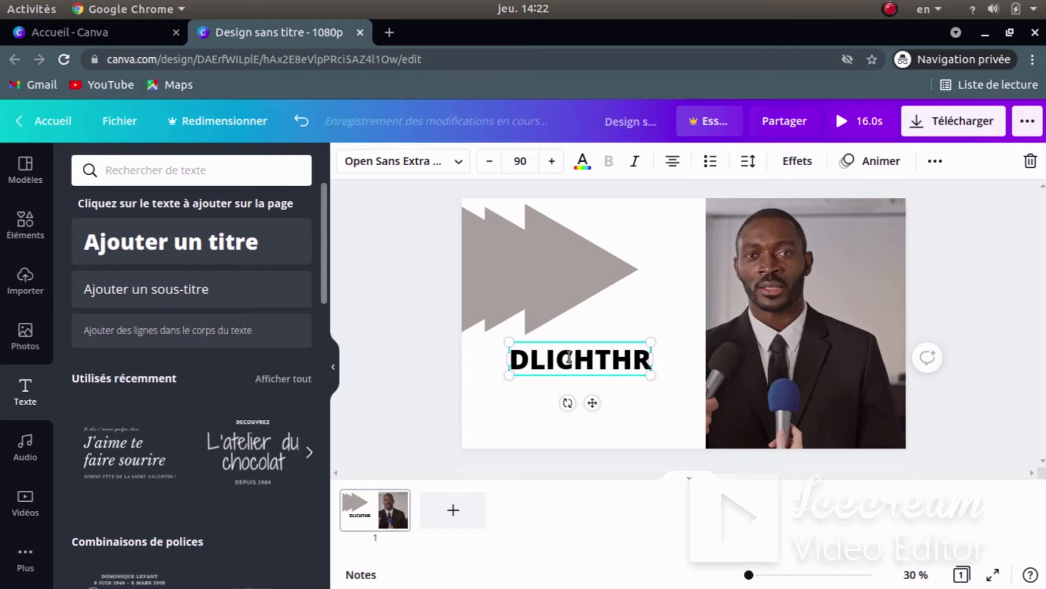
left_click(637, 433)
- Place DLICHTHR at the left edge just below the triangles, then show the window overview
left_click(643, 369)
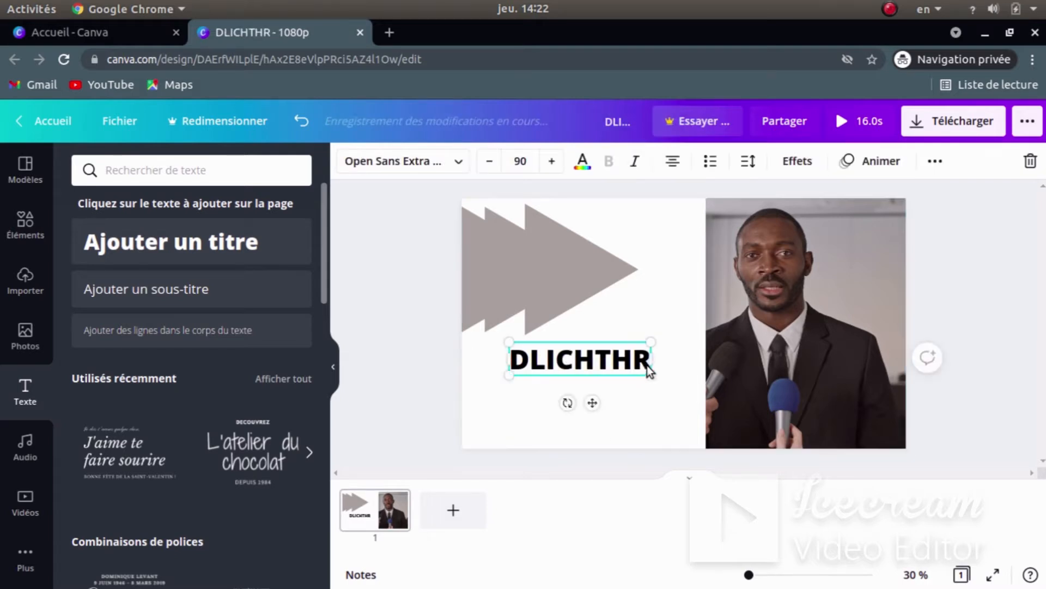
left_click_drag(644, 368, 595, 359)
left_click(630, 368)
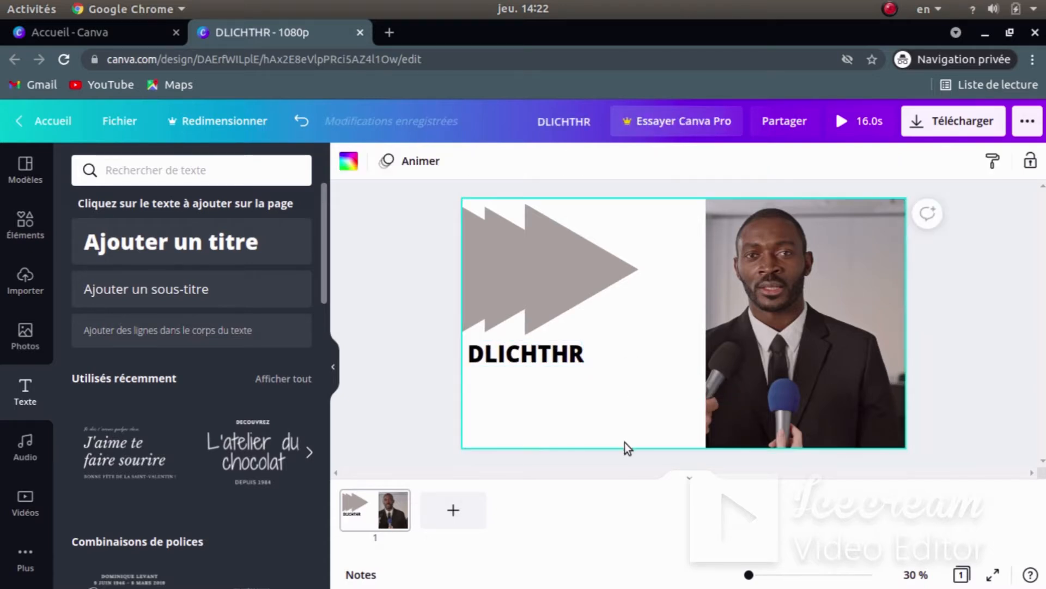
key("super")
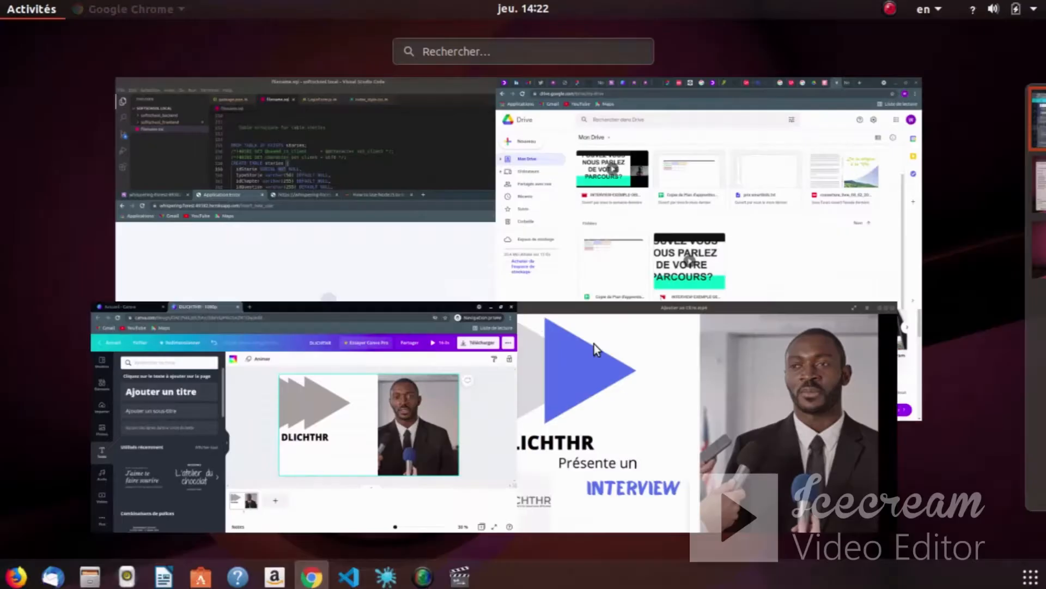
- After checking the reference video, add a subtitle text box reading 'Presente un'
left_click(668, 476)
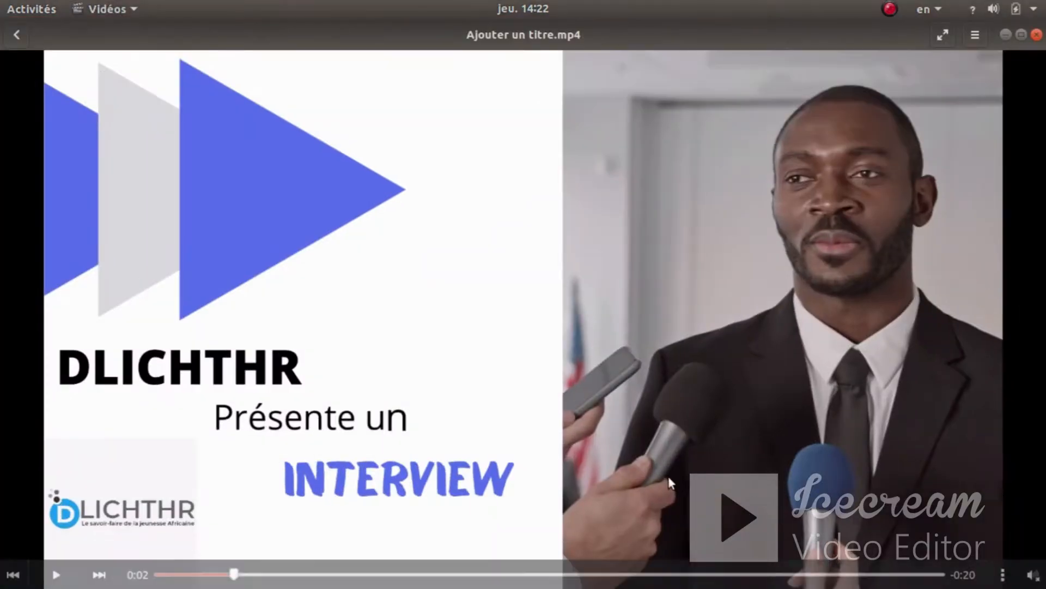
key("super")
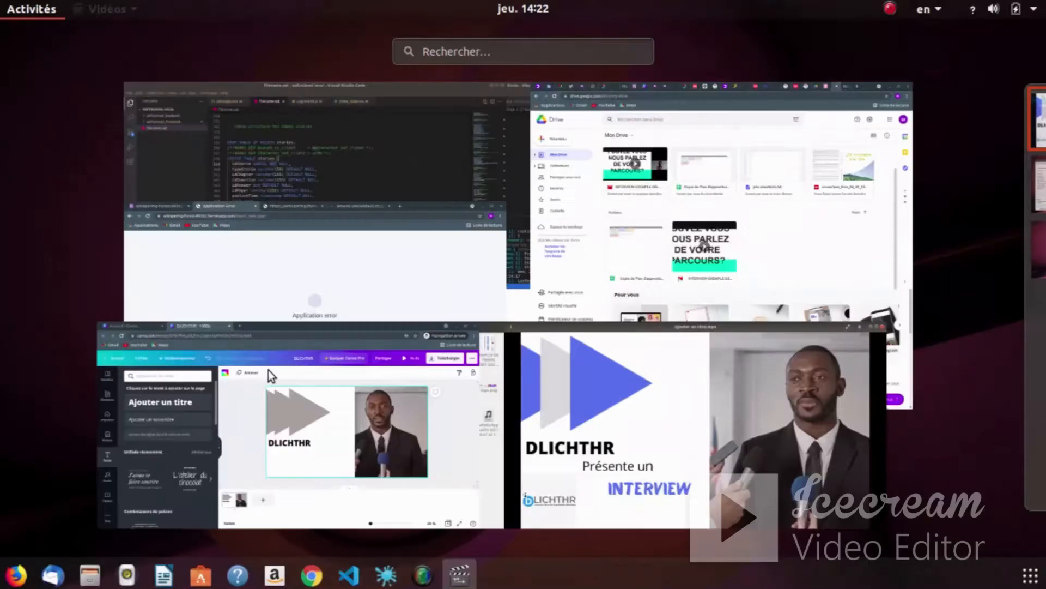
left_click(237, 453)
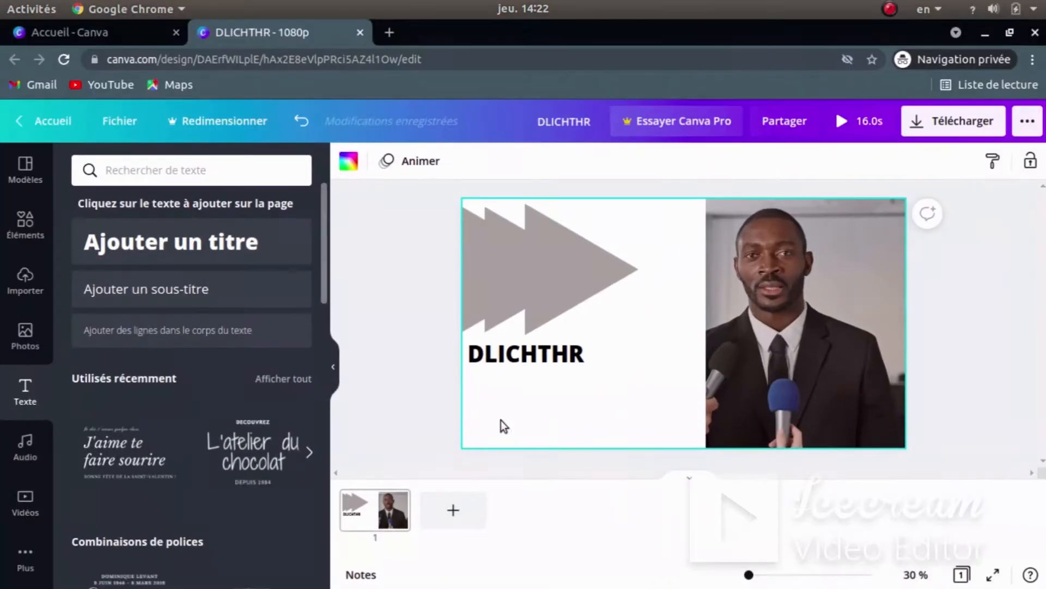
left_click(140, 288)
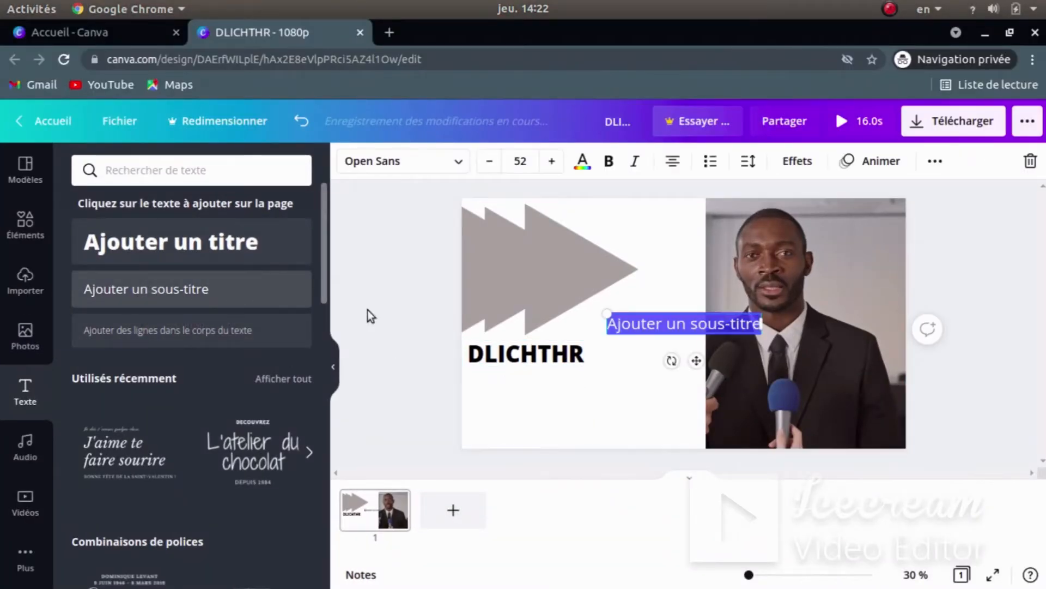
type("P")
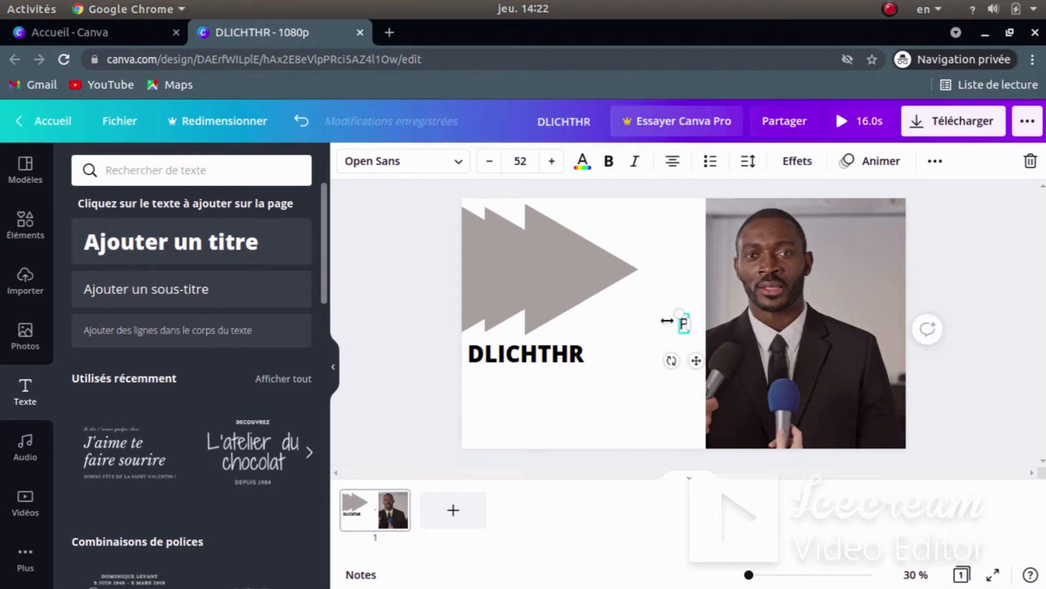
type("RESENTE")
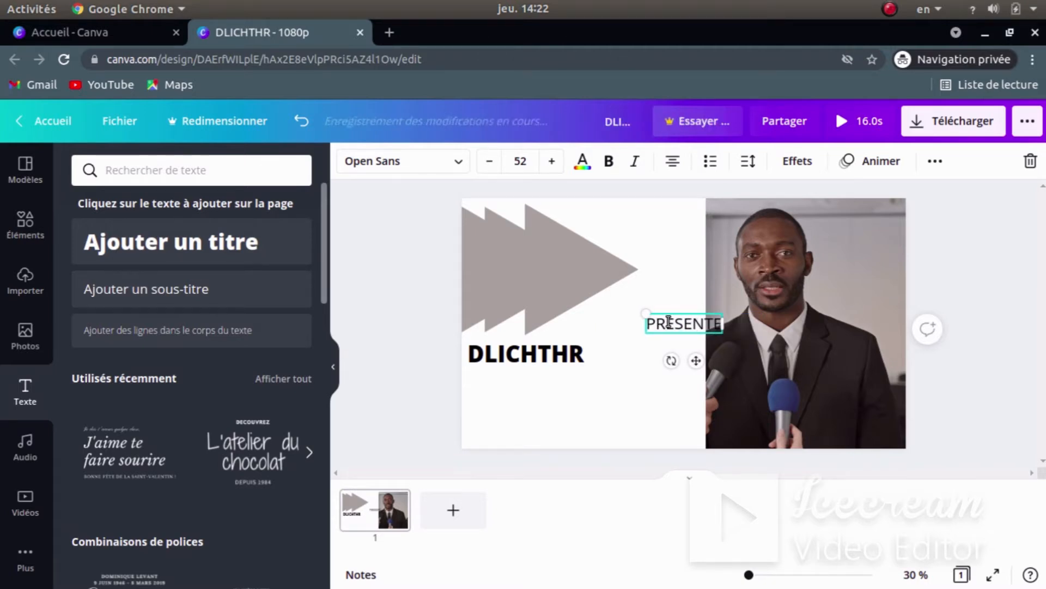
type(" U")
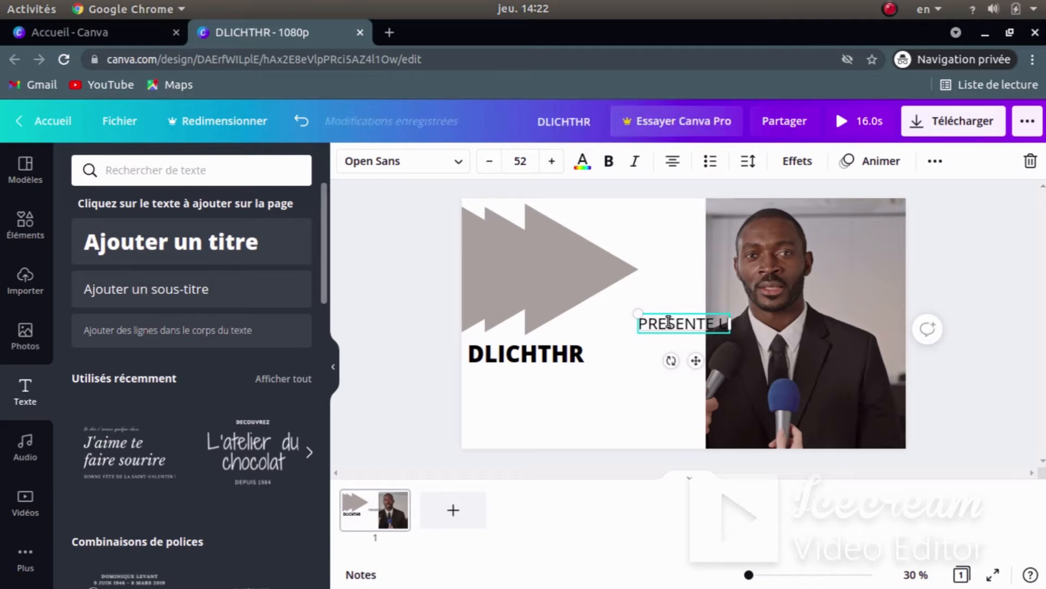
key("BackSpace")
key("BackSpace")
key("BackSpace")
key("BackSpace")
key("BackSpace")
key("BackSpace")
key("BackSpace")
key("BackSpace")
key("BackSpace")
key("BackSpace")
type("Presente")
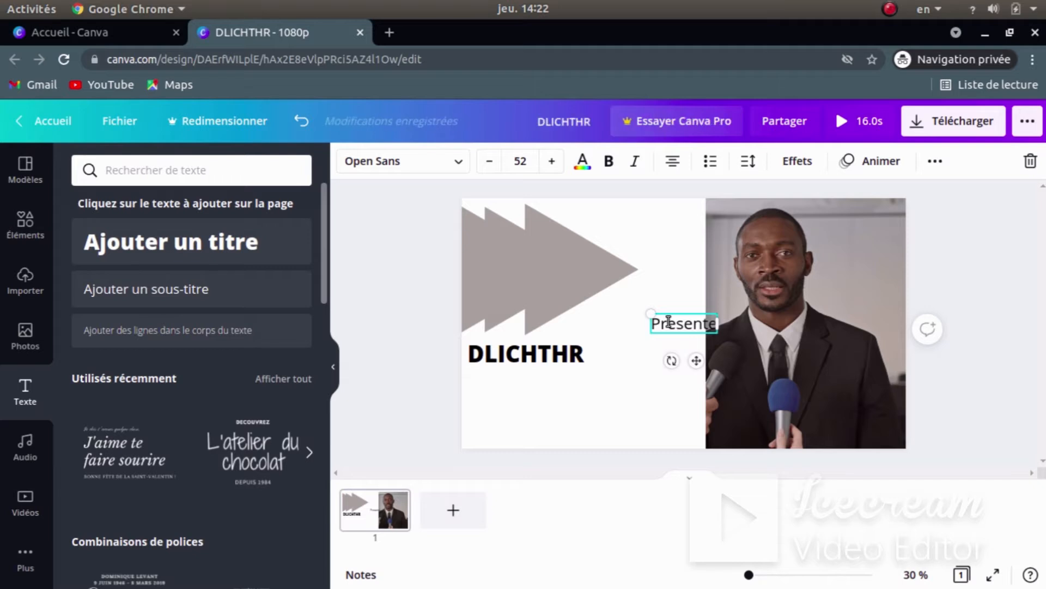
type(" un")
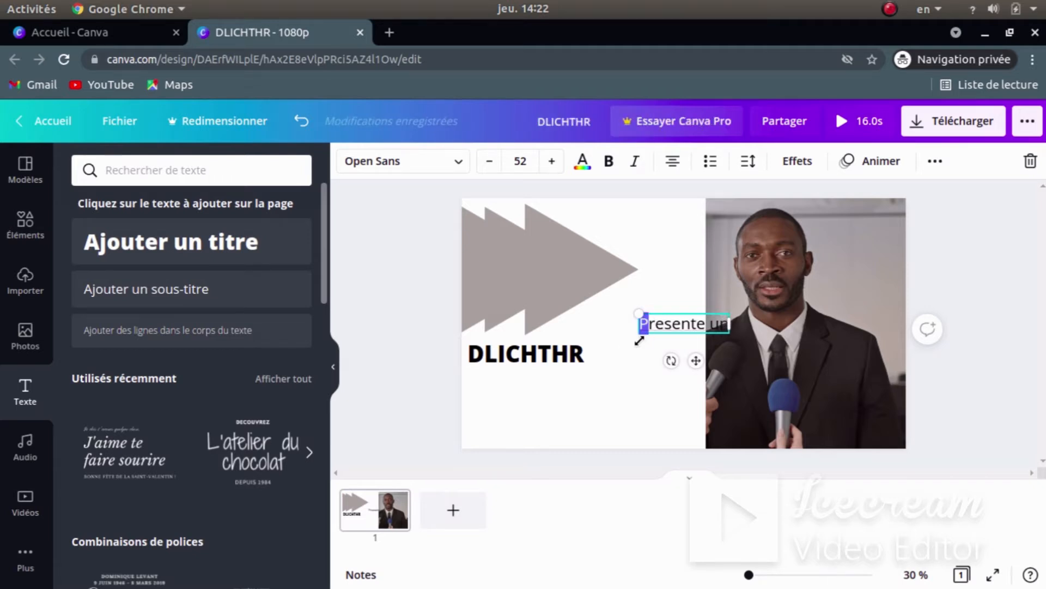
- Move the 'Presente un' text box to sit just below the DLICHTHR title
right_click(660, 327)
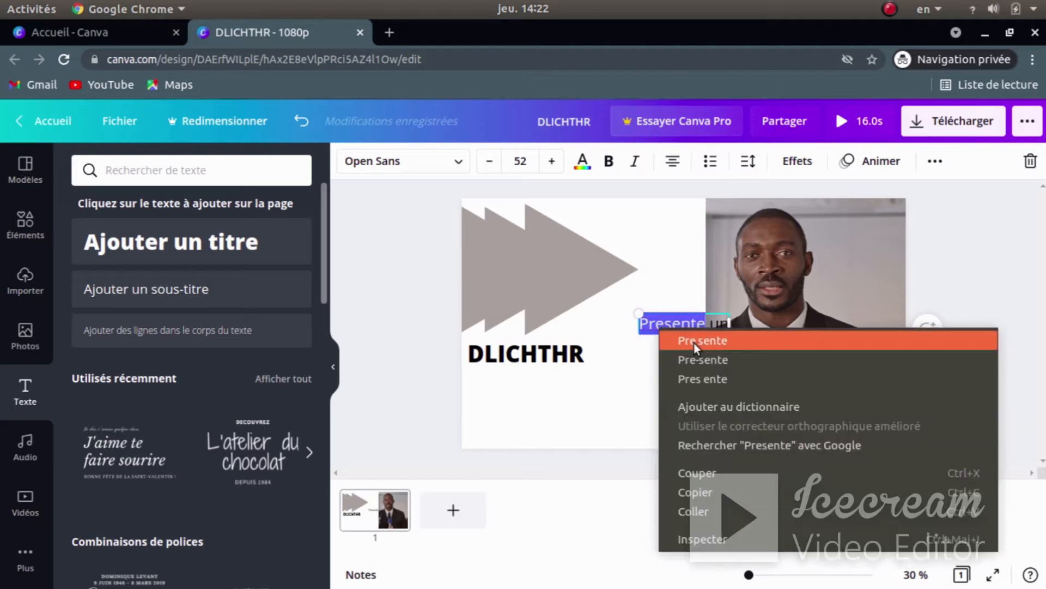
left_click(672, 357)
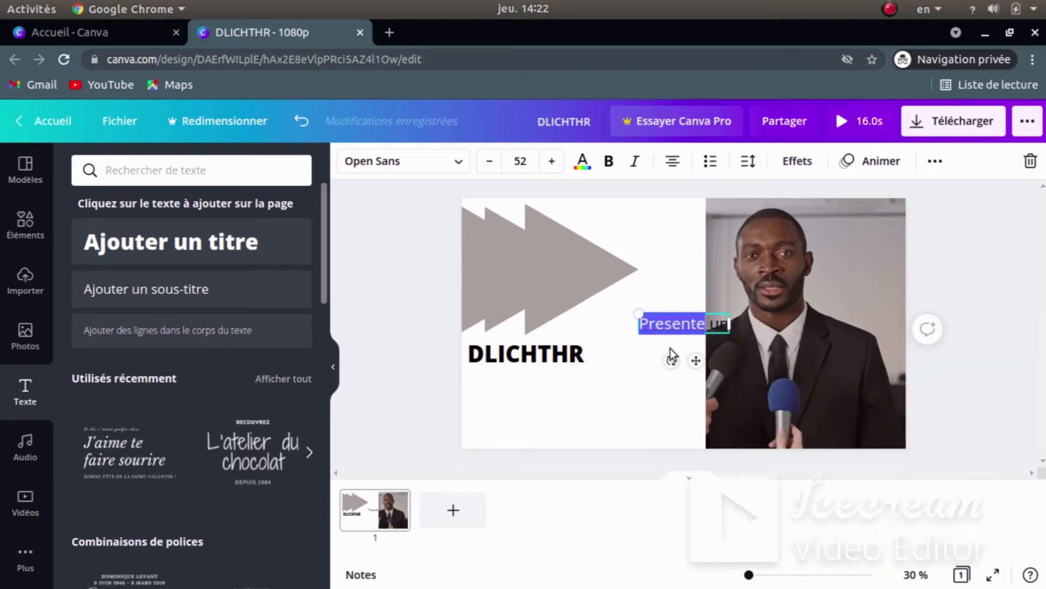
left_click(675, 298)
left_click(653, 325)
left_click_drag(653, 325, 540, 378)
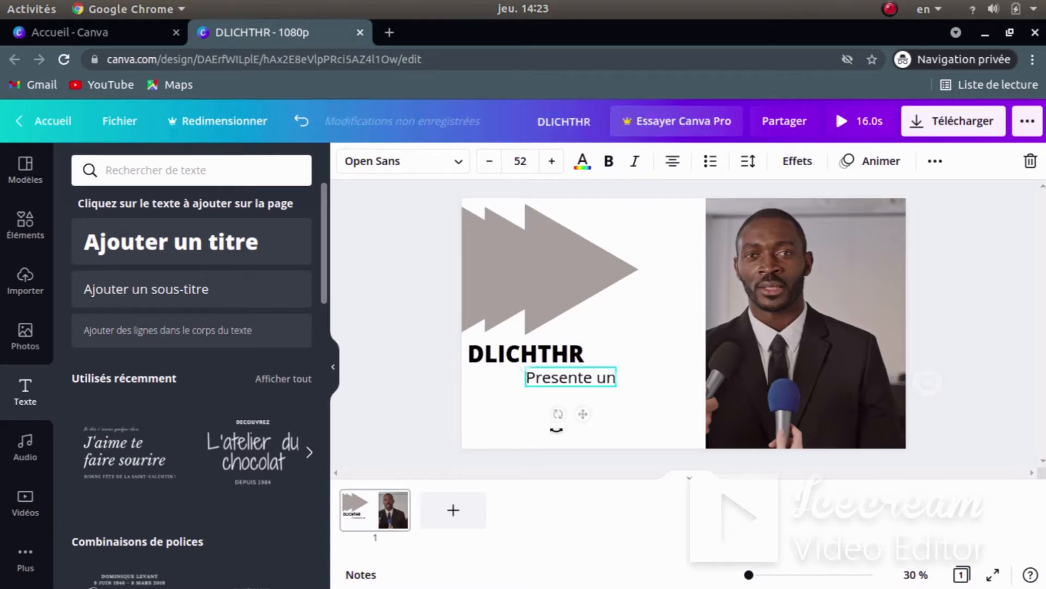
left_click(555, 401)
- Add a bold INTERVIEW heading and place it below 'Presente un'
left_click(303, 256)
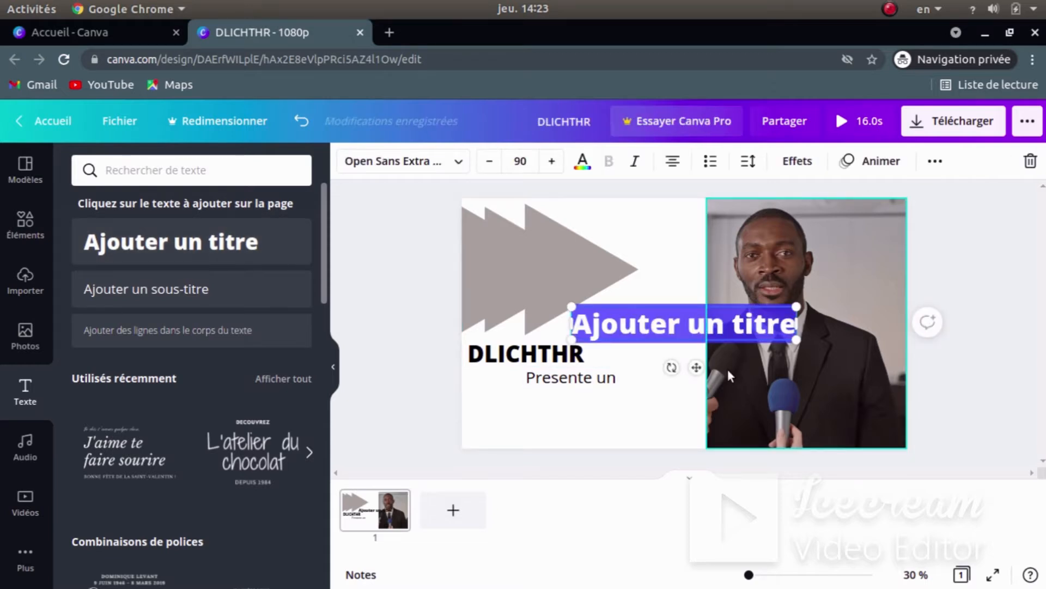
type("INTERVIEW")
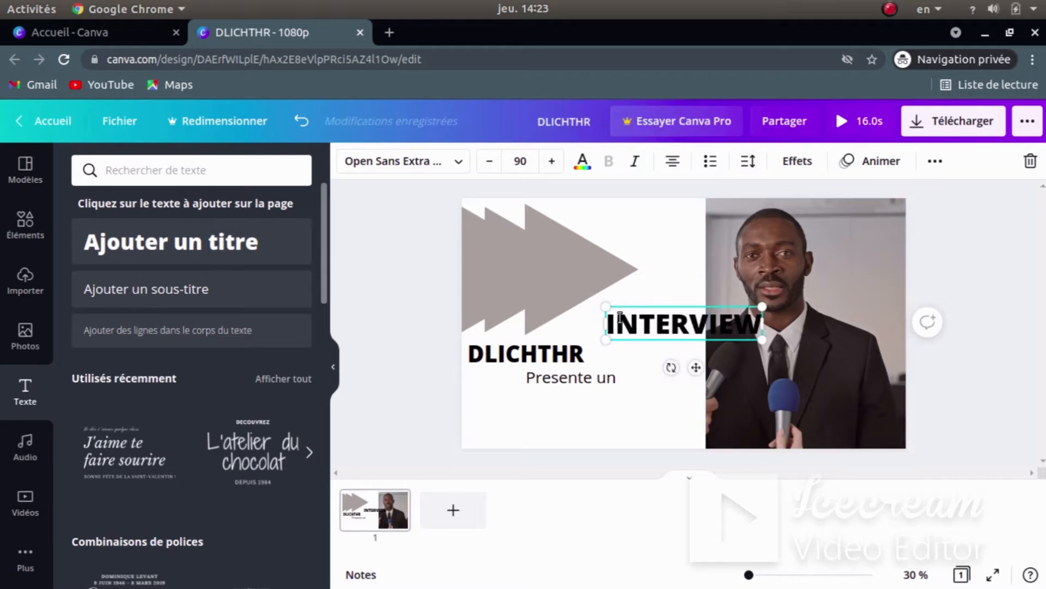
left_click_drag(609, 353, 545, 430)
left_click(691, 247)
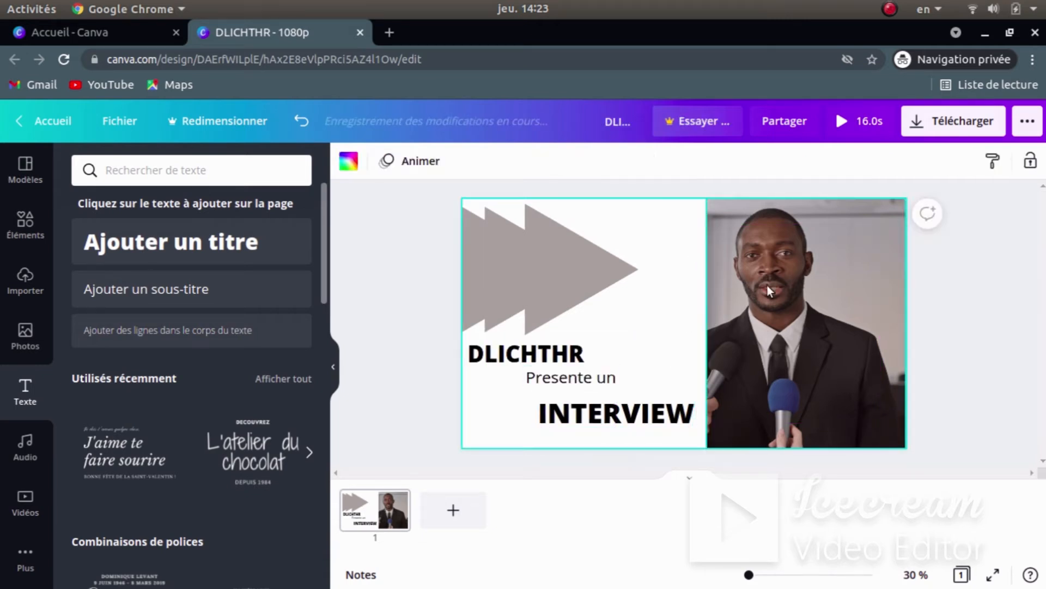
- Narrow the interview video from both sides and reposition it toward the right
left_click(767, 286)
left_click_drag(711, 325, 721, 327)
left_click(693, 349)
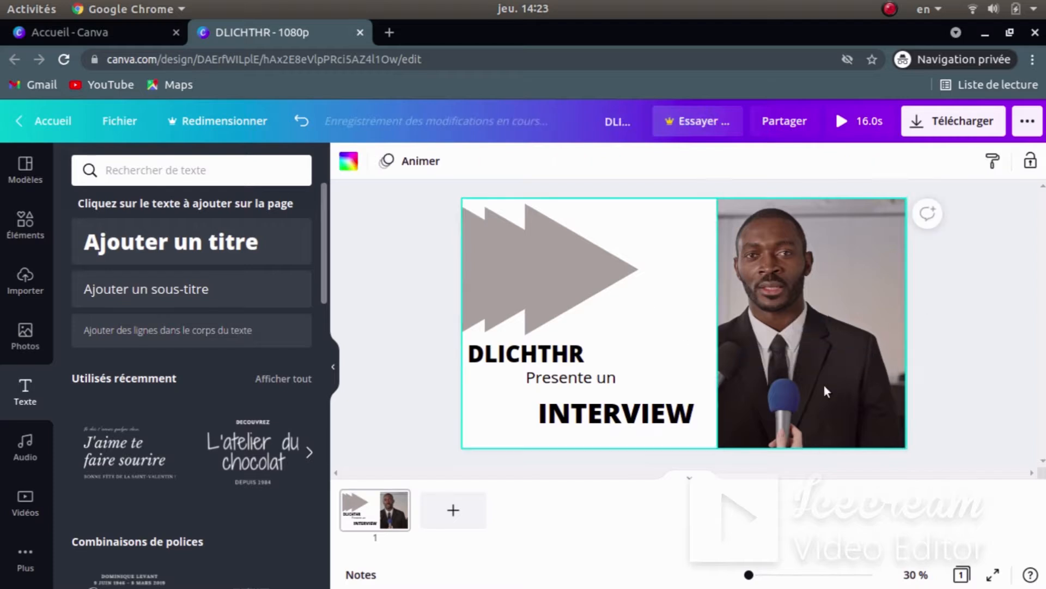
left_click(862, 303)
left_click_drag(907, 320, 863, 323)
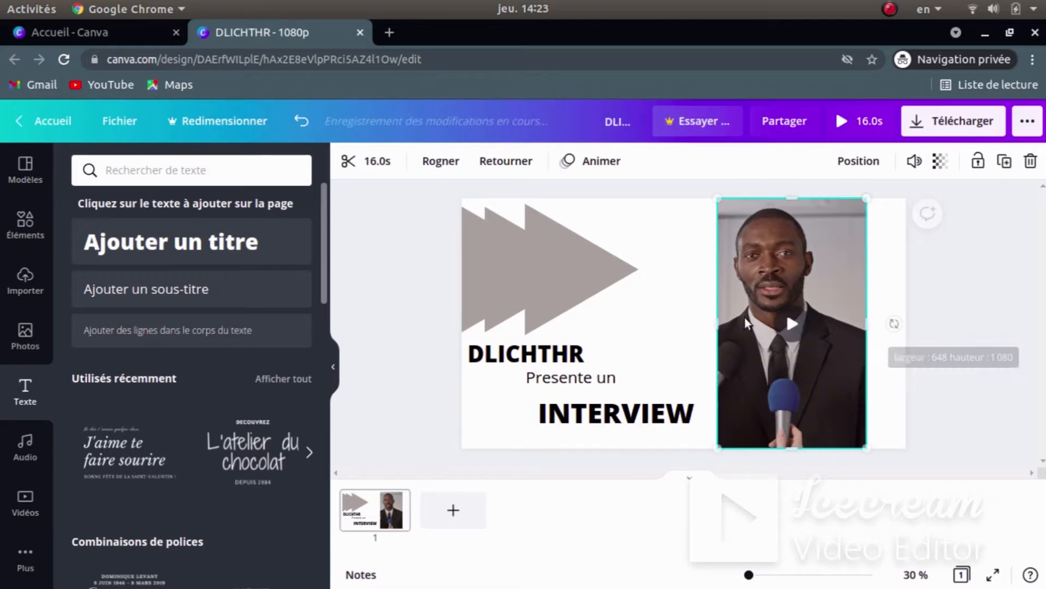
mouse_move(719, 327)
left_mouse_down()
mouse_move(695, 327)
mouse_move(777, 318)
mouse_move(709, 334)
left_mouse_up()
- Shift INTERVIEW against the video's left edge and snap the video to the page top
left_click(688, 298)
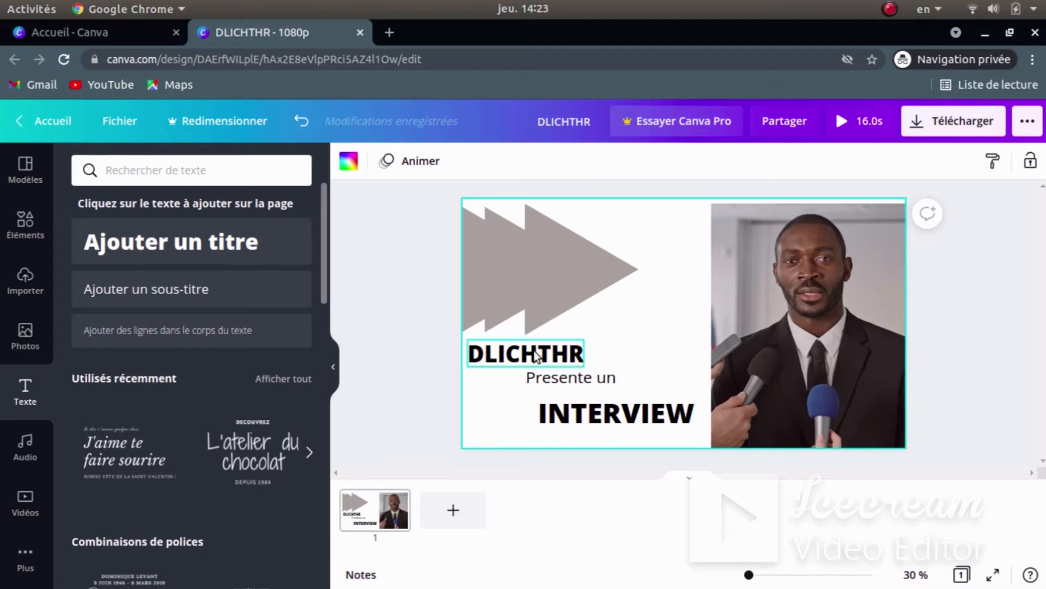
left_click(626, 421)
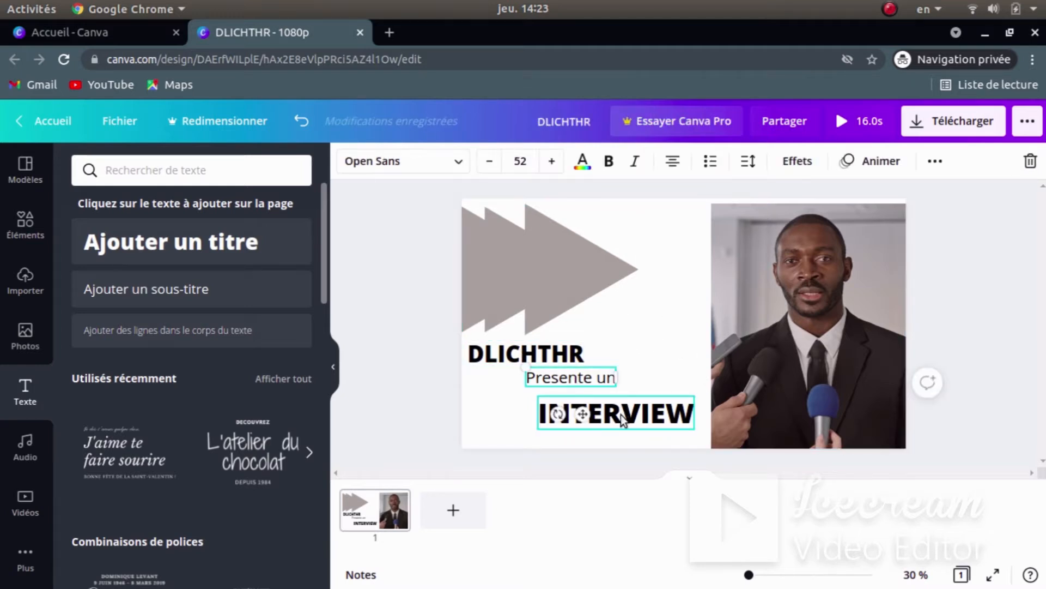
left_click_drag(618, 416, 631, 415)
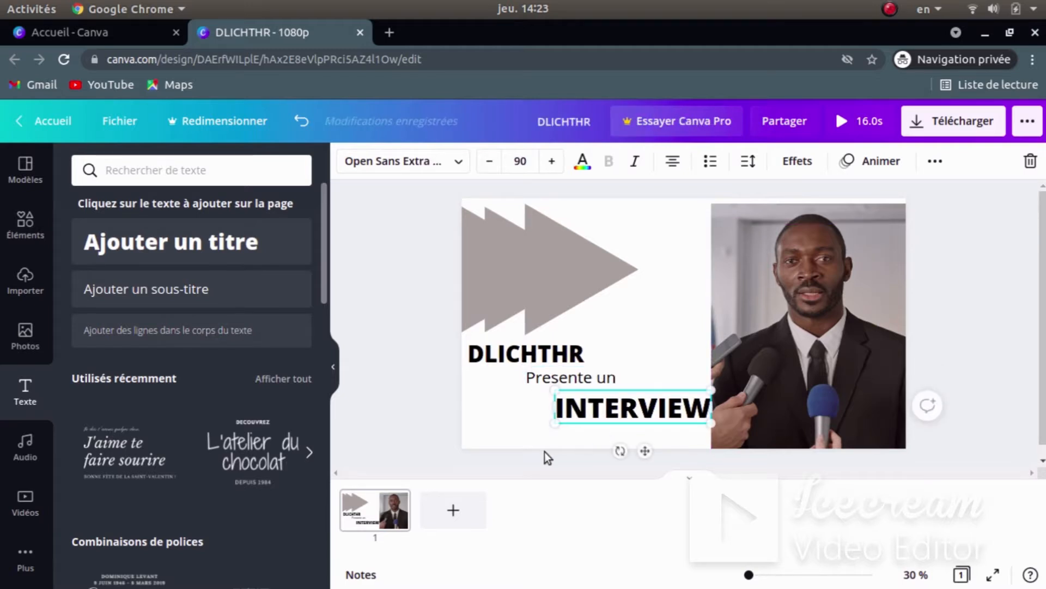
left_click(496, 394)
left_click(415, 267)
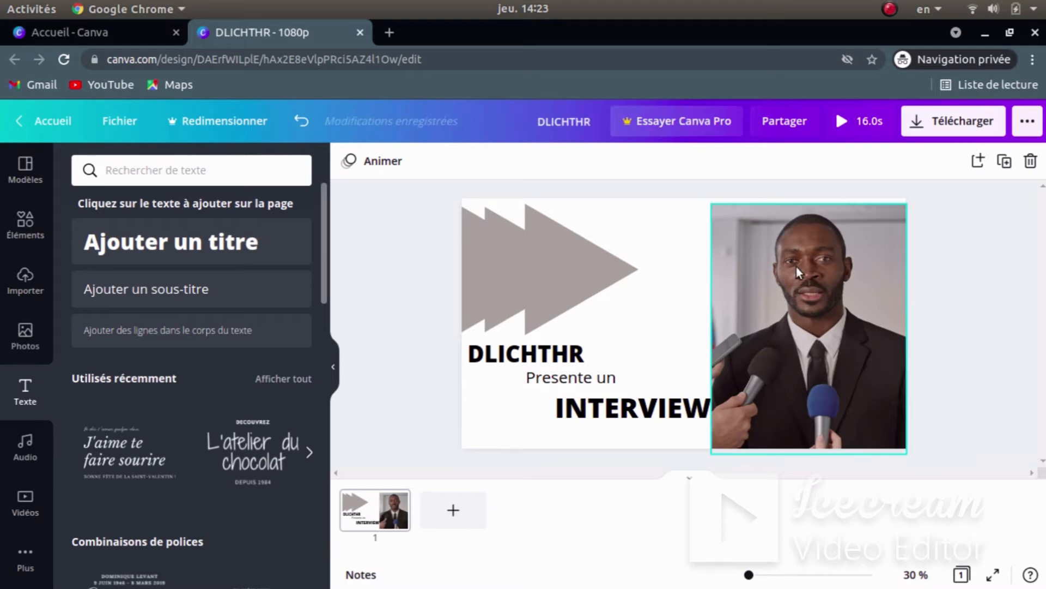
left_click_drag(796, 266, 796, 263)
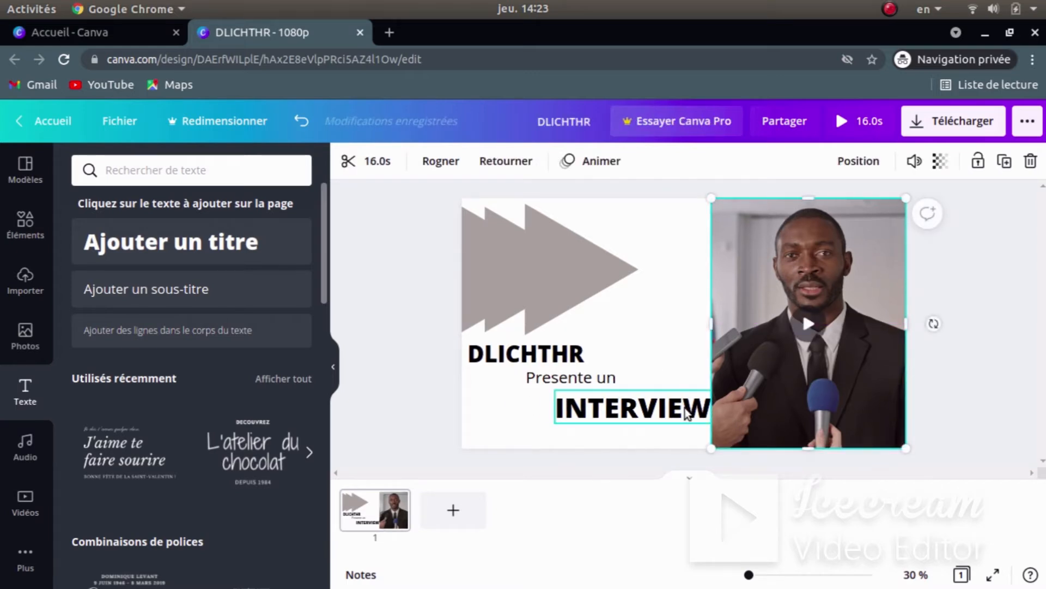
left_click_drag(688, 408, 681, 406)
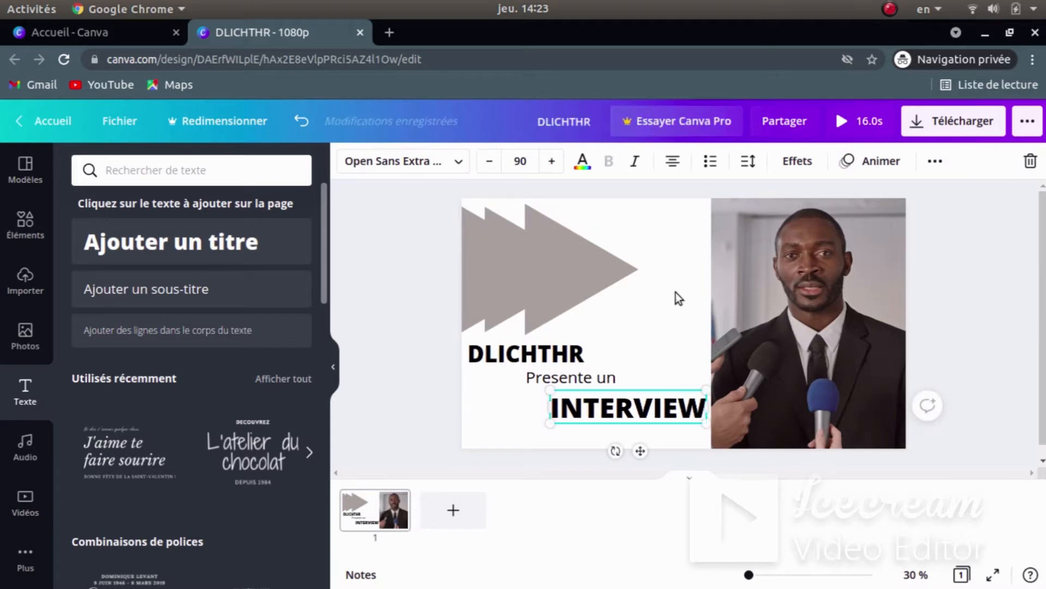
left_click(676, 292)
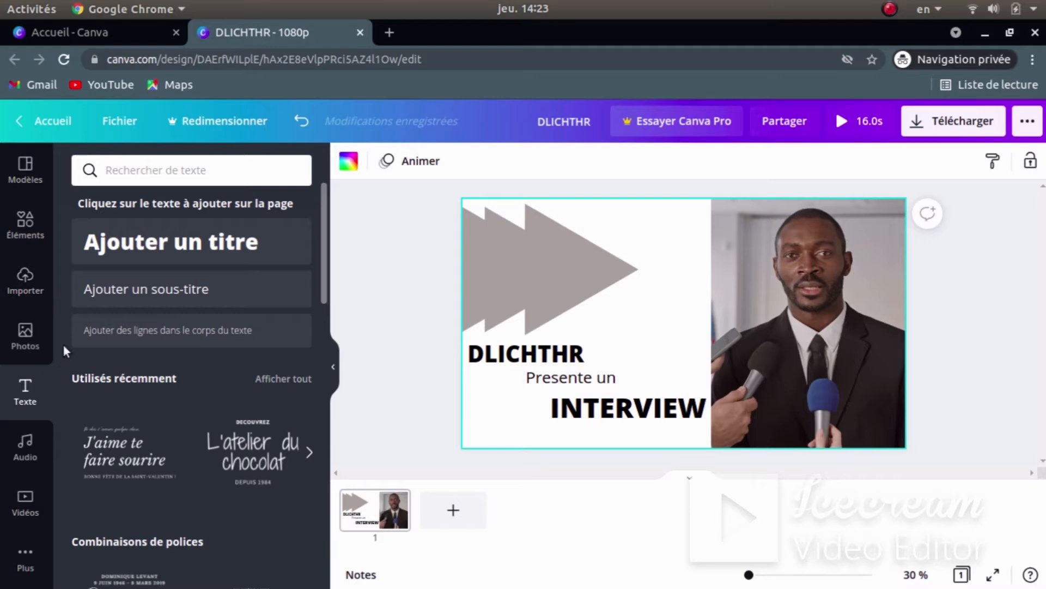
key("super")
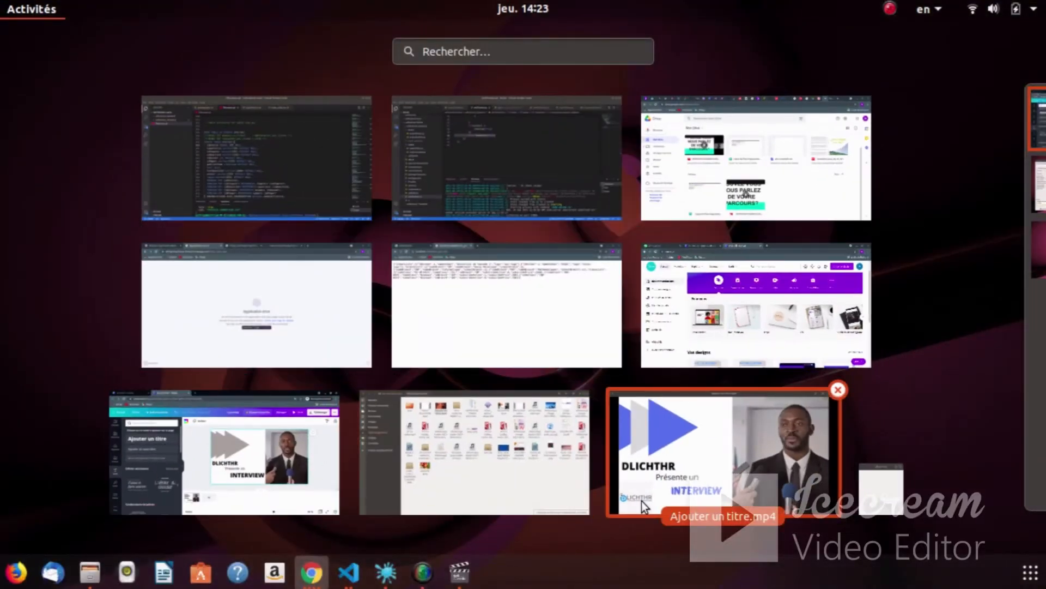
left_click(642, 502)
key("super")
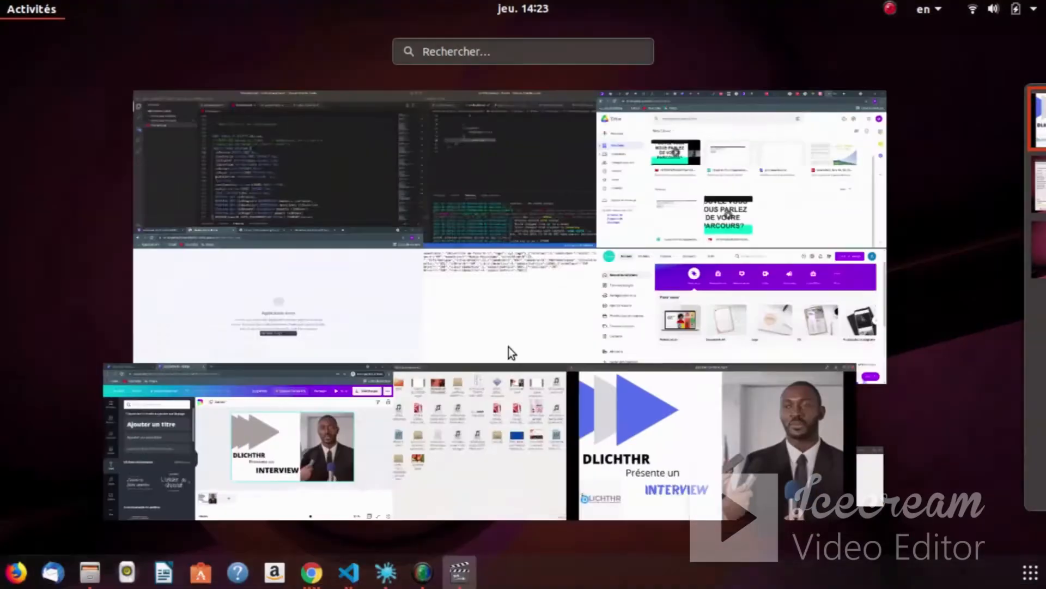
left_click(223, 430)
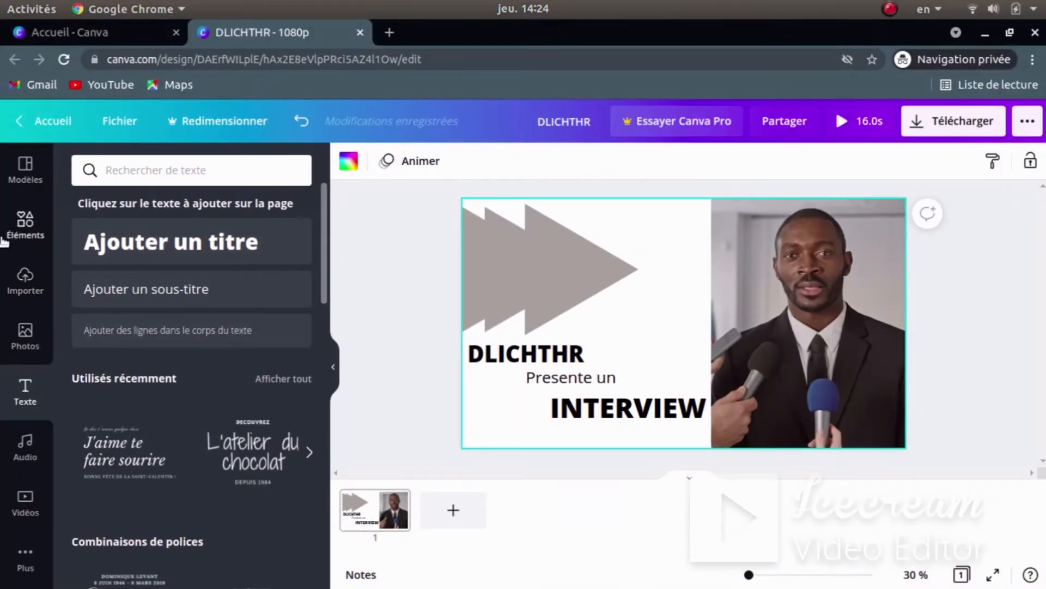
left_click(27, 278)
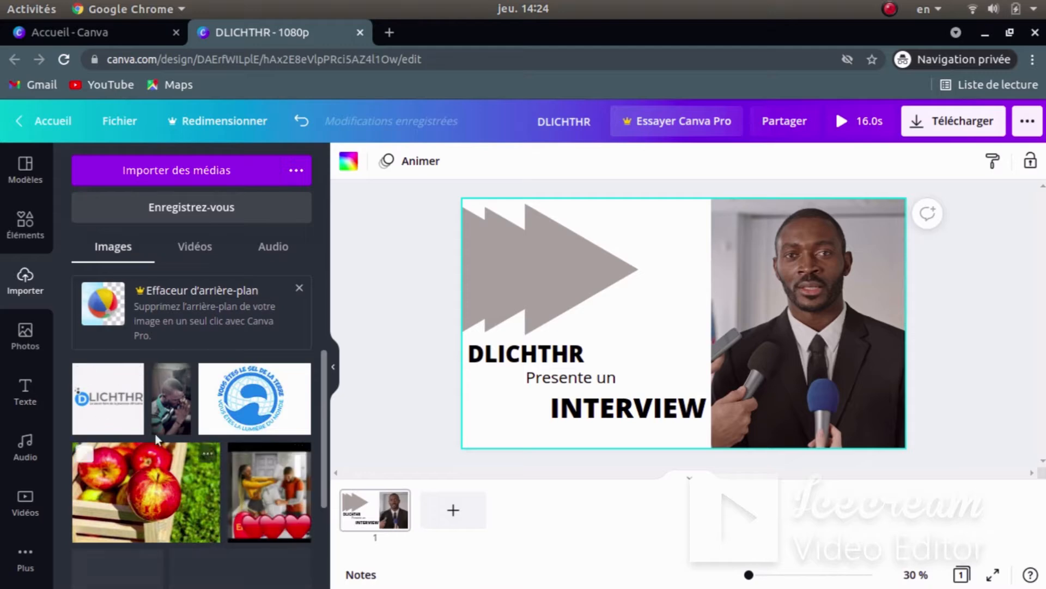
- Try placing the DLICHTHR logo from the uploads, then undo the oversized result
left_click(185, 158)
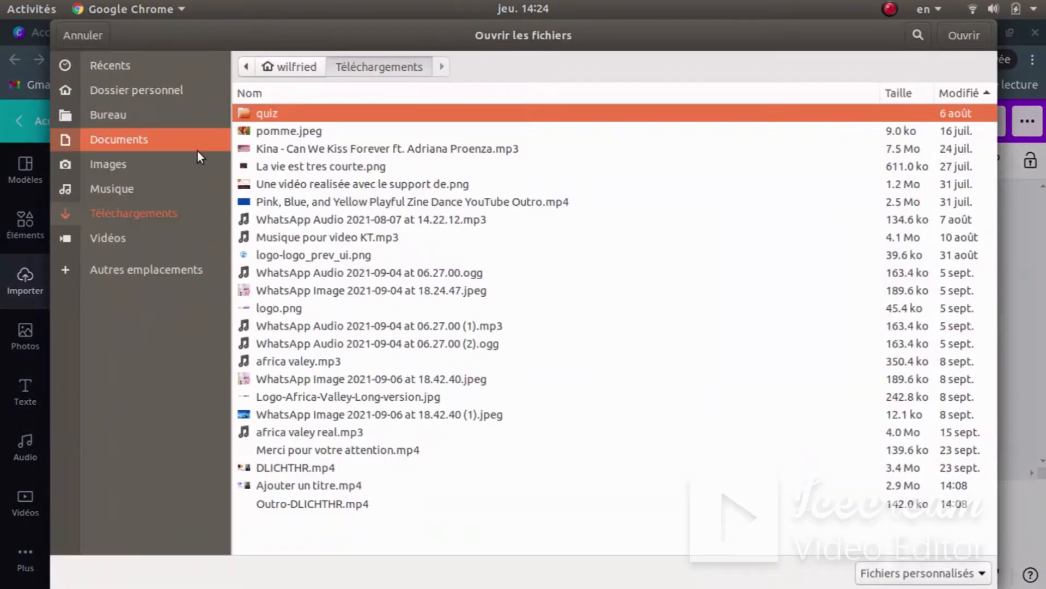
left_click(101, 34)
left_click_drag(211, 396, 479, 408)
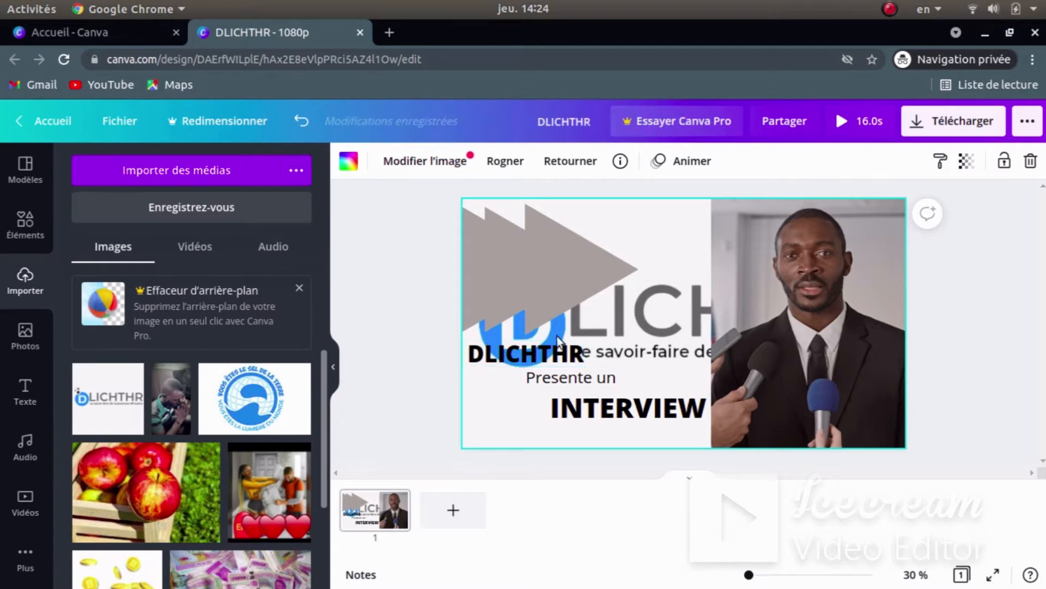
left_click(715, 310)
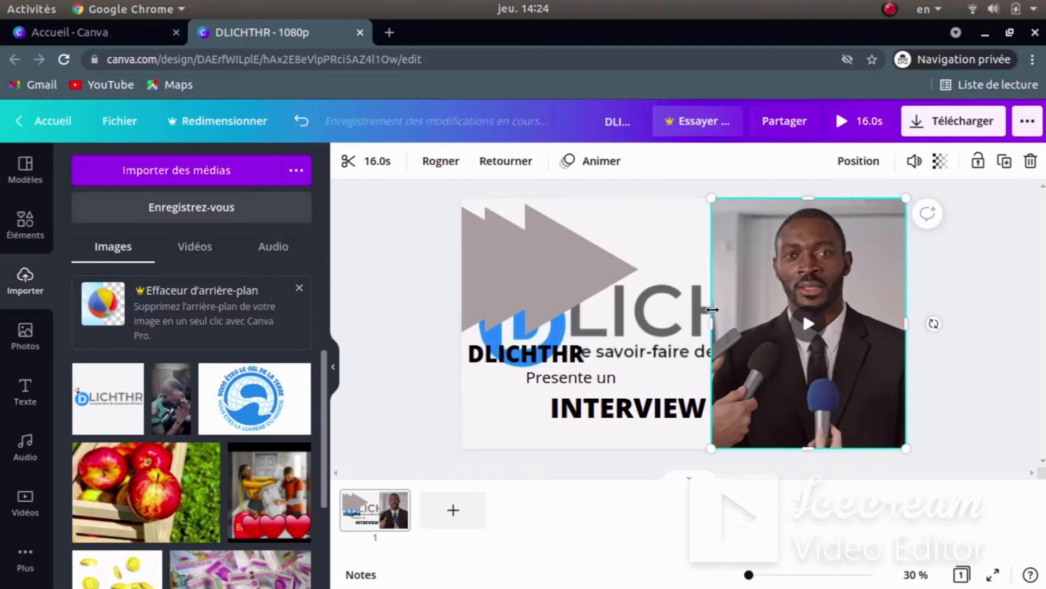
left_click(668, 337)
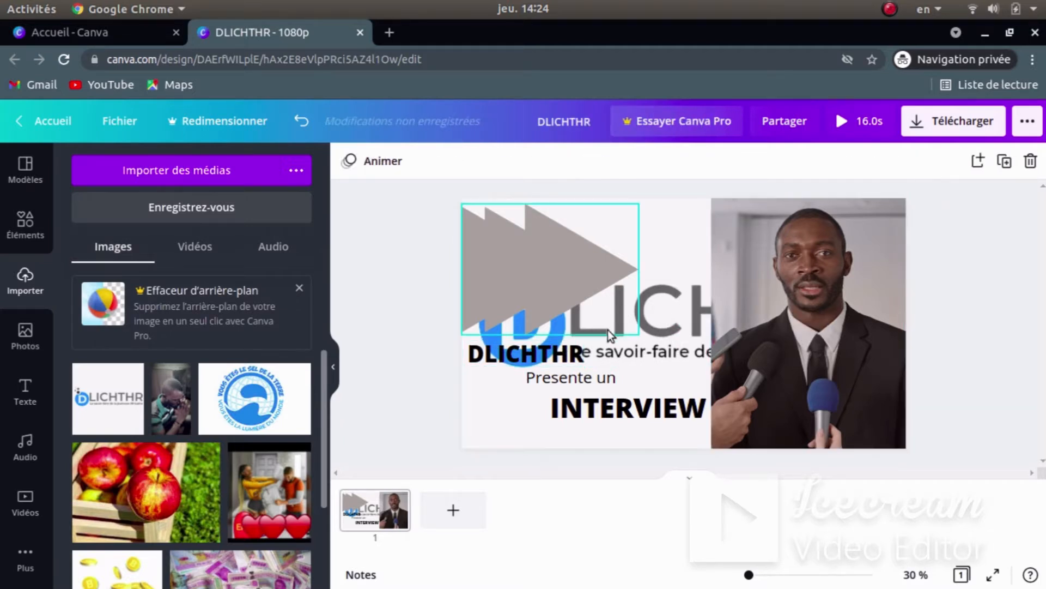
left_click(302, 119)
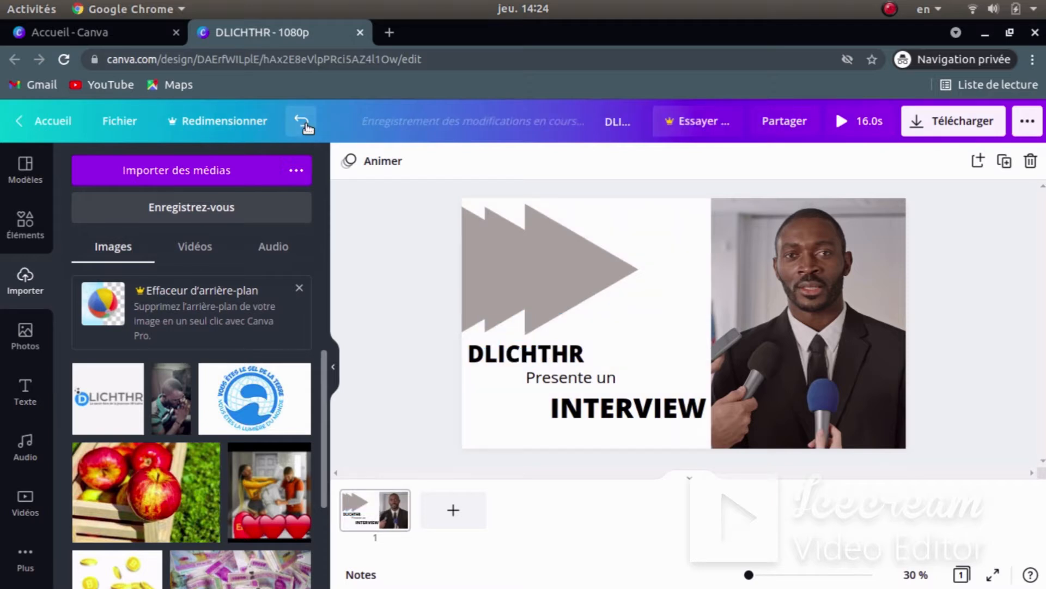
- Add the DLICHTHR logo again, shrink it, and move it to the page's bottom left
left_click(108, 391)
left_click_drag(654, 374, 555, 365)
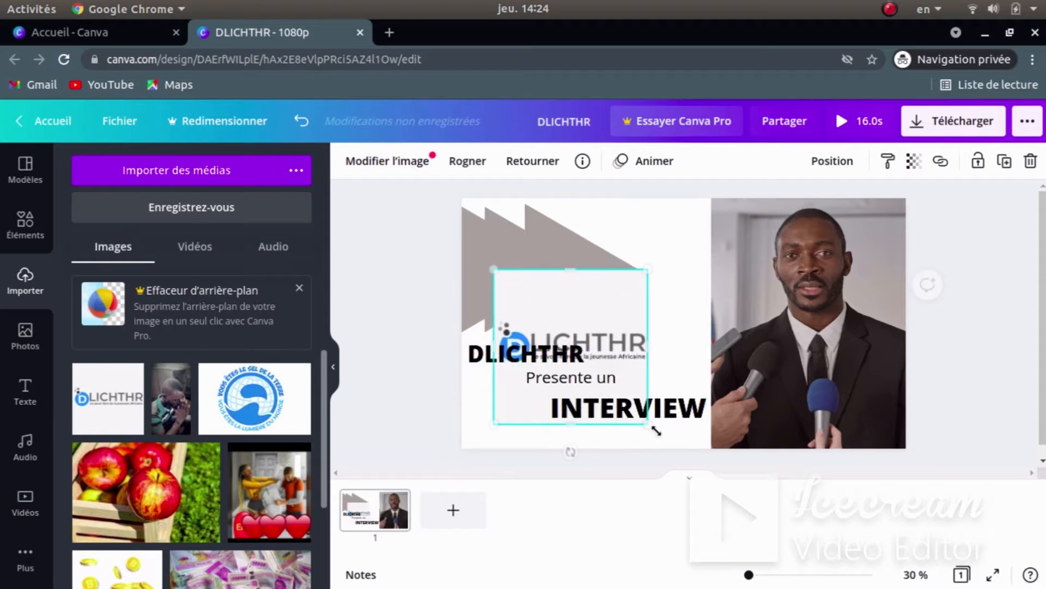
left_click_drag(571, 360, 575, 354)
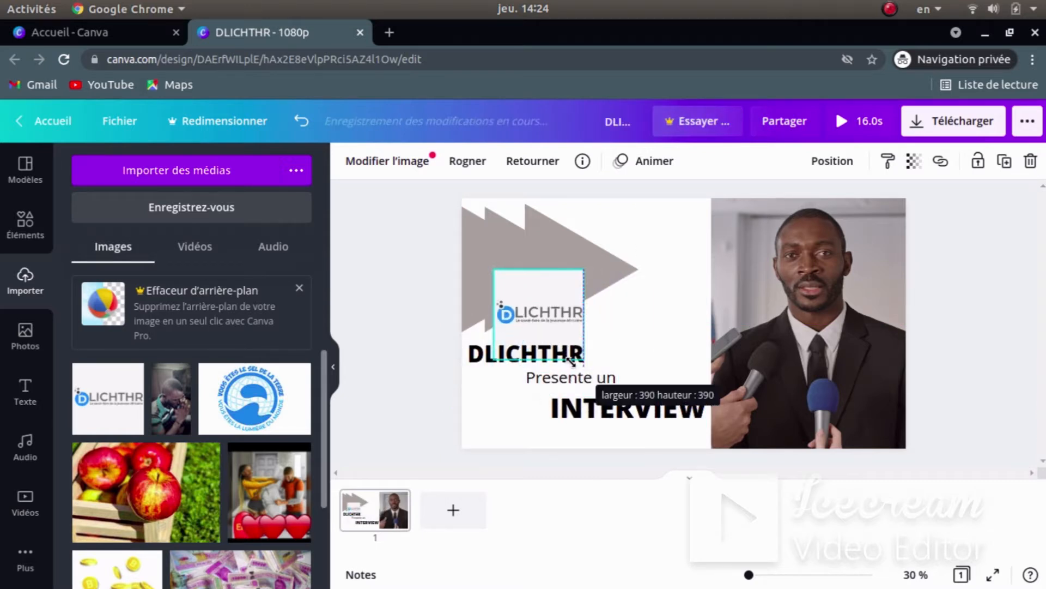
left_click_drag(541, 287, 510, 381)
left_click(661, 300)
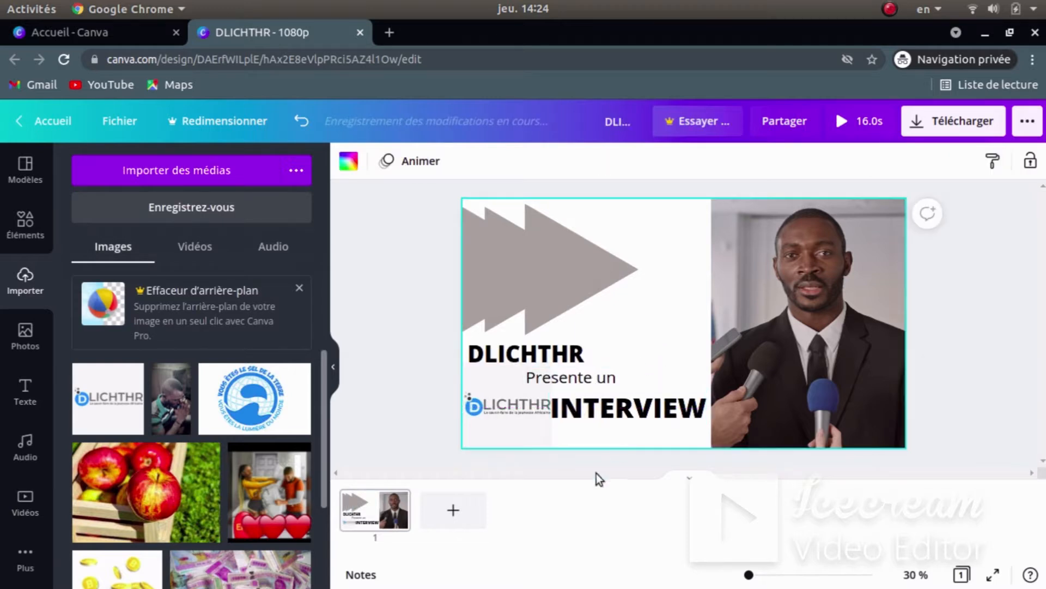
- Shrink INTERVIEW slightly and shift INTERVIEW, 'Presente un' and DLICHTHR to the right
left_click(621, 408)
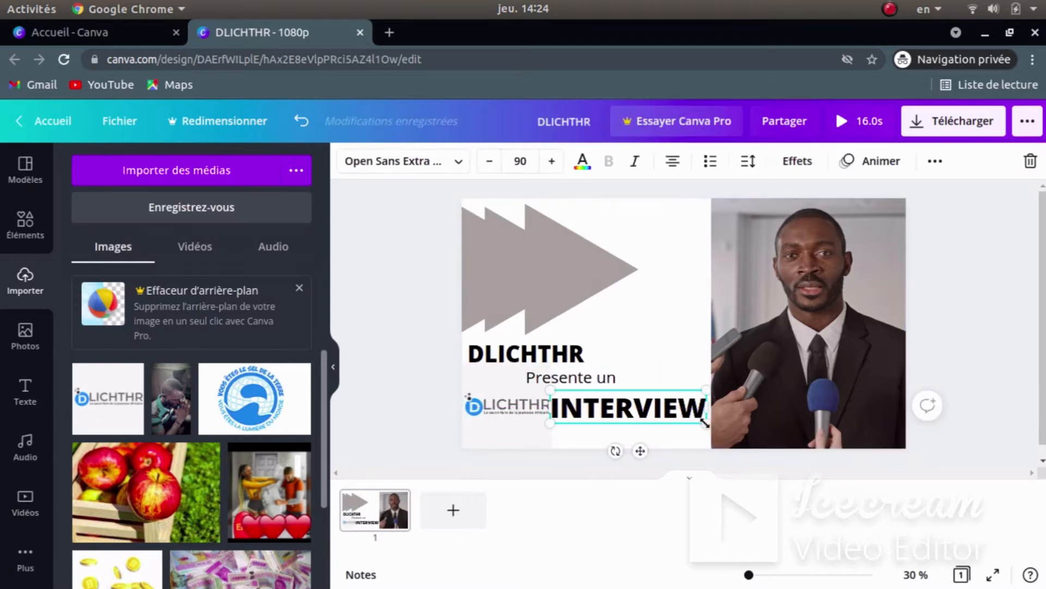
left_click_drag(705, 422, 692, 420)
left_click_drag(626, 407, 637, 408)
left_click_drag(586, 377, 604, 375)
left_click_drag(531, 346, 538, 345)
- Nudge the DLICHTHR title slightly right and down
left_click(518, 421)
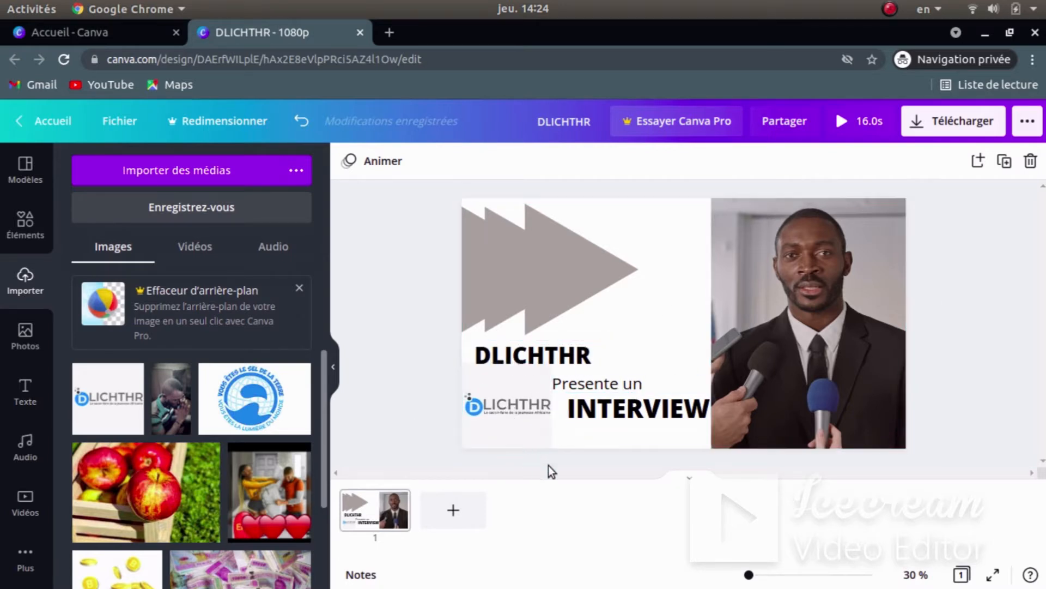
left_click(567, 358)
left_click_drag(568, 355, 574, 360)
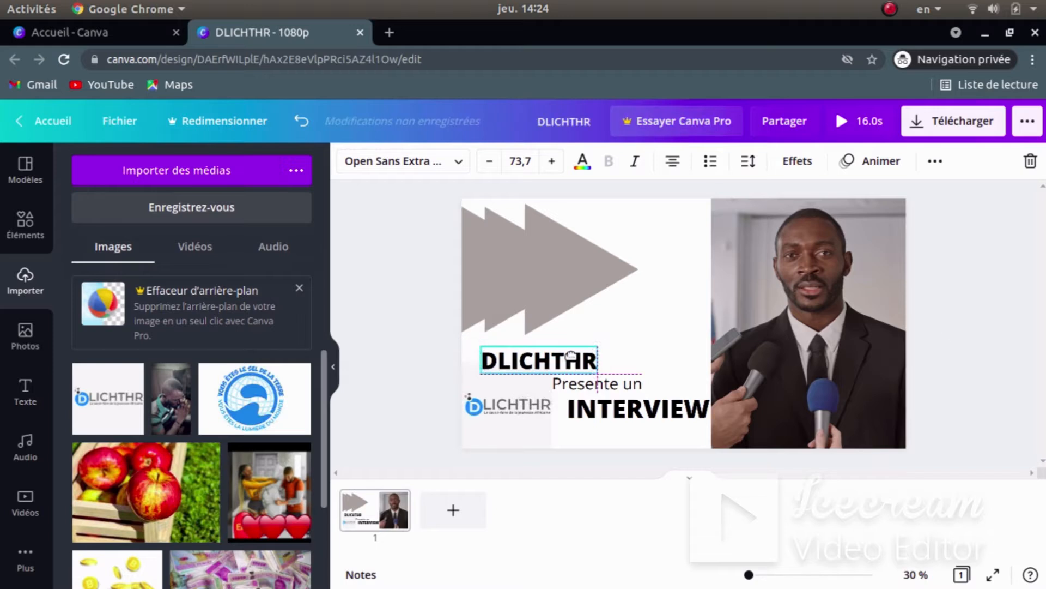
left_click(401, 296)
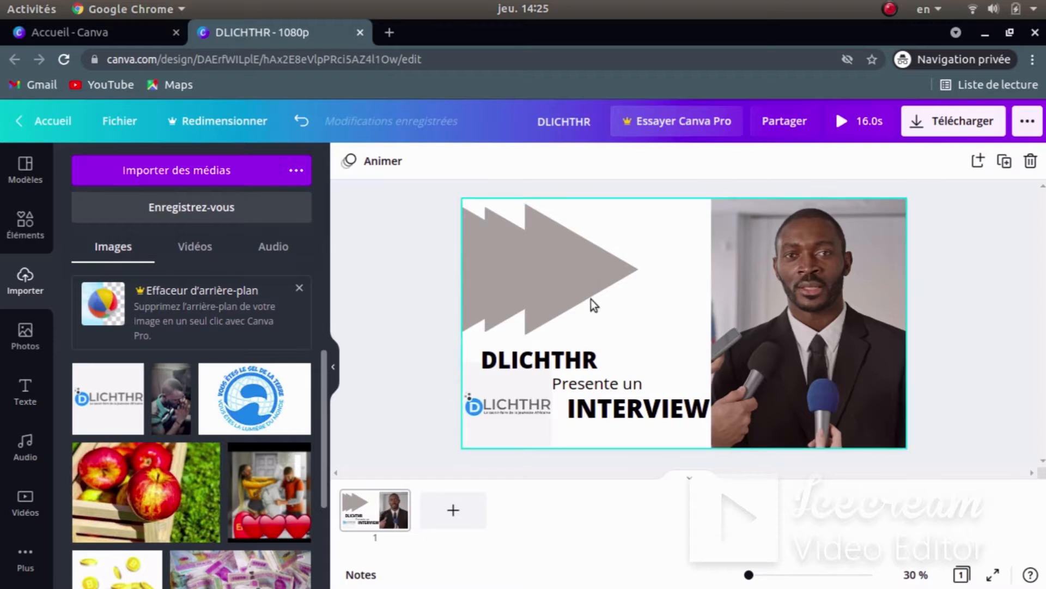
- Nudge the triangle group so its left edge snaps to the alignment guide
left_click(558, 261)
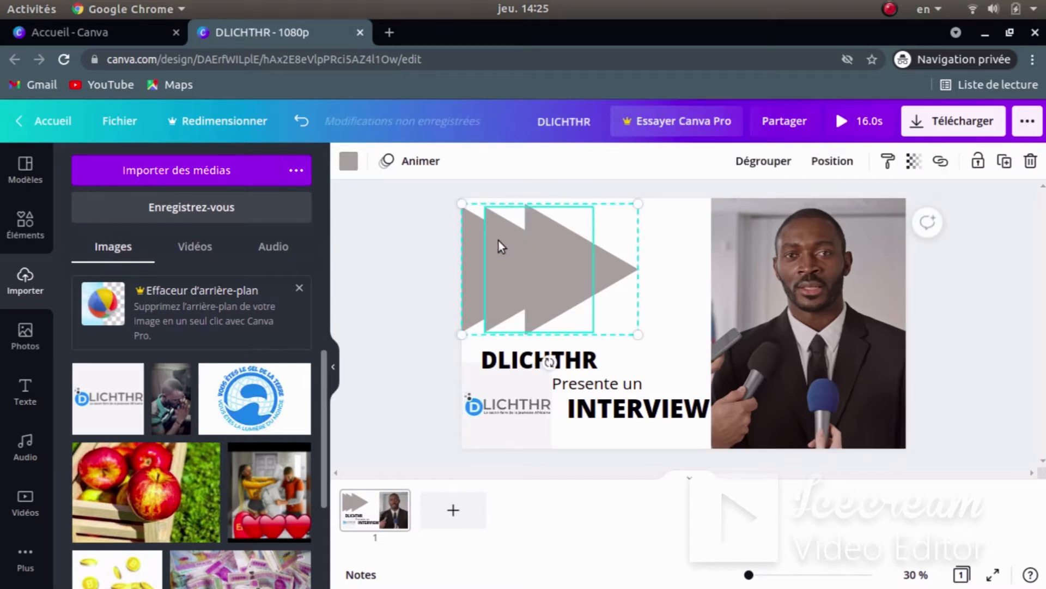
left_click_drag(495, 242, 494, 245)
left_click(457, 273)
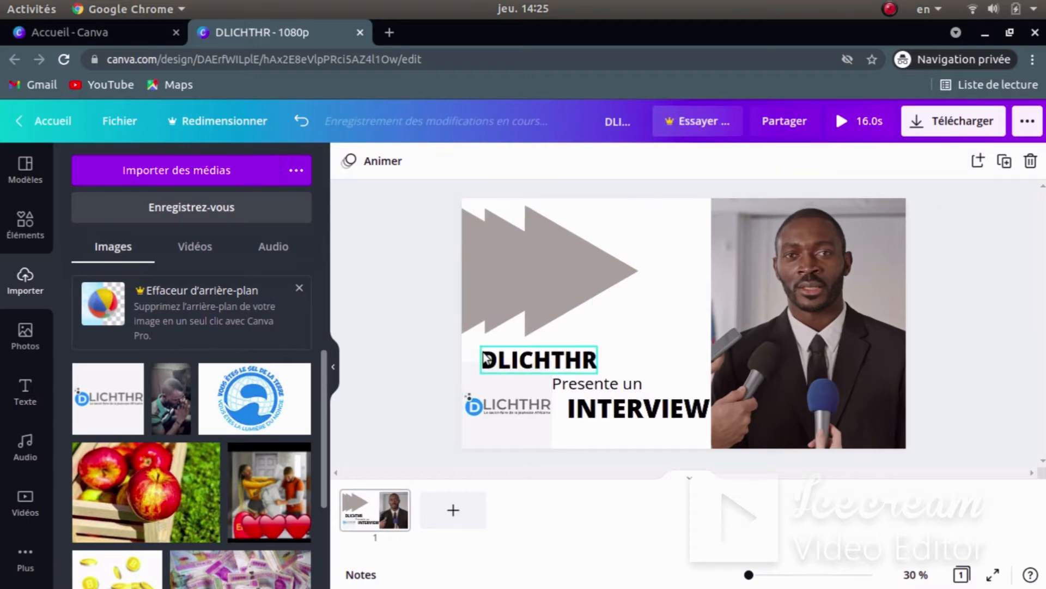
- Rewind Ajouter un titre.mp4 to 0:00 in Vidéos, play it, then return to Canva in Chrome
key("super")
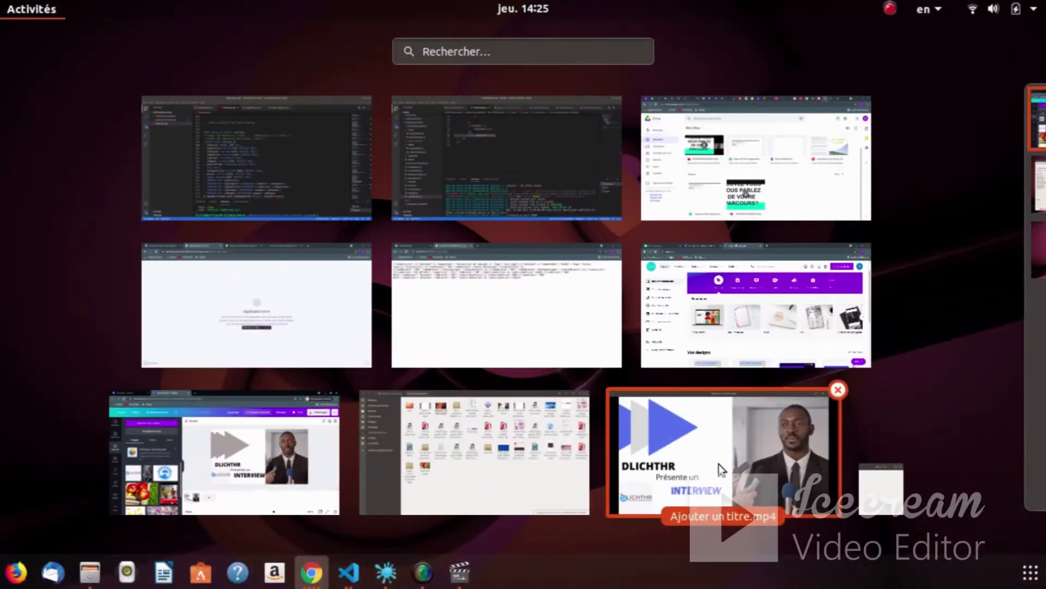
left_click(718, 465)
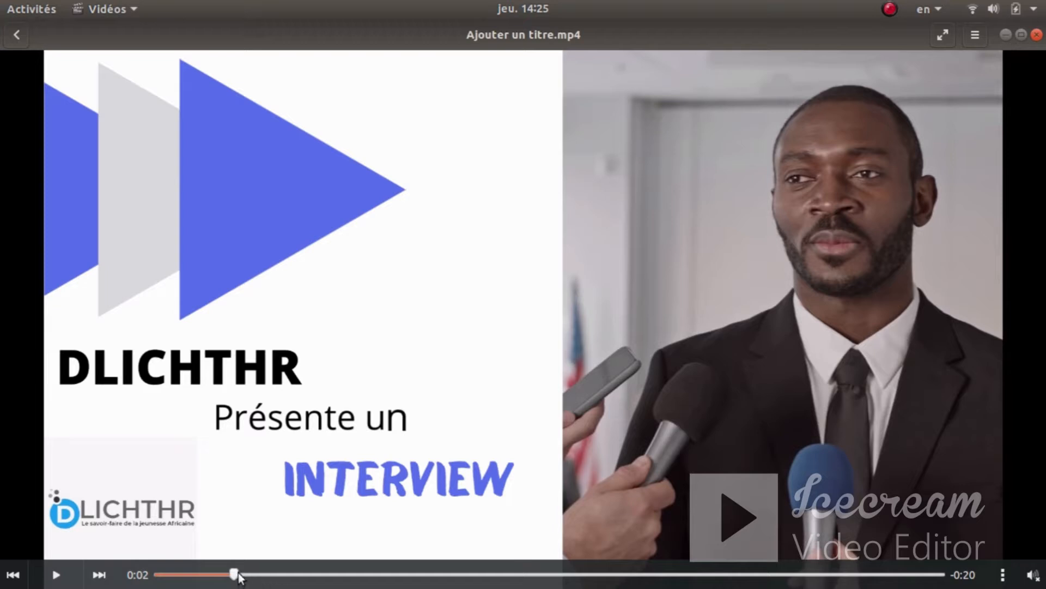
left_click_drag(236, 576, 123, 581)
left_click(55, 576)
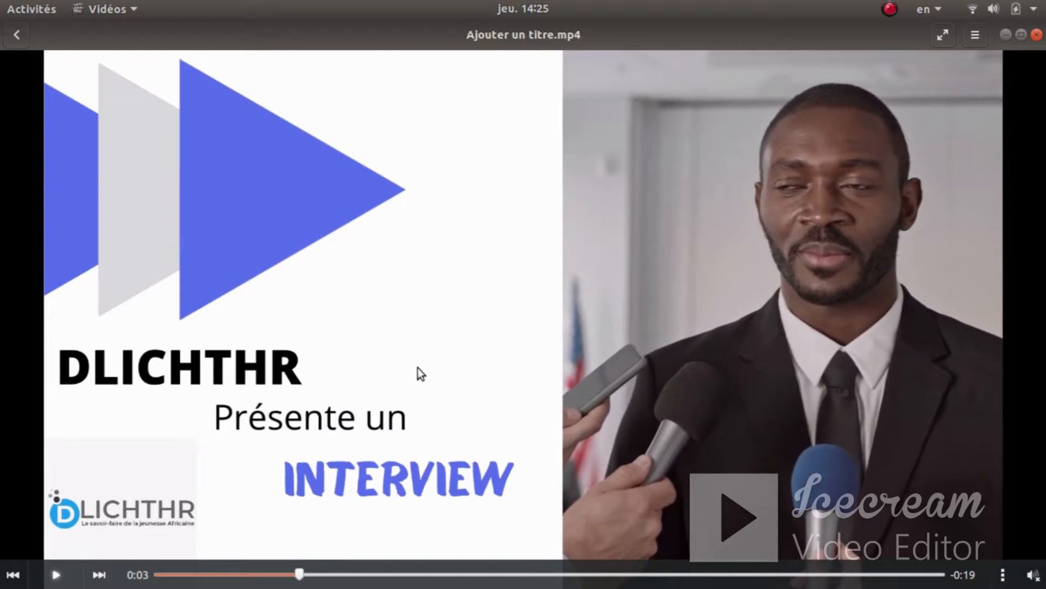
key("super")
left_click(253, 443)
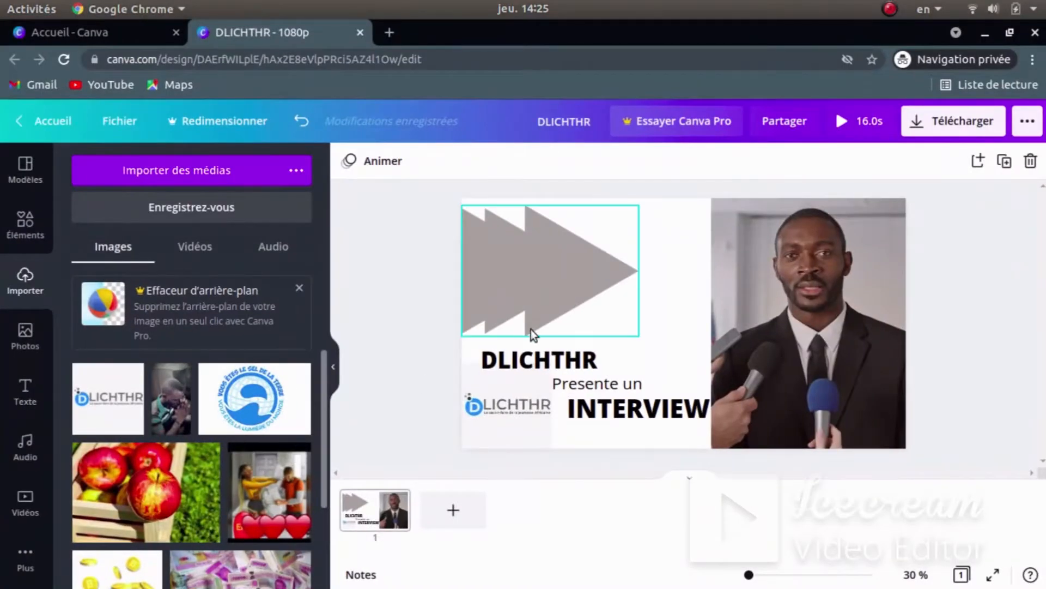
- Nudge the DLICHTHR title slightly left
mouse_move(532, 361)
left_mouse_down()
mouse_move(512, 361)
mouse_move(531, 353)
left_mouse_up()
left_click(418, 317)
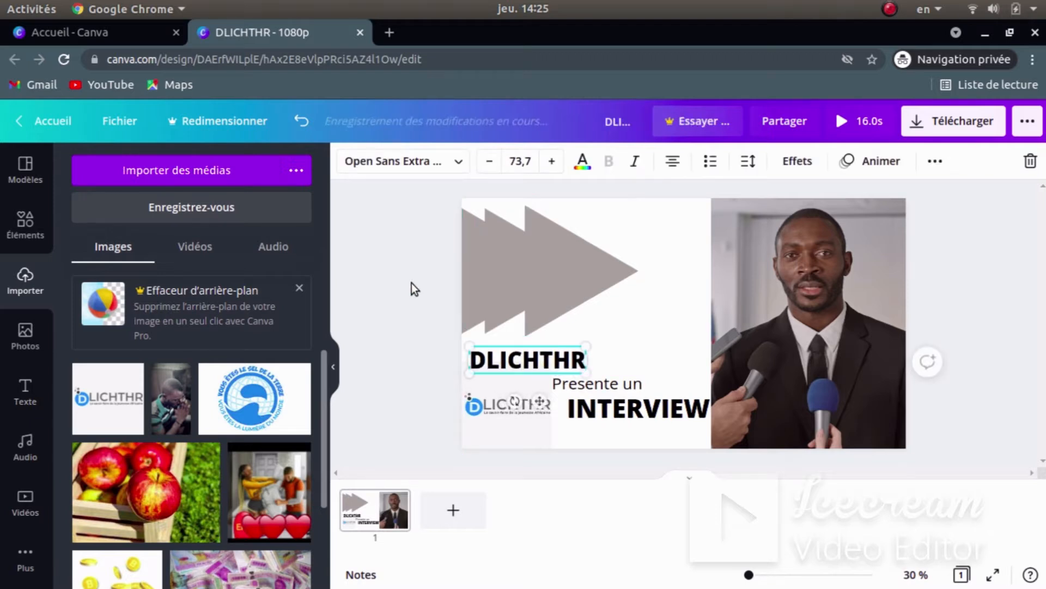
left_click(411, 283)
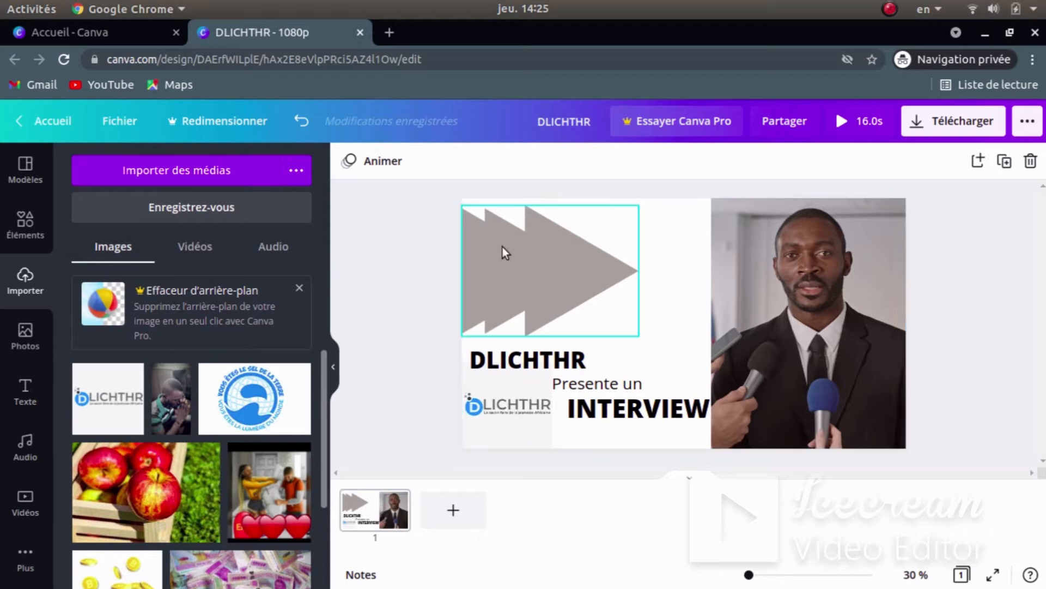
- Ungroup the three grey triangles, shift the middle and right ones, and regroup them
left_click_drag(626, 339, 460, 263)
left_click(762, 161)
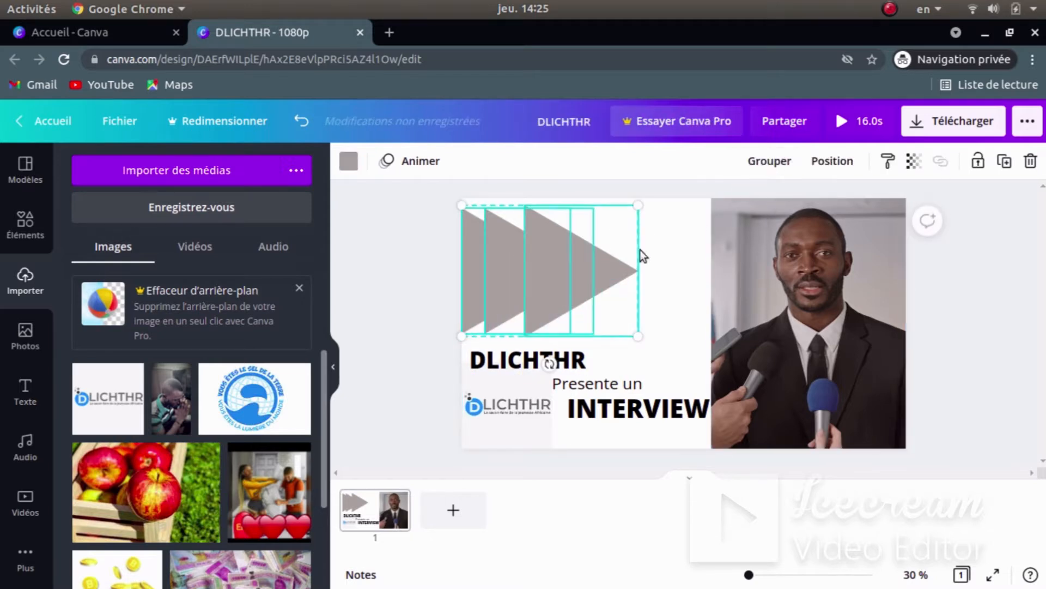
left_click(668, 284)
left_click(497, 256)
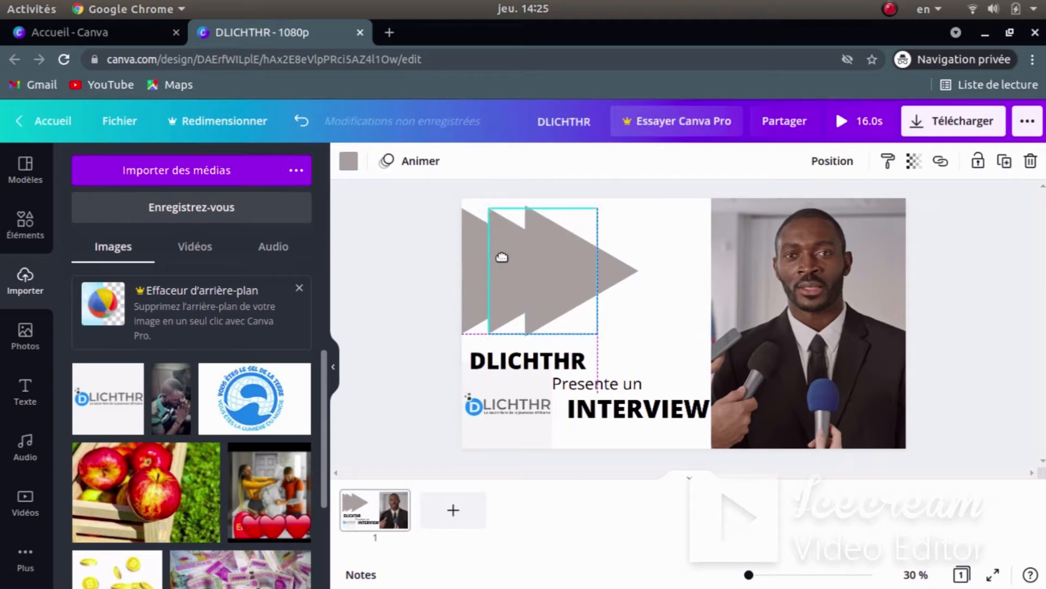
left_click_drag(502, 257, 499, 256)
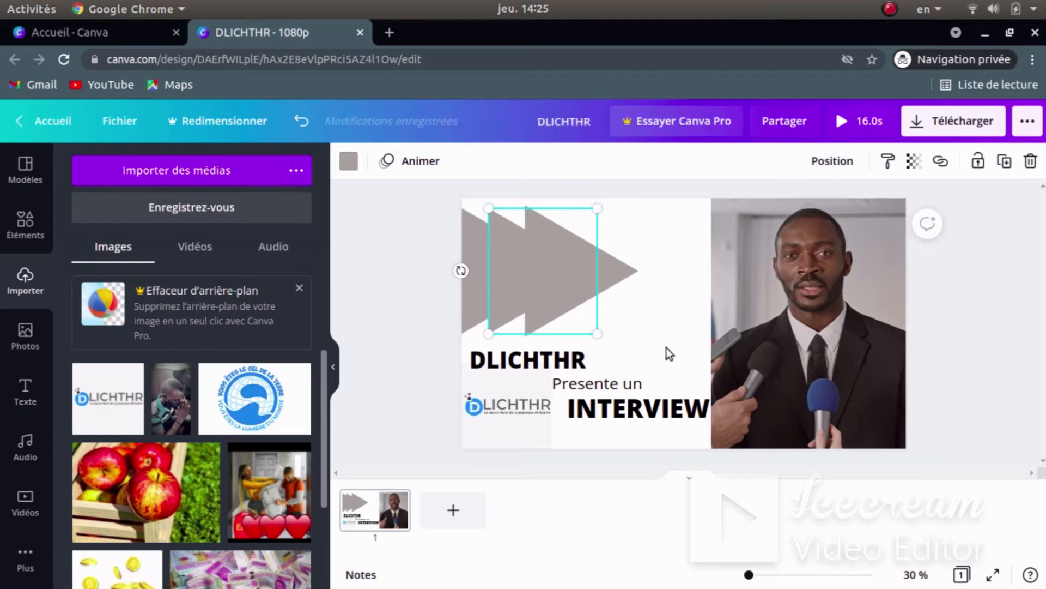
left_click_drag(633, 327, 489, 292)
left_click(756, 160)
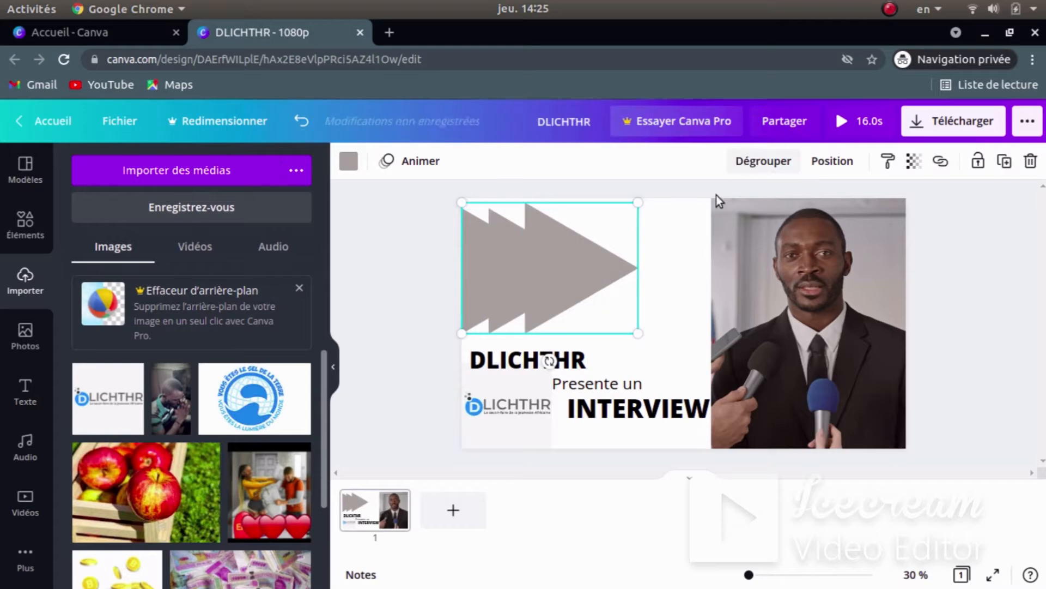
left_click(665, 357)
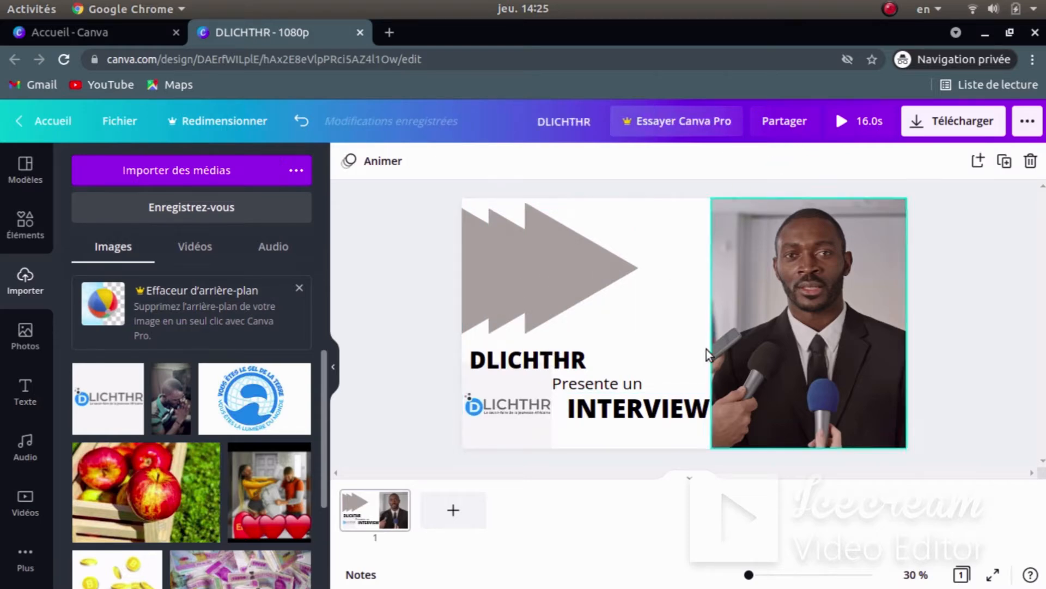
- Glance at the reference intro in Vidéos, then return to Canva and select the triangle group
key("super")
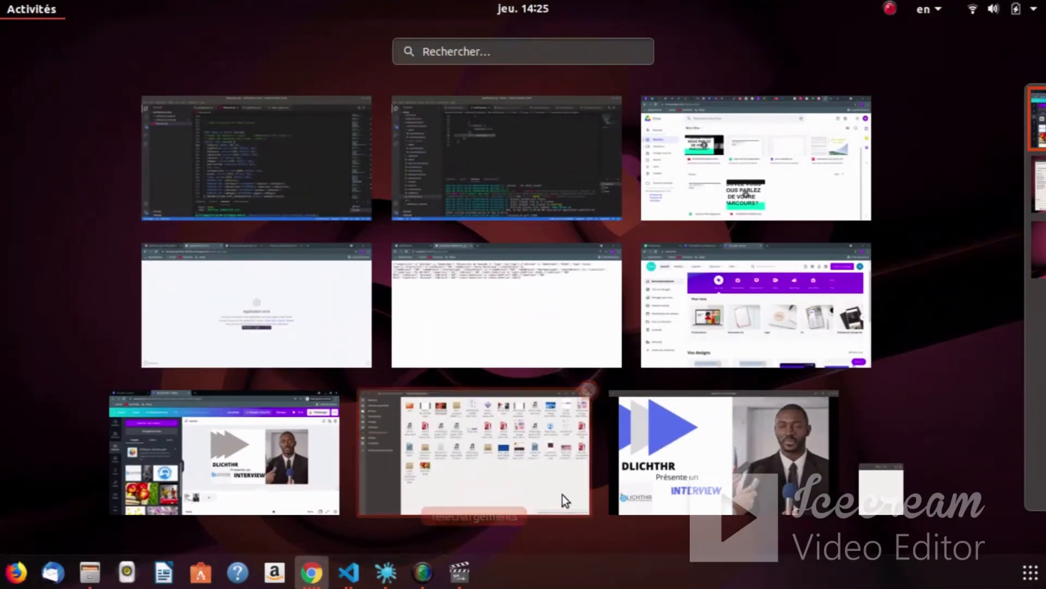
left_click(697, 476)
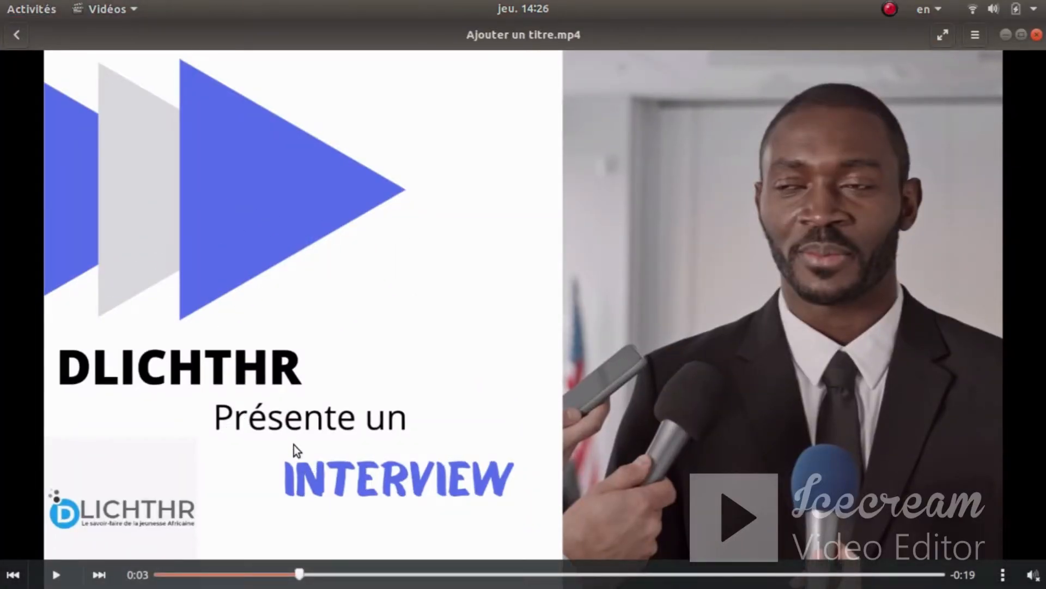
key("super")
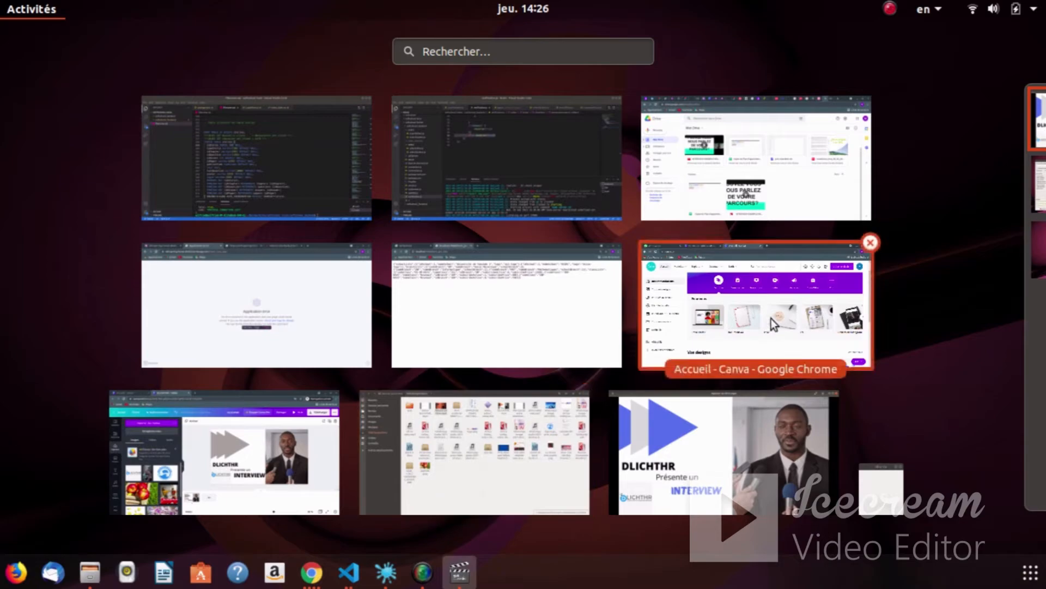
left_click(259, 451)
left_click(578, 261)
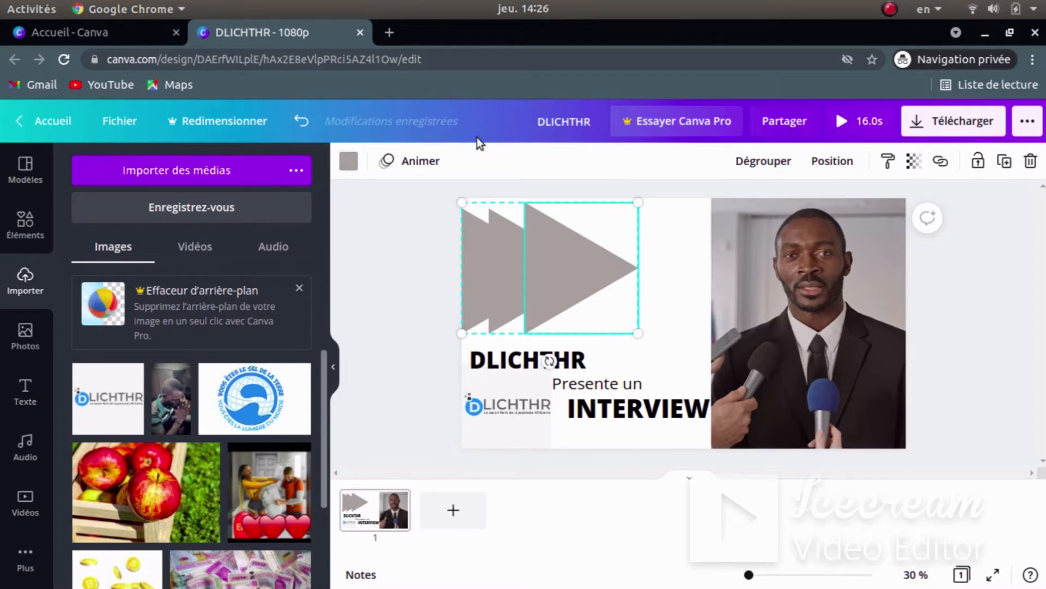
- Colour the large triangle and the leftmost triangle blue
left_click(346, 167)
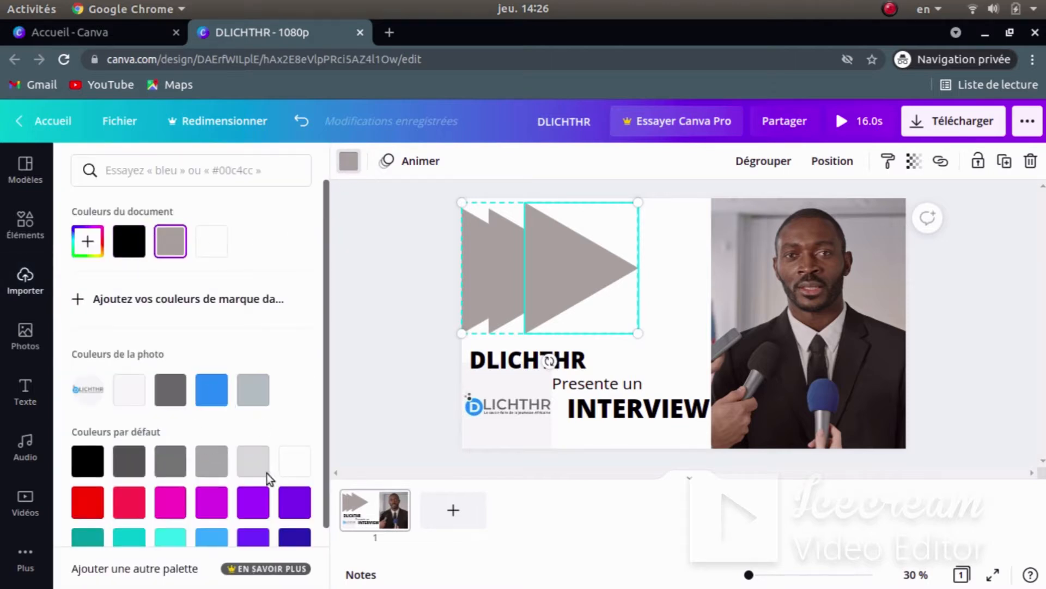
scroll(229, 425, "down", 2)
scroll(198, 387, "up", 2)
left_click(209, 390)
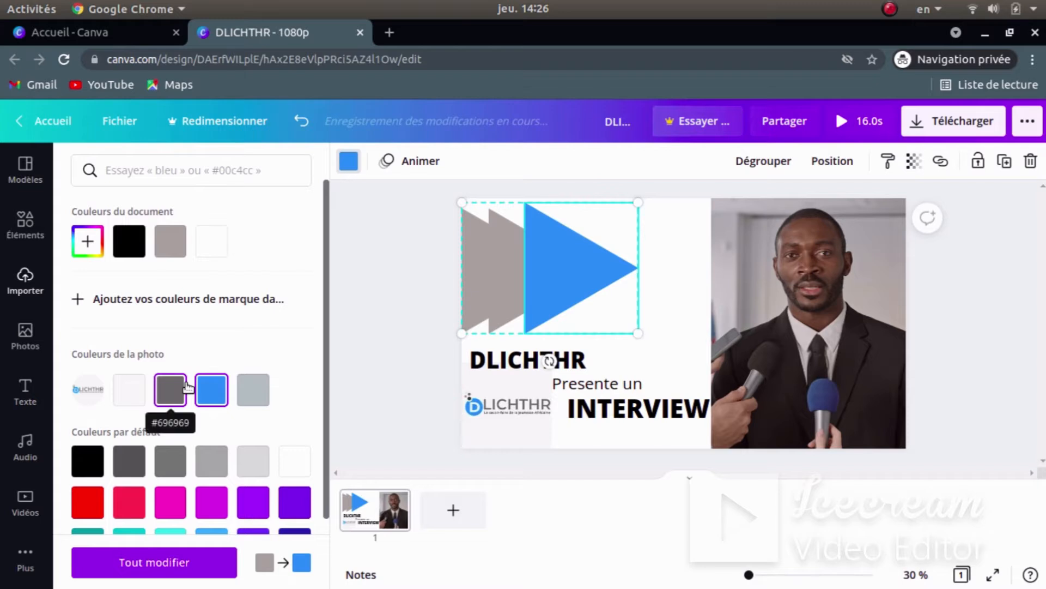
left_click(472, 255)
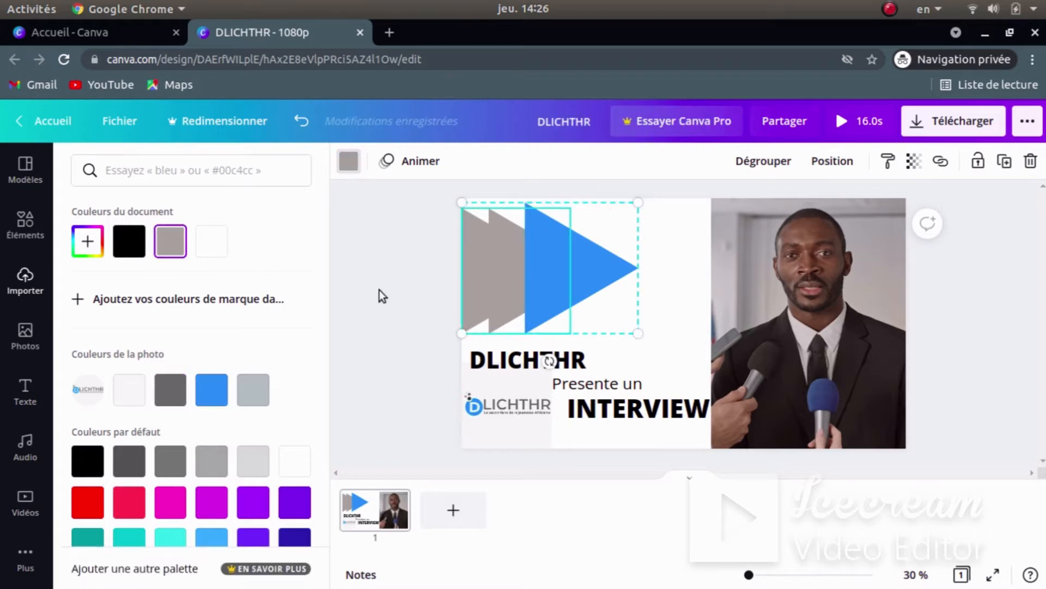
left_click(205, 390)
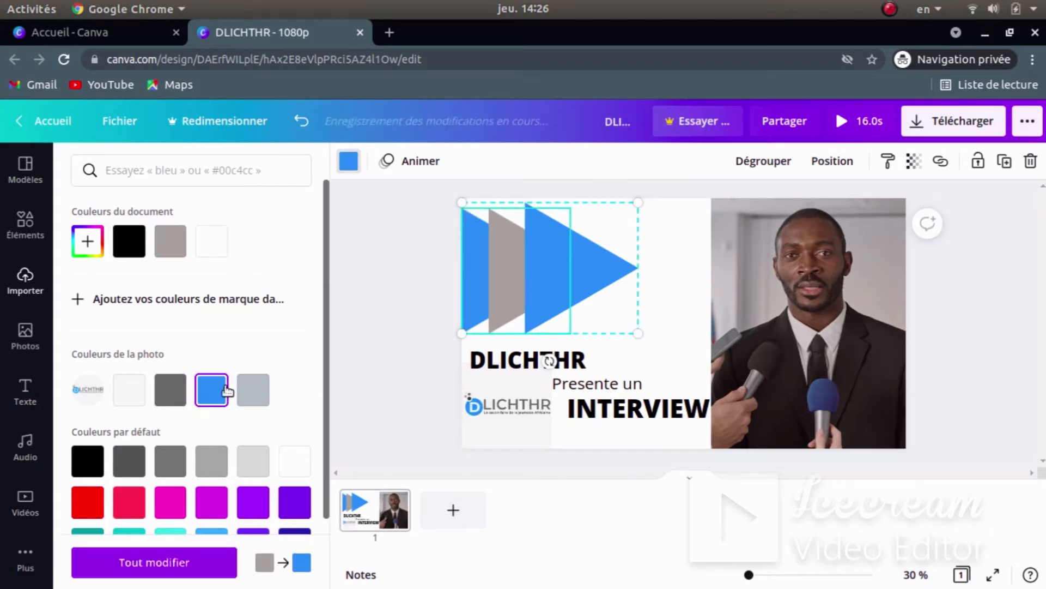
- Recolour the middle triangle light grey
left_click(510, 266)
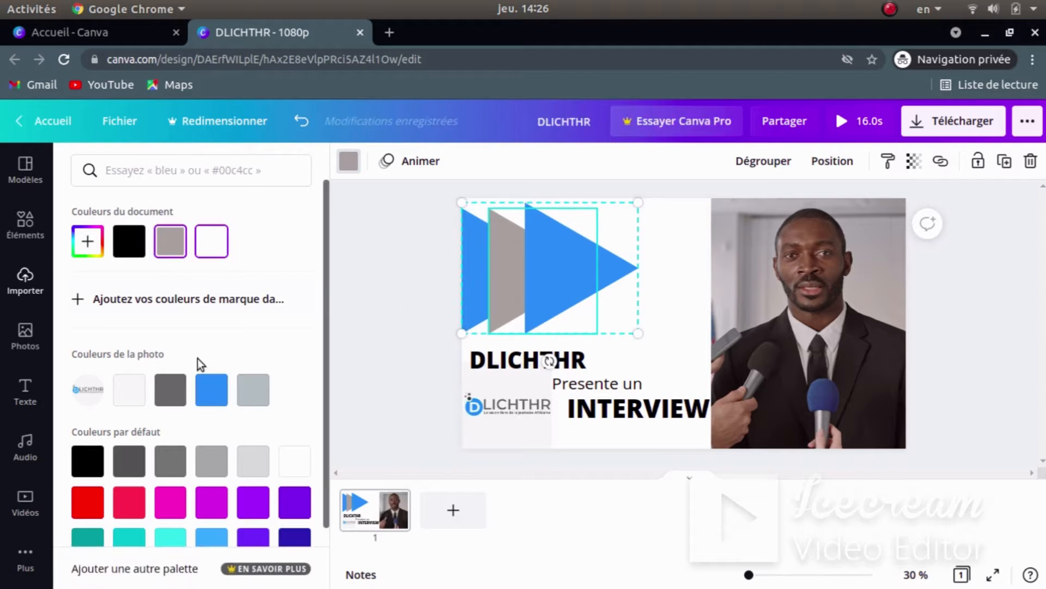
left_click(129, 390)
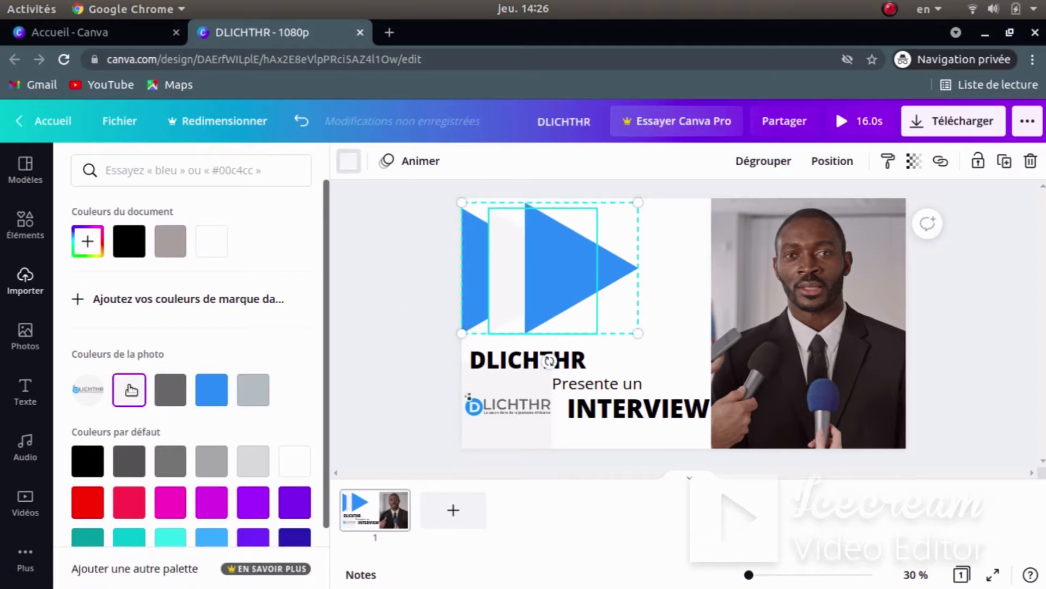
left_click(252, 390)
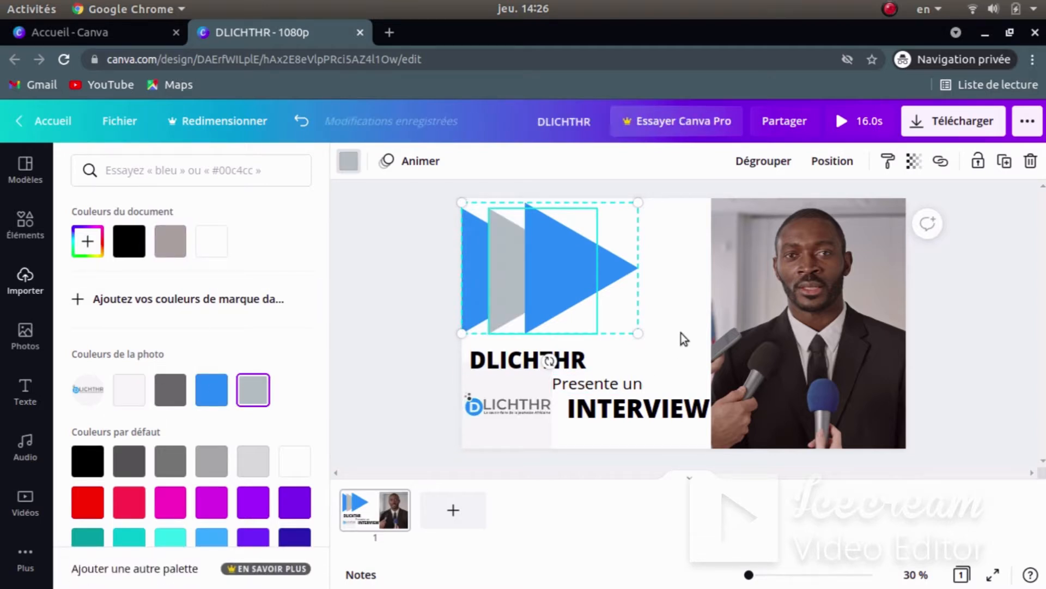
left_click(683, 329)
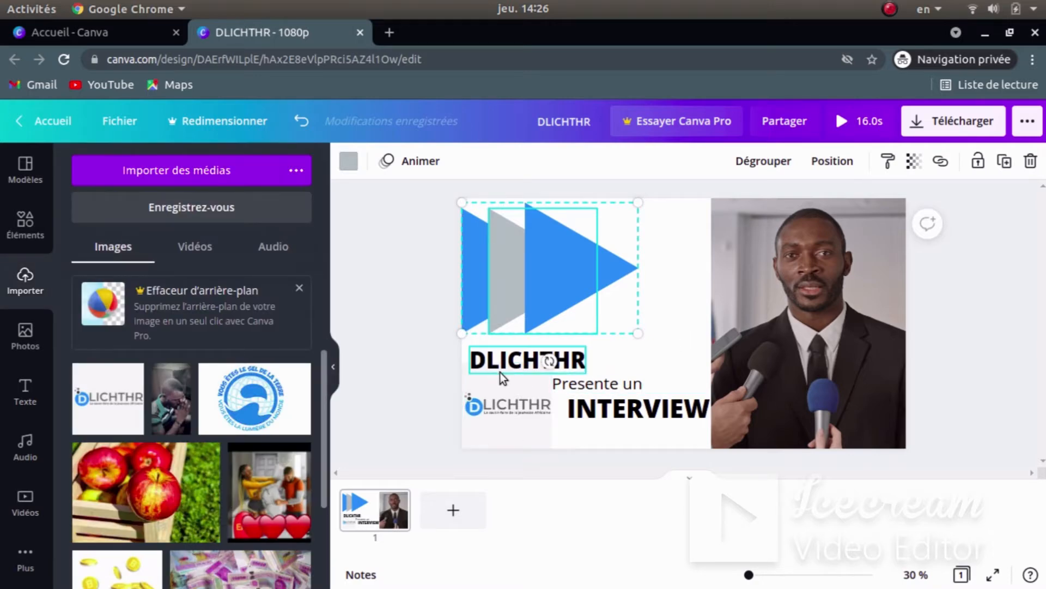
- After checking the reference video, colour the INTERVIEW text blue
key("super")
left_click(697, 447)
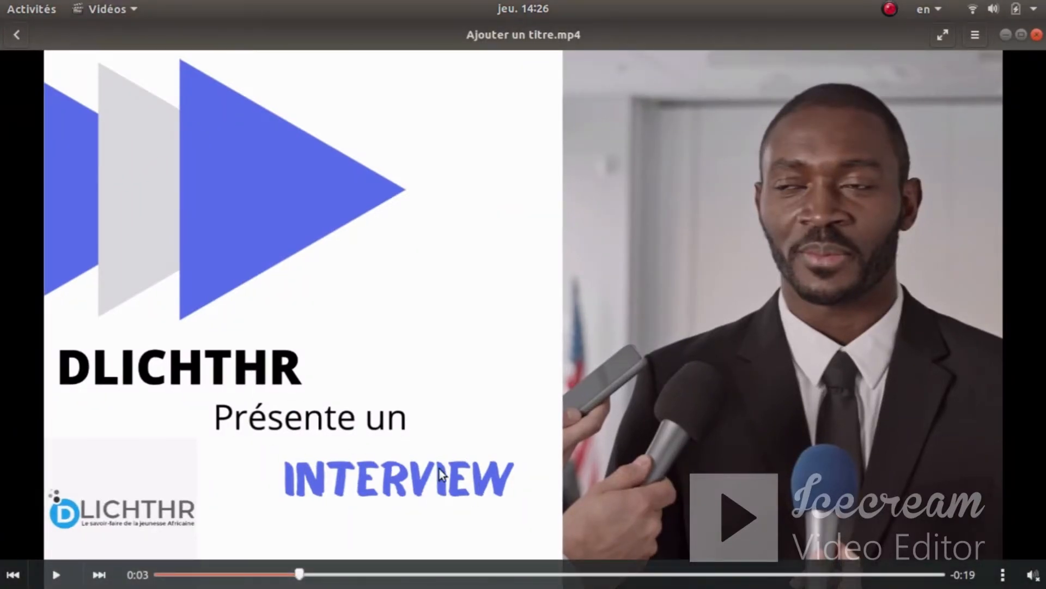
key("super")
left_click(280, 422)
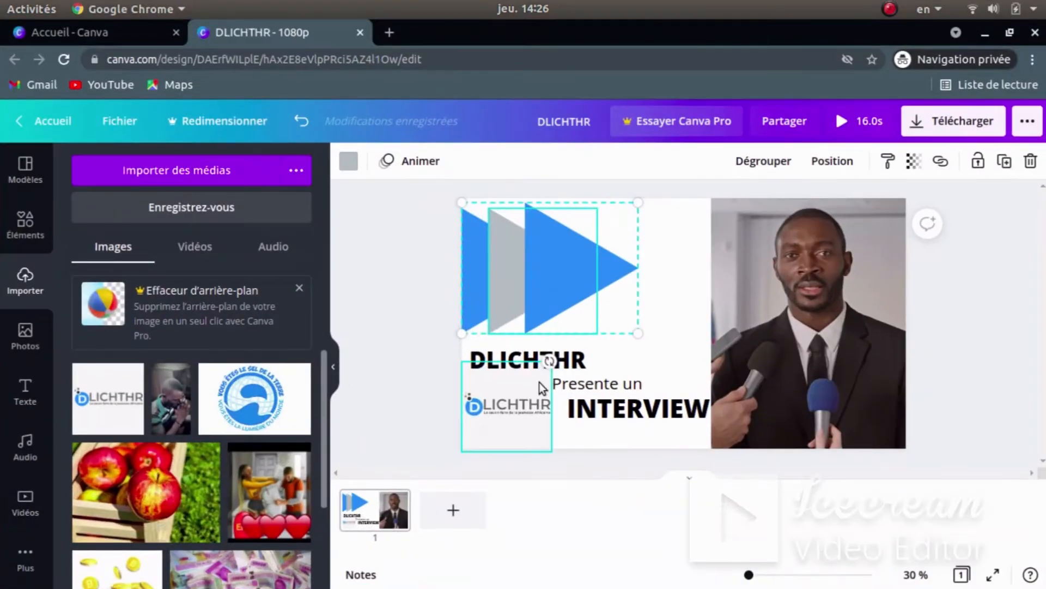
left_click(626, 413)
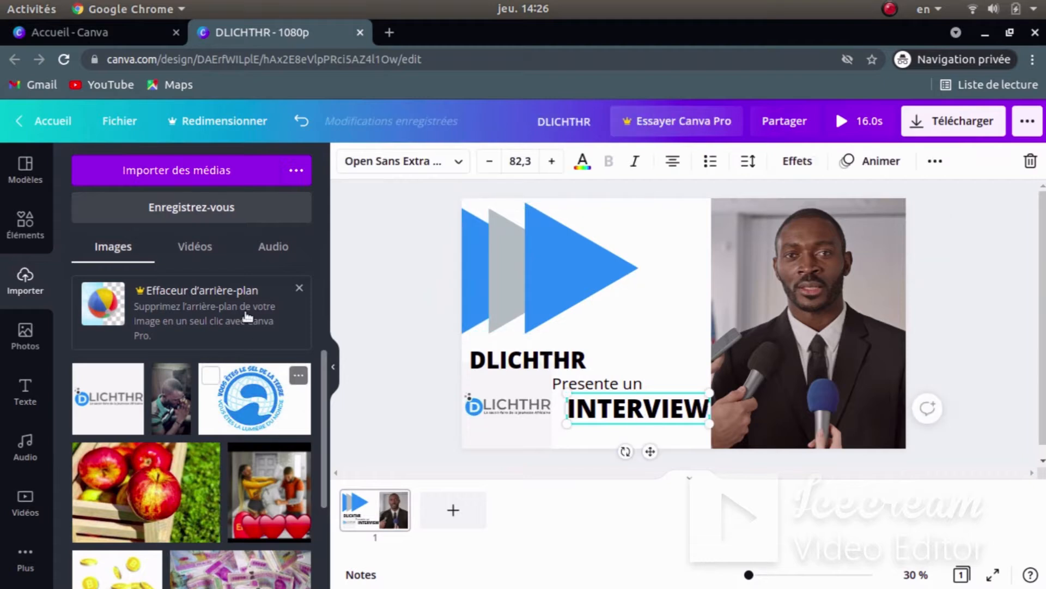
left_click(582, 161)
left_click(170, 245)
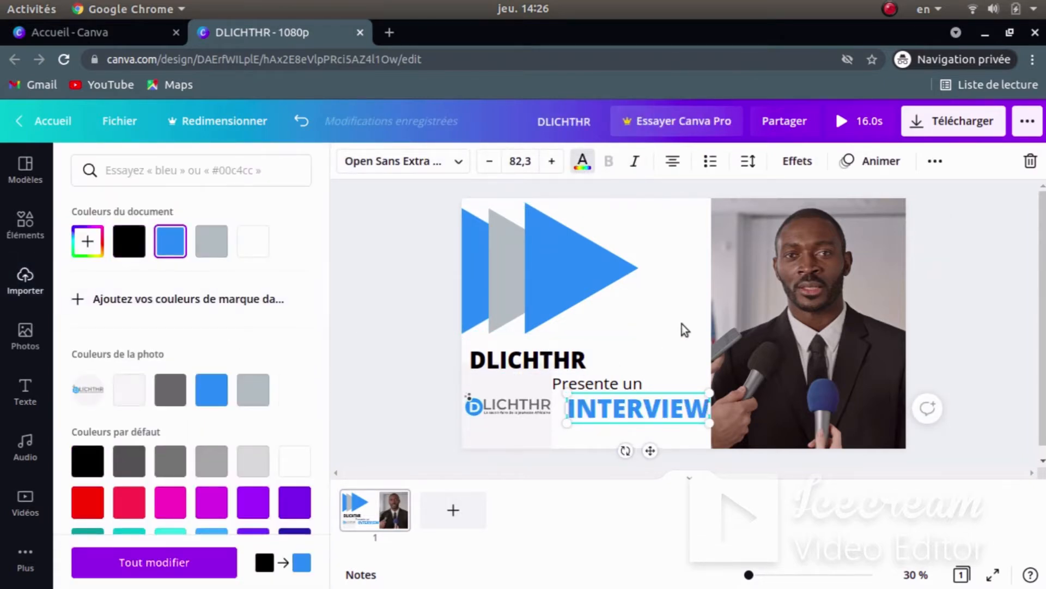
left_click(614, 405)
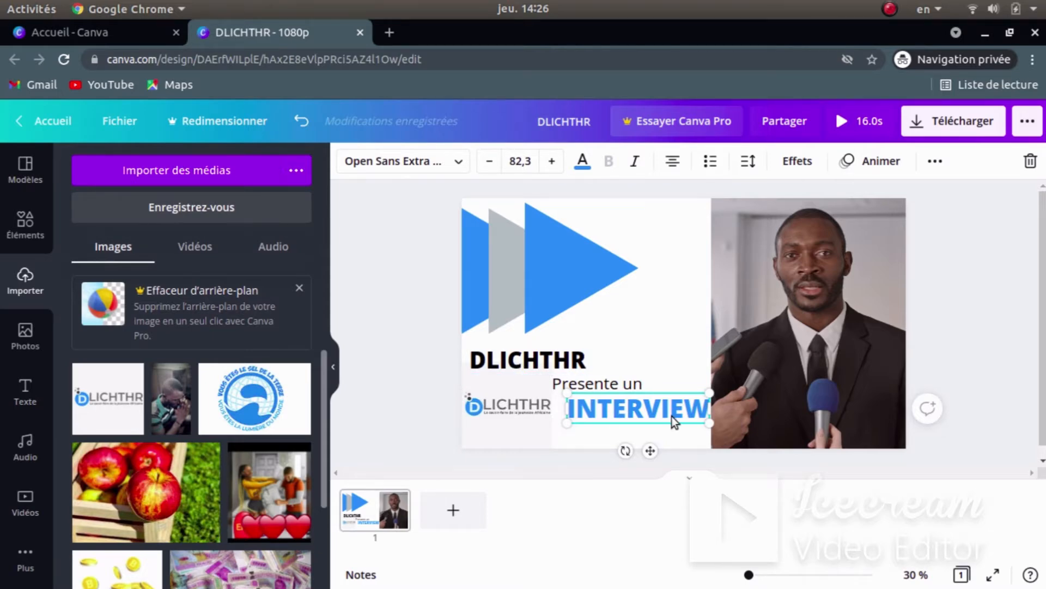
- Compare against the reference intro in Vidéos again and come back to Canva
key("super")
left_click(681, 447)
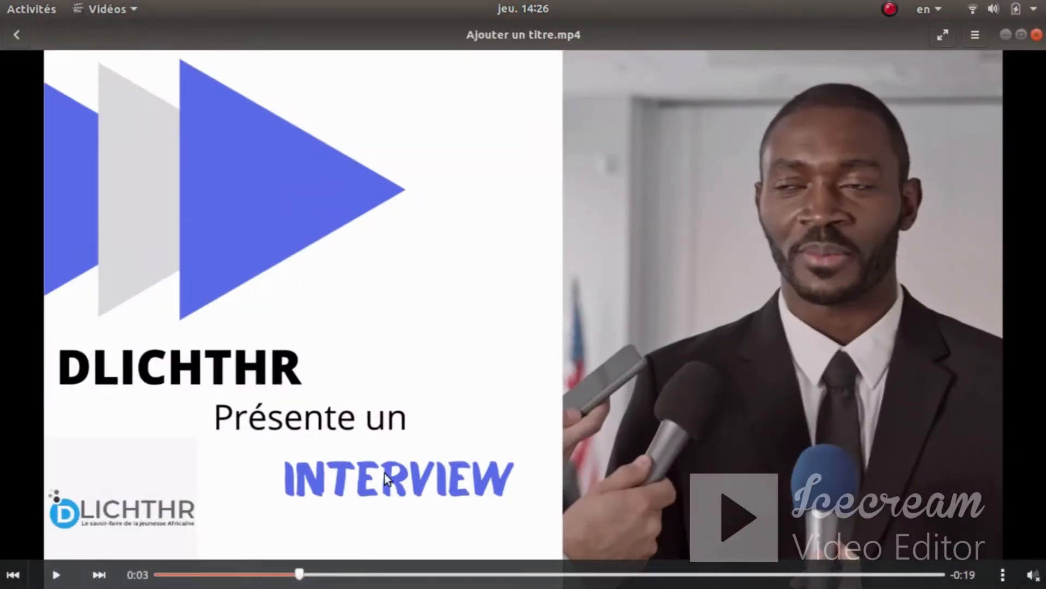
key("super")
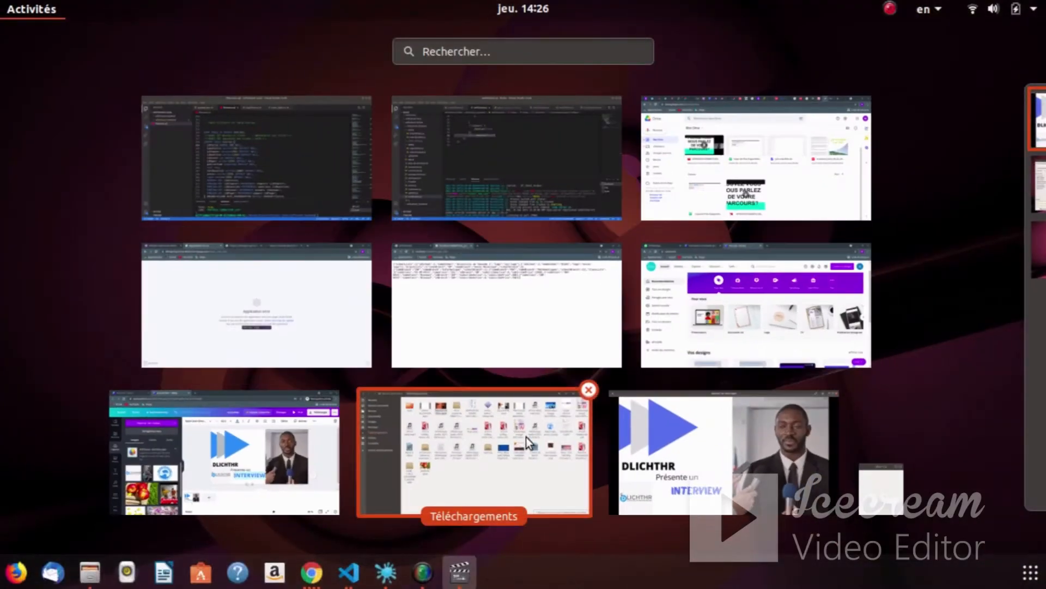
left_click(289, 457)
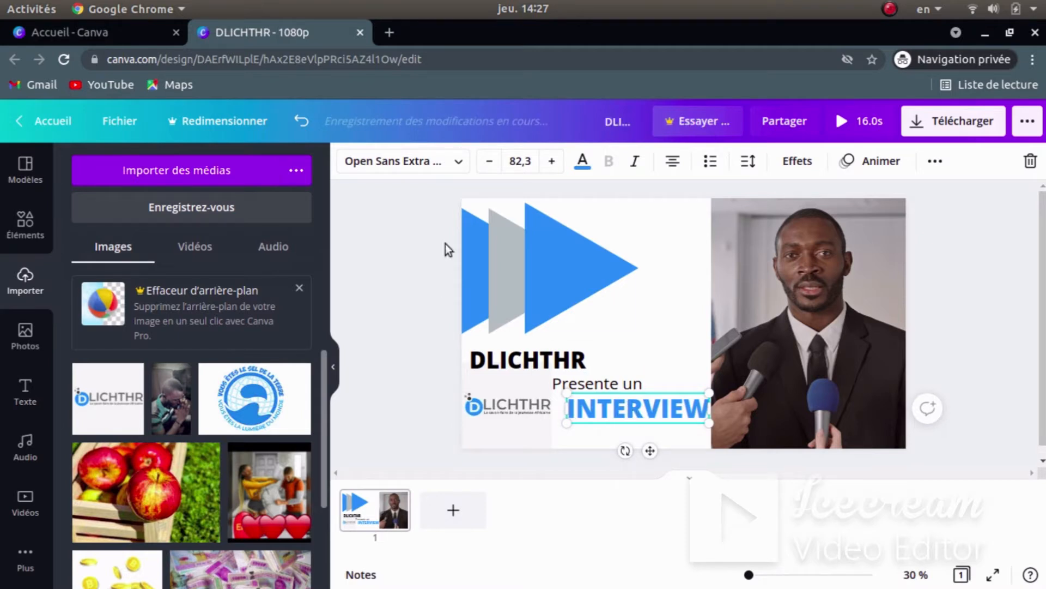
- Change the INTERVIEW heading's font to Balmy
left_click(682, 293)
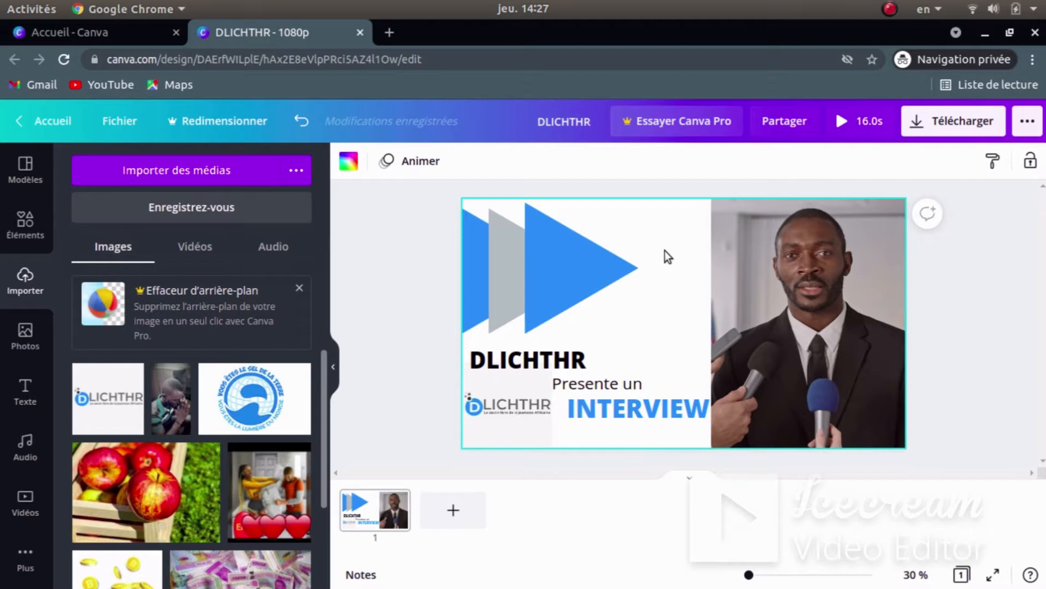
left_click(622, 404)
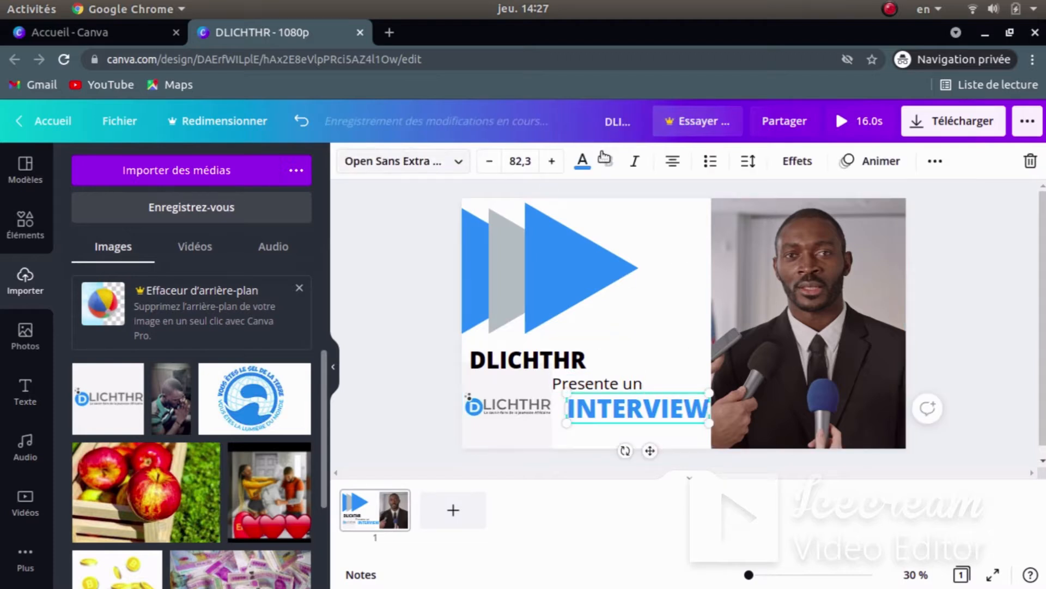
left_click(441, 163)
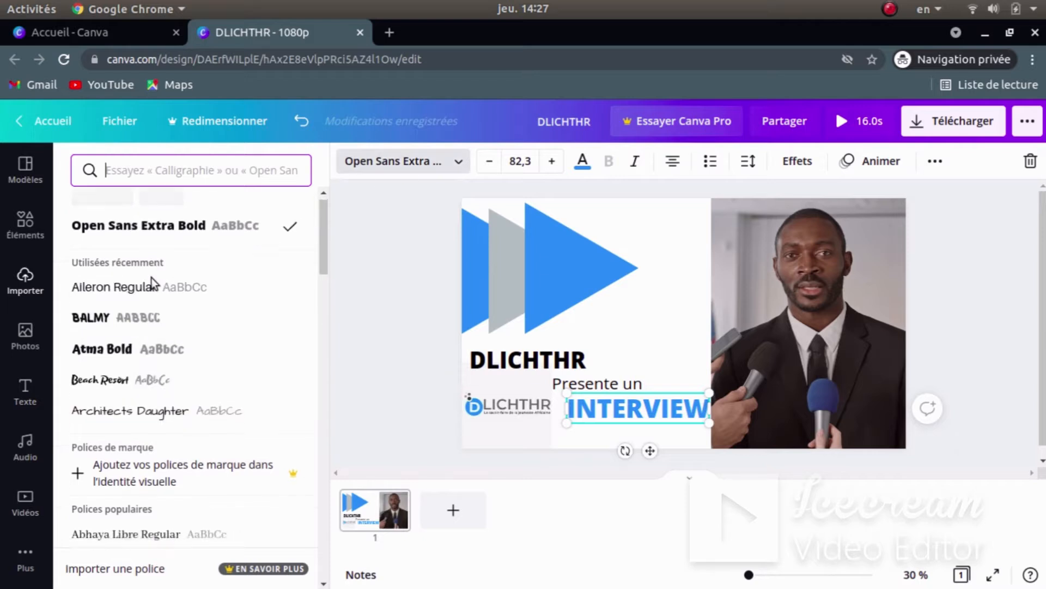
scroll(152, 277, "down", 1)
left_click(96, 248)
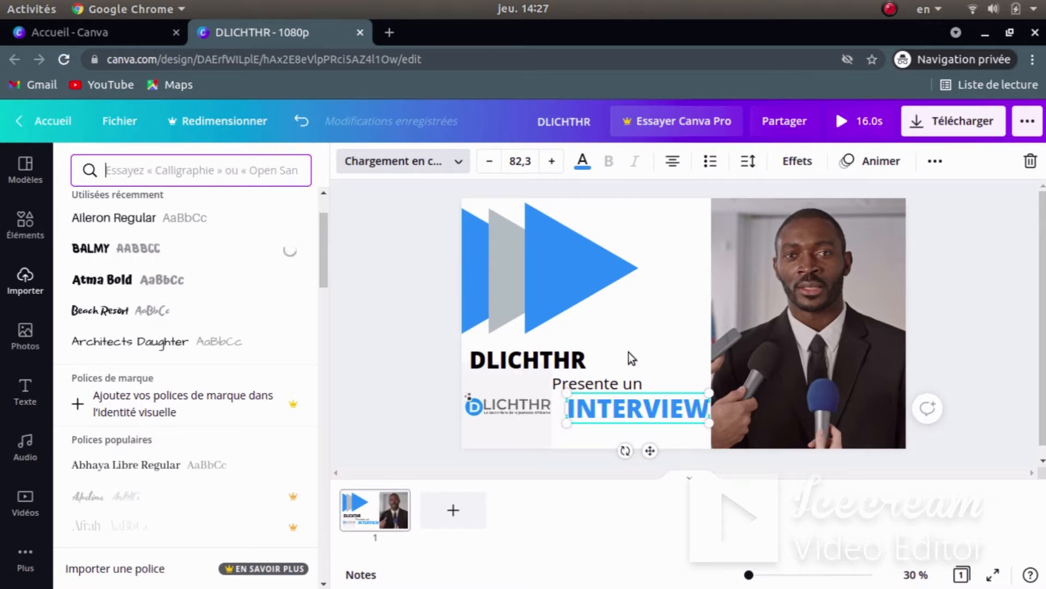
left_click(897, 9)
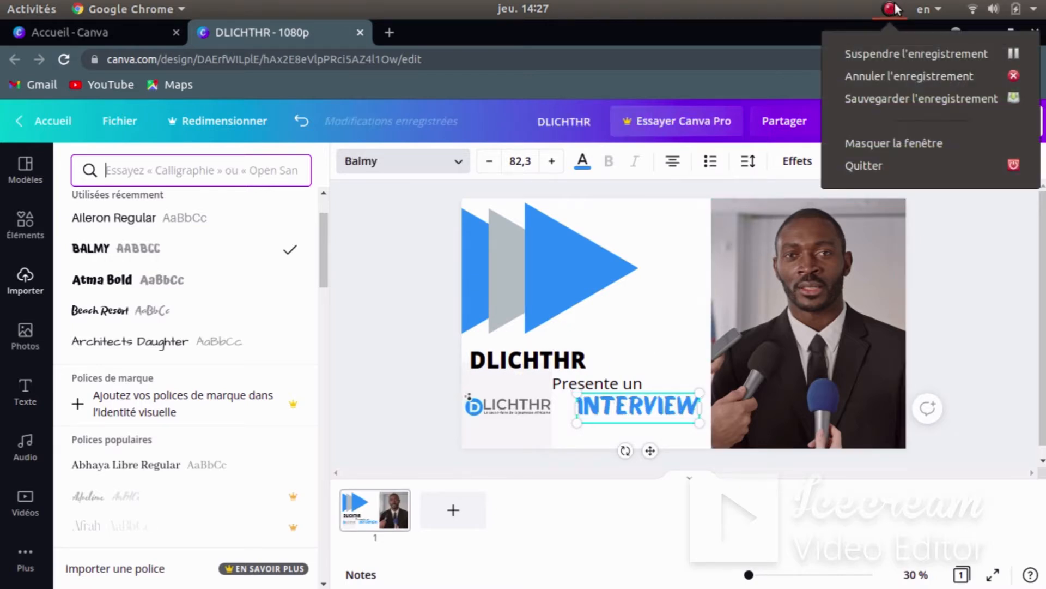
left_click(897, 9)
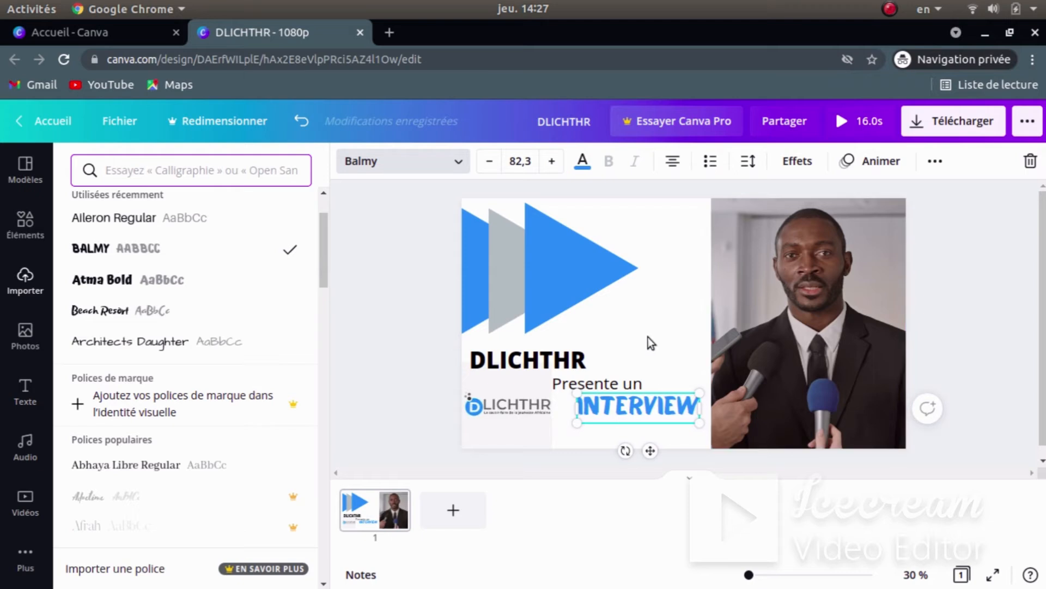
left_click(648, 312)
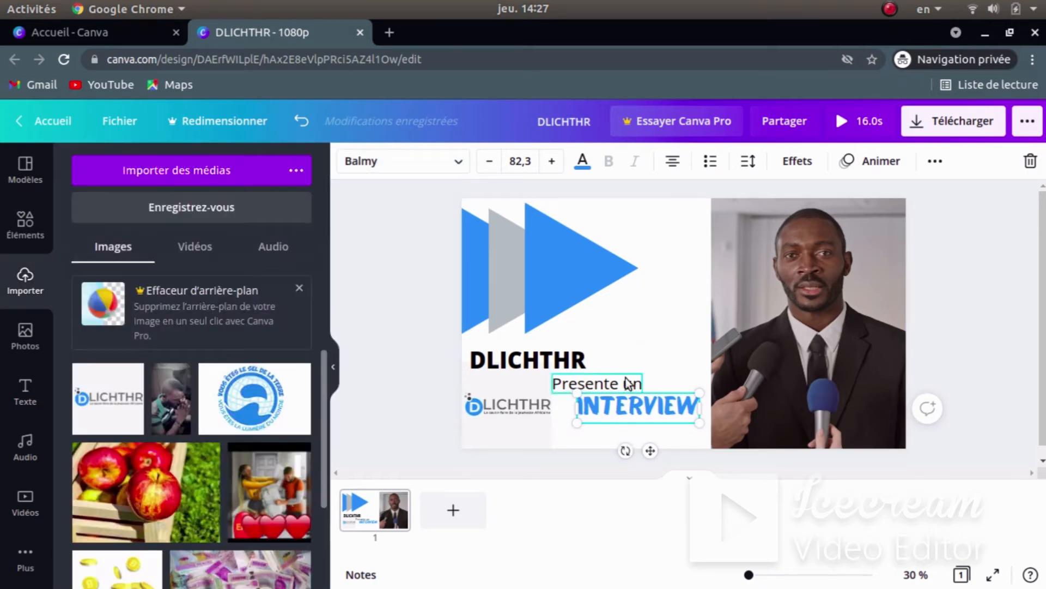
- Move INTERVIEW and the 'Presente un' line slightly down and to the right
left_click_drag(644, 405, 653, 418)
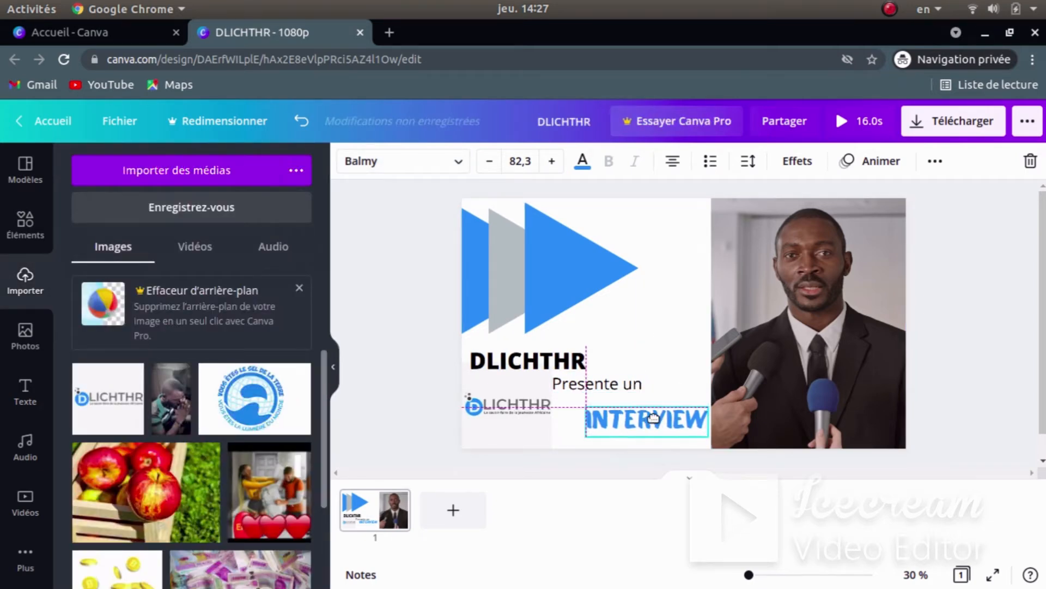
left_click_drag(582, 377, 596, 383)
left_click(684, 334)
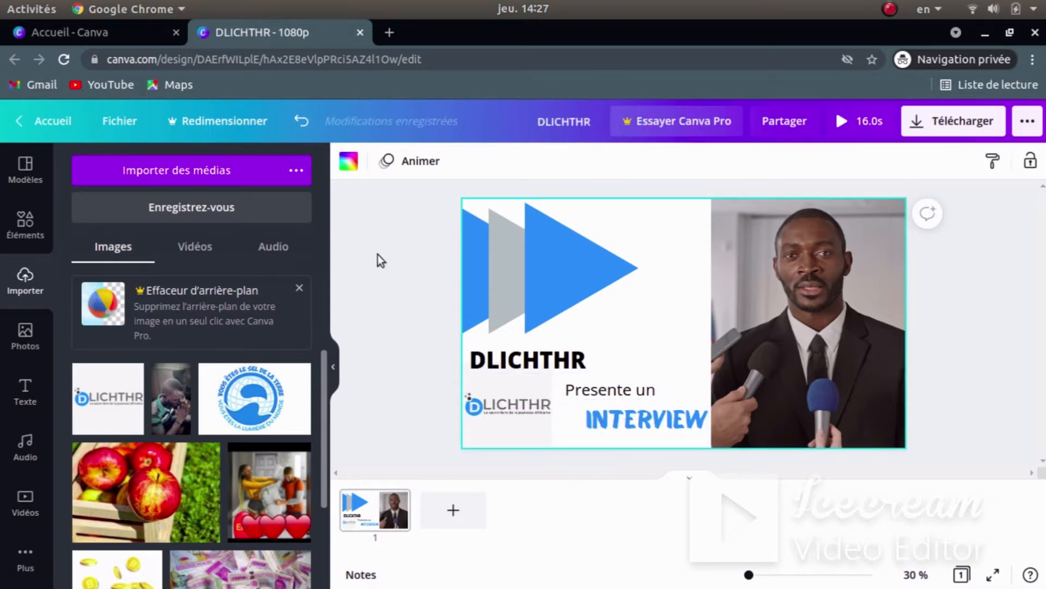
left_click(1015, 319)
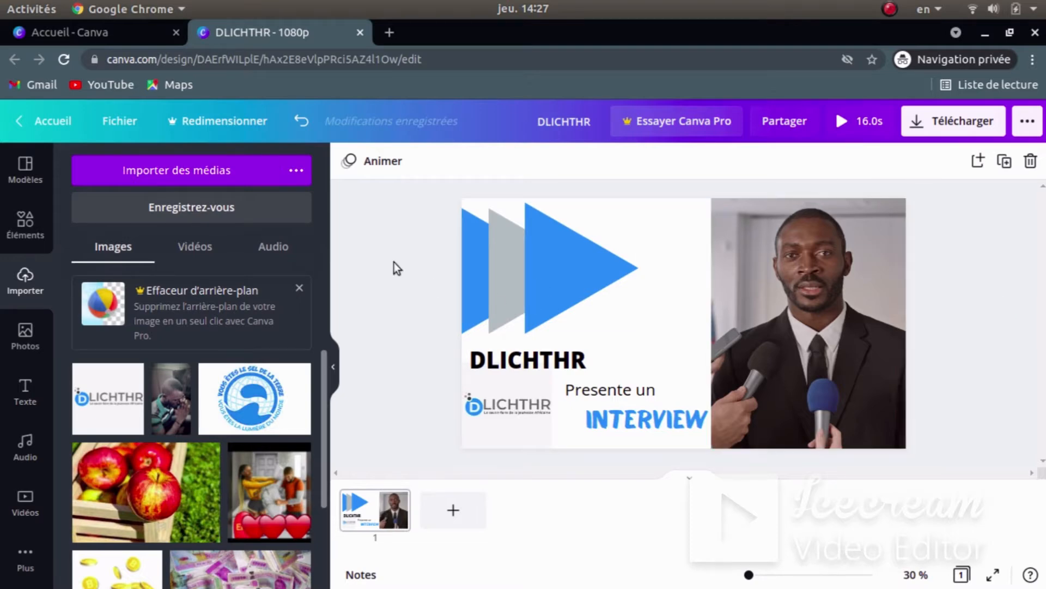
- Switch to Vidéos and play Ajouter un titre.mp4 from the start, pausing along the way
key("super")
left_click(731, 446)
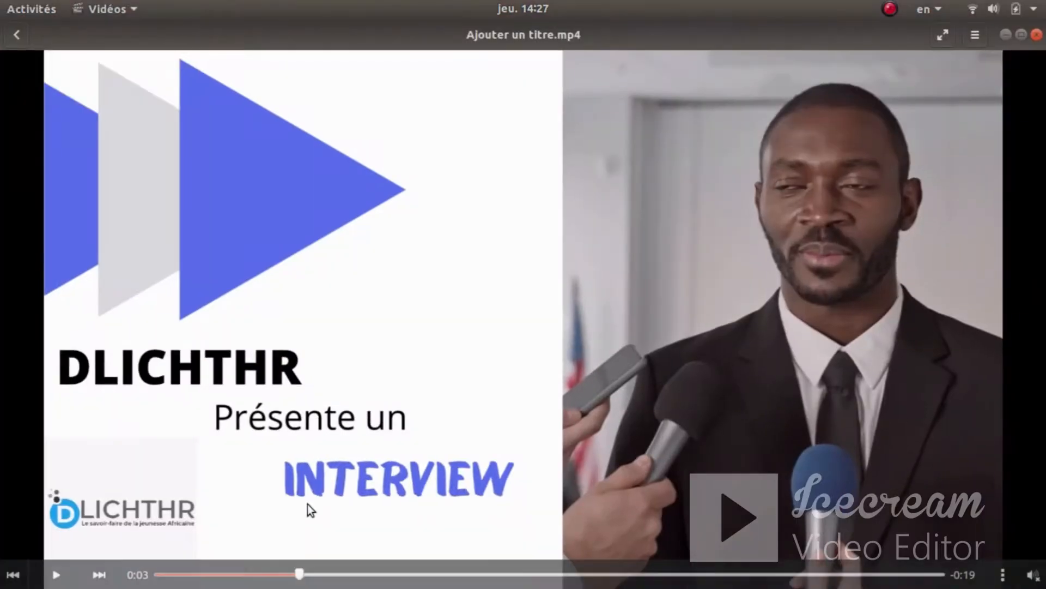
left_click_drag(303, 581, 43, 581)
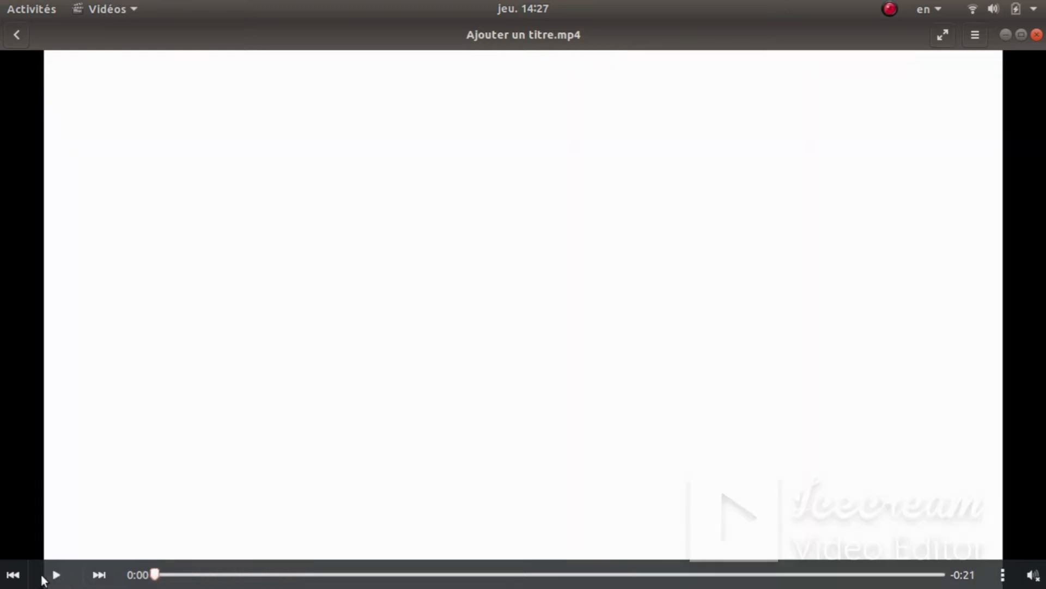
left_click(55, 575)
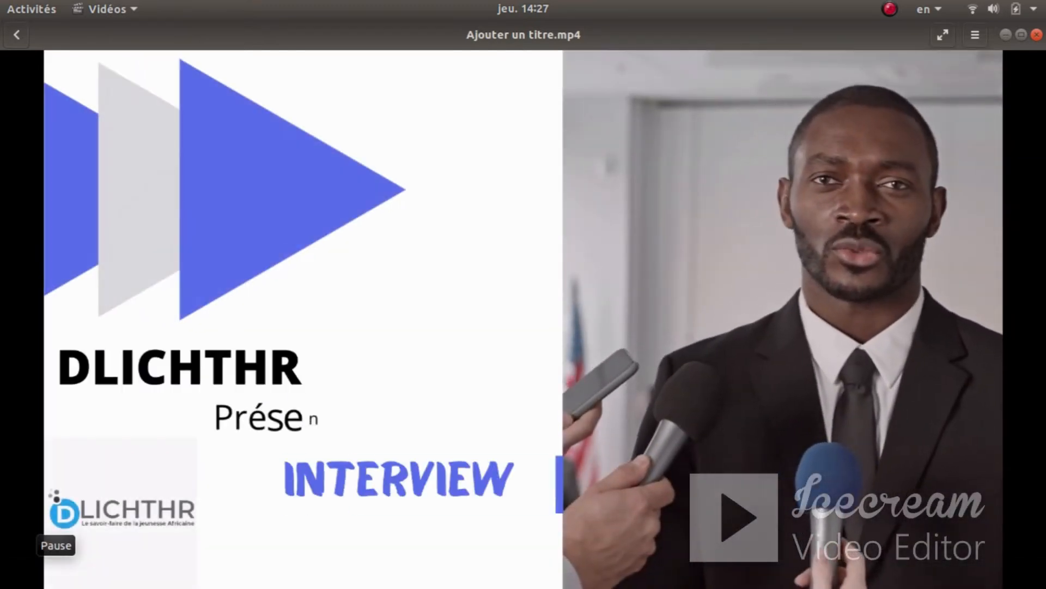
left_click(55, 575)
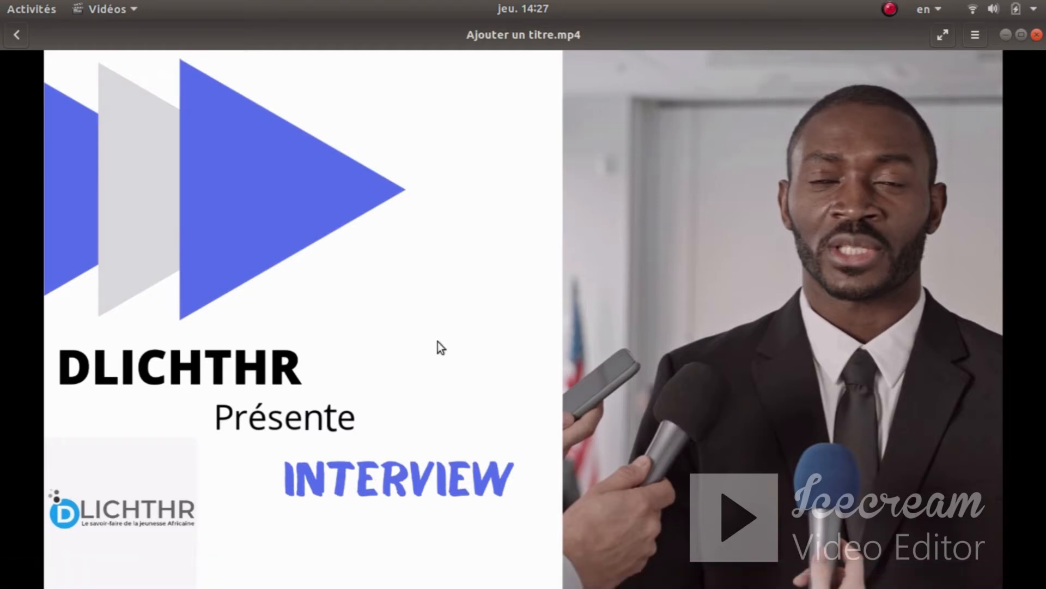
left_click(55, 575)
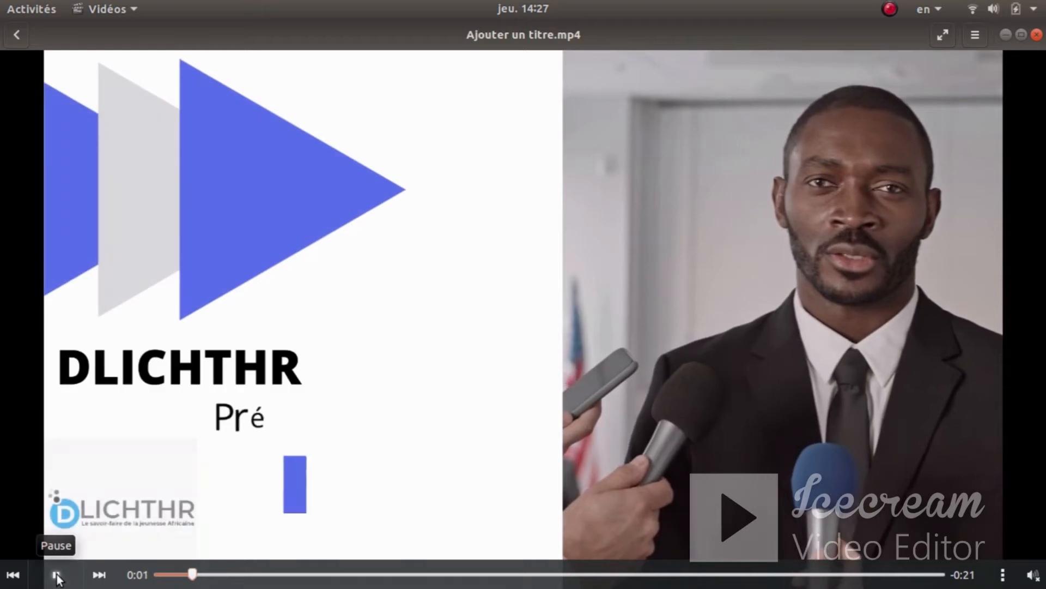
left_click(56, 575)
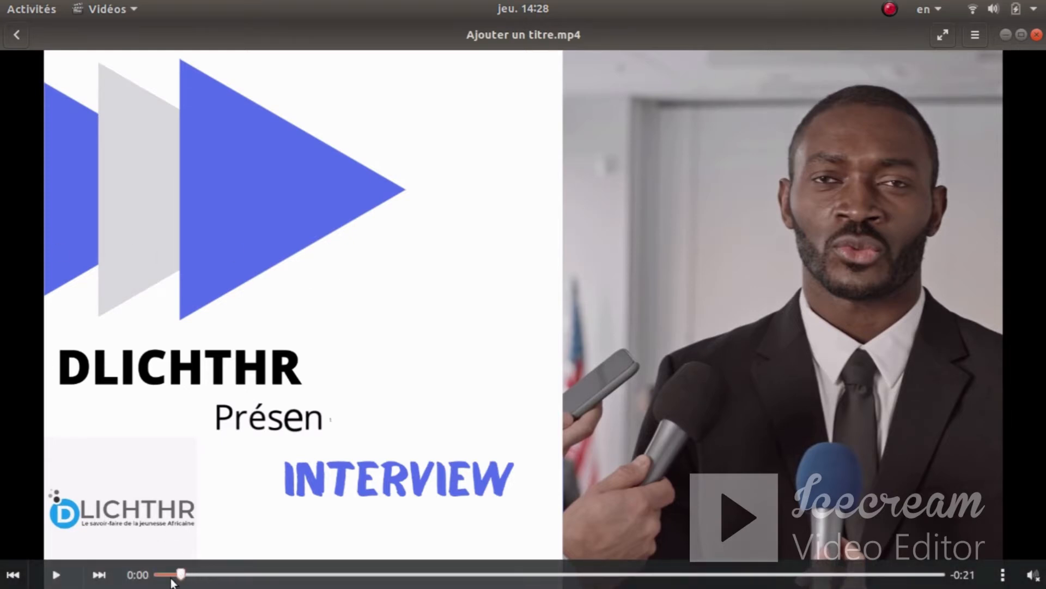
- Rewind to the start again and replay until the title appears, pausing at 0:02
left_click_drag(172, 582, 149, 581)
left_click(54, 576)
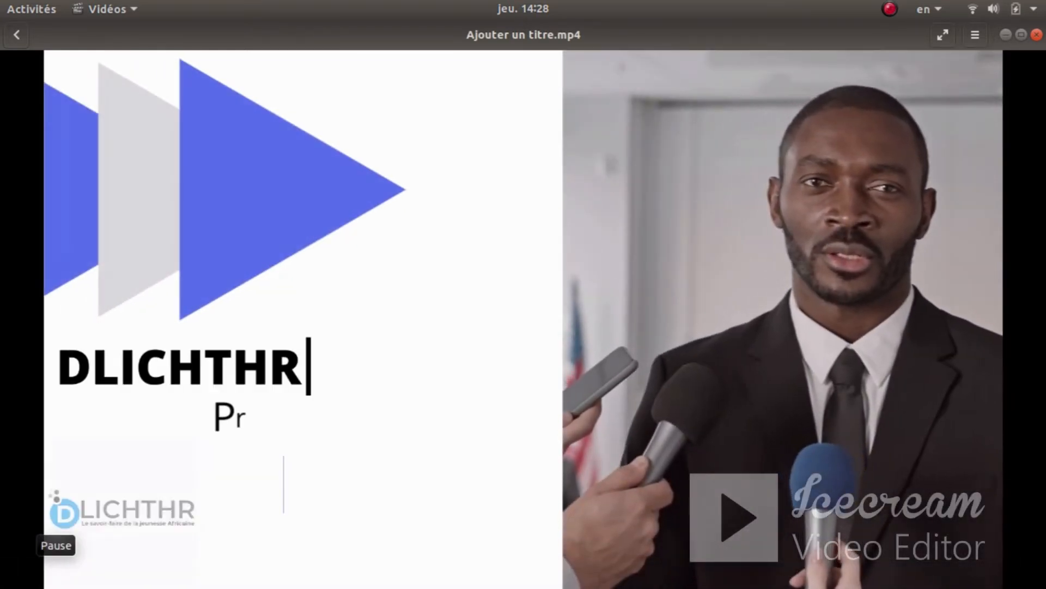
left_click(55, 573)
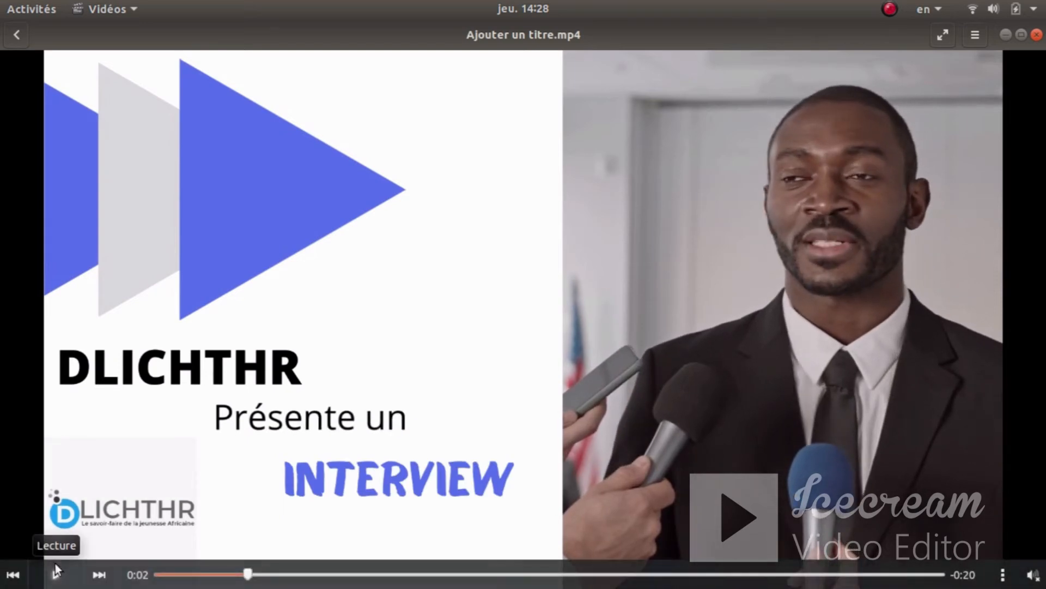
key("super")
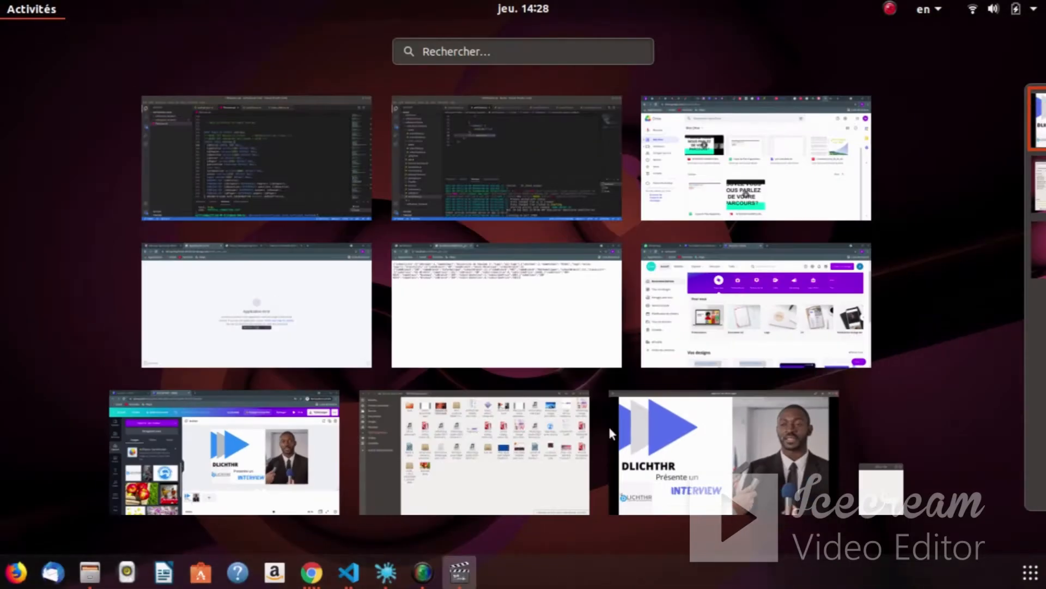
- Back in Canva, apply the Lever photo animation to the interview clip
left_click(231, 457)
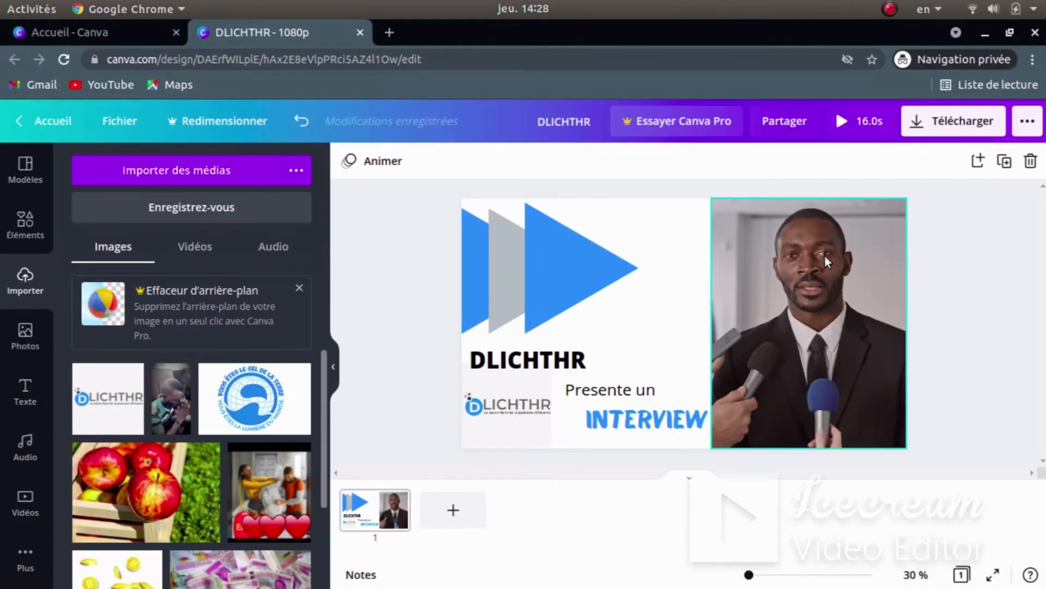
left_click(789, 258)
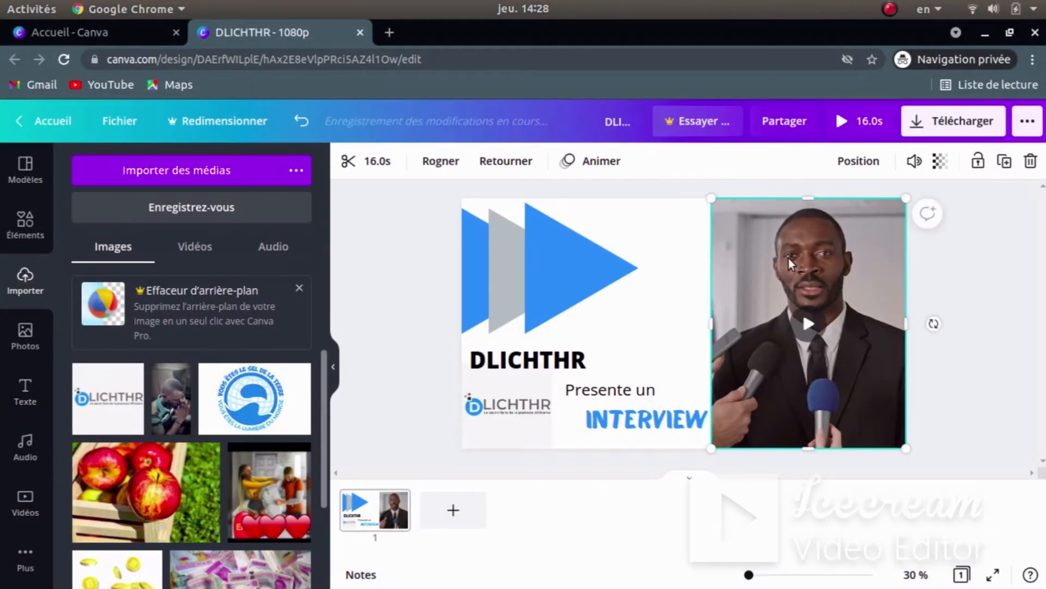
left_click(601, 161)
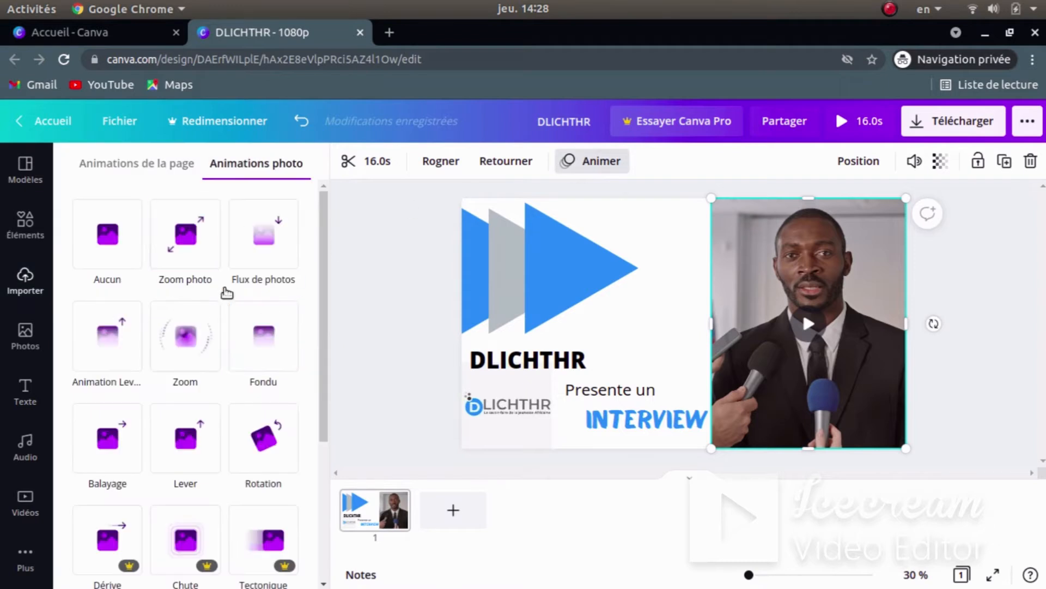
left_click(110, 343)
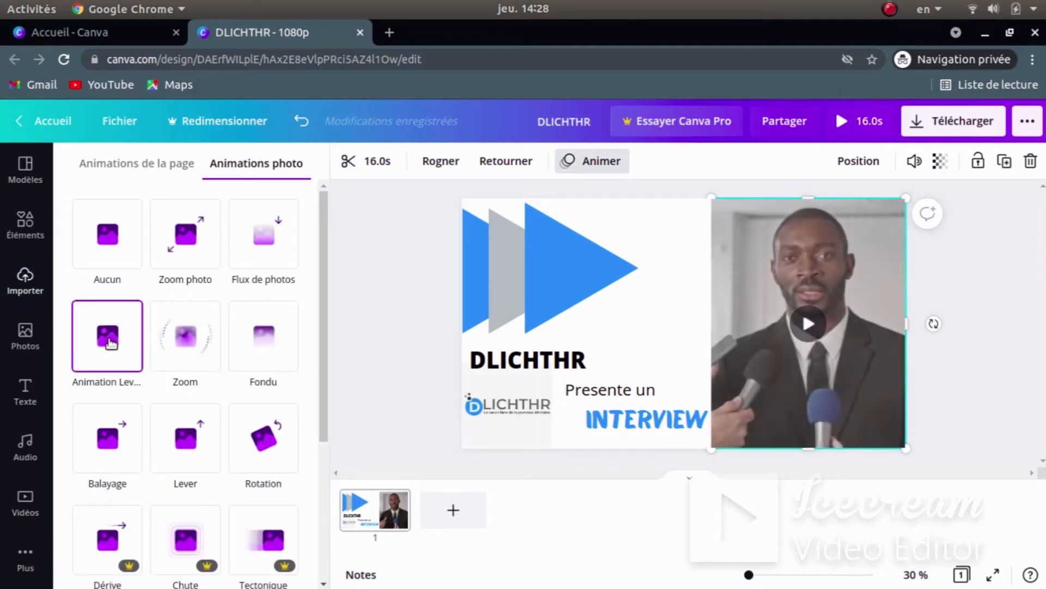
left_click(185, 446)
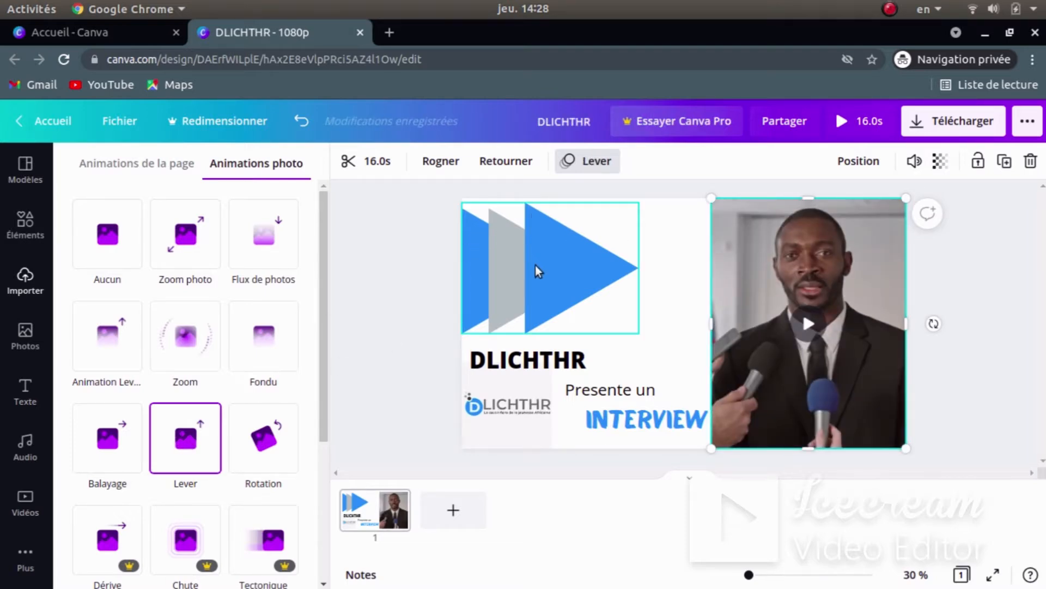
- Play the exported intro in Vidéos, pause at 0:02, and bring Canva back to the front
key("super")
left_click(694, 460)
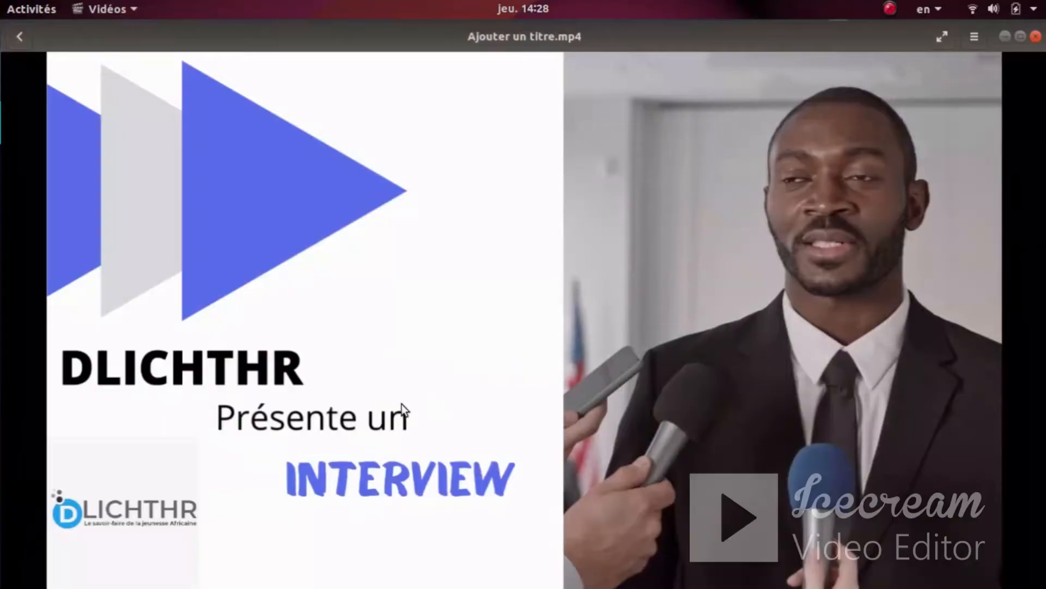
mouse_move(254, 498)
left_click(55, 575)
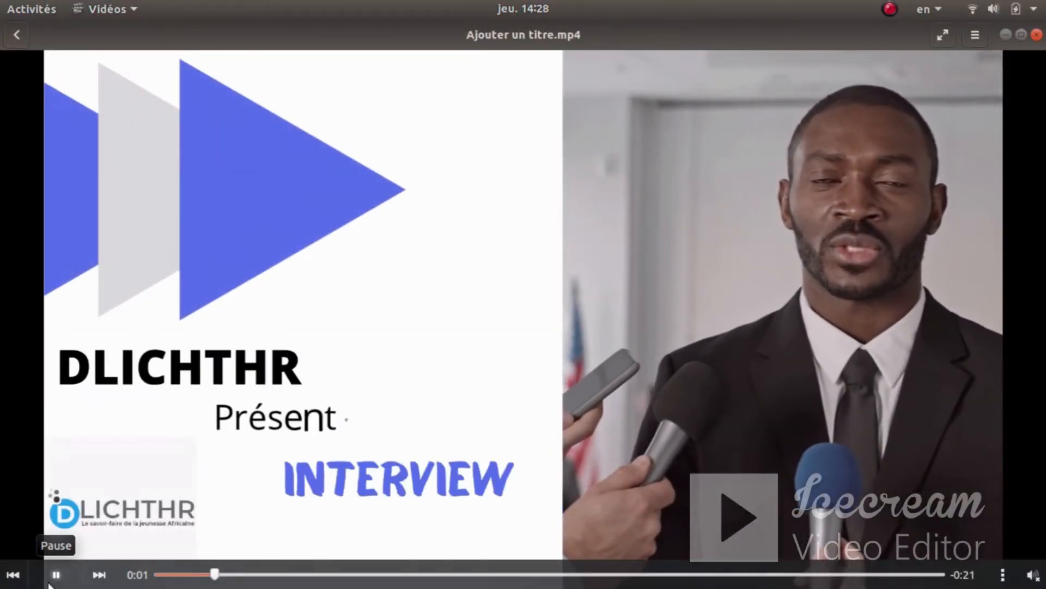
left_click(55, 574)
key("super")
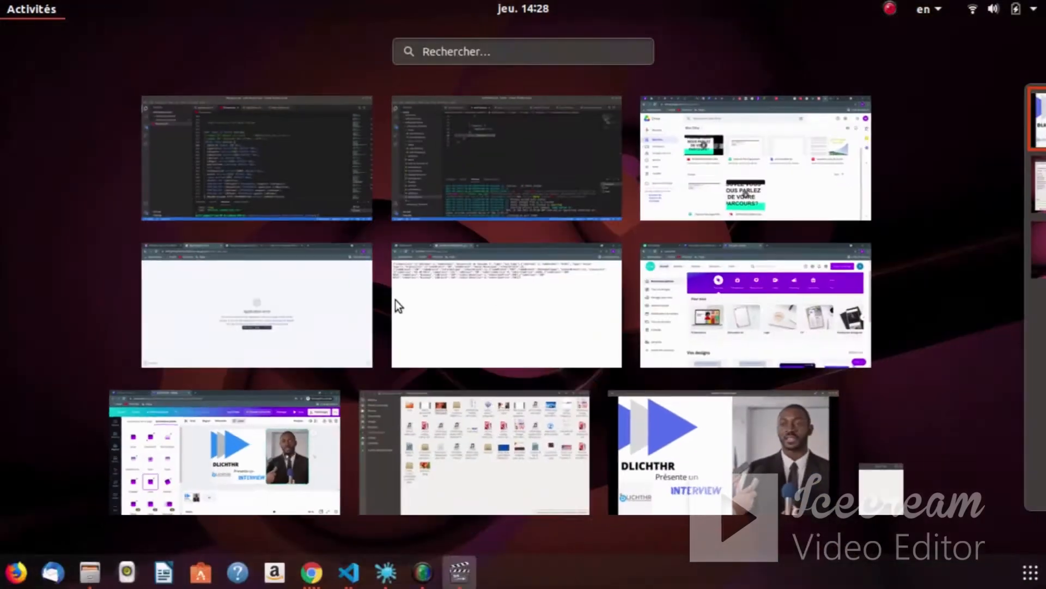
left_click(244, 453)
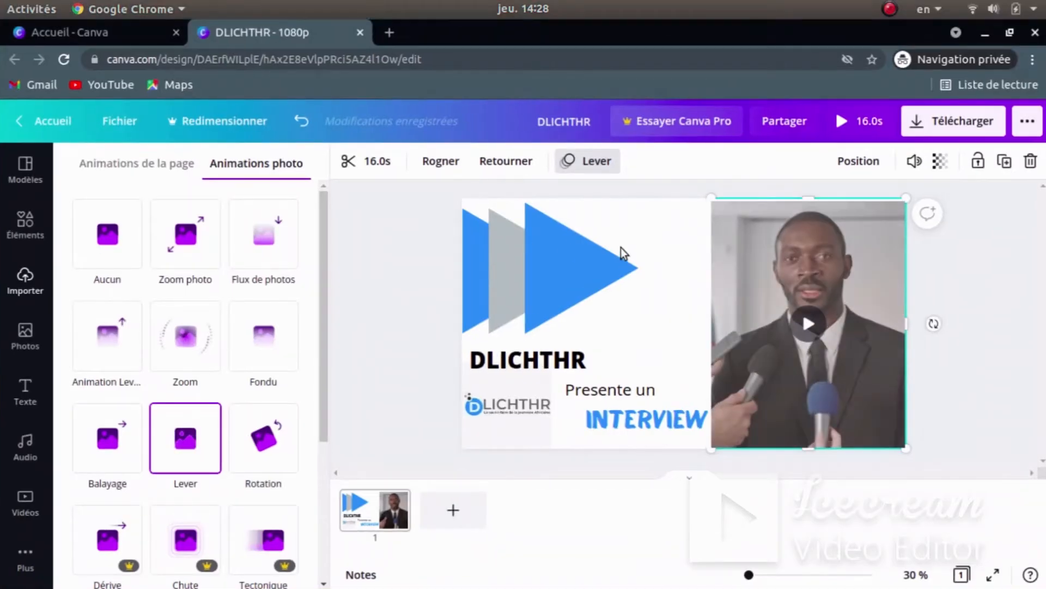
- Give the blue-and-grey triangle group the Balayage animation
left_click(570, 250)
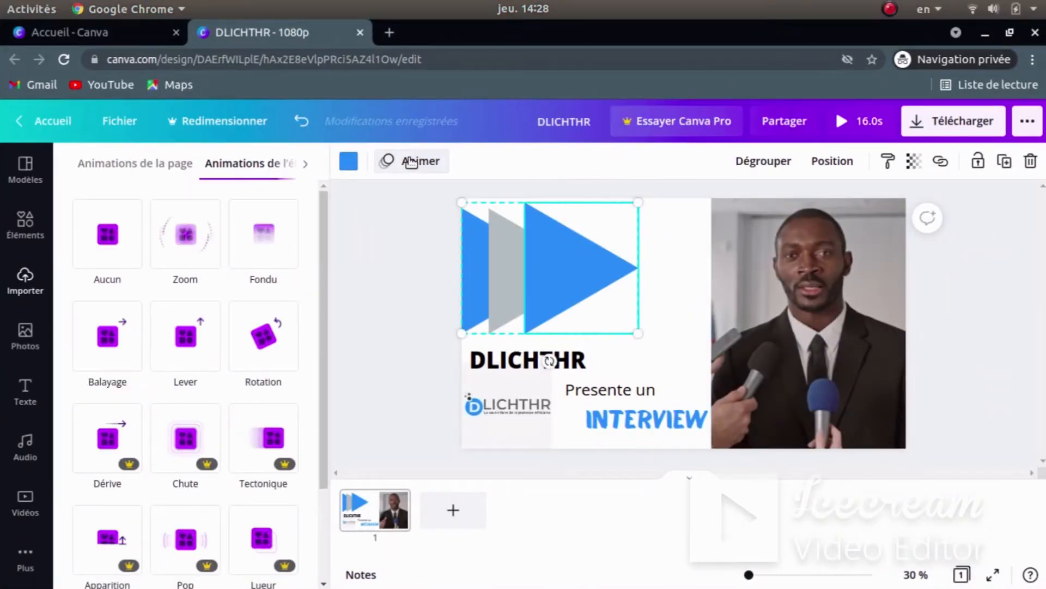
left_click(415, 161)
left_click(412, 165)
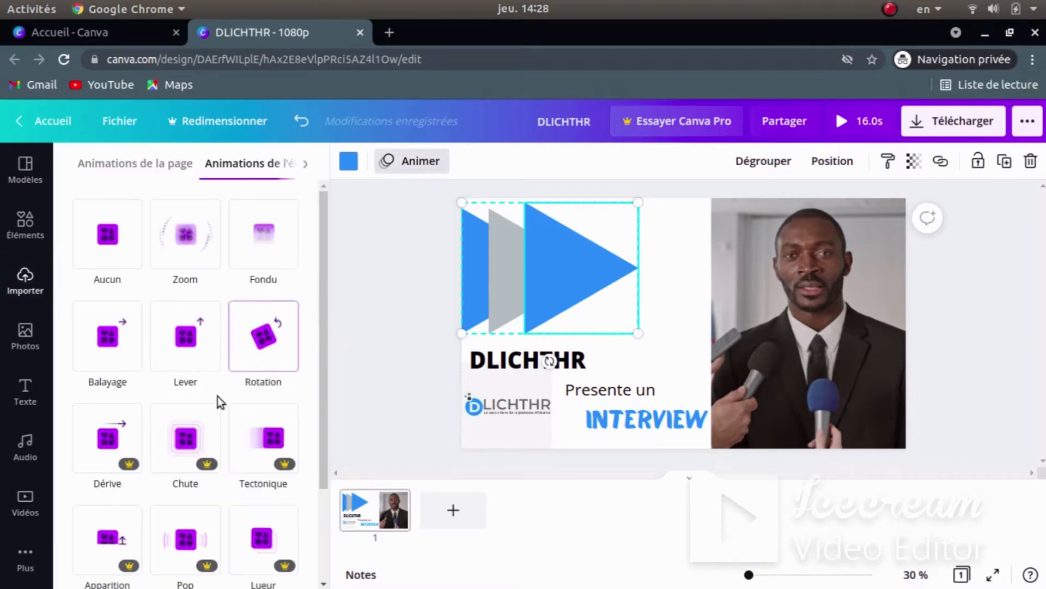
left_click(110, 338)
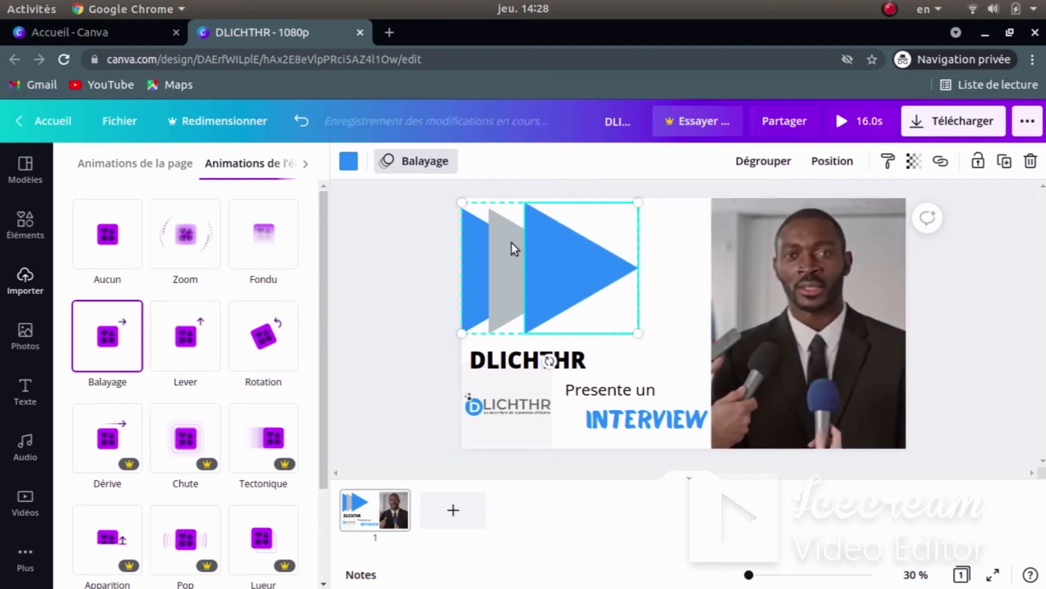
- Apply Balayage to the grey and blue triangles individually, then preview the 16.0s design
left_click(508, 242)
left_click(411, 161)
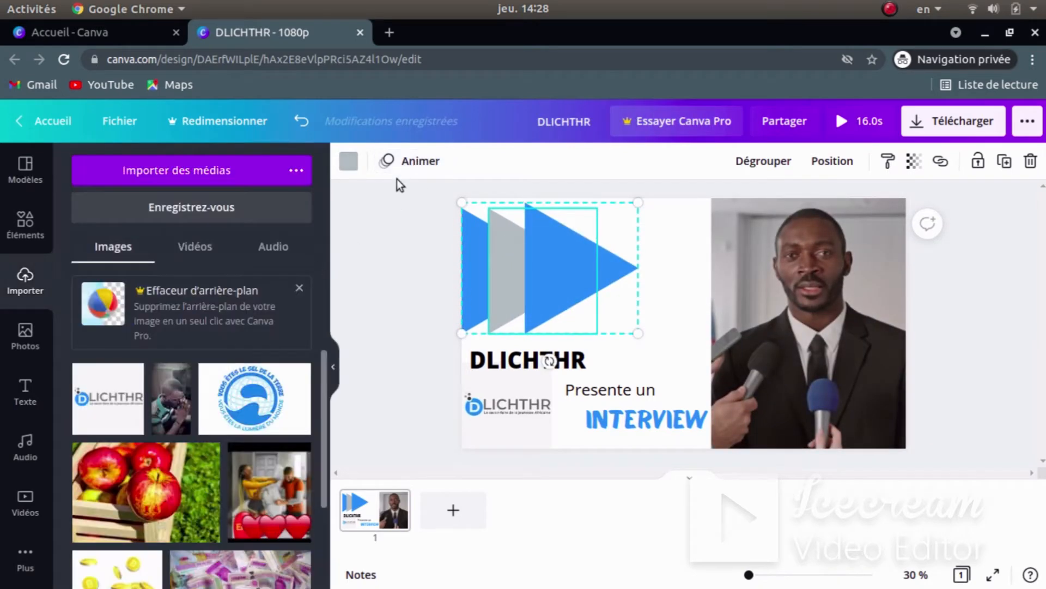
left_click(412, 162)
left_click(107, 348)
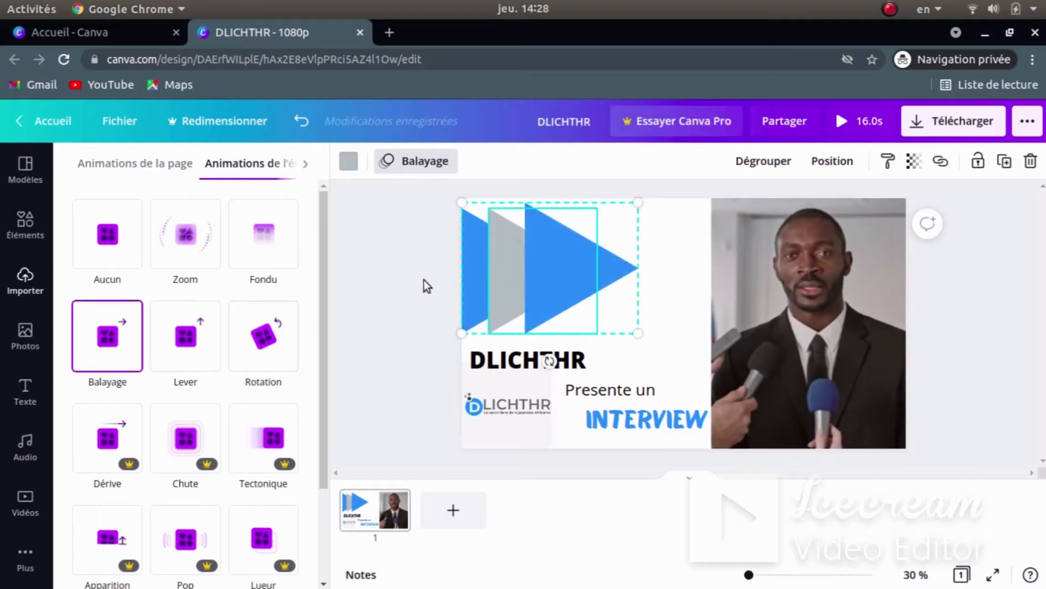
left_click(479, 246)
left_click(104, 355)
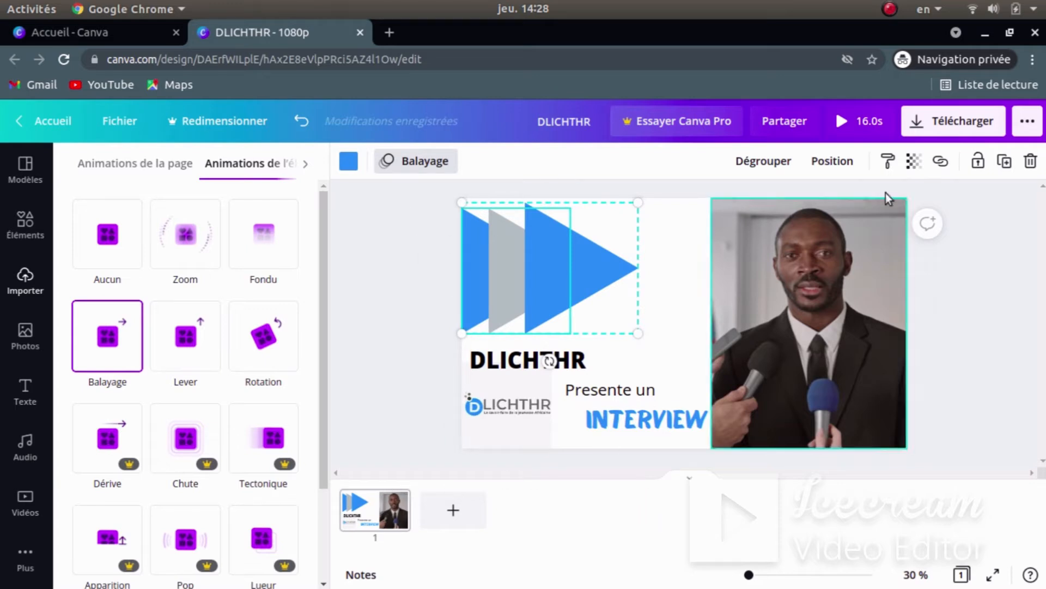
left_click(872, 120)
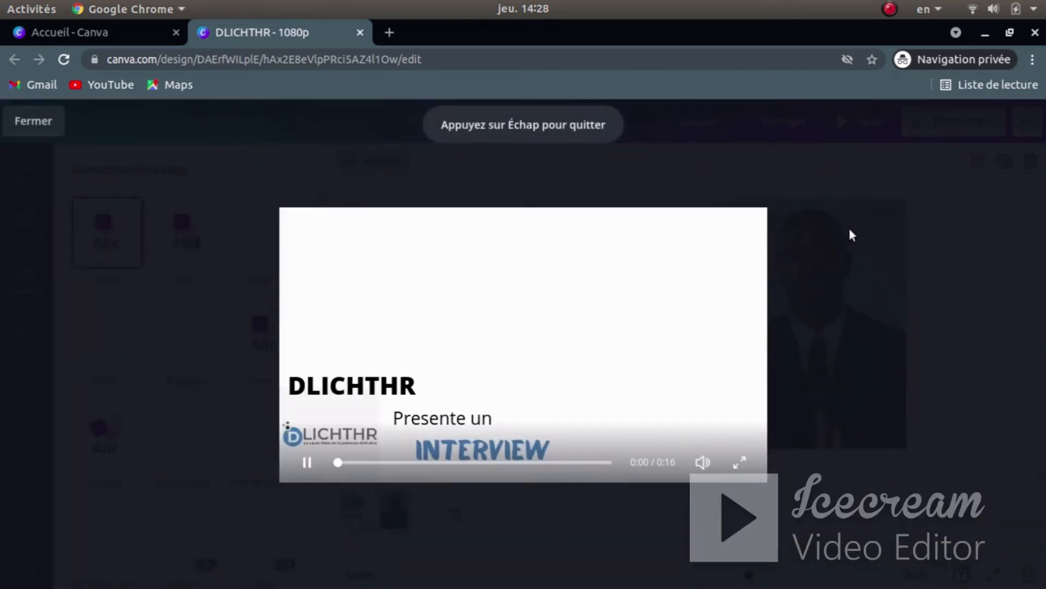
- Play the intro preview with a pause and resume, then close it
mouse_move(656, 326)
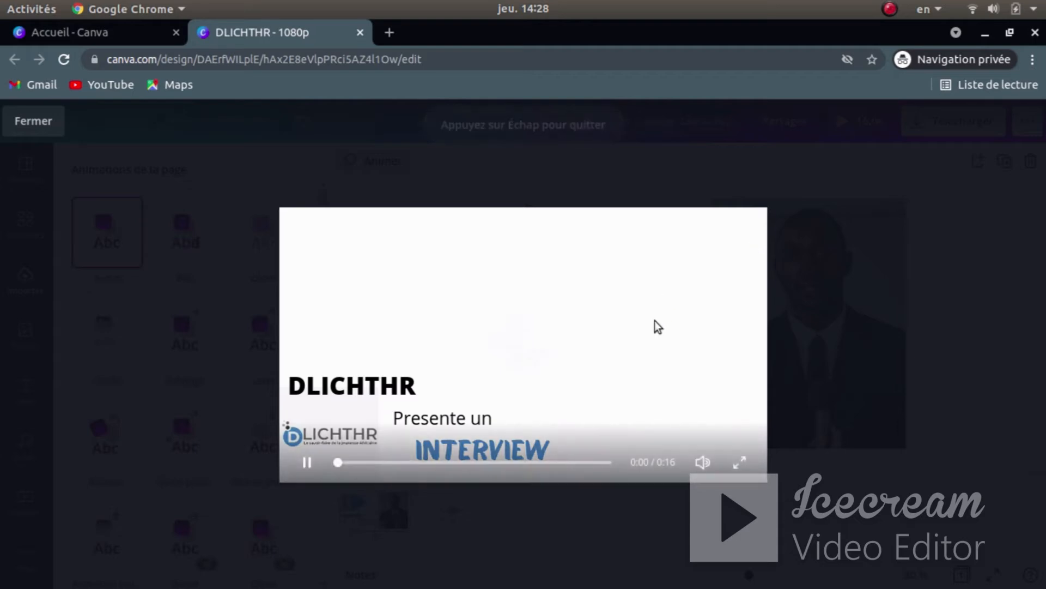
left_click(502, 333)
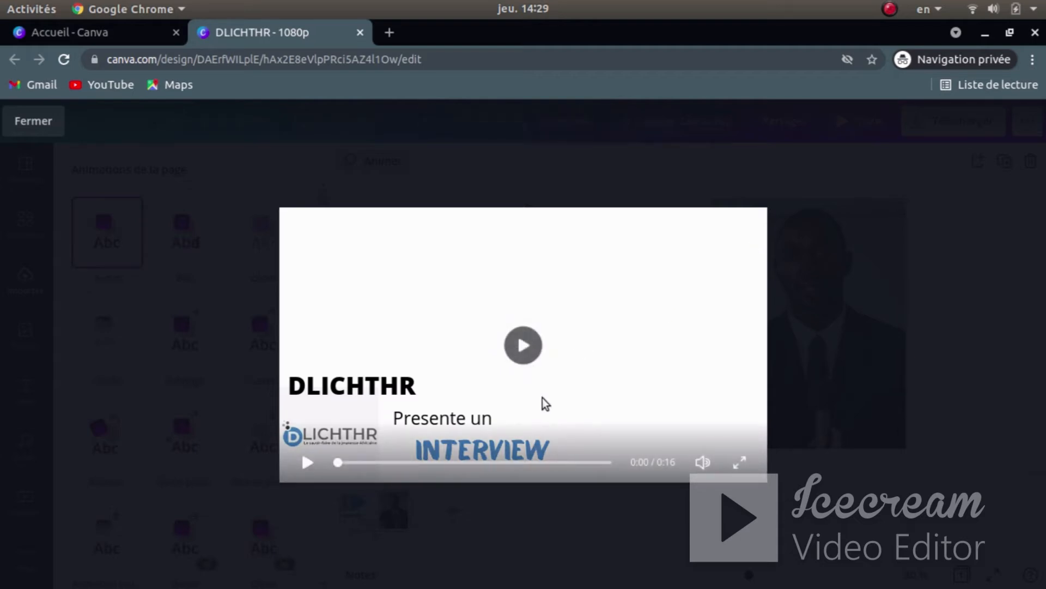
left_click(526, 344)
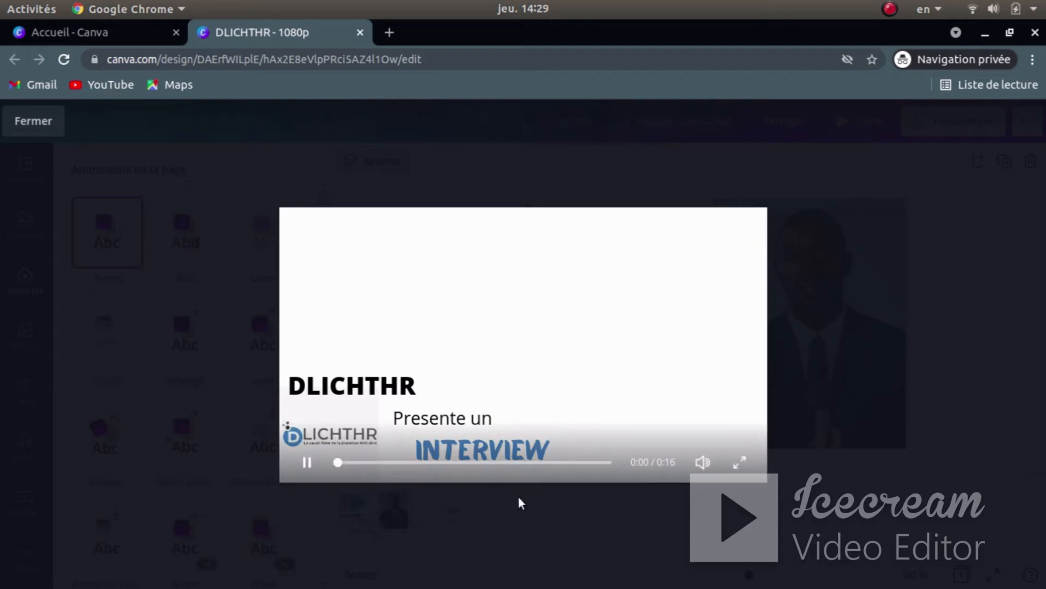
left_click(305, 464)
left_click(234, 341)
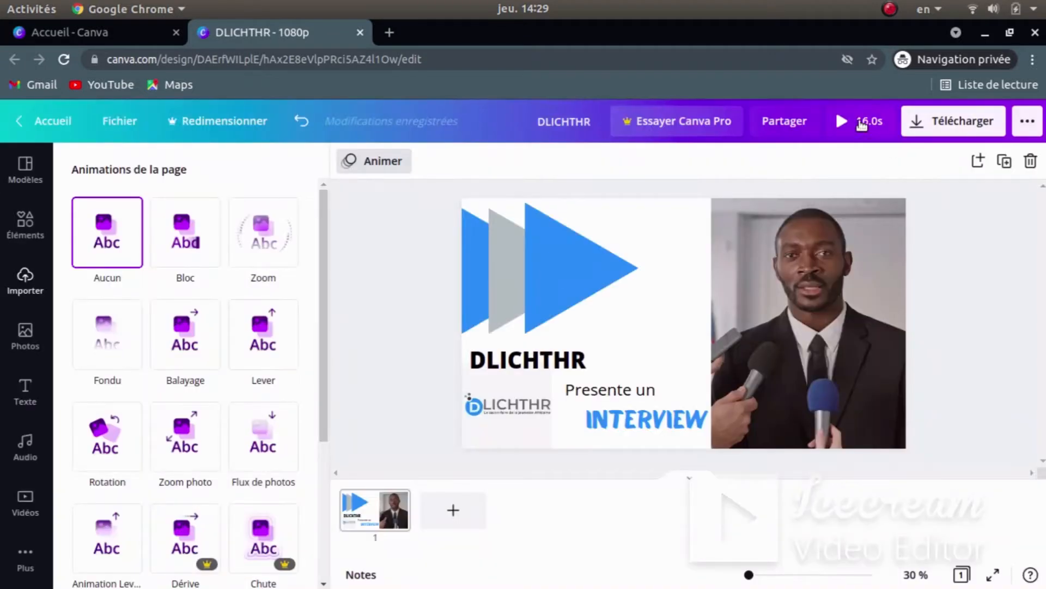
- Replay the preview, close it, and select the DLICHTHR title
left_click(861, 124)
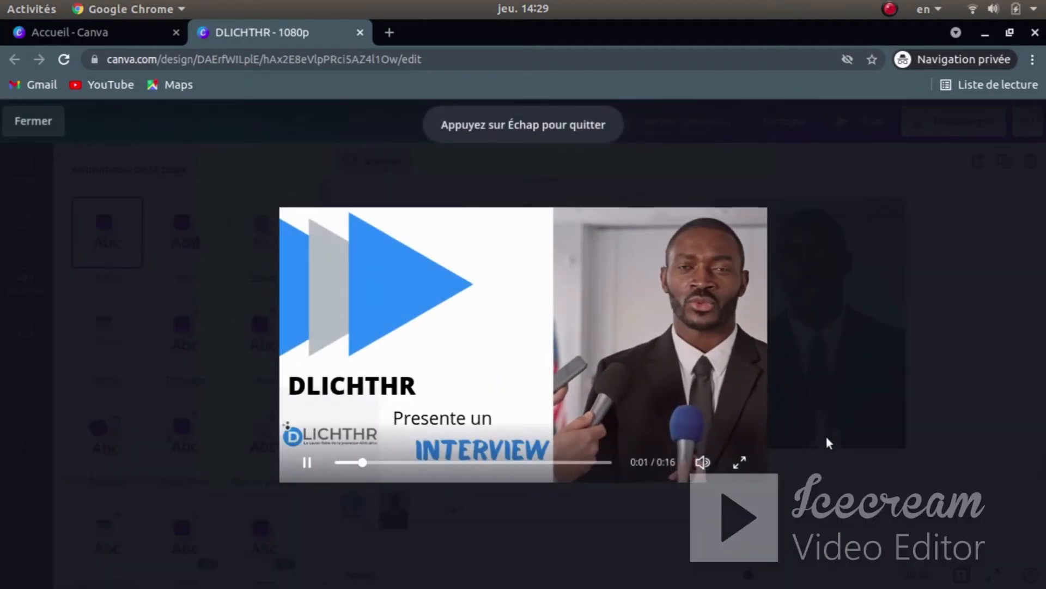
left_click(306, 462)
left_click(865, 200)
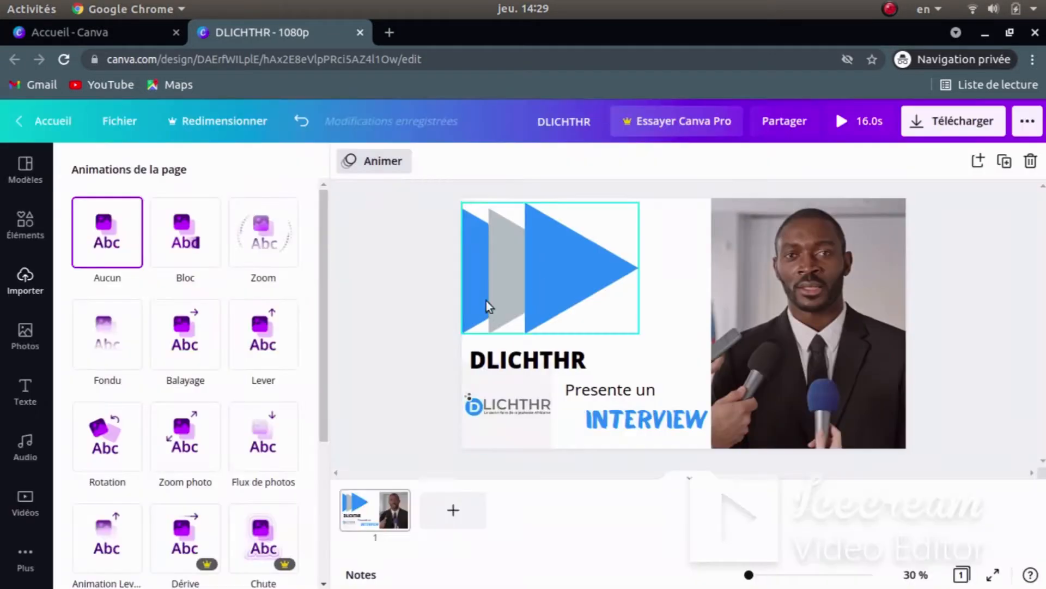
left_click(536, 359)
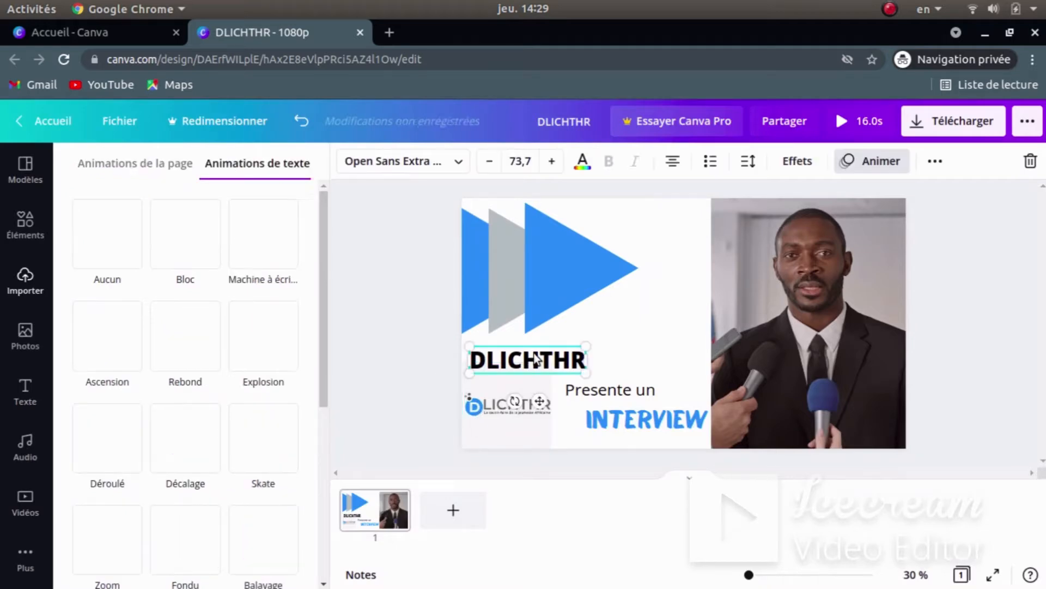
key("super")
- Play the Ajouter un titre.mp4 reference intro in GNOME Videos
left_click(720, 452)
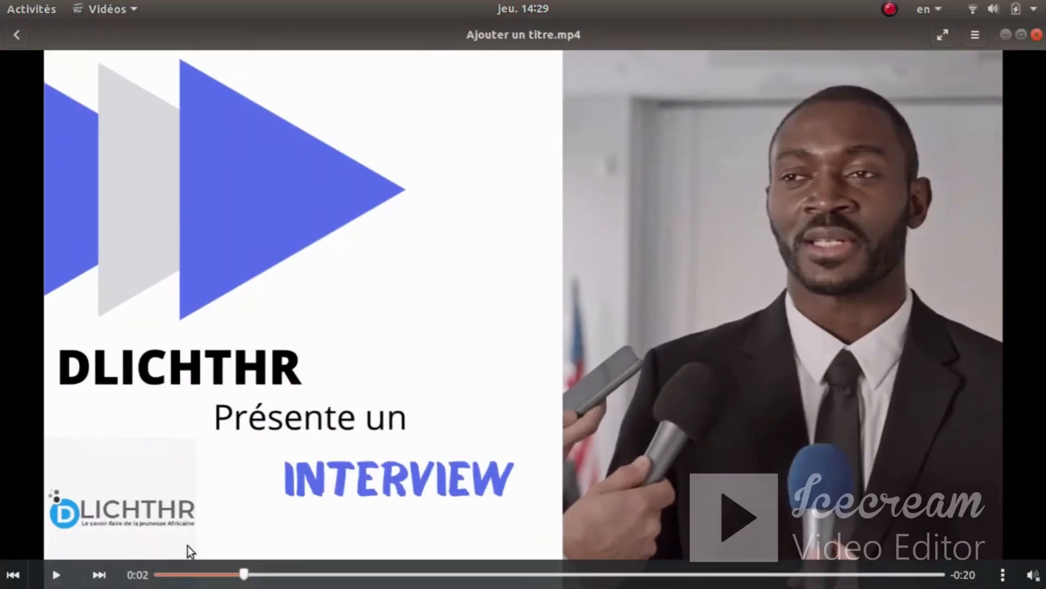
left_click(55, 575)
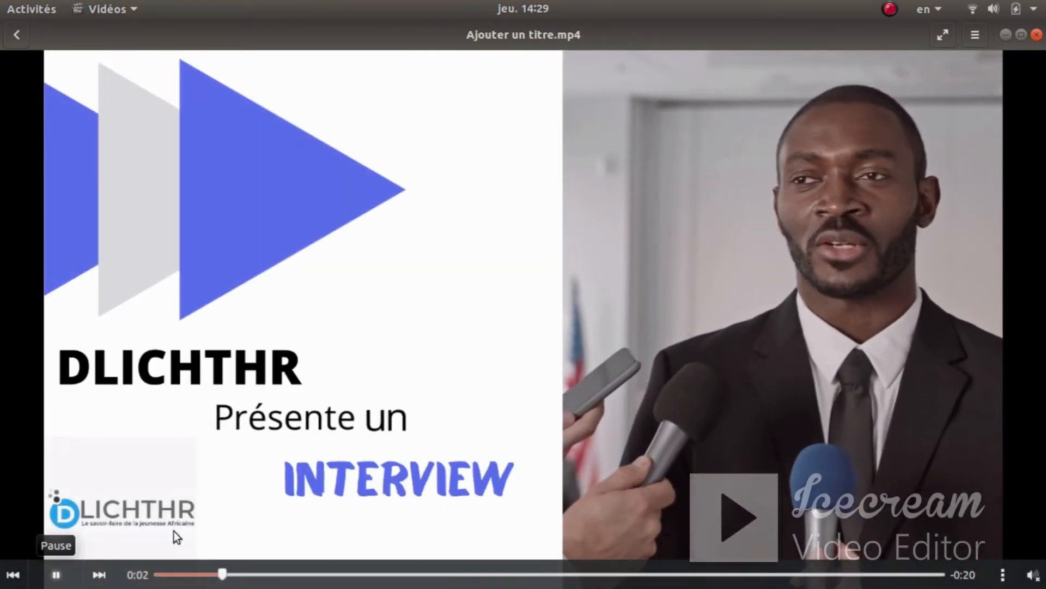
key("super")
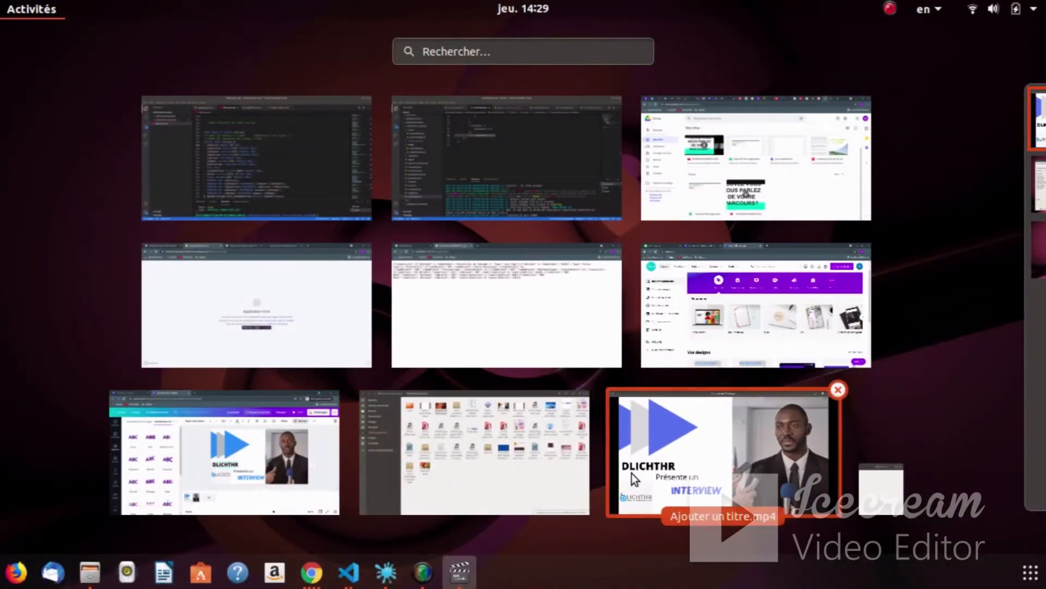
- Rewind the reference video to 0:00, replay it, then return to Canva in Chrome
left_click(632, 473)
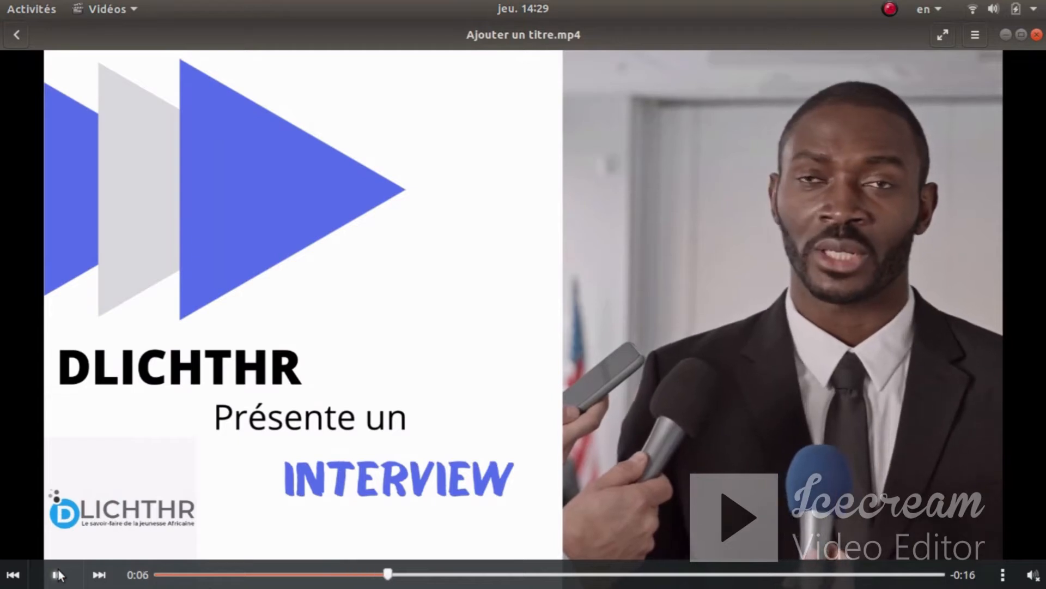
key("space")
left_click_drag(396, 575, 119, 580)
left_click(56, 574)
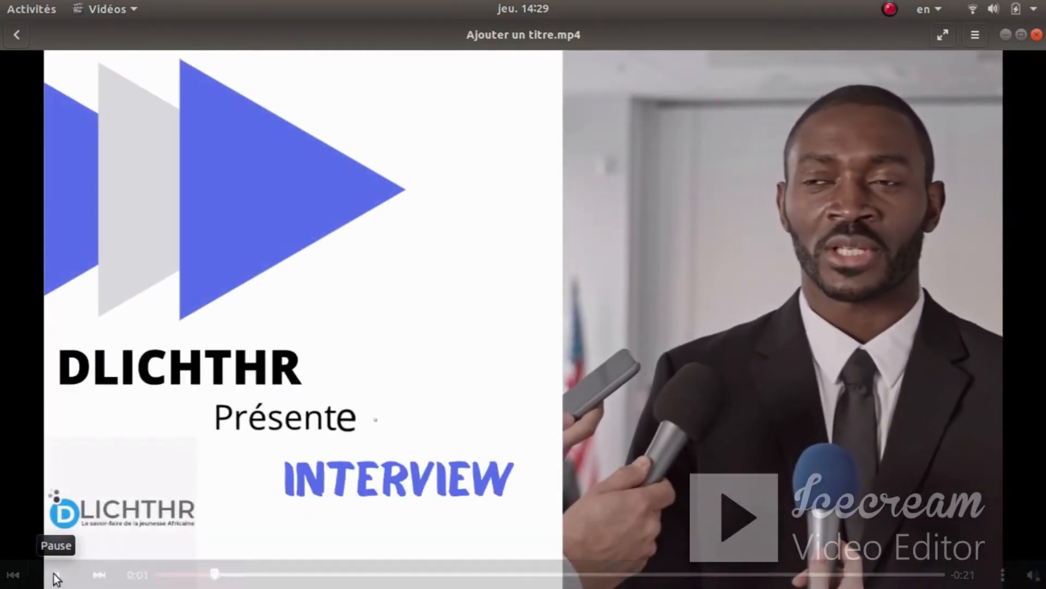
key("super")
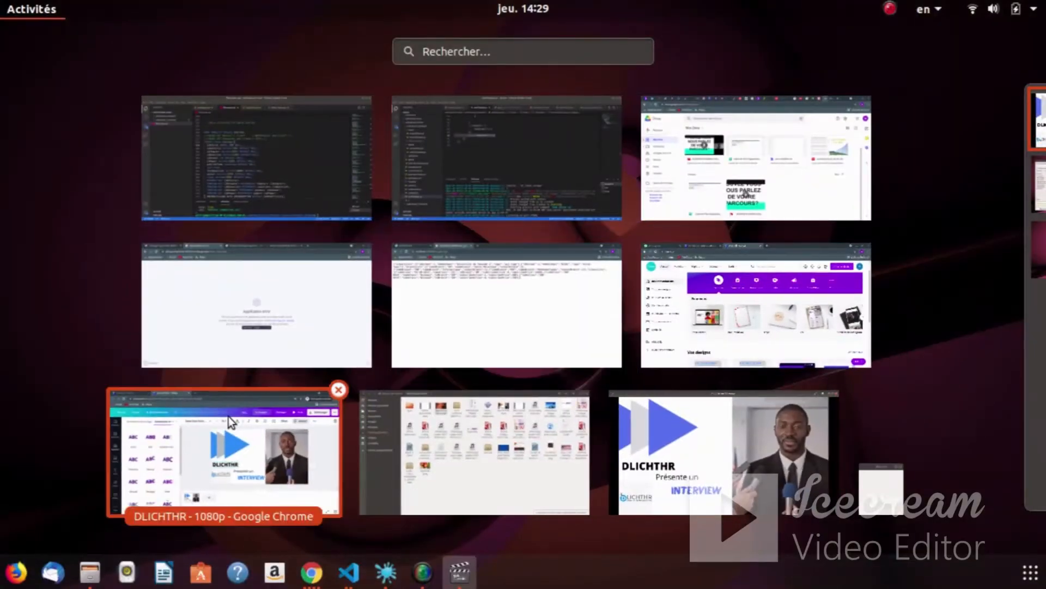
left_click(250, 413)
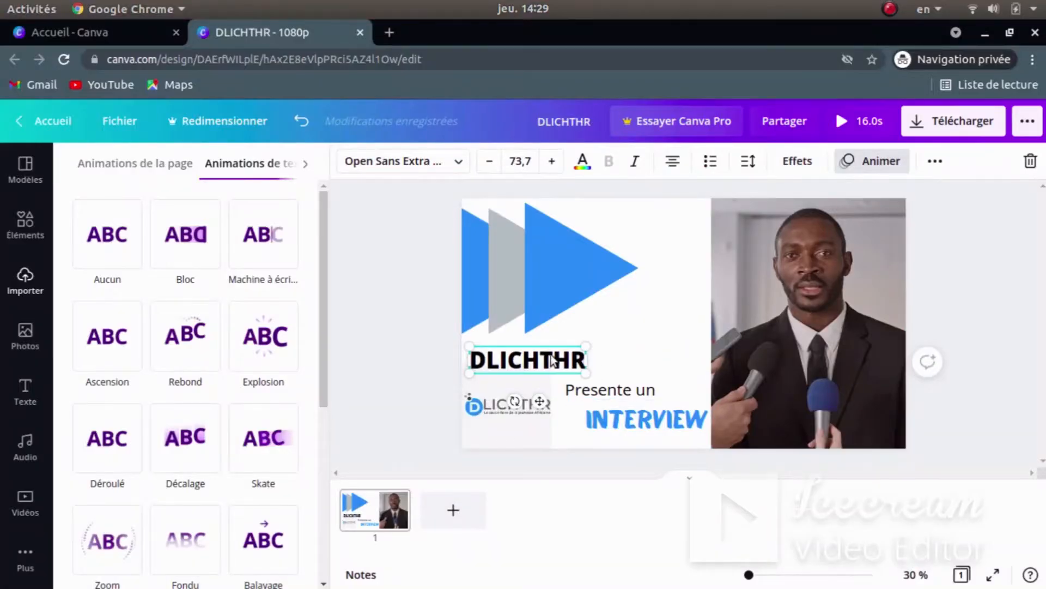
- Give the DLICHTHR title the Bloc text animation
left_click(523, 358)
left_click(887, 159)
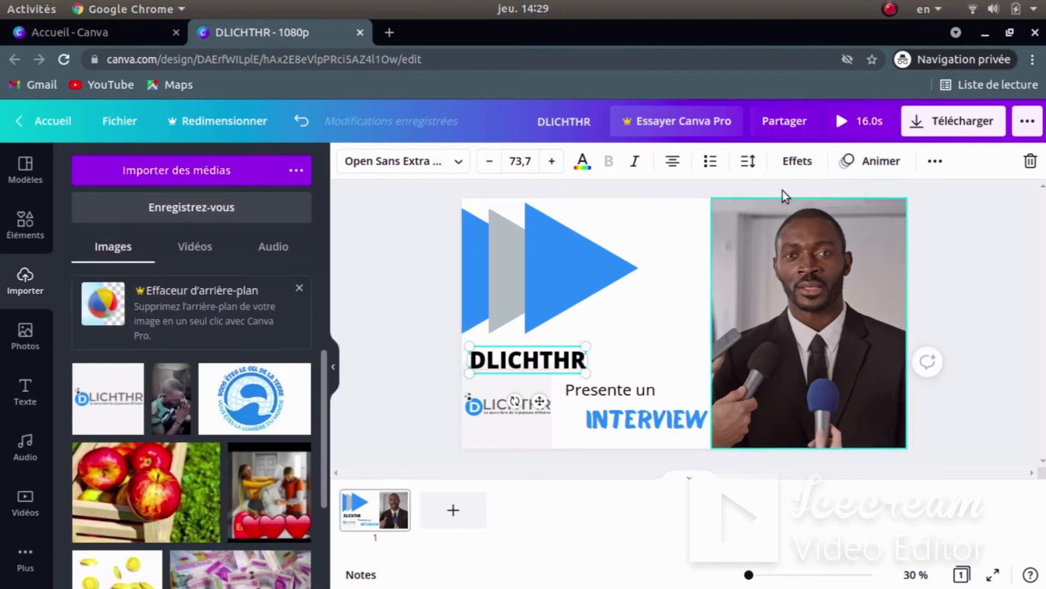
left_click(858, 163)
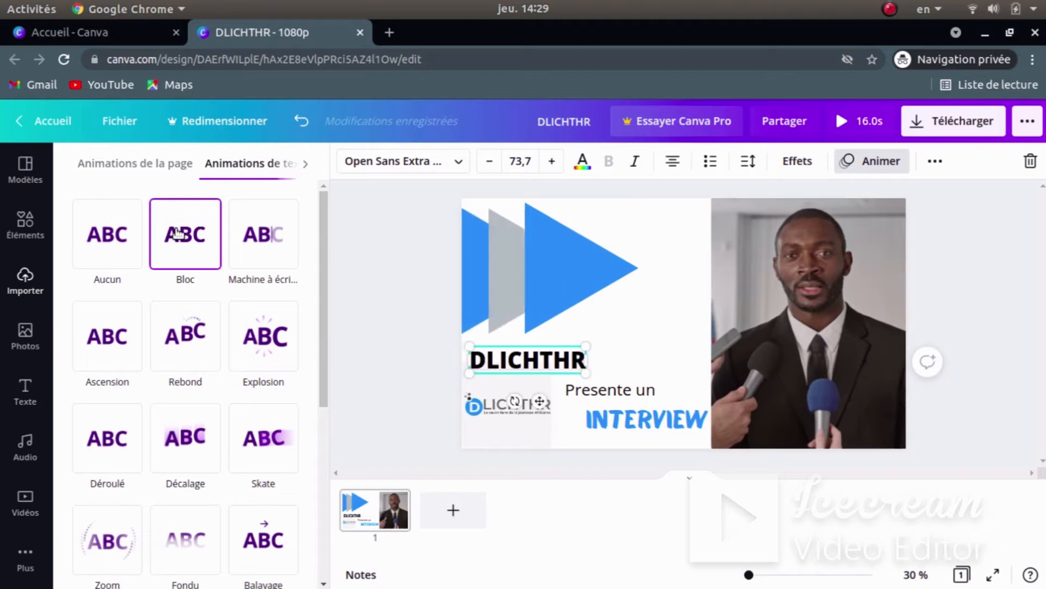
left_click(176, 233)
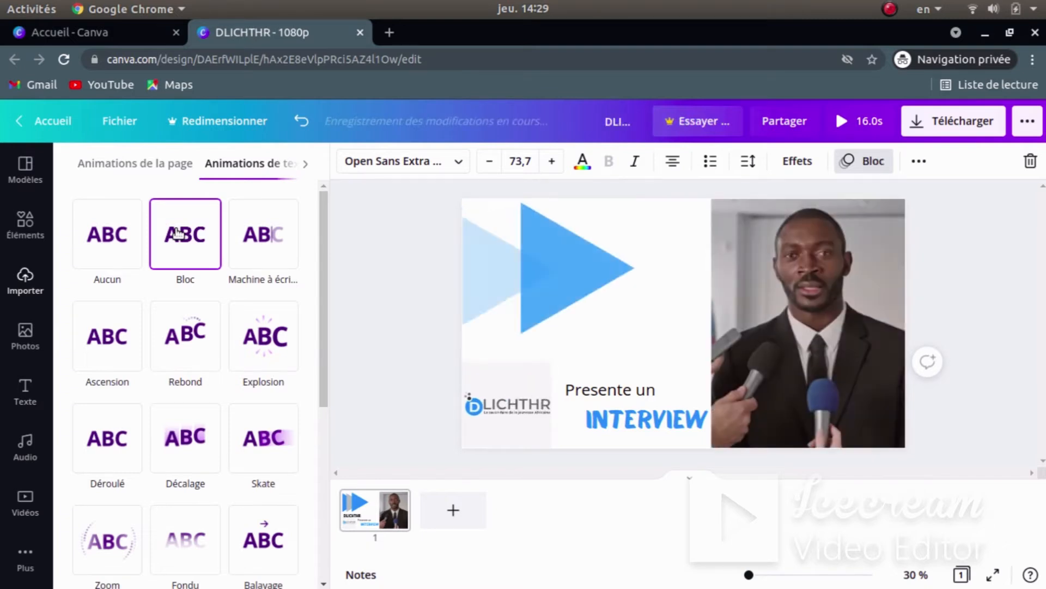
- Give the INTERVIEW text the Bloc text animation
left_click(629, 420)
left_click(872, 165)
left_click(872, 165)
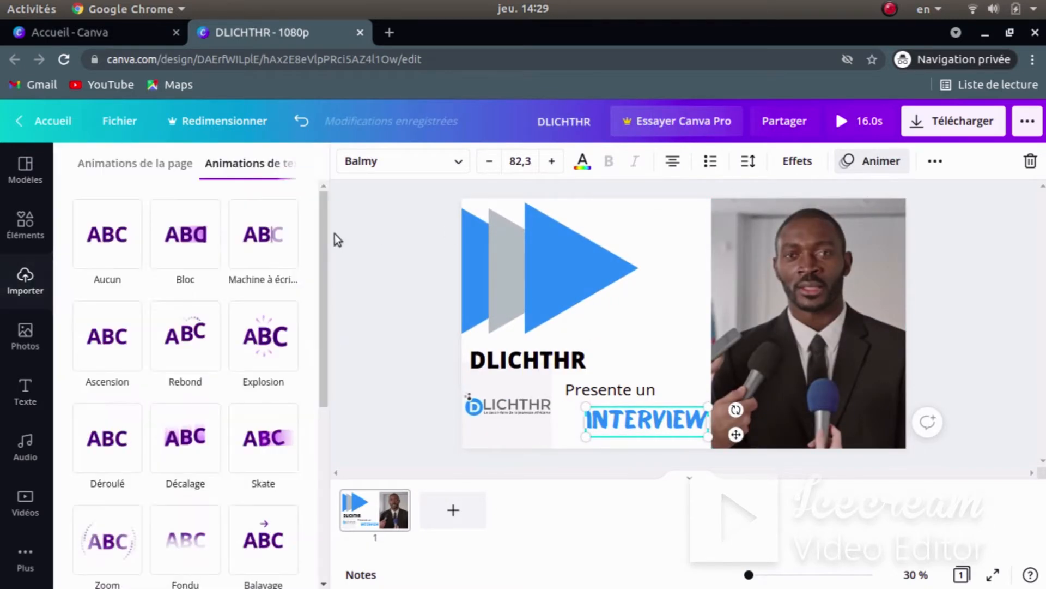
left_click(187, 235)
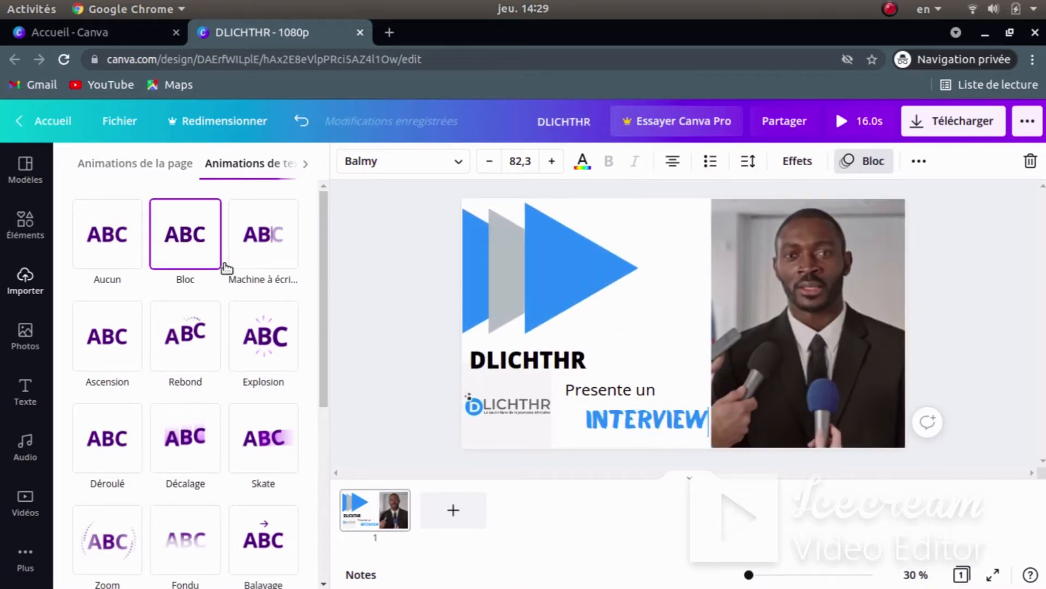
- Try Rebond on 'Présente un', then apply the Explosion animation instead
left_click(607, 398)
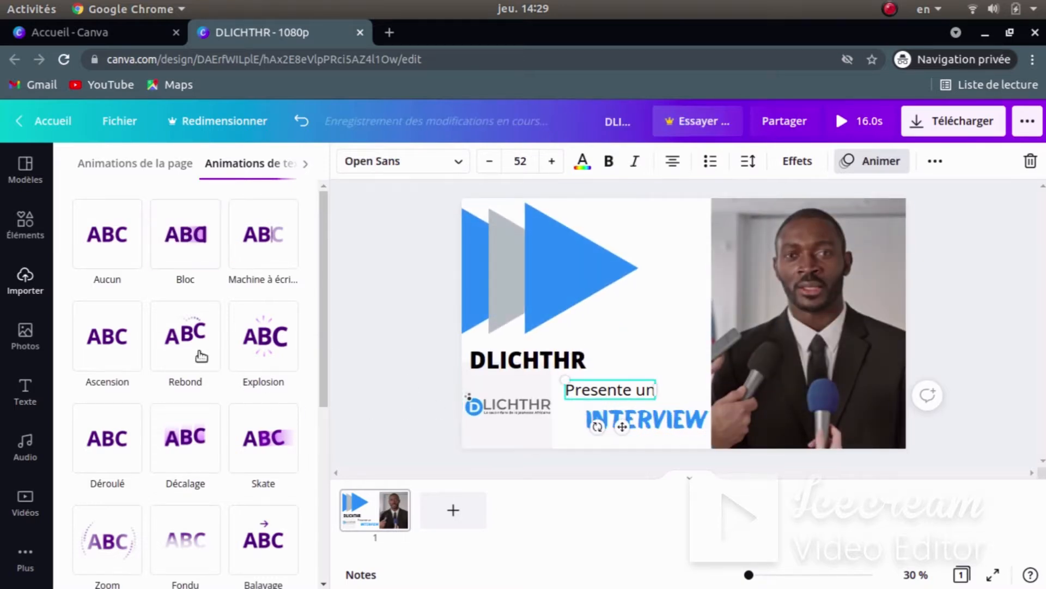
left_click(197, 349)
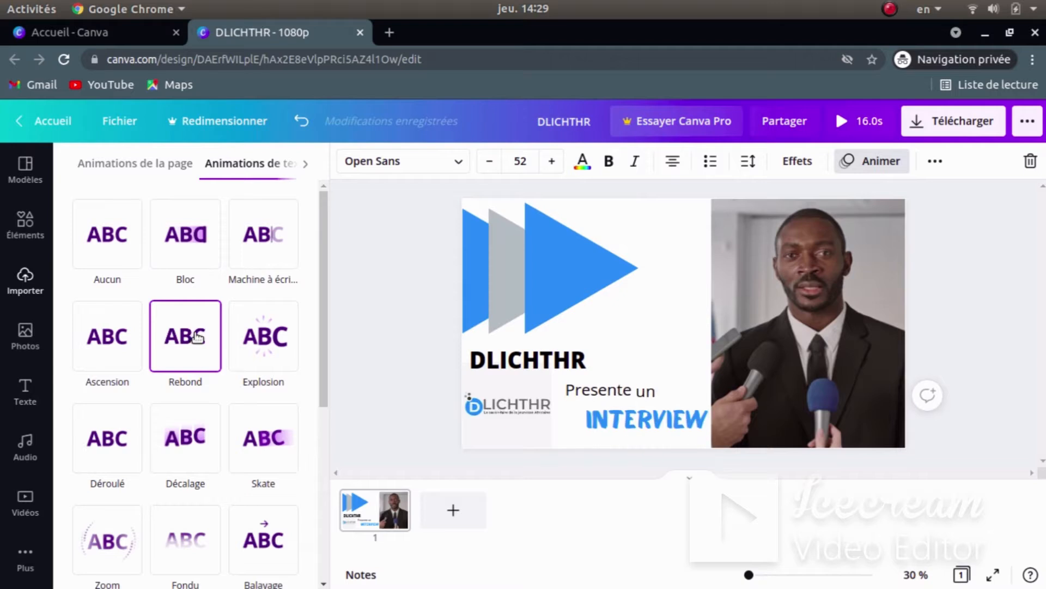
left_click(264, 360)
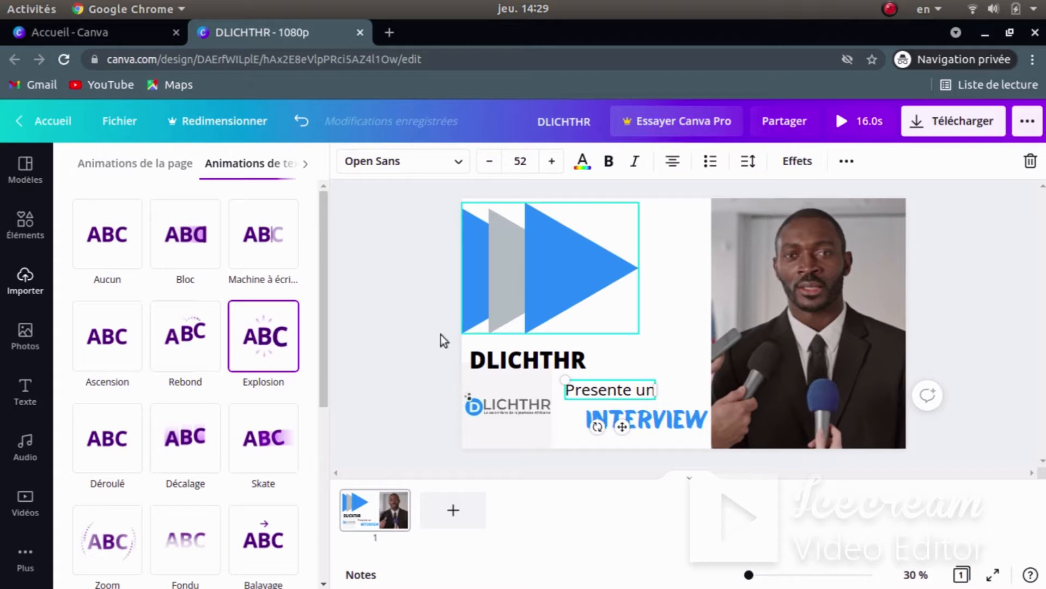
left_click(418, 286)
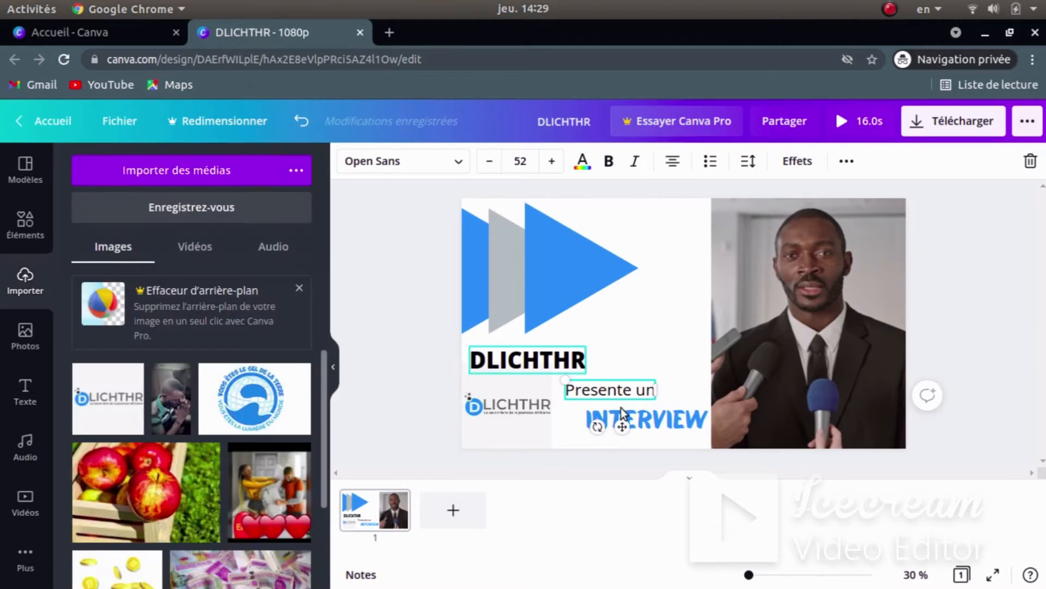
- Preview the 16.0s intro and pause it at 0:04 with all texts showing
left_click(850, 124)
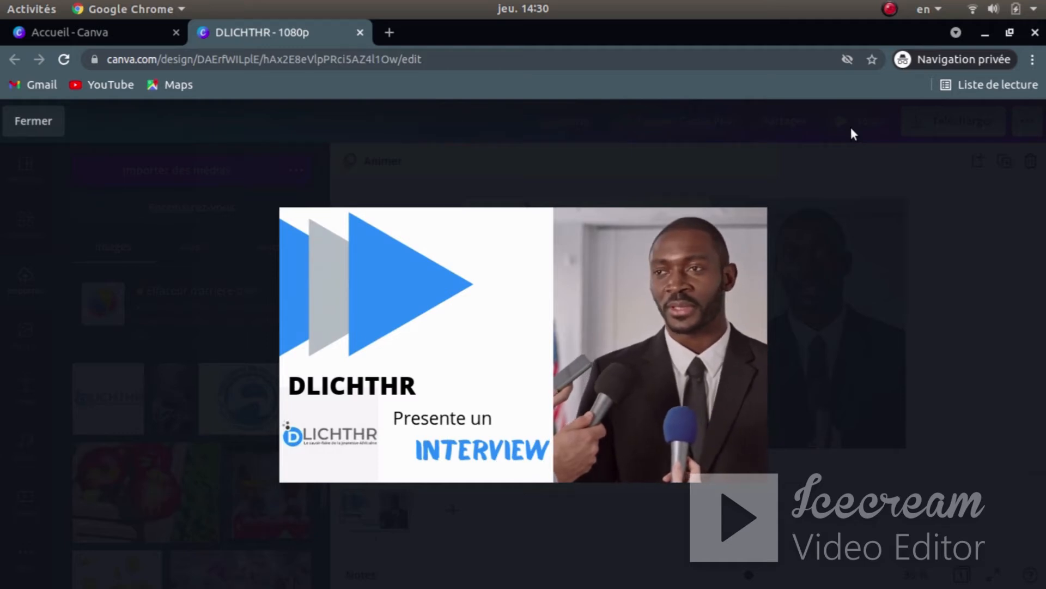
left_click(525, 345)
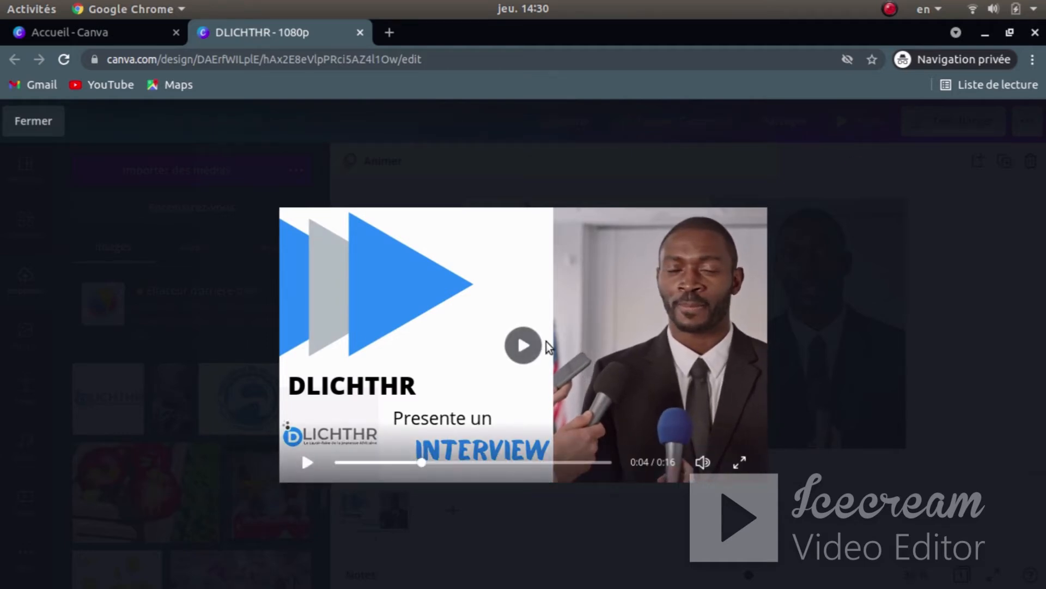
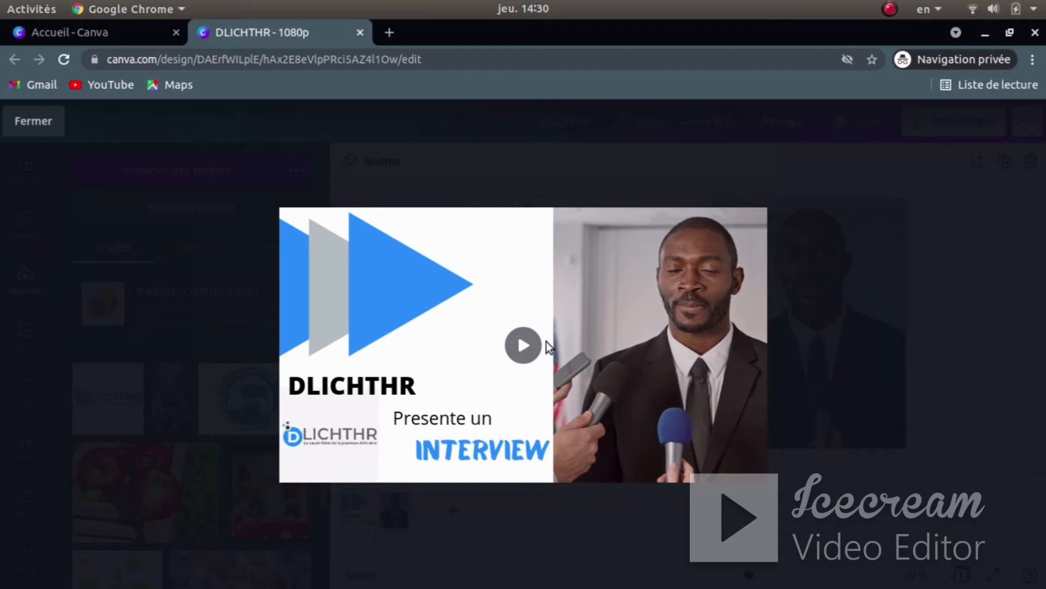
- Close the intro preview and return to editing the DLICHTHR interview design
left_click(848, 291)
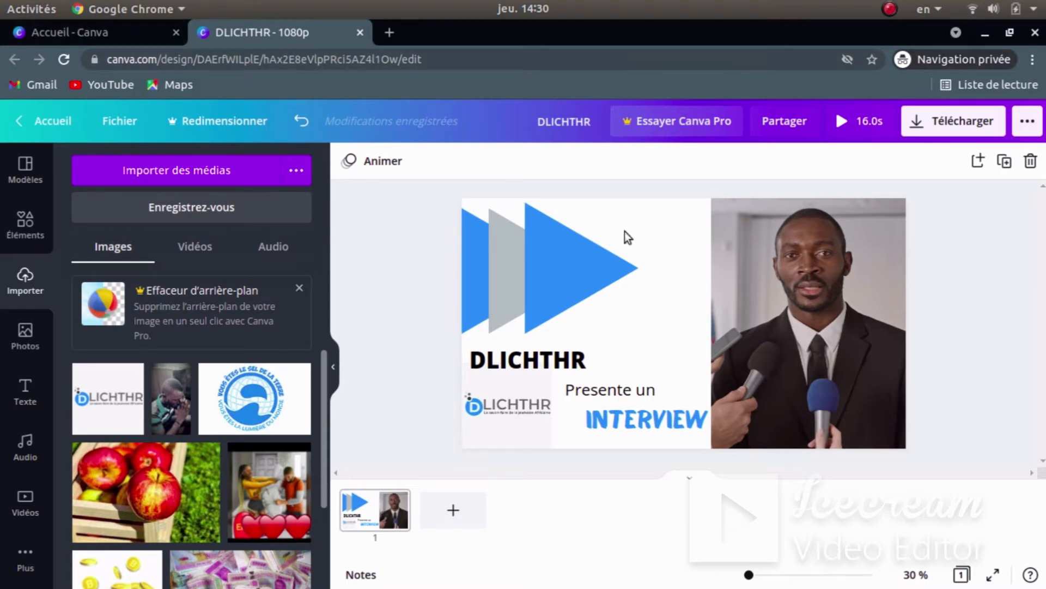
- Play Outro-DLICHTHR.mp4 from the Téléchargements folder in the file browser
key("super")
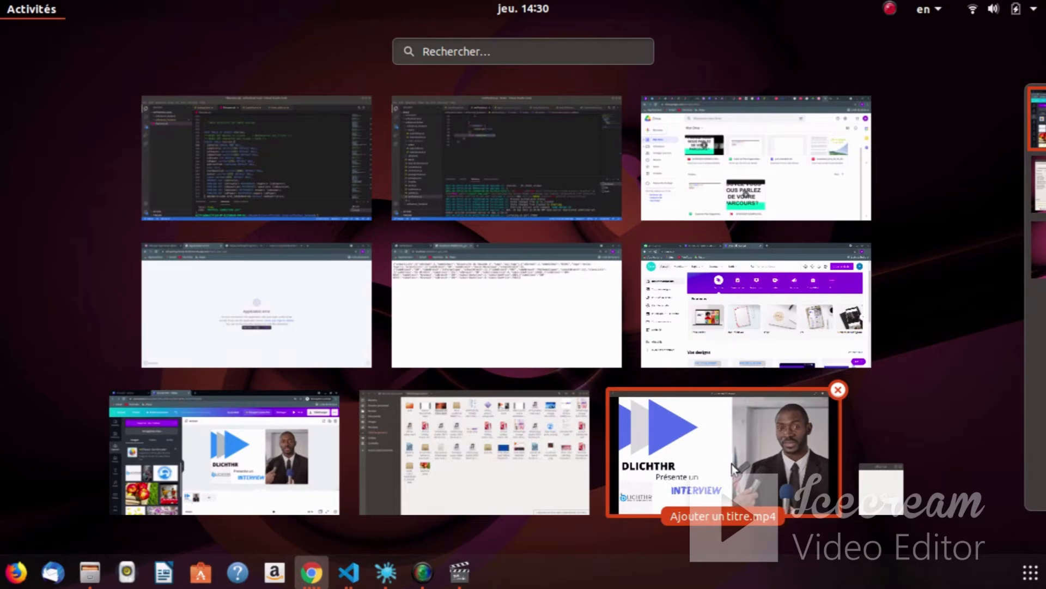
left_click(506, 455)
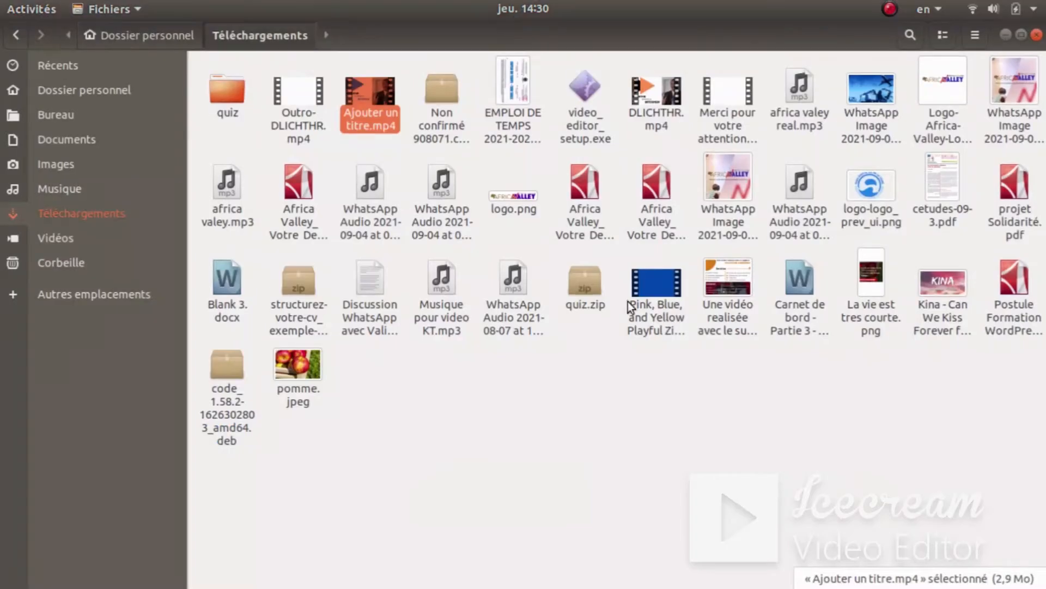
double_click(300, 81)
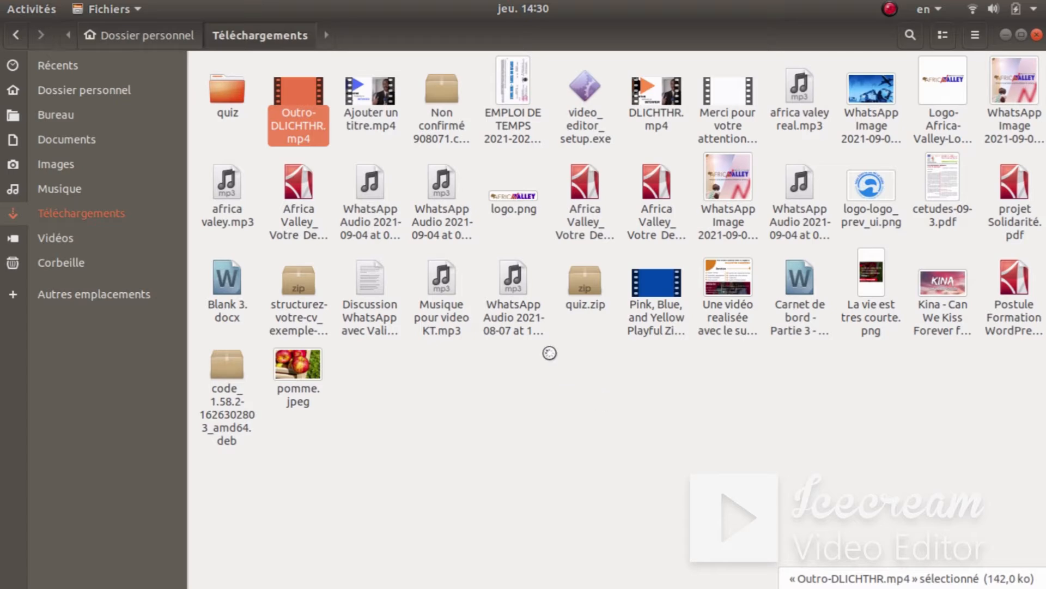
key("super")
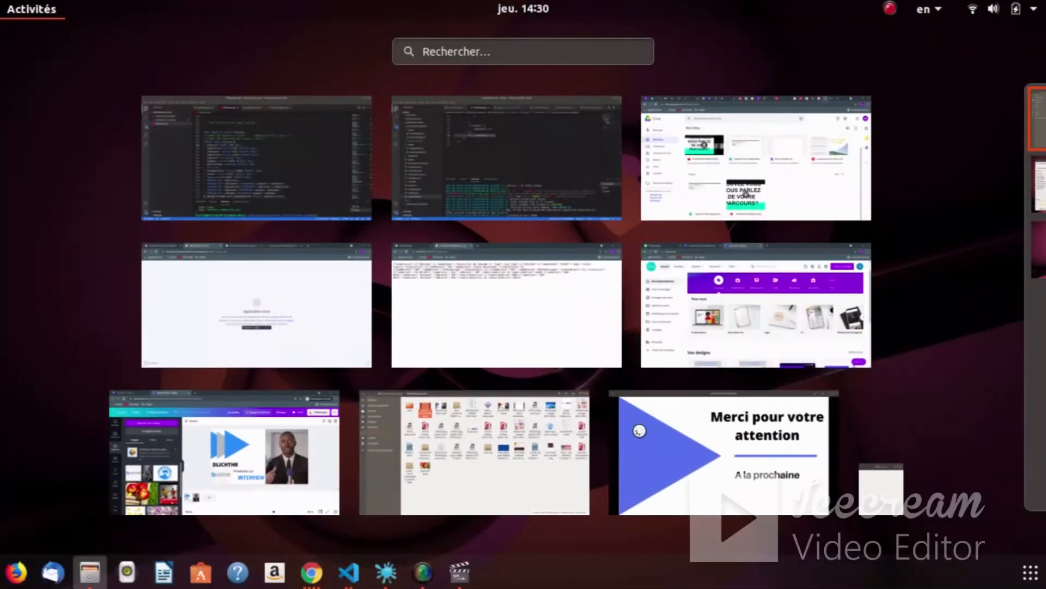
- Pause the outro clip on 'Merci pour votre attention' in Vidéos, then go back to Chrome
left_click(720, 452)
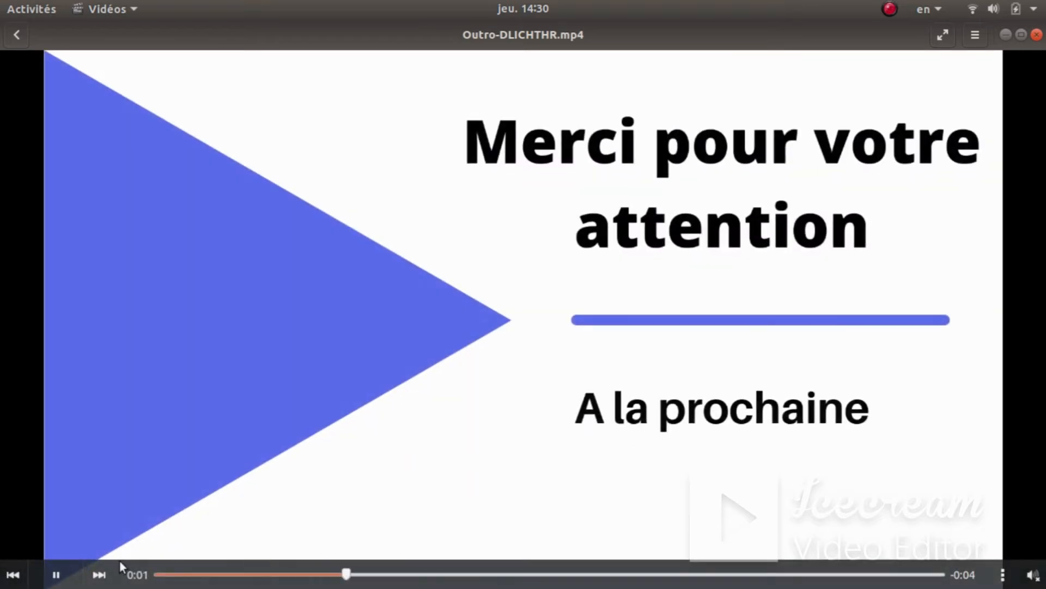
left_click(60, 577)
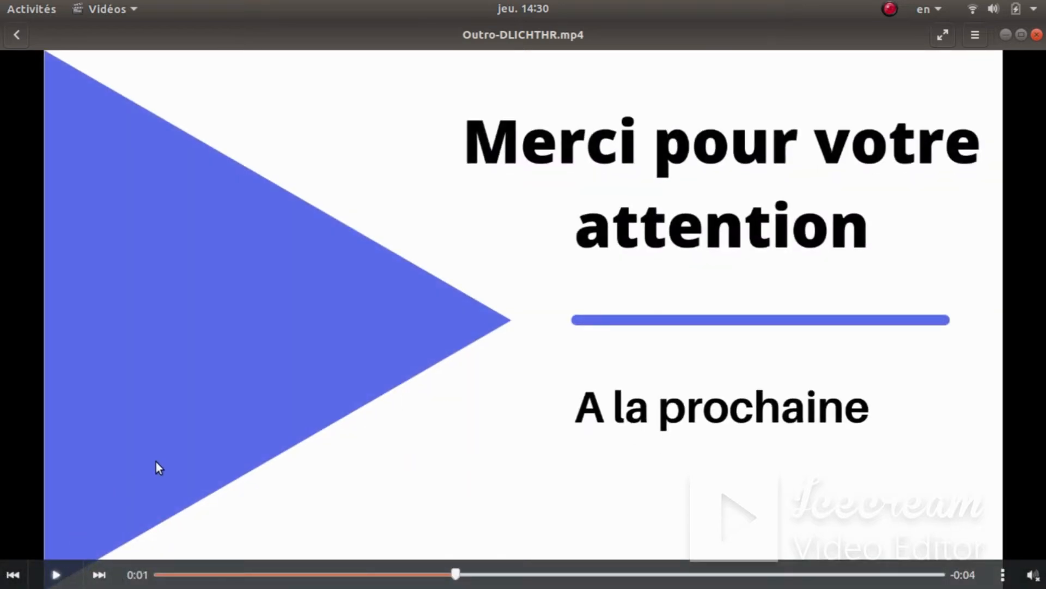
key("super")
left_click(253, 460)
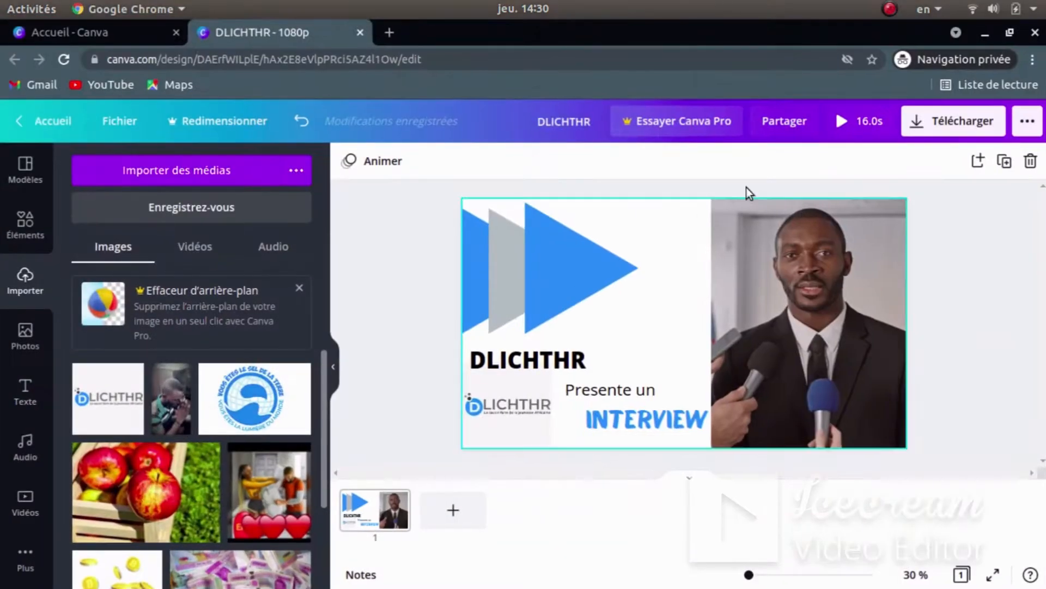
- From the Canva home page, search OUTRO and create a new Outro YouTube design
left_click(90, 33)
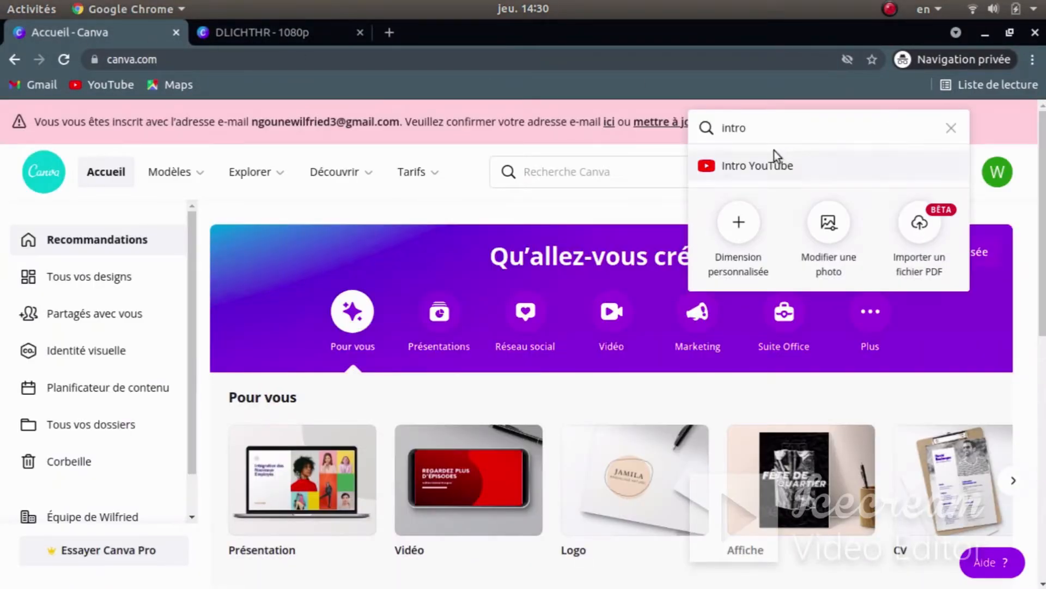
key("BackSpace")
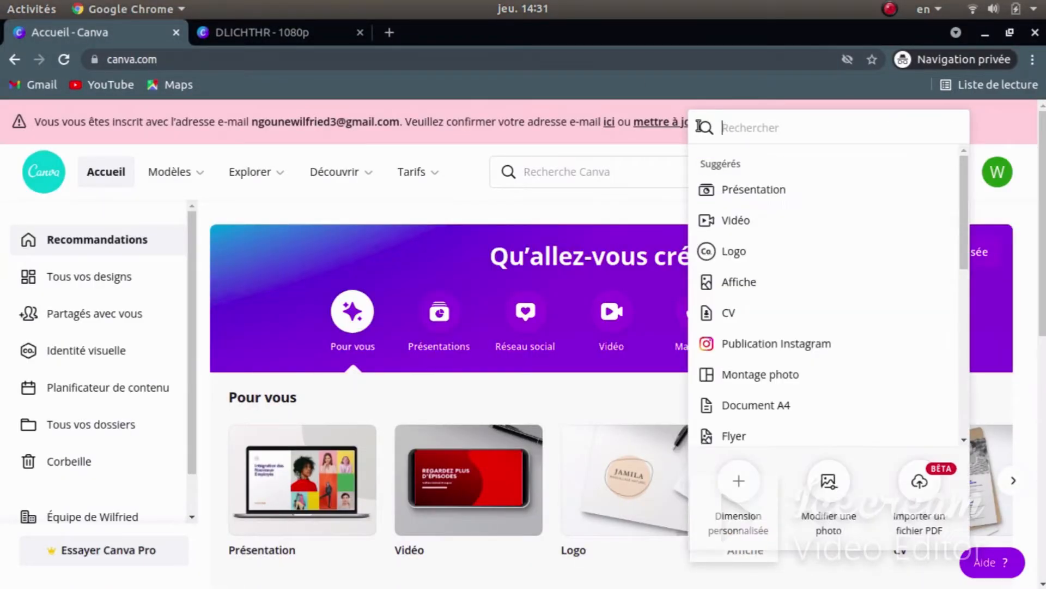
left_click(499, 207)
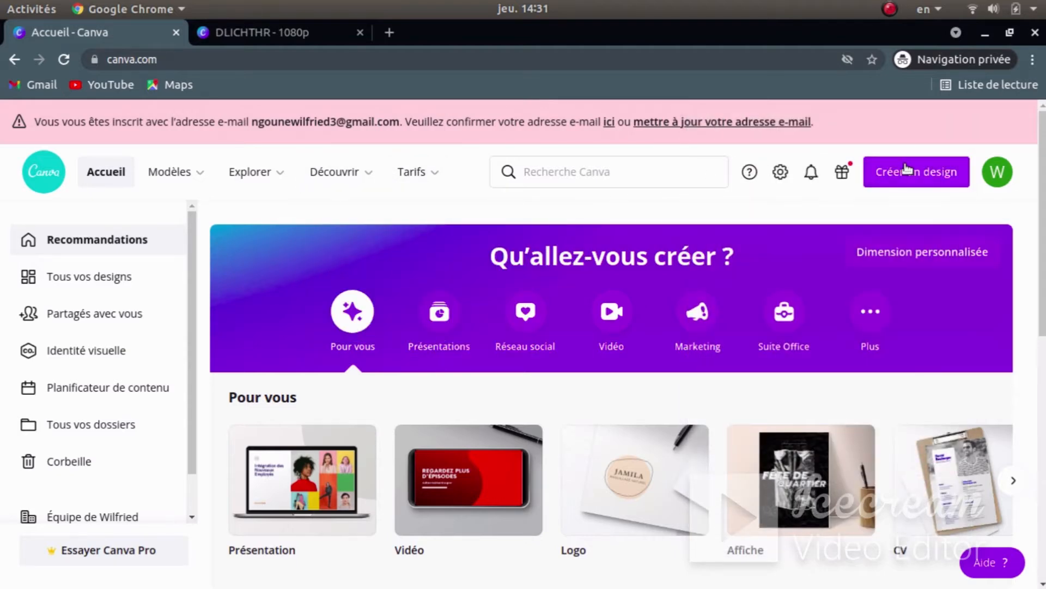
left_click(906, 169)
type("OUT")
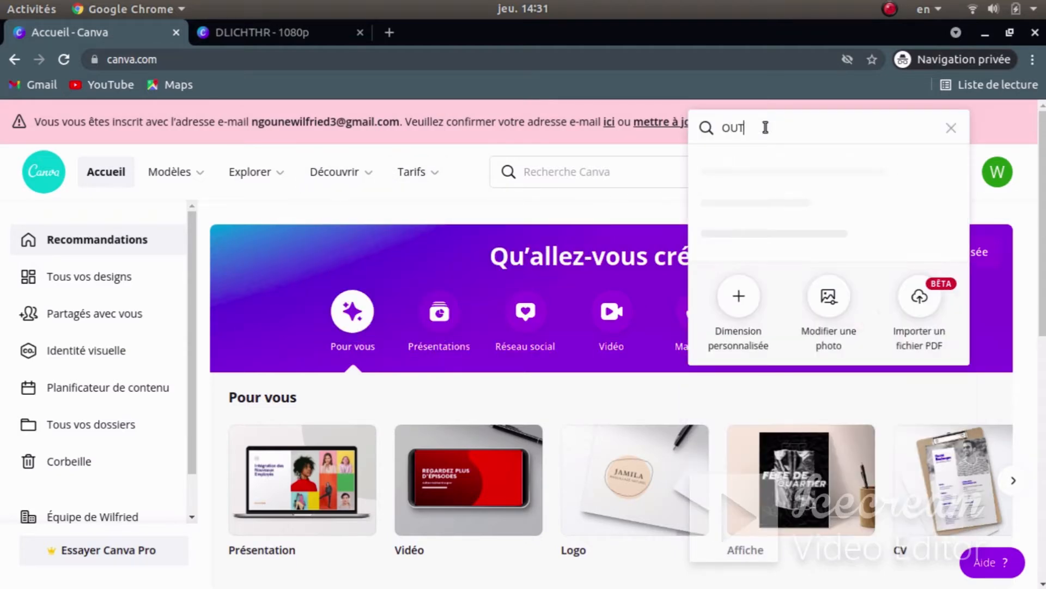
type("RO")
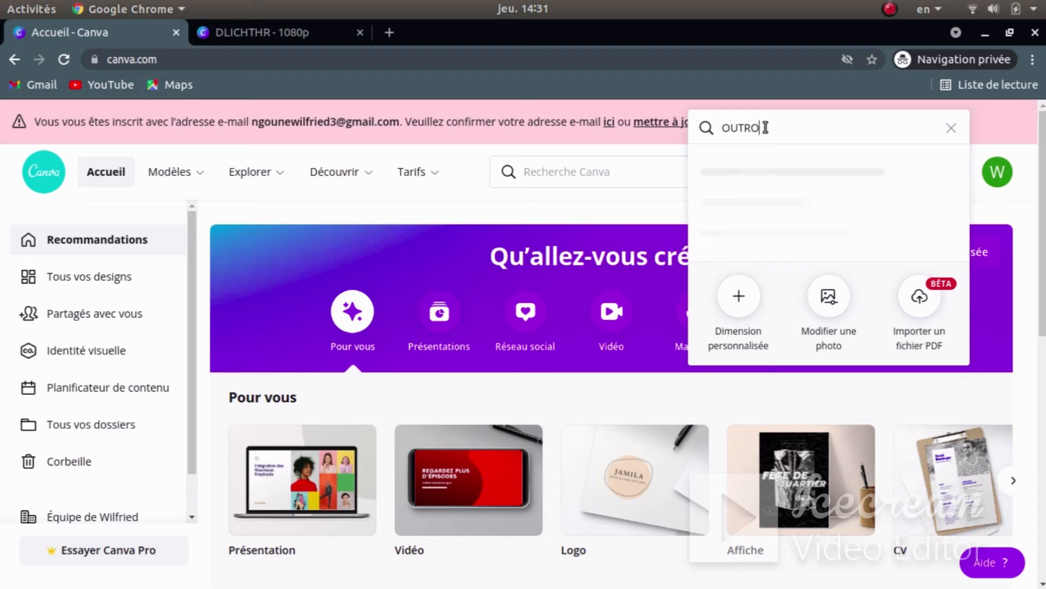
left_click(785, 169)
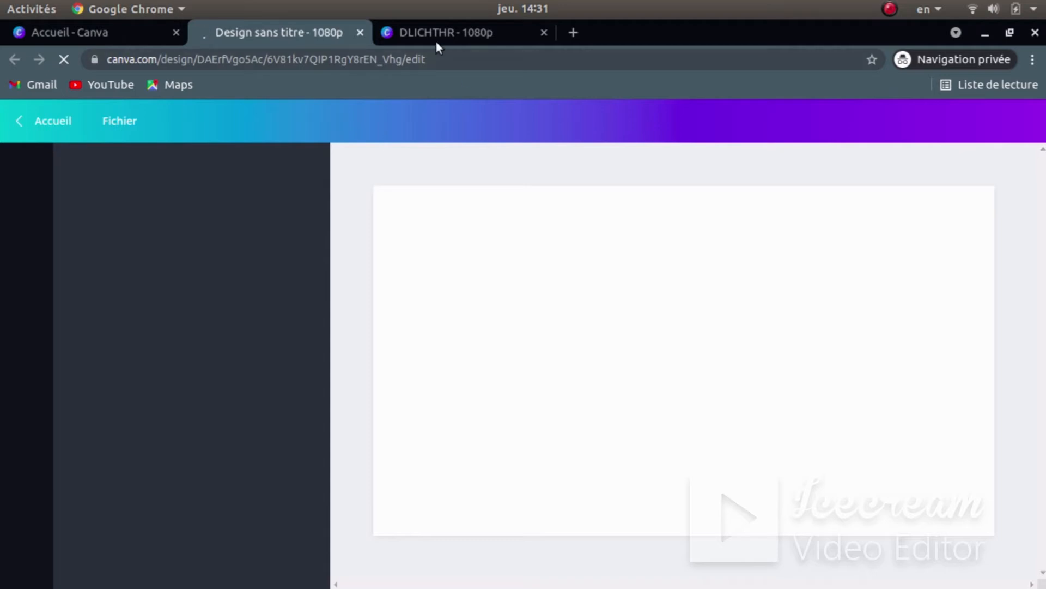
- Go to the new 'Design sans titre' tab and dismiss the video editor beta prompt
left_click(436, 34)
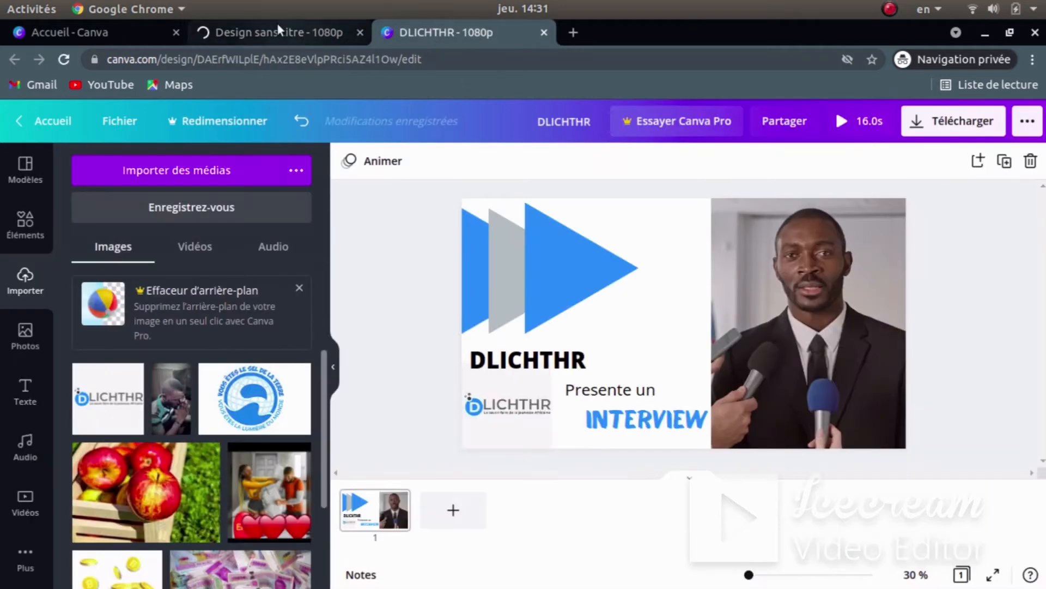
left_click(278, 27)
left_click(761, 126)
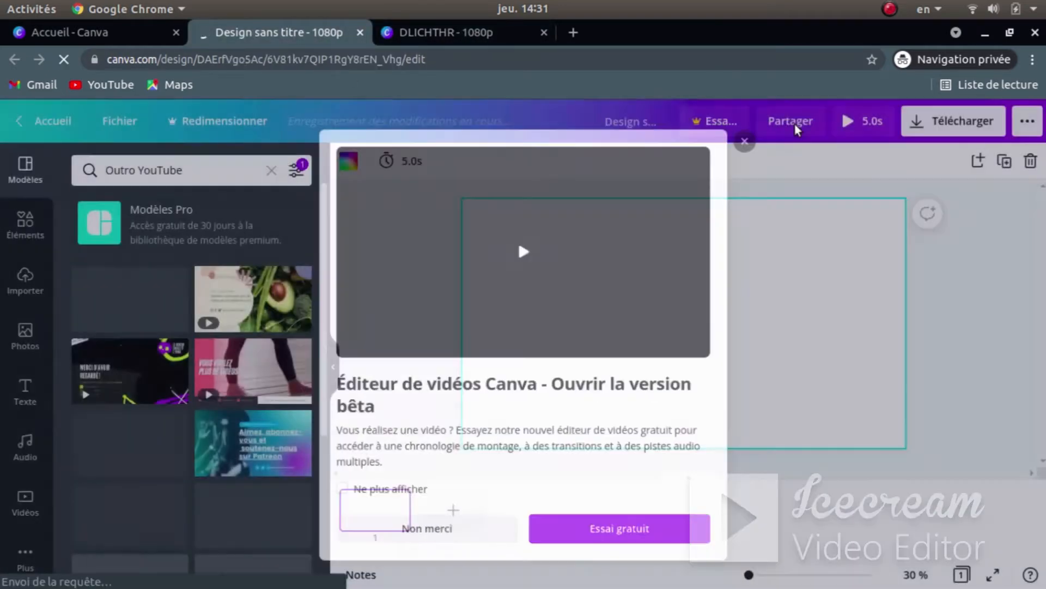
key("super")
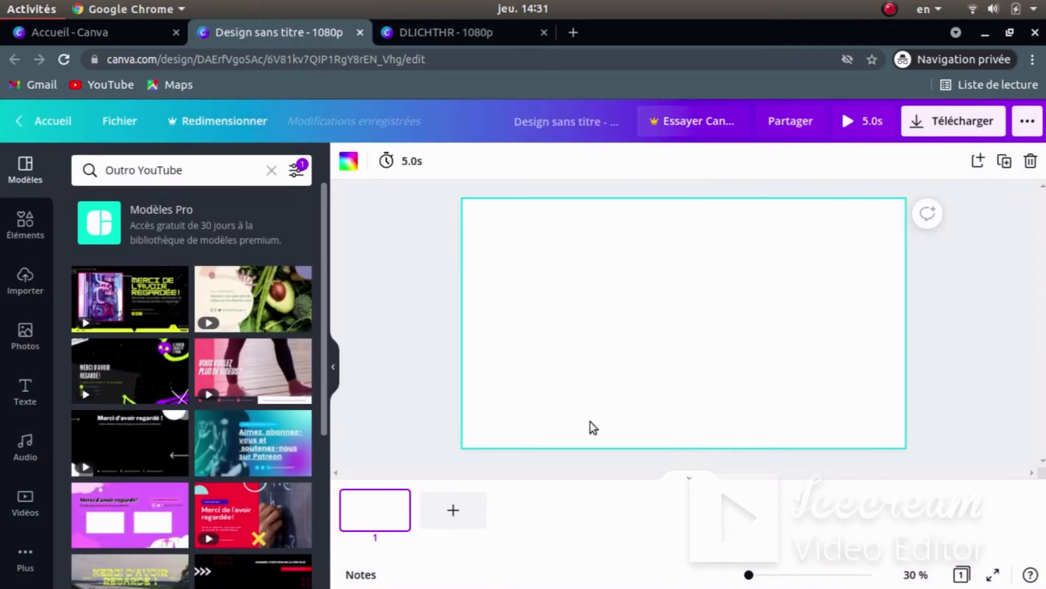
- After checking the reference clip, add a triangle from Éléments and rotate it to point right
left_click(668, 438)
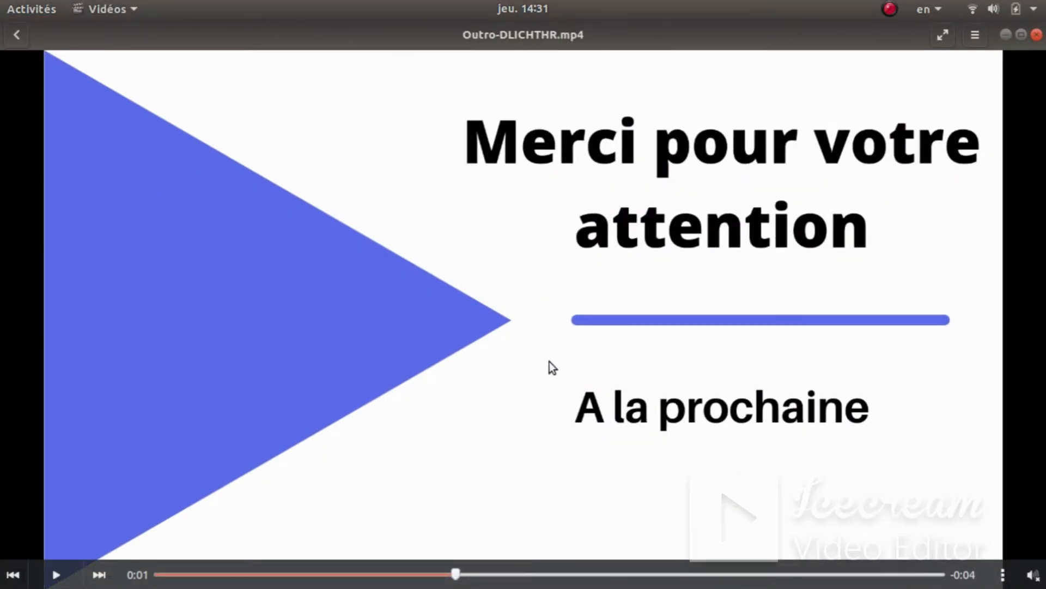
key("super")
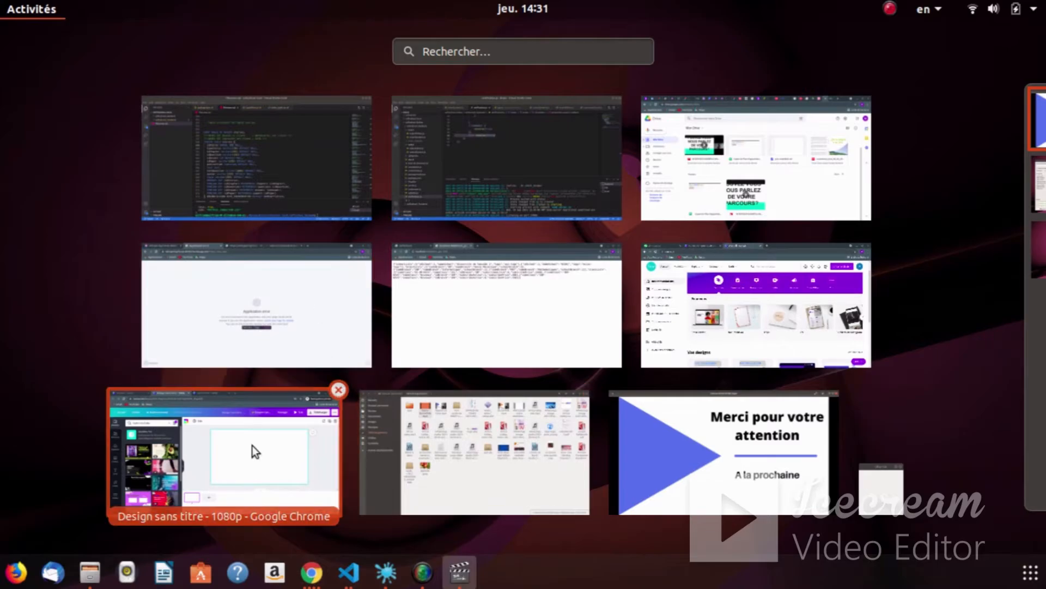
left_click(253, 446)
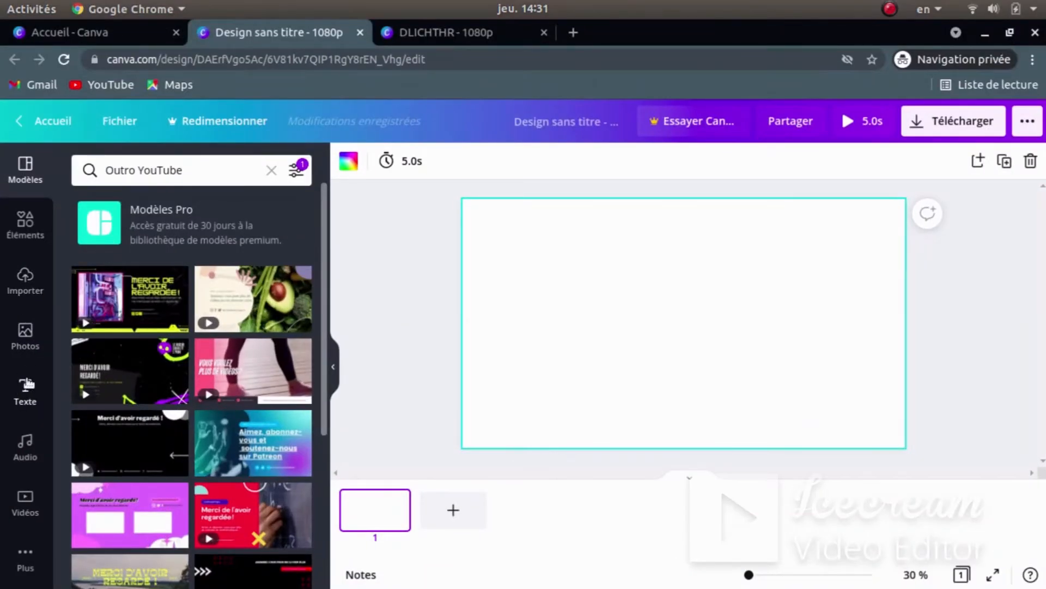
left_click(25, 223)
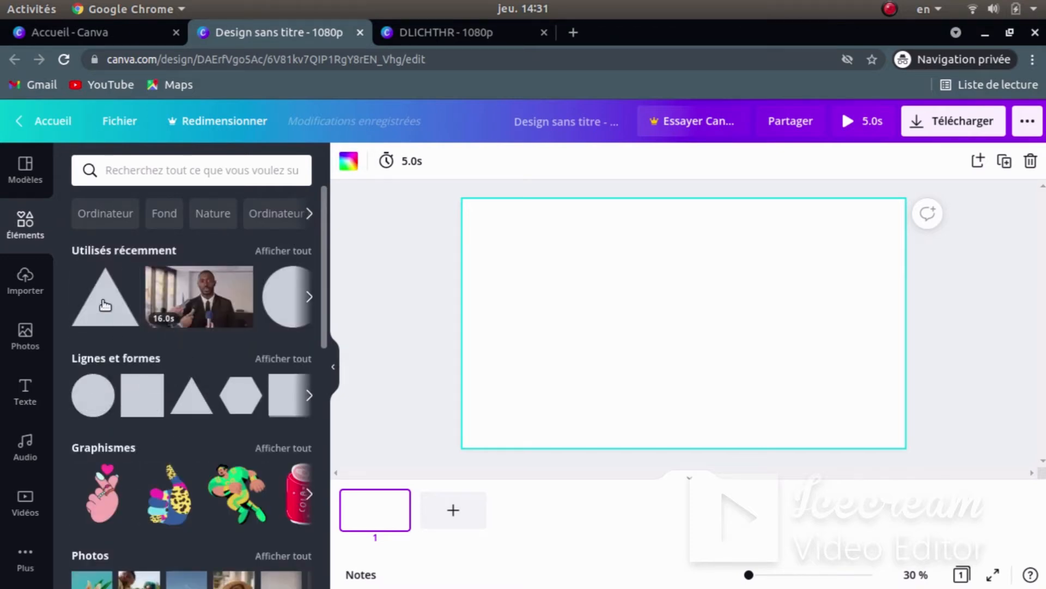
left_click(105, 305)
left_click_drag(682, 418, 588, 323)
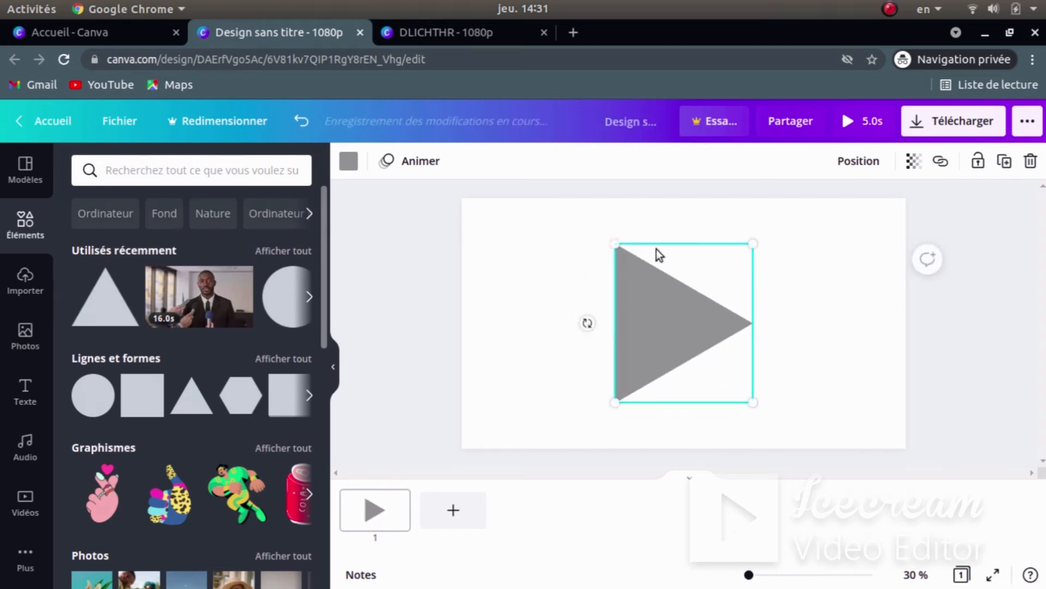
- Enlarge the triangle to about 1048x908, push it to the left edge, and compare with the reference
left_click_drag(615, 244, 560, 203)
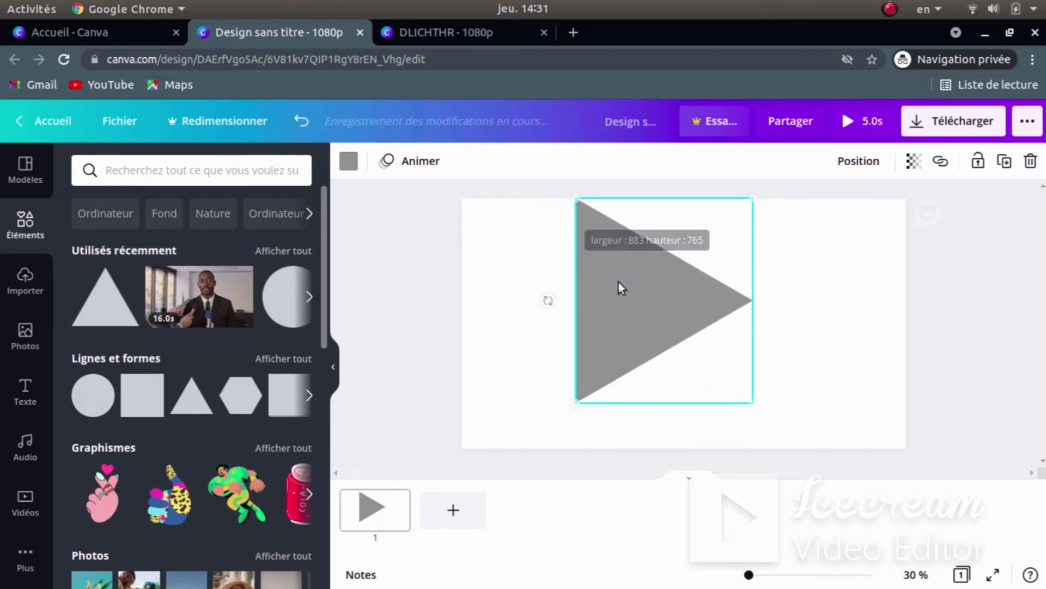
left_click_drag(749, 402, 779, 447)
left_click_drag(665, 318, 552, 318)
left_click(755, 277)
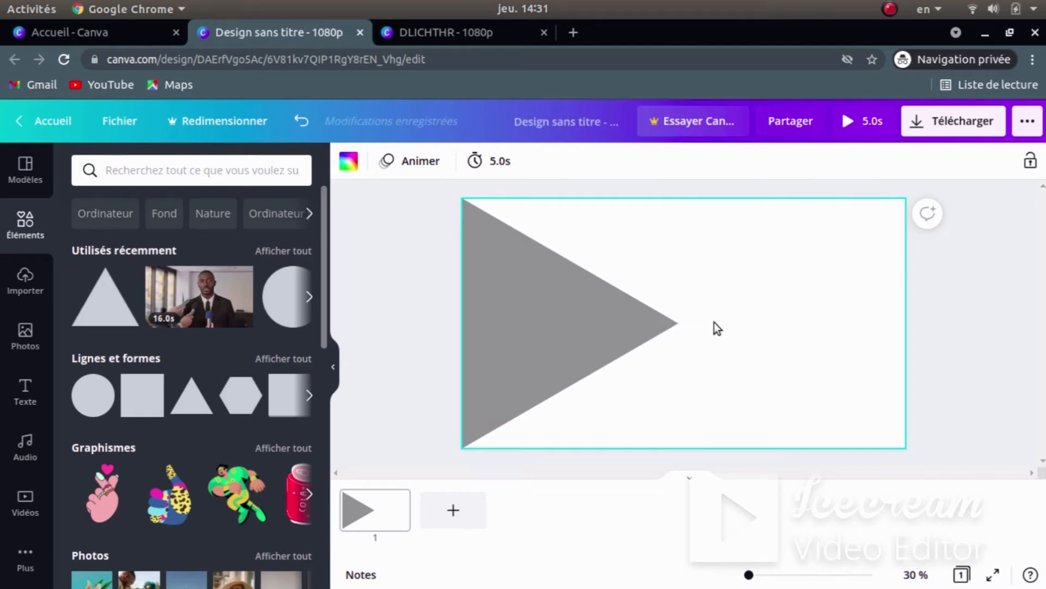
key("super")
left_click(715, 424)
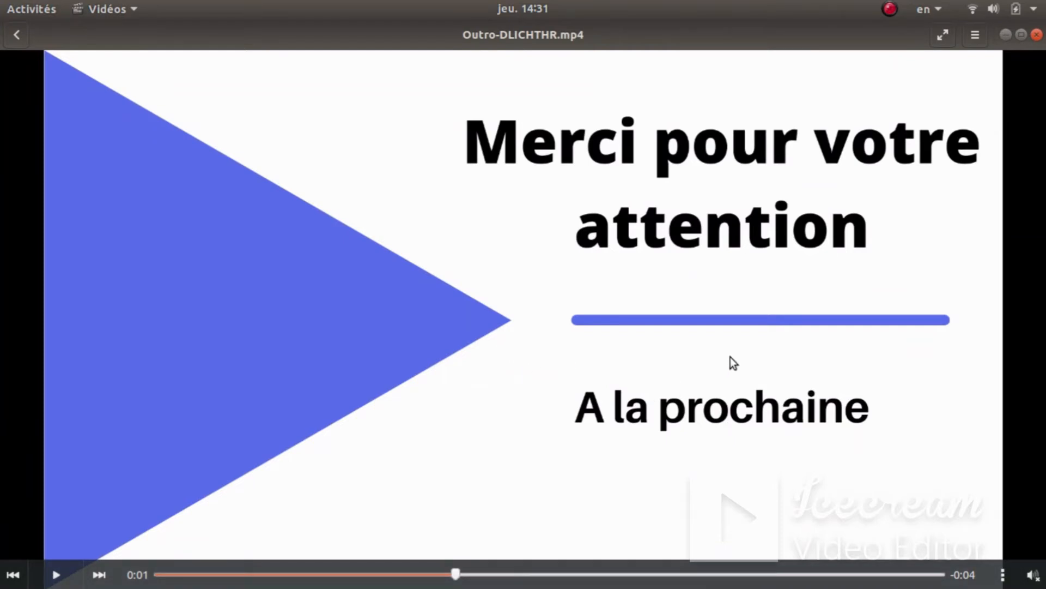
key("super")
left_click(258, 450)
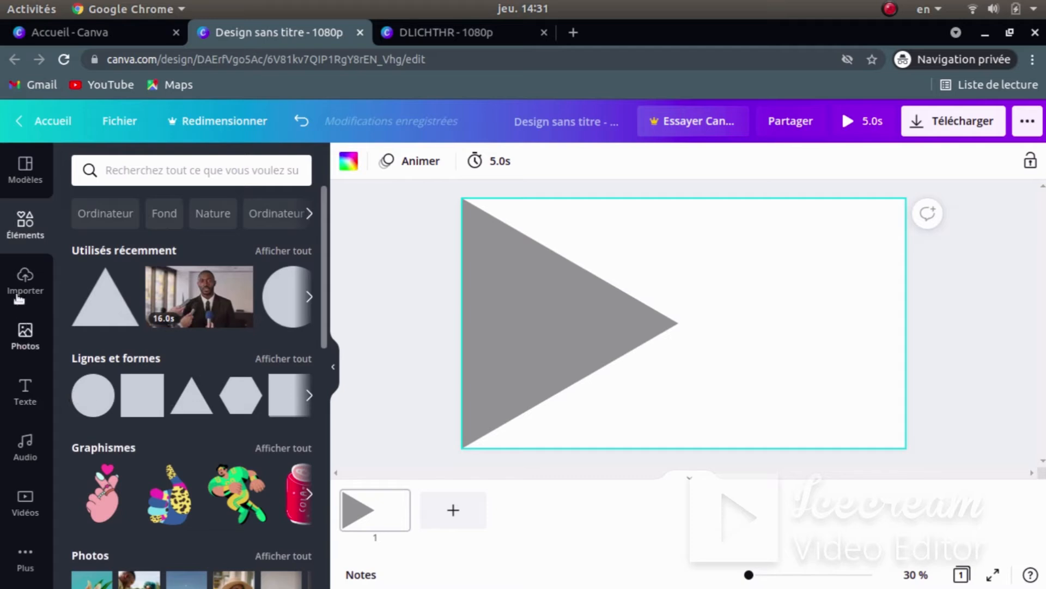
- Add a heading reading 'Merci pour votre attention' and move it to the upper right
left_click(25, 392)
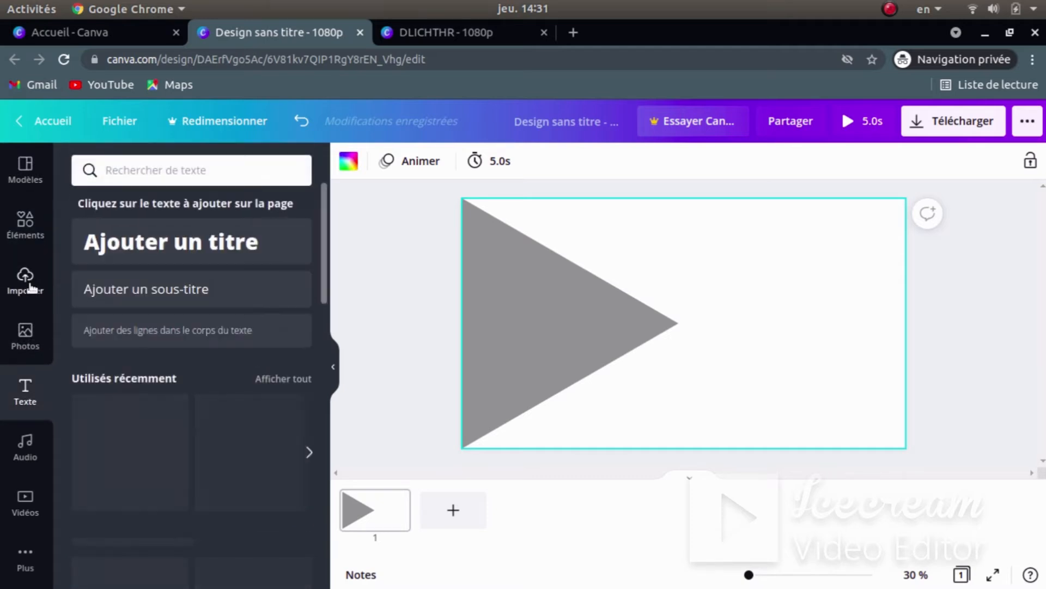
left_click(165, 250)
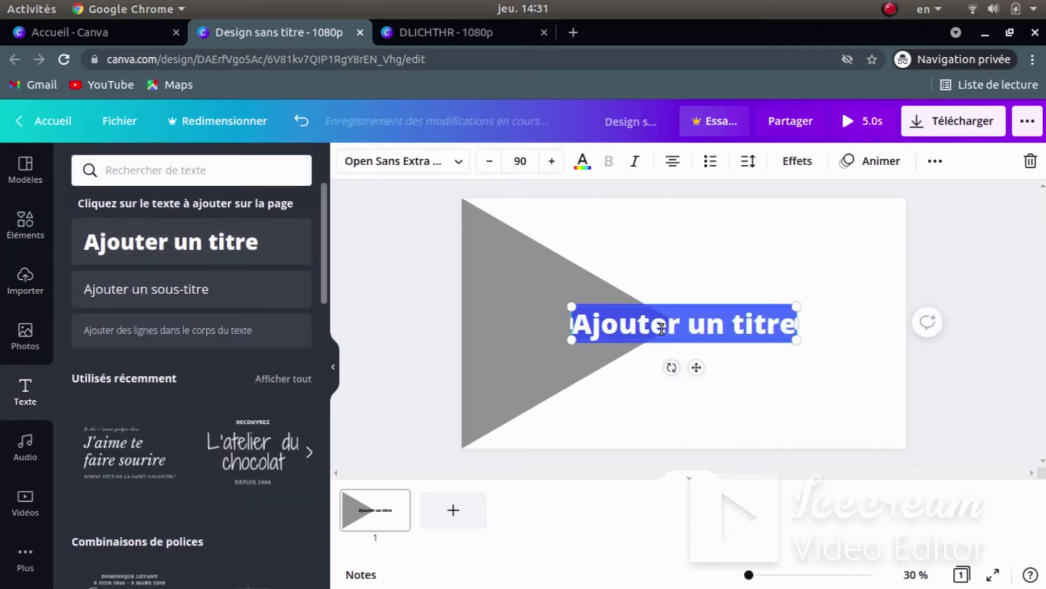
key("BackSpace")
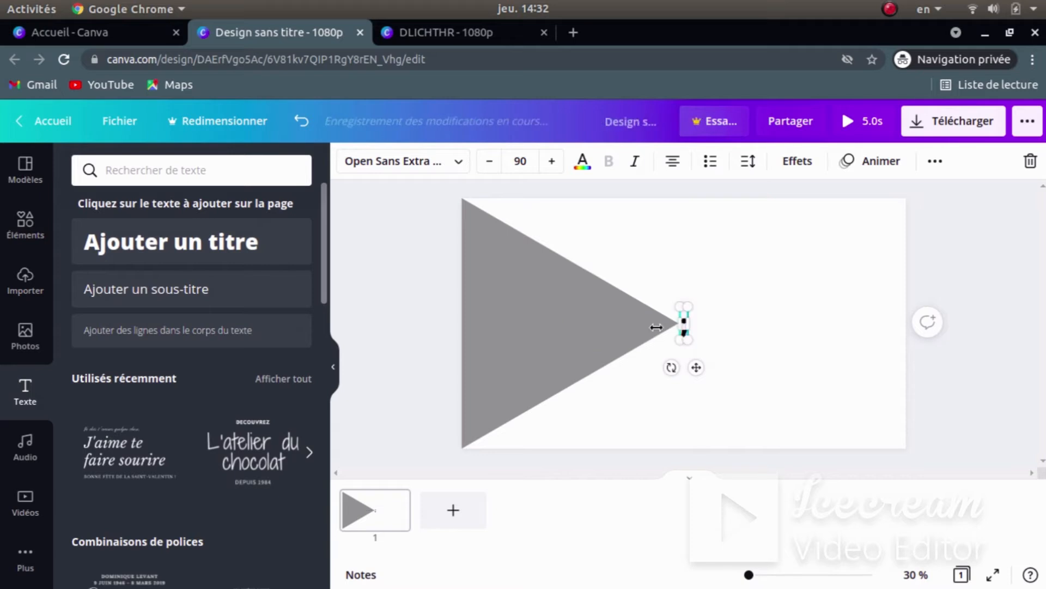
type("M")
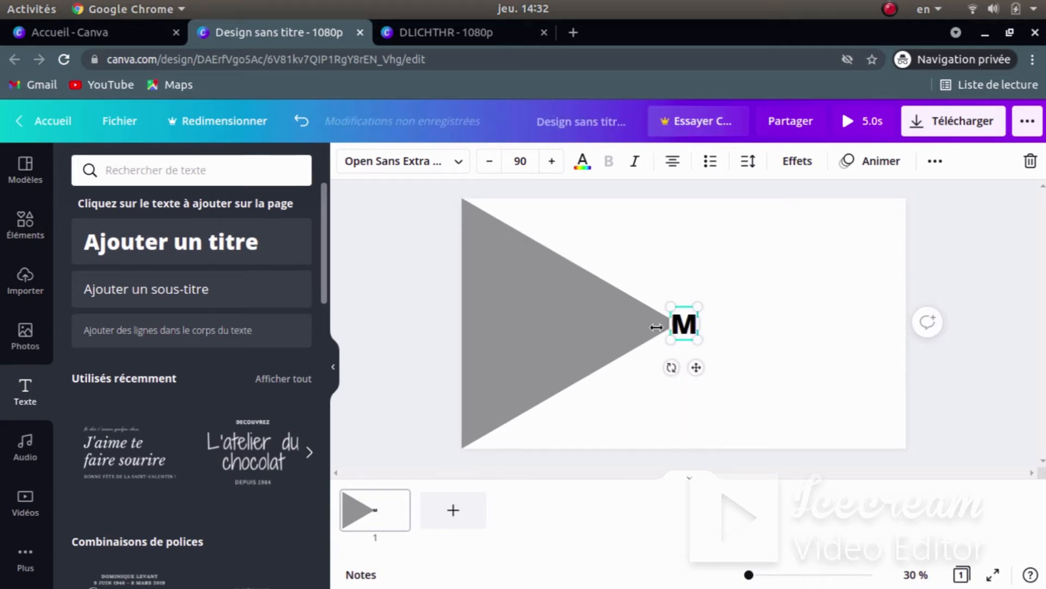
type("erci")
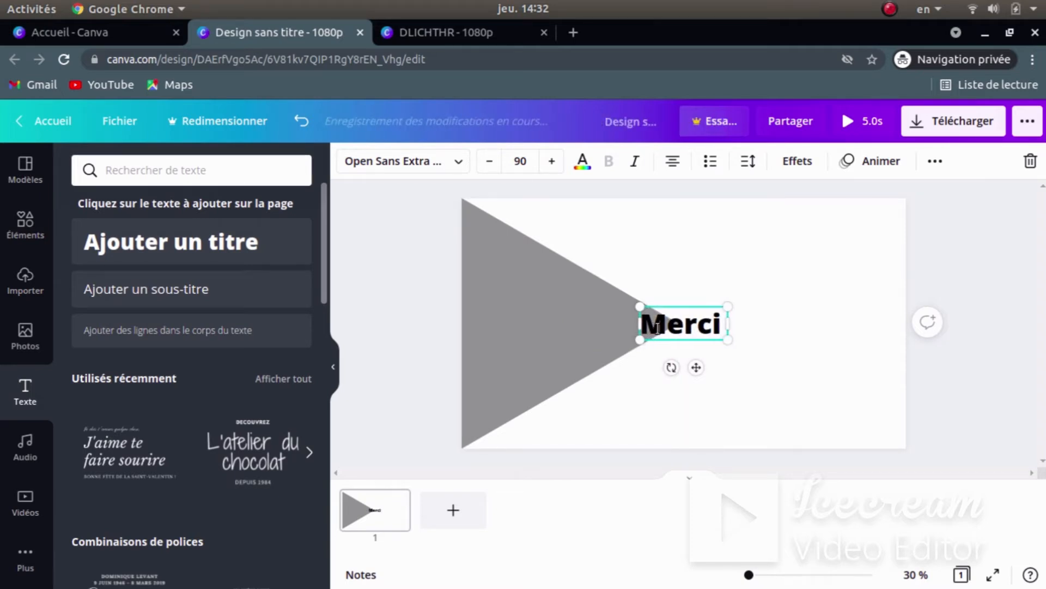
type(" pour votre")
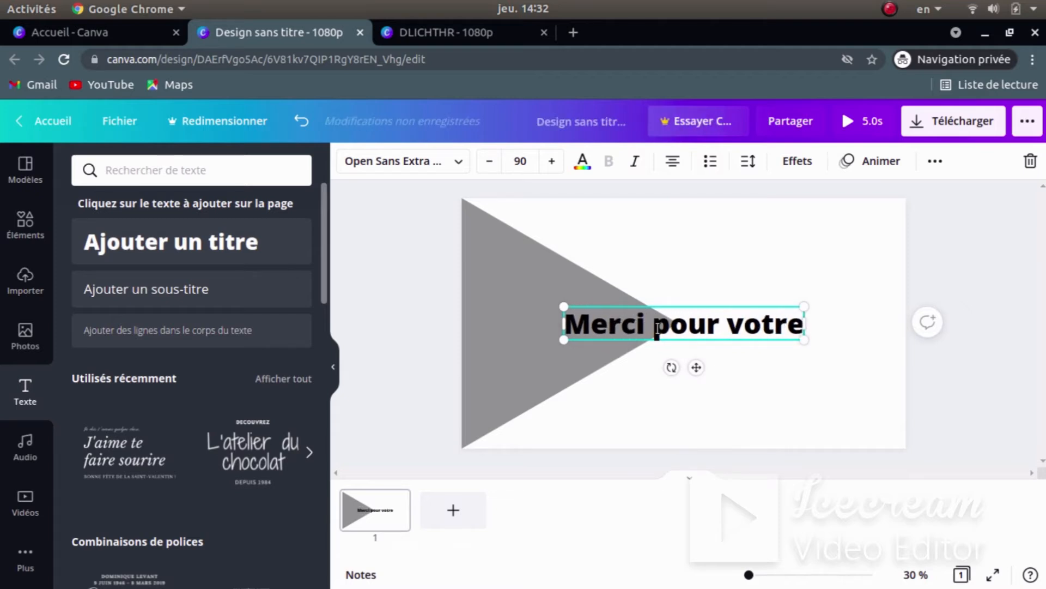
type(" attention")
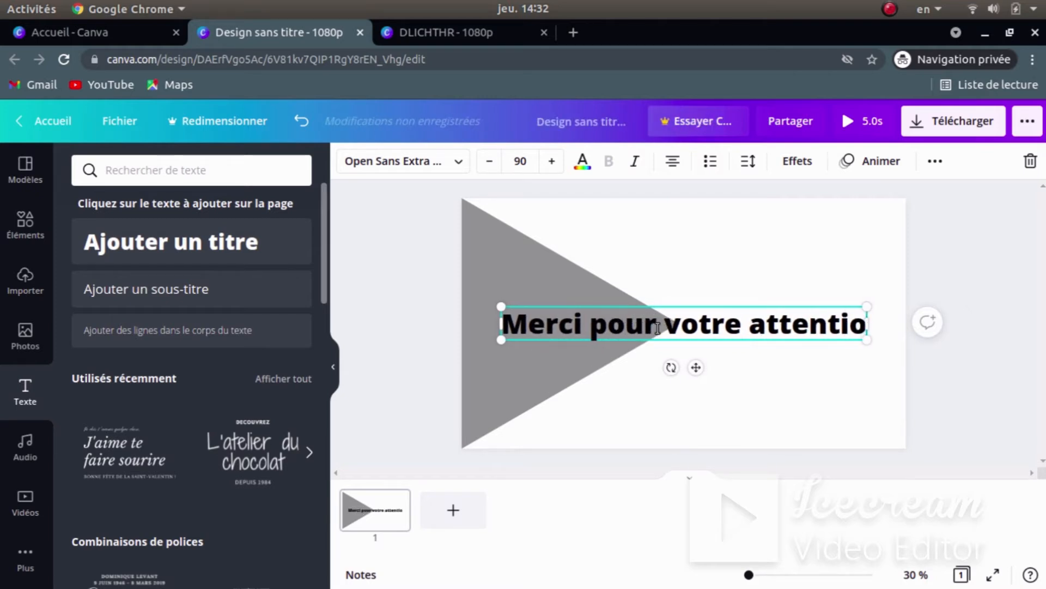
left_click(724, 374)
left_click(693, 339)
left_click_drag(696, 334, 790, 254)
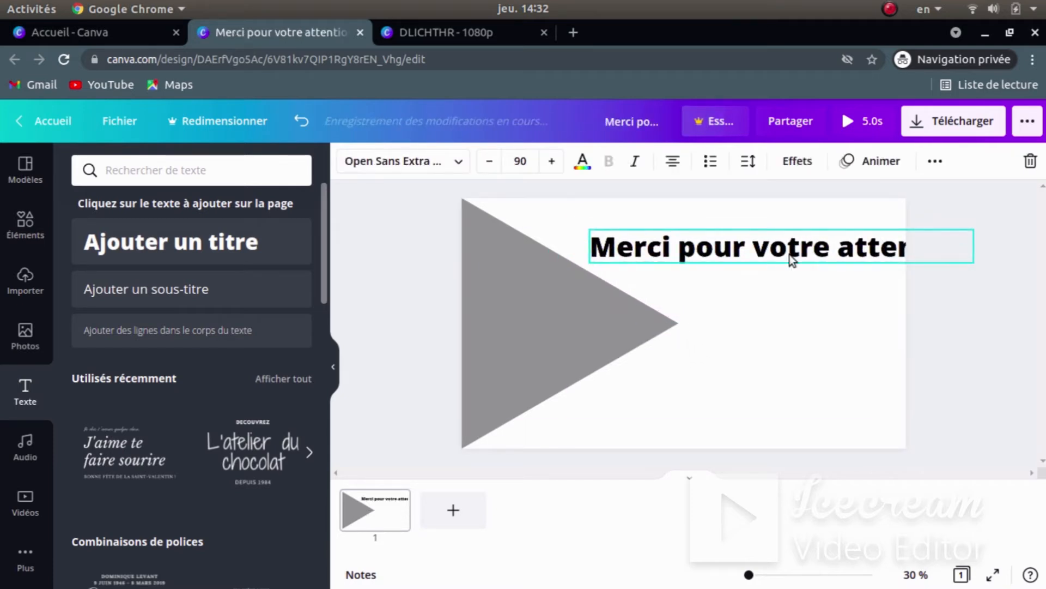
- Narrow the heading to wrap onto two lines per the reference, then add a subtitle box
key("super")
left_click(715, 442)
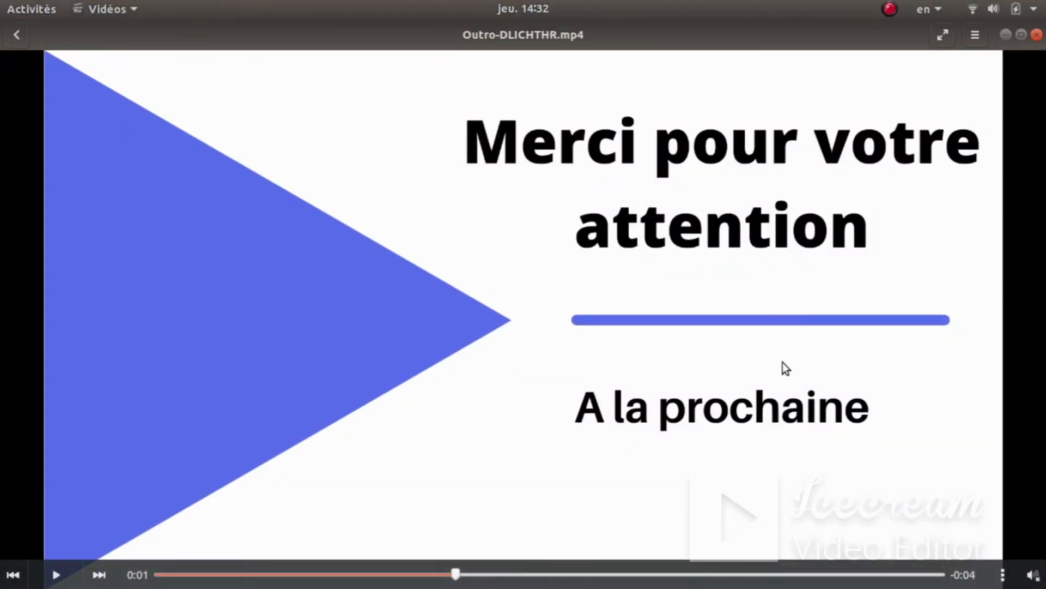
key("super")
left_click(253, 459)
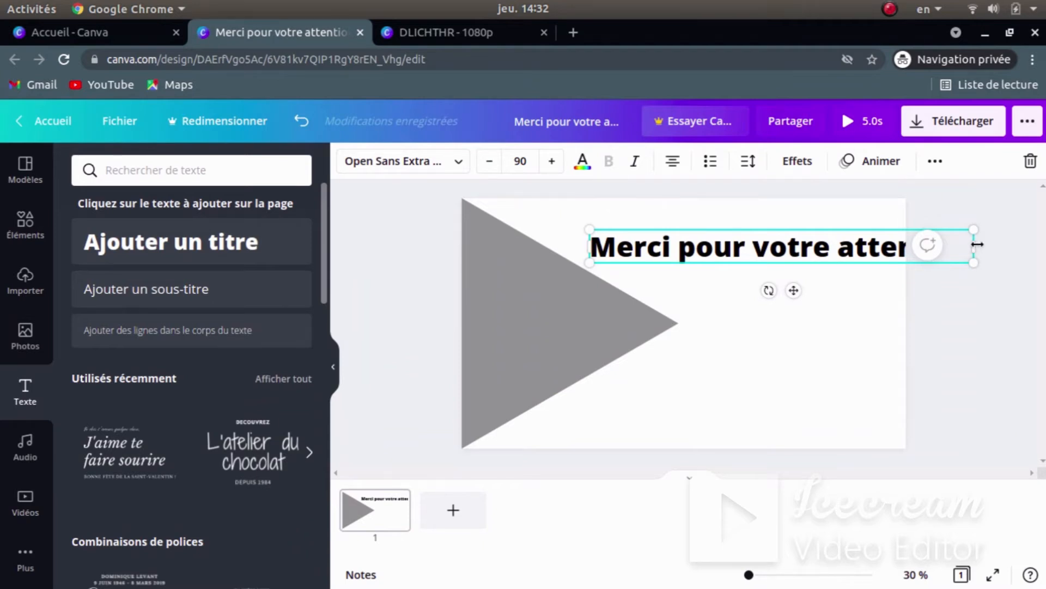
left_click_drag(977, 245, 954, 246)
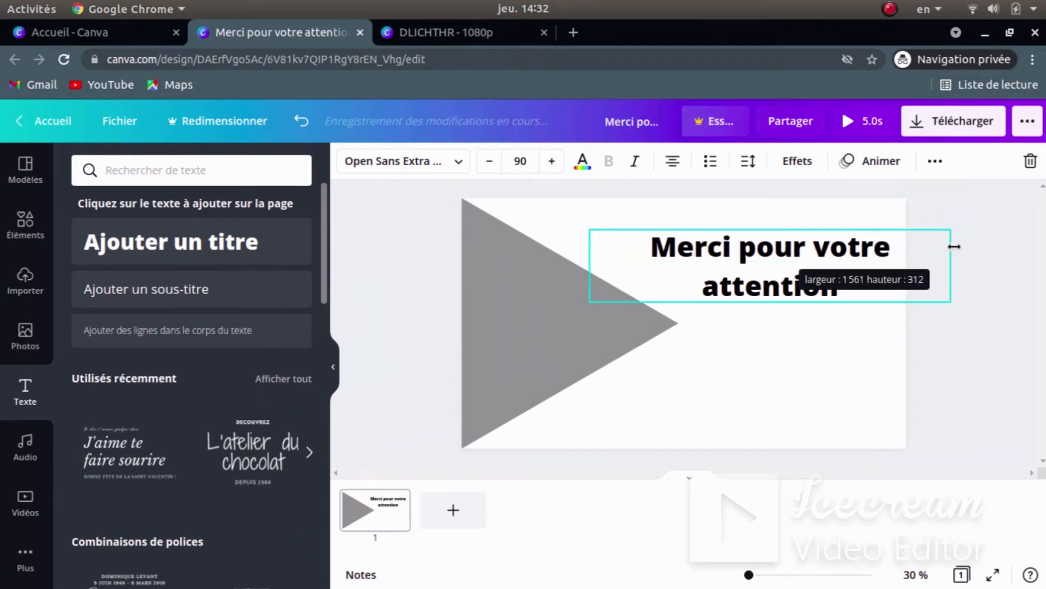
left_click(789, 419)
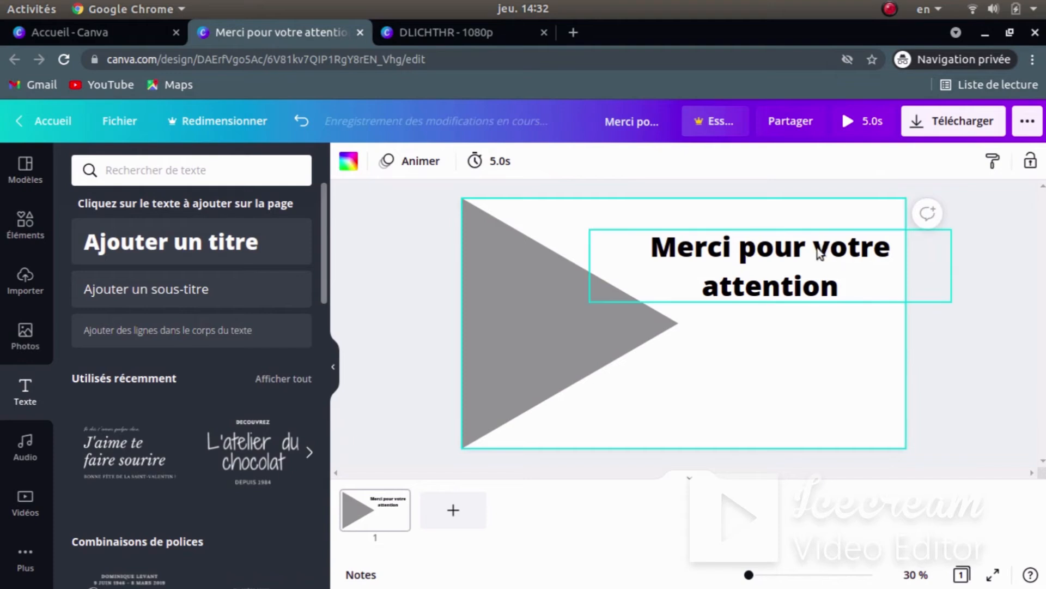
mouse_move(803, 263)
left_mouse_down()
mouse_move(784, 250)
mouse_move(806, 246)
left_mouse_up()
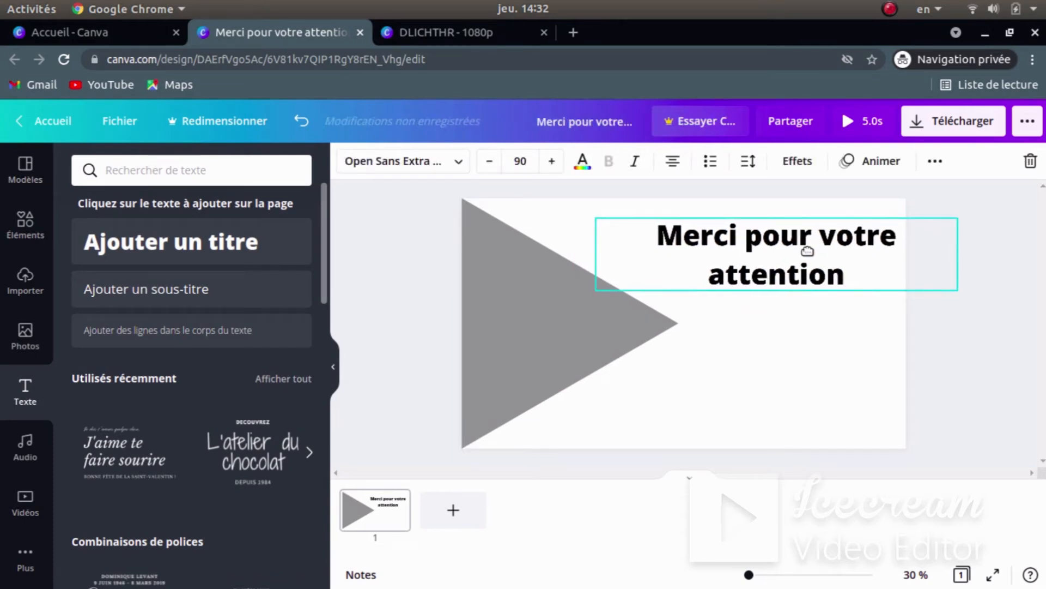
left_click(643, 388)
left_click(152, 290)
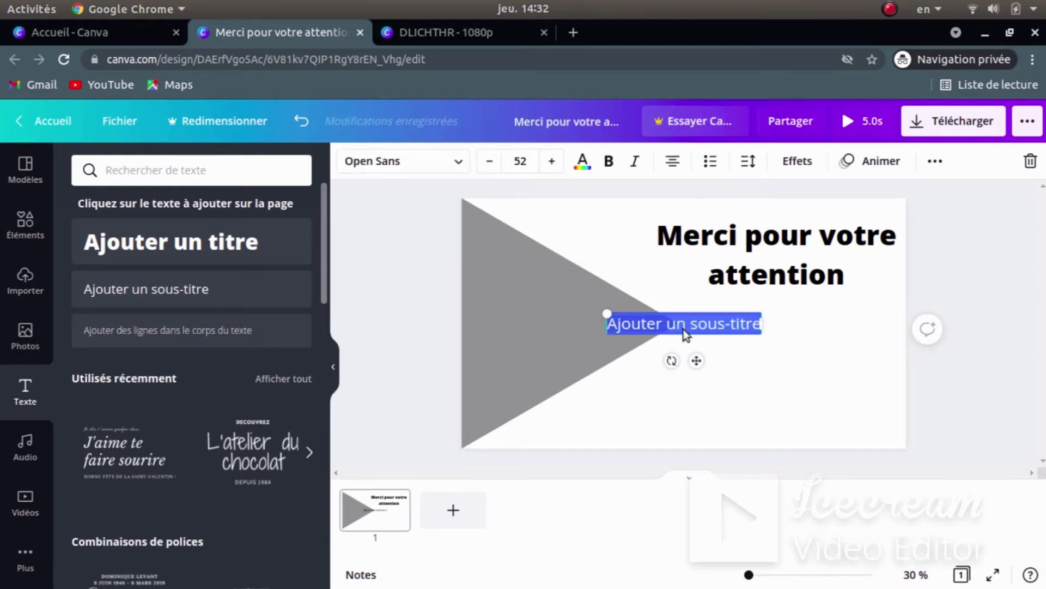
- Change the subtitle text to 'A la prochaine'
key("super")
left_click(727, 464)
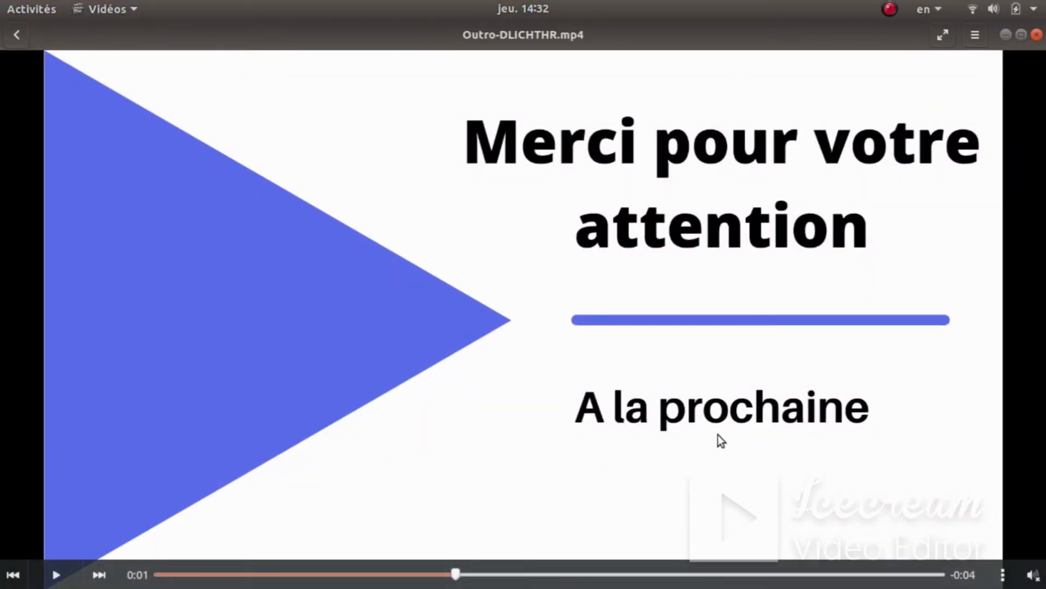
key("super")
left_click(268, 453)
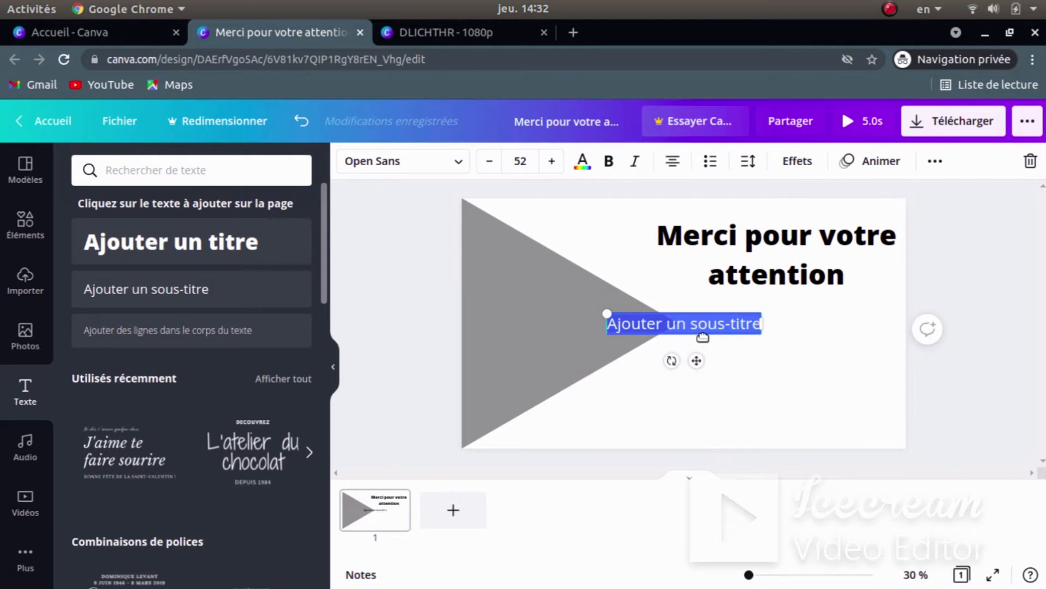
type("A la")
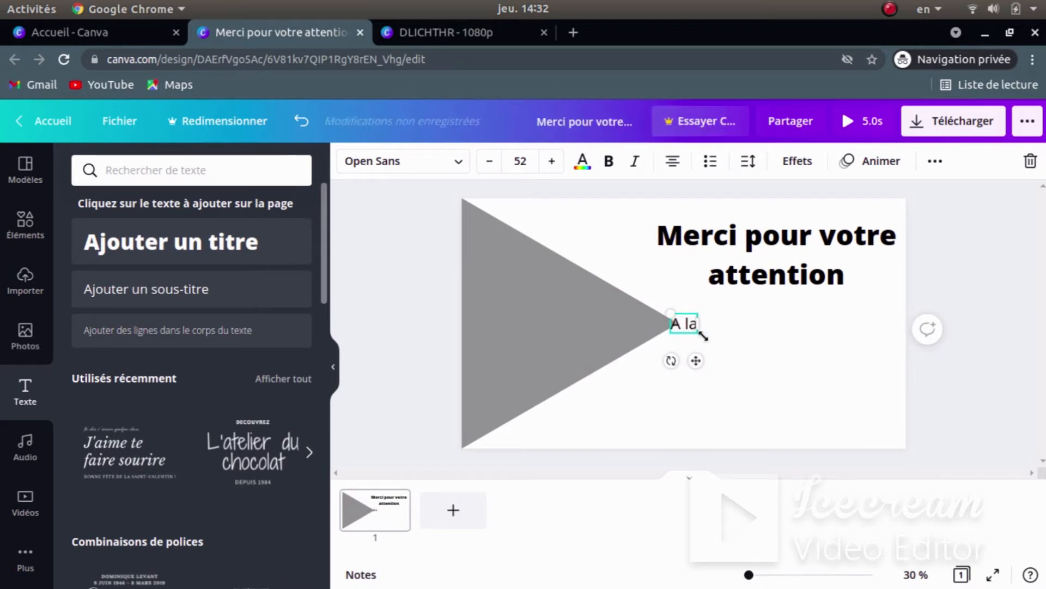
type(" proc")
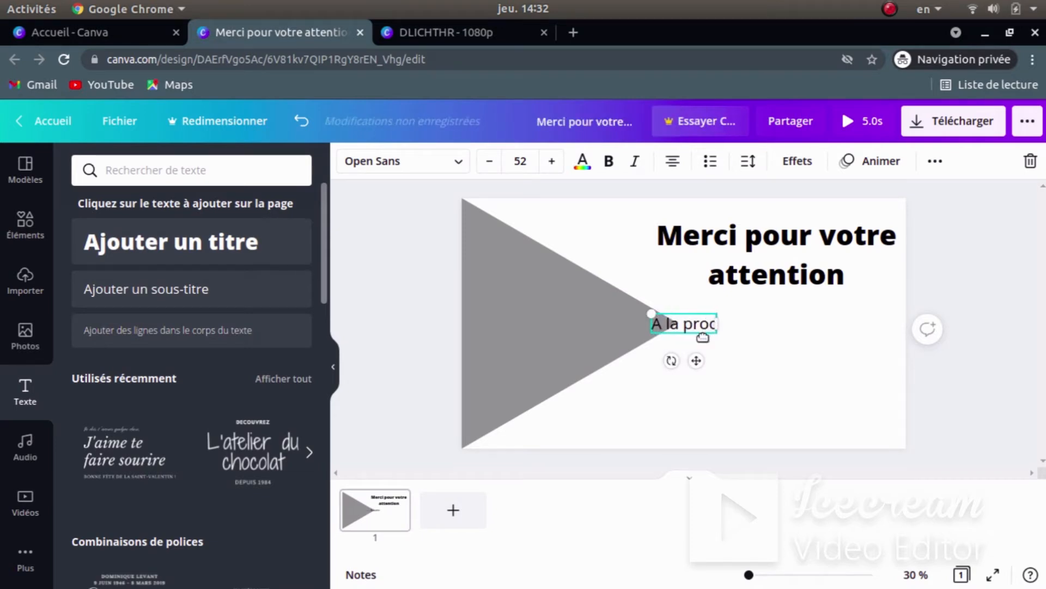
type("haine")
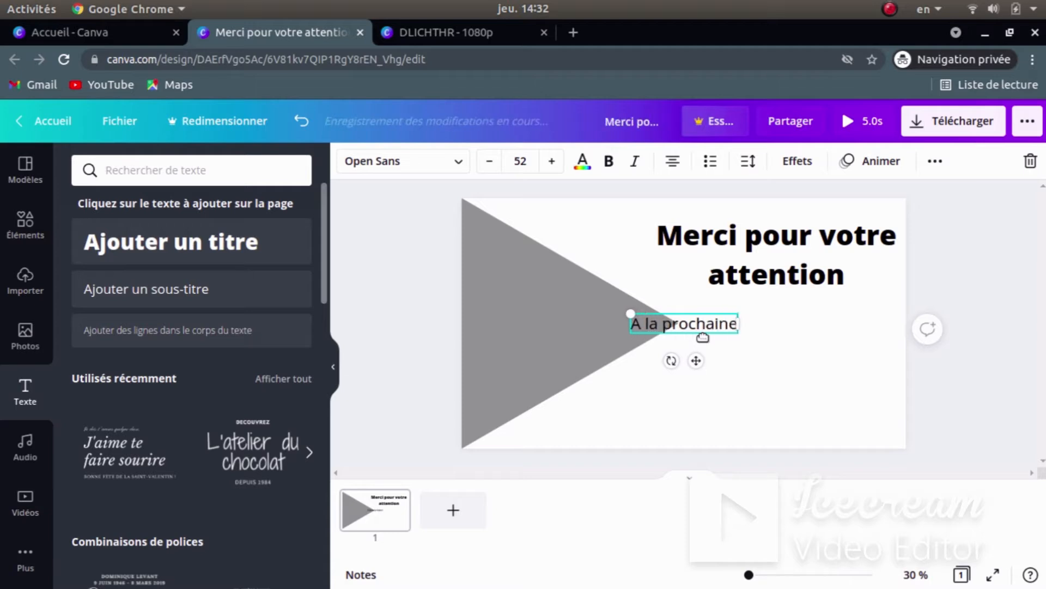
left_click(799, 377)
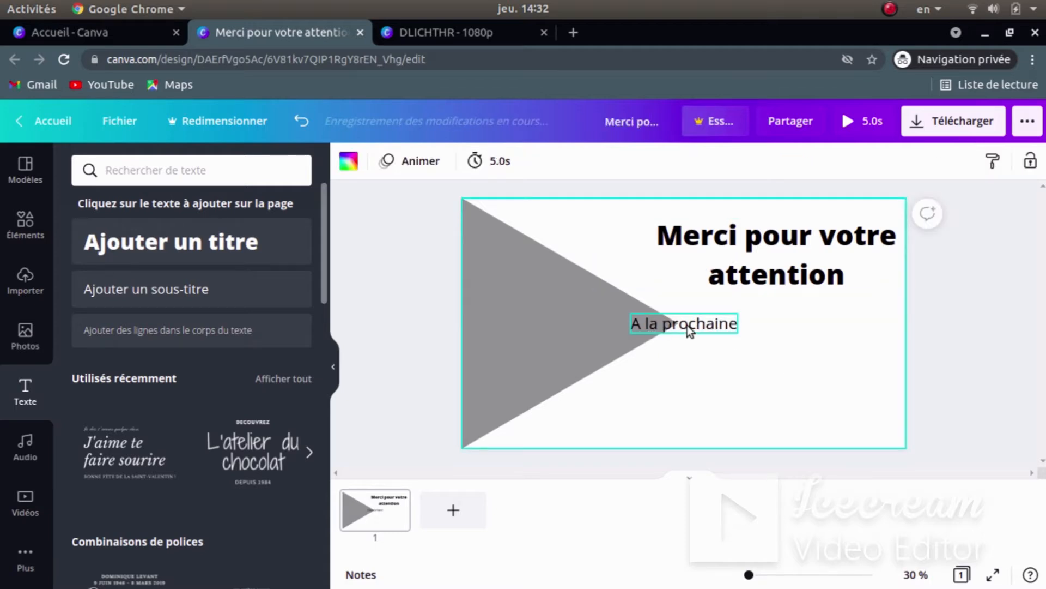
- Move 'A la prochaine' below the heading on the right and compare with the reference clip
left_click(703, 335)
left_click_drag(703, 335, 789, 380)
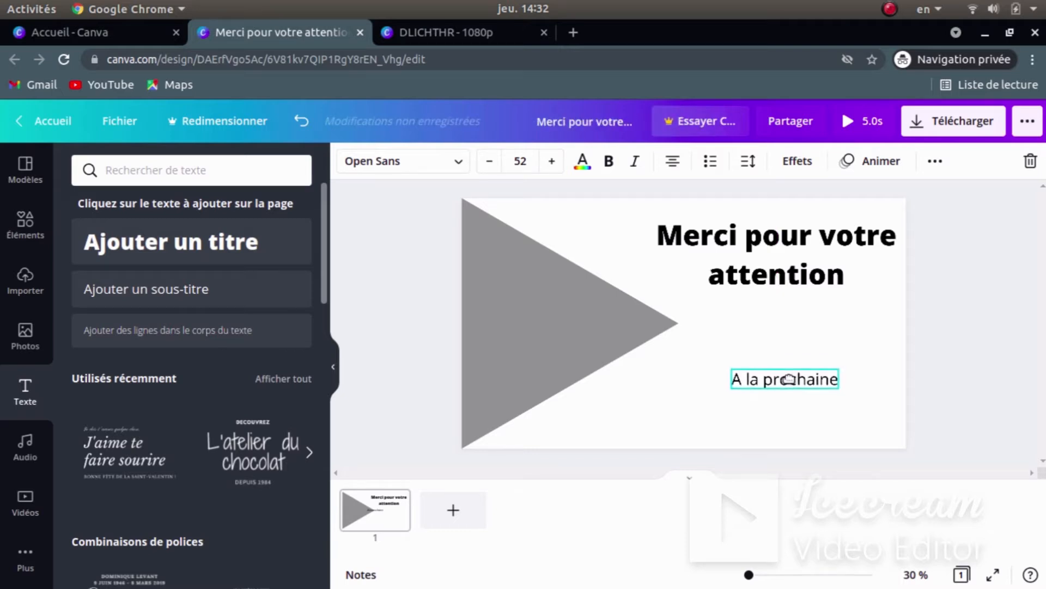
left_click(638, 360)
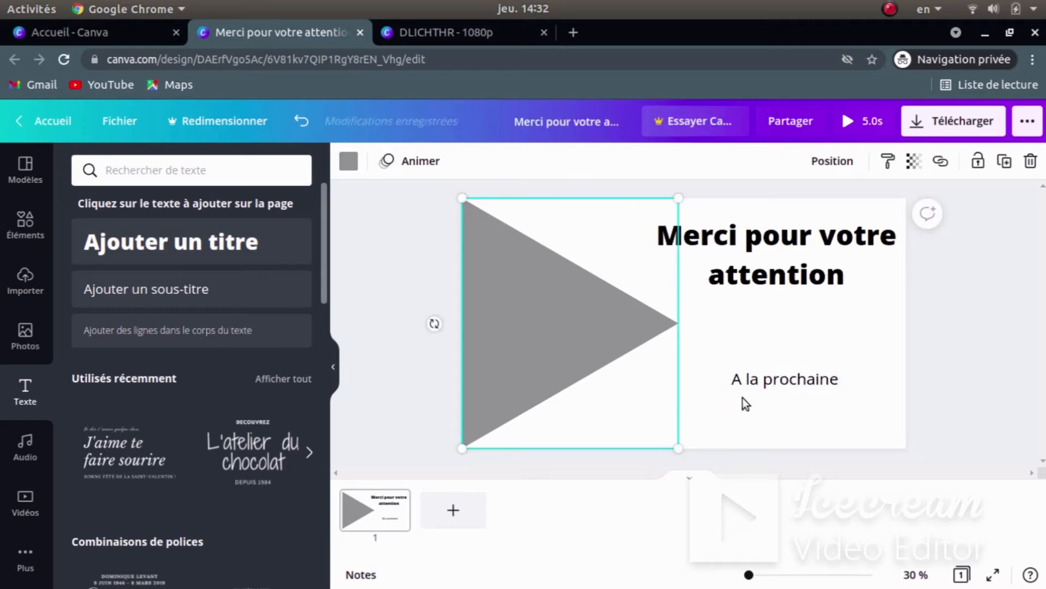
left_click(798, 377)
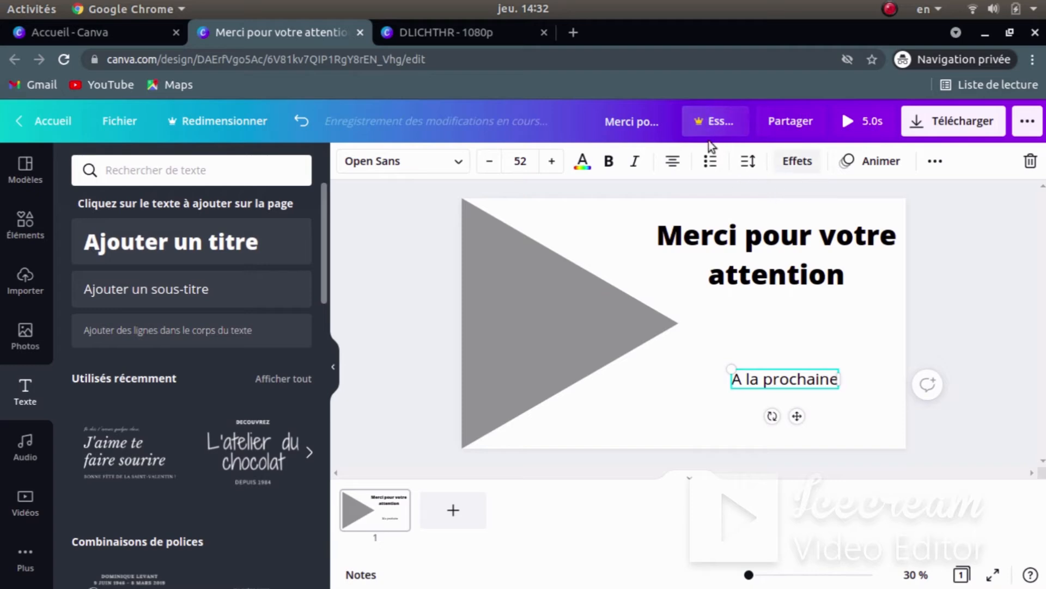
key("super")
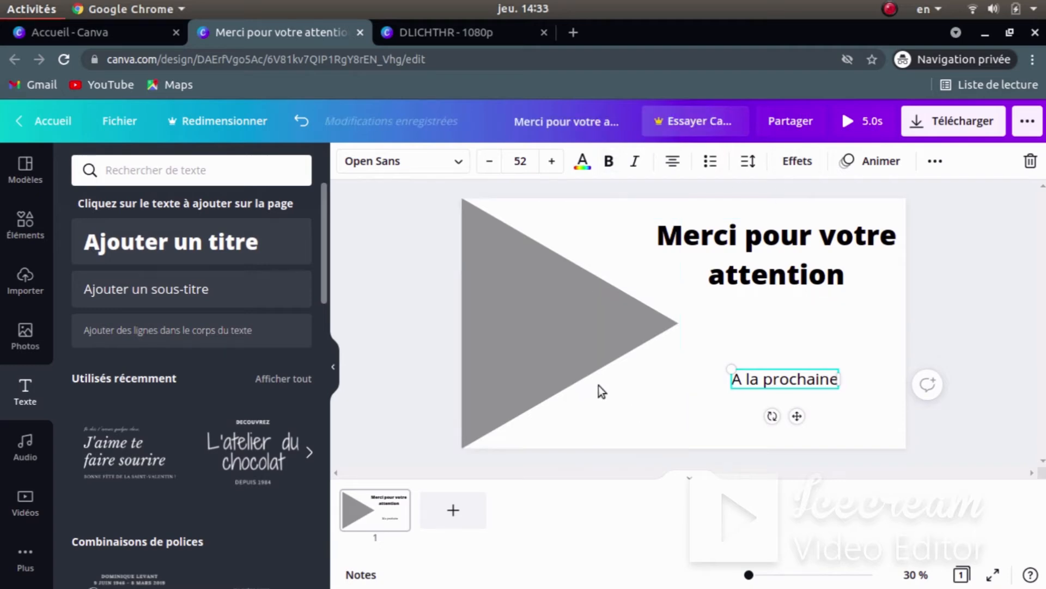
left_click(741, 444)
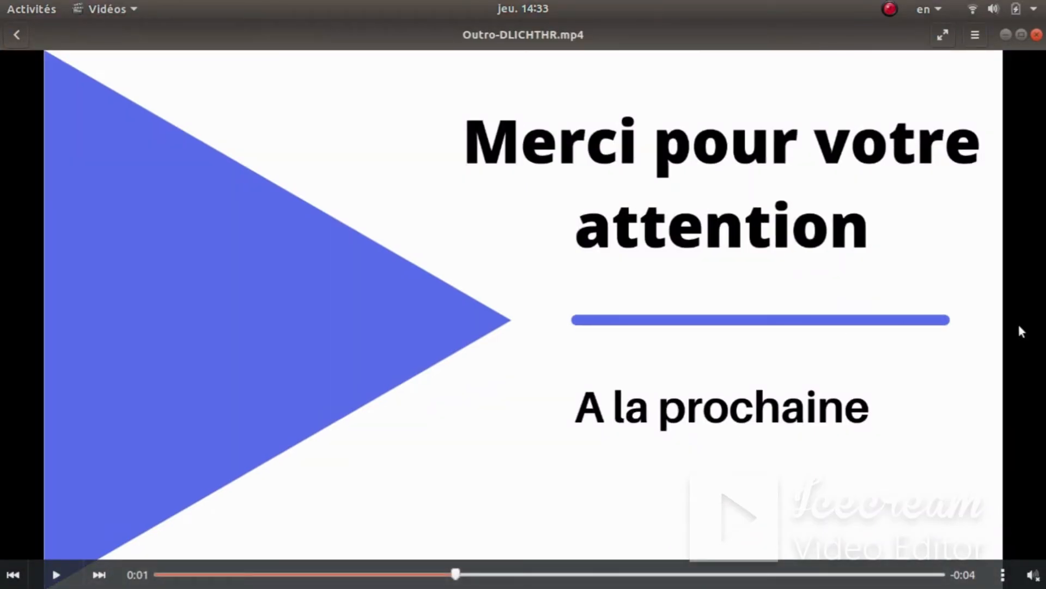
key("super")
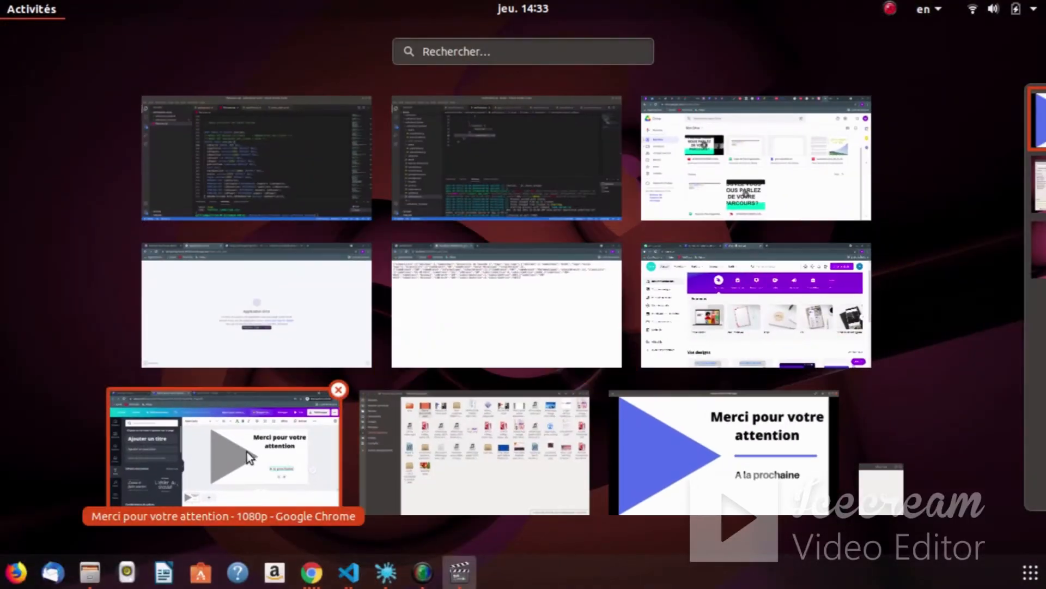
left_click(231, 450)
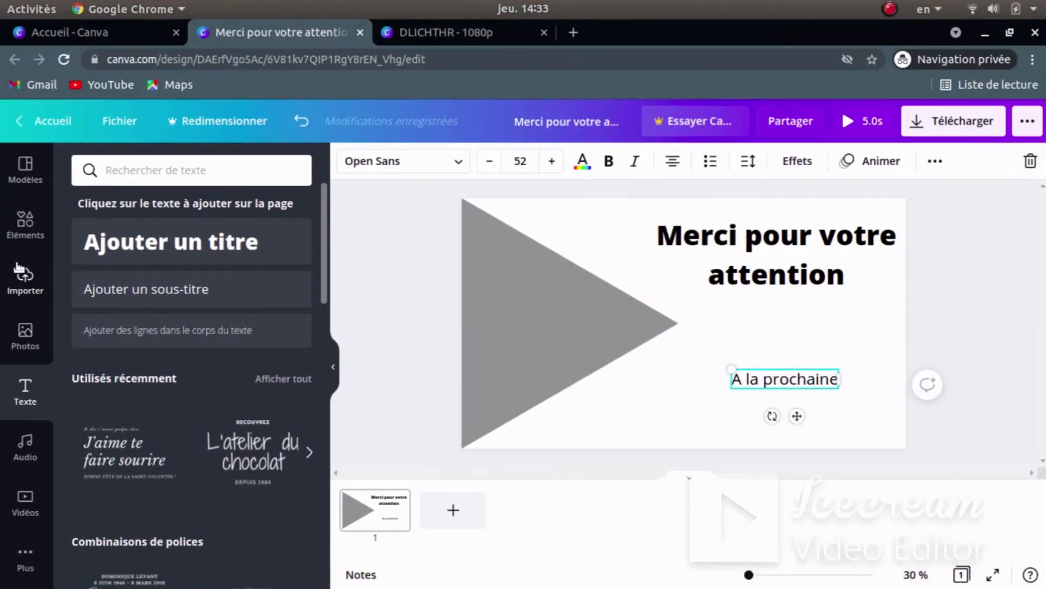
- Clear the old 'Lignes' element search and add a plain straight line to the page
left_click(20, 223)
scroll(169, 349, "down", 4)
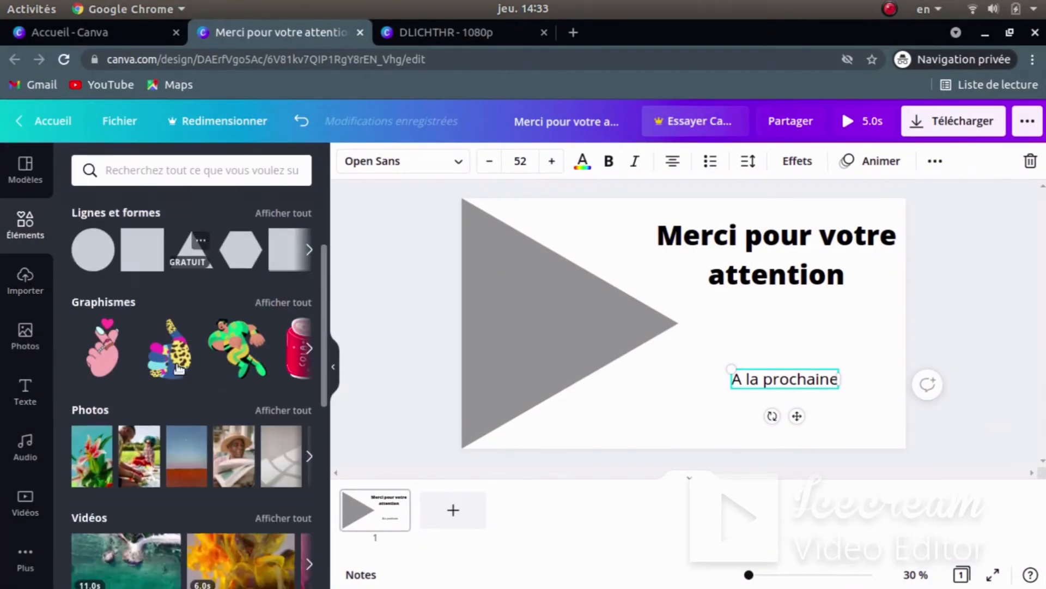
scroll(181, 365, "up", 4)
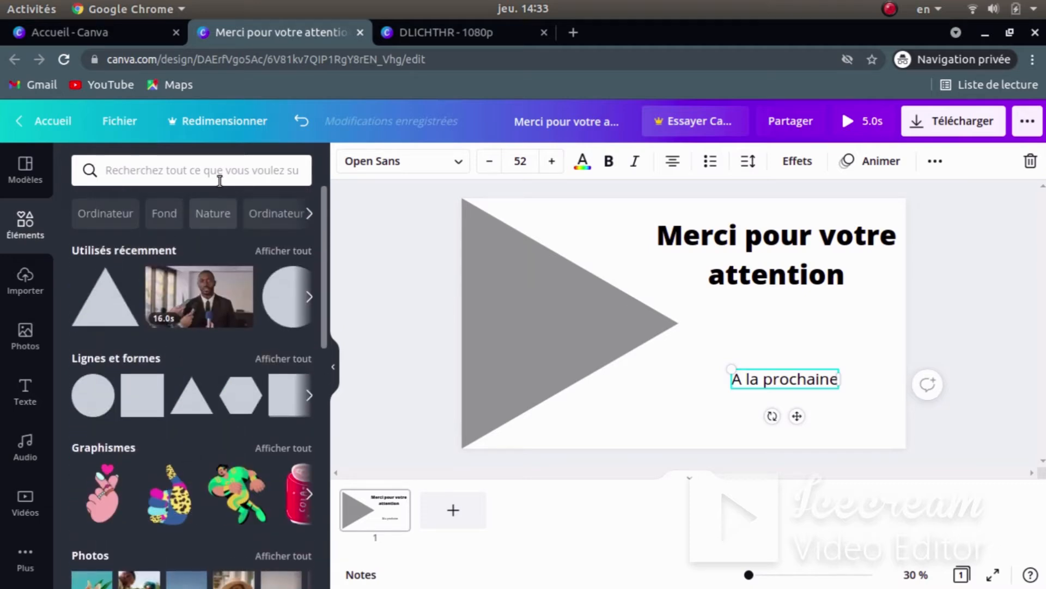
left_click(218, 176)
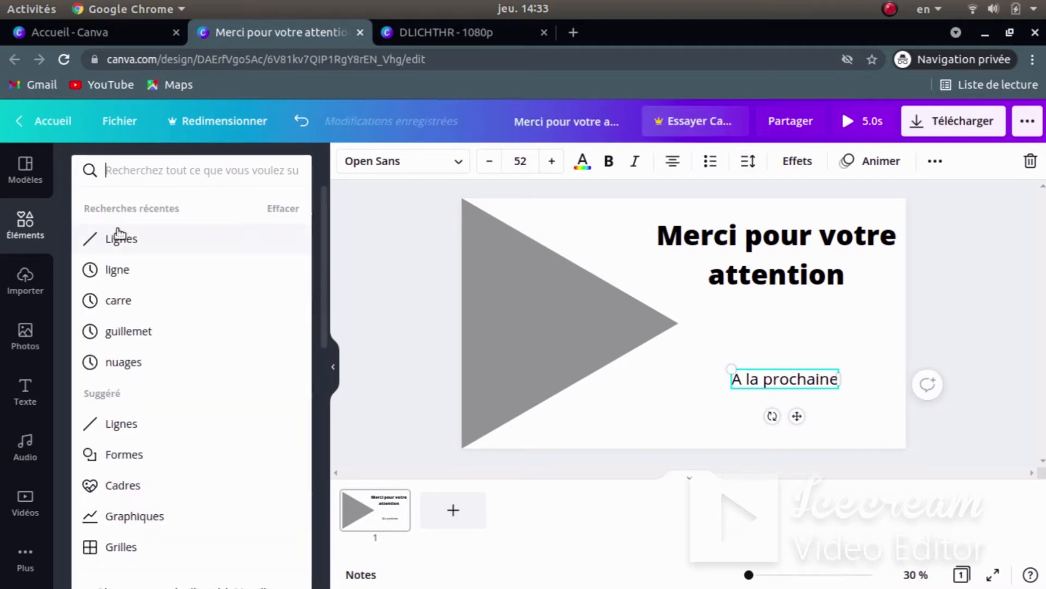
left_click(119, 237)
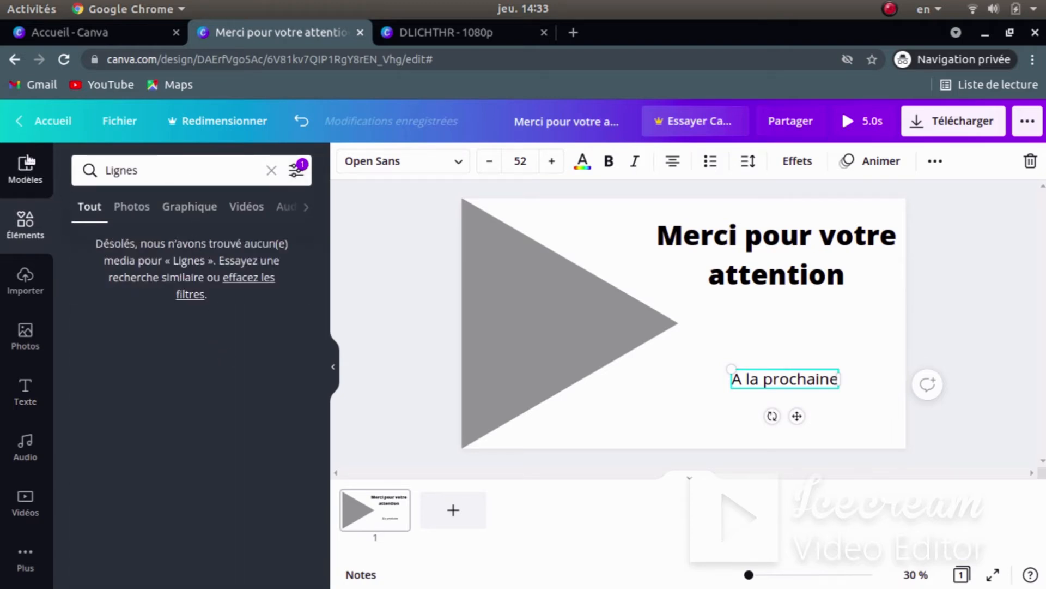
left_click_drag(158, 169, 109, 171)
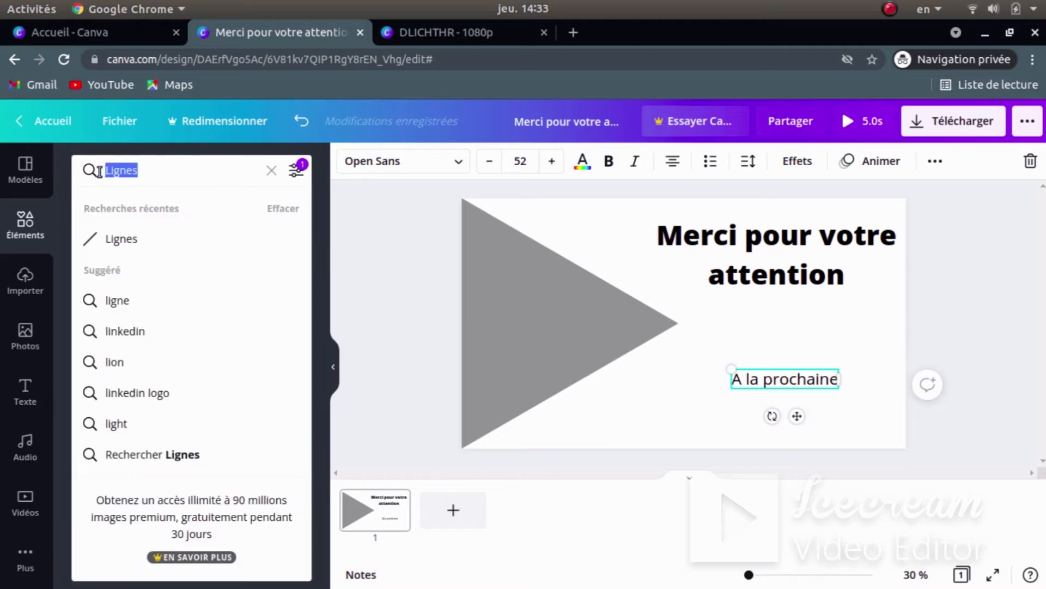
key("BackSpace")
left_click(272, 172)
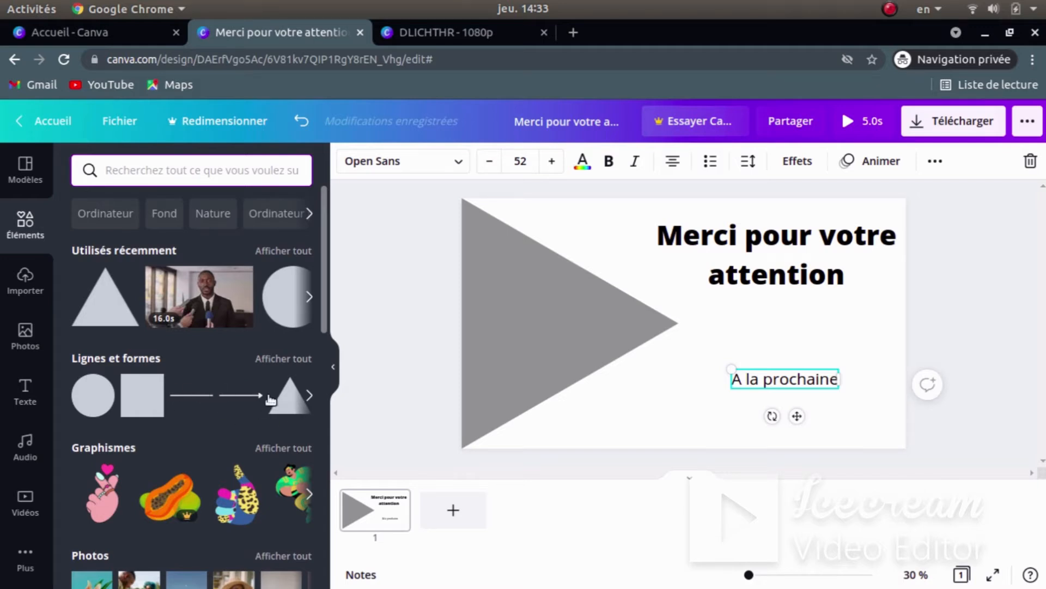
left_click(195, 397)
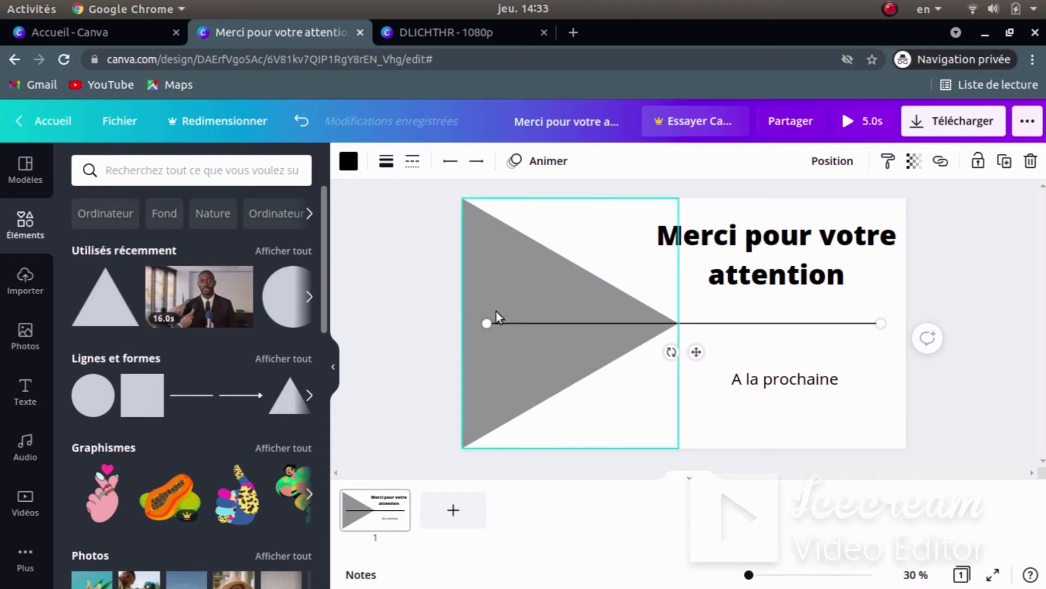
- Start the line at the triangle's tip and set its thickness to 15
left_click_drag(508, 324, 693, 323)
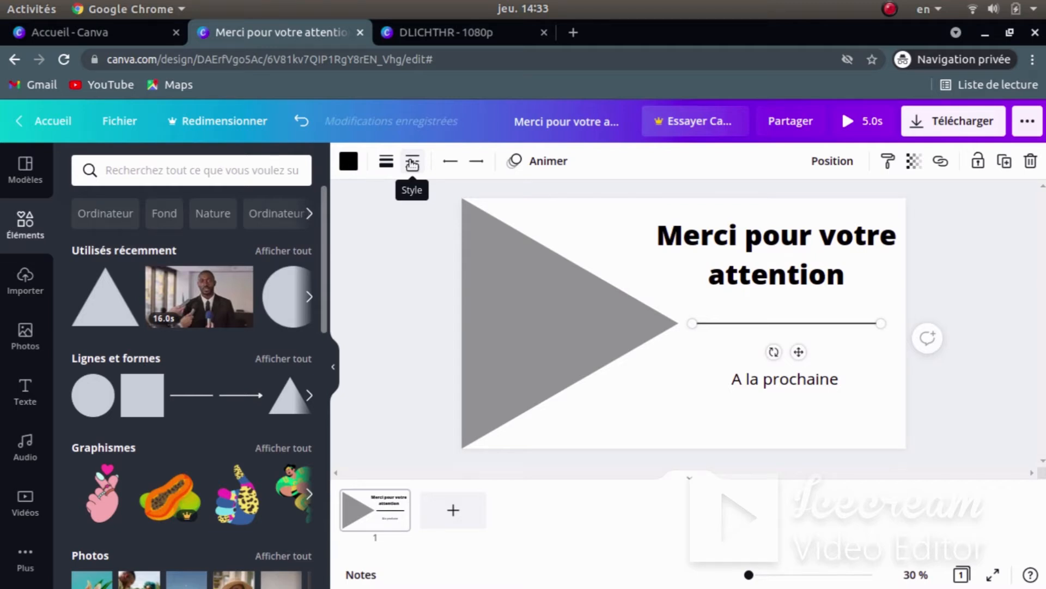
left_click(386, 161)
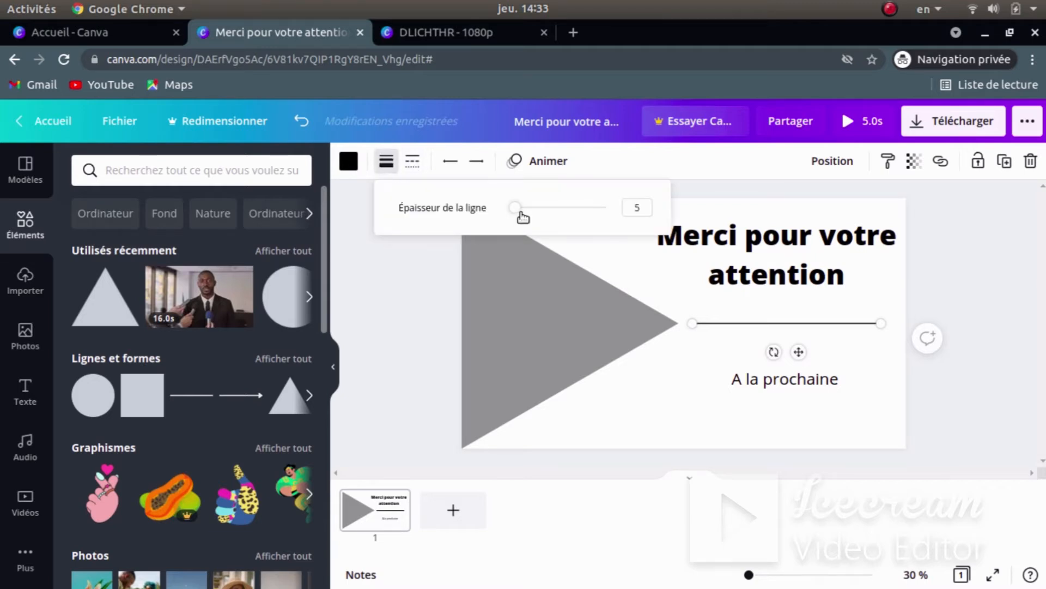
left_click_drag(520, 213, 524, 227)
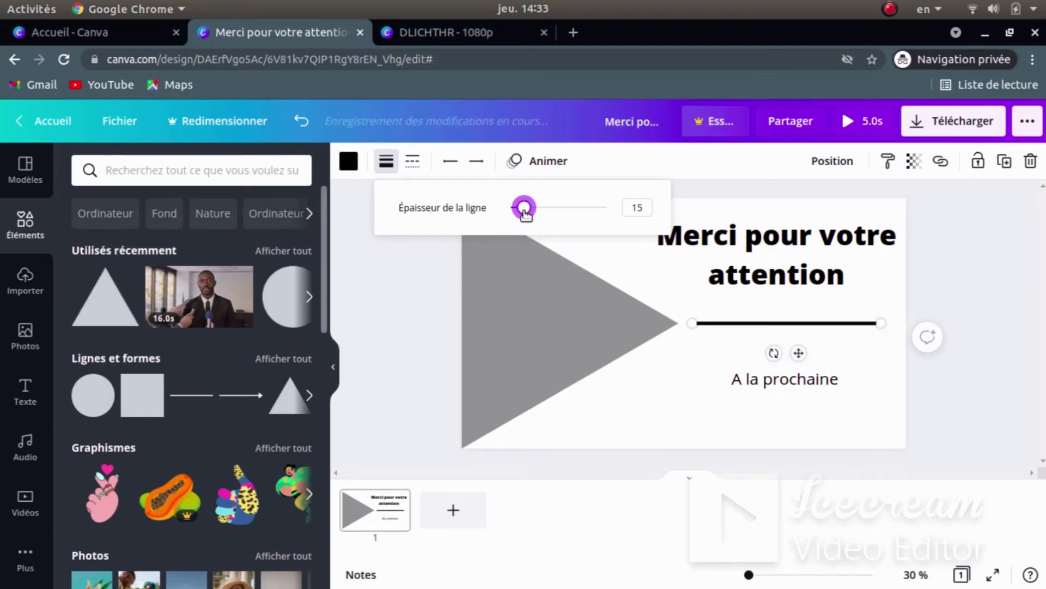
left_click(420, 311)
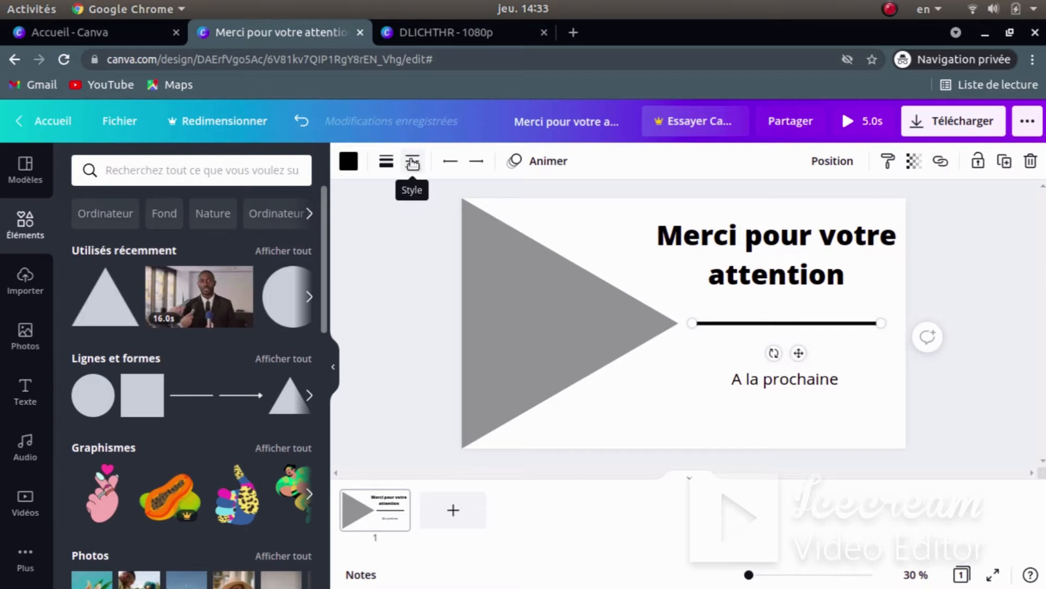
- Look through the line Style and end-cap options, leaving them unchanged
left_click(413, 162)
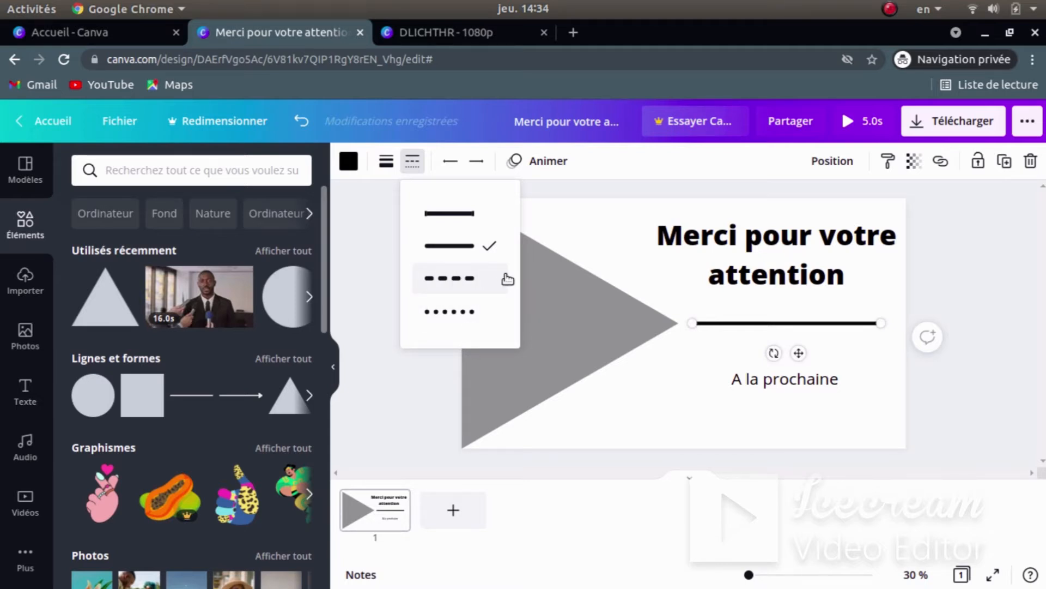
left_click(380, 232)
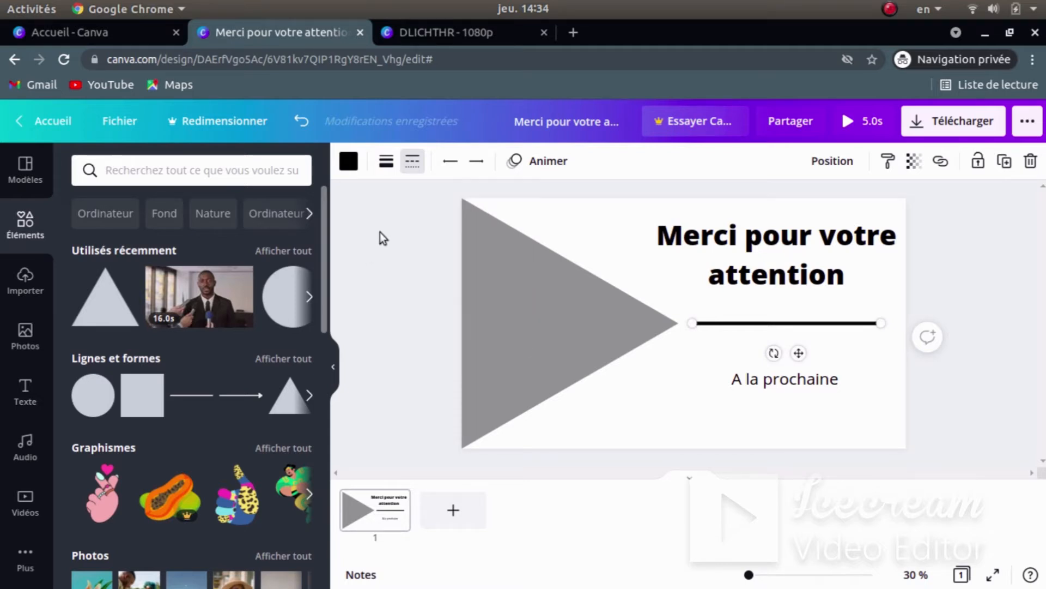
left_click(475, 164)
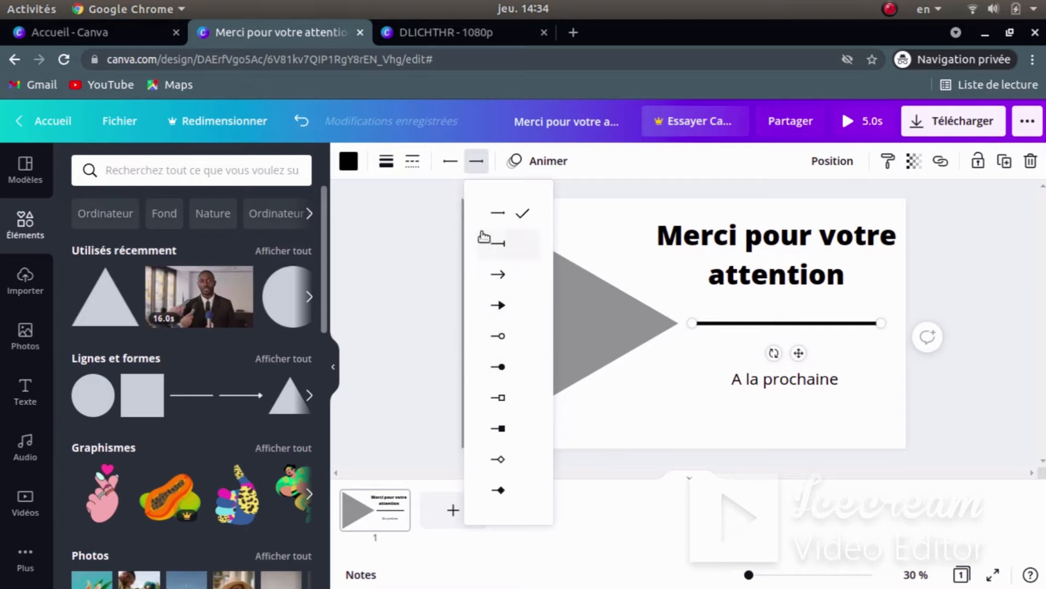
left_click(412, 159)
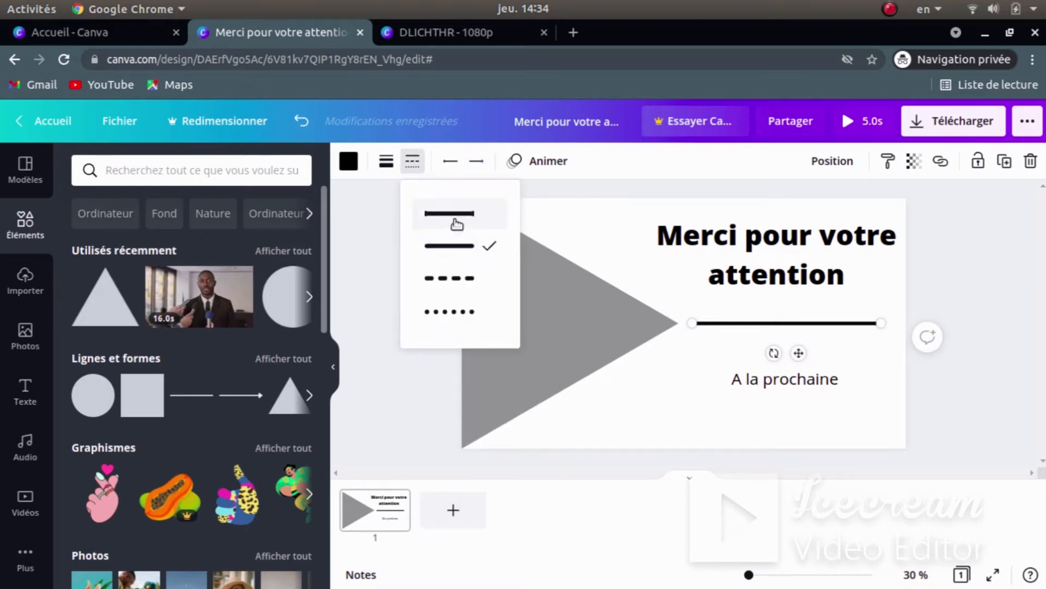
left_click(657, 417)
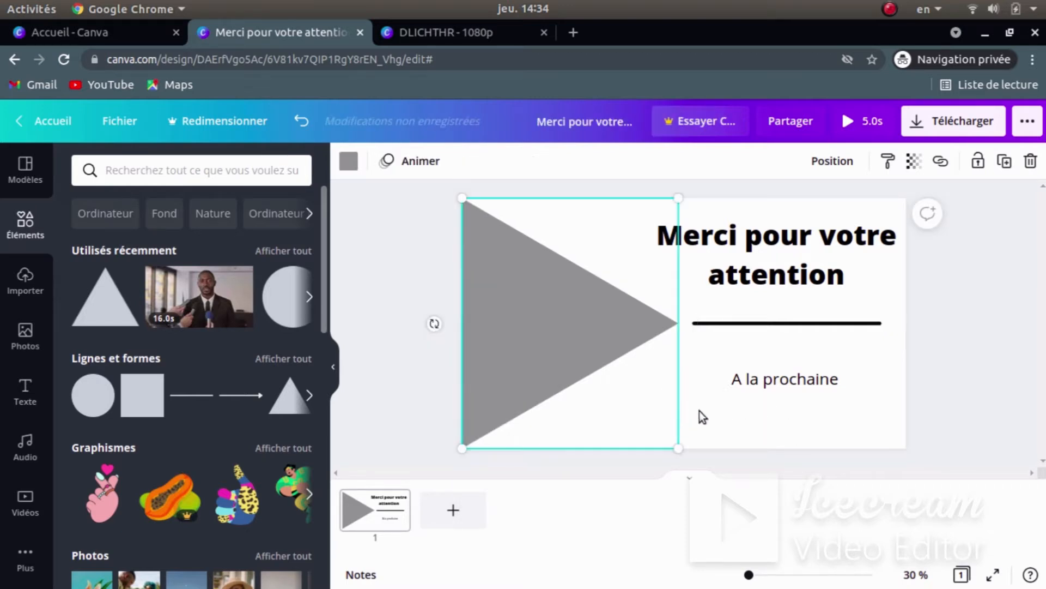
left_click(778, 427)
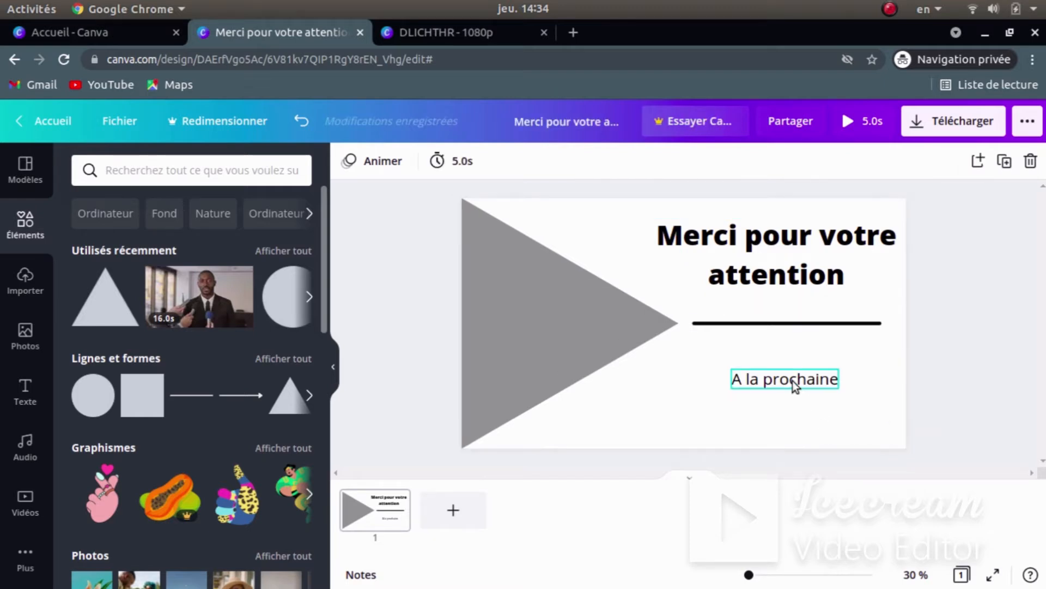
- Raise 'A la prochaine' slightly and make it bold, checking against the reference clip
left_click_drag(793, 380, 792, 370)
left_click(840, 441)
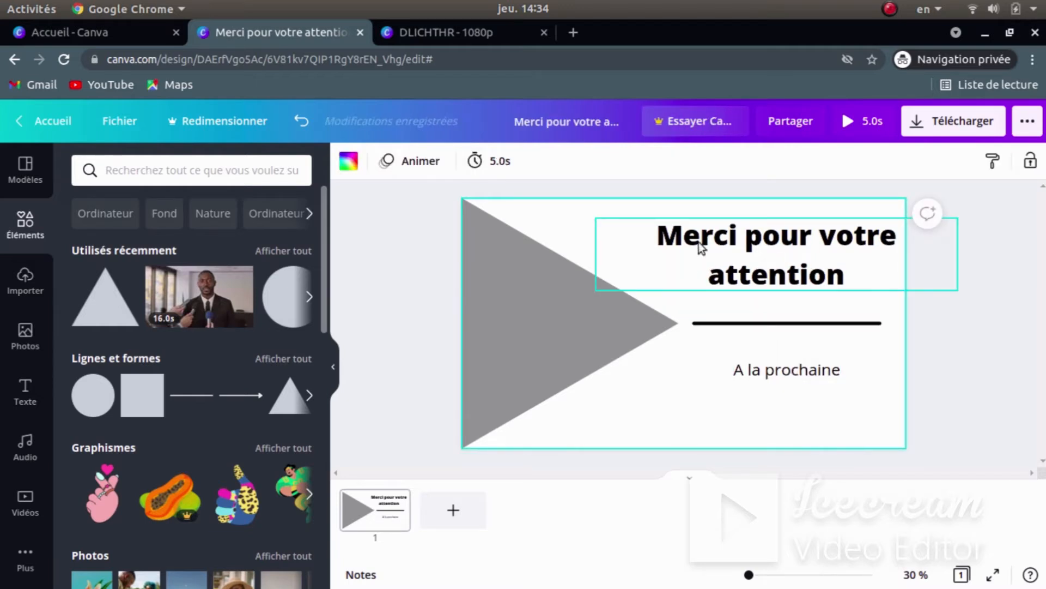
key("super")
left_click(702, 466)
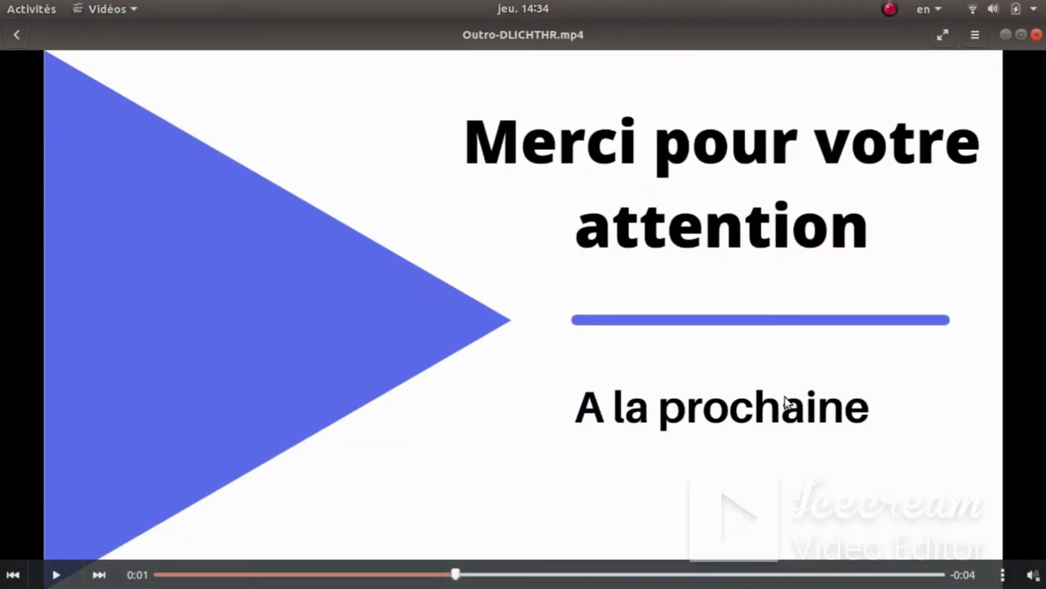
key("super")
left_click(238, 459)
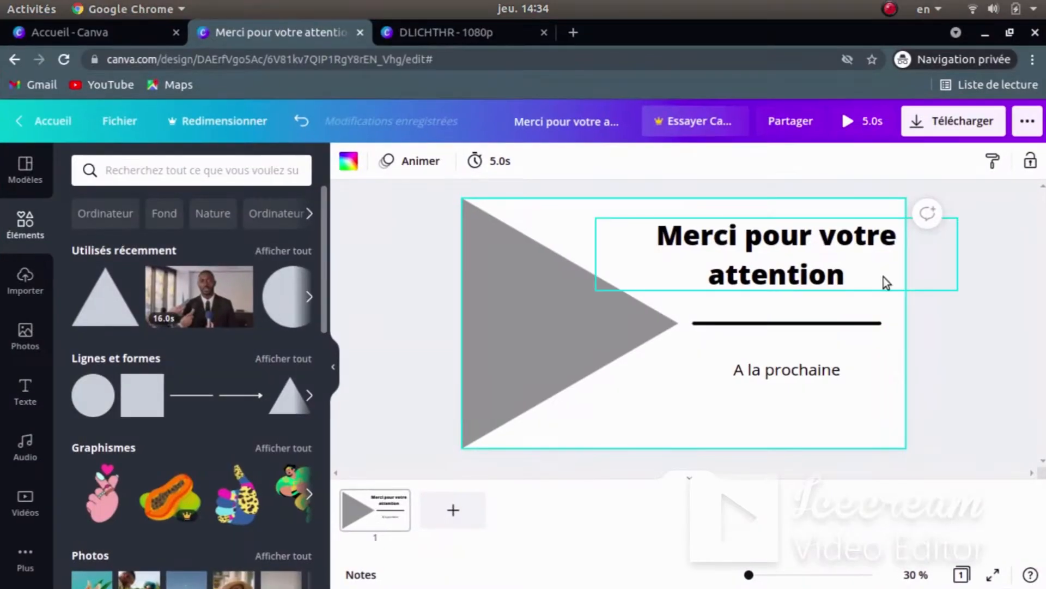
left_click(785, 371)
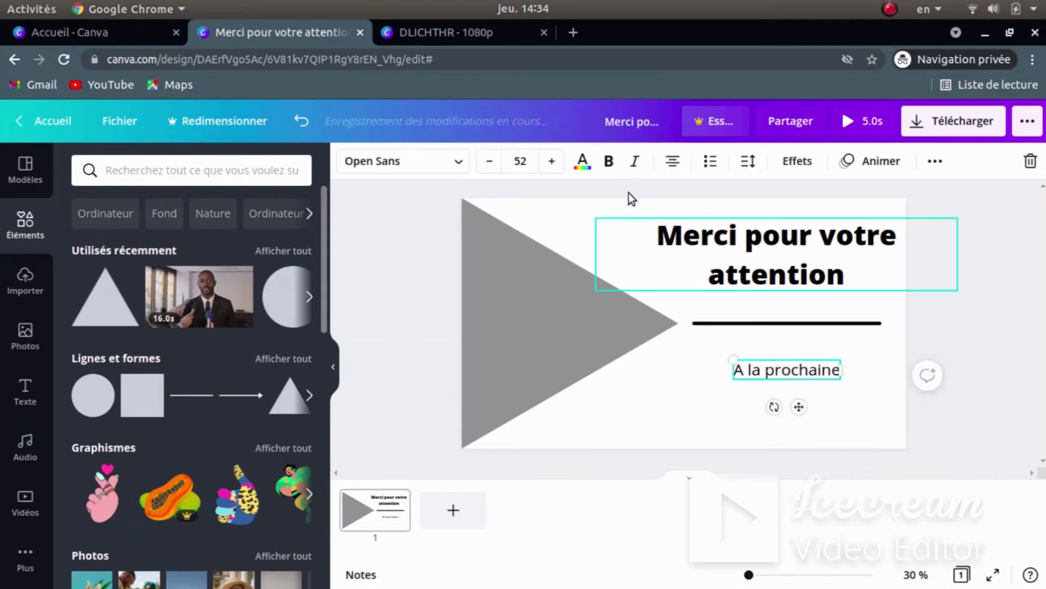
left_click(608, 161)
left_click(670, 409)
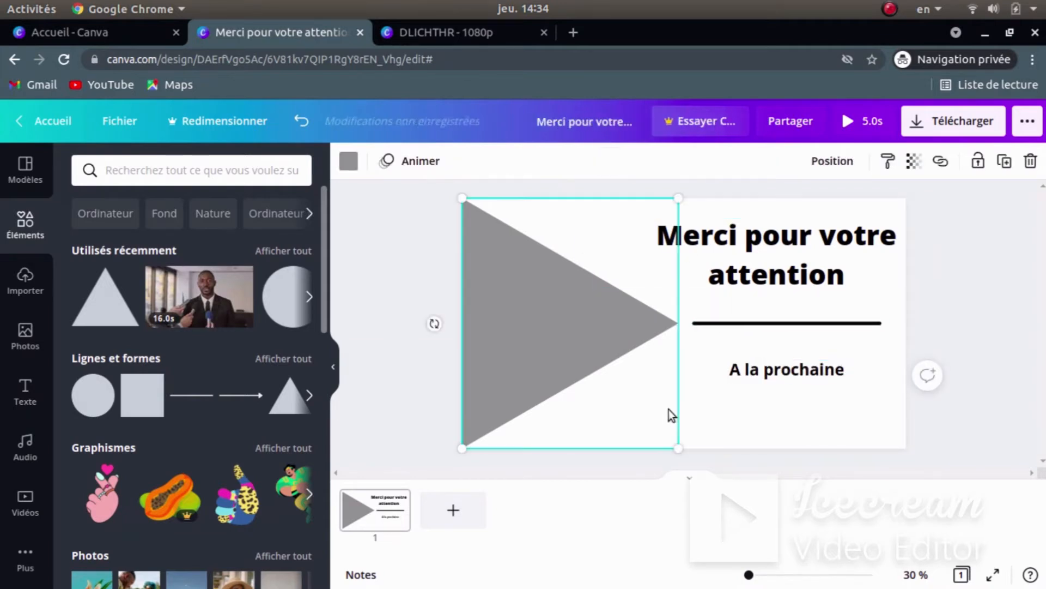
left_click(790, 420)
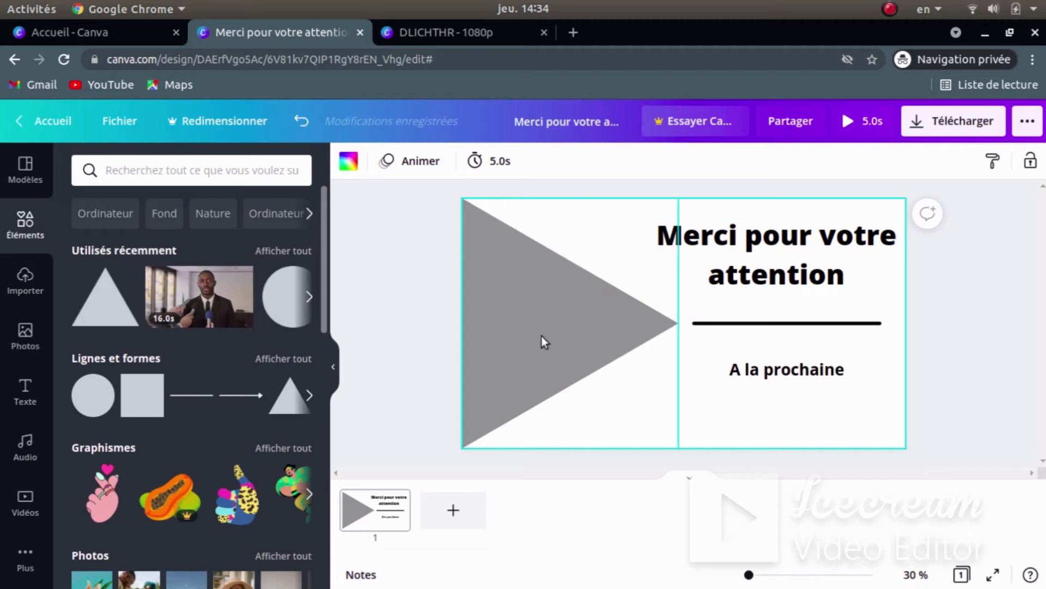
left_click(574, 280)
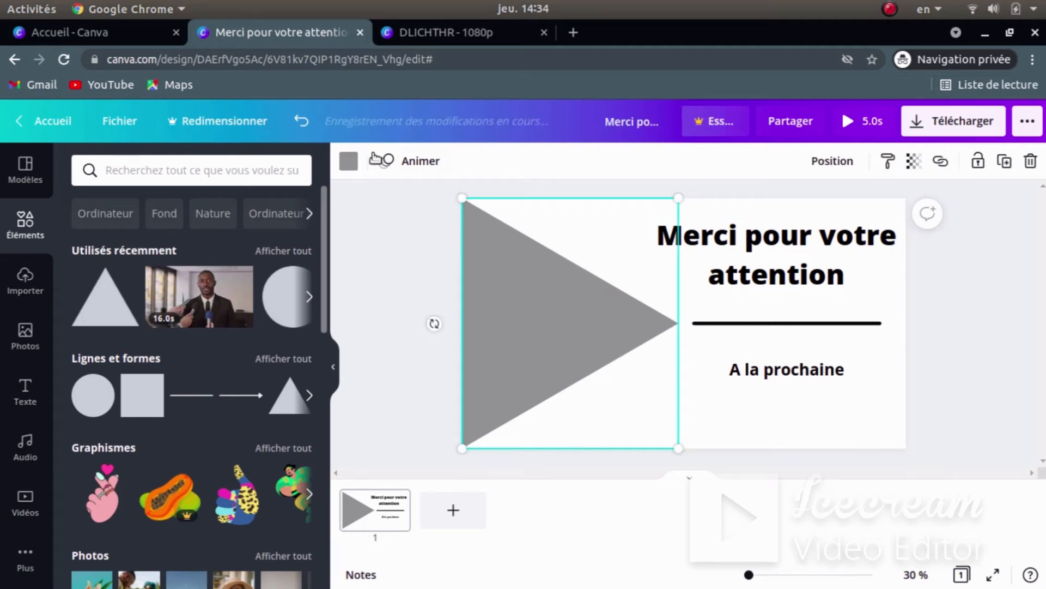
- Fill the outro triangle light blue, then compare with the reference video and the DLICHTHR design
left_click(348, 161)
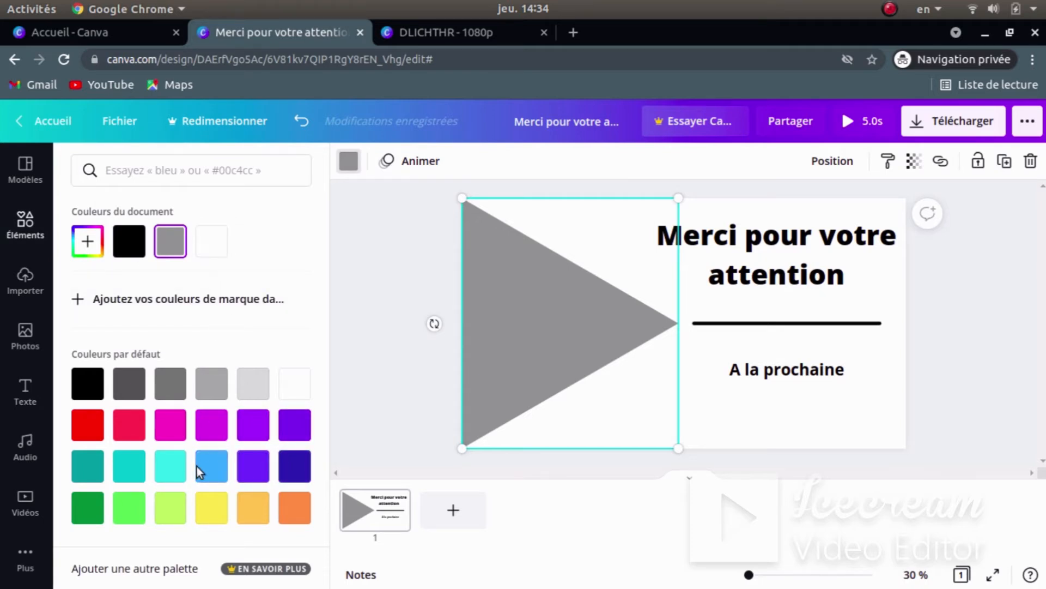
left_click(211, 470)
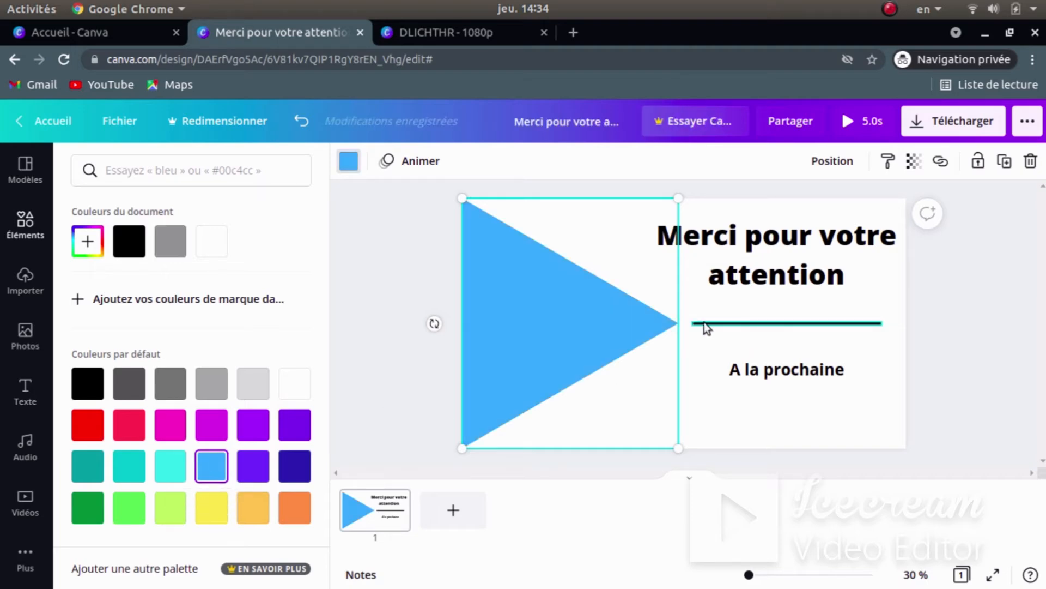
key("super")
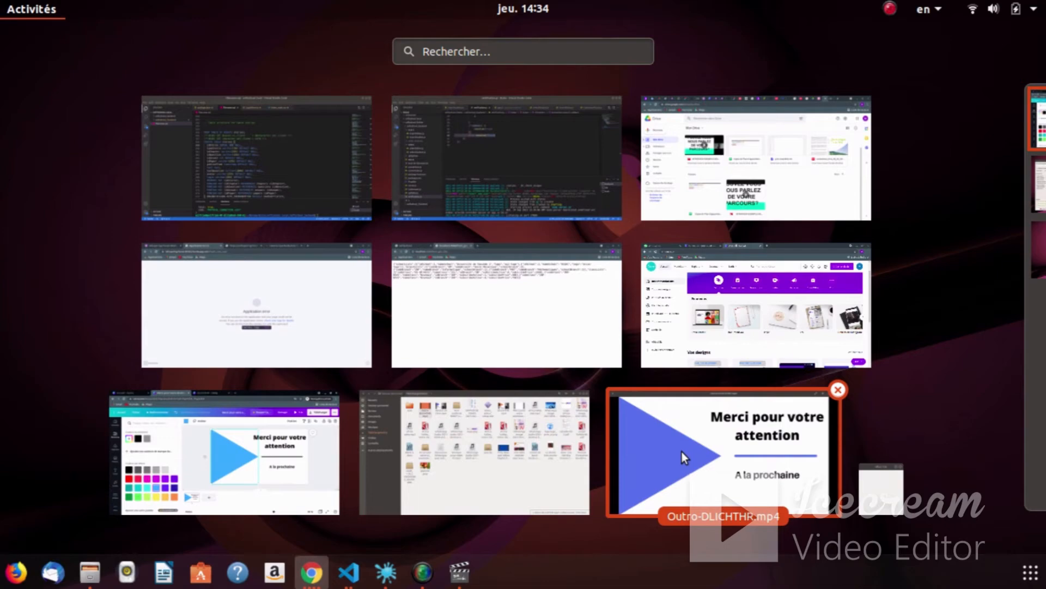
left_click(683, 444)
key("super")
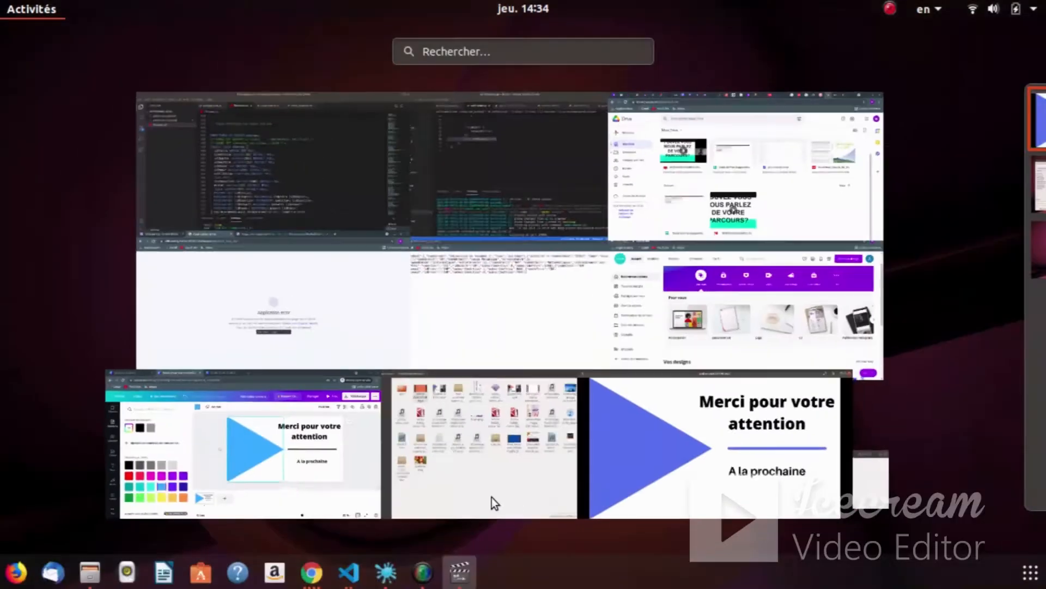
left_click(280, 456)
left_click(443, 32)
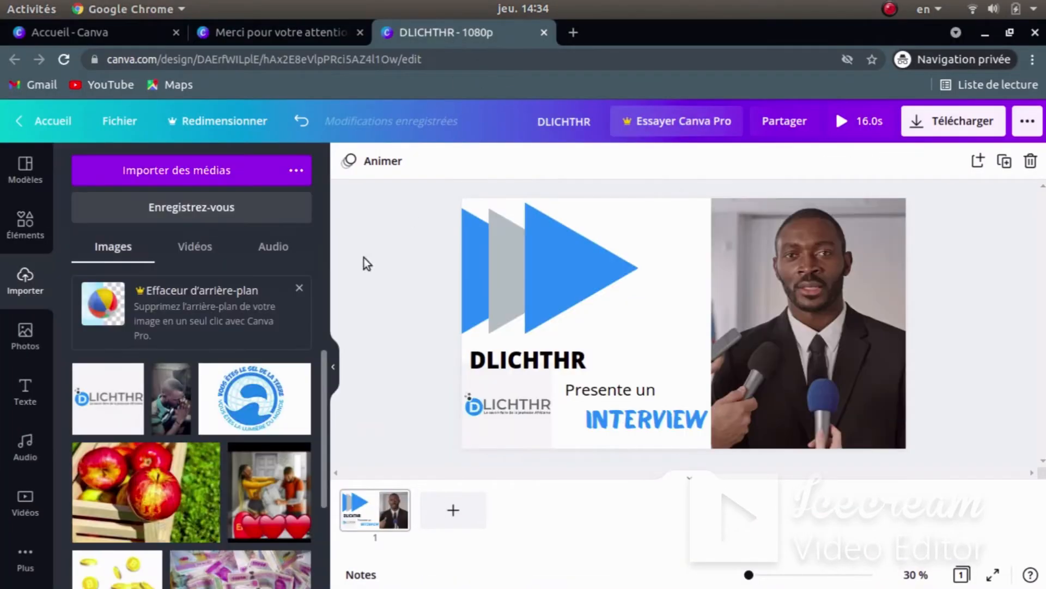
- Read the DLICHTHR triangle group's colour as #169ef5, then go back to the Merci design
left_click(545, 250)
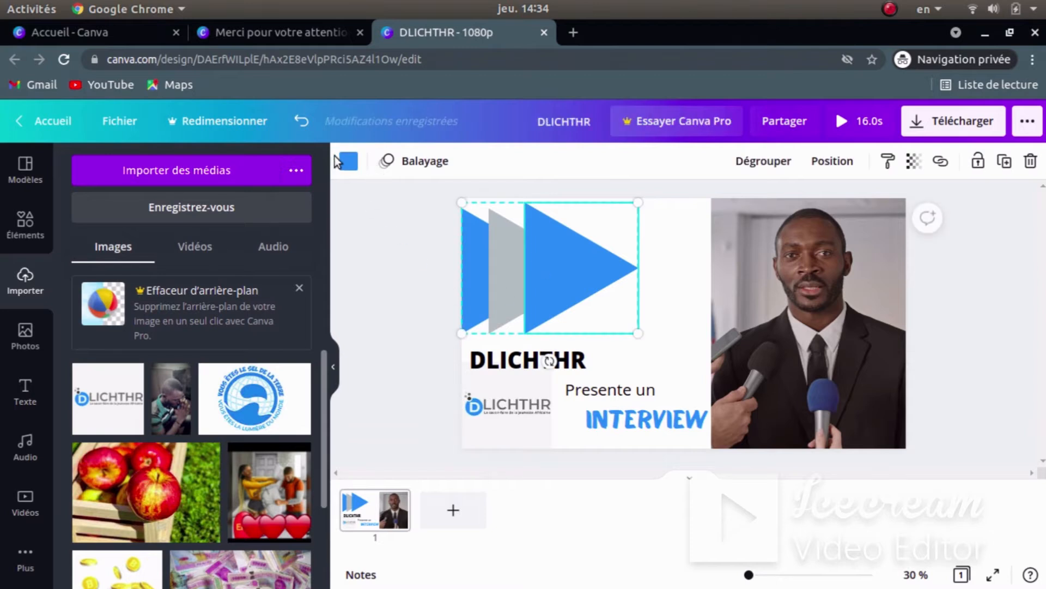
left_click(343, 161)
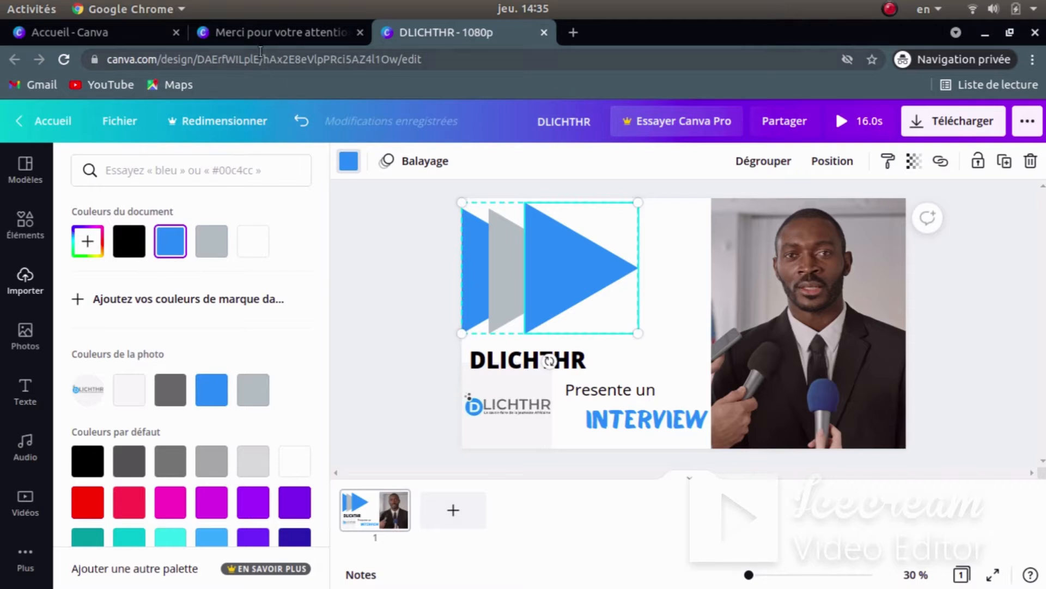
left_click(273, 32)
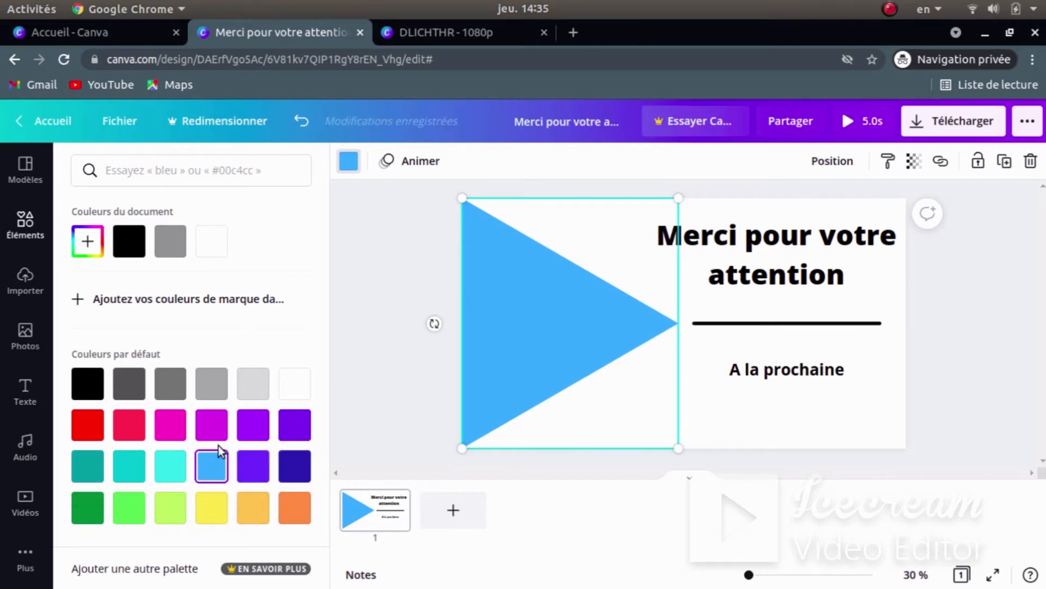
- Leave the brand page, try turquoise on the triangle, then revert it to light blue
left_click(146, 301)
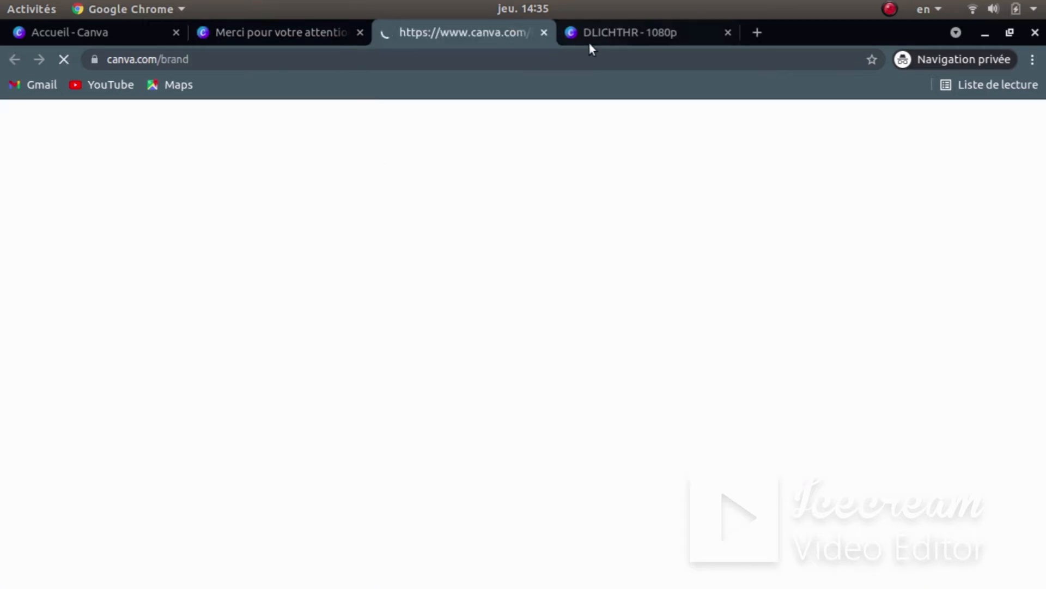
left_click(543, 33)
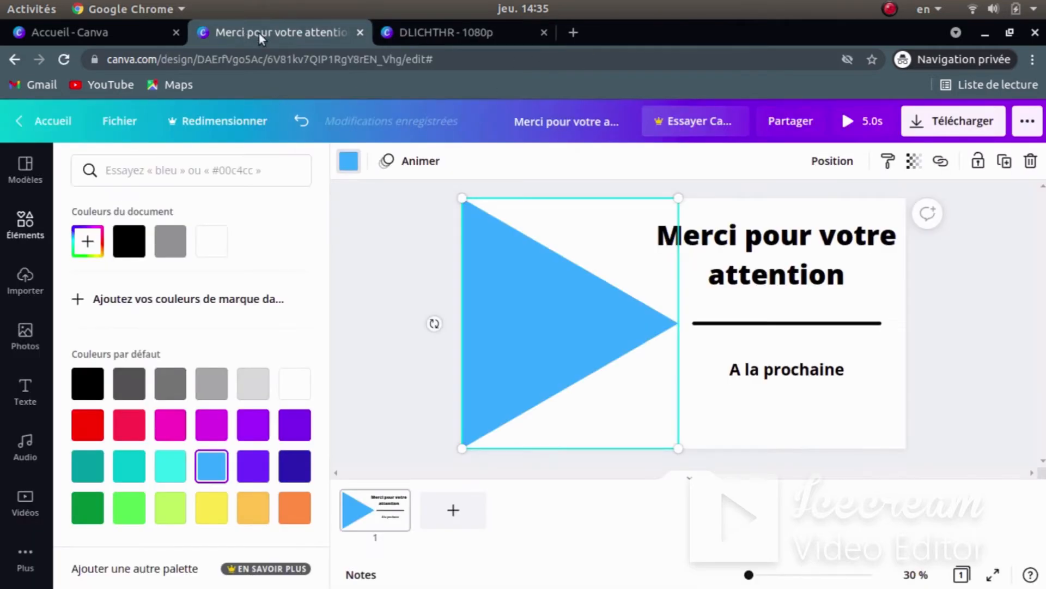
left_click(129, 466)
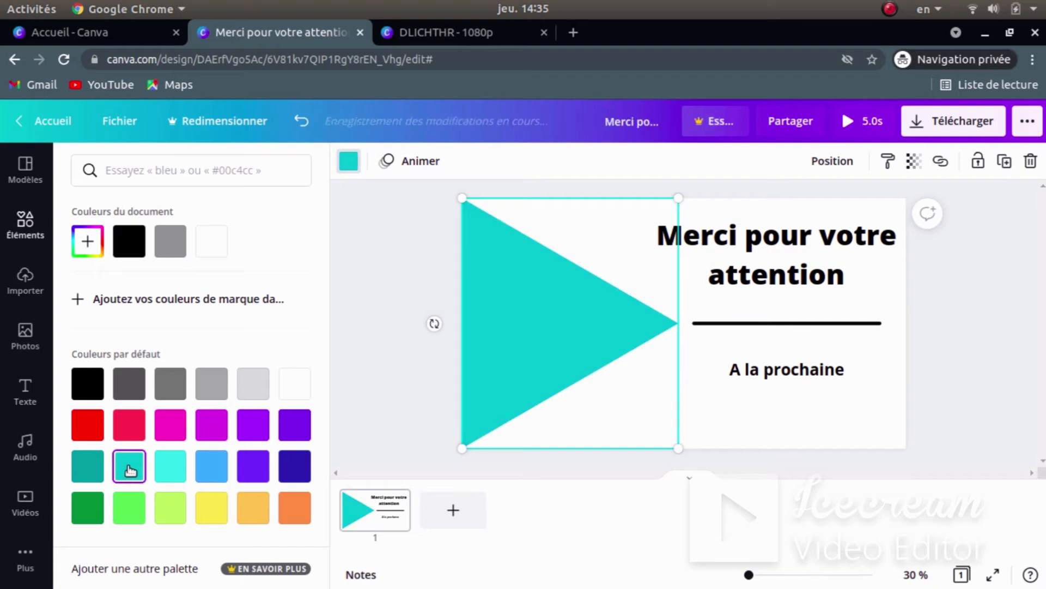
left_click(213, 470)
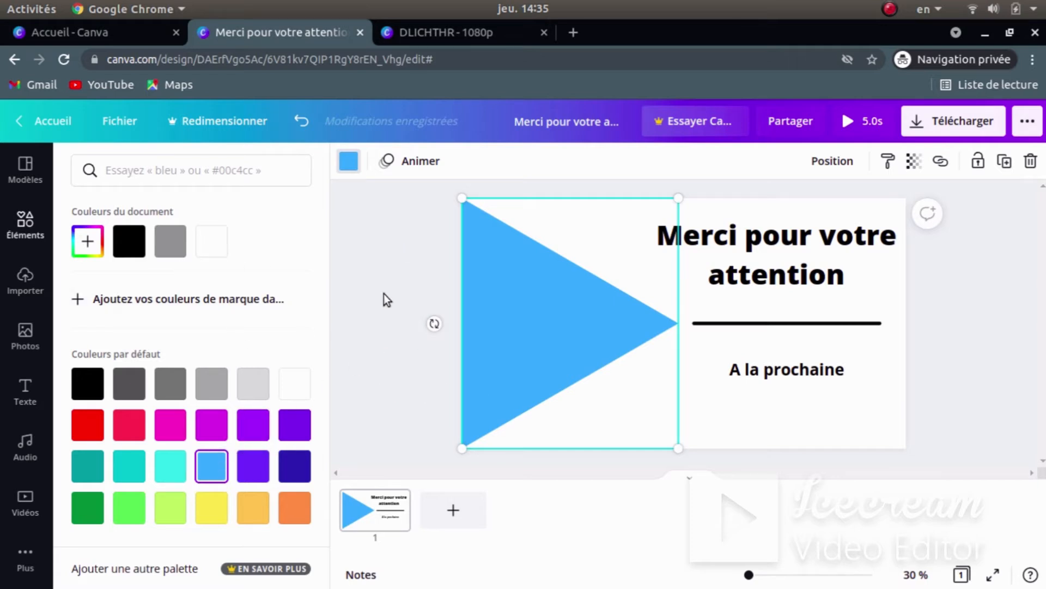
- Reopen the triangle's colour panel and switch over to the DLICHTHR design
key("Escape")
left_click(190, 173)
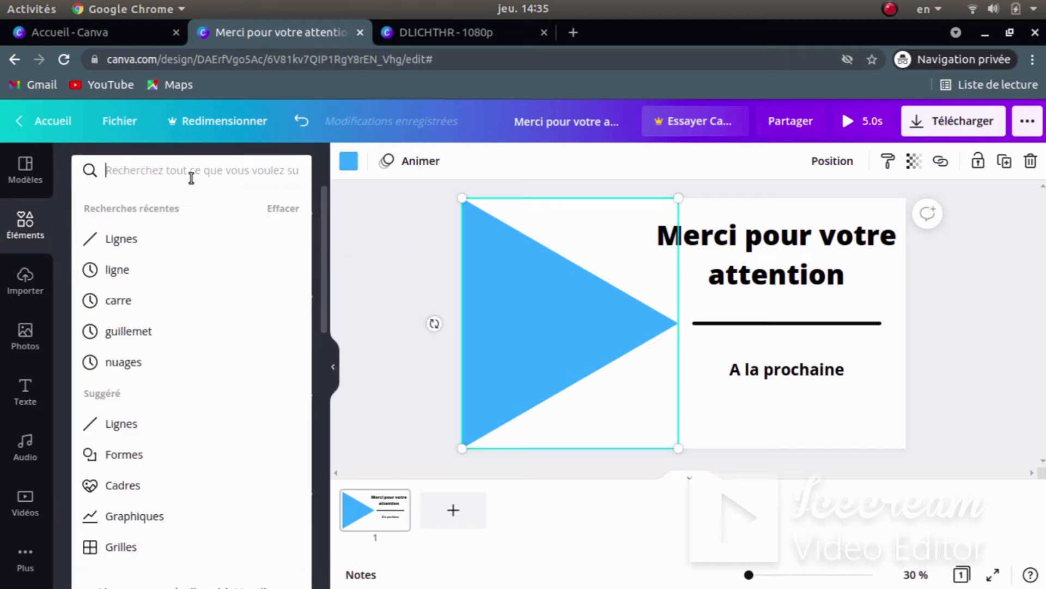
left_click(349, 161)
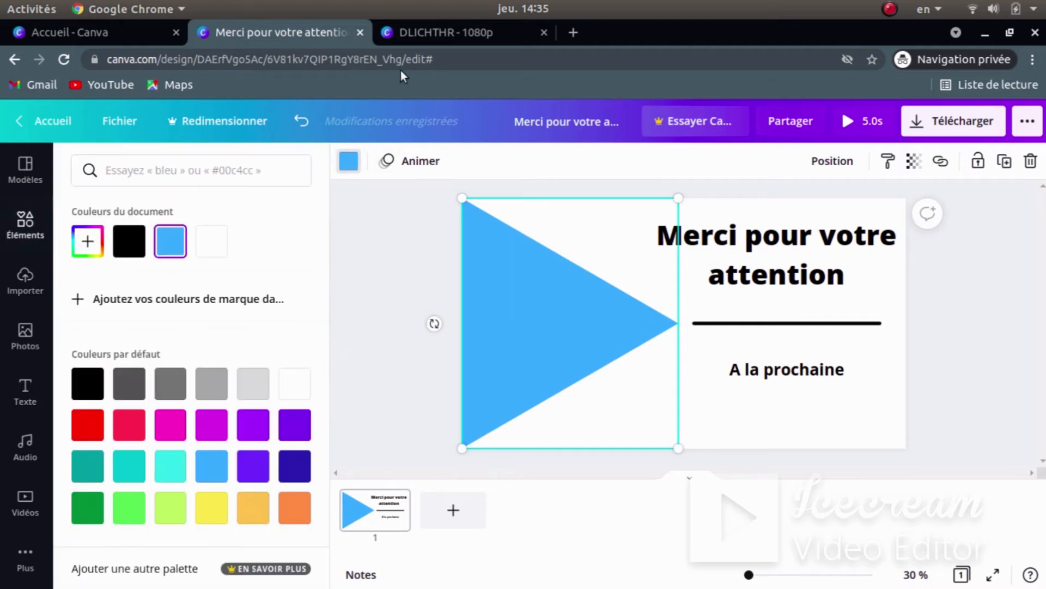
left_click(419, 35)
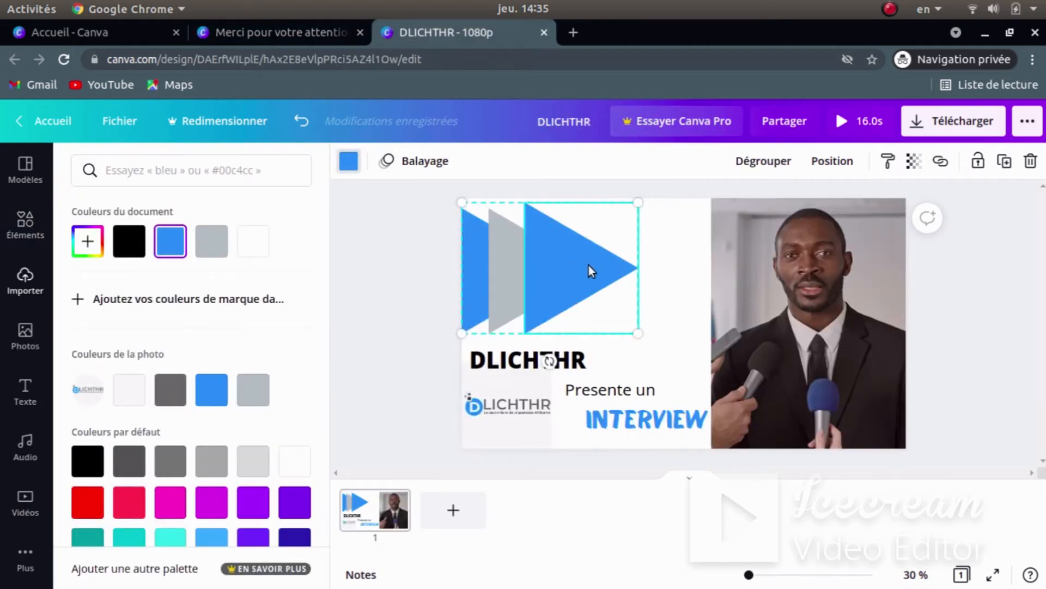
scroll(167, 313, "down", 2)
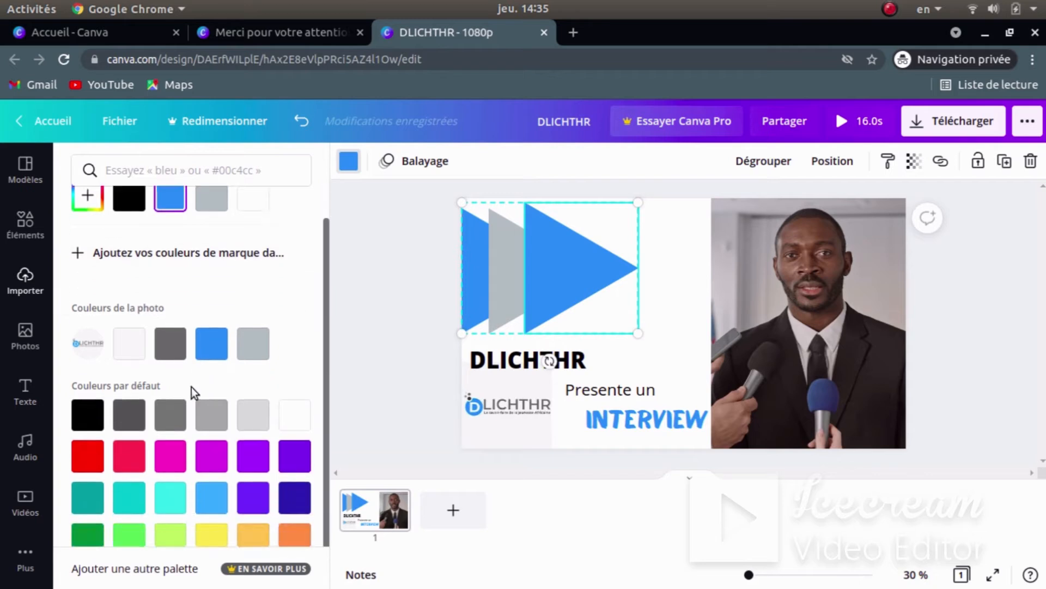
left_click(213, 317)
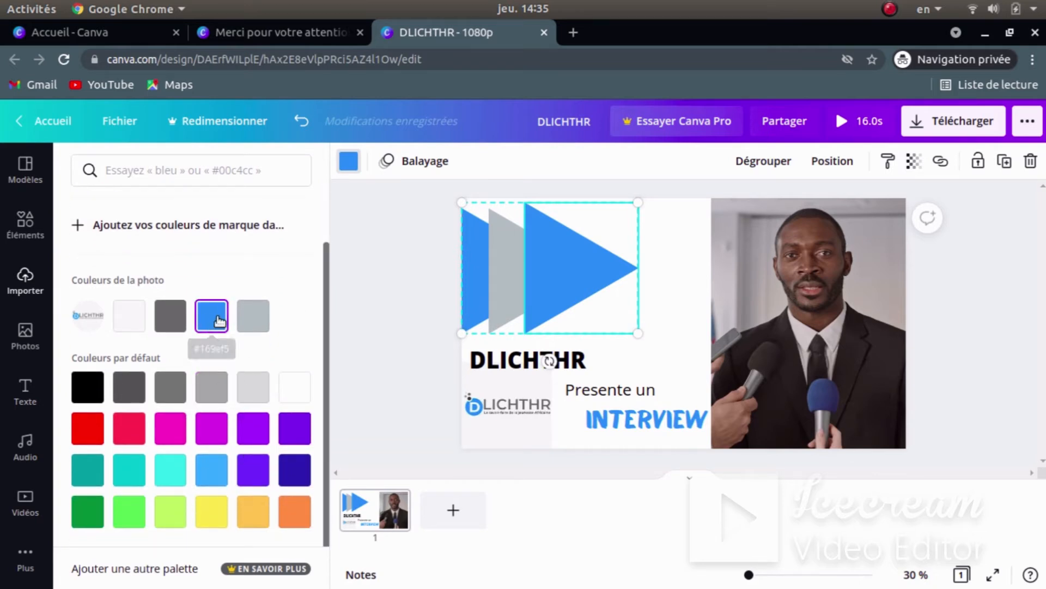
scroll(205, 315, "up", 2)
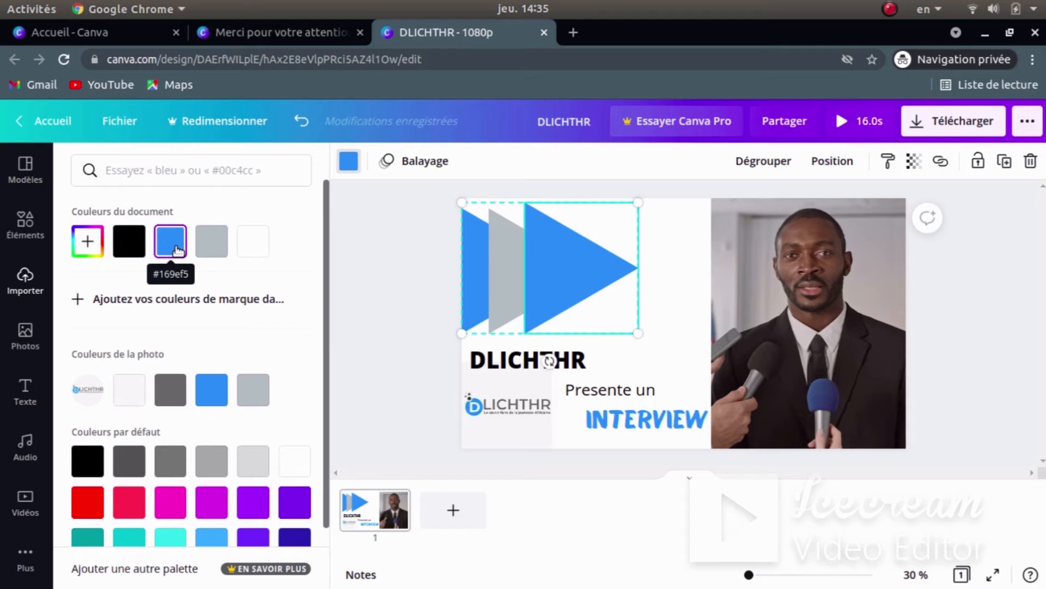
left_click(312, 37)
- Fill the triangle with #169ef5 by searching the hex code
left_click(188, 172)
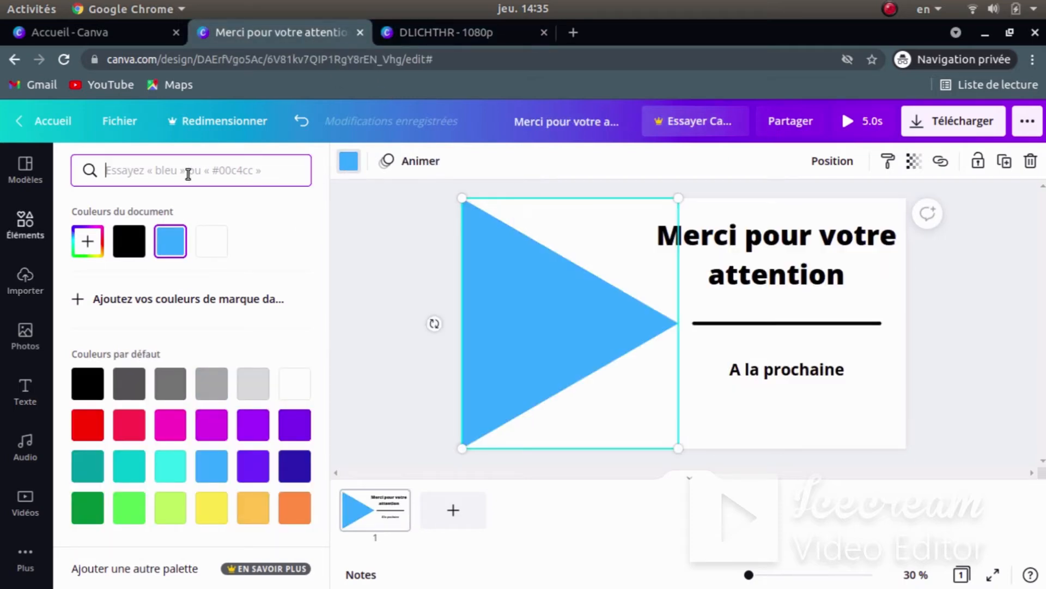
type("165")
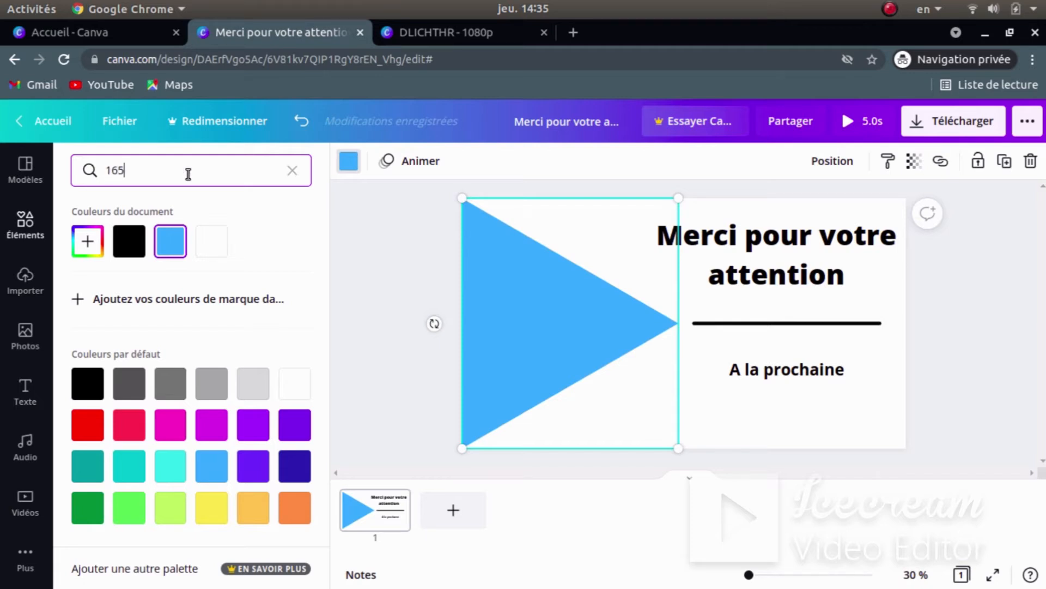
key("BackSpace")
type("9")
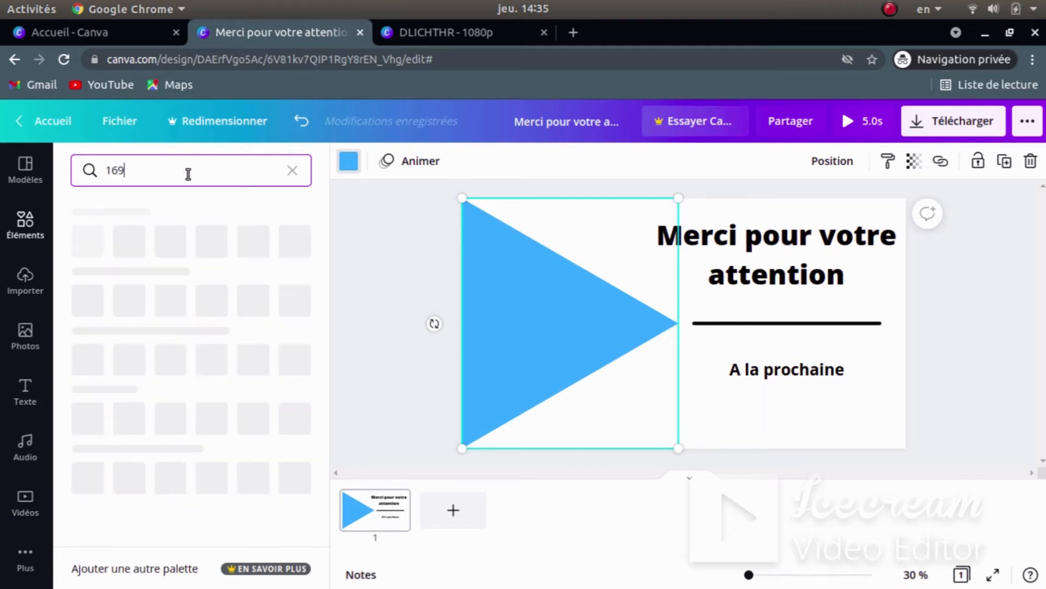
type("ef")
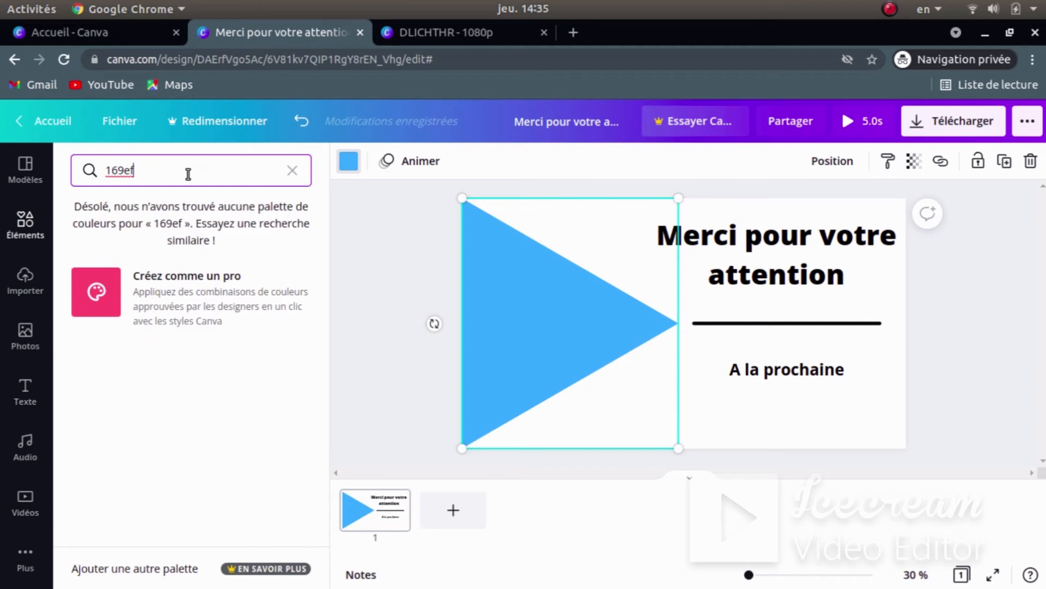
type("5")
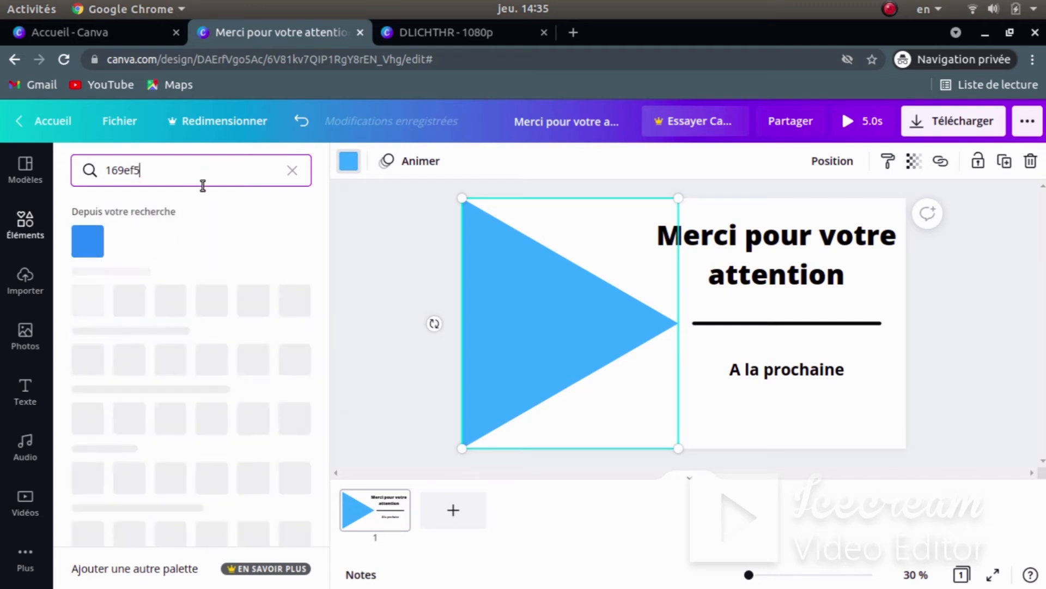
left_click(90, 251)
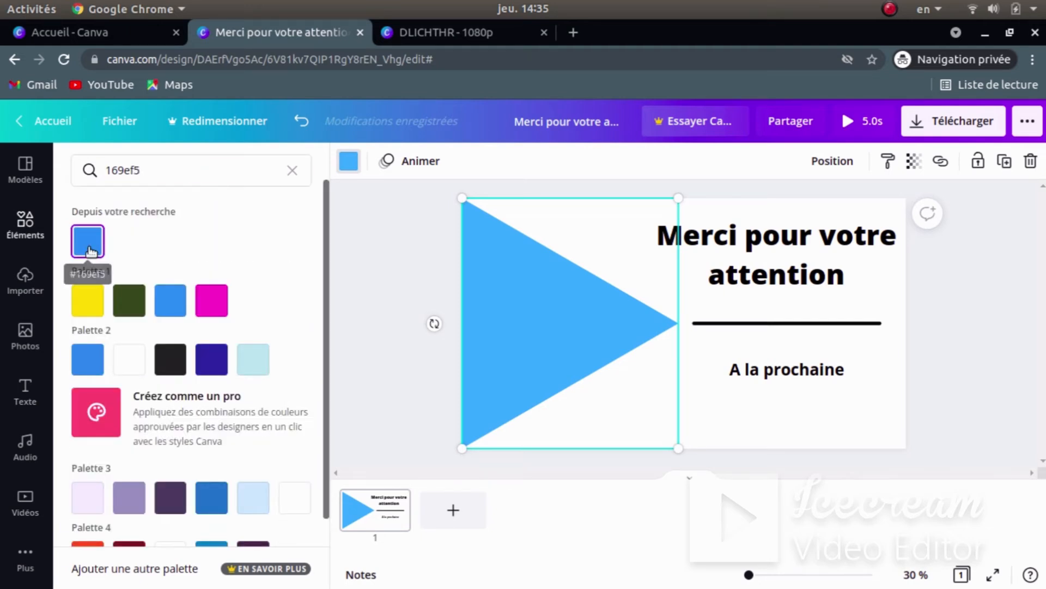
key("Escape")
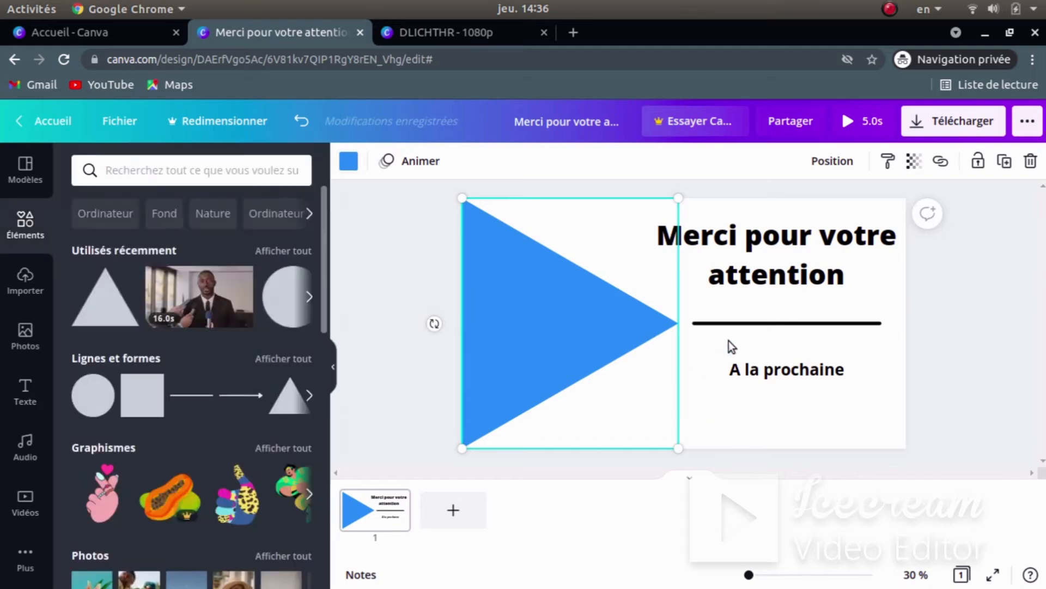
- Recolour the divider line under the title to #169ef5
left_click(741, 323)
left_click(348, 161)
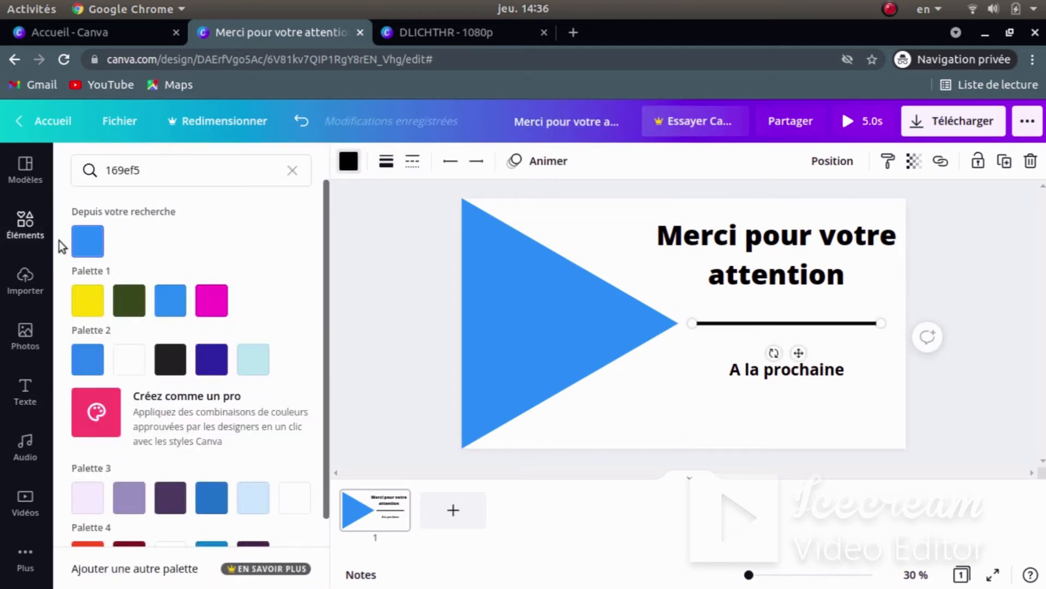
left_click(87, 240)
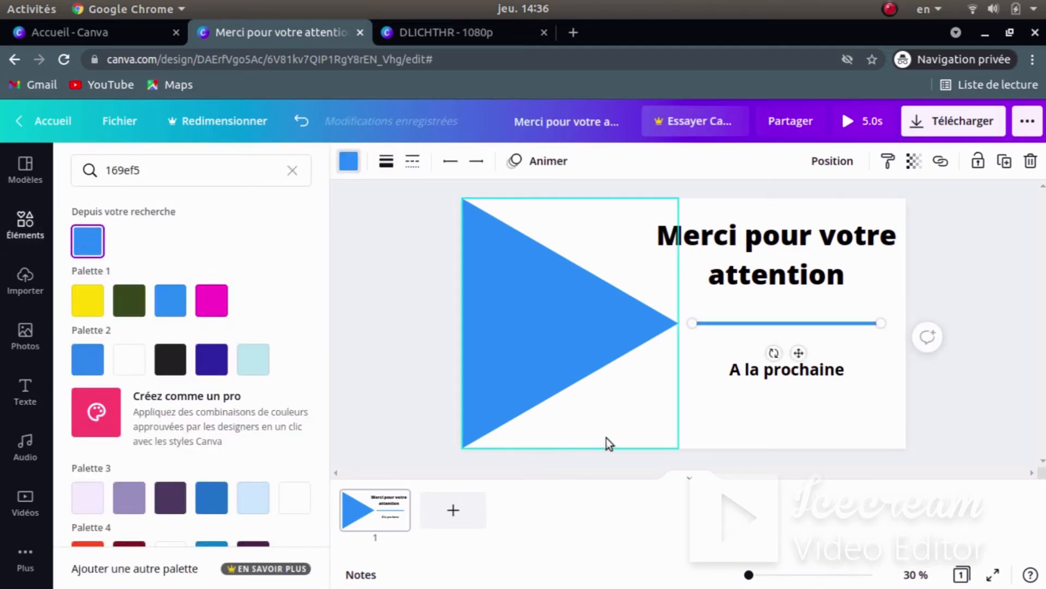
left_click(654, 425)
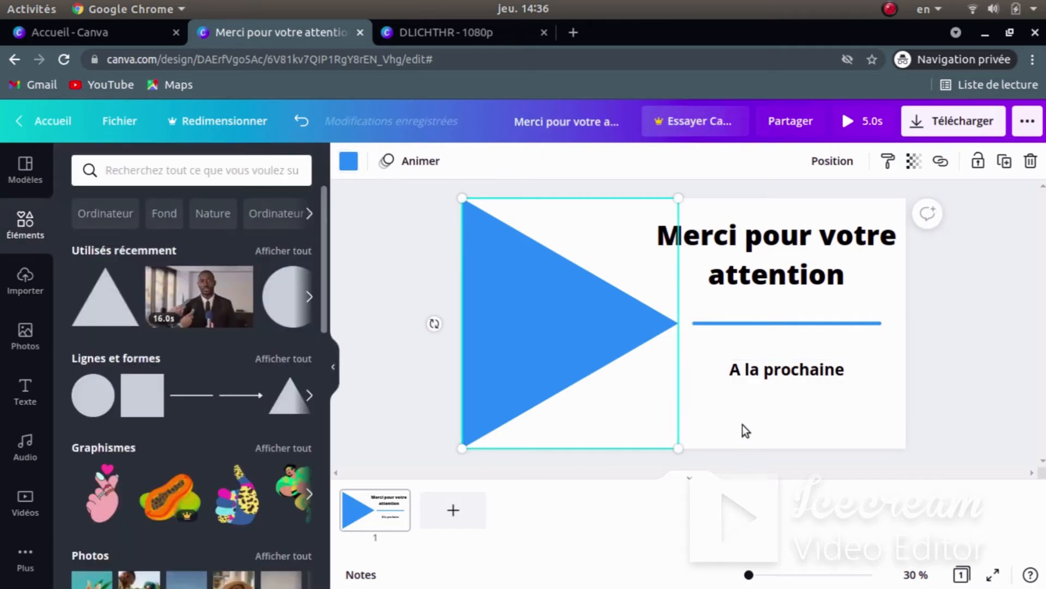
- Preview the outro slide's 5.0s playback, then bring up the Outro-DLICHTHR.mp4 video
left_click(864, 418)
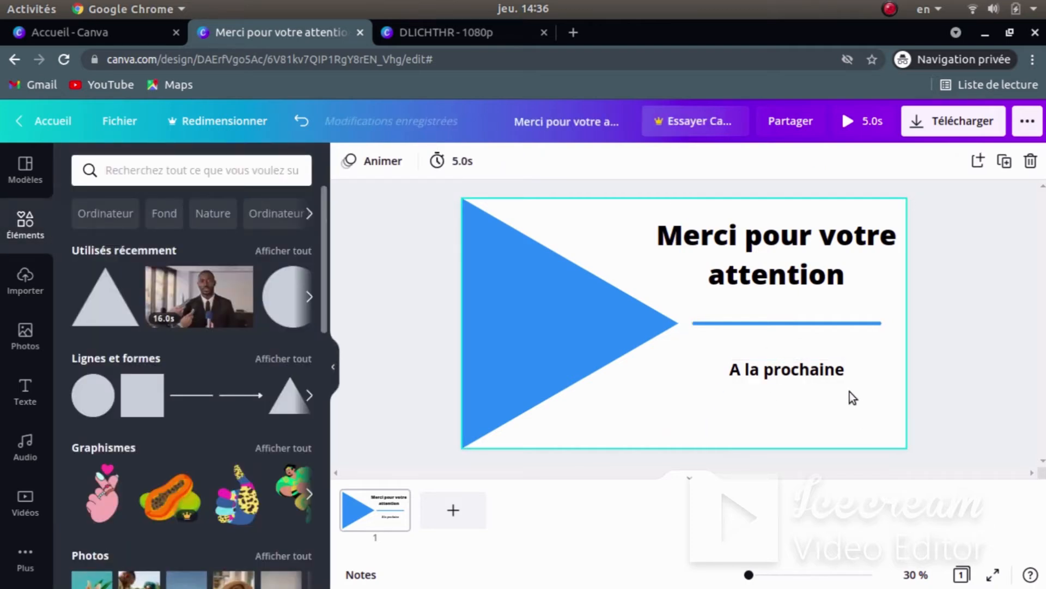
left_click(863, 121)
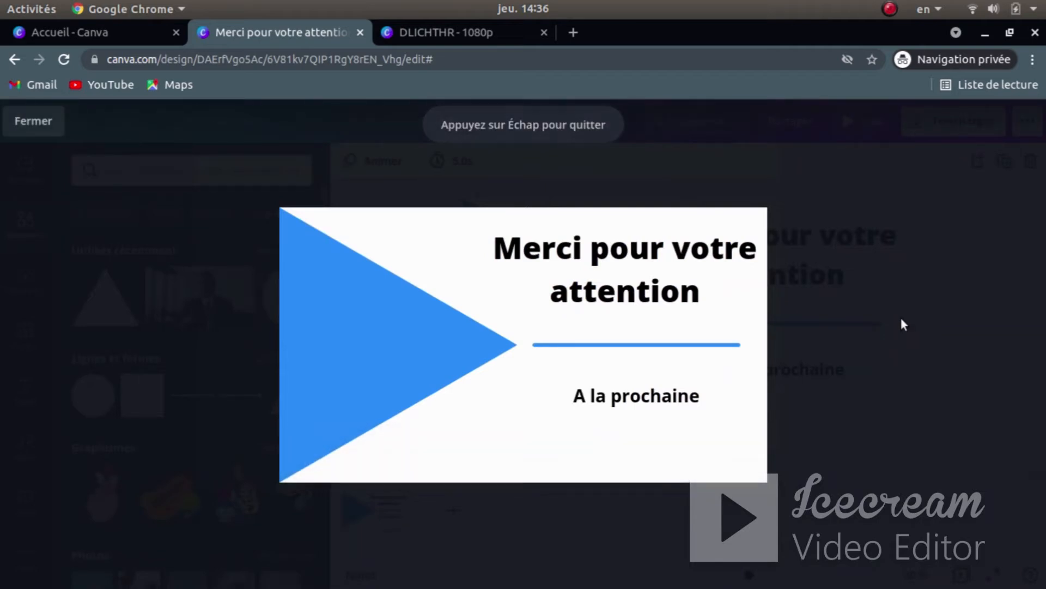
left_click(521, 342)
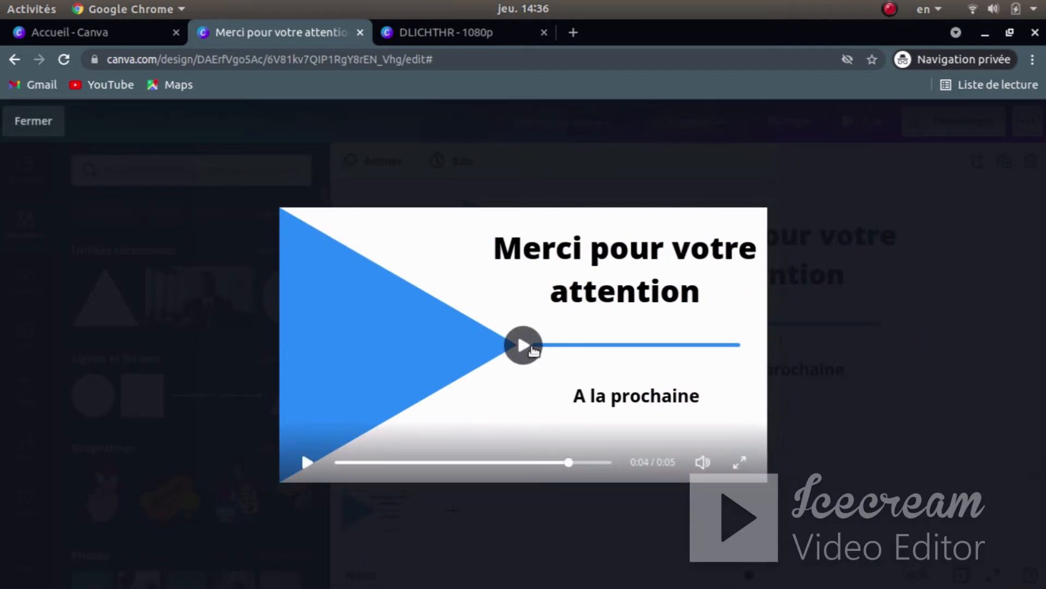
key("super")
left_click(719, 439)
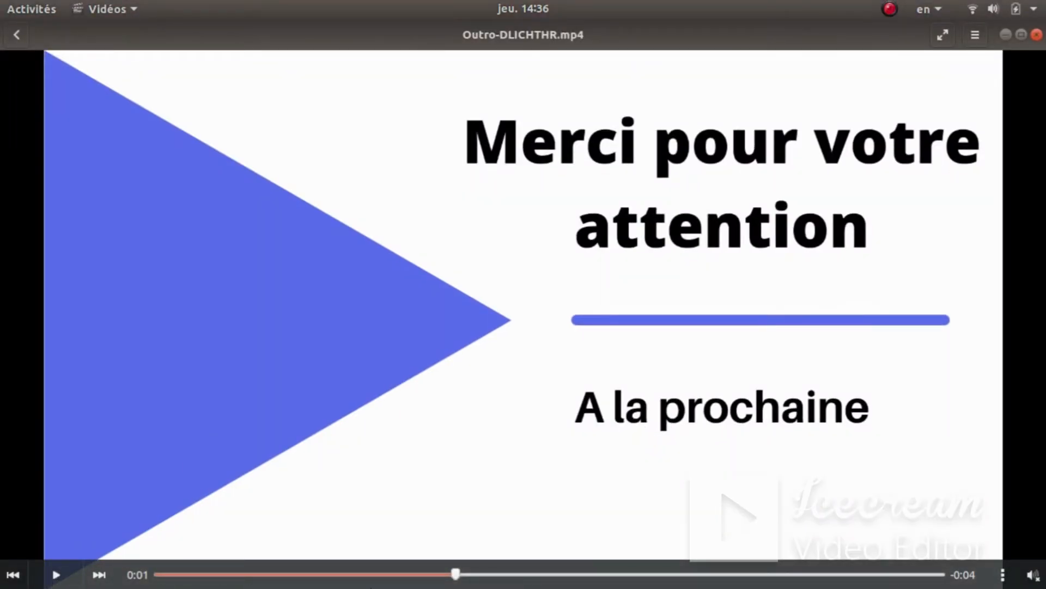
- Replay Outro-DLICHTHR.mp4 from 0:00, then return to Canva and close the slide preview
left_click_drag(454, 579, 154, 575)
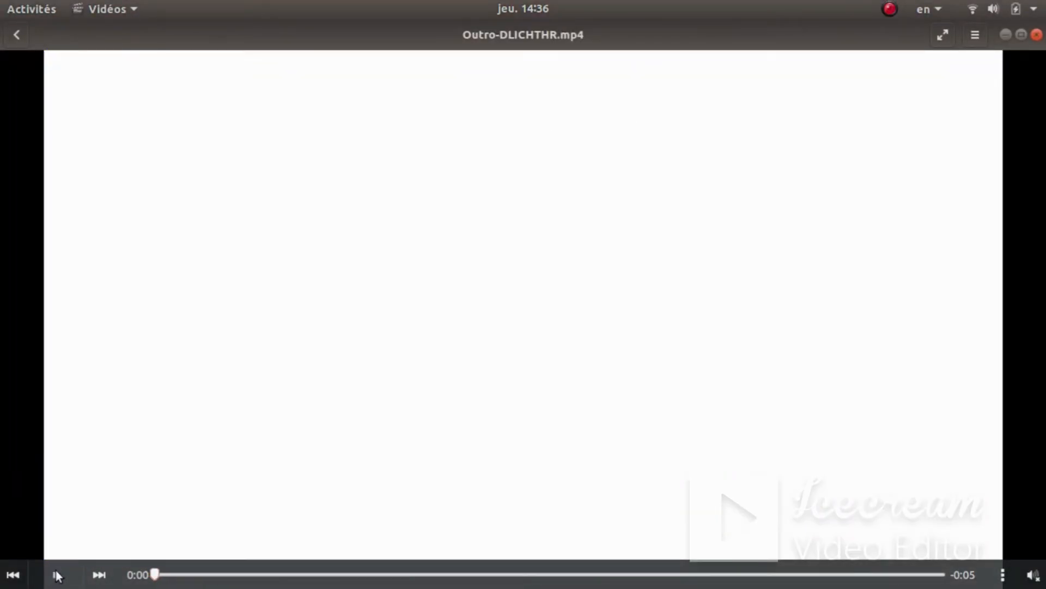
left_click(56, 573)
left_click(56, 573)
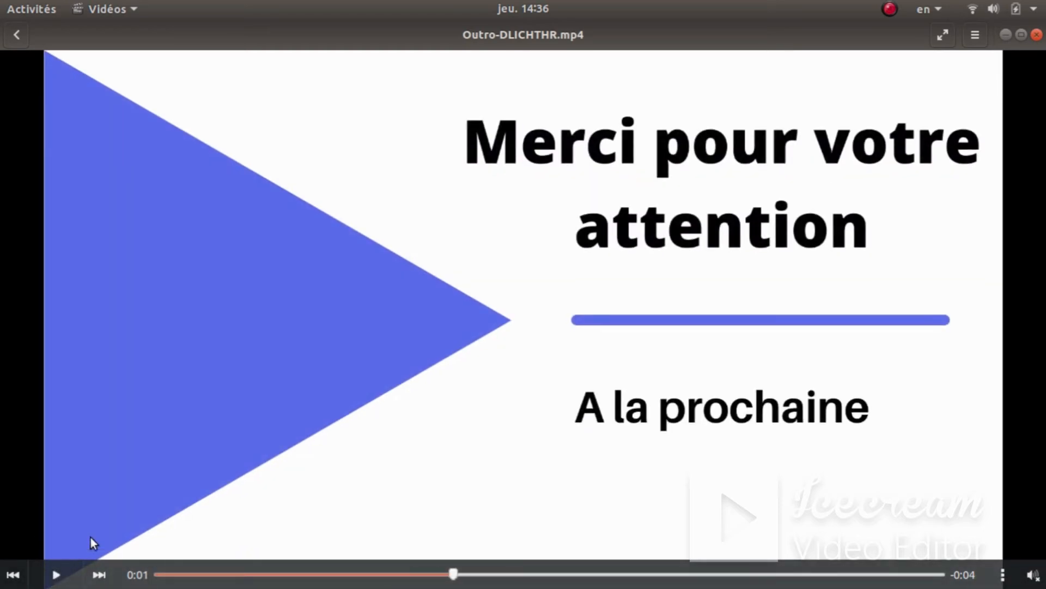
key("super")
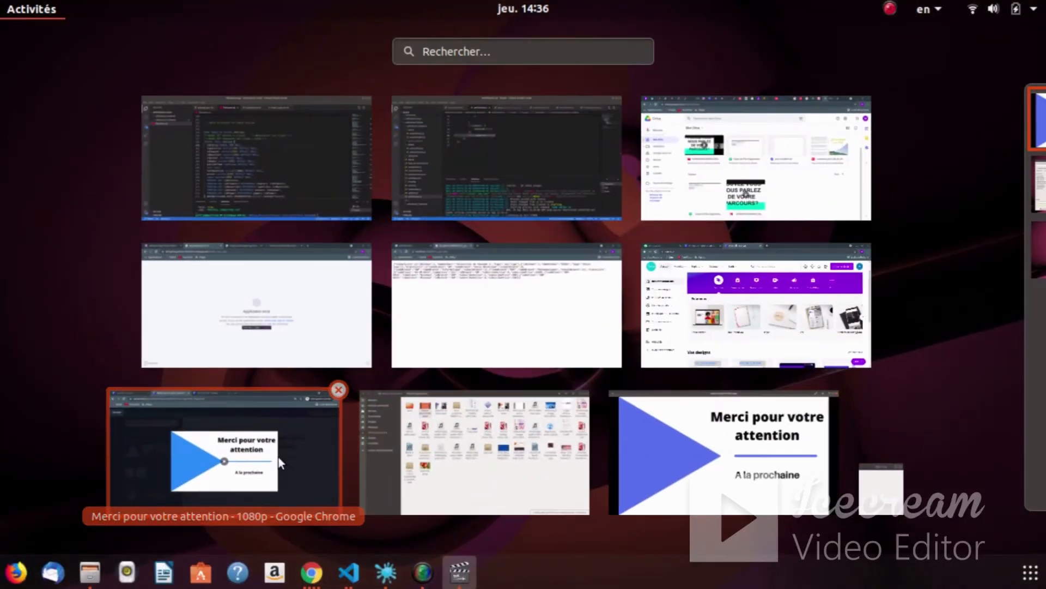
left_click(279, 457)
left_click(206, 390)
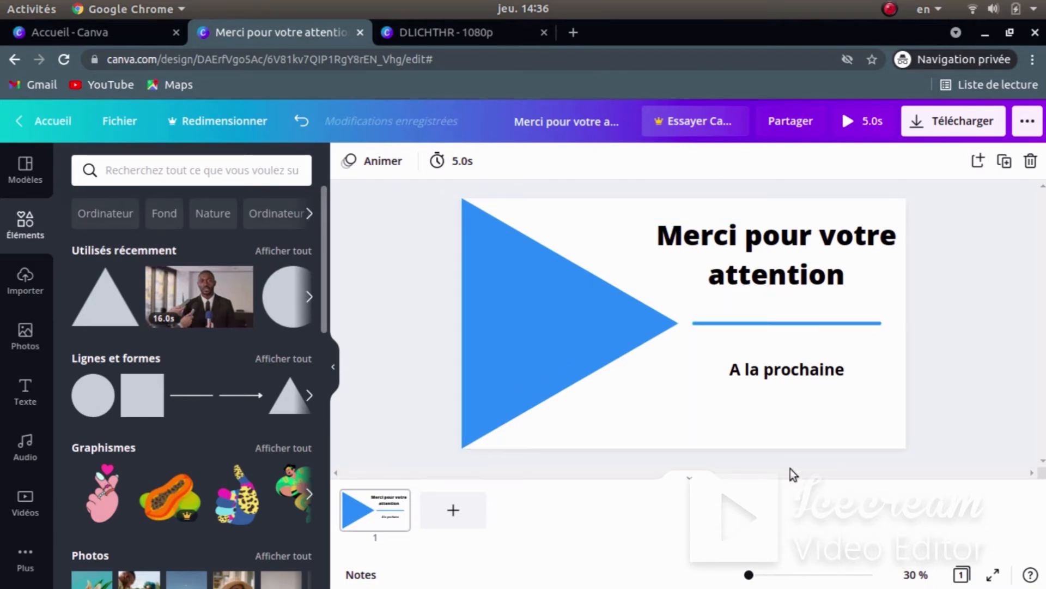
- Apply the Lever animation from the Animer page animations to the thank-you slide
left_click(806, 252)
left_click(950, 393)
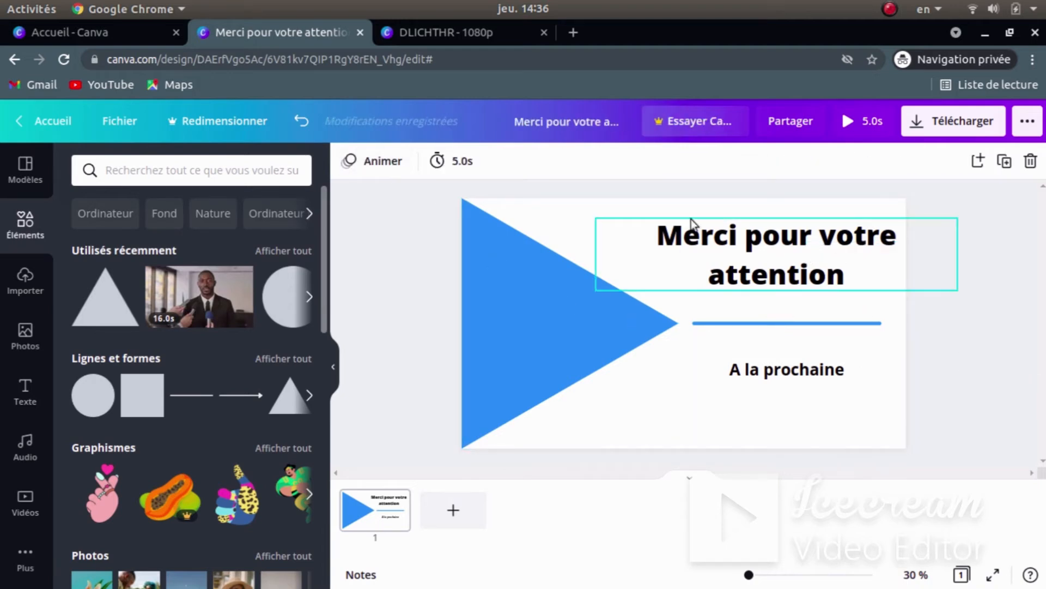
left_click(360, 162)
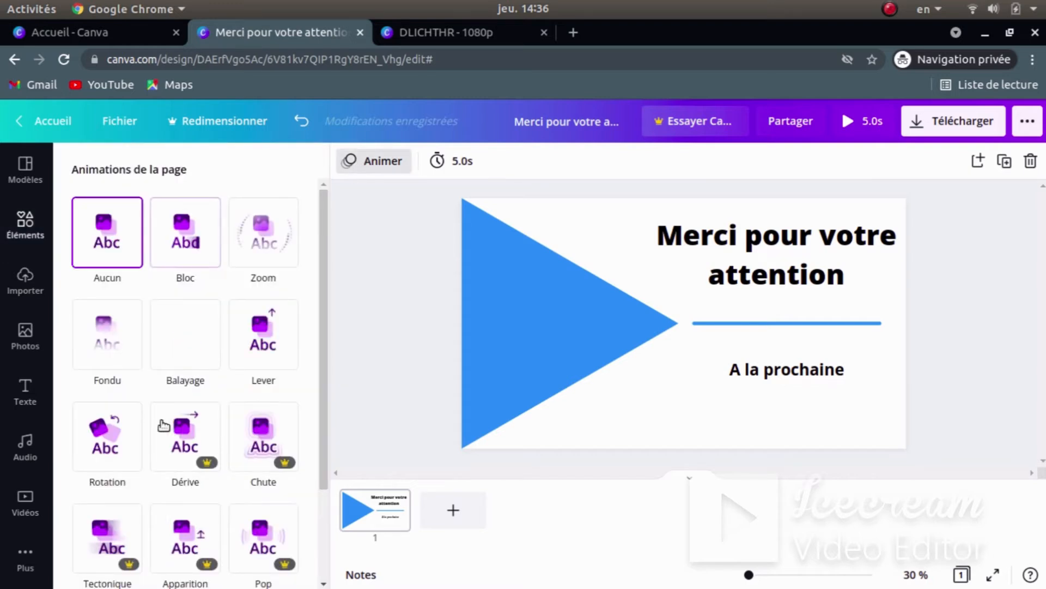
scroll(173, 437, "down", 2)
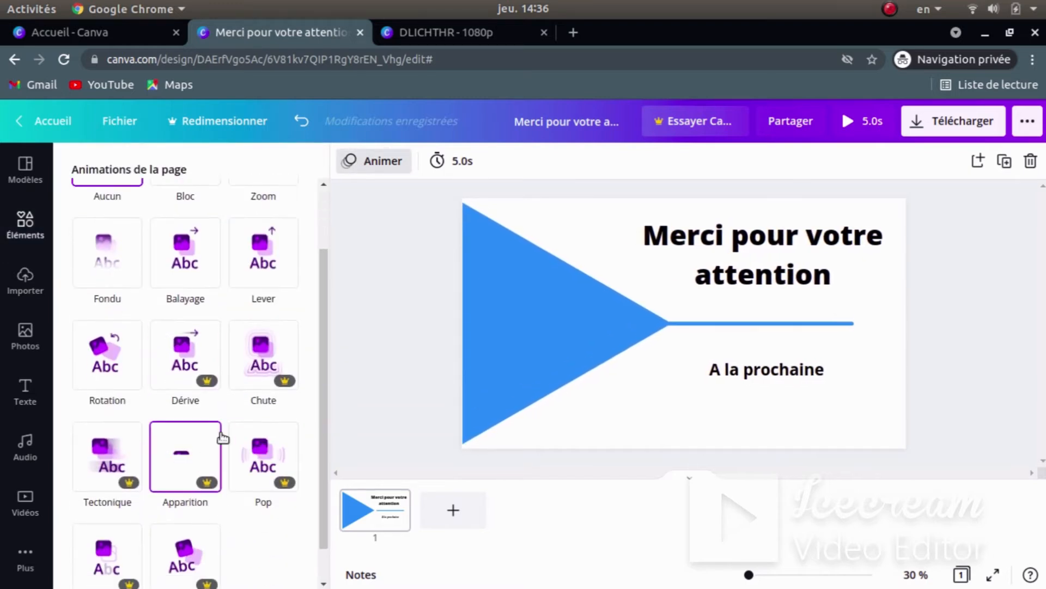
left_click(267, 278)
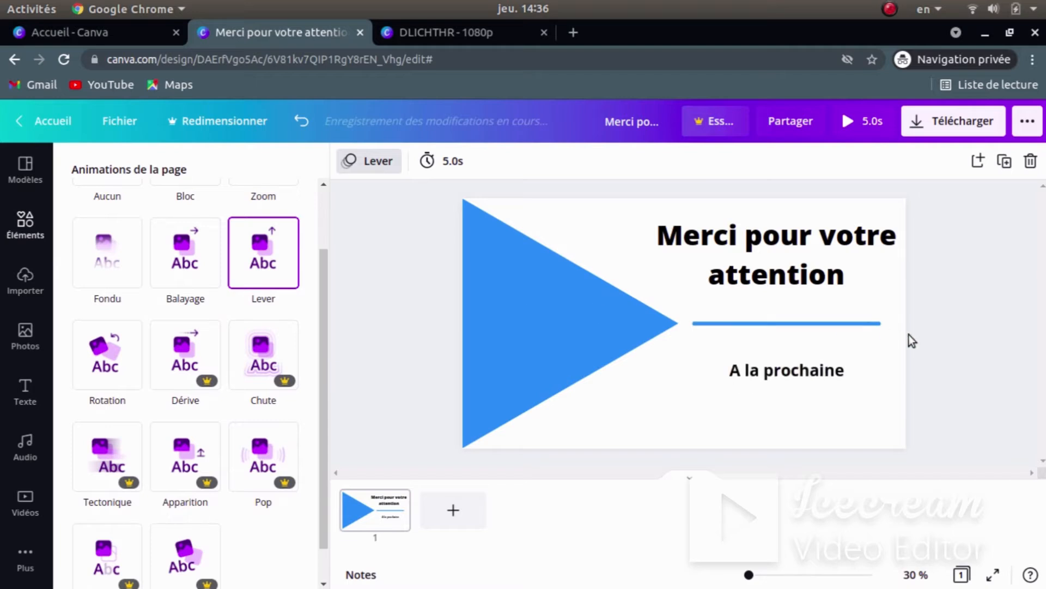
left_click(957, 304)
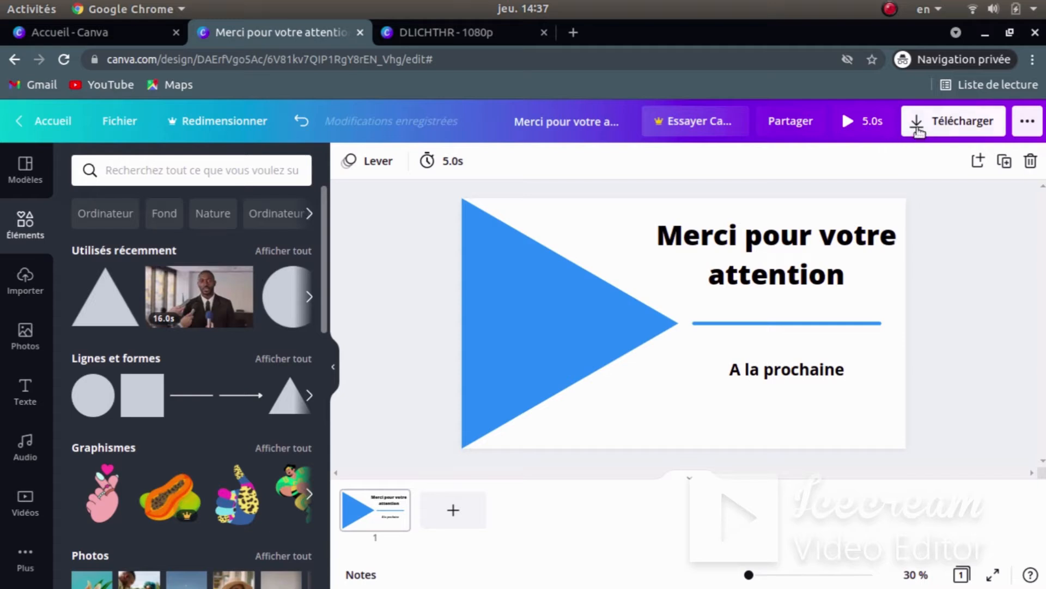
- Preview the thank-you slide's playback, then preview the DLICHTHR design
left_click(866, 124)
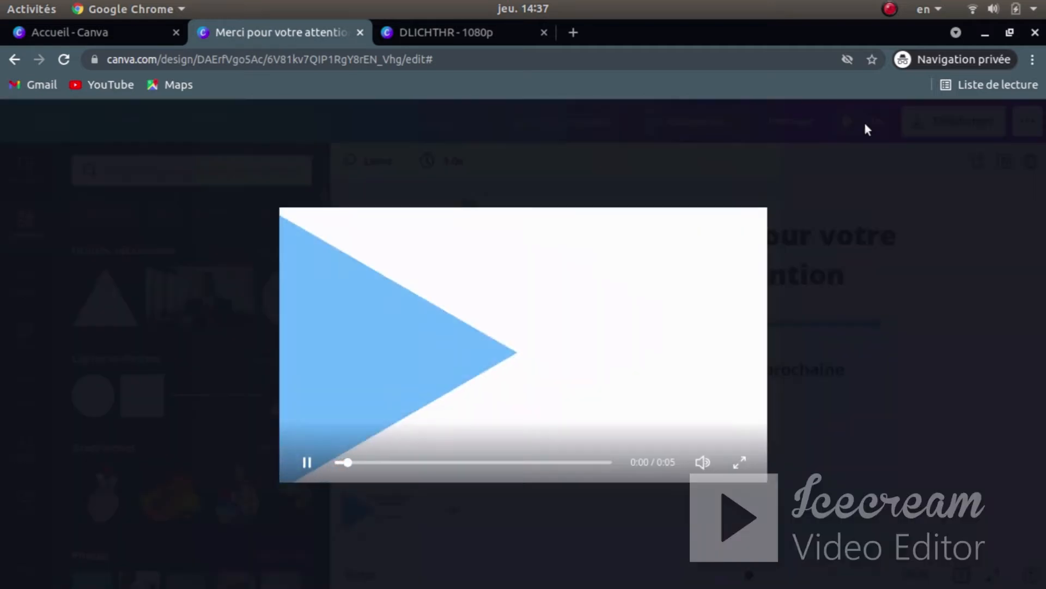
left_click(892, 352)
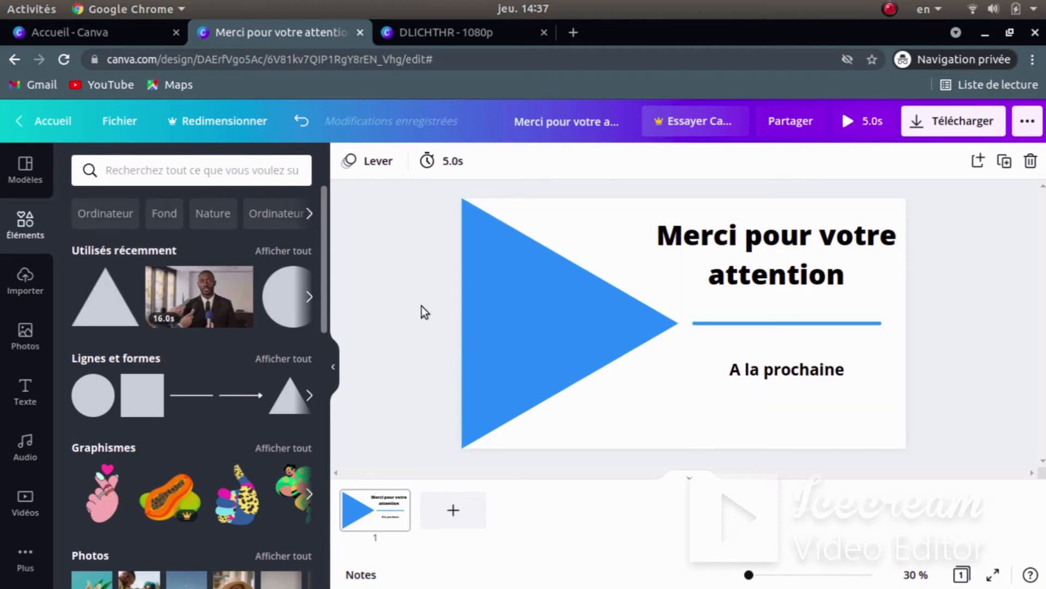
key("super")
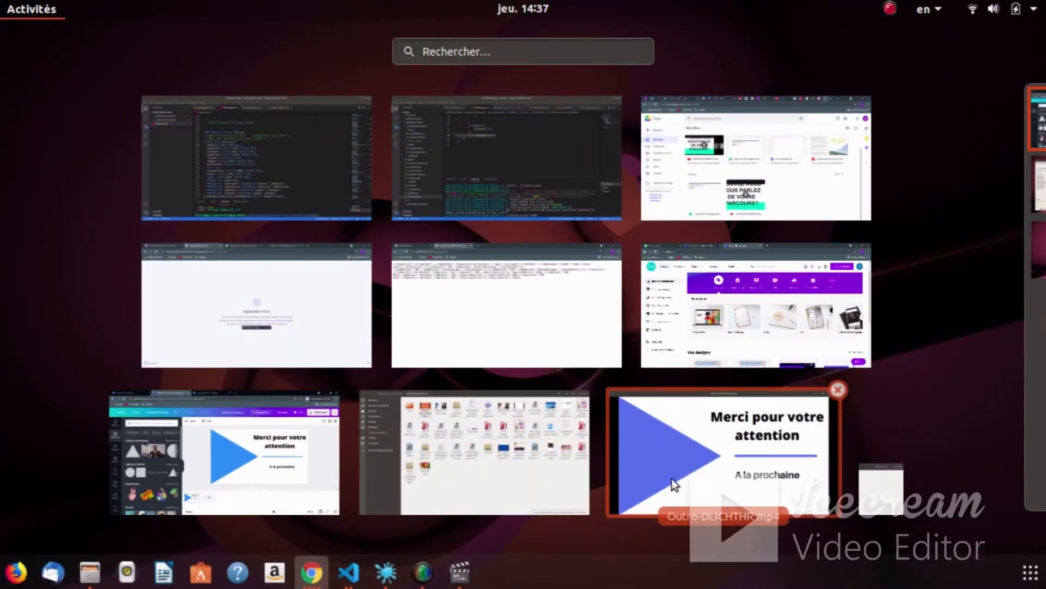
left_click(299, 402)
left_click(441, 34)
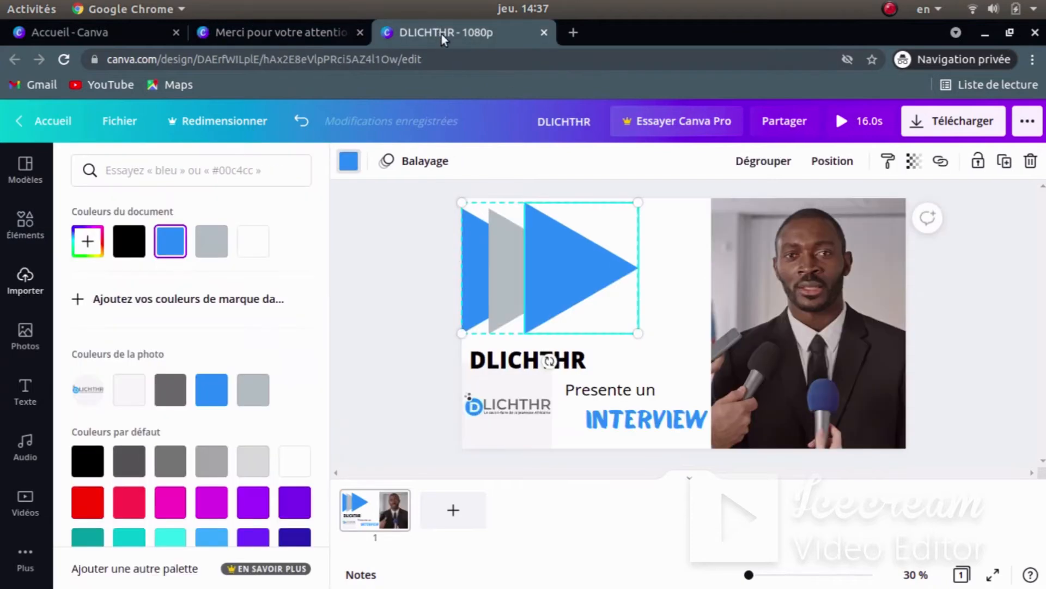
left_click(858, 119)
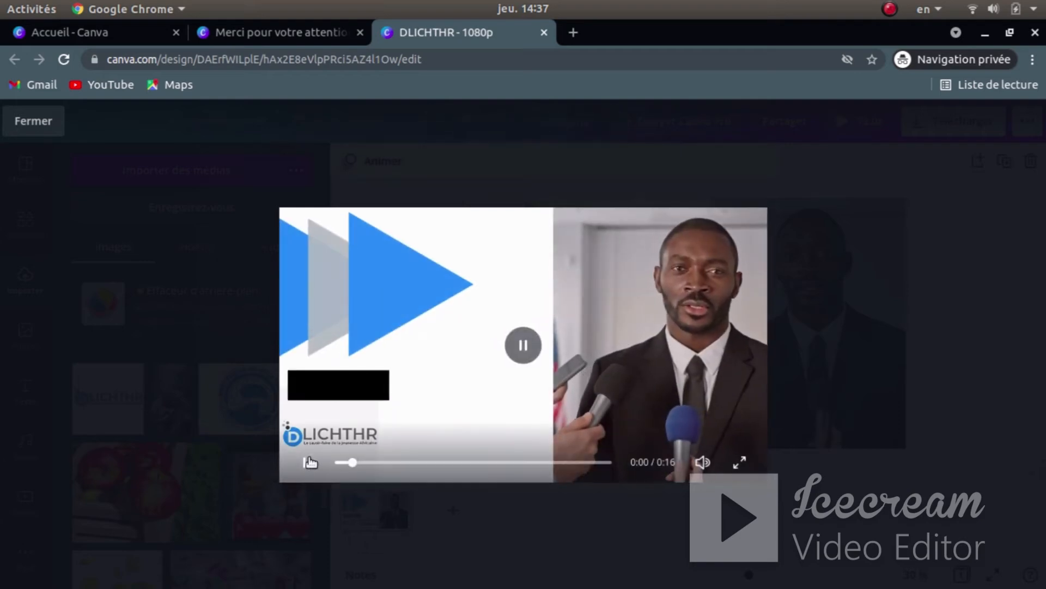
left_click(33, 121)
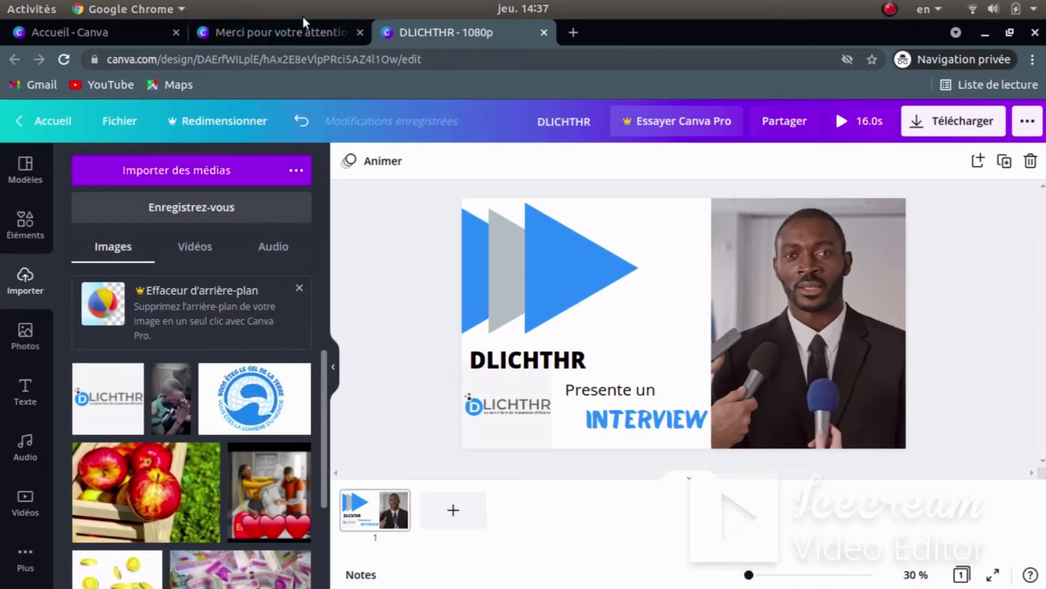
- Preview the thank-you slide once more, then bring up the Google Drive window
left_click(300, 31)
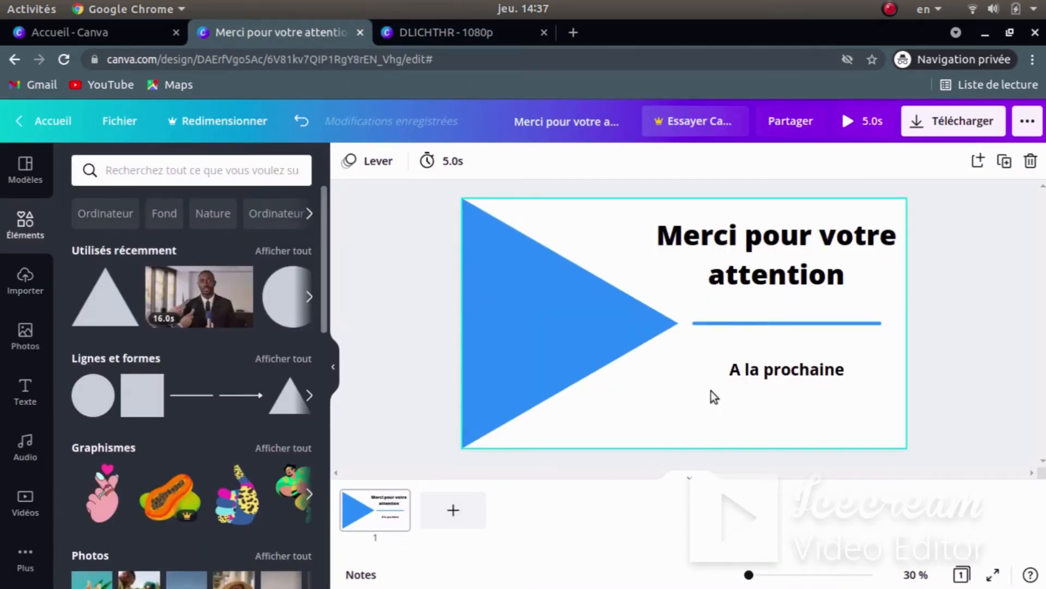
left_click(859, 120)
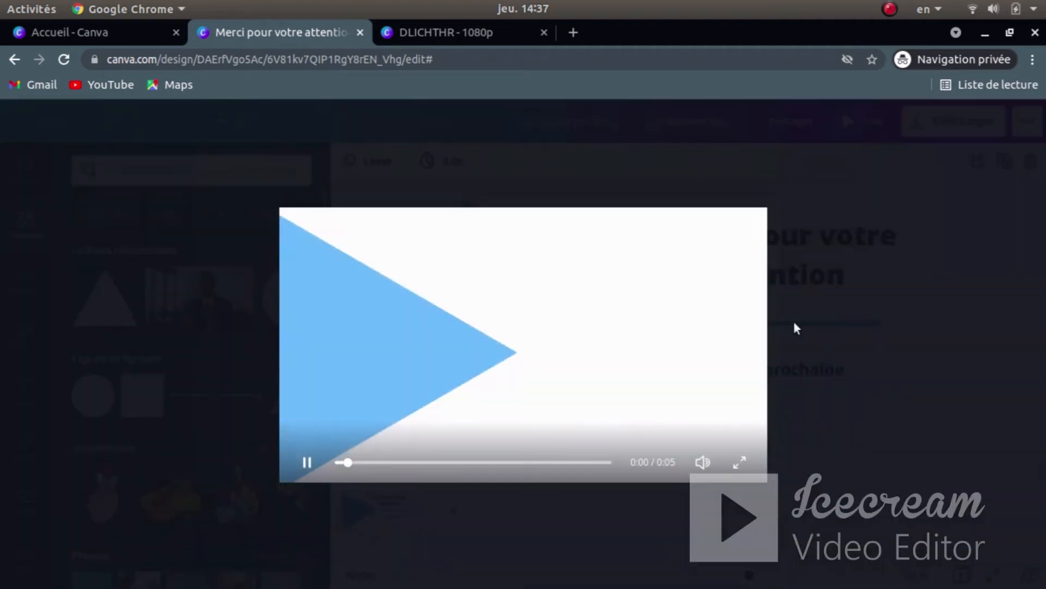
key("Escape")
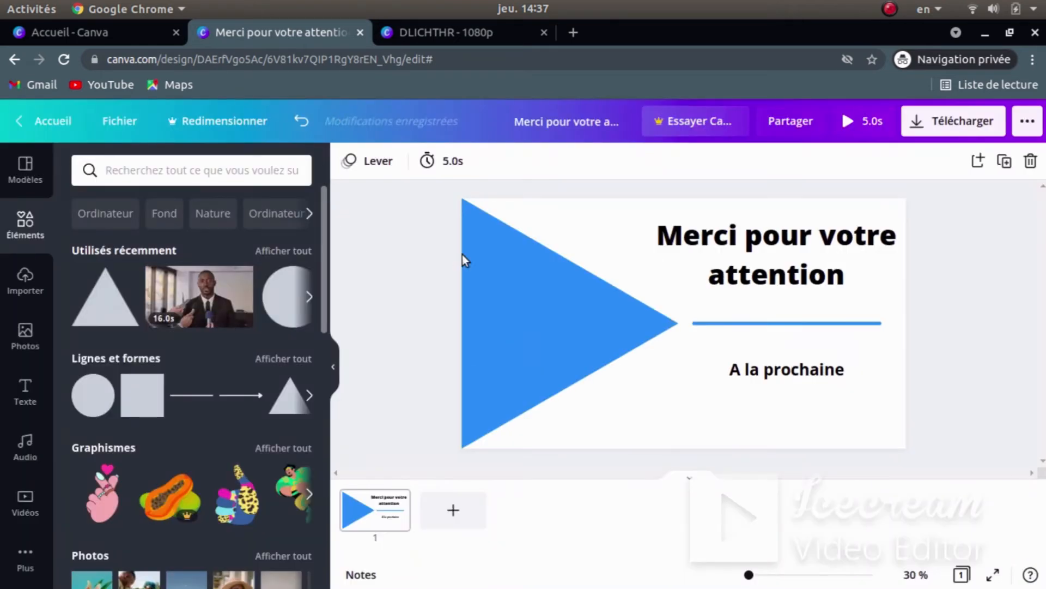
key("super")
left_click(731, 181)
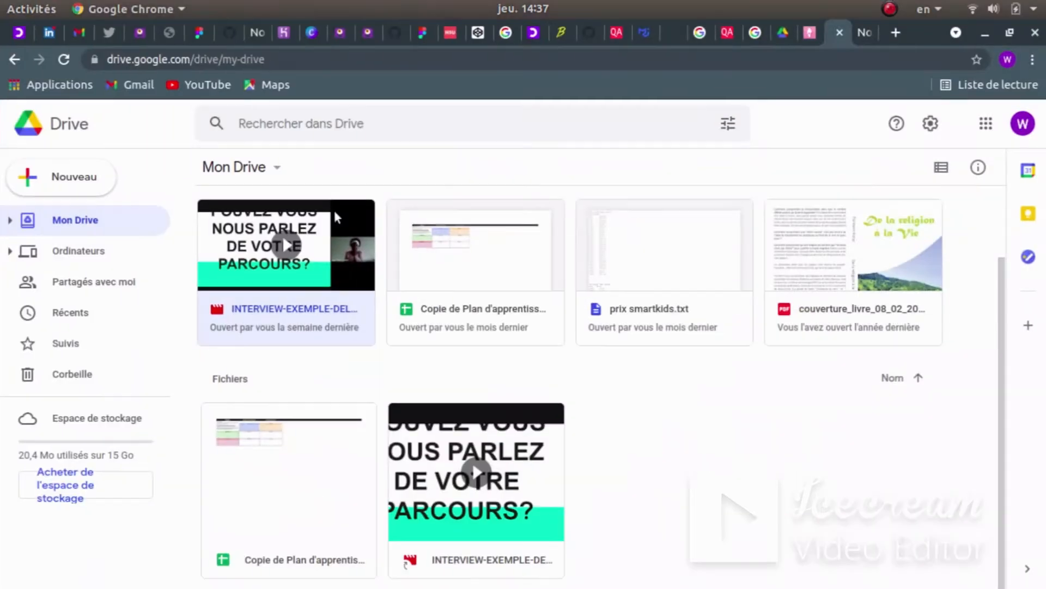
- Play the 24:06 INTERVIEW-EXEMPLE-DELBE video briefly in Drive's player, then close it
left_click(299, 259)
left_click(533, 350)
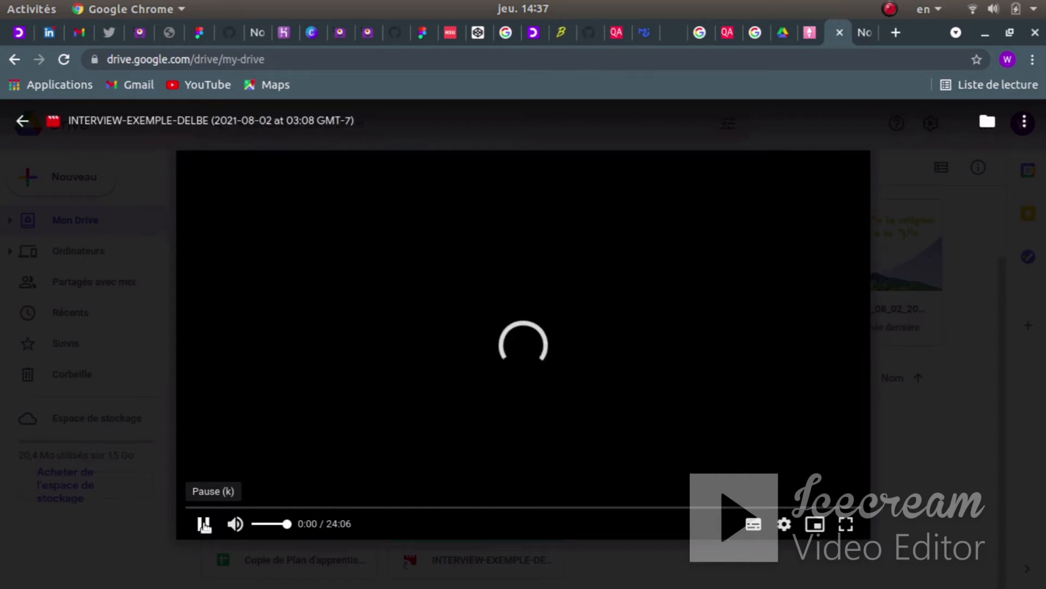
left_click(204, 524)
key("Escape")
key("super")
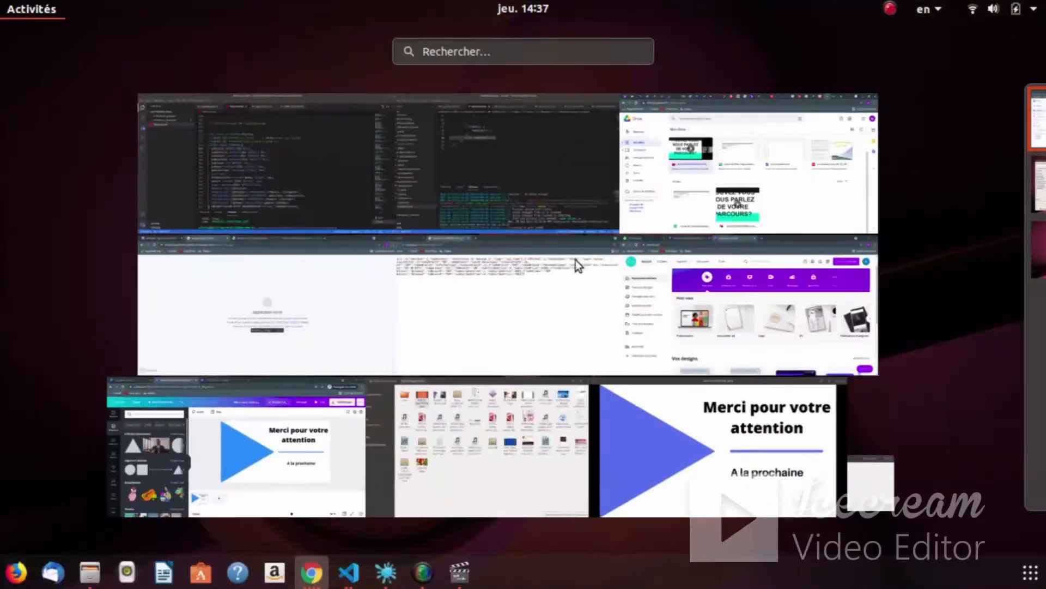
left_click(221, 466)
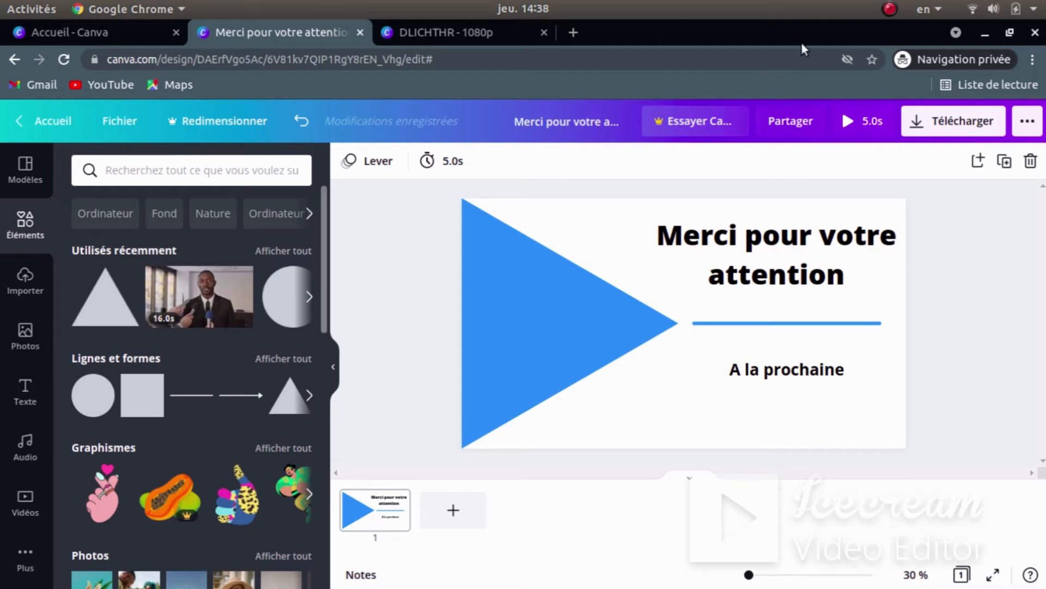
left_click(891, 9)
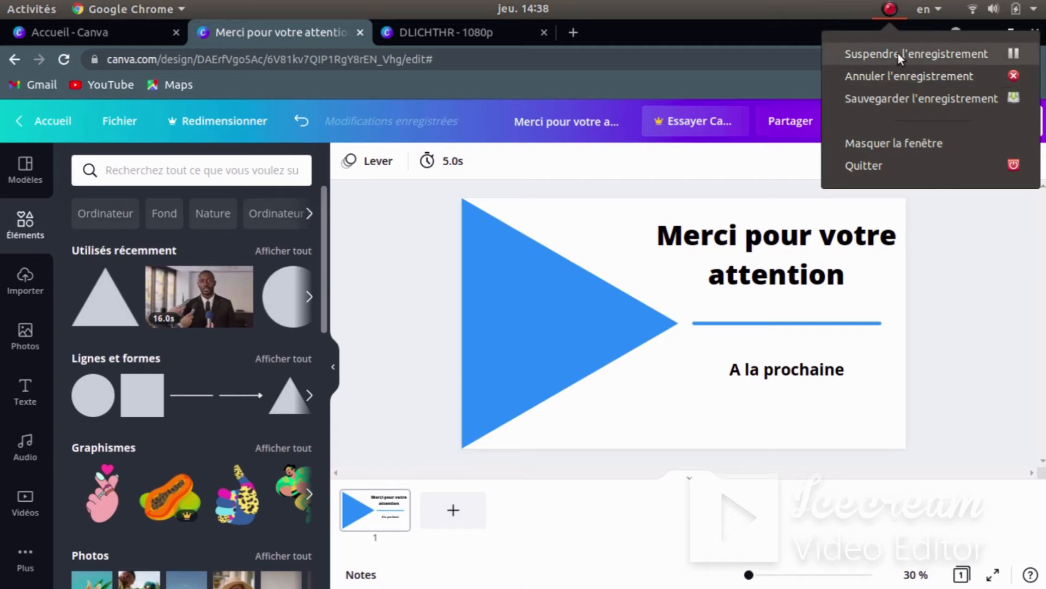
left_click(901, 55)
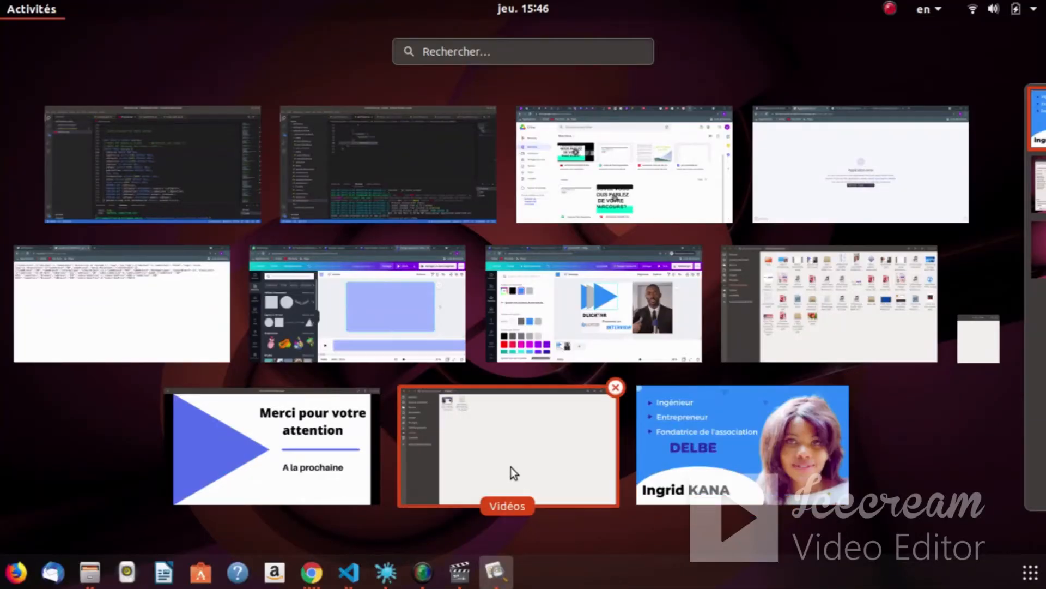
left_click(736, 449)
key("F11")
key("super")
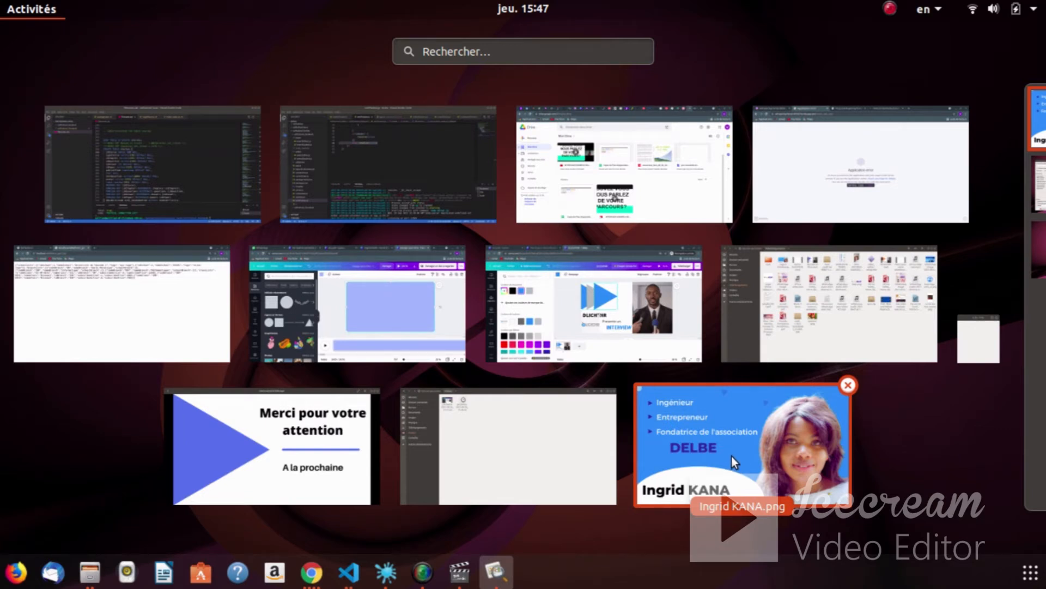
left_click(731, 457)
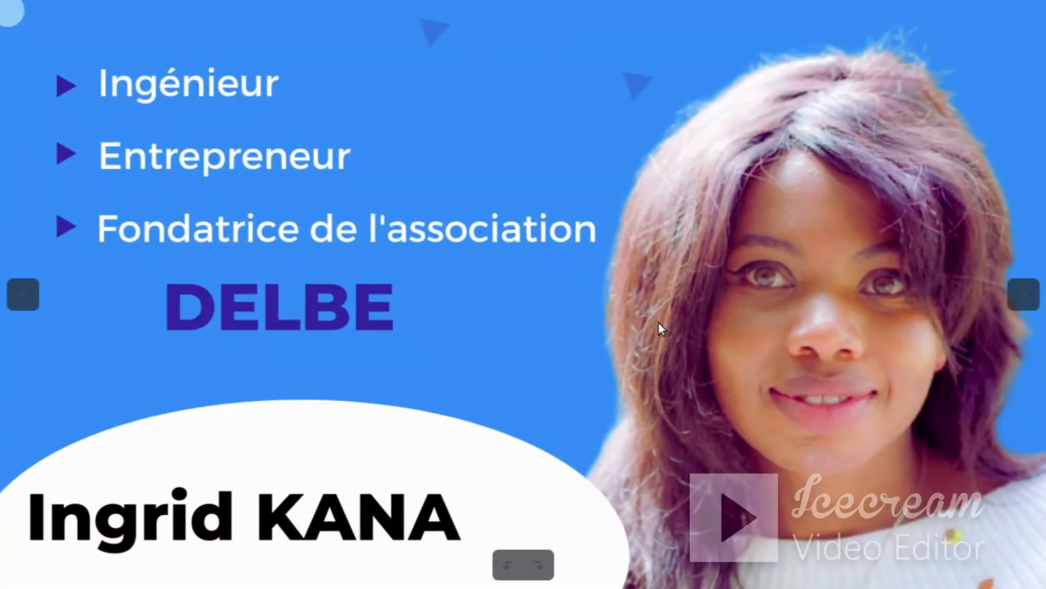
key("super")
left_click(718, 435)
key("super")
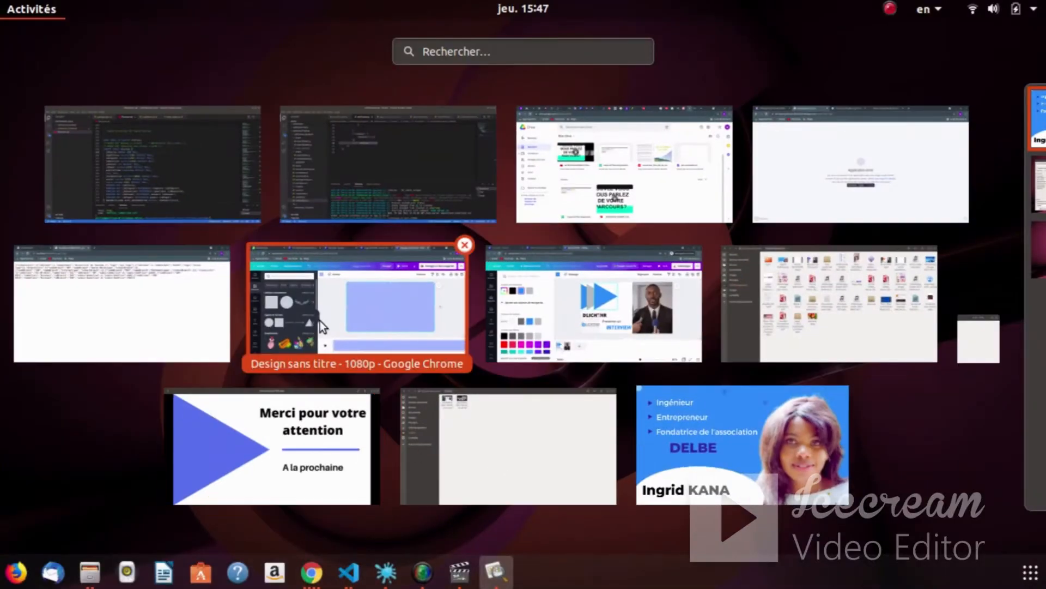
- From Canva home, search 'FOND' and create a new Fond d'écran d'ordinateur design
left_click(371, 298)
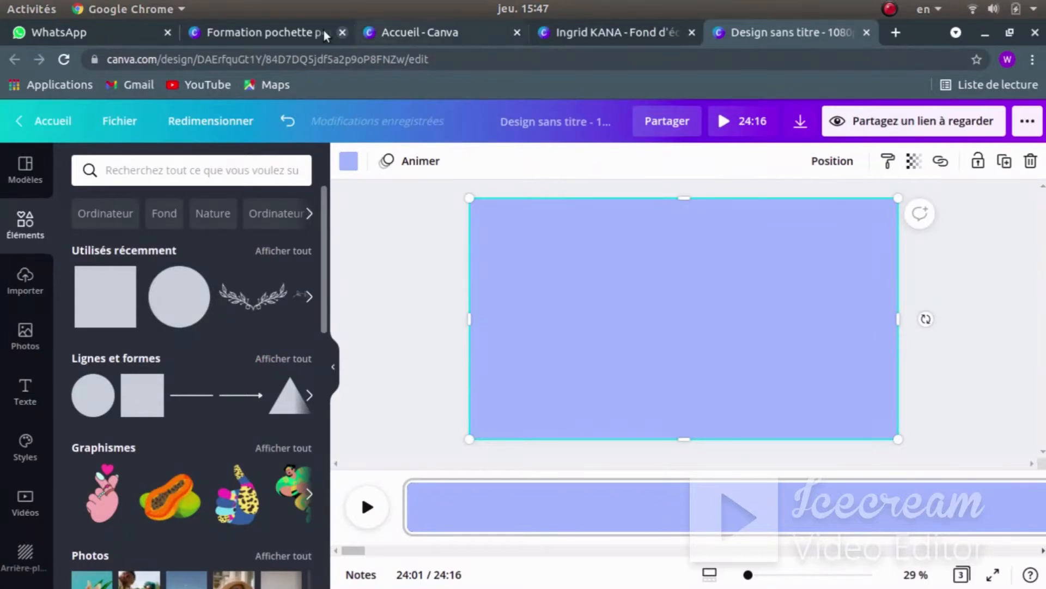
left_click(420, 33)
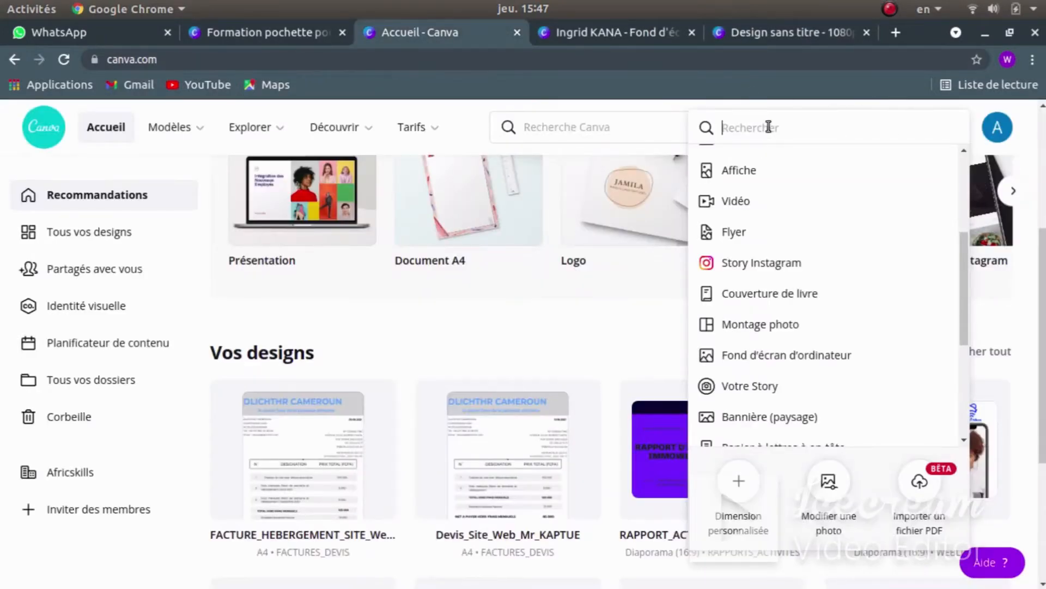
type("IMAG")
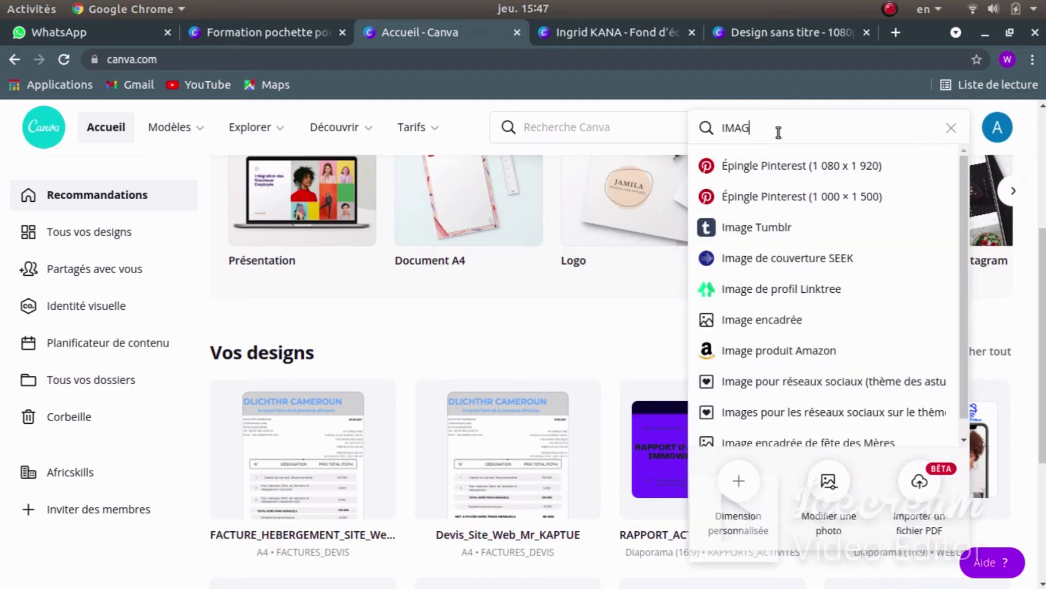
left_click_drag(764, 131, 725, 133)
key("BackSpace")
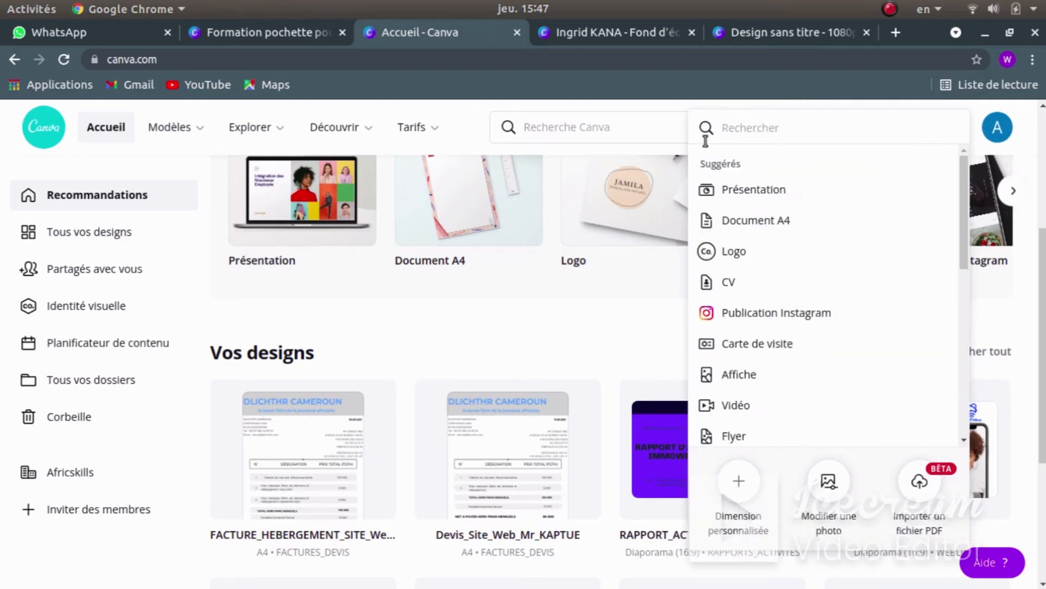
type("FORM")
key("BackSpace")
key("BackSpace")
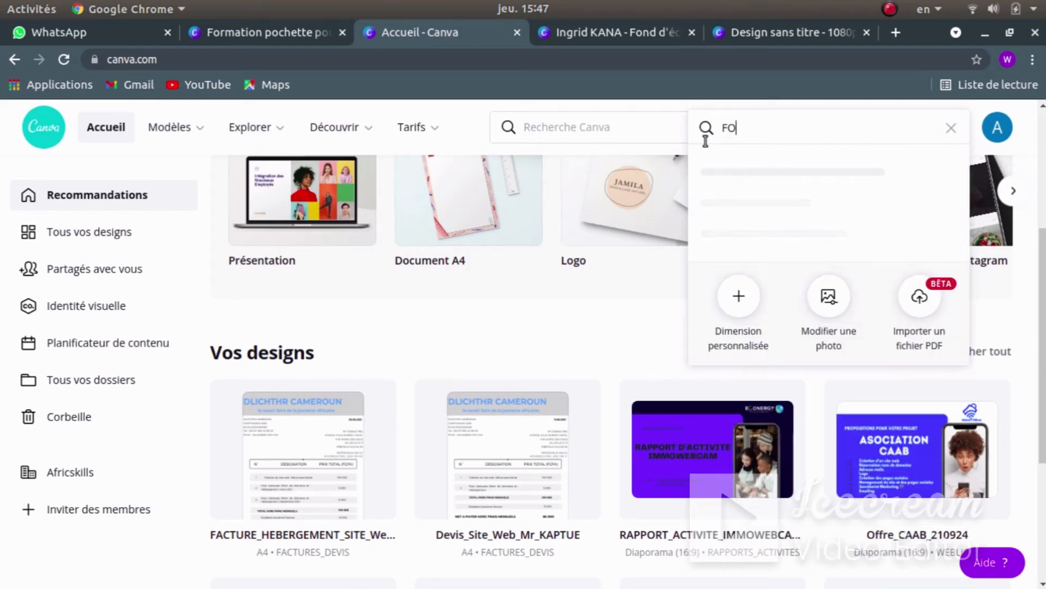
type("ND")
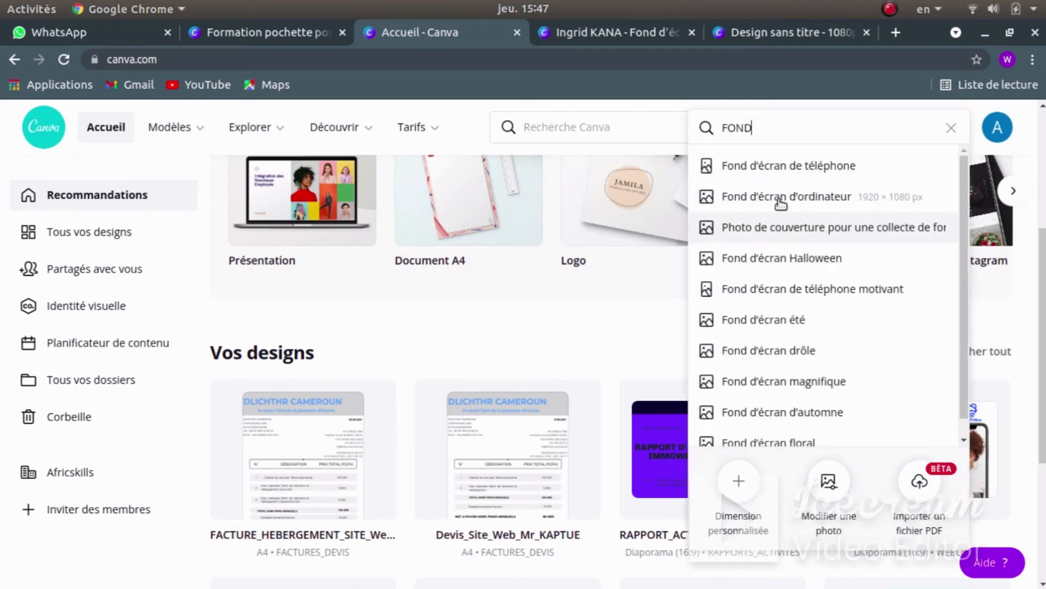
left_click(816, 199)
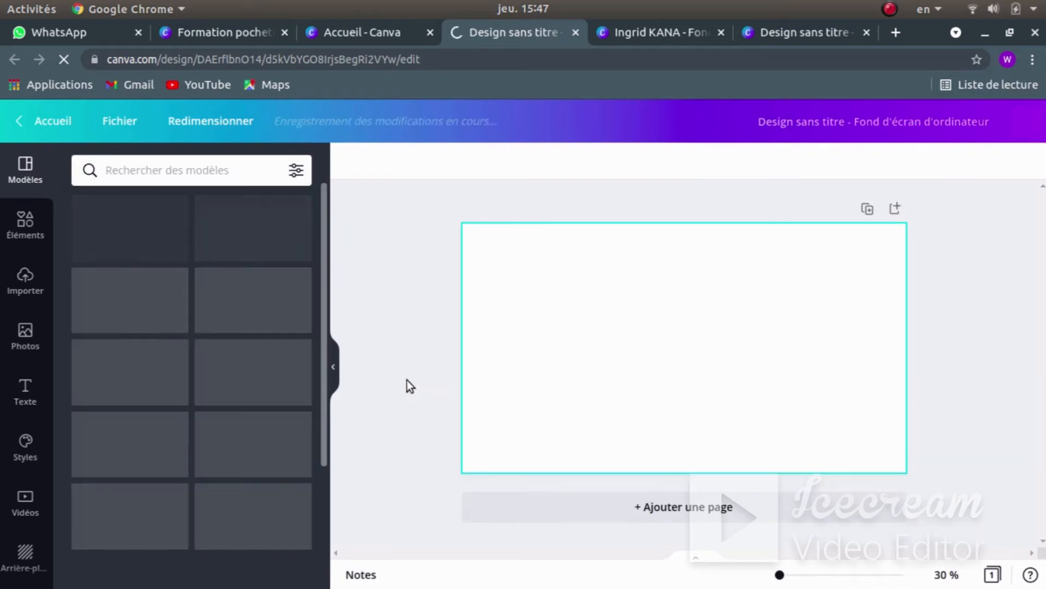
- Glance at the reference image, then place the uploaded portrait on the wallpaper page
left_click(25, 278)
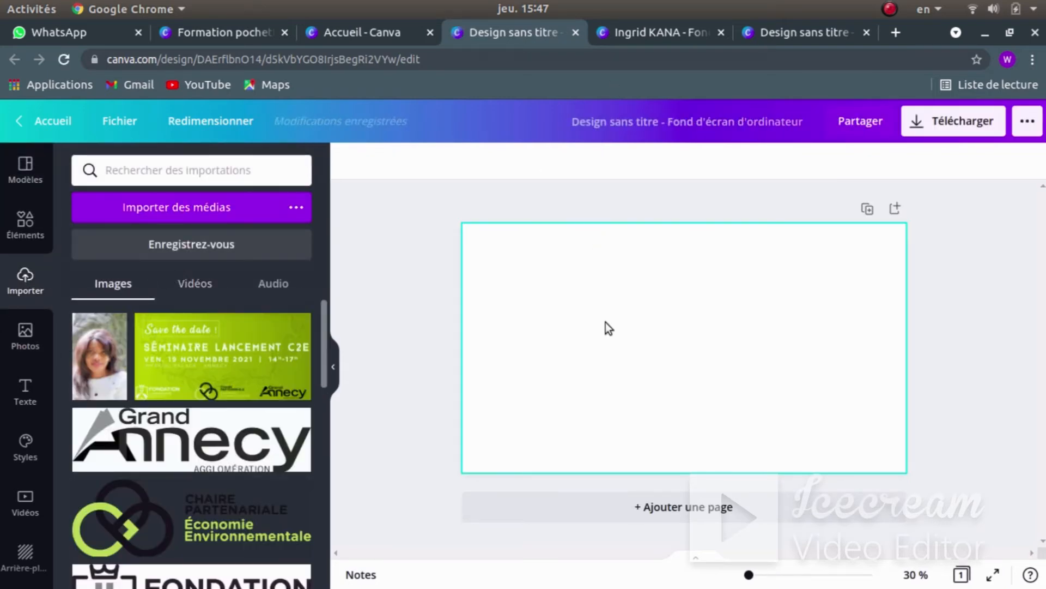
key("super")
left_click(782, 413)
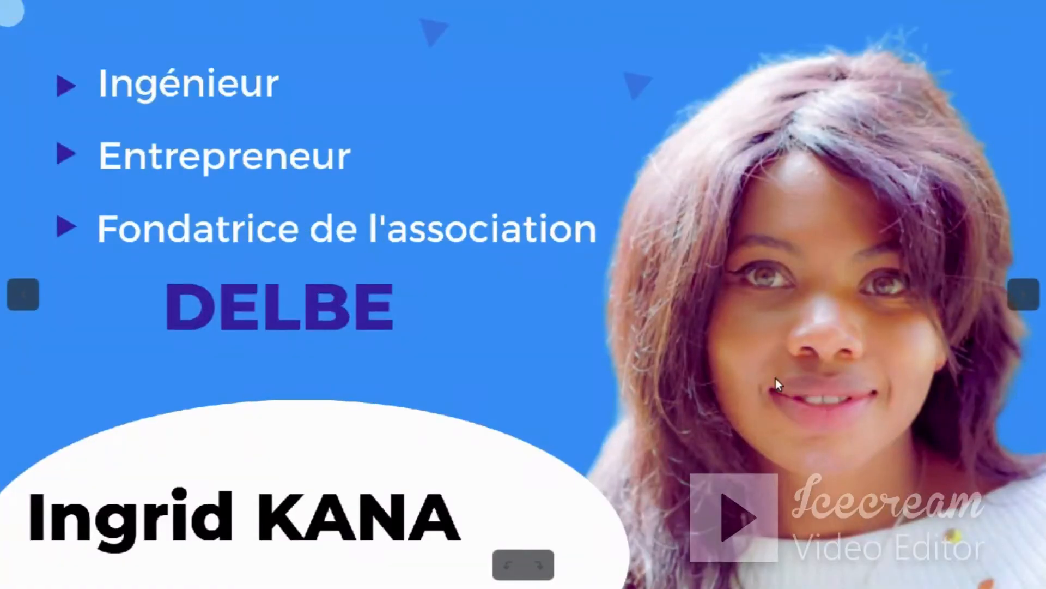
key("super")
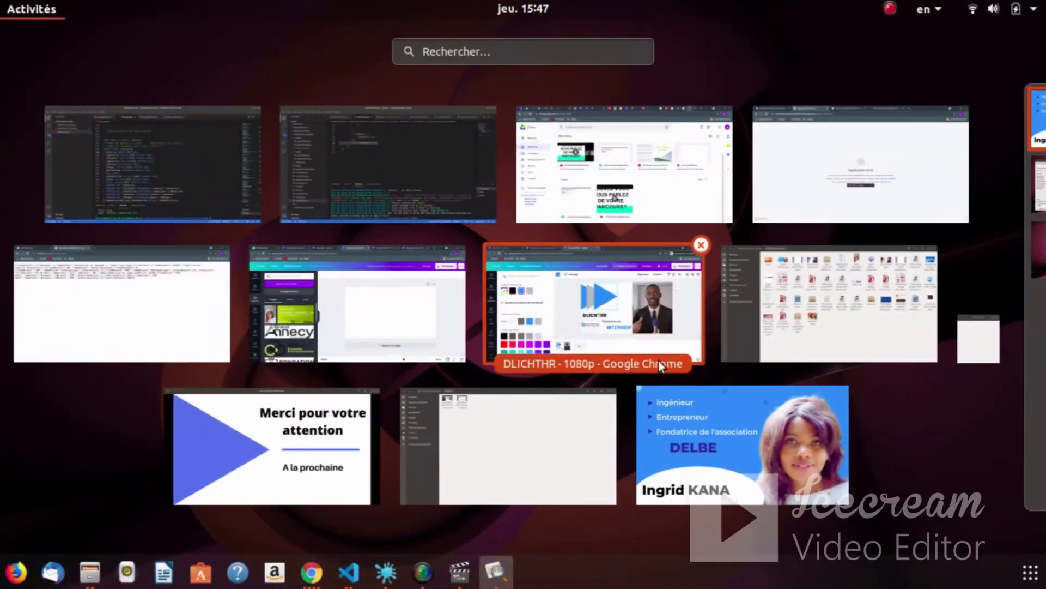
left_click(342, 310)
left_click(95, 349)
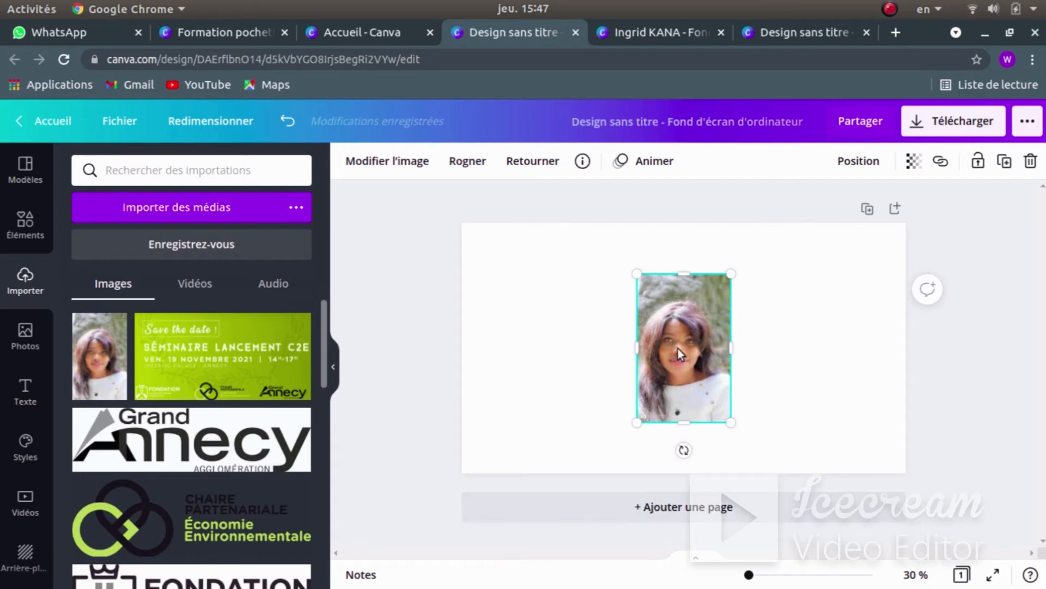
- Stretch the portrait frame wider and taller, then bring up its image effects
left_click_drag(600, 350, 598, 349)
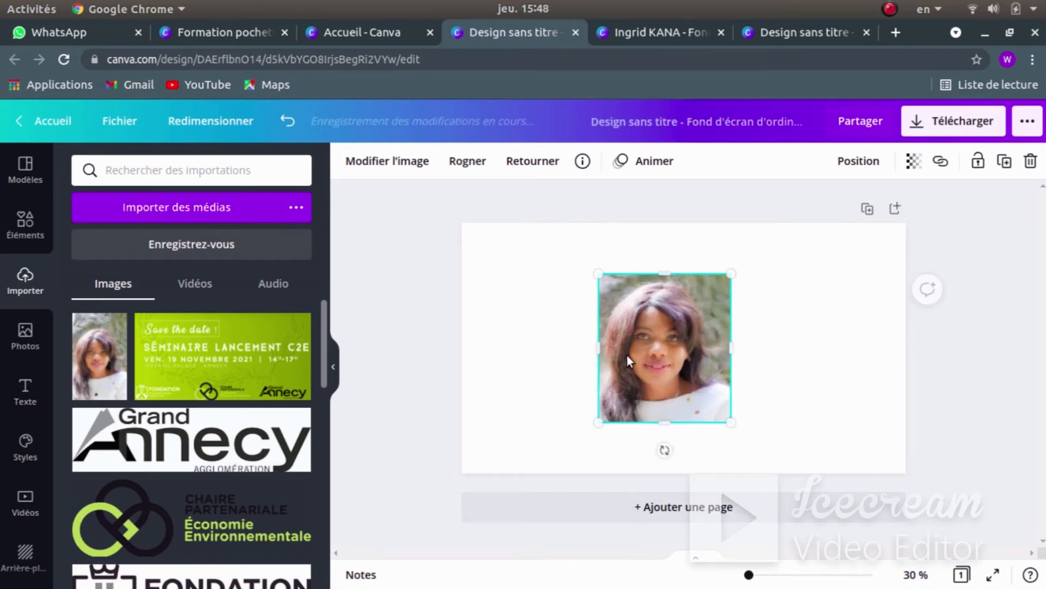
left_click_drag(731, 351, 749, 346)
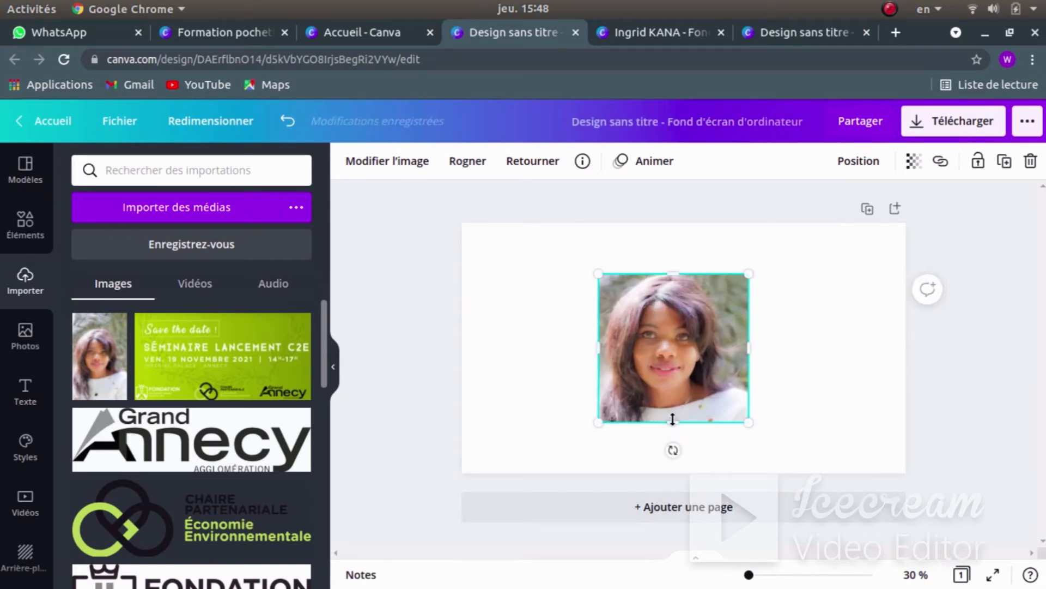
left_click_drag(672, 420, 670, 447)
left_click_drag(671, 274, 670, 248)
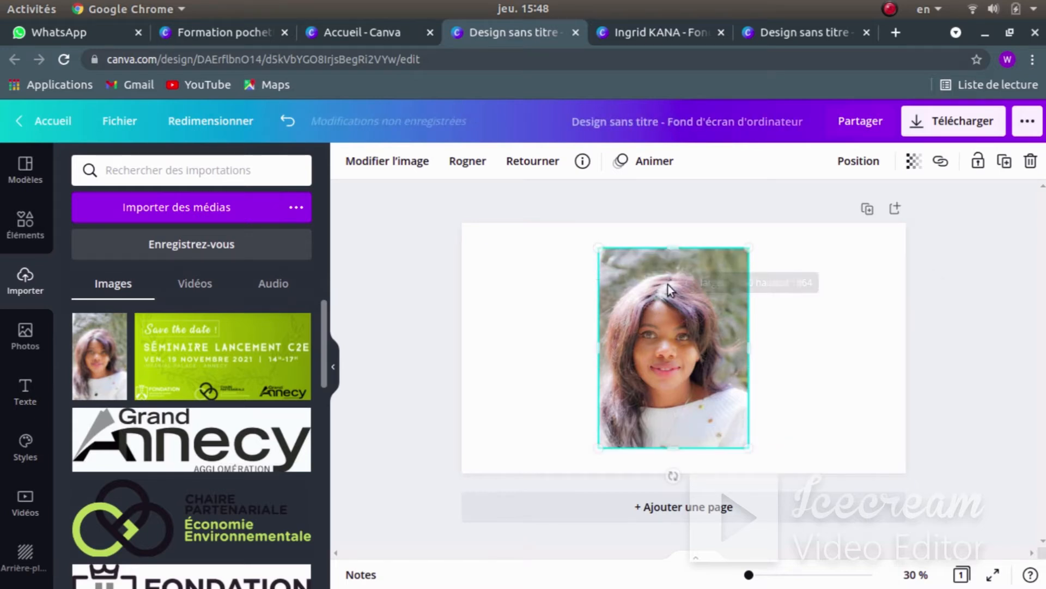
mouse_move(667, 348)
left_mouse_down()
mouse_move(663, 339)
mouse_move(671, 349)
left_mouse_up()
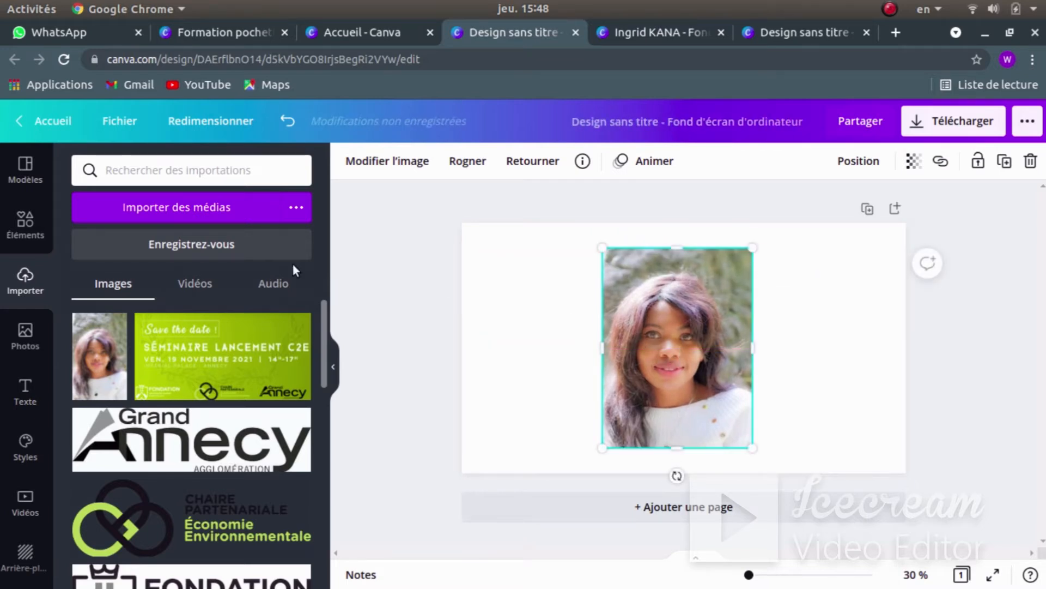
scroll(168, 388, "down", 1)
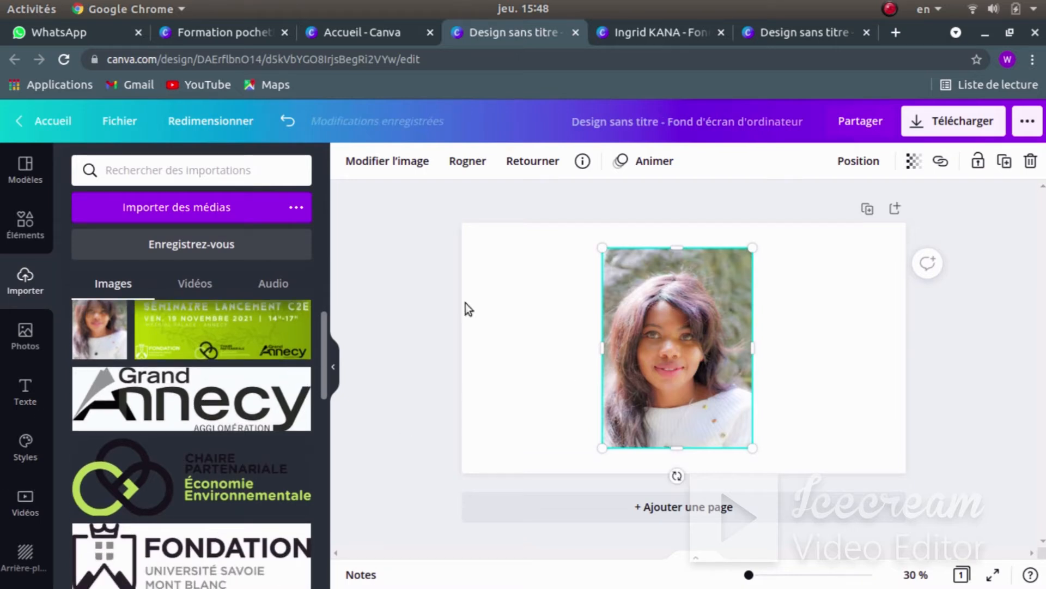
left_click(377, 163)
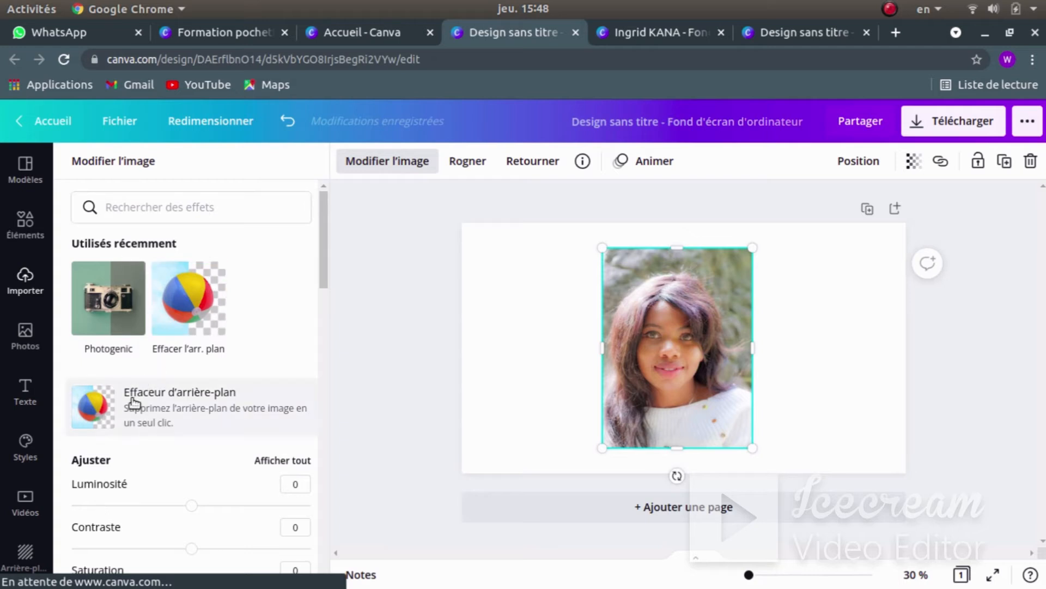
- Apply Effaceur d'arrière-plan so only the woman remains, and deselect the portrait
left_click(191, 392)
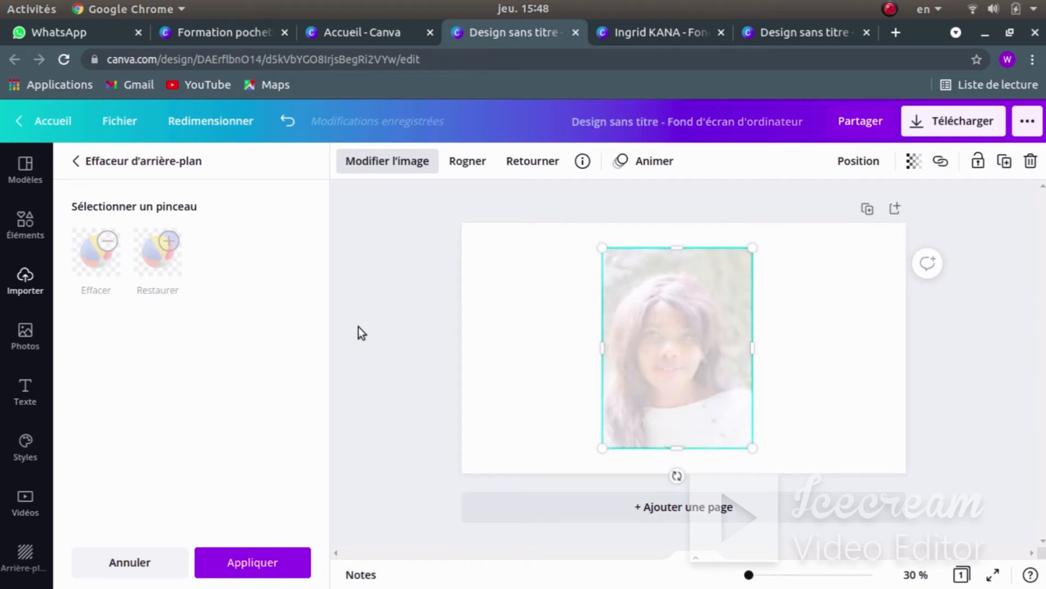
left_click(541, 282)
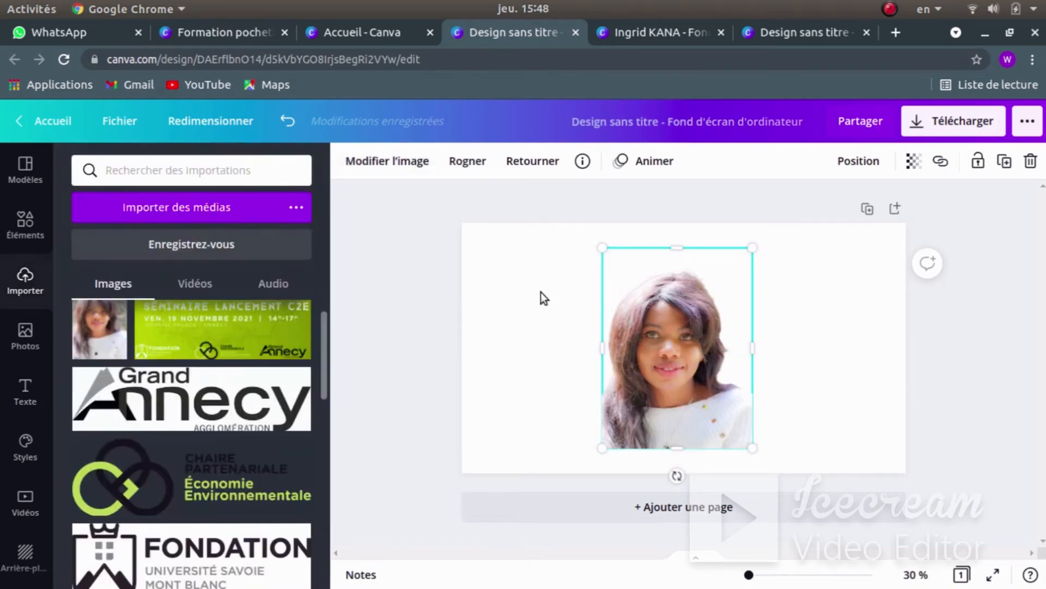
left_click(846, 362)
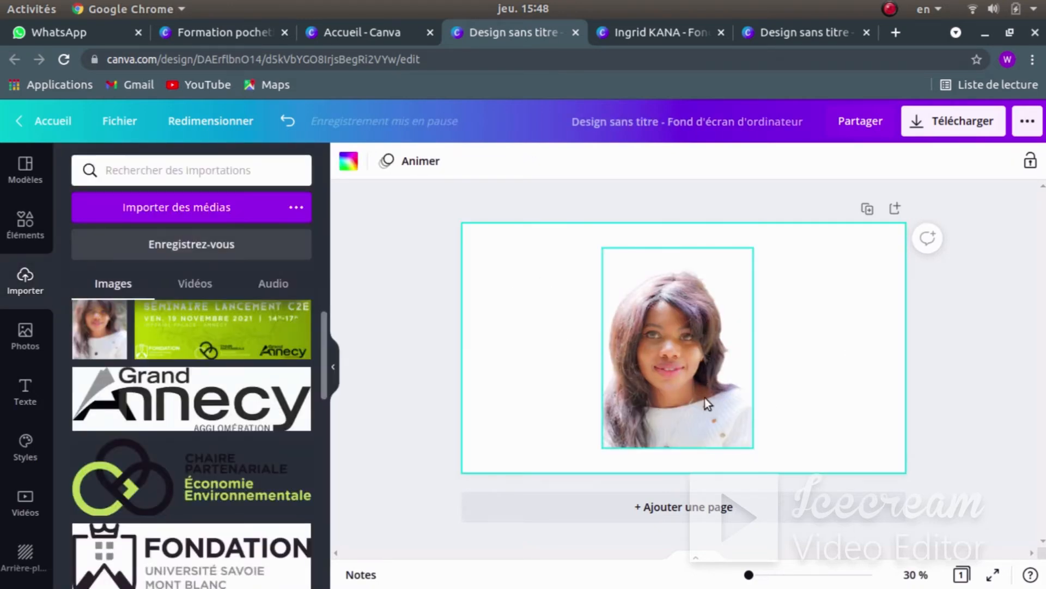
key("super")
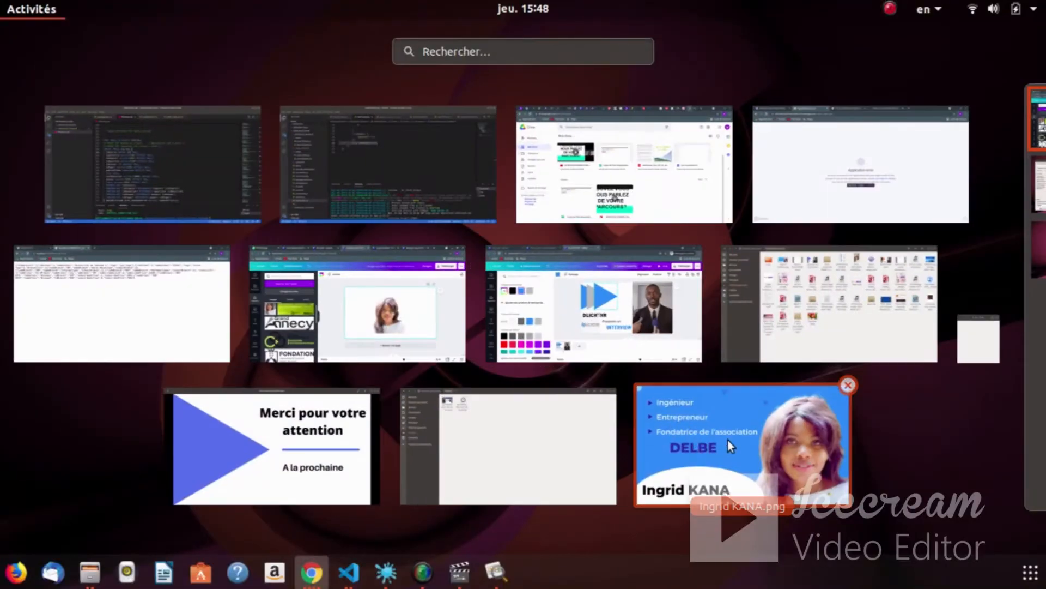
- Anchor the cut-out portrait at the page's lower-right edge, made taller and widened leftward
left_click(728, 440)
key("super")
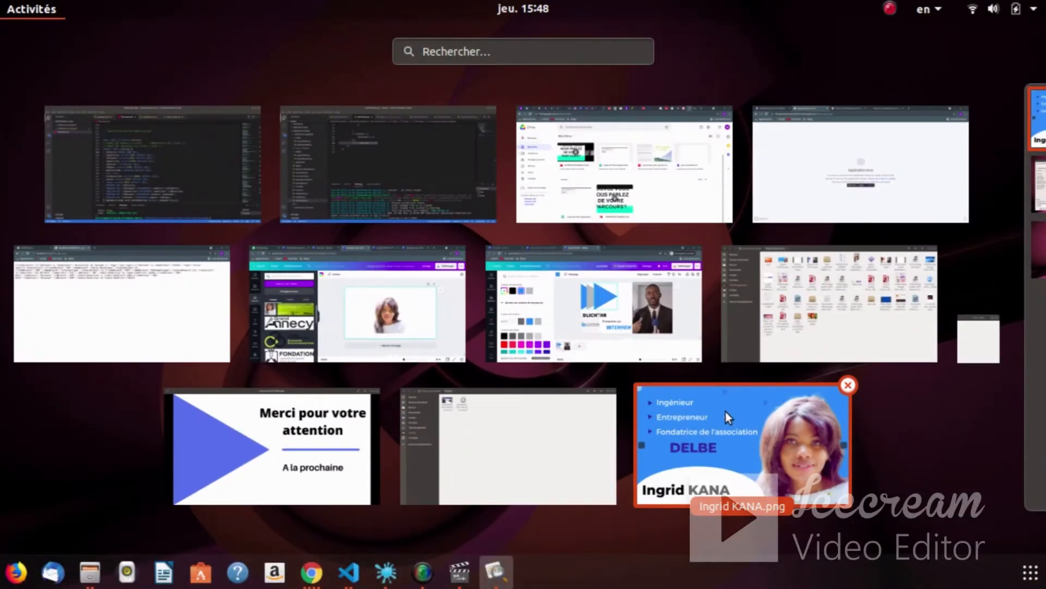
left_click(453, 331)
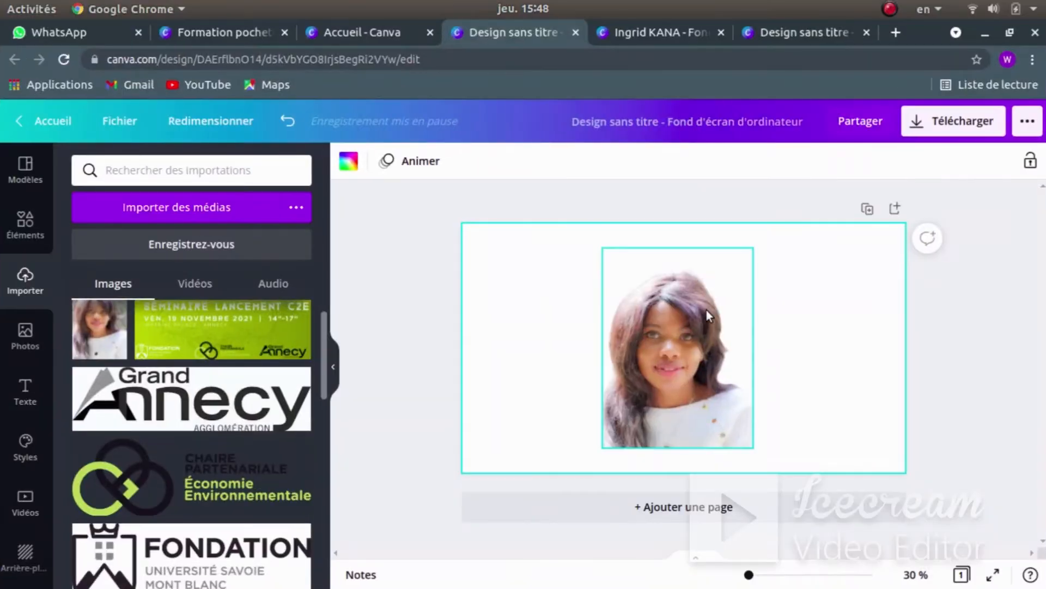
left_click_drag(778, 319, 826, 314)
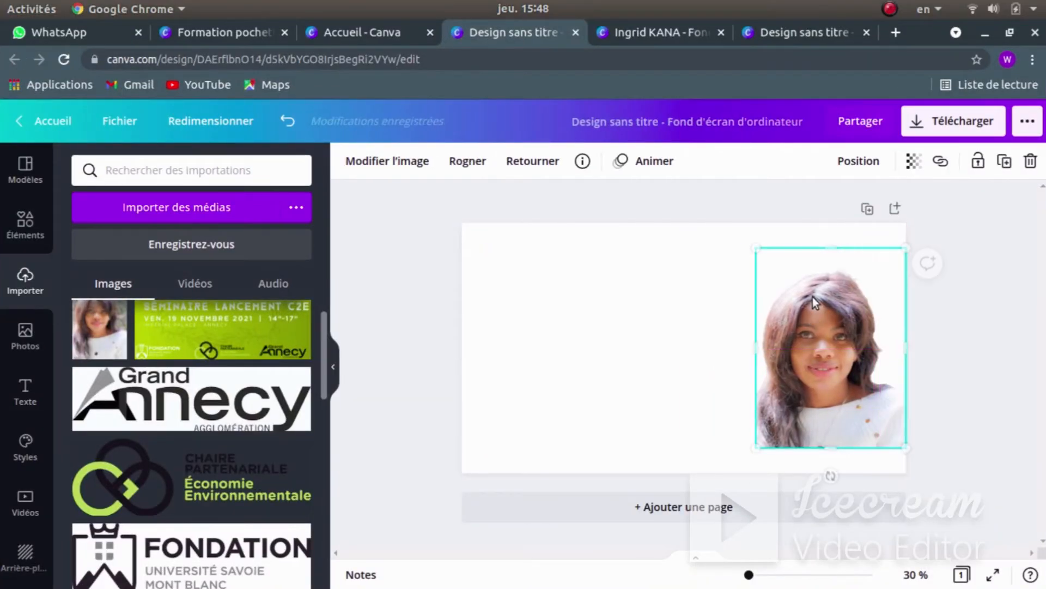
mouse_move(831, 249)
left_mouse_down()
mouse_move(826, 187)
mouse_move(829, 238)
left_mouse_up()
left_click_drag(817, 285, 814, 314)
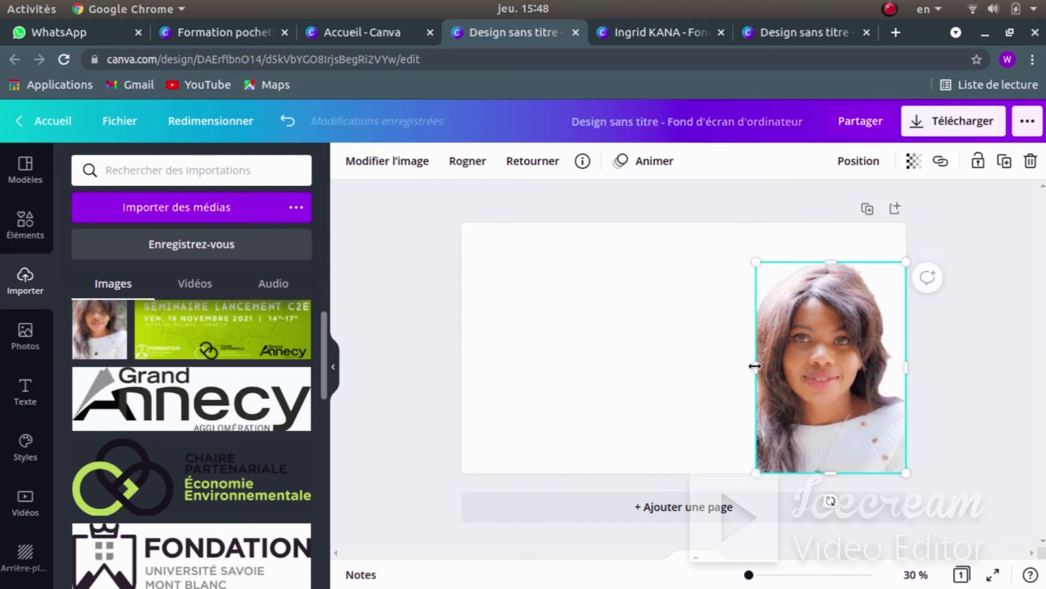
left_click_drag(755, 366, 705, 369)
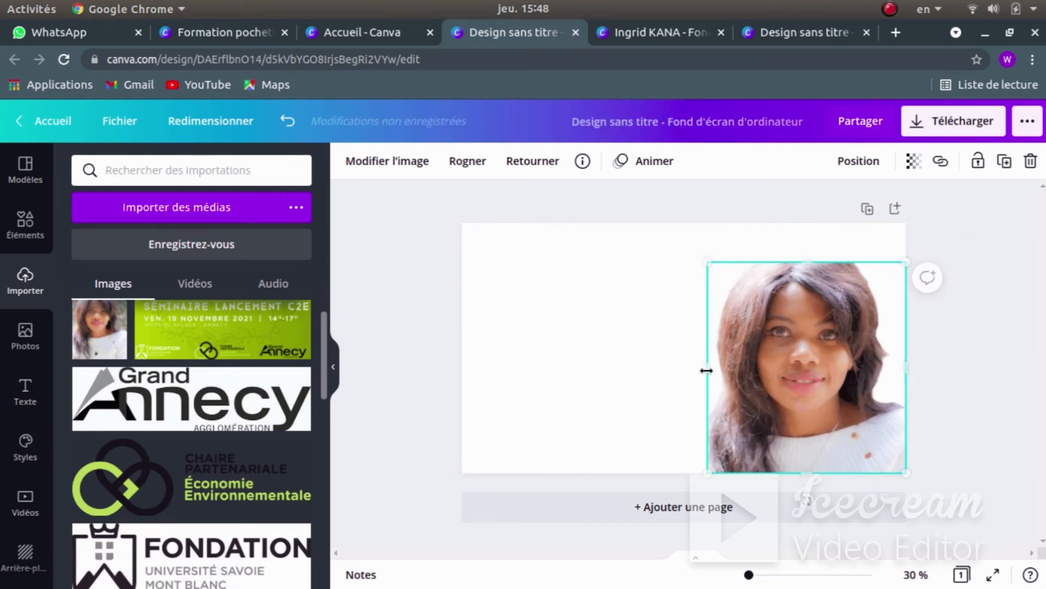
left_click(663, 348)
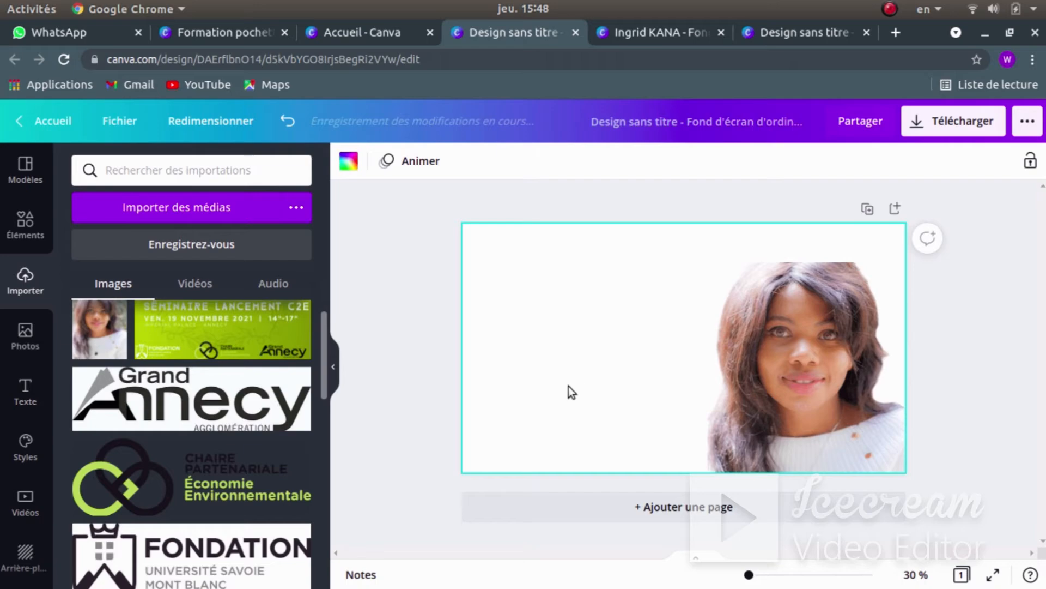
- Compare the placed portrait against the reference image and return to Canva
key("super")
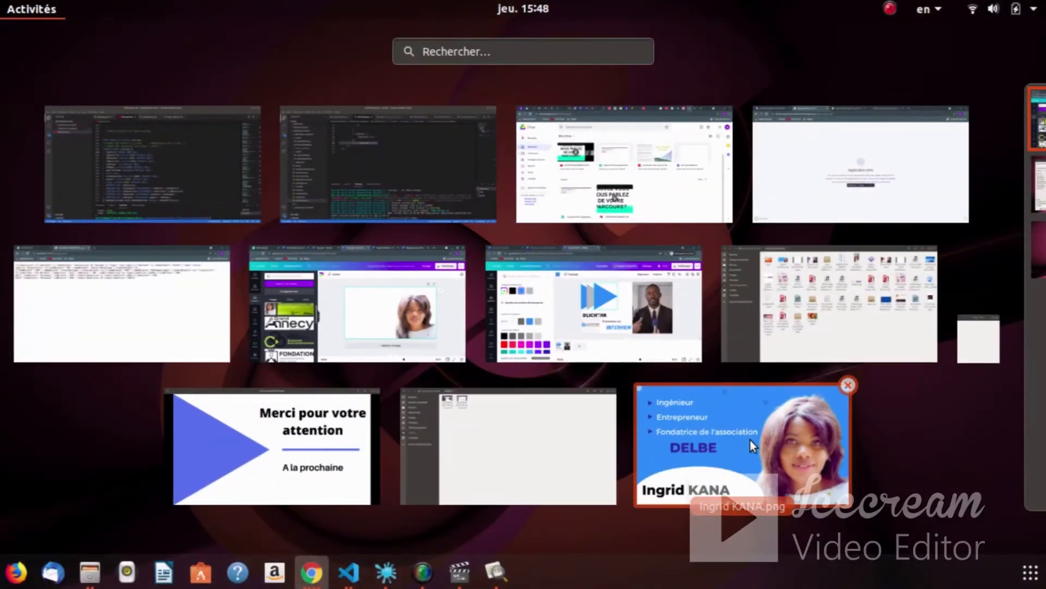
left_click(750, 440)
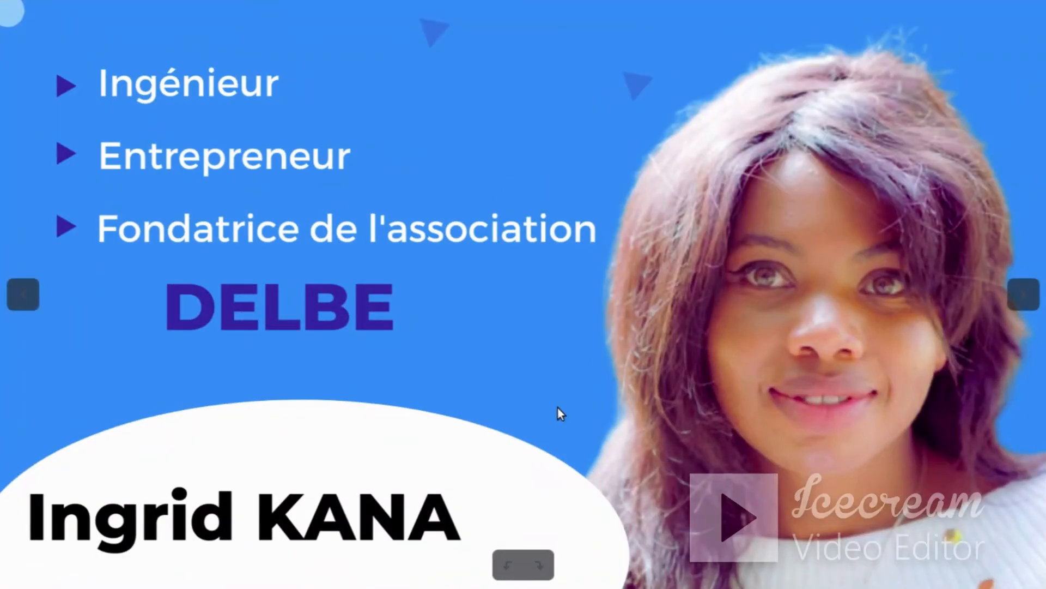
key("super")
left_click(398, 290)
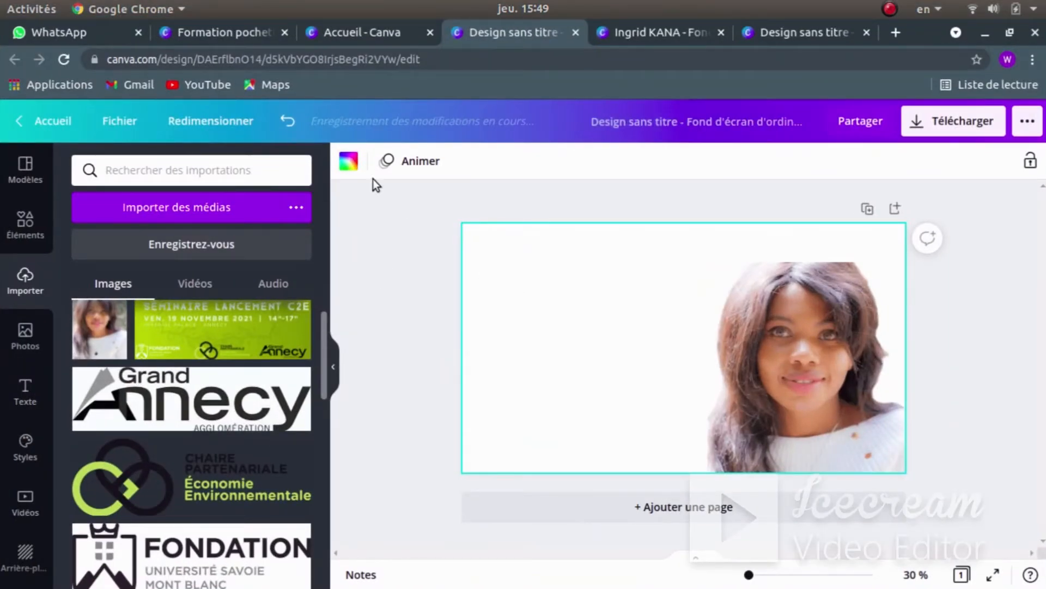
- Fill the page background with hex colour #169EF5 behind the portrait
left_click(349, 161)
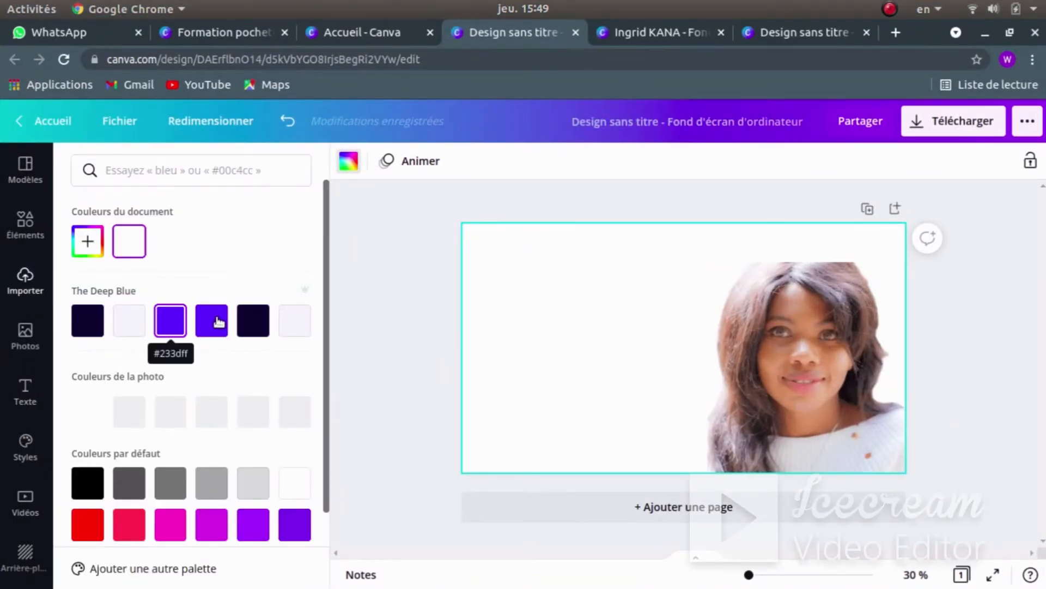
left_click(218, 323)
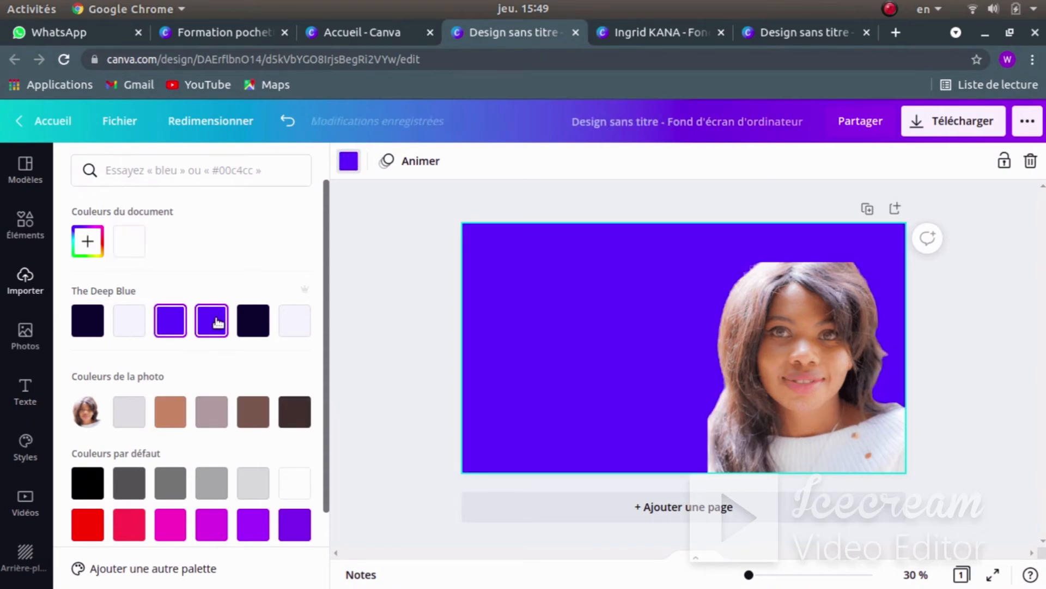
left_click(167, 170)
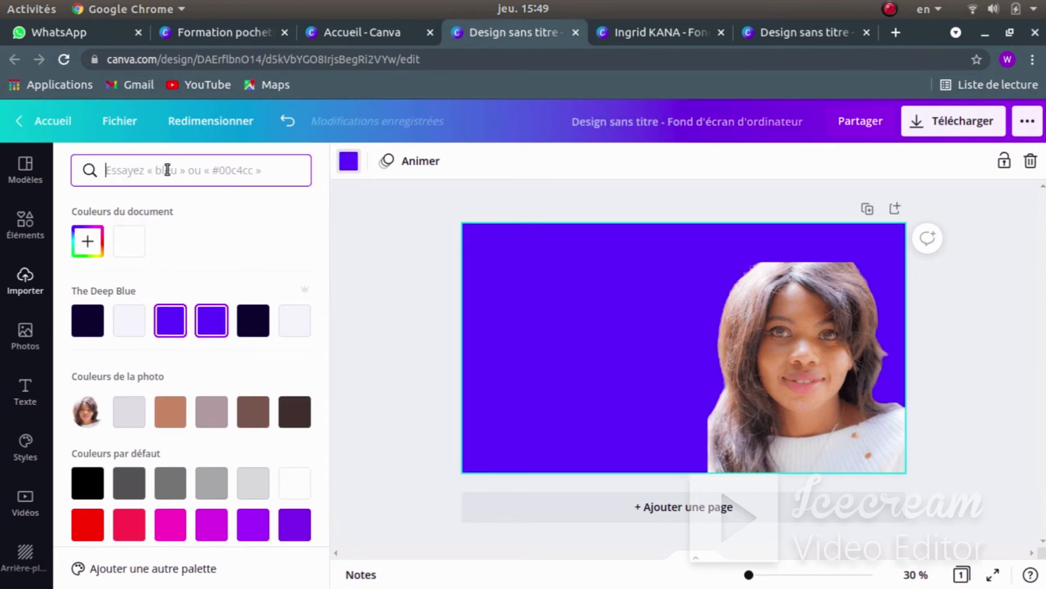
type("16")
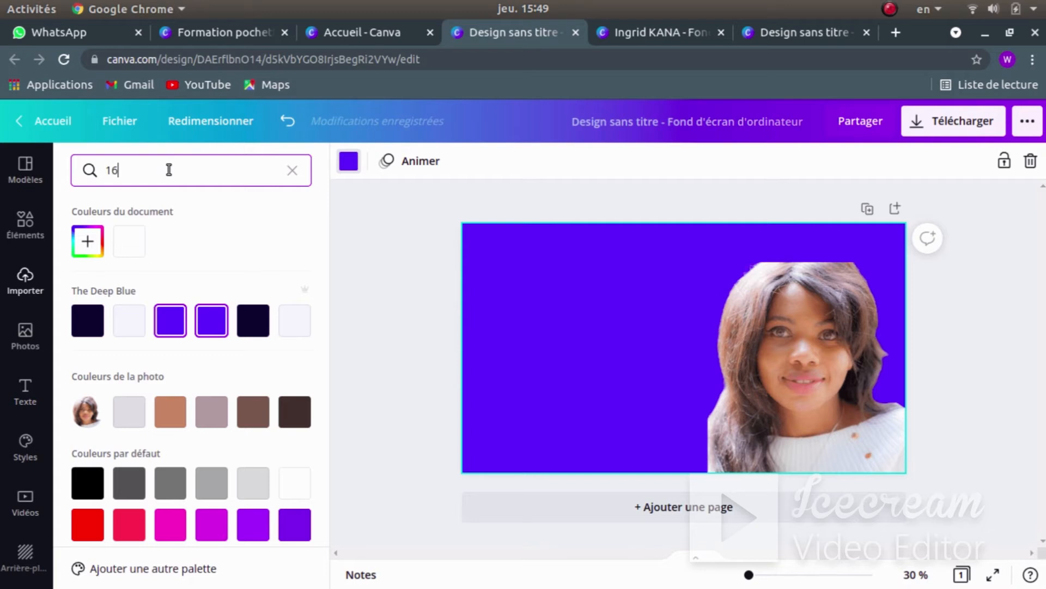
type("9E")
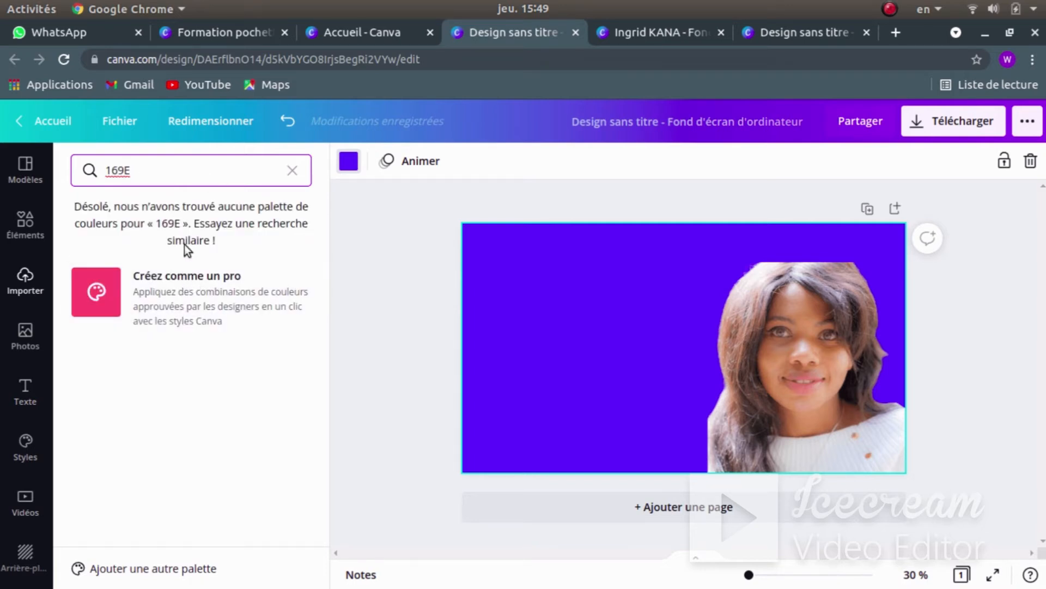
type("F5")
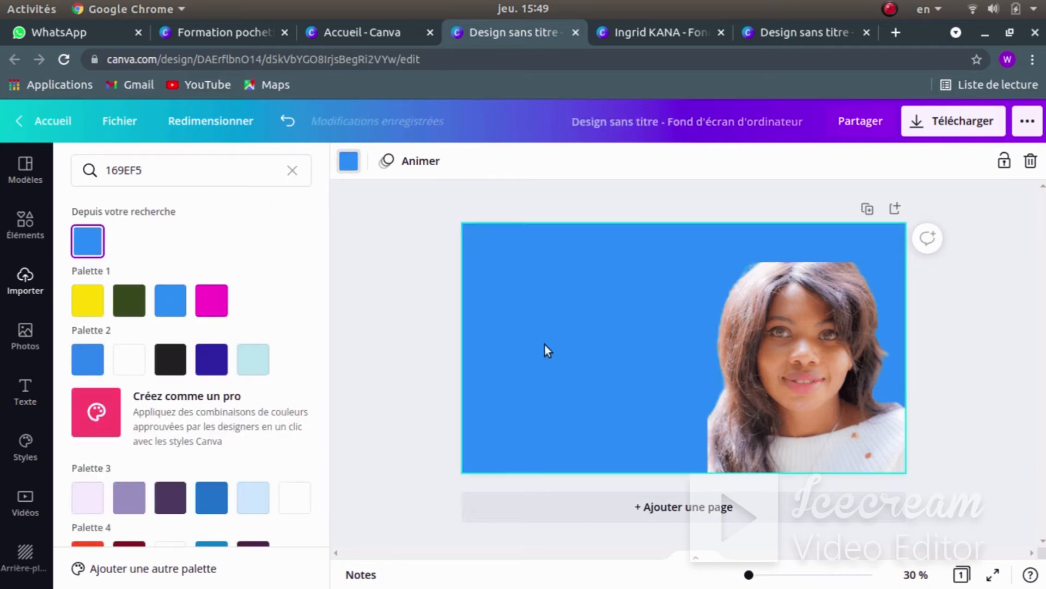
left_click(372, 298)
left_click(976, 327)
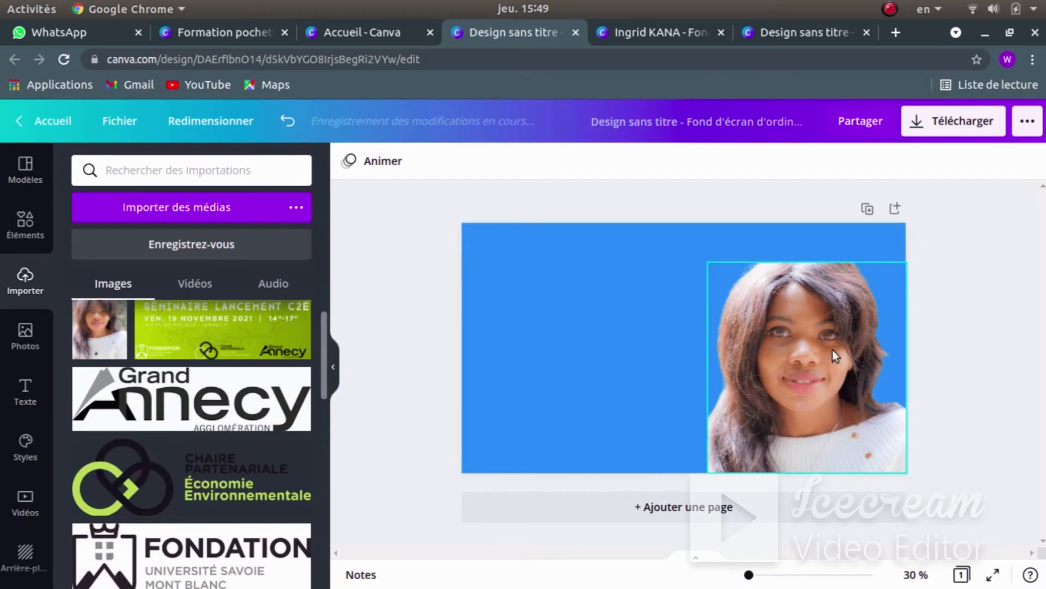
key("super")
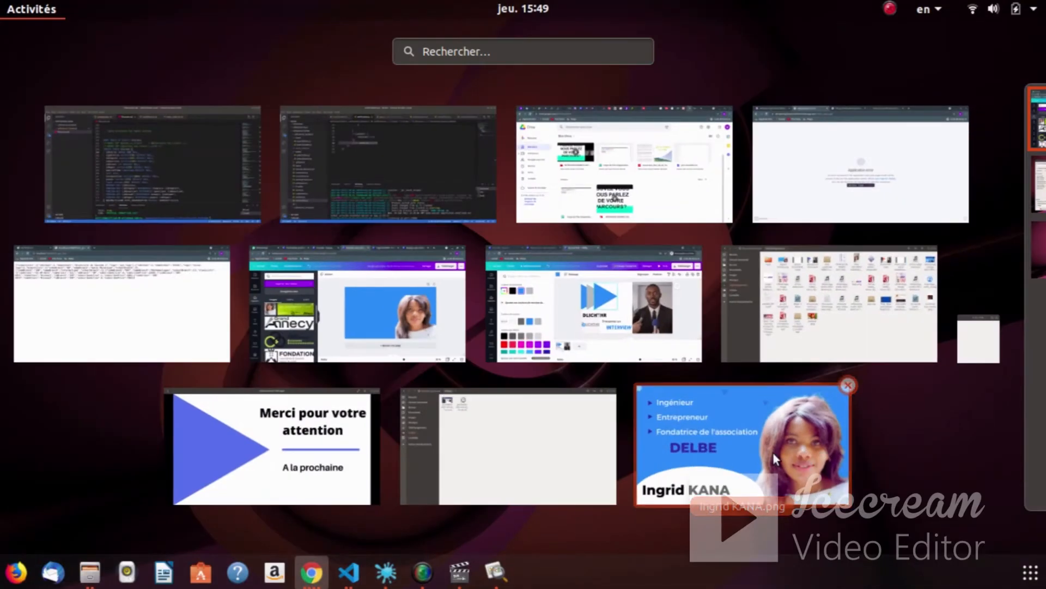
- Drag the portrait's top edge up to the top of the page, about 859×1040
left_click(785, 450)
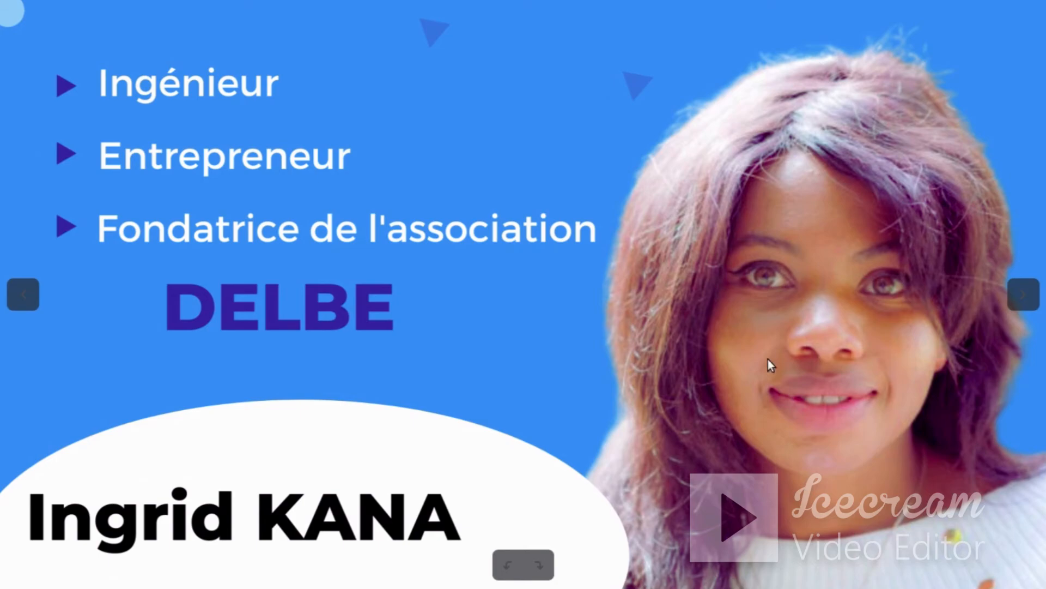
key("super")
left_click(390, 313)
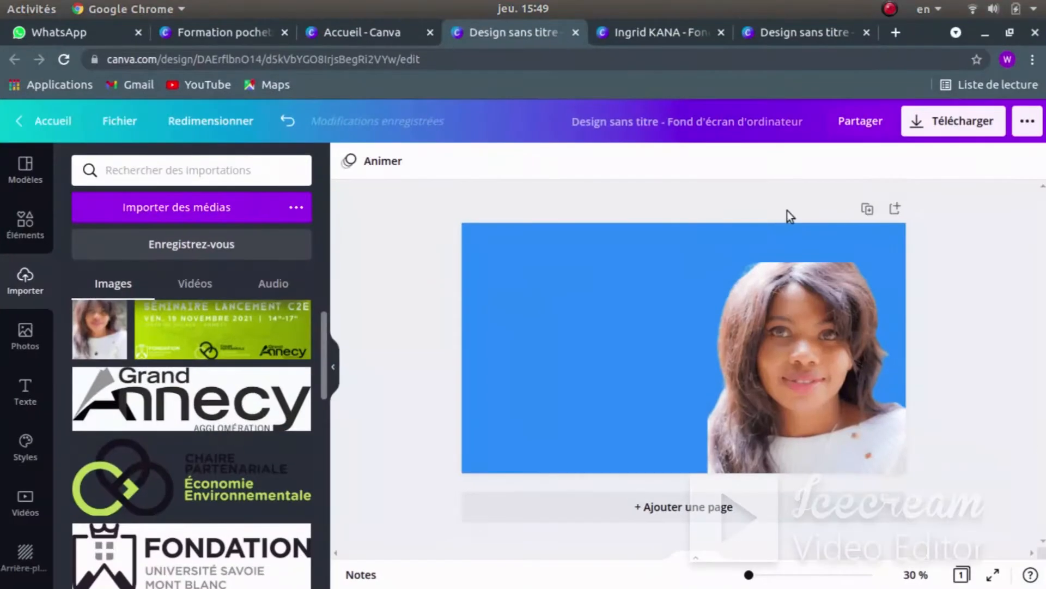
left_click(828, 342)
left_click_drag(802, 256, 801, 221)
left_click(663, 212)
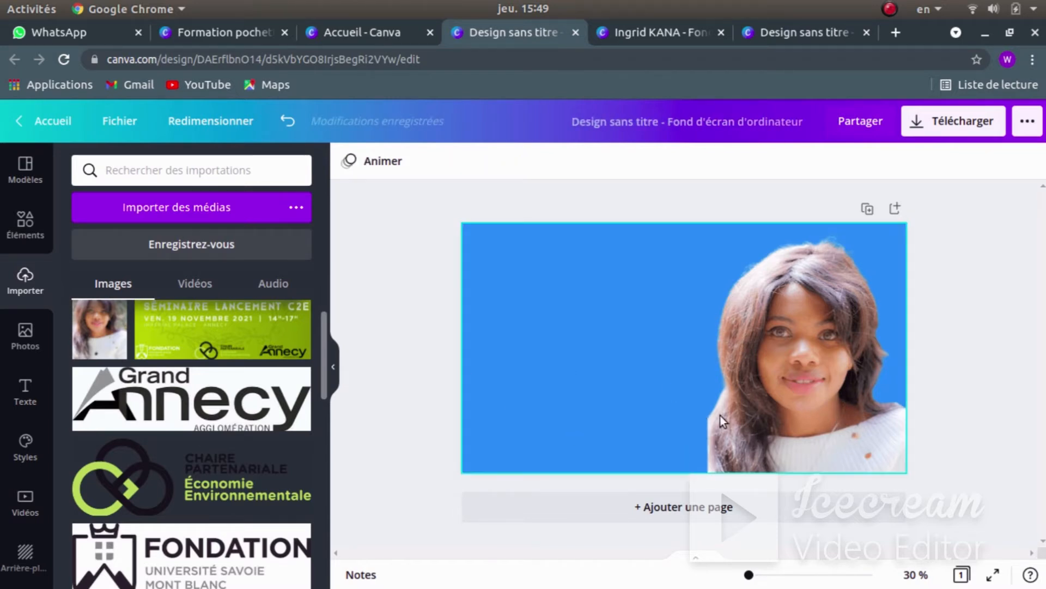
- Check the resized portrait against the reference image and return to Canva
key("super")
left_click(695, 433)
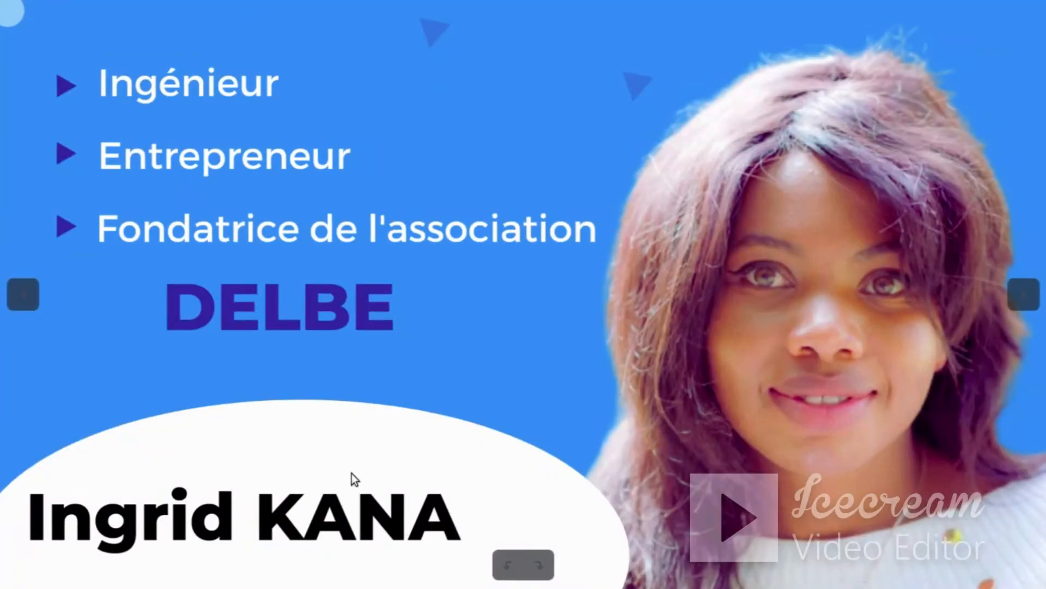
key("super")
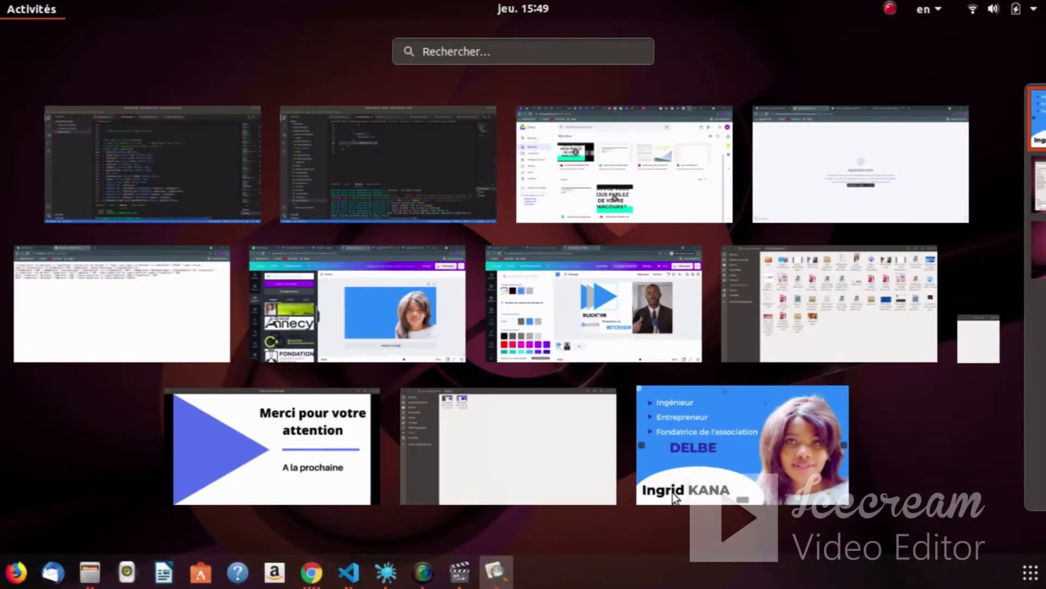
left_click(384, 296)
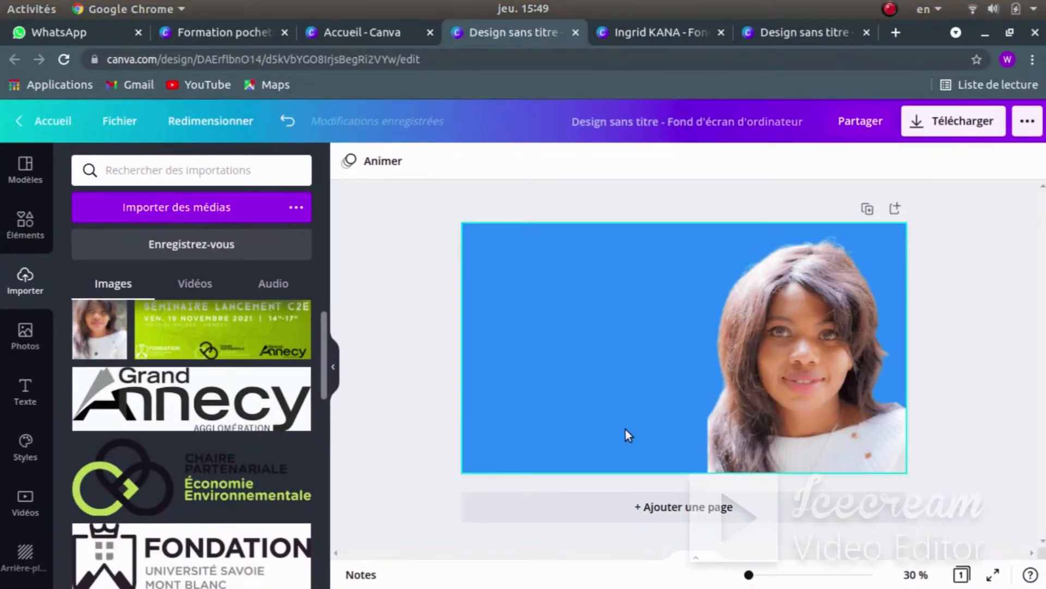
- Add a circle and stretch it into a wide ellipse at the page's bottom-left
left_click(24, 220)
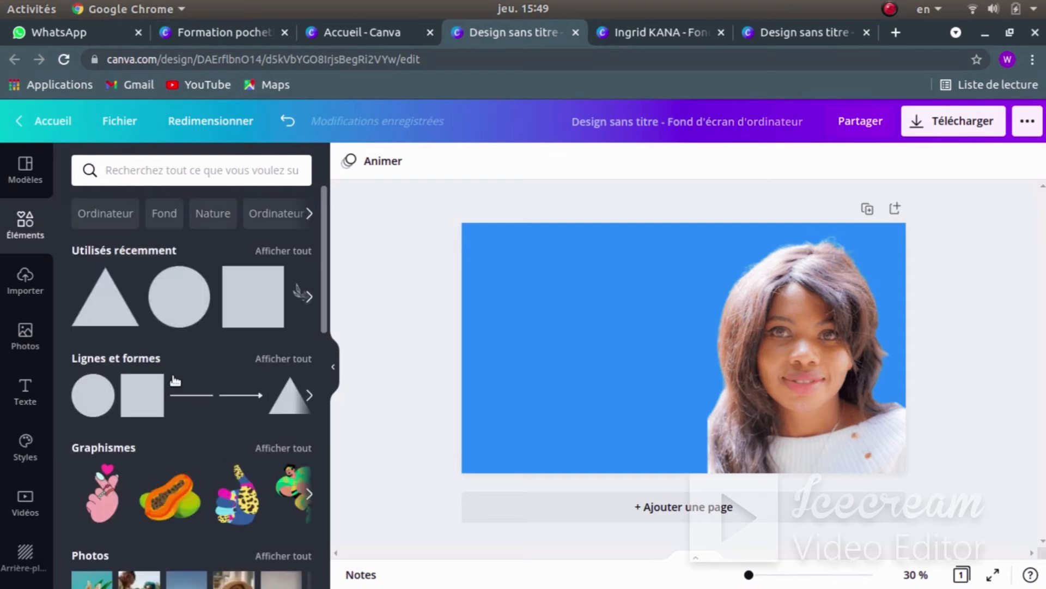
left_click(182, 301)
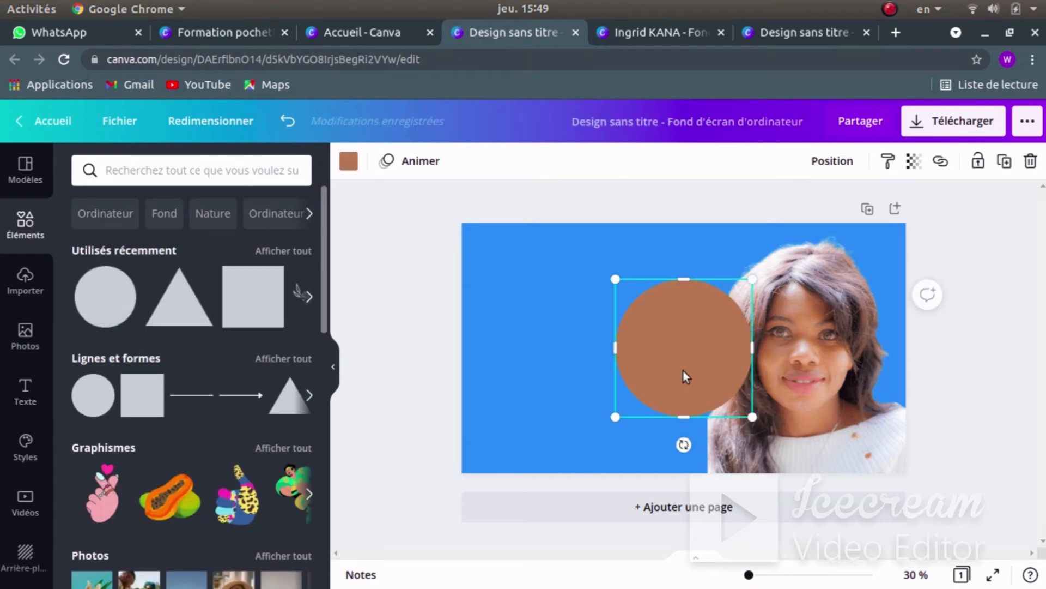
left_click_drag(685, 375, 613, 419)
left_click_drag(690, 417, 729, 420)
left_click_drag(552, 416, 448, 432)
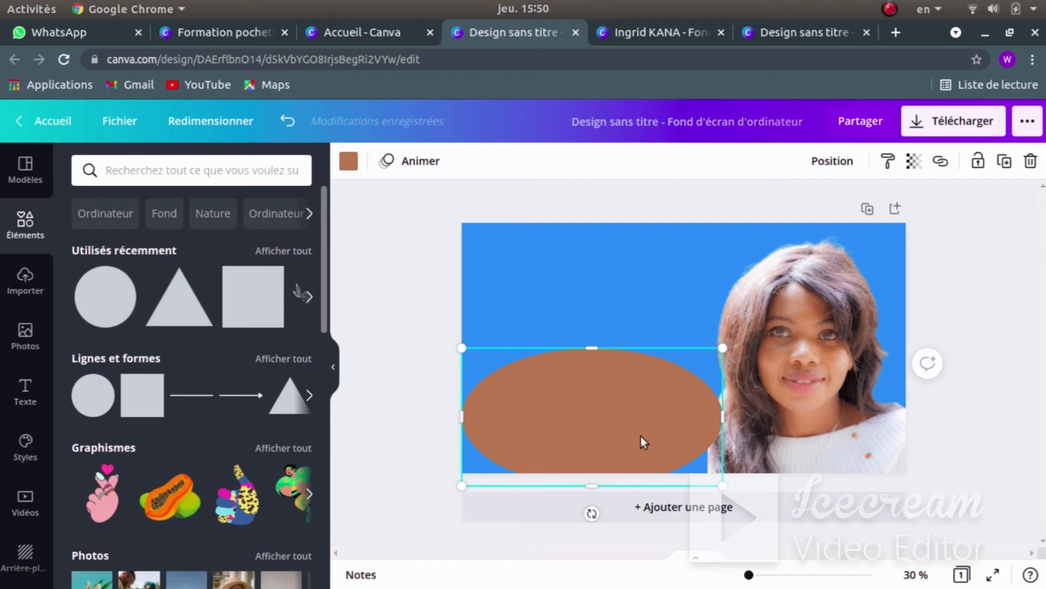
left_click_drag(641, 436, 625, 460)
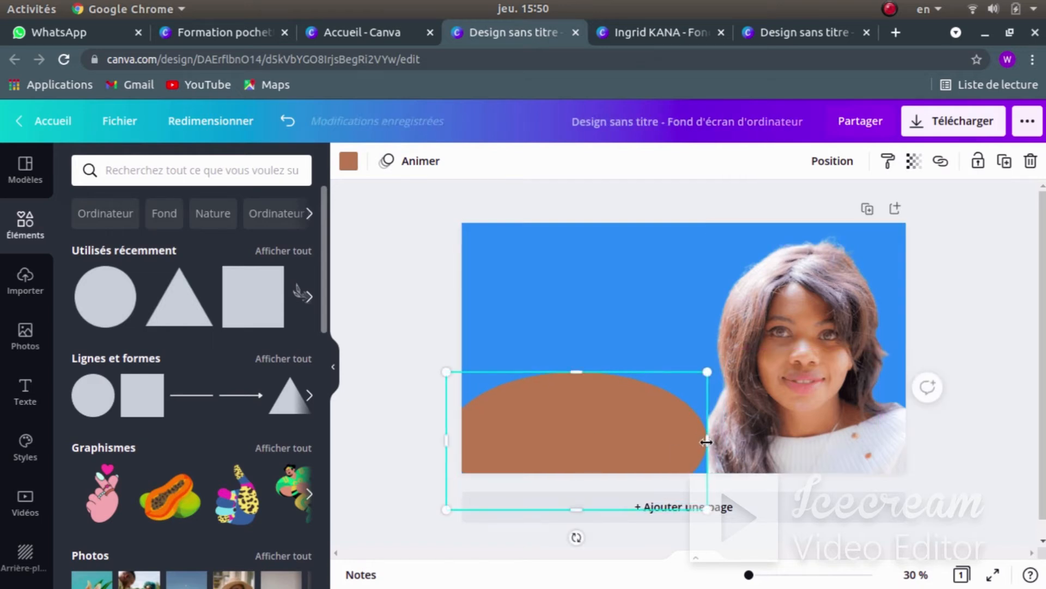
left_click_drag(706, 441, 746, 441)
left_click_drag(671, 432, 669, 438)
left_click(400, 270)
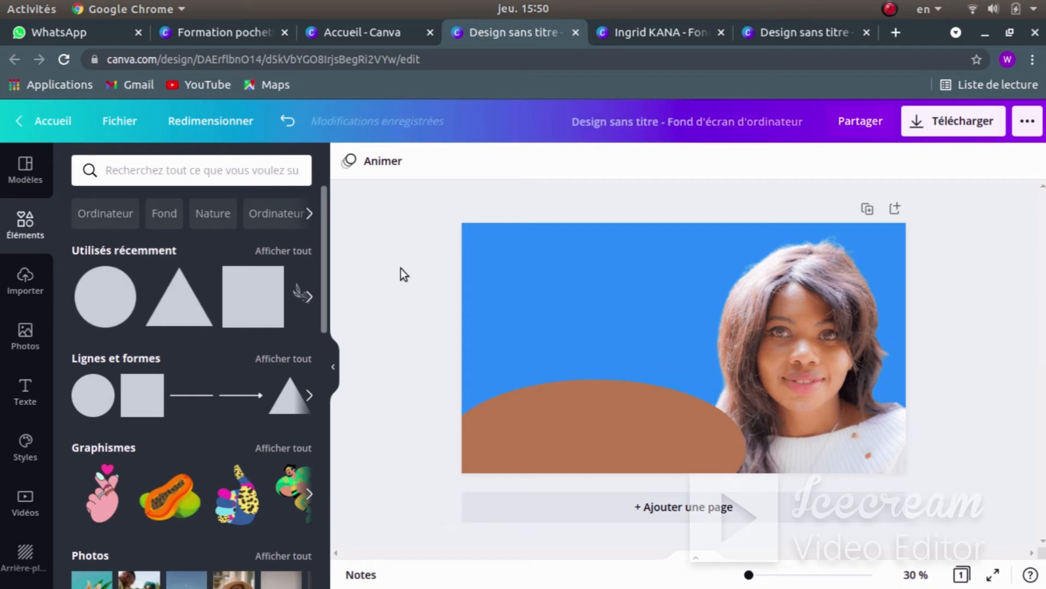
- Recolour the ellipse from brown to white
left_click(551, 443)
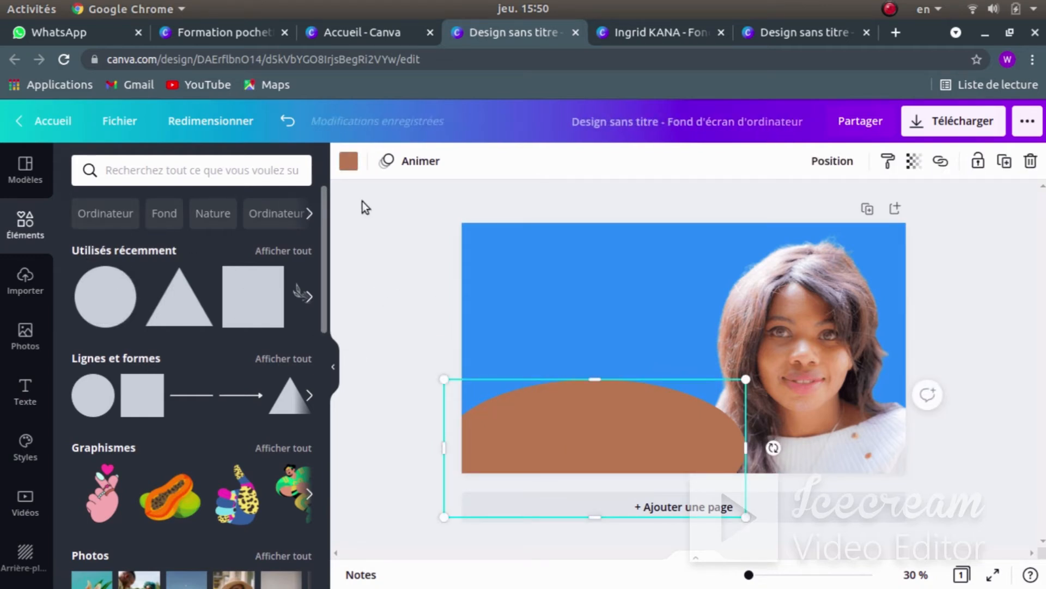
left_click(349, 162)
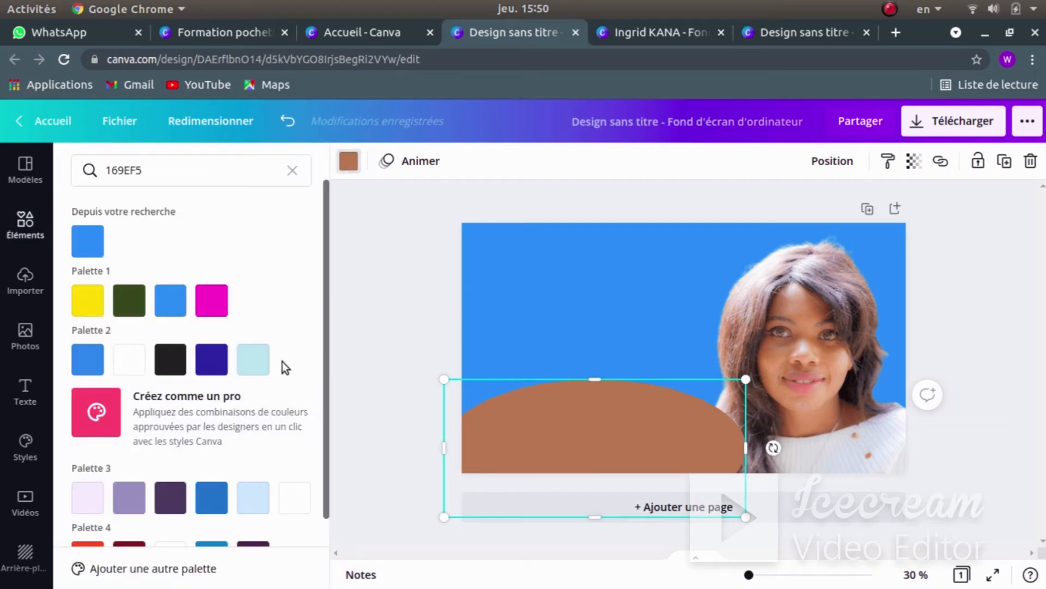
left_click(129, 359)
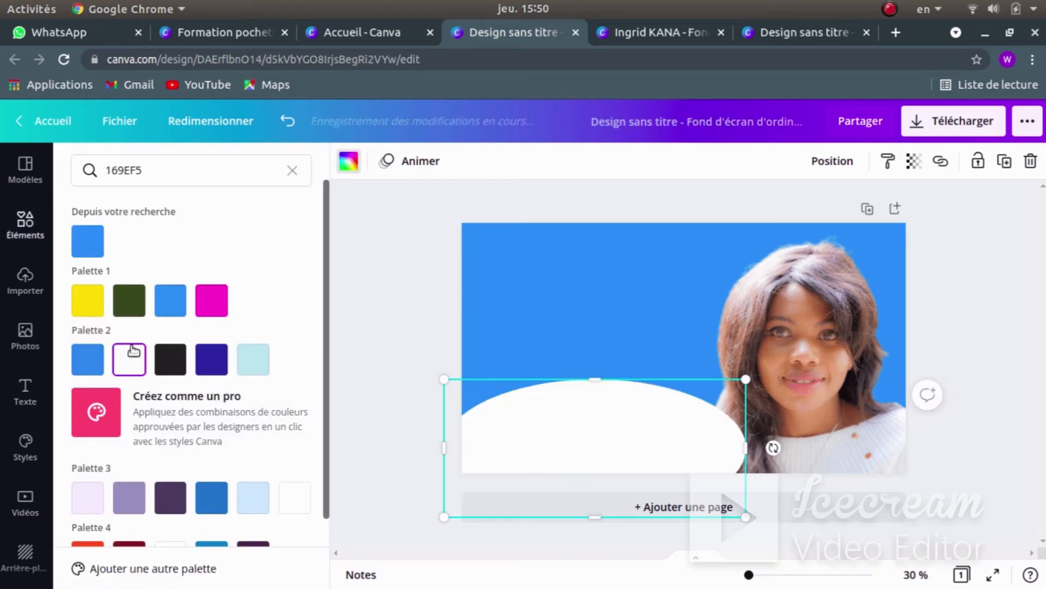
key("Escape")
left_click(361, 264)
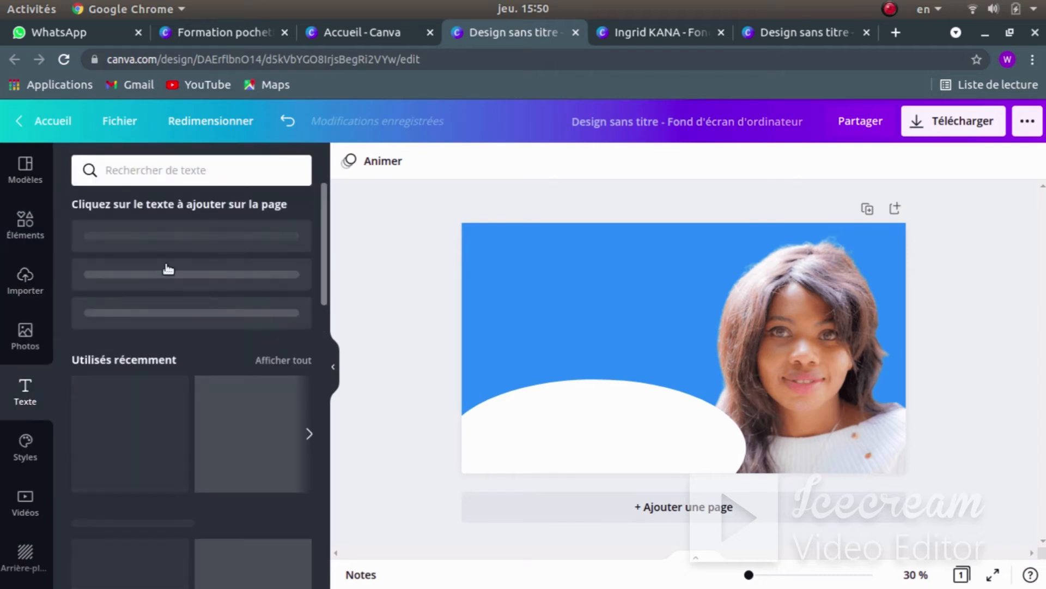
- Add a title with the person's full name on the white ellipse, then view the reference full screen
left_click(167, 242)
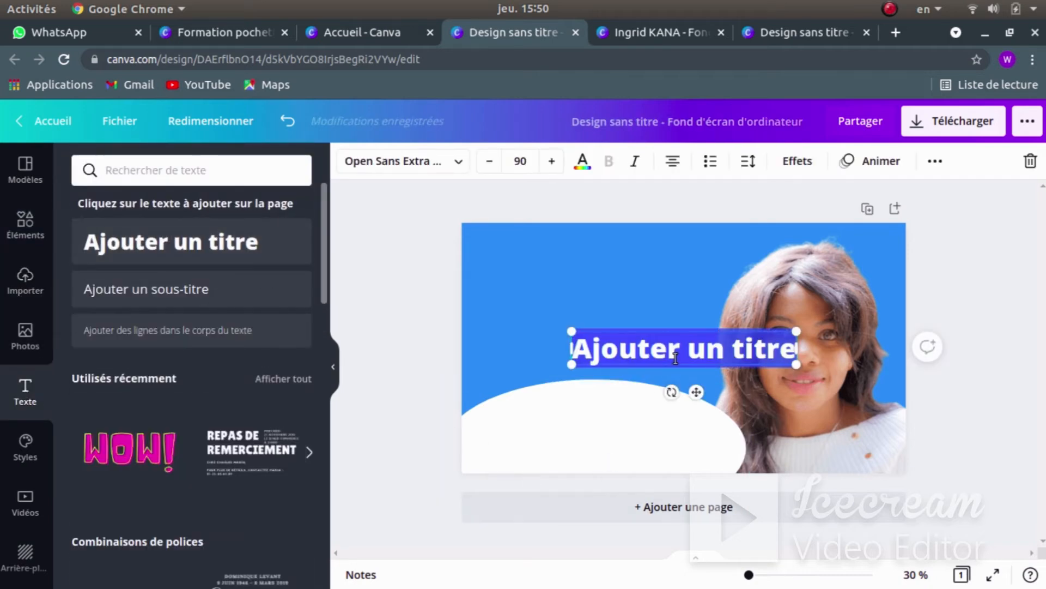
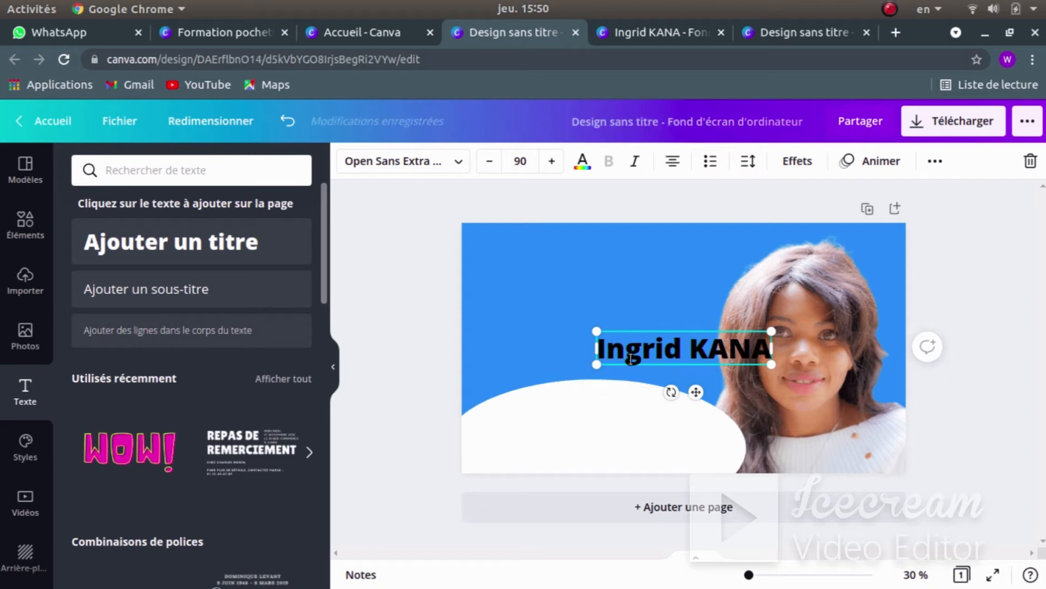
left_click_drag(697, 393, 572, 476)
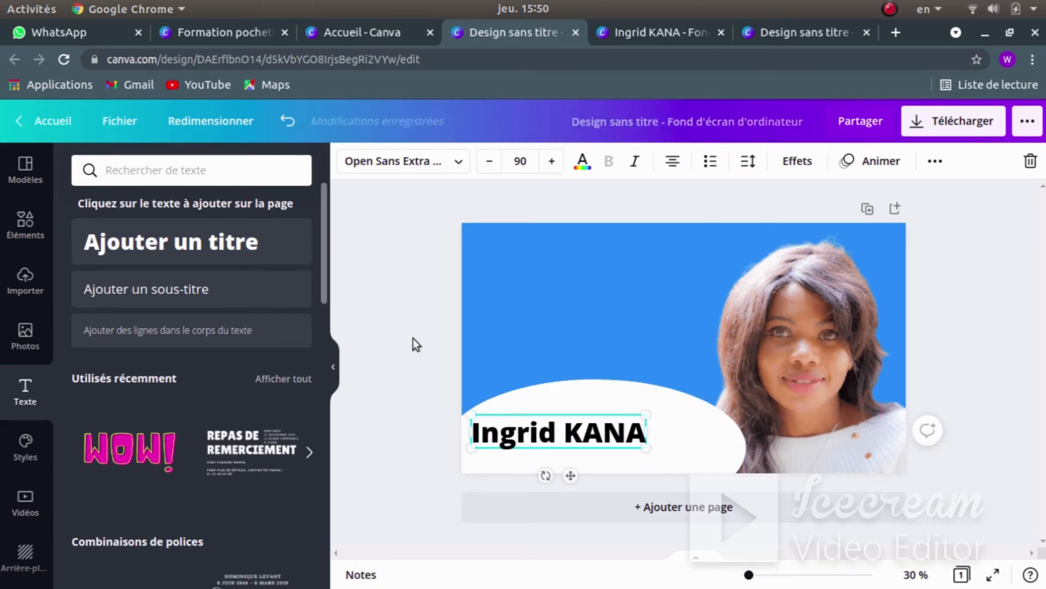
left_click(381, 294)
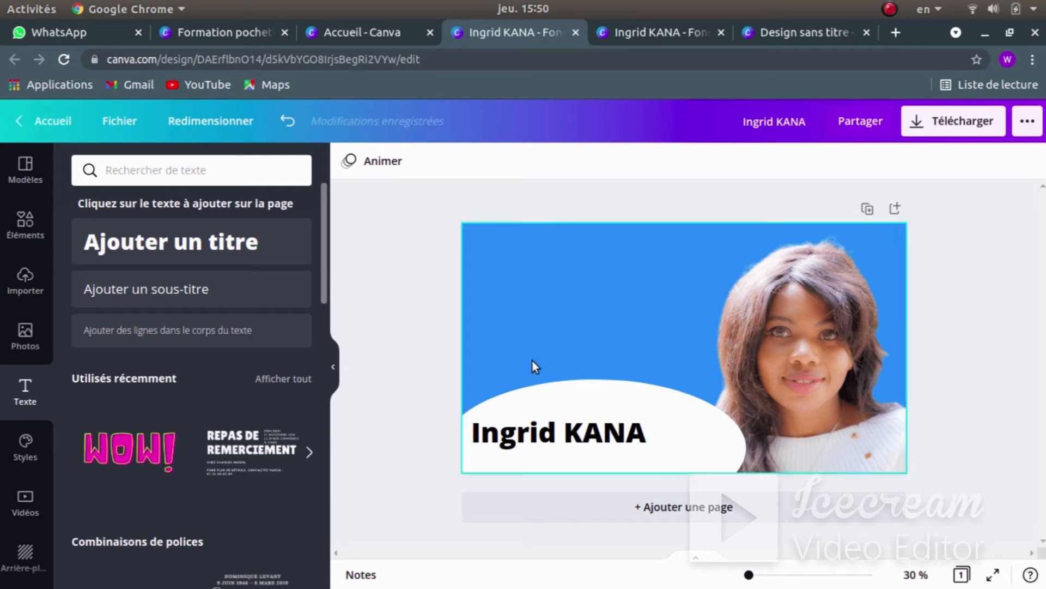
key("super")
left_click(777, 445)
key("F11")
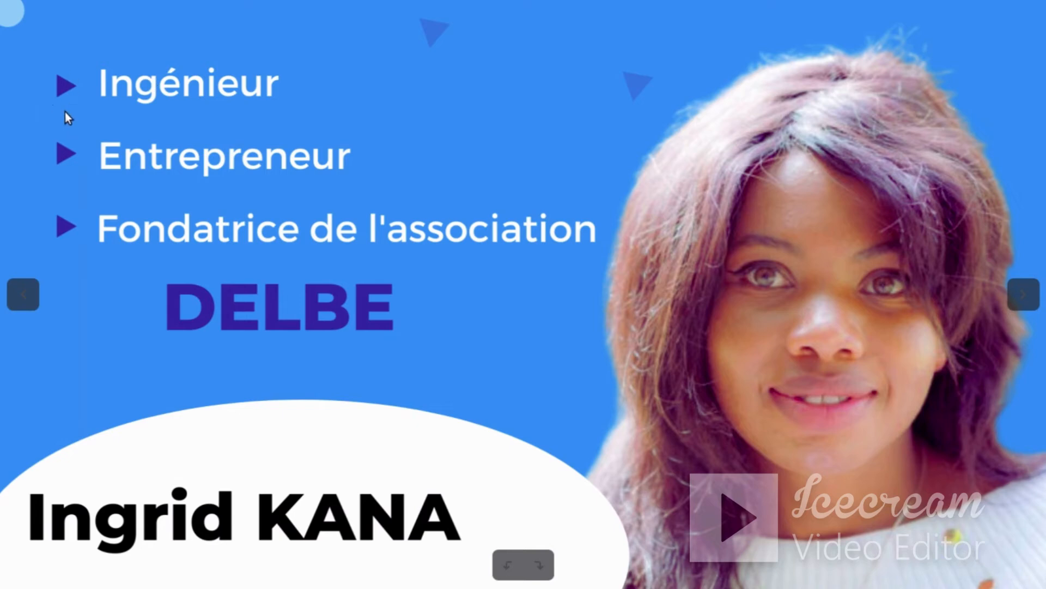
- Flip between the reference image and the Canva design to compare them, ending in Canva
key("super")
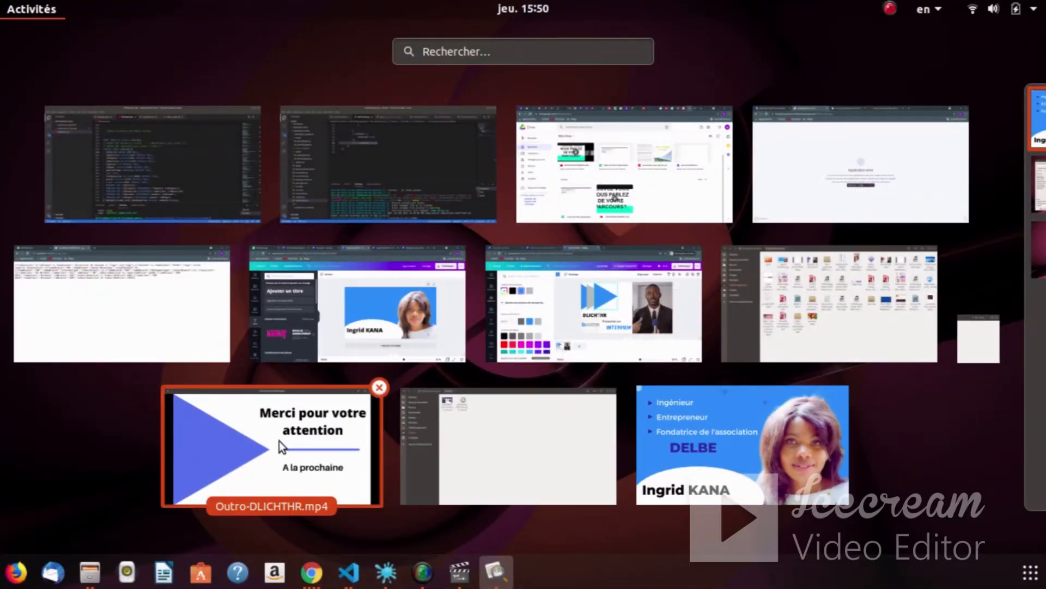
left_click(340, 306)
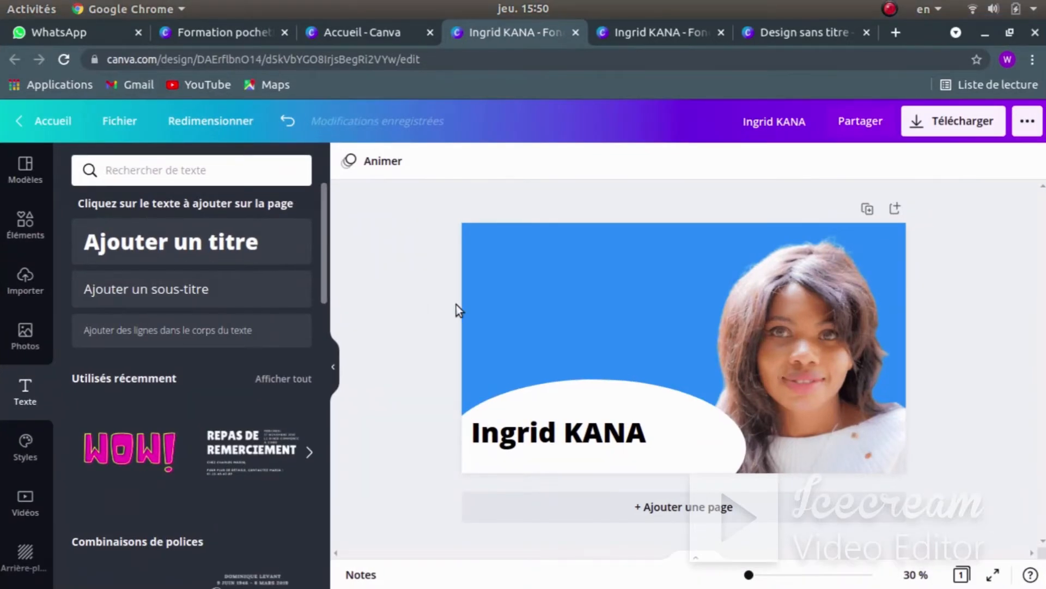
key("super")
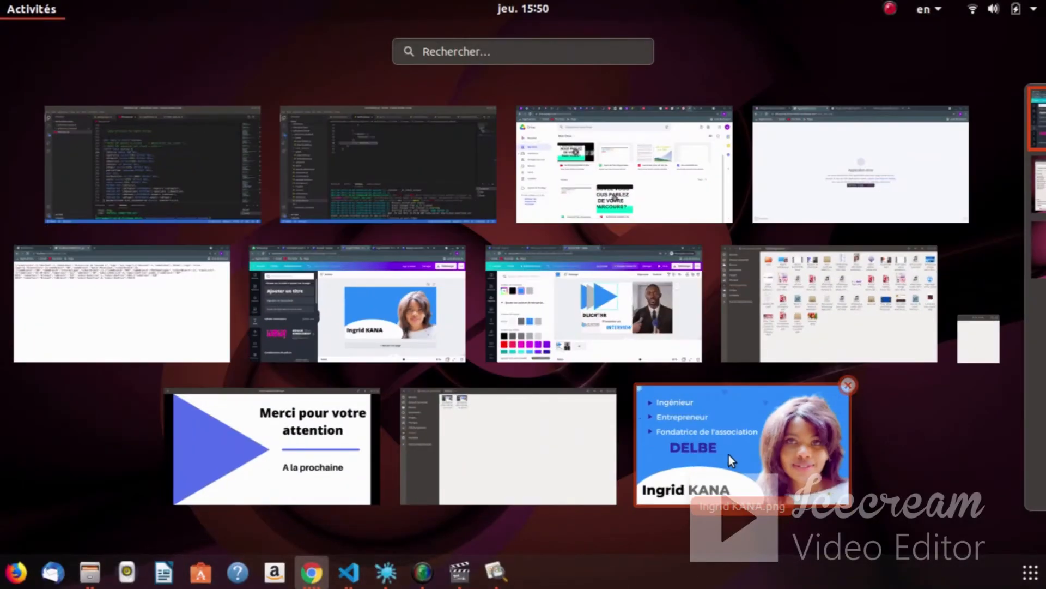
left_click(728, 455)
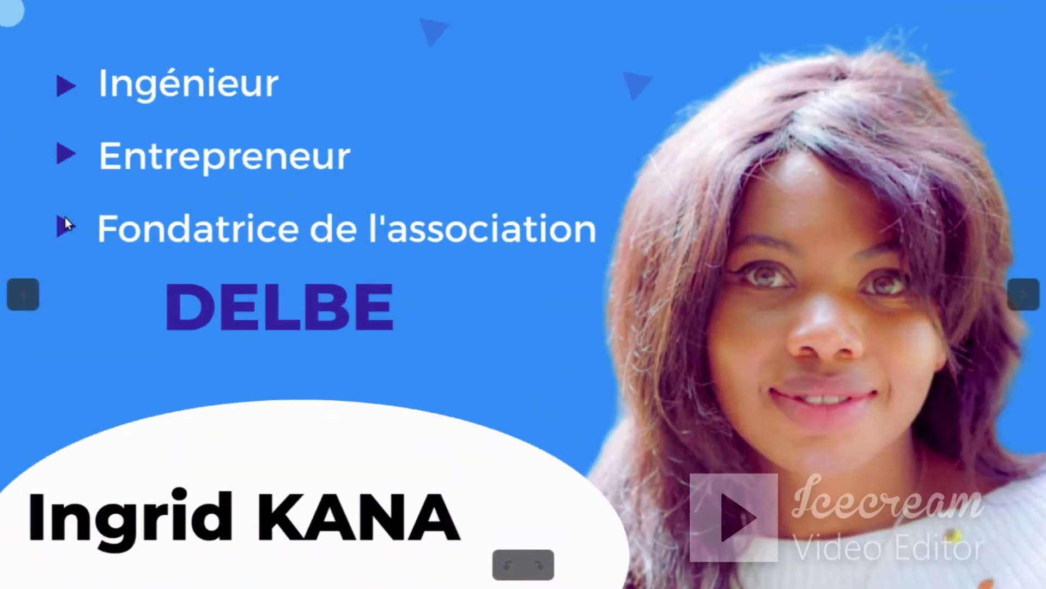
key("super")
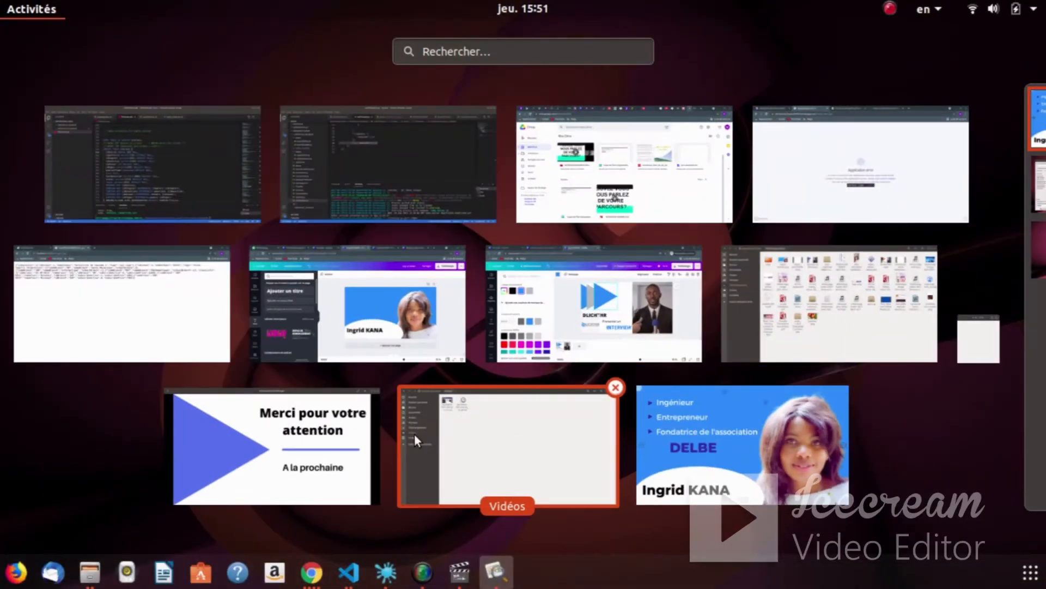
left_click(355, 281)
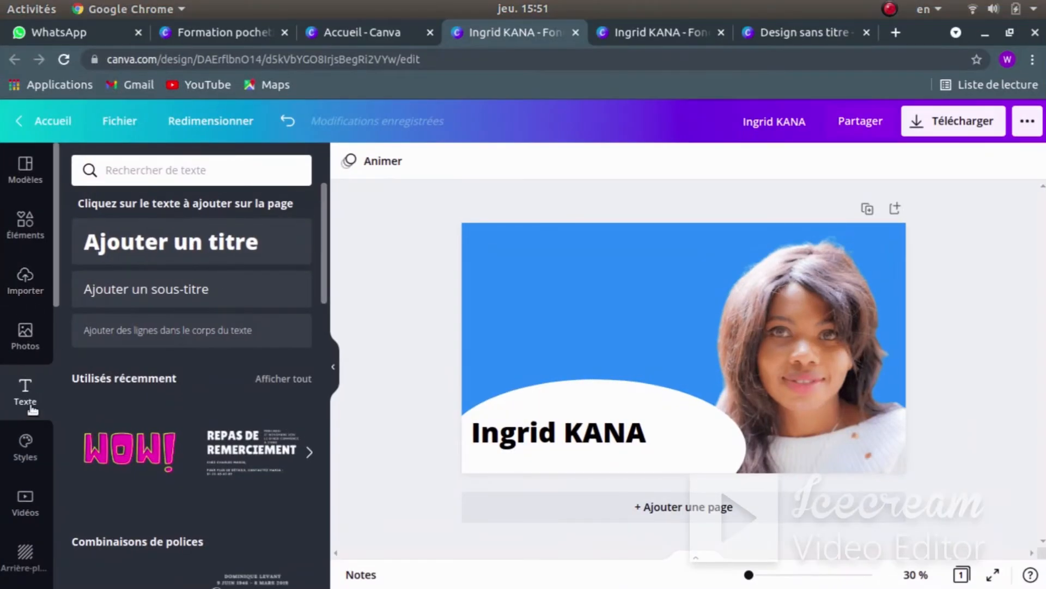
- Add a triangle, rotate it to point right, and shrink it into the top-left corner
left_click(25, 222)
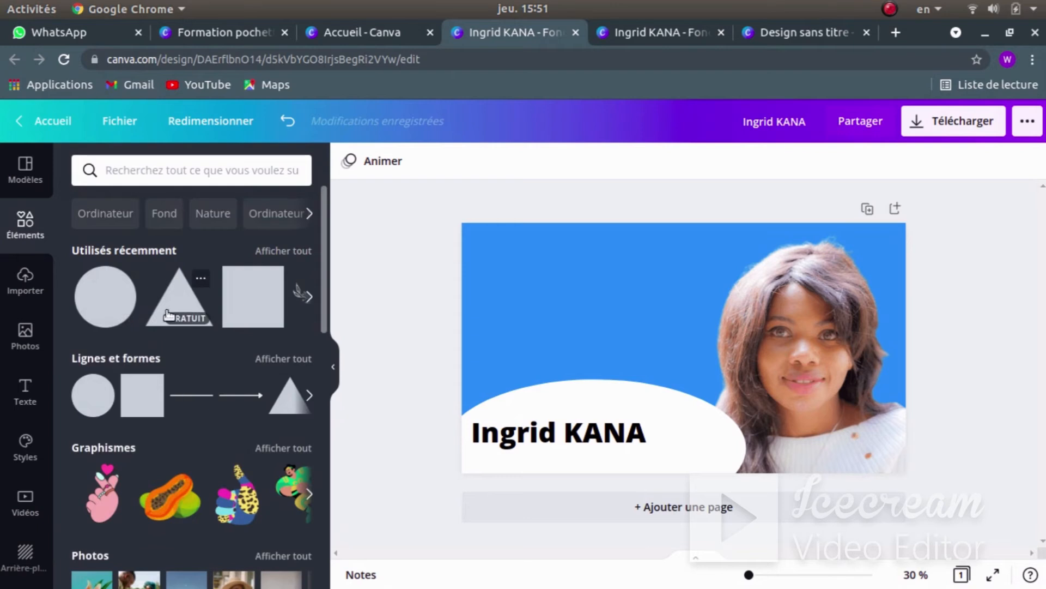
left_click(175, 297)
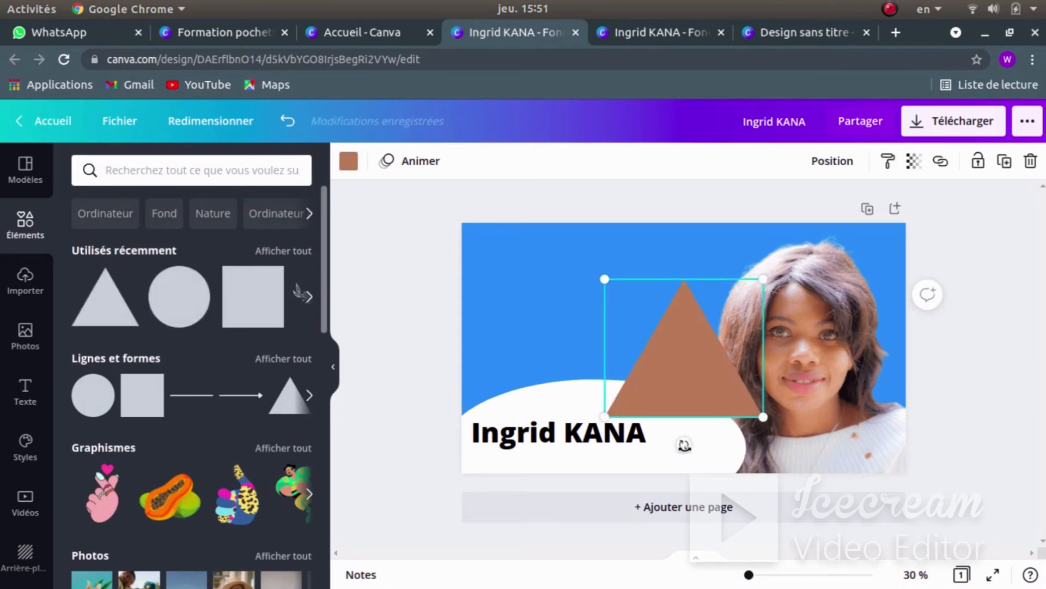
left_click_drag(684, 445, 570, 351)
left_click_drag(673, 367, 504, 256)
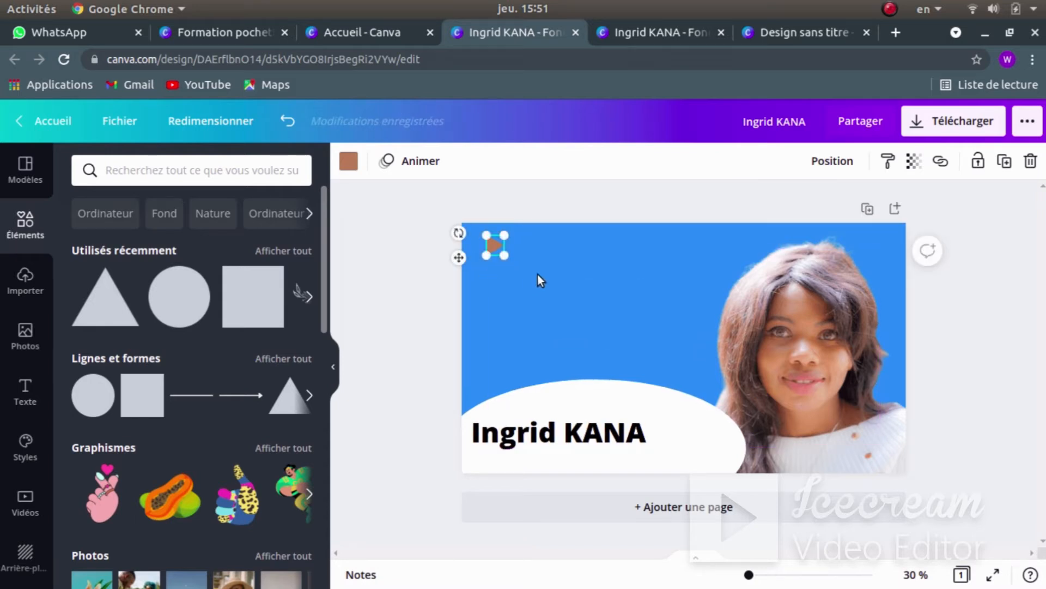
- Colour the triangle dark purple and nudge it slightly left and down
left_click(349, 161)
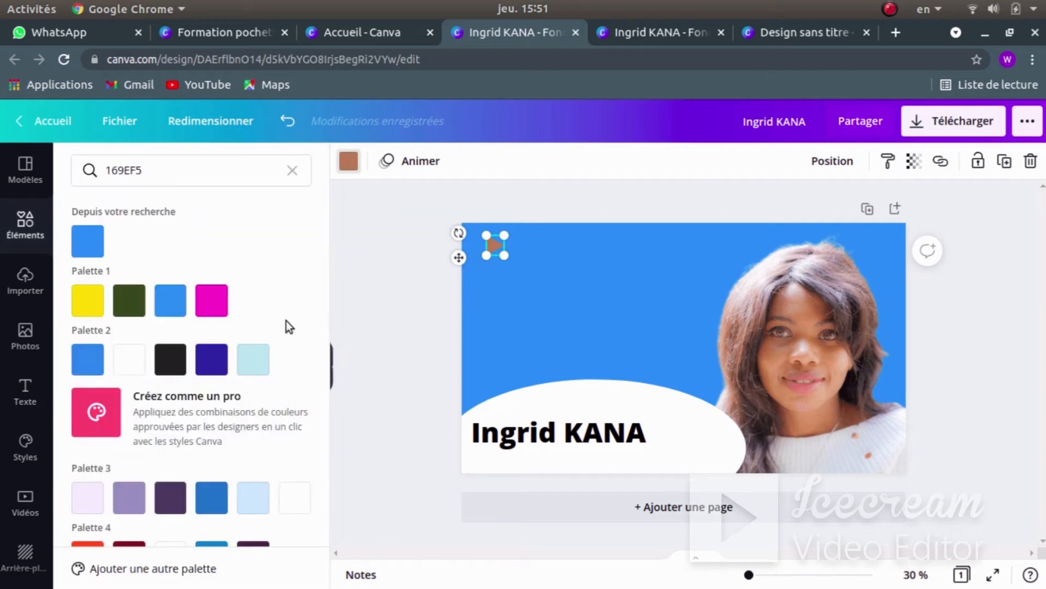
left_click(211, 359)
left_click(617, 315)
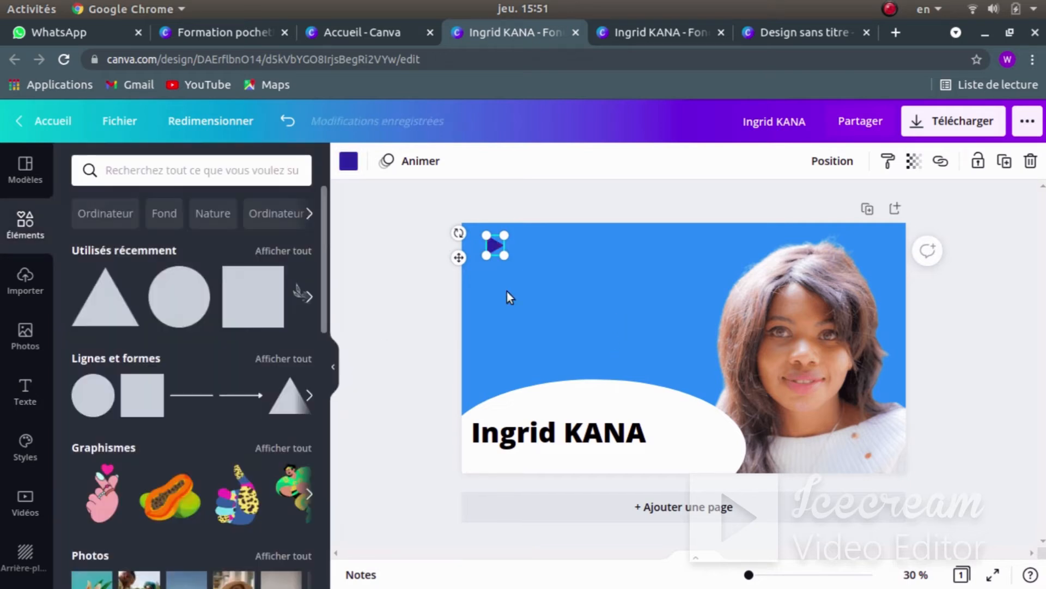
left_click(414, 279)
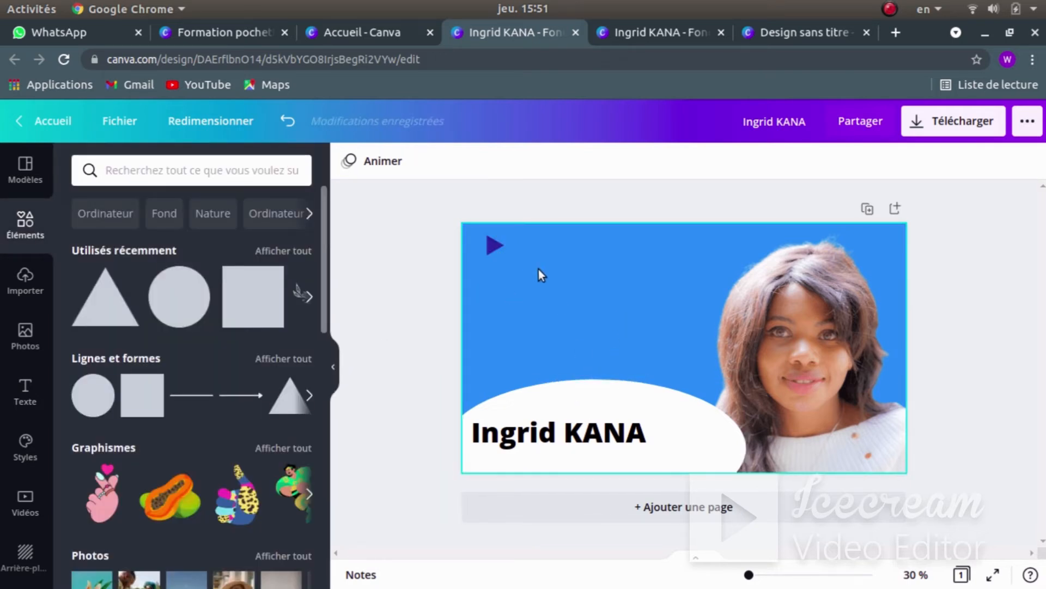
left_click_drag(496, 247, 489, 249)
left_click(410, 321)
- Compare the triangle placement with the reference, then return to the Canva design
key("super")
left_click(654, 431)
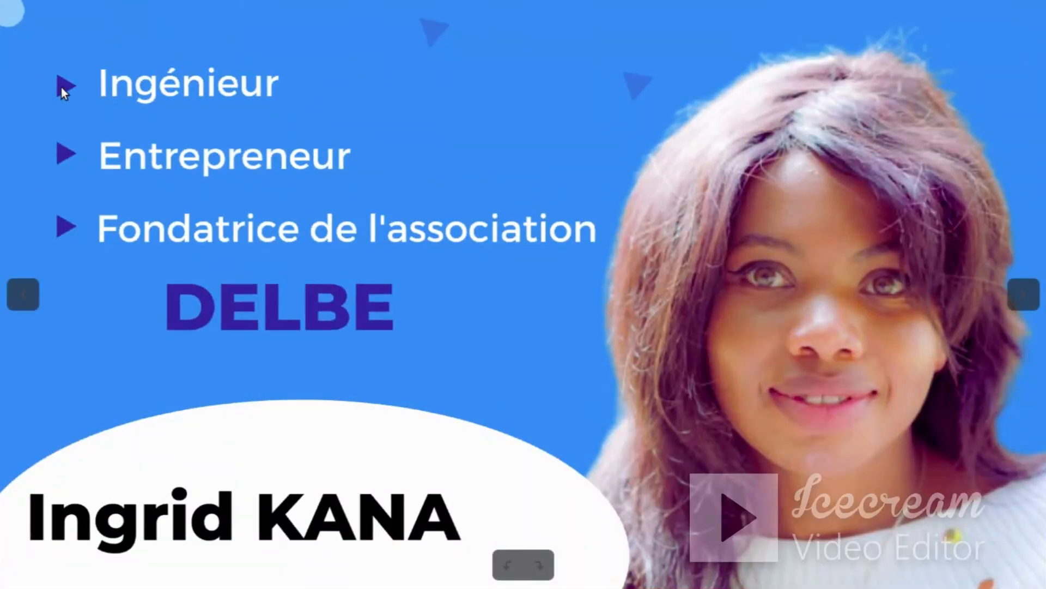
key("super")
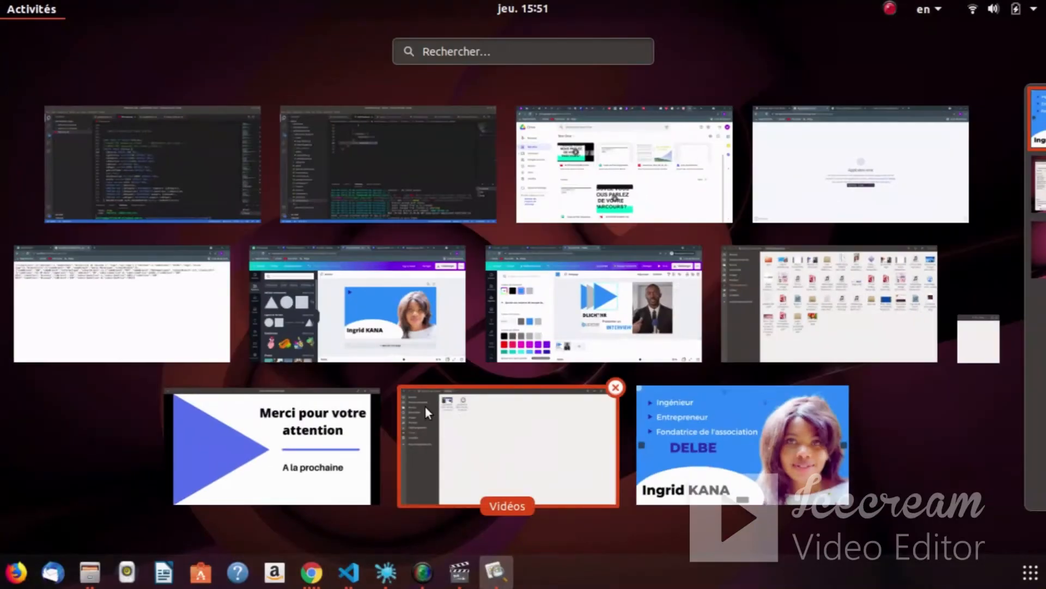
left_click(451, 312)
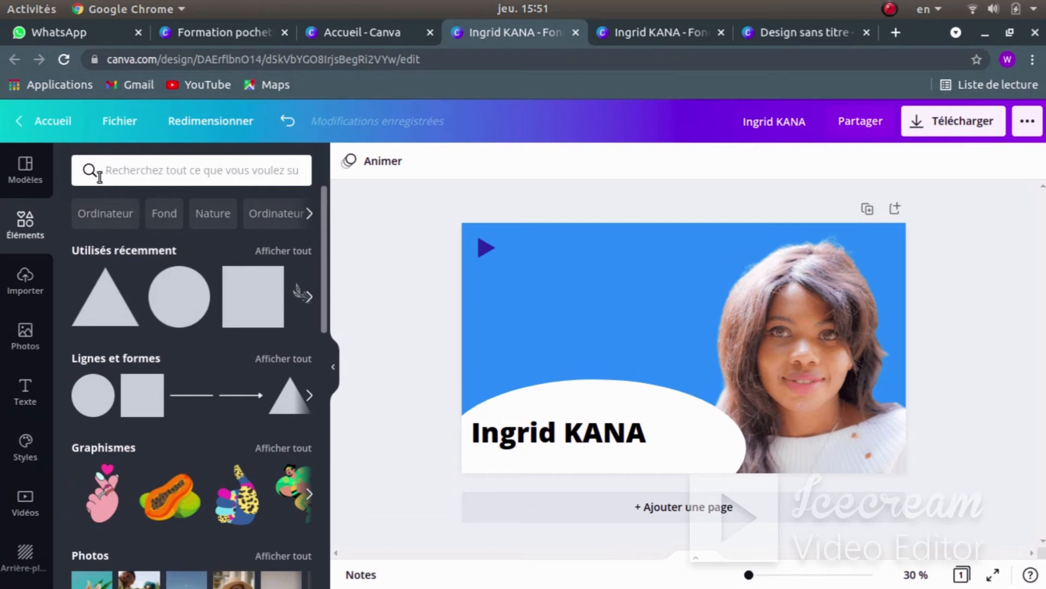
- Add a subtitle text box reading 'Ingénieur', typing the é with the French layout
left_click(25, 390)
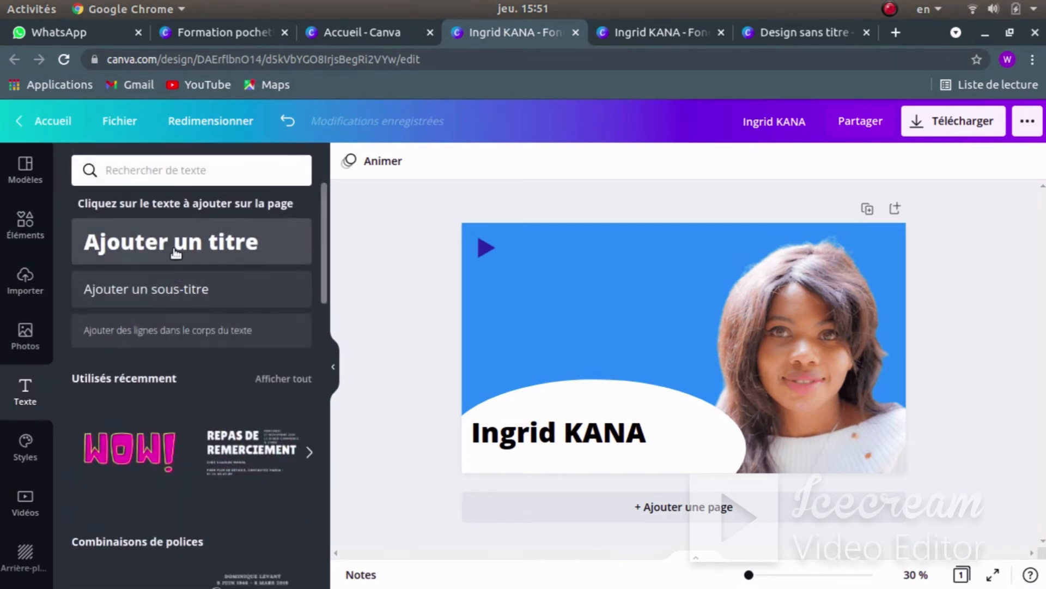
left_click(176, 252)
key("BackSpace")
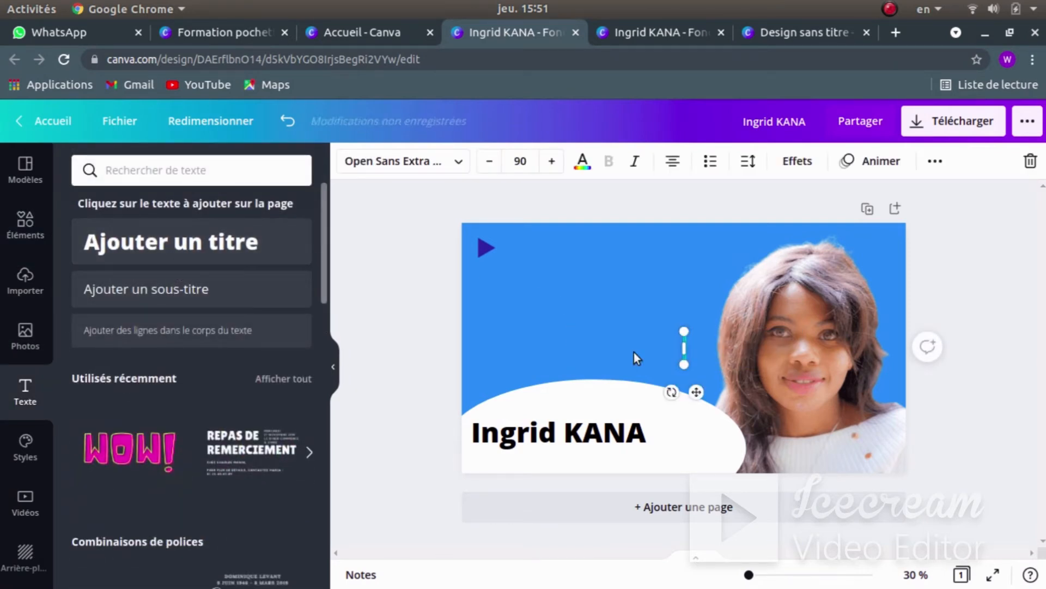
left_click(143, 284)
double_click(680, 339)
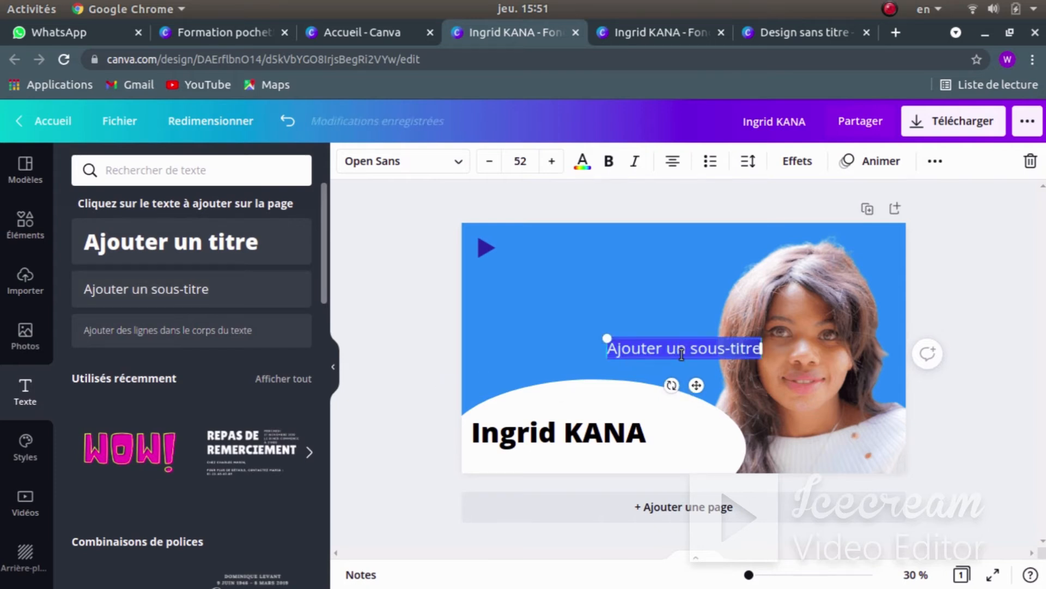
key("BackSpace")
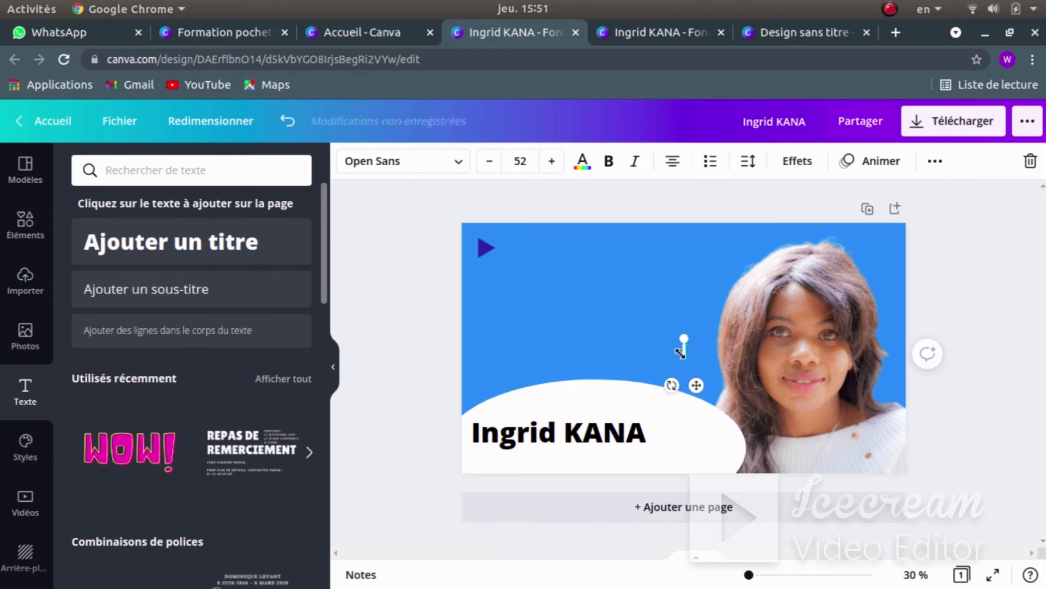
type("Ing")
left_click(931, 9)
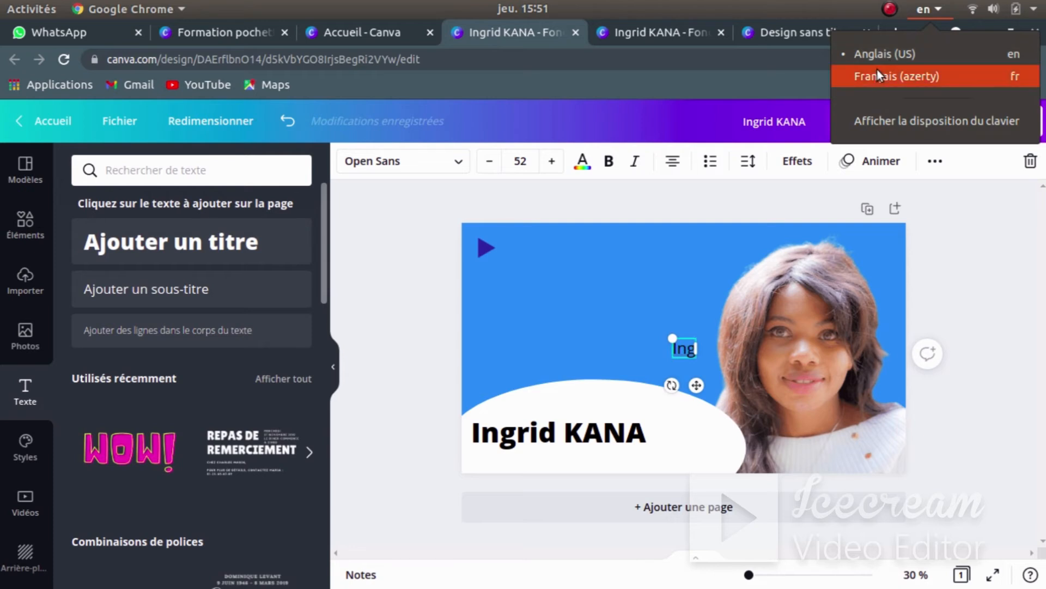
left_click(878, 70)
type("é")
left_click(928, 11)
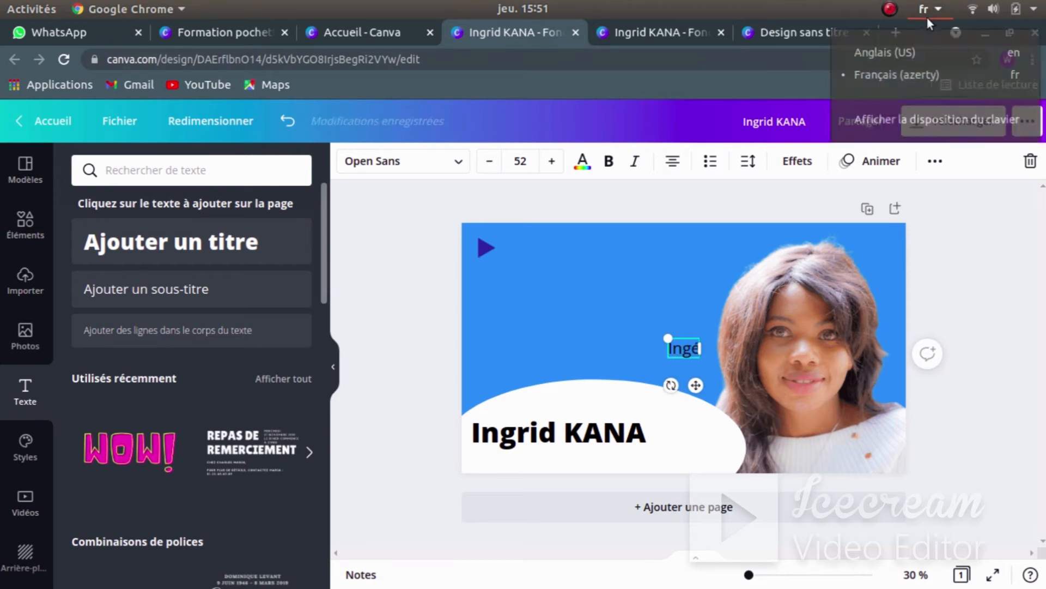
left_click(902, 51)
type("nieur")
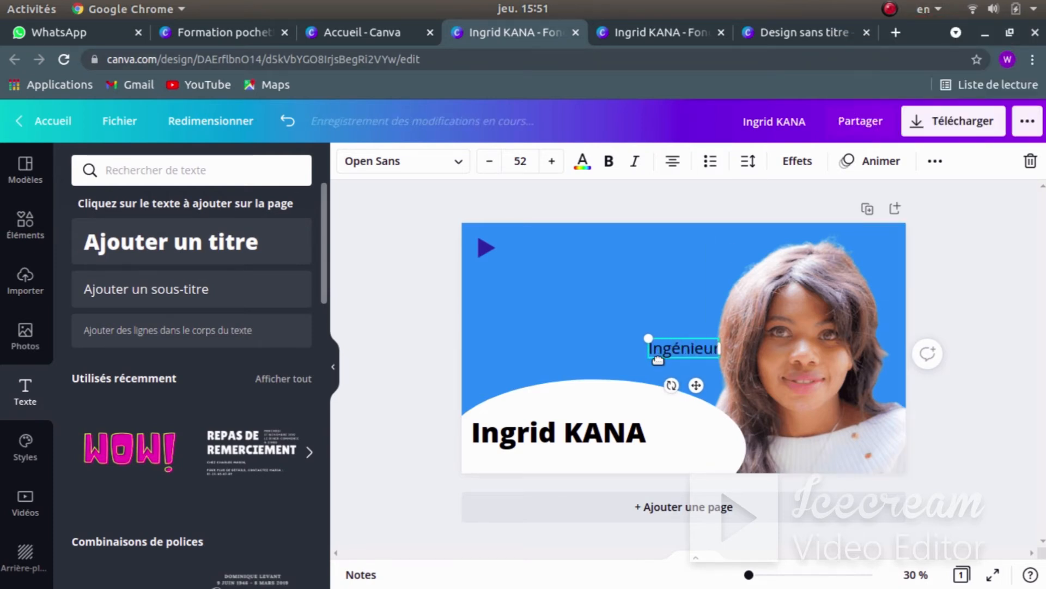
left_click(650, 348)
- Place 'Ingénieur' beside the purple triangle and set its font to Montserrat Semi-Bold
left_click_drag(672, 346, 600, 263)
left_click_drag(539, 252, 534, 249)
left_click(405, 252)
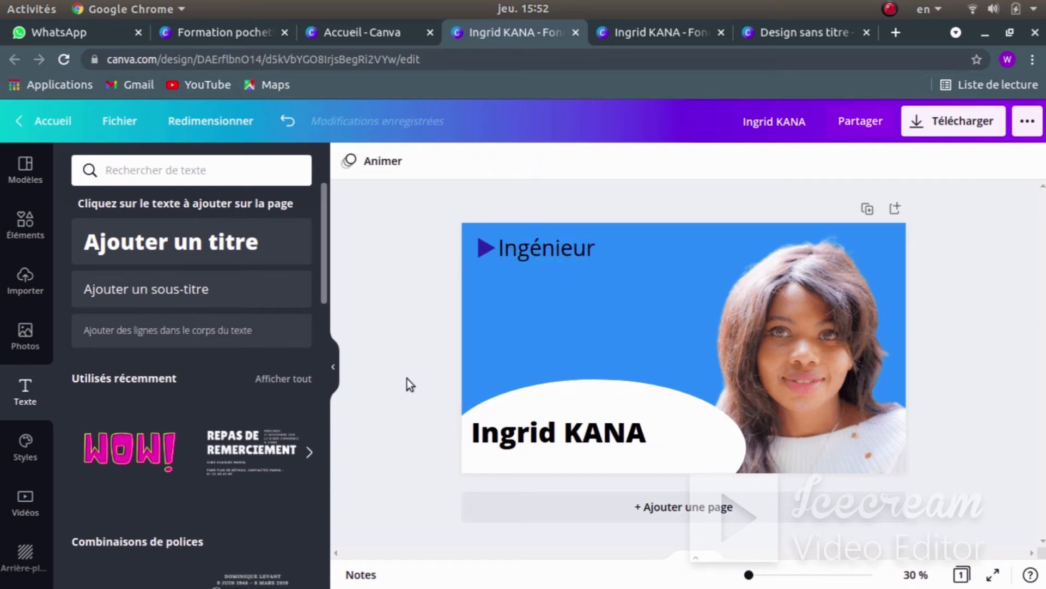
left_click(575, 247)
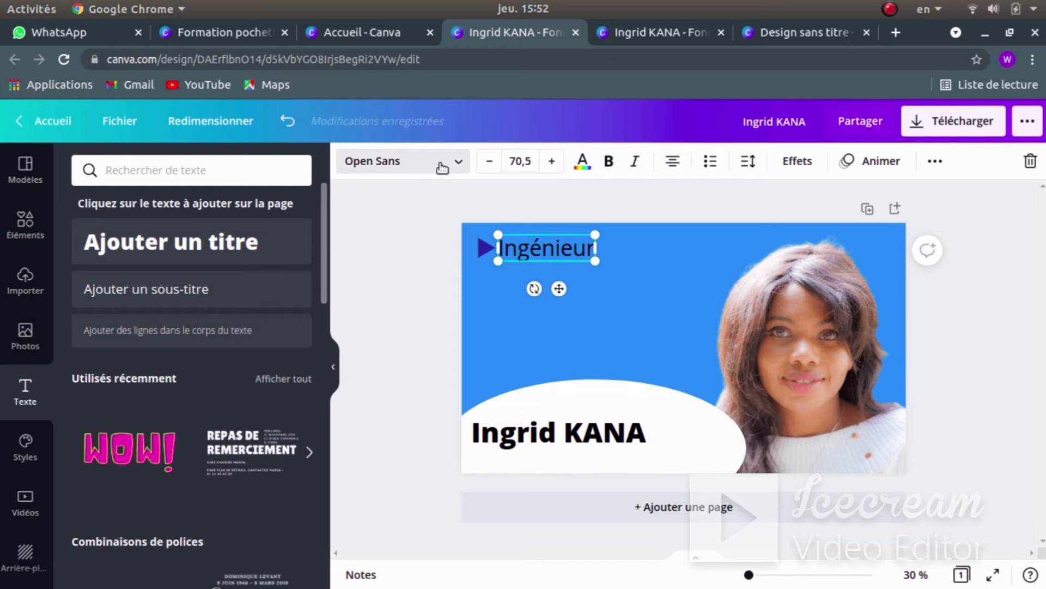
left_click(443, 164)
left_click(167, 305)
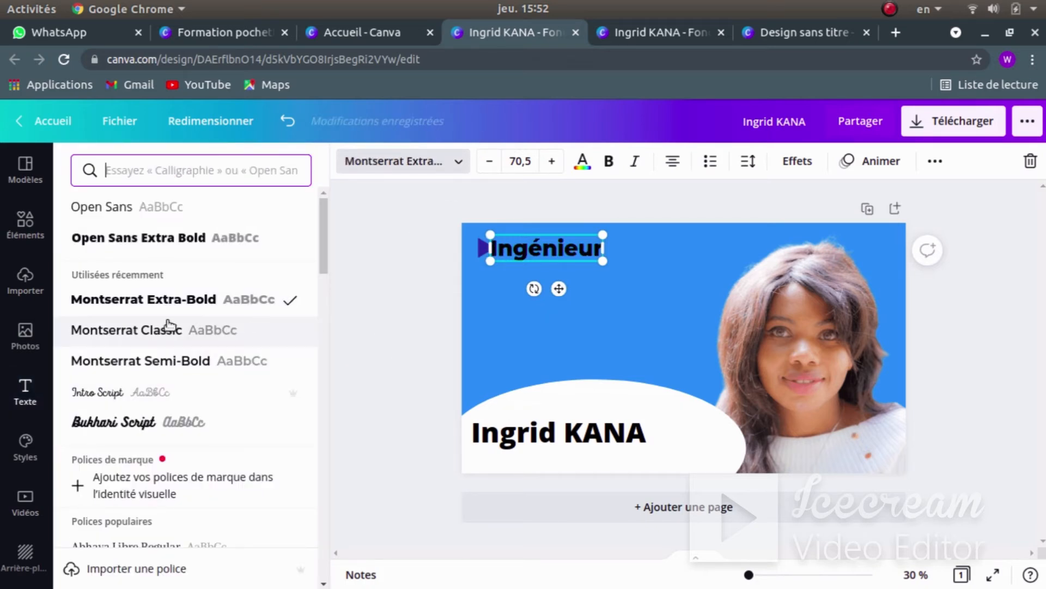
left_click(169, 362)
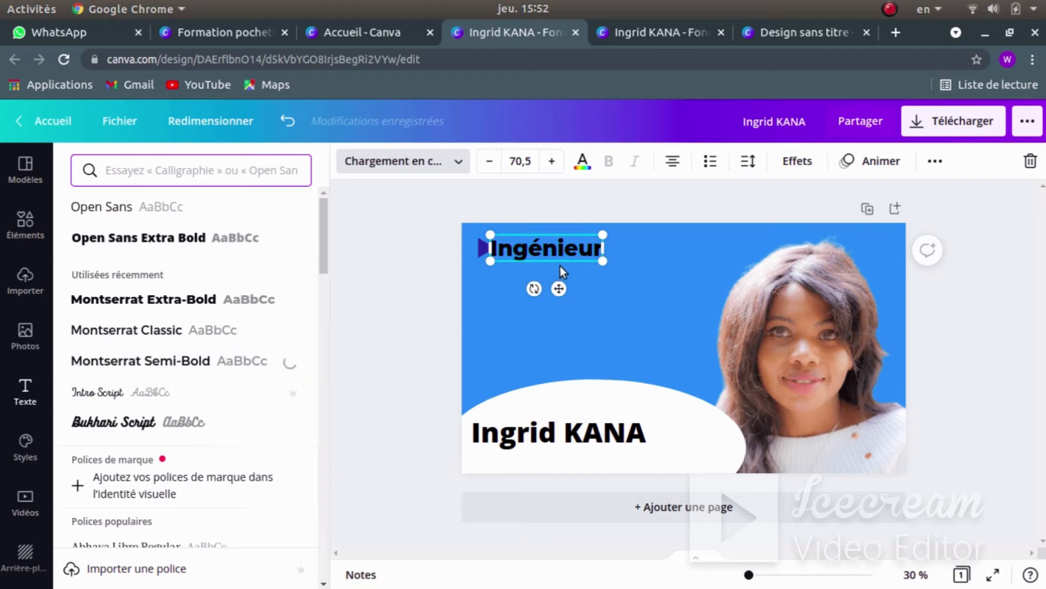
left_click_drag(549, 248, 560, 248)
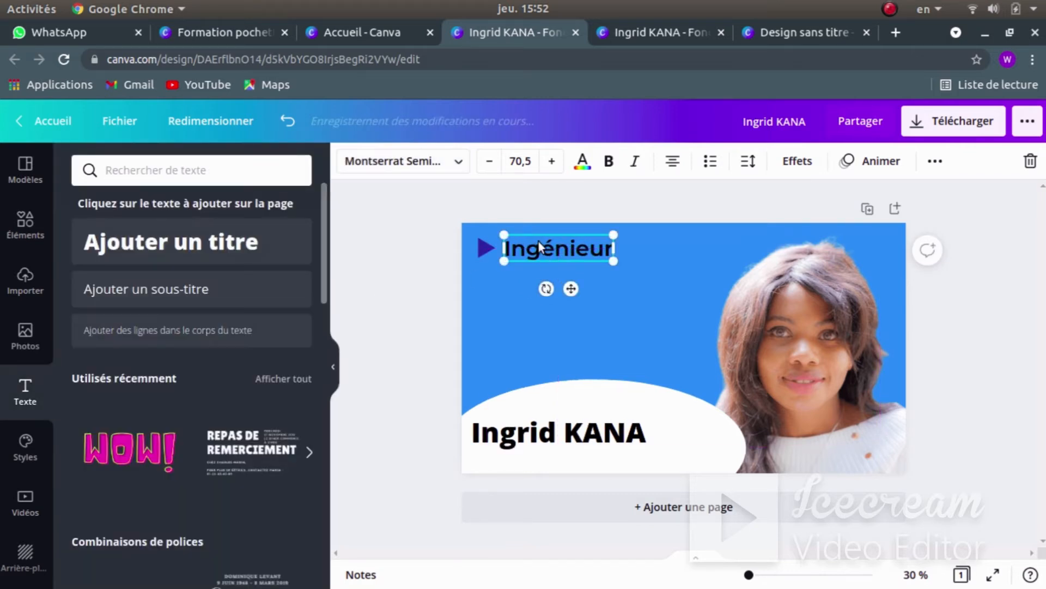
- Make the 'Ingénieur' text white
left_click(582, 163)
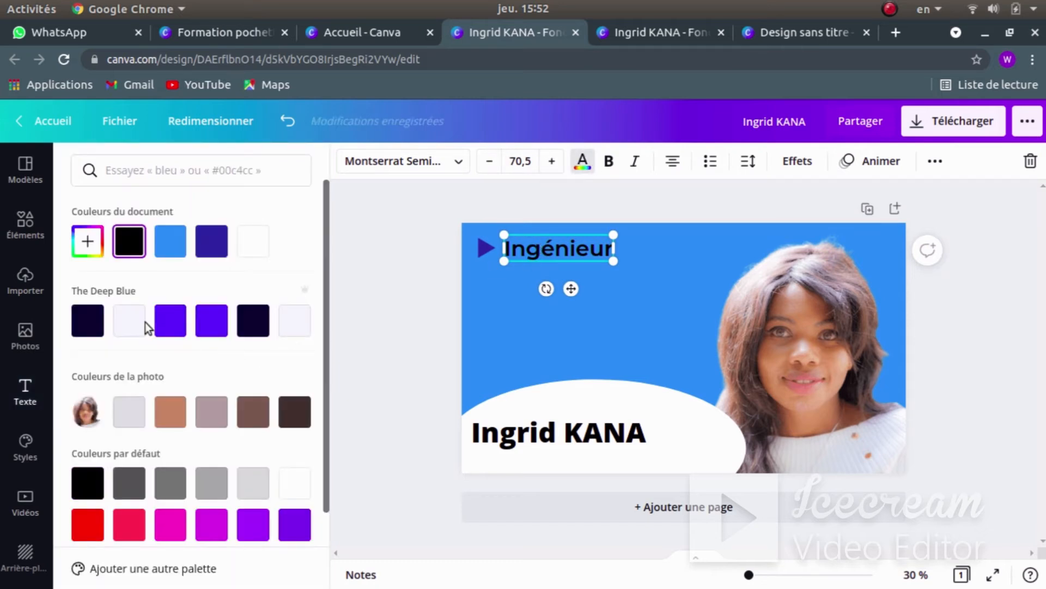
left_click(253, 247)
left_click(381, 264)
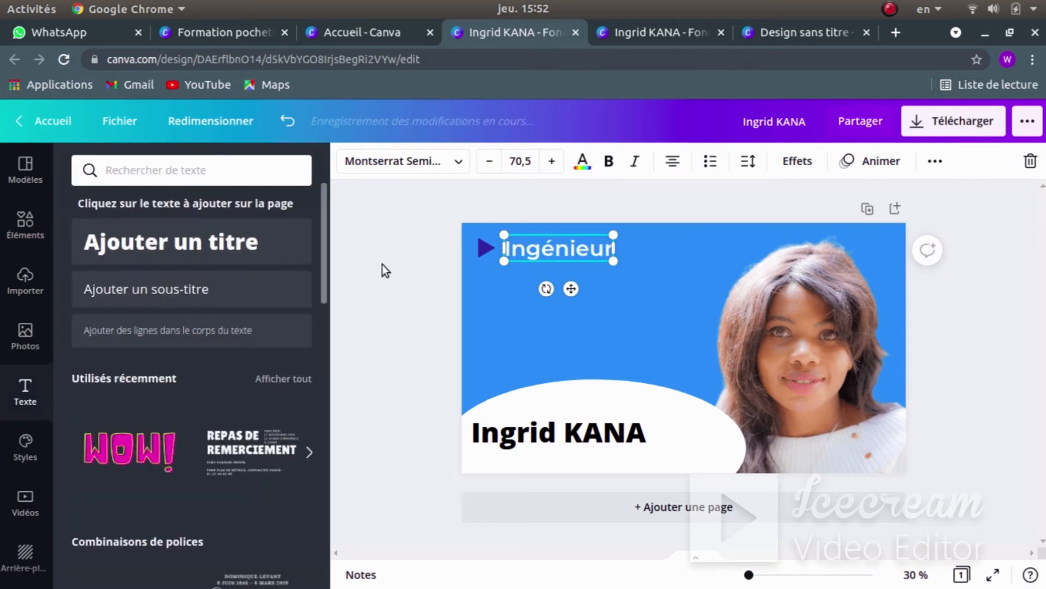
left_click(424, 305)
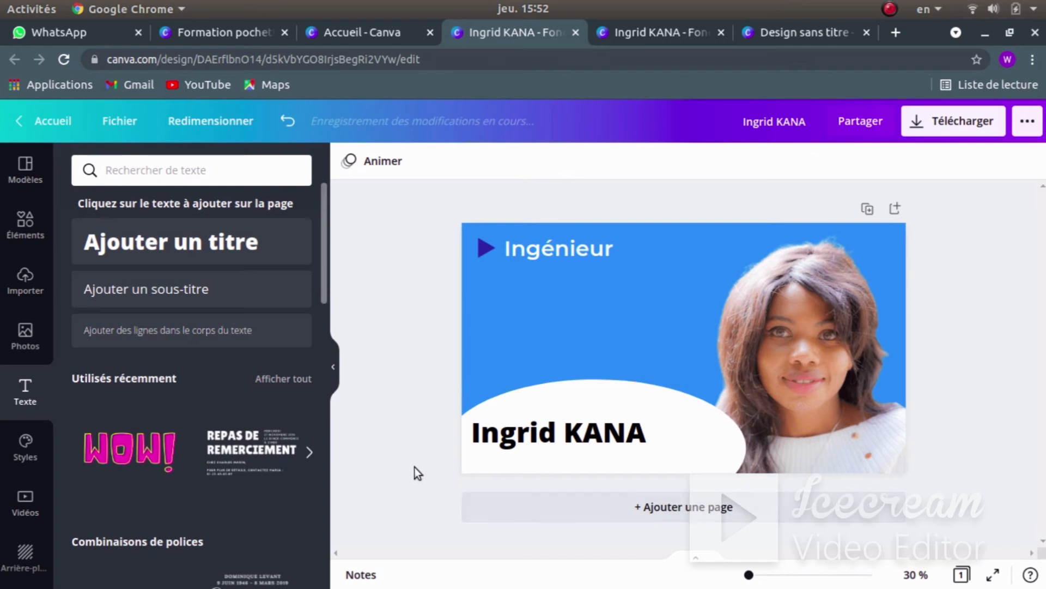
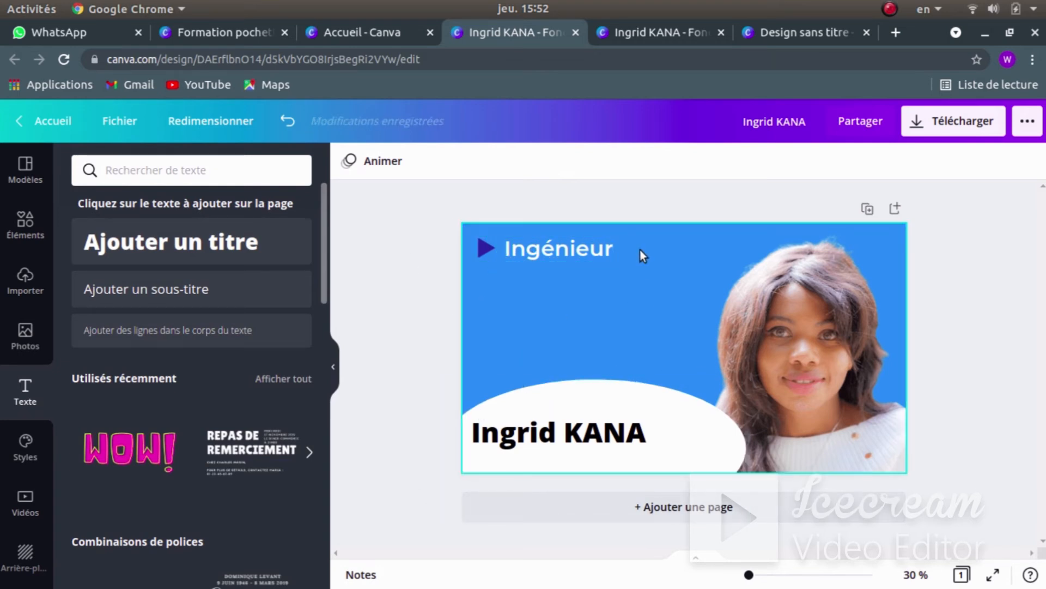
- Group the triangle bullet with its Ingénieur label and duplicate the group
left_click(479, 249)
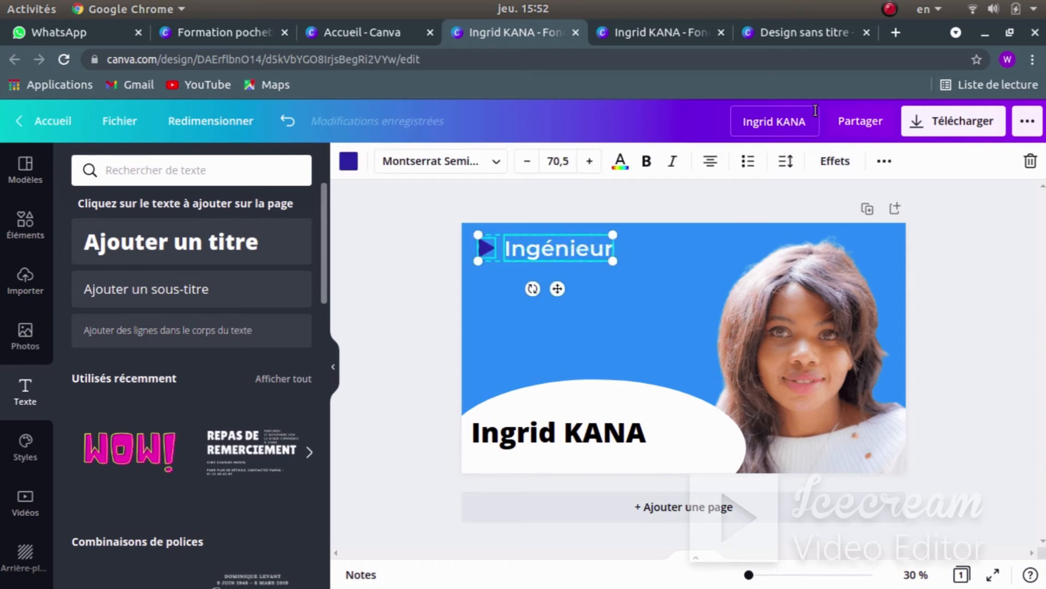
left_click(882, 162)
left_click(643, 198)
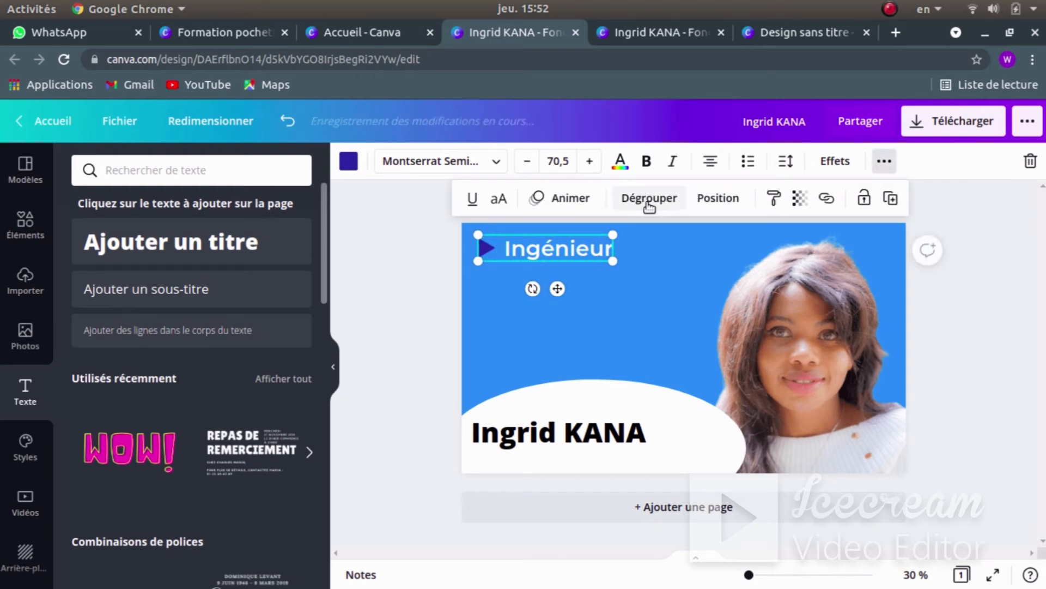
left_click(891, 199)
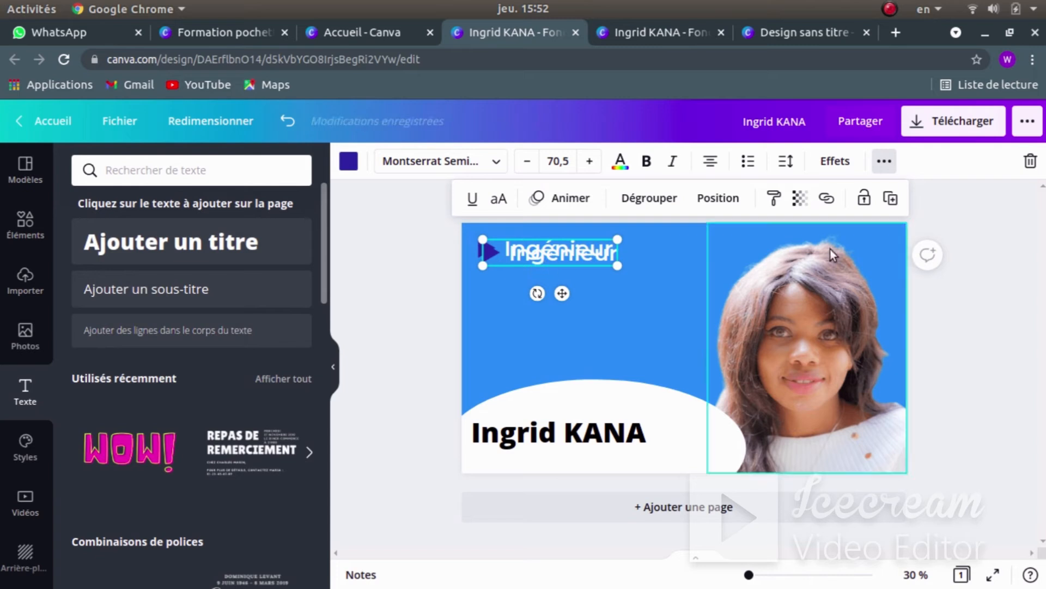
- Place the copies below the original line, aligned with its left edge
left_click_drag(532, 262, 526, 321)
left_click(535, 256)
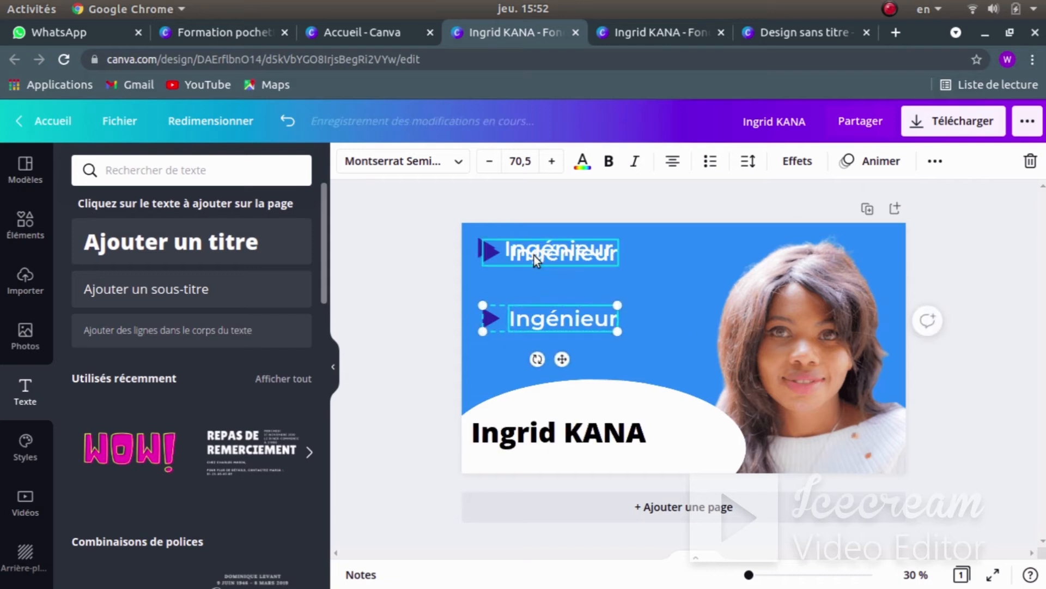
left_click_drag(537, 267, 533, 284)
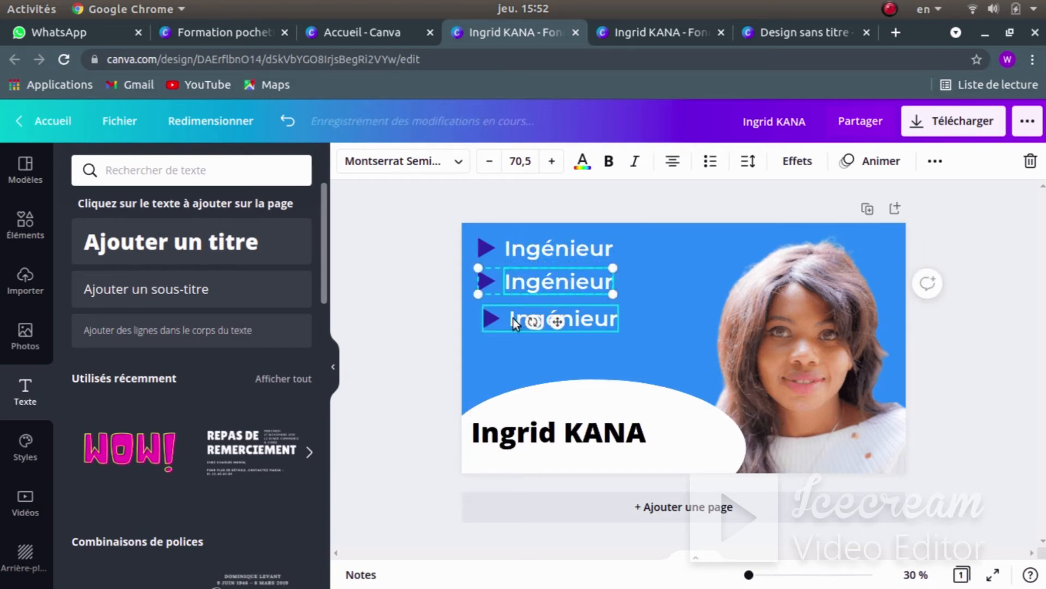
left_click_drag(509, 319, 496, 318)
left_click(391, 291)
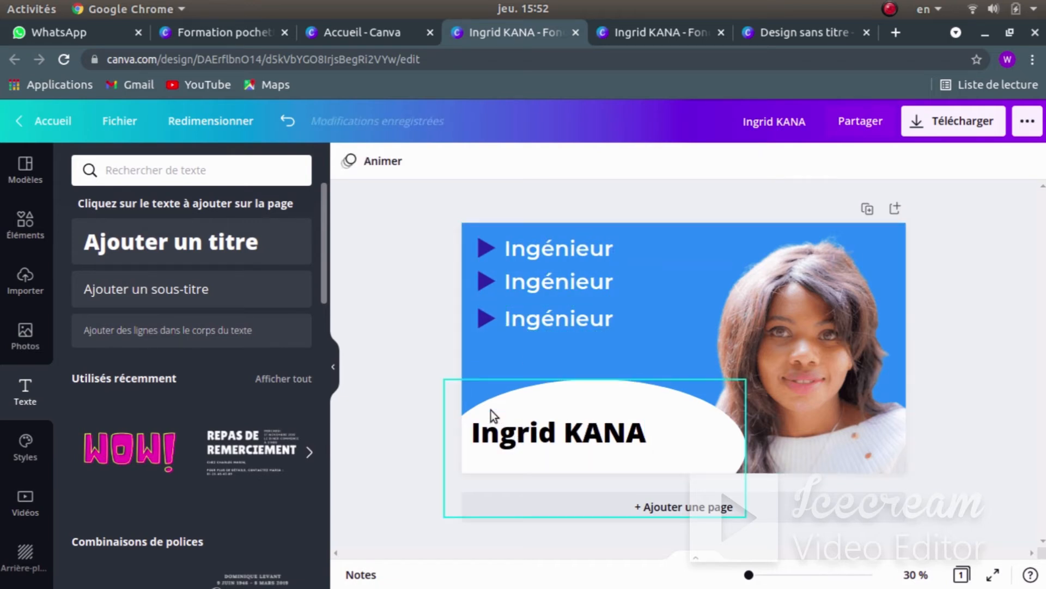
- Nudge the second and third lines down so all three are evenly spaced
left_click(546, 282)
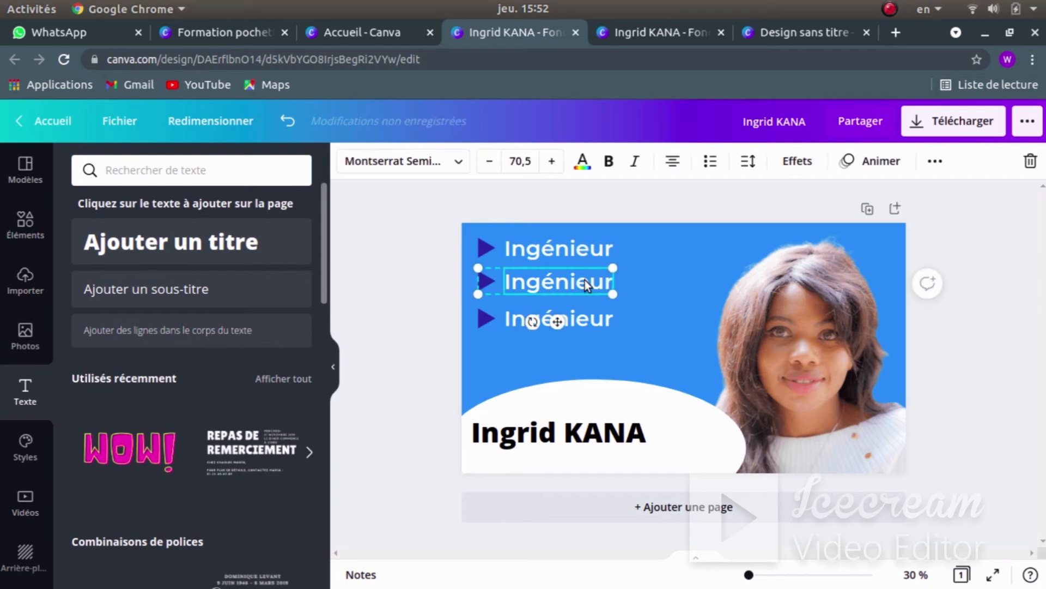
left_click_drag(526, 280, 526, 285)
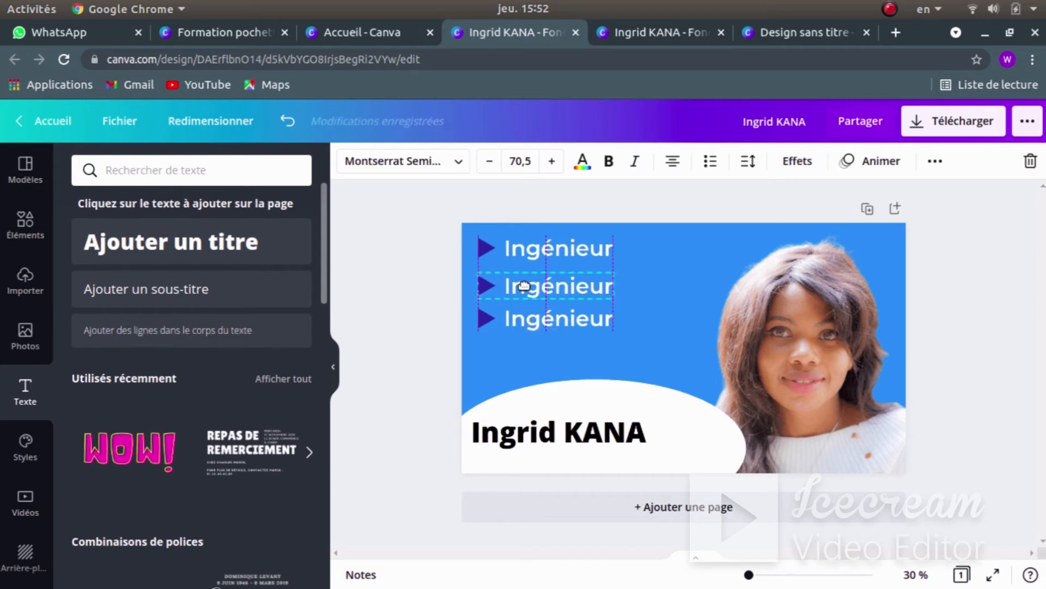
left_click(512, 320)
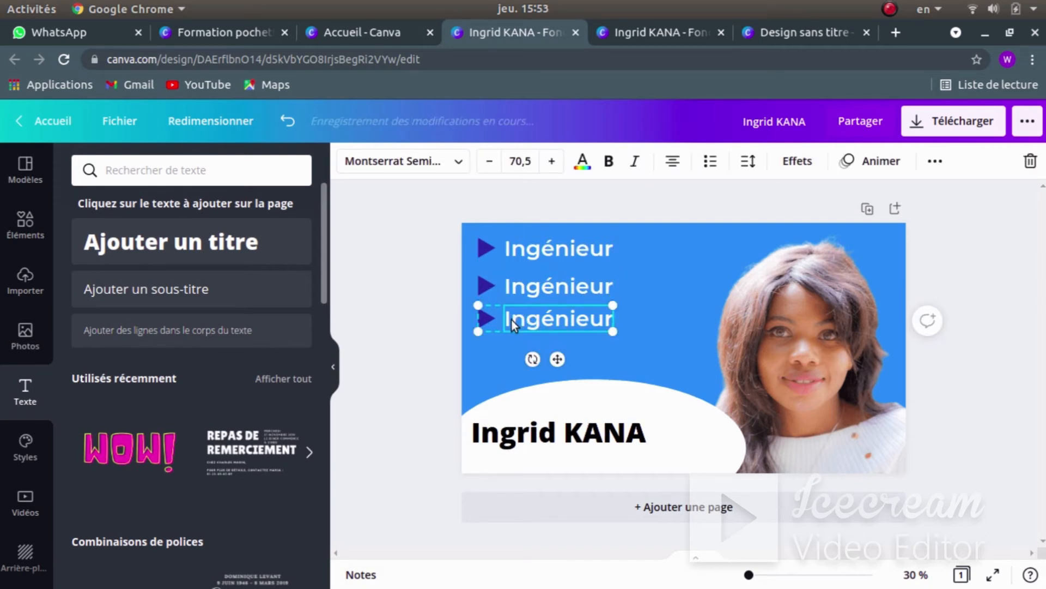
left_click_drag(512, 319, 512, 324)
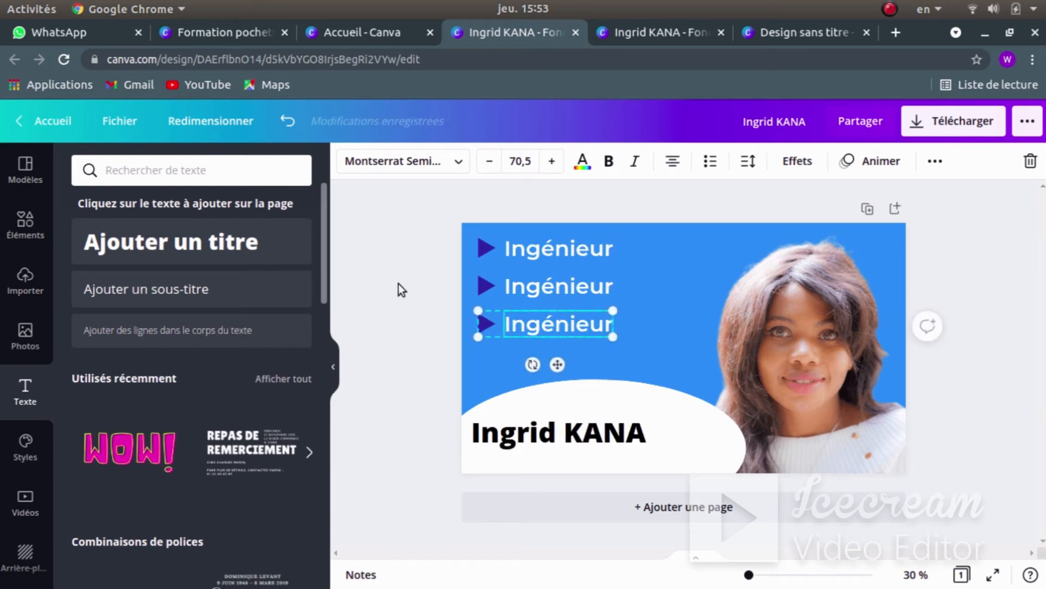
left_click(400, 284)
left_click(547, 293)
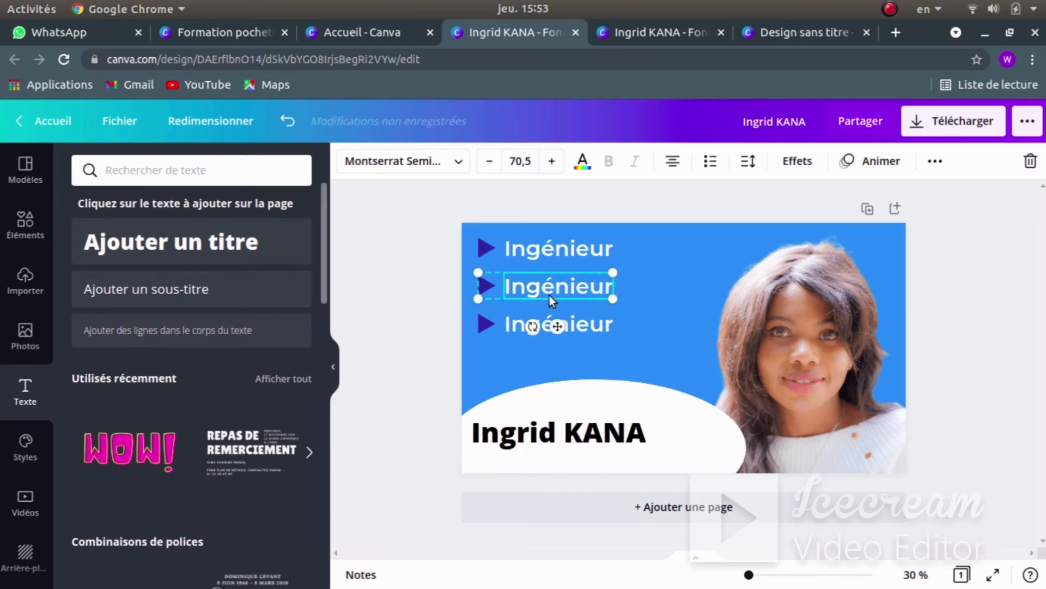
- Change the second bullet line's text from Ingénieur to 'Entrepreneur'
left_click(551, 287)
key("BackSpace")
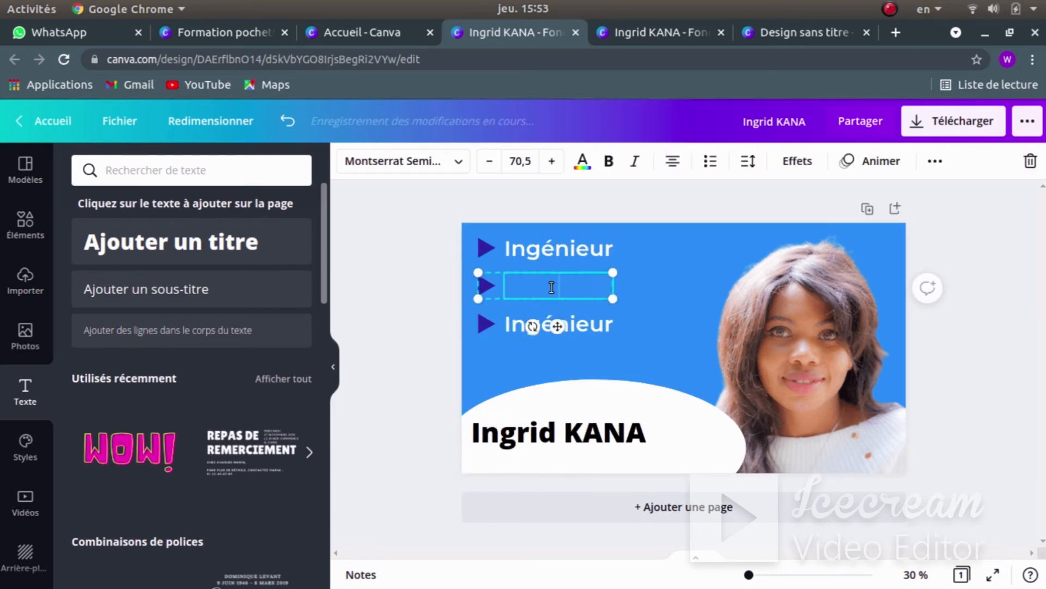
type("R")
key("BackSpace")
type("Entrepreneur")
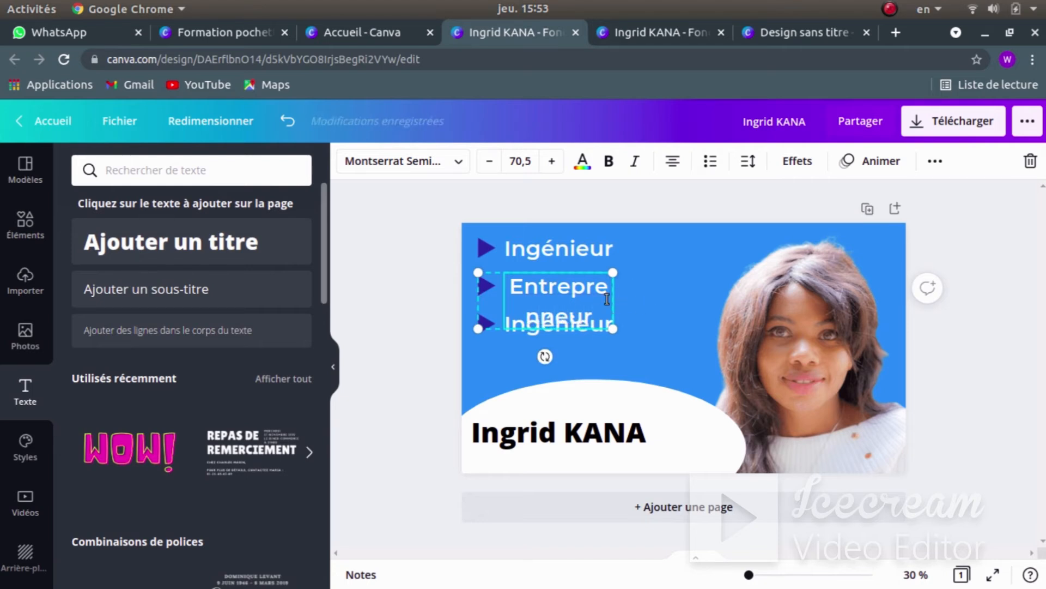
left_click(665, 285)
left_click(570, 281)
- Ungroup that line and widen the Entrepreneur text box so it fits on one line
left_click(936, 161)
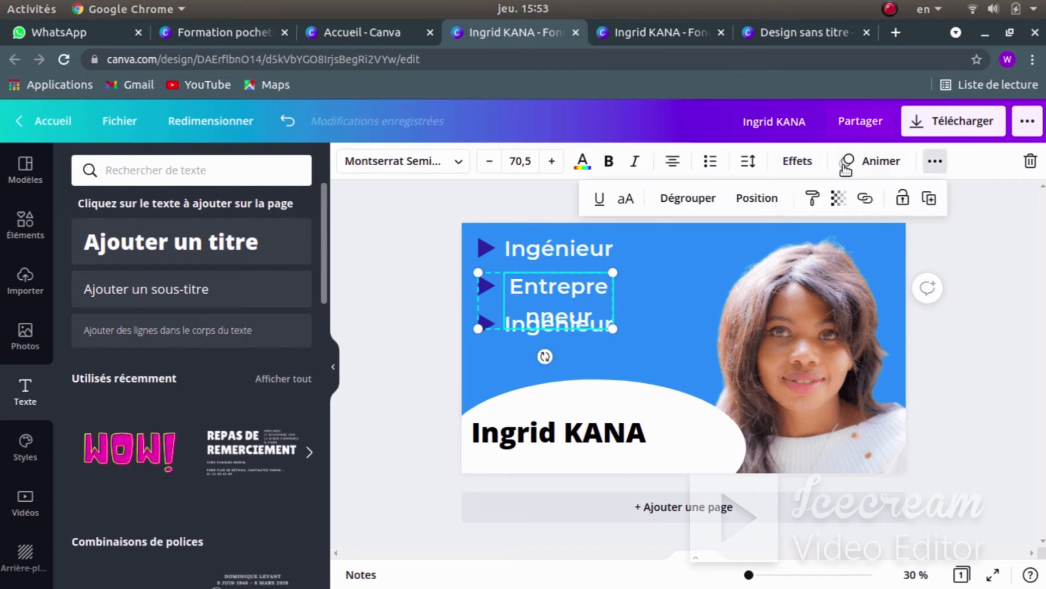
left_click(659, 198)
left_click(662, 282)
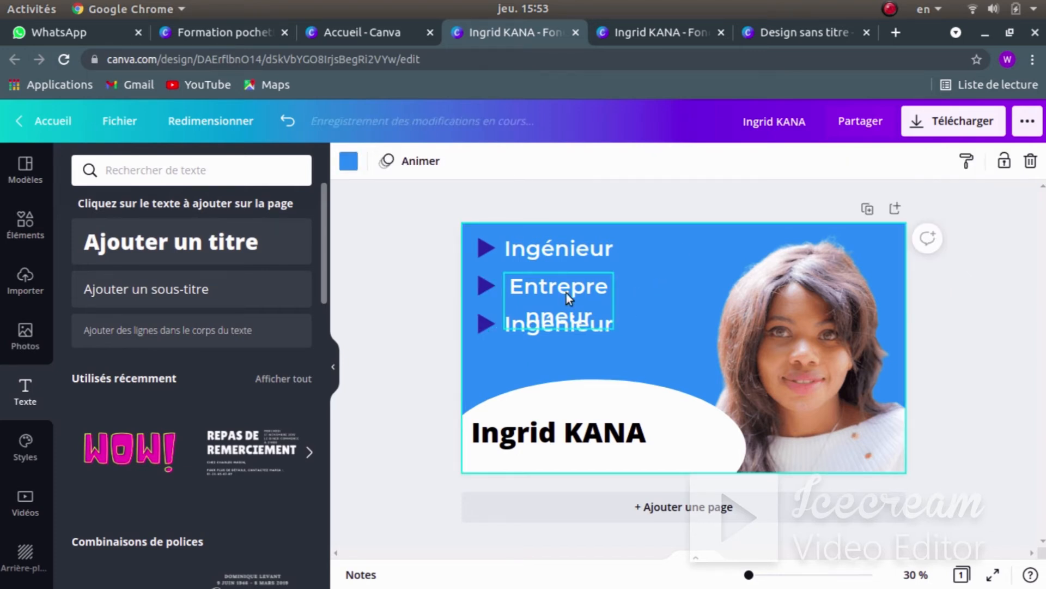
left_click(567, 292)
mouse_move(613, 299)
left_mouse_down()
mouse_move(686, 280)
mouse_move(621, 290)
left_mouse_up()
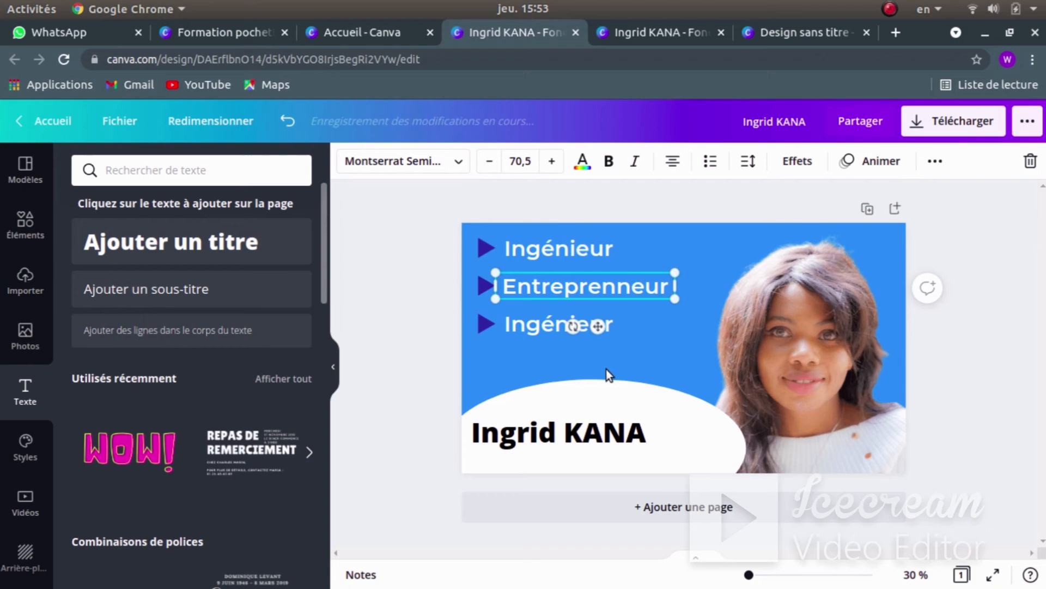
left_click(423, 309)
key("super")
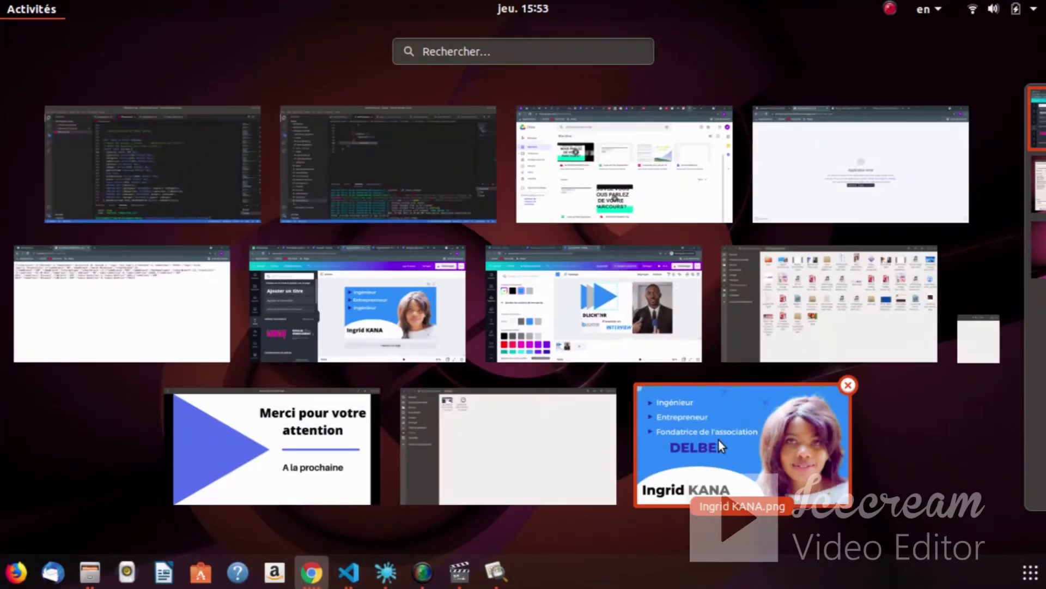
left_click(719, 440)
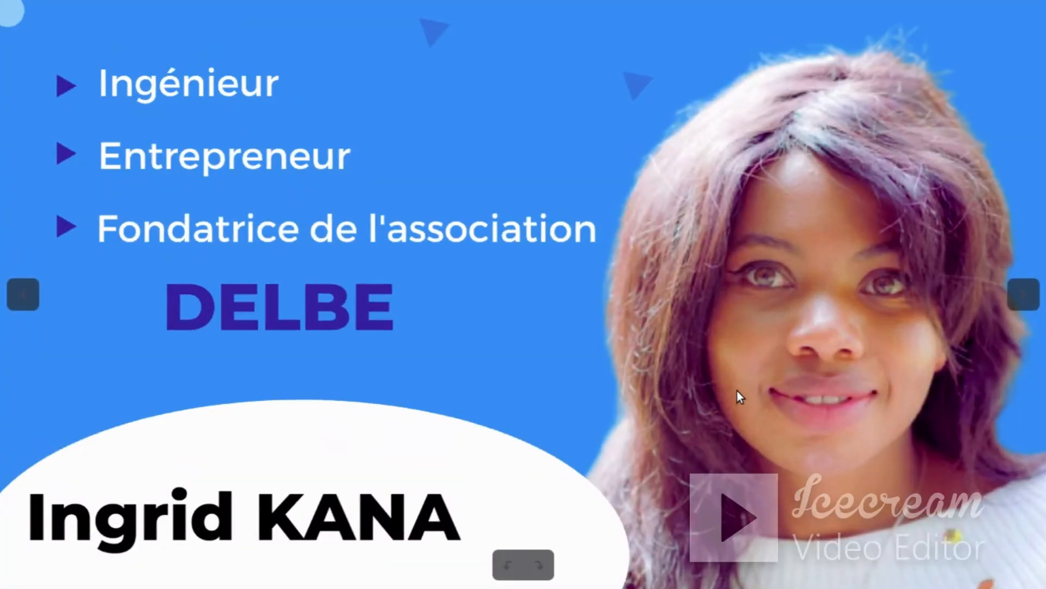
key("super")
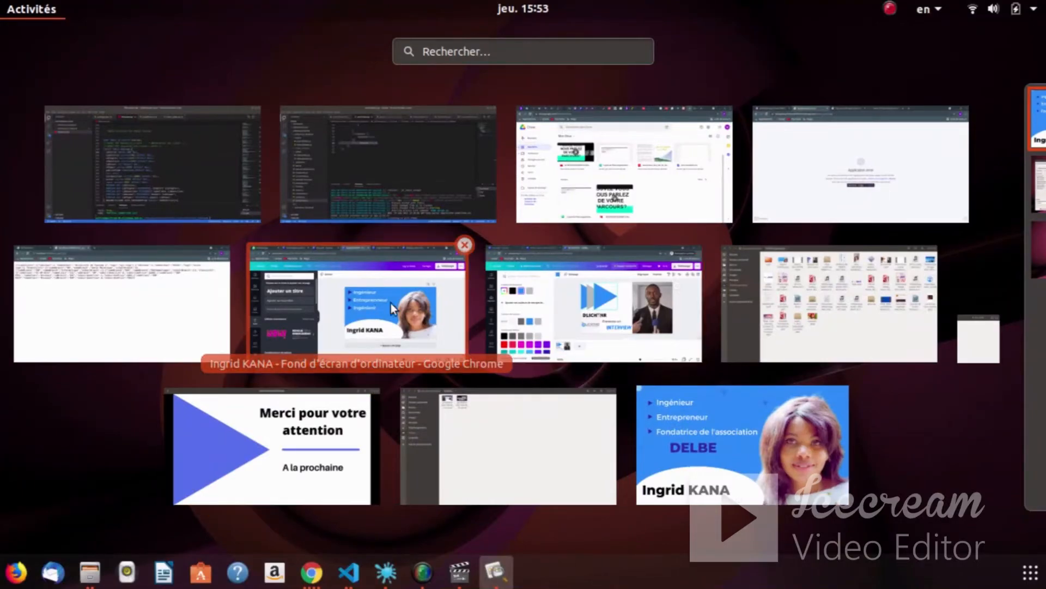
left_click(391, 303)
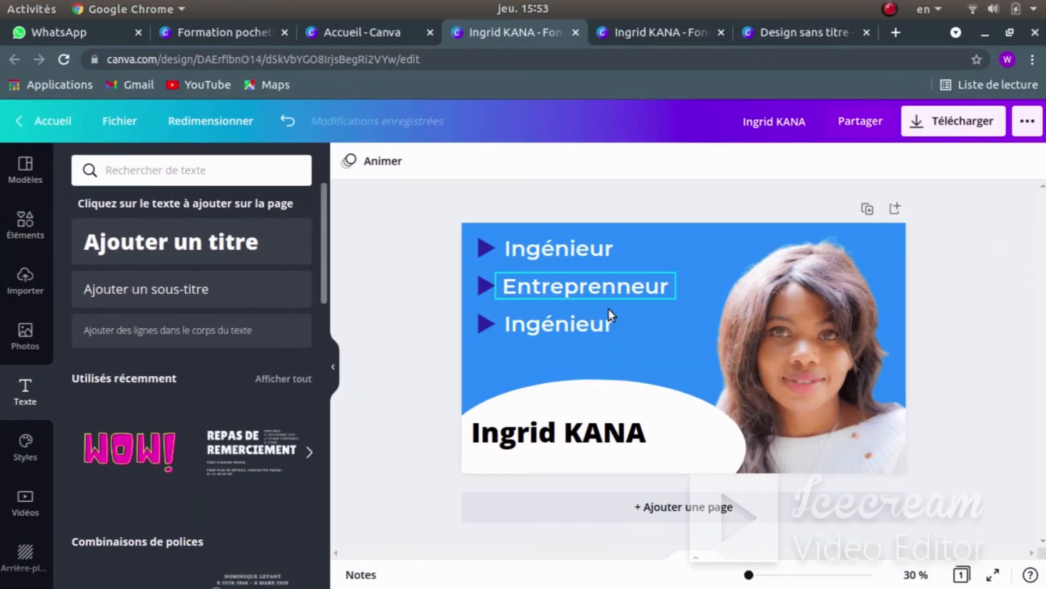
- Replace the third line's Ingénieur text with 'Fondatrice de l'association'
left_click(552, 320)
left_click(553, 321)
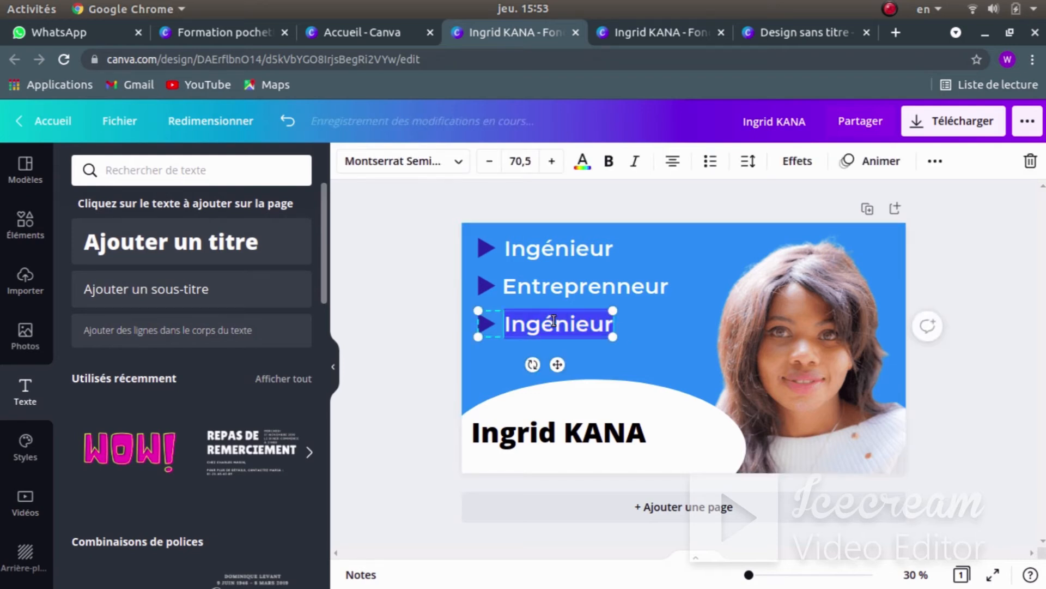
key("BackSpace")
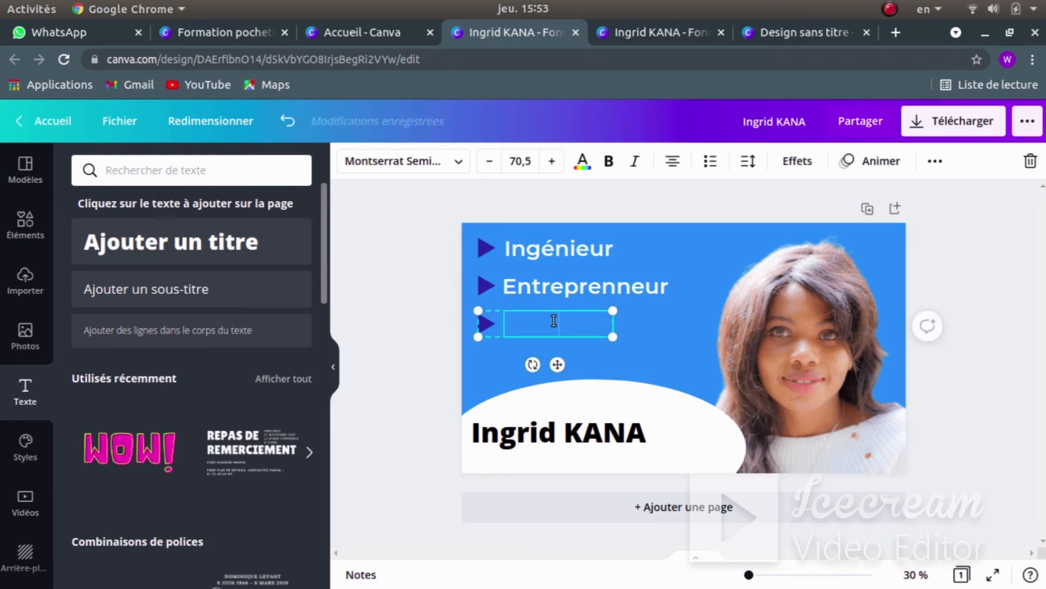
type("Fondatrice de ")
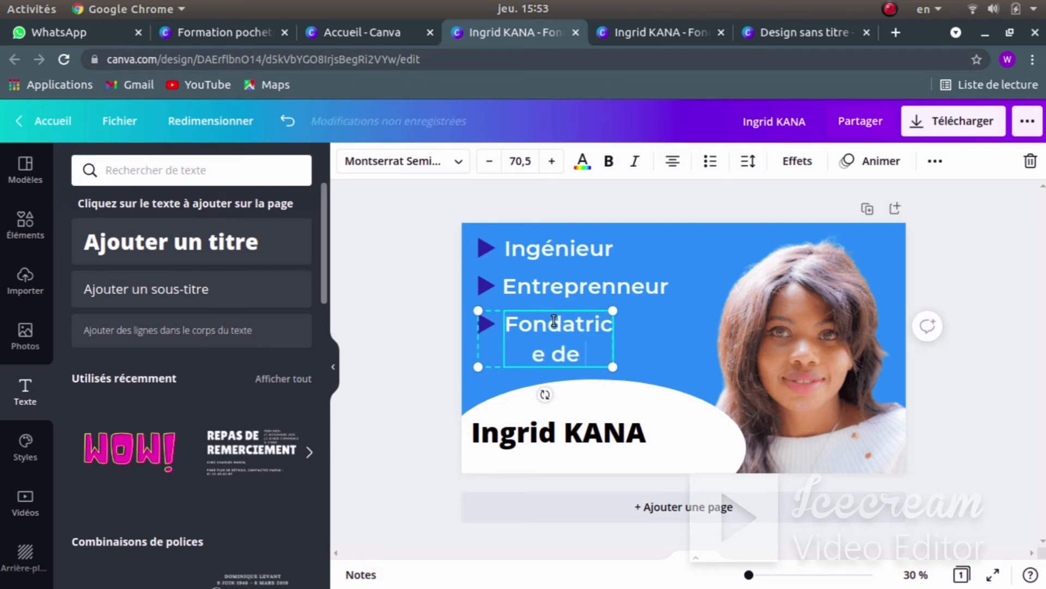
type("l'ass")
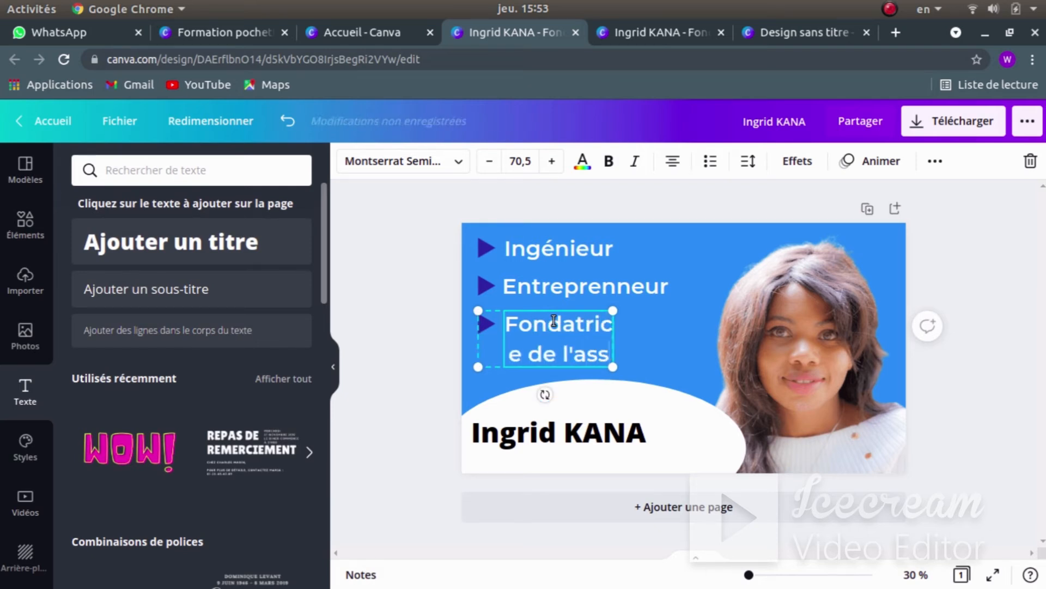
type("ocia")
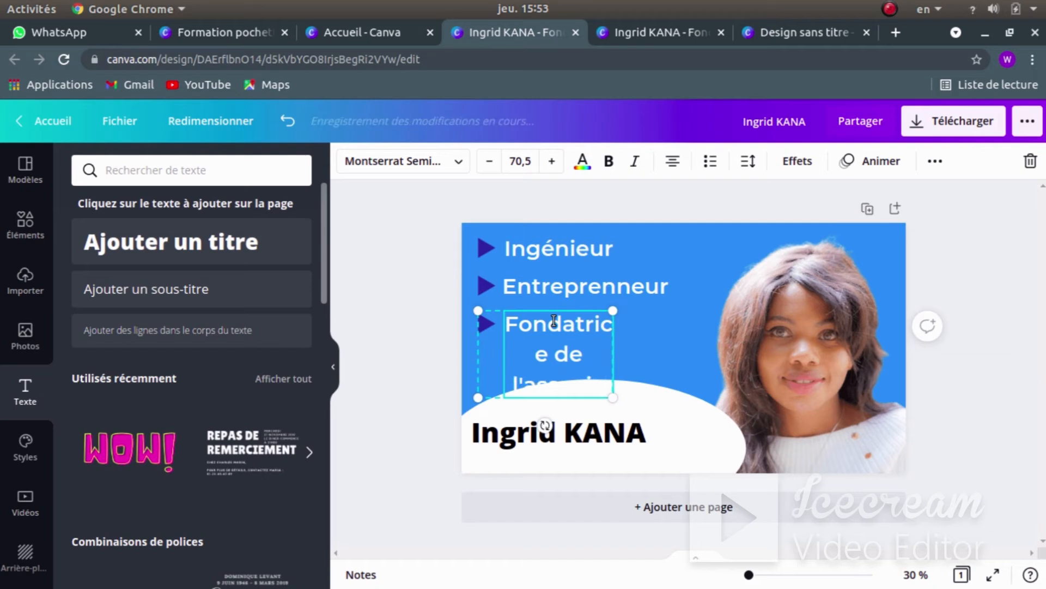
type("tion")
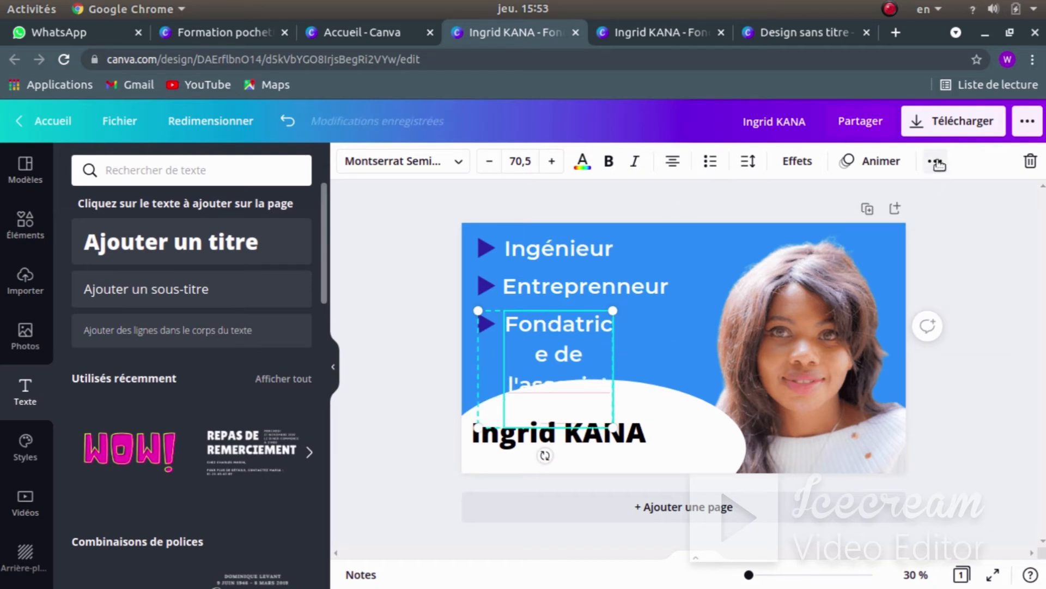
- Ungroup the third line and widen its text box to one line beside the bullet
left_click(938, 164)
left_click(692, 197)
left_click(586, 350)
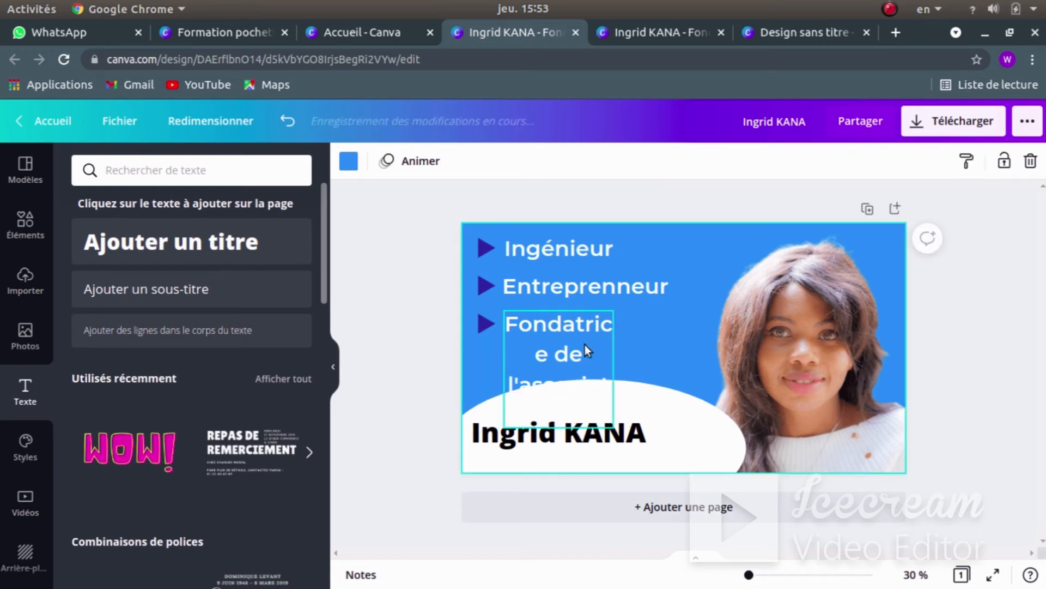
left_click(586, 351)
left_click_drag(626, 365, 849, 296)
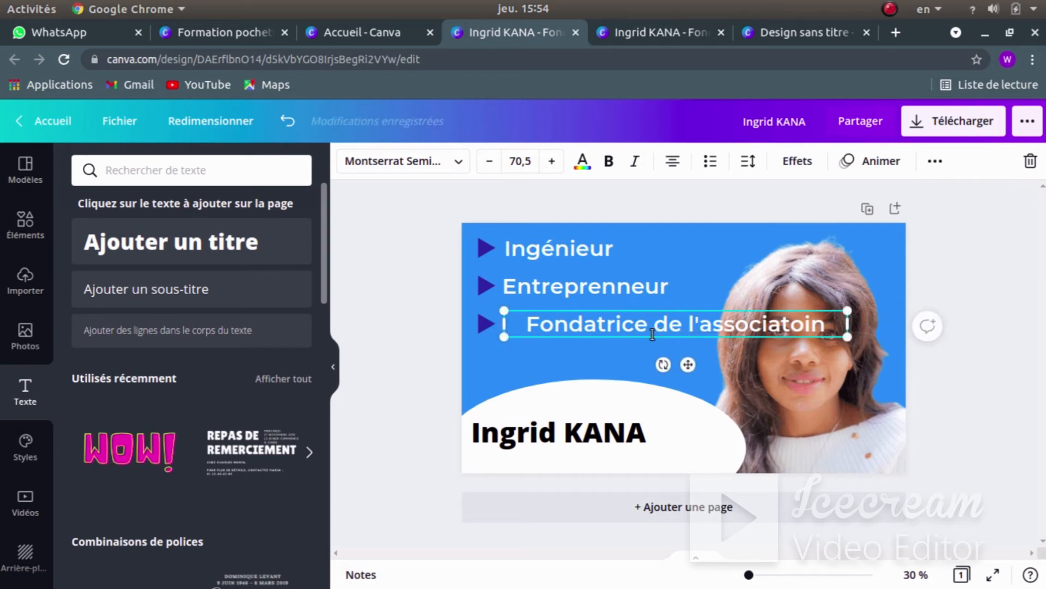
left_click(632, 339)
mouse_move(638, 323)
left_mouse_down()
mouse_move(620, 326)
mouse_move(630, 321)
left_mouse_up()
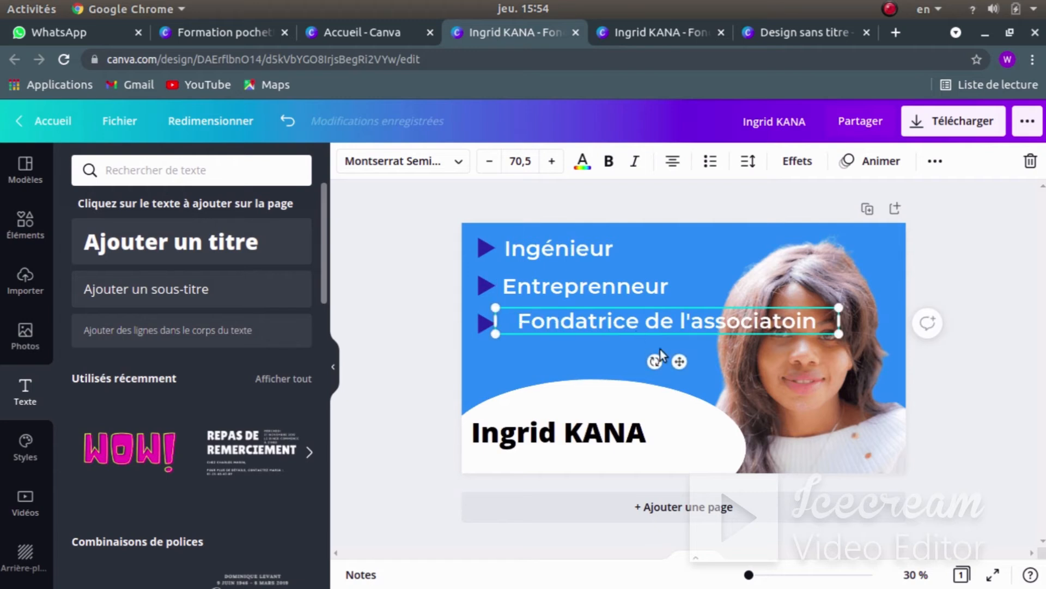
- Left-align the Fondatrice text and line it up with Ingénieur
left_click(674, 168)
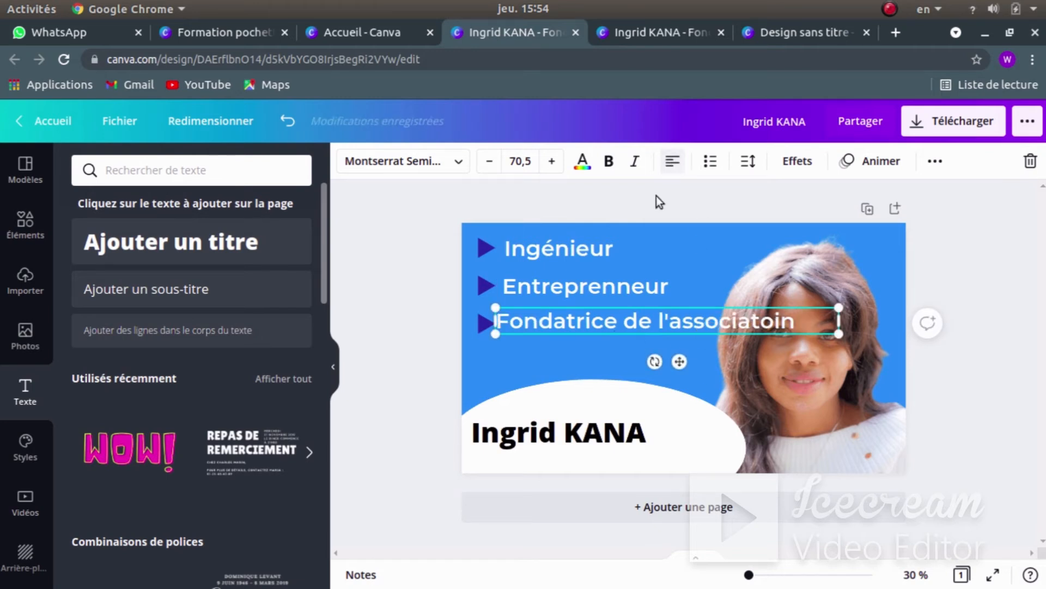
left_click(523, 367)
left_click(533, 323)
left_click_drag(533, 323, 542, 323)
left_click(518, 358)
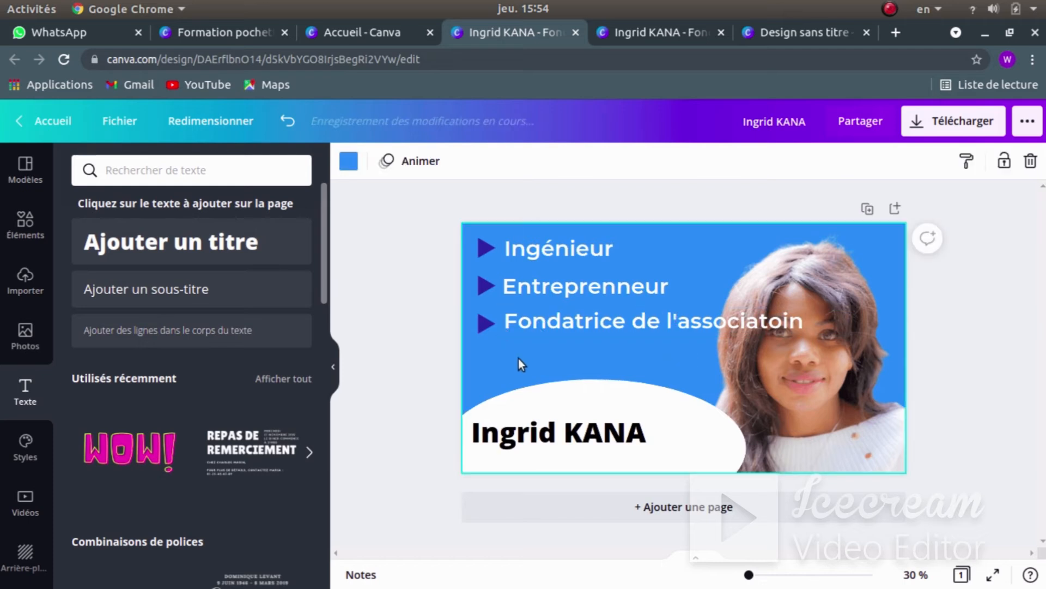
left_click(757, 322)
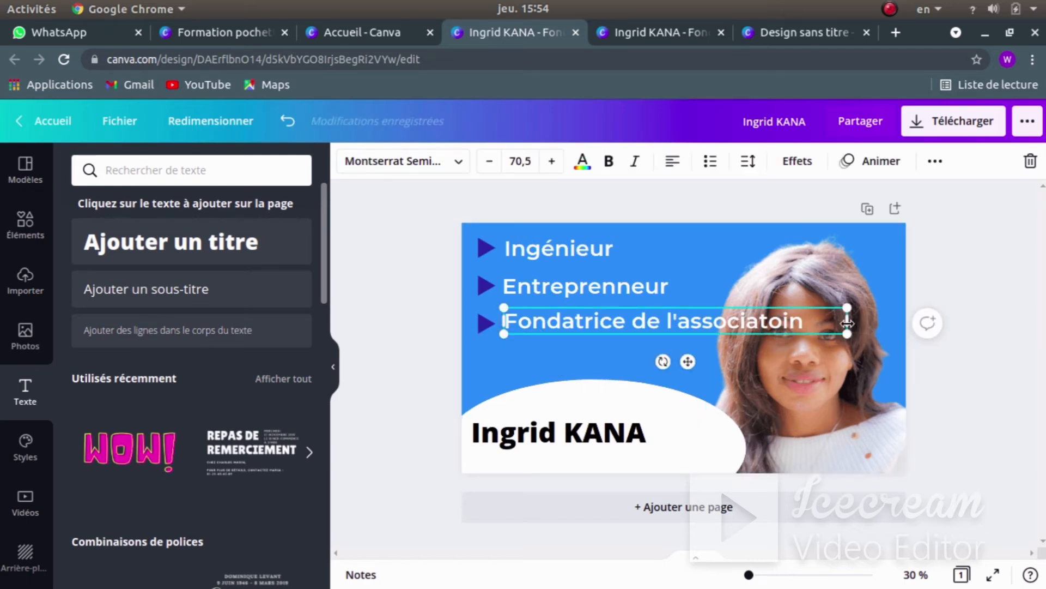
left_click(528, 358)
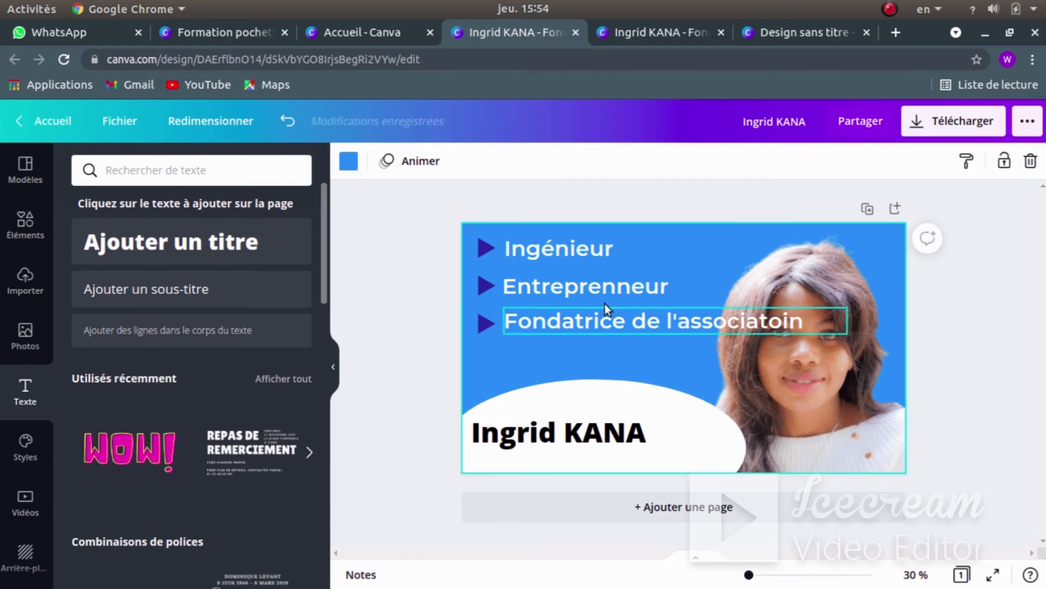
key("super")
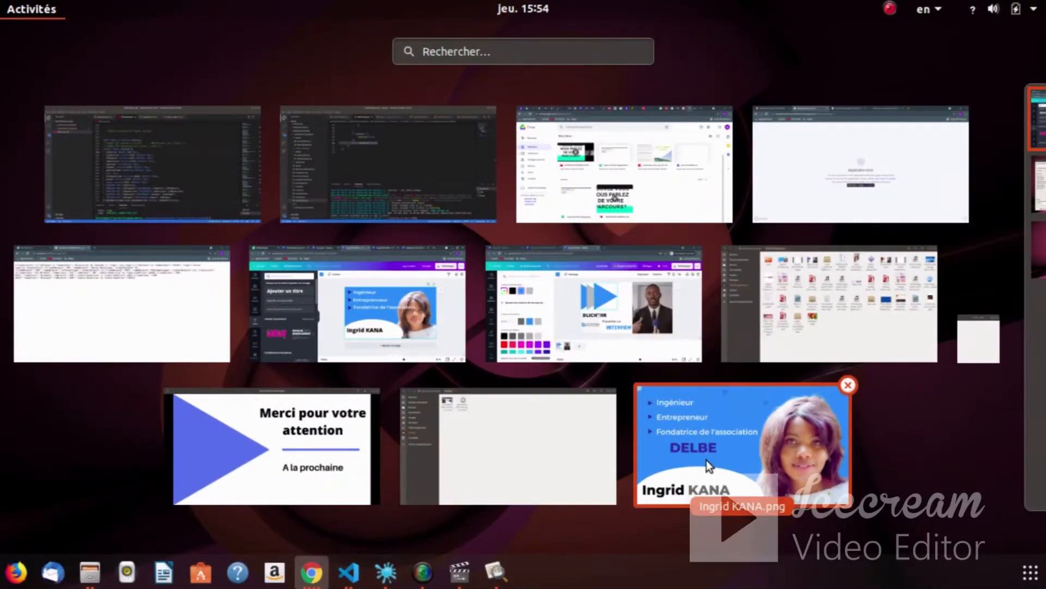
left_click(707, 460)
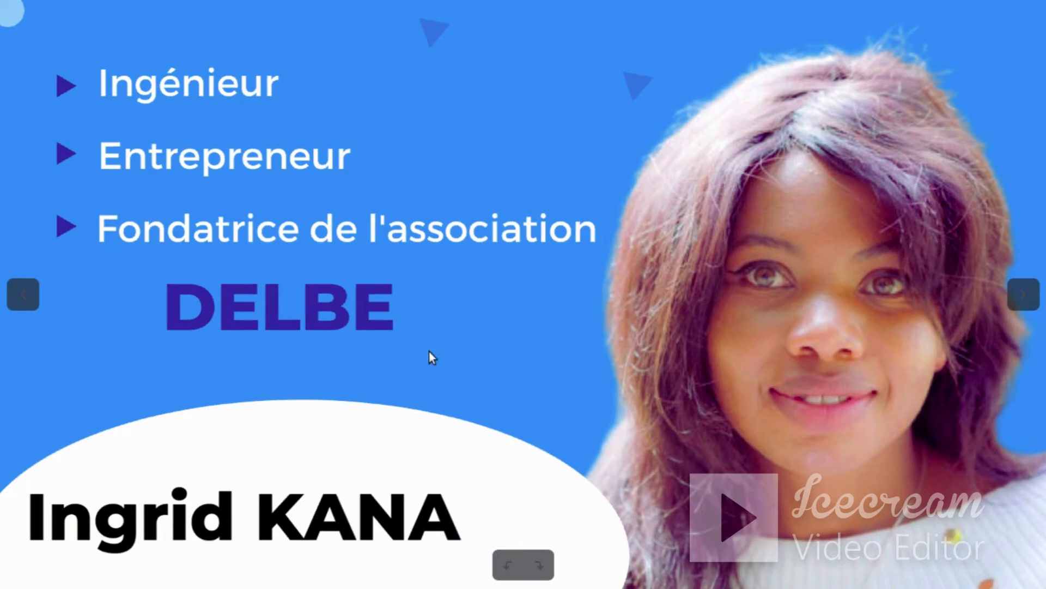
key("super")
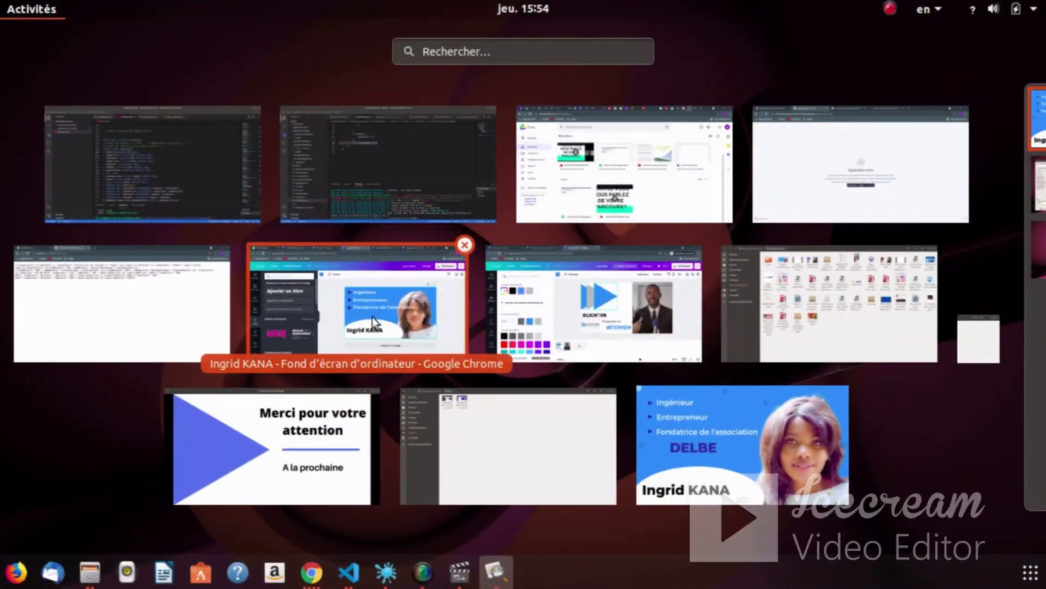
left_click(372, 316)
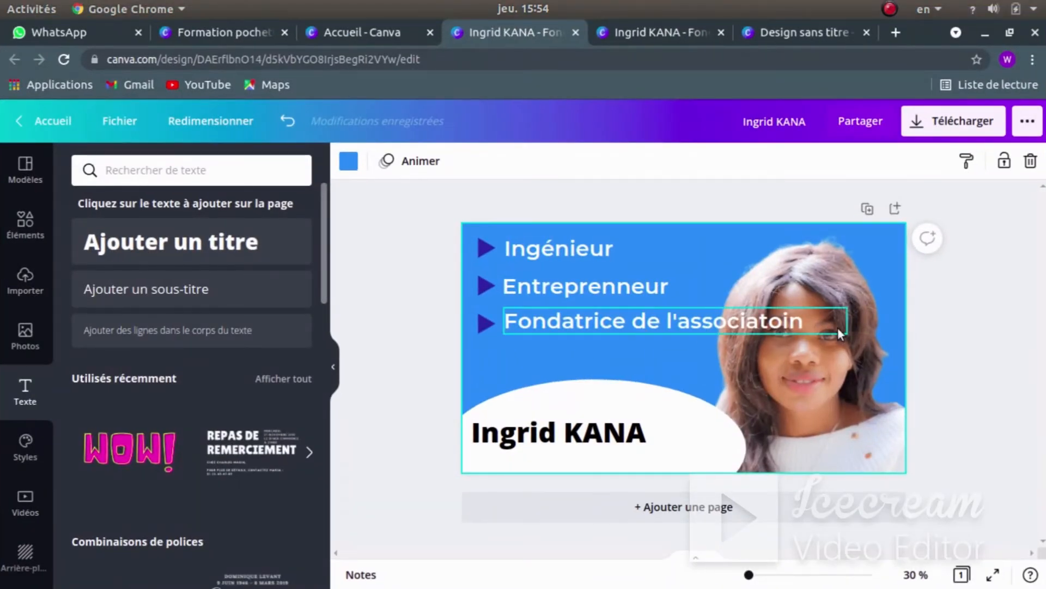
- Narrow the Fondatrice box to its text and select all three lines with their arrows
left_click(828, 327)
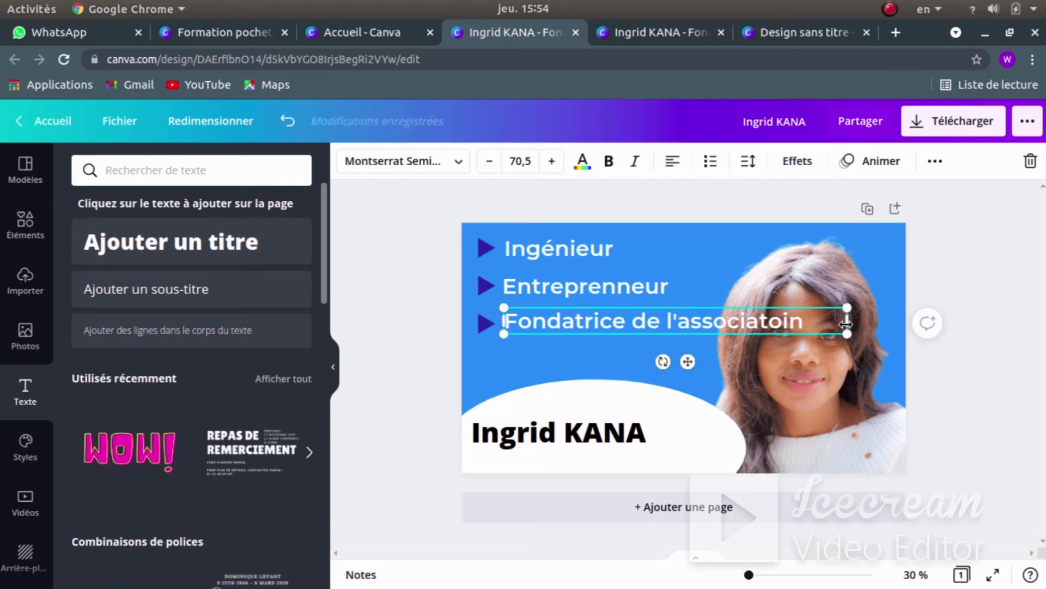
left_click_drag(846, 321, 808, 326)
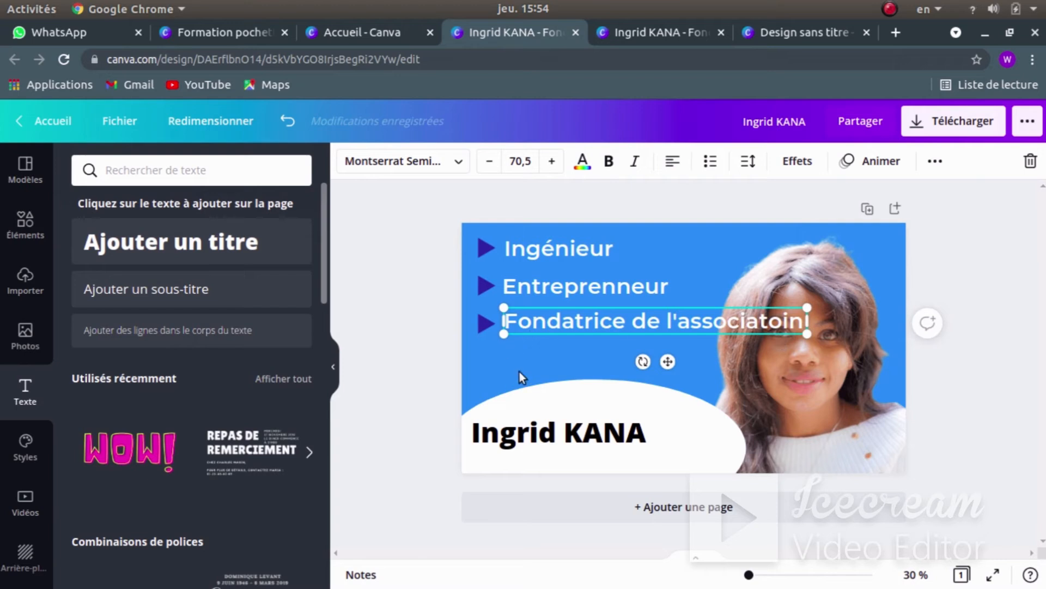
left_click_drag(546, 336, 528, 229)
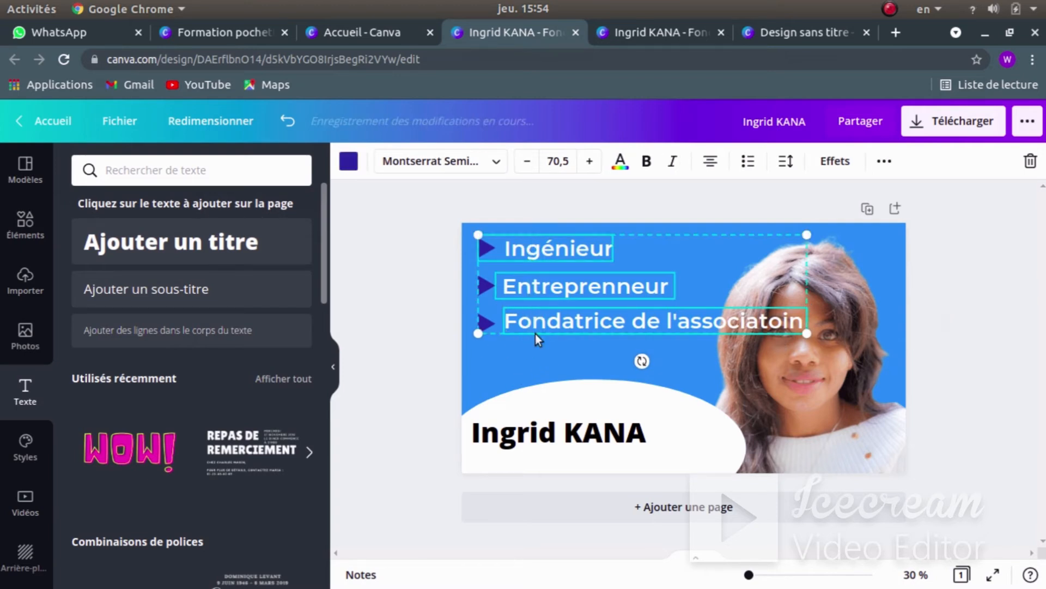
left_click(533, 384)
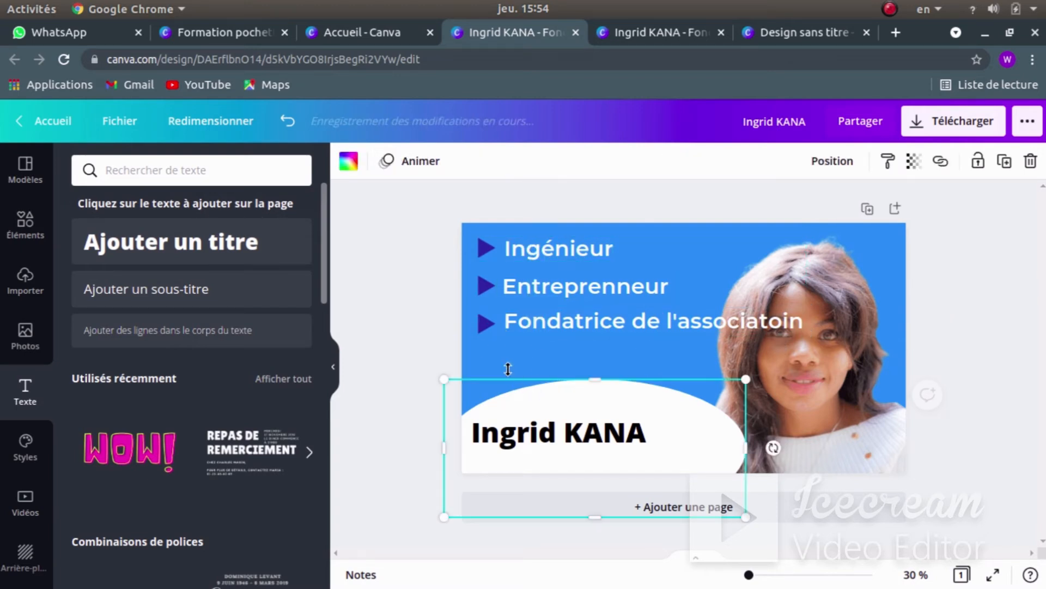
left_click(537, 238)
- Shrink the three lines' font size step by step down to 51,5
left_click(526, 164)
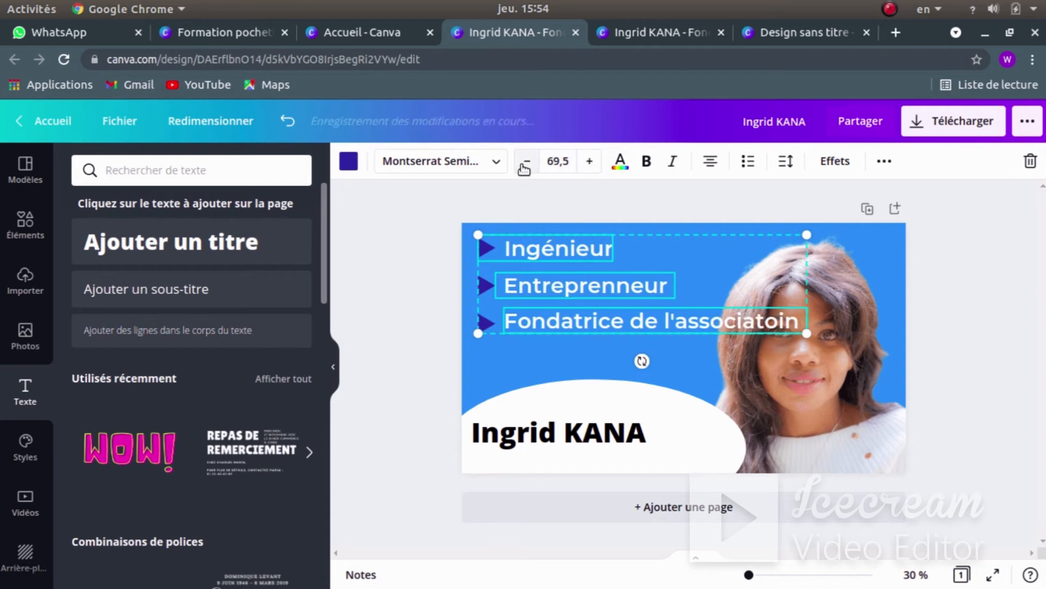
left_click(526, 163)
left_click(526, 163)
left_click(526, 164)
left_click(479, 359)
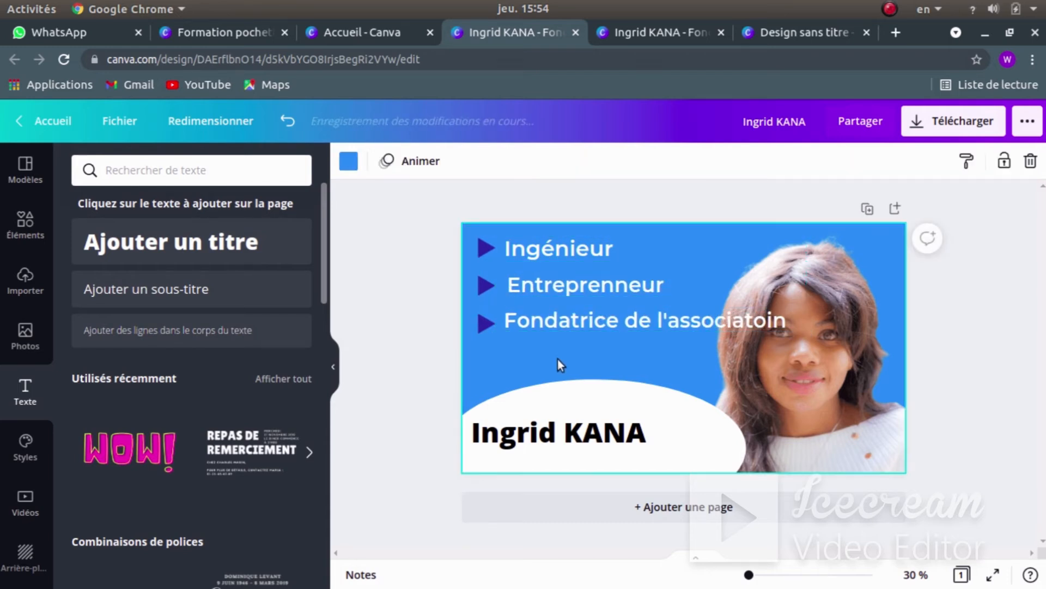
left_click(548, 231)
left_click(528, 161)
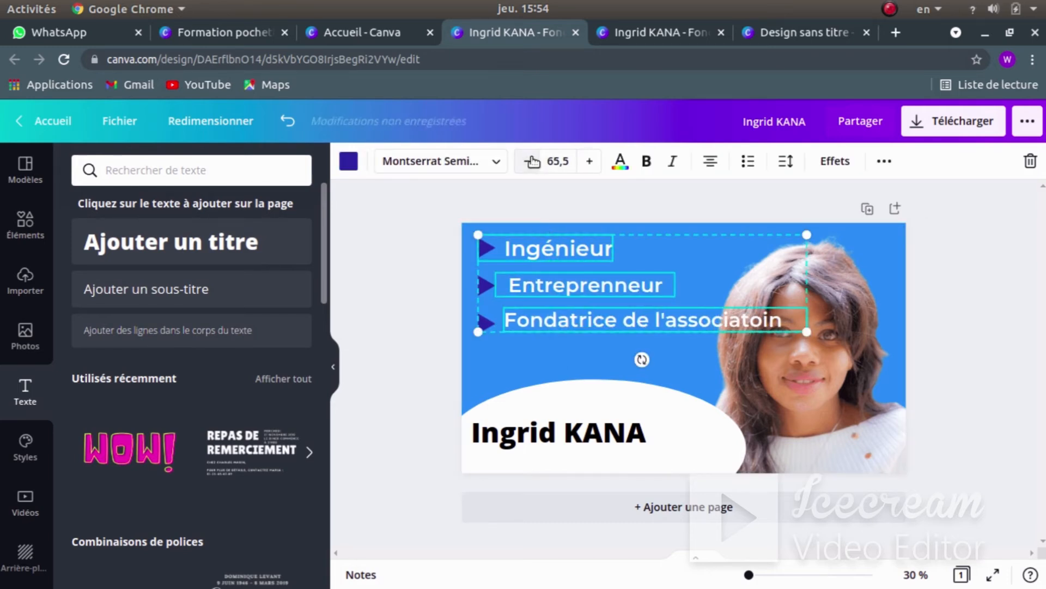
left_click(528, 162)
left_click(528, 161)
left_click(528, 161)
left_click(528, 161)
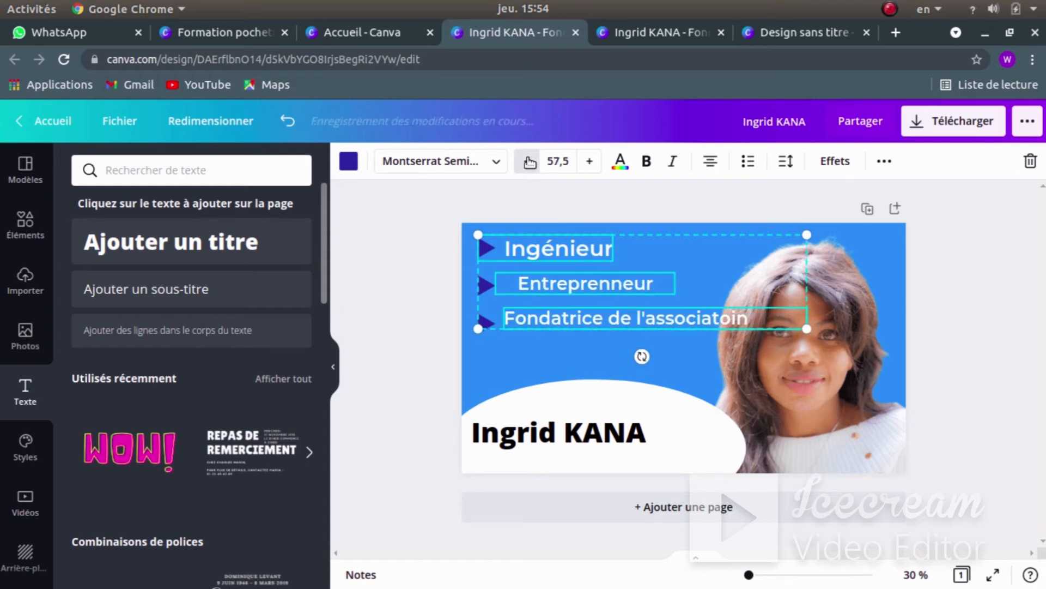
left_click(528, 161)
left_click(528, 161)
left_click(659, 240)
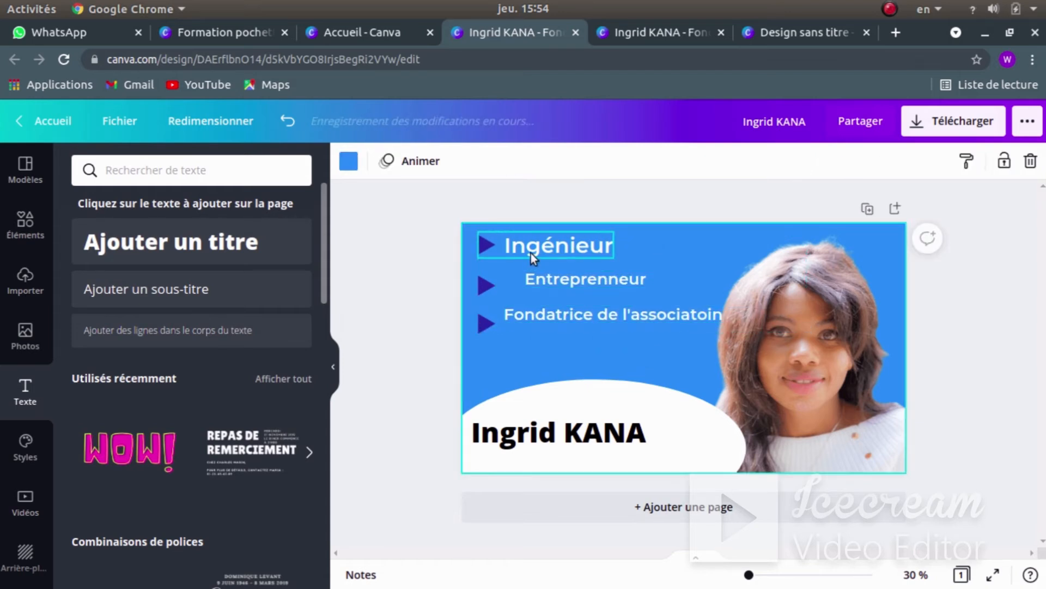
- Make the Ingénieur text a few steps smaller
left_click(548, 240)
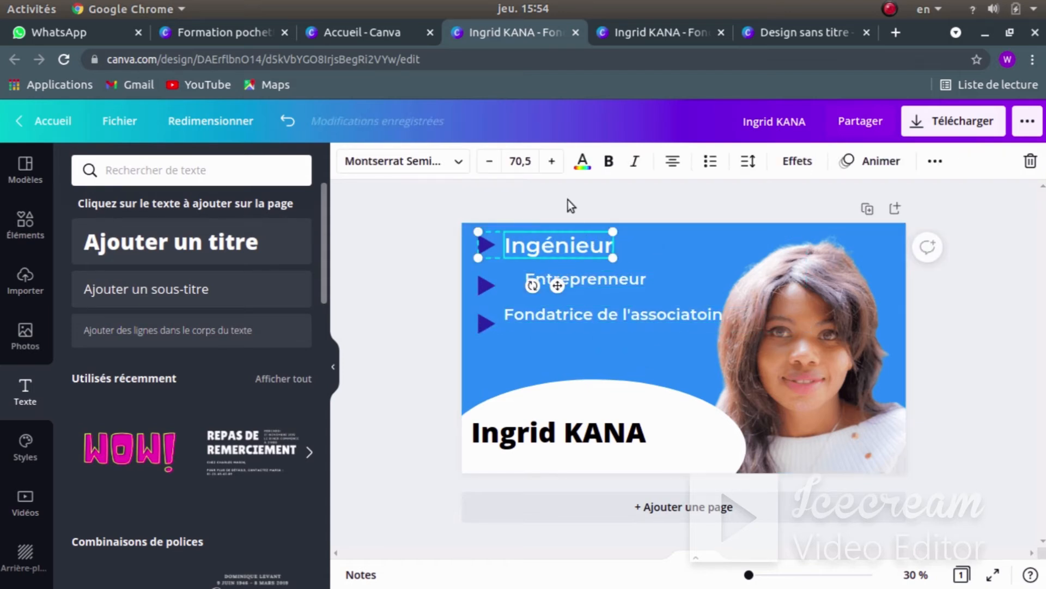
left_click(494, 164)
left_click(493, 163)
left_click(493, 163)
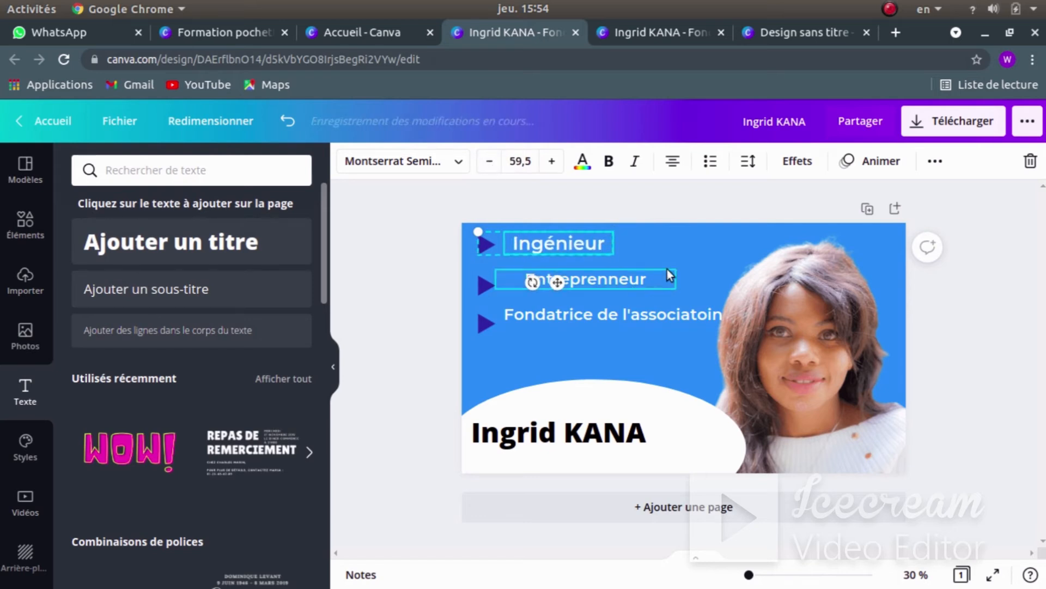
left_click(564, 269)
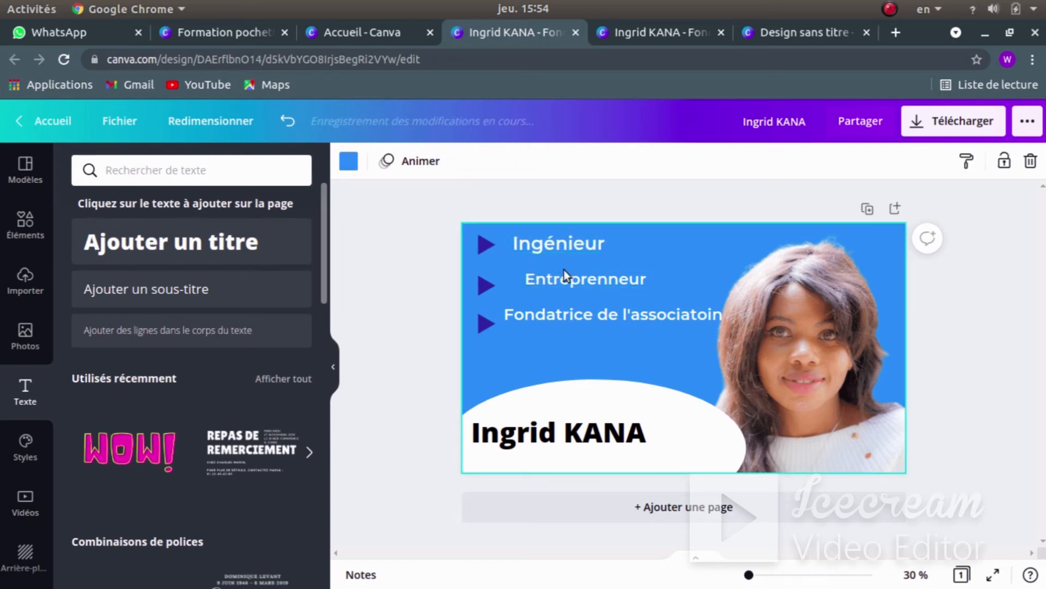
- Left-align Entrepreneur and Ingénieur and place each line beside its arrow
left_click(587, 315)
left_click_drag(584, 316, 584, 321)
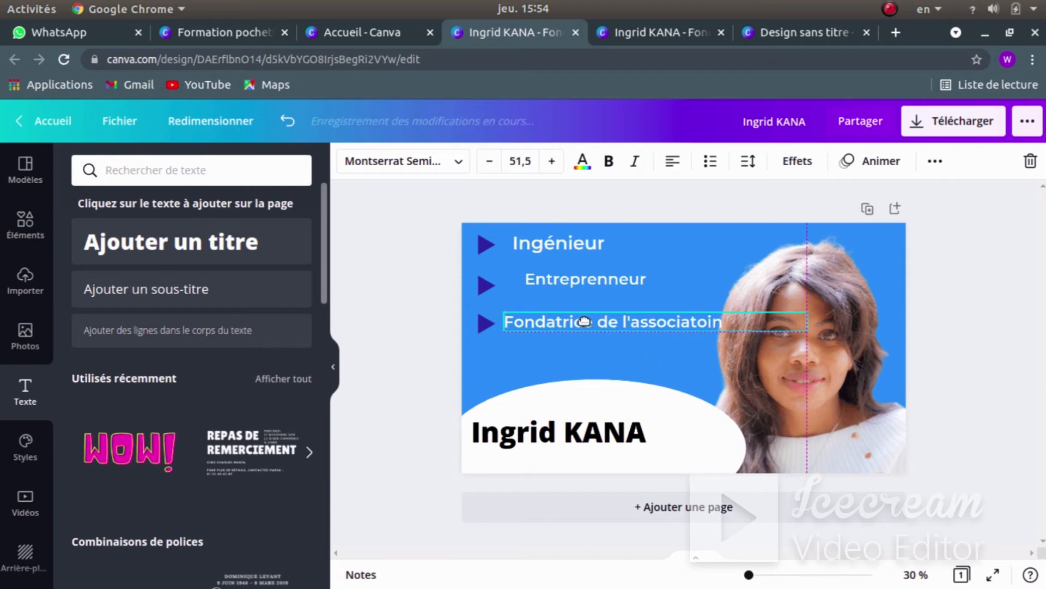
left_click(594, 279)
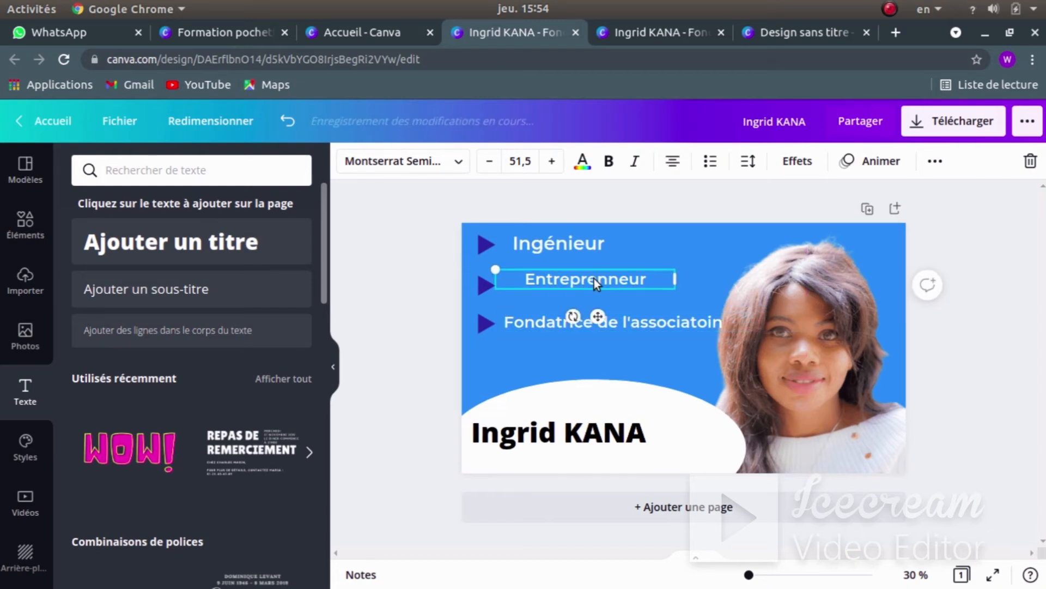
left_click(665, 160)
left_click(555, 242)
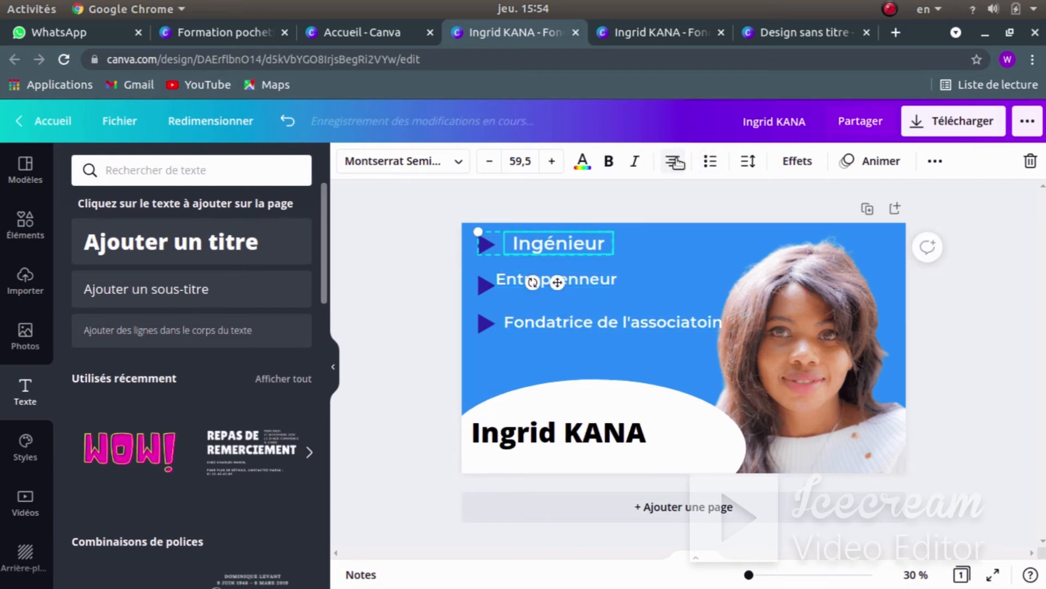
left_click(674, 162)
left_click(673, 254)
left_click(515, 279)
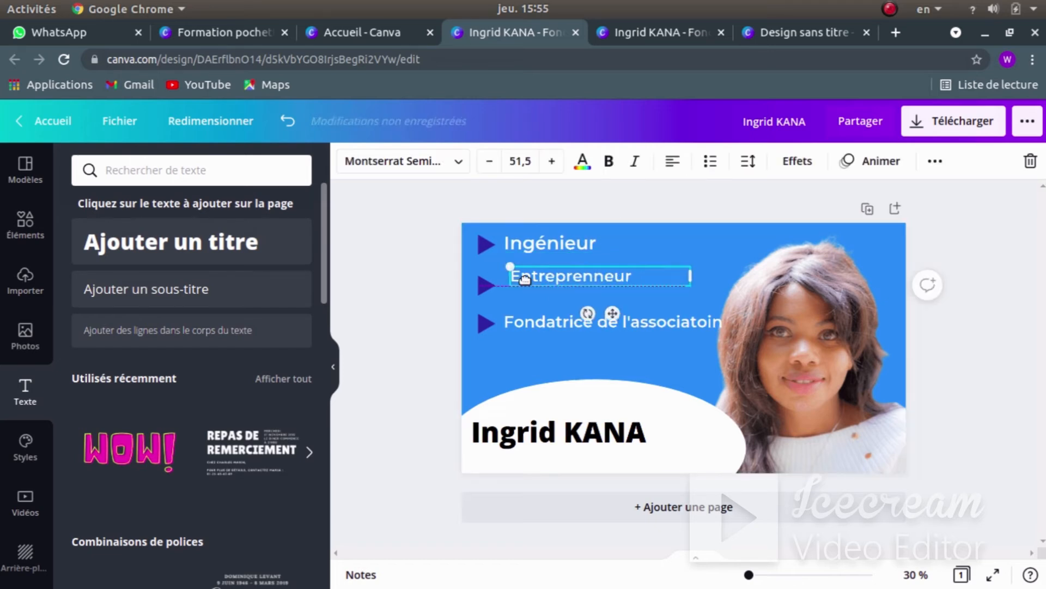
left_click_drag(525, 279, 518, 289)
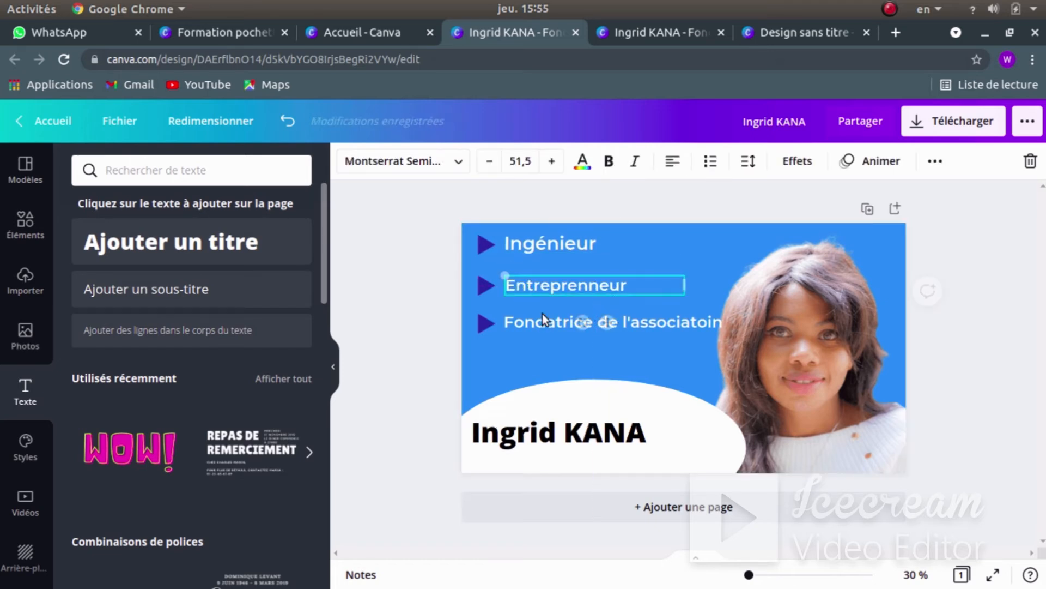
left_click(551, 341)
- Set the Ingénieur font size to 51,5 to match the other two lines
left_click(573, 240)
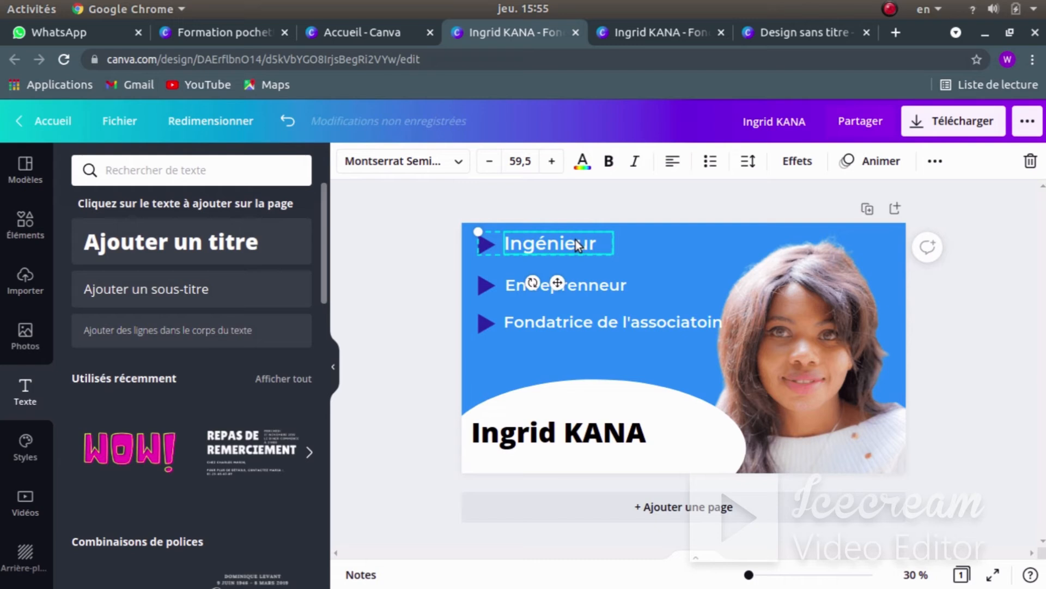
left_click(557, 284)
left_click(545, 242)
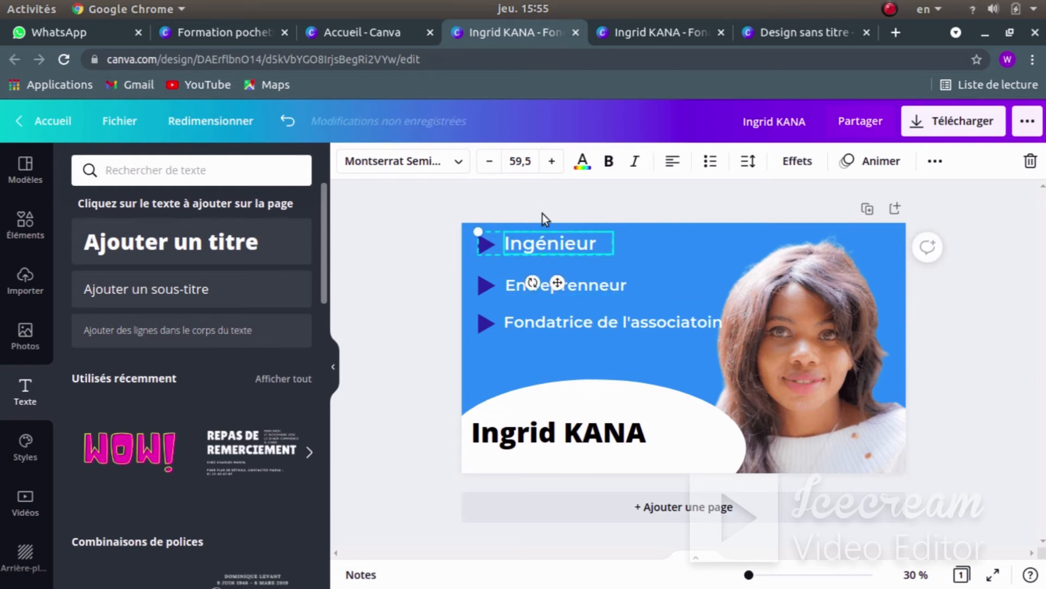
left_click(525, 162)
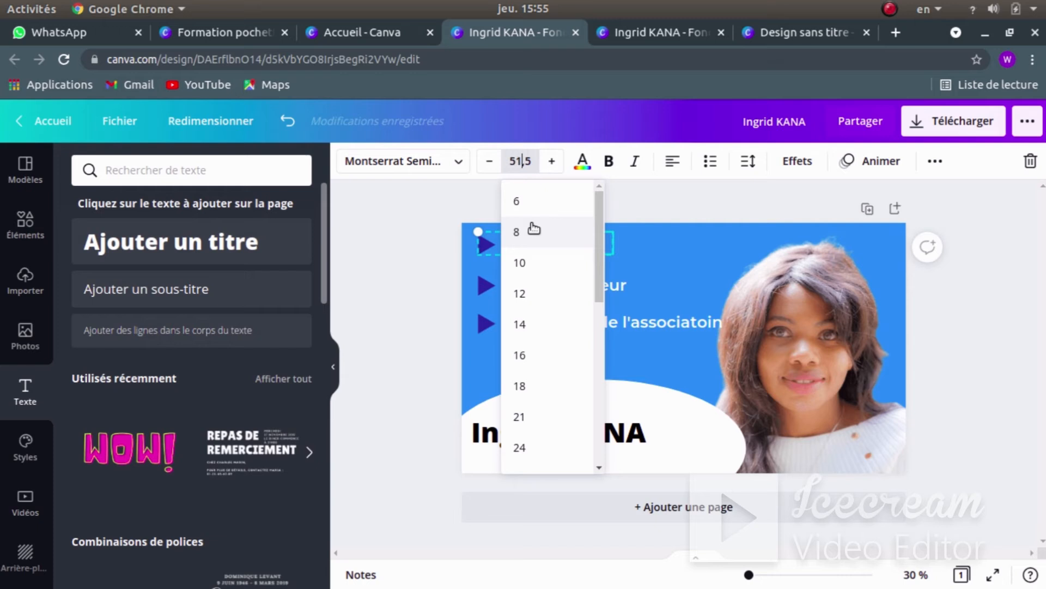
left_click(421, 220)
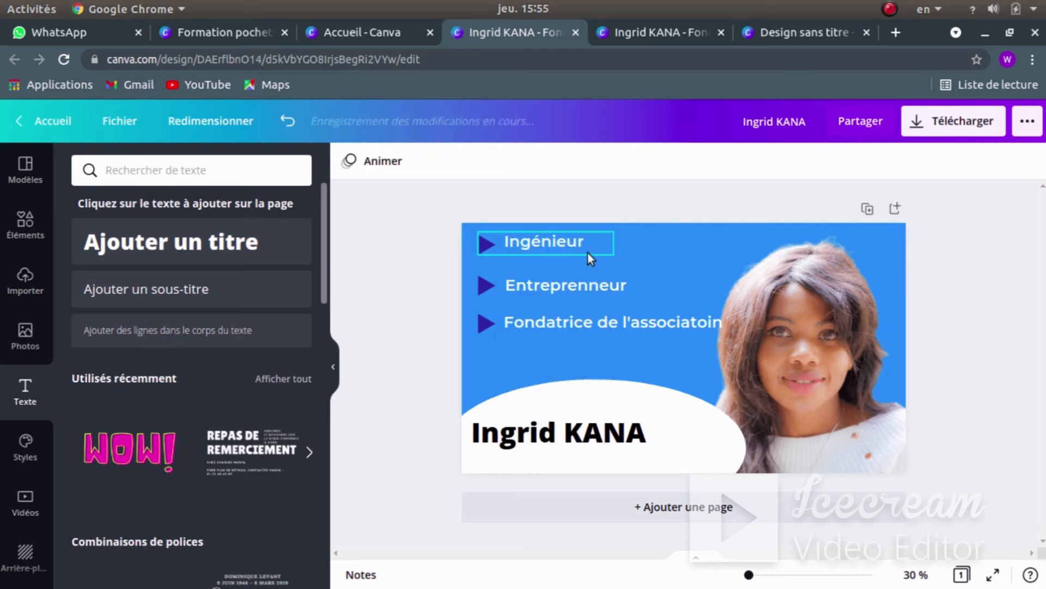
left_click(556, 242)
left_click(423, 243)
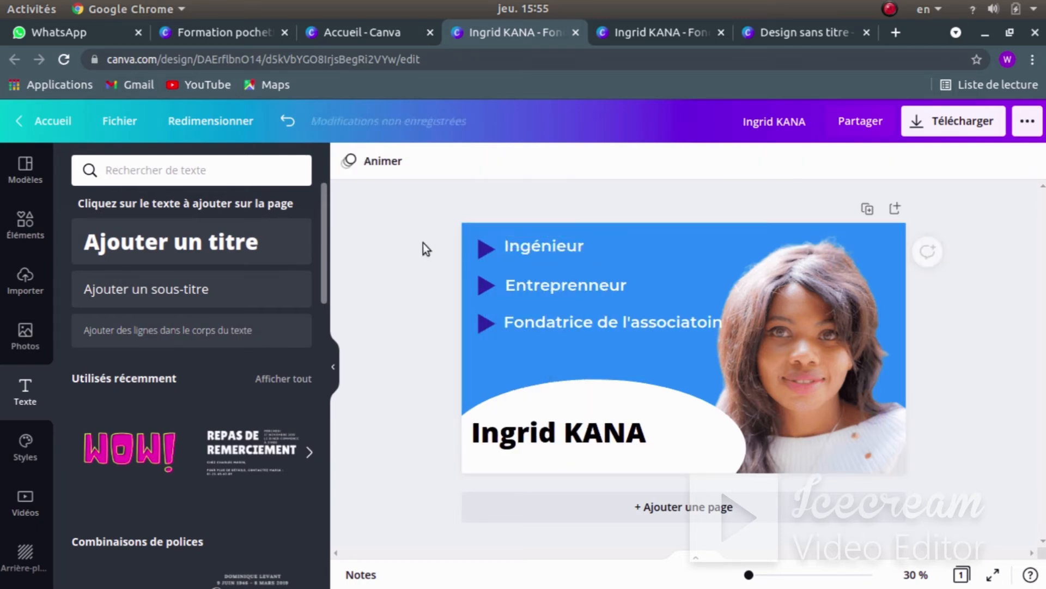
- Correct 'l'associatoin' to 'l'association' in the third bullet line
double_click(712, 323)
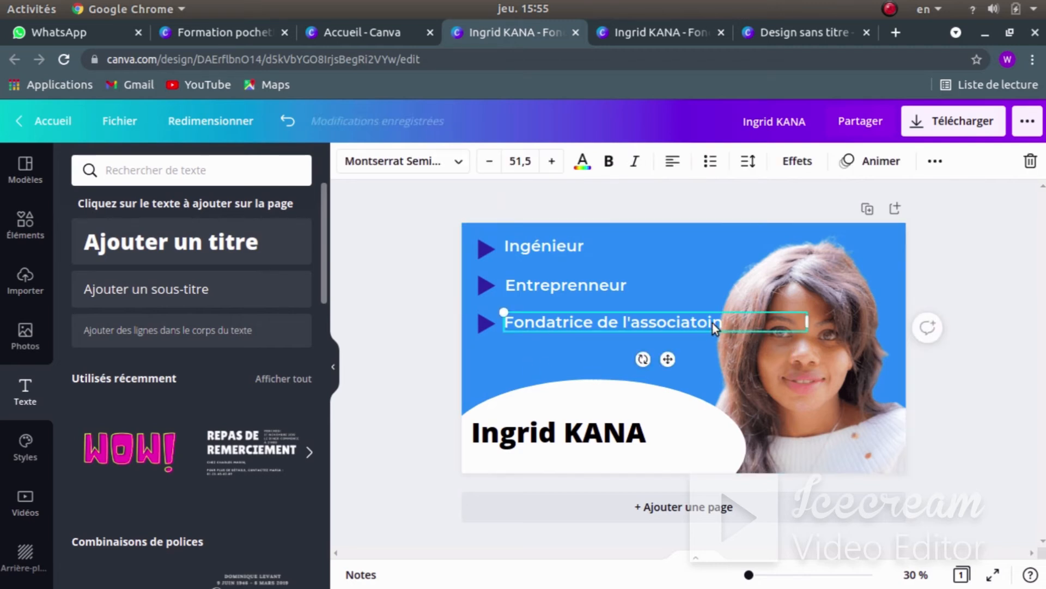
triple_click(714, 324)
left_click(727, 328)
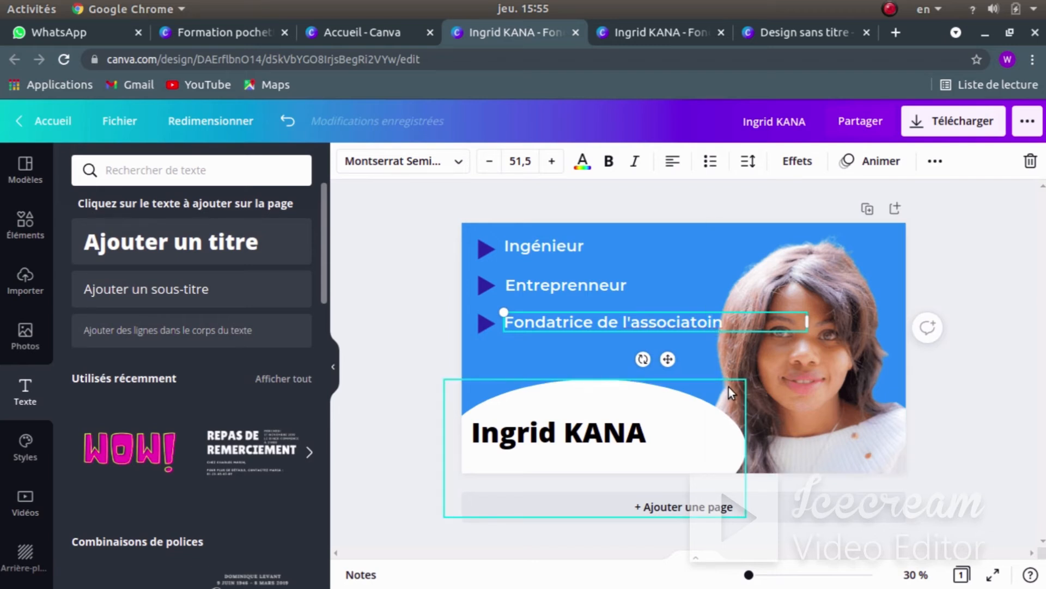
key("BackSpace")
key("BackSpace")
key("BackSpace")
type("ion")
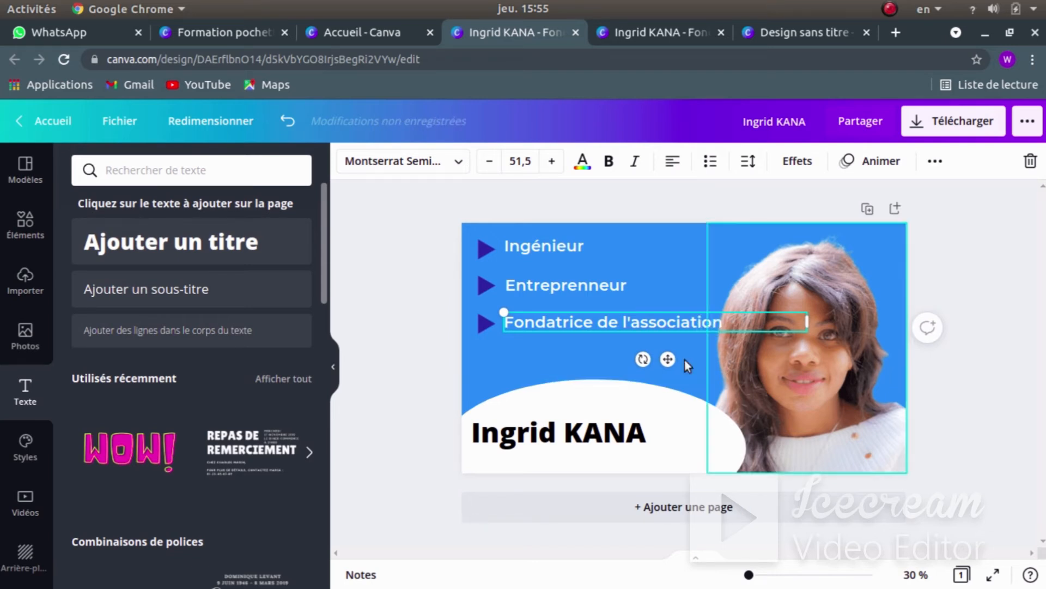
left_click(420, 333)
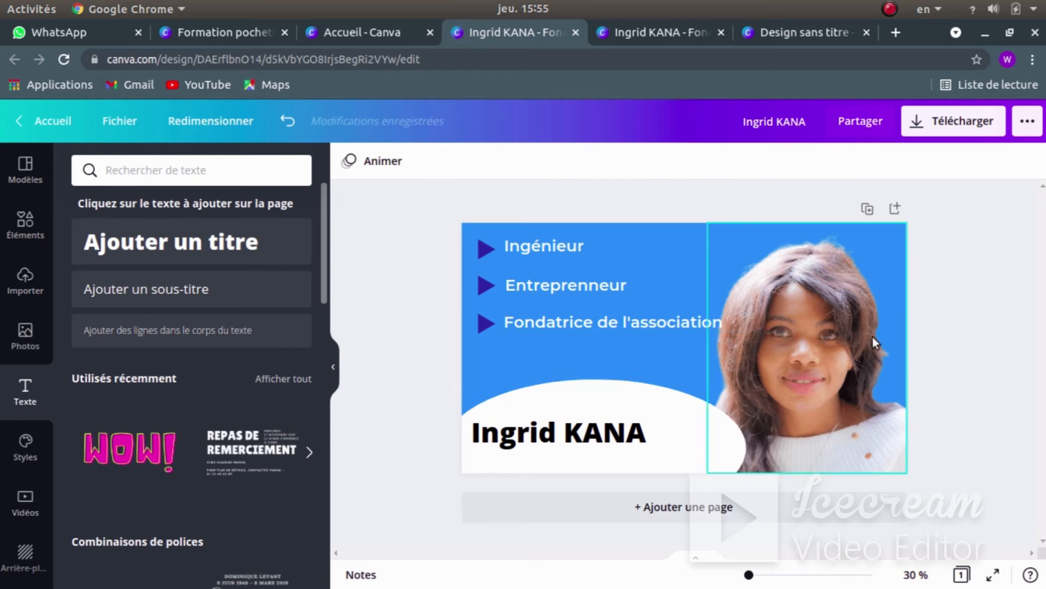
- Add a title text box reading 'DELBE' and move it under the bullet lines
left_click(186, 249)
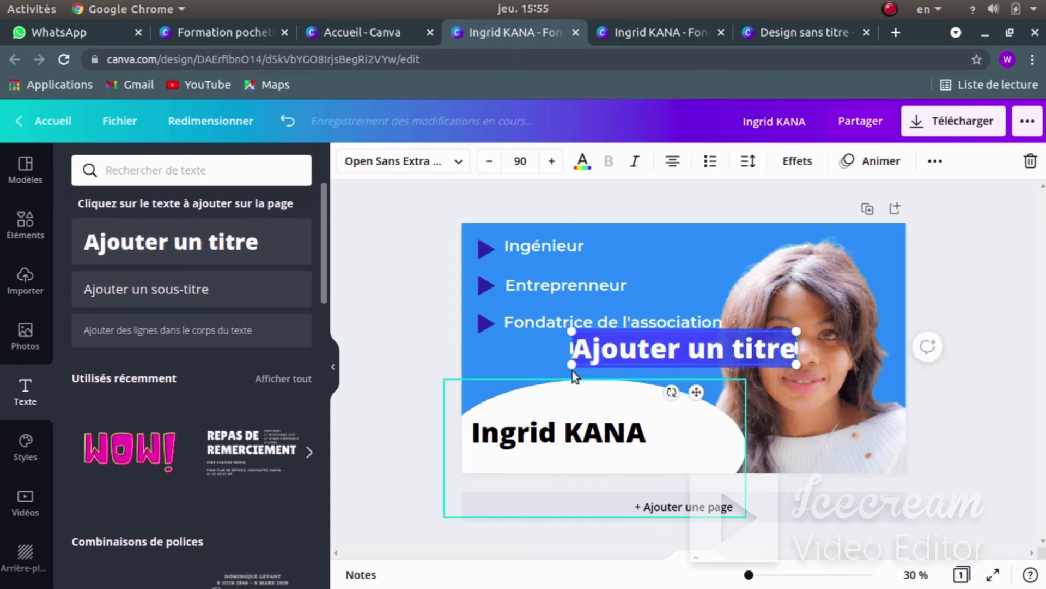
left_click(679, 347)
triple_click(667, 357)
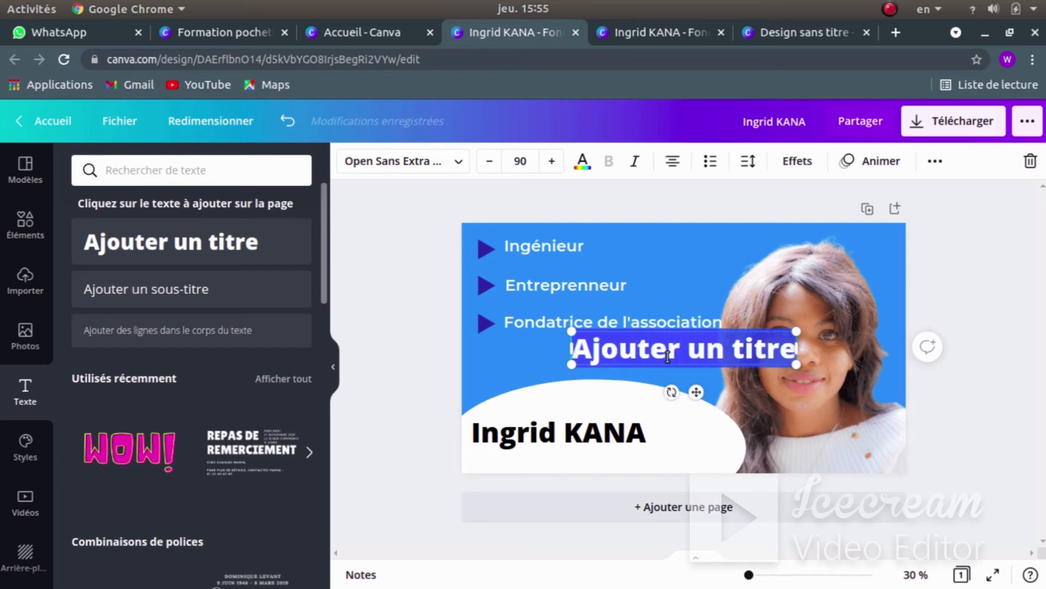
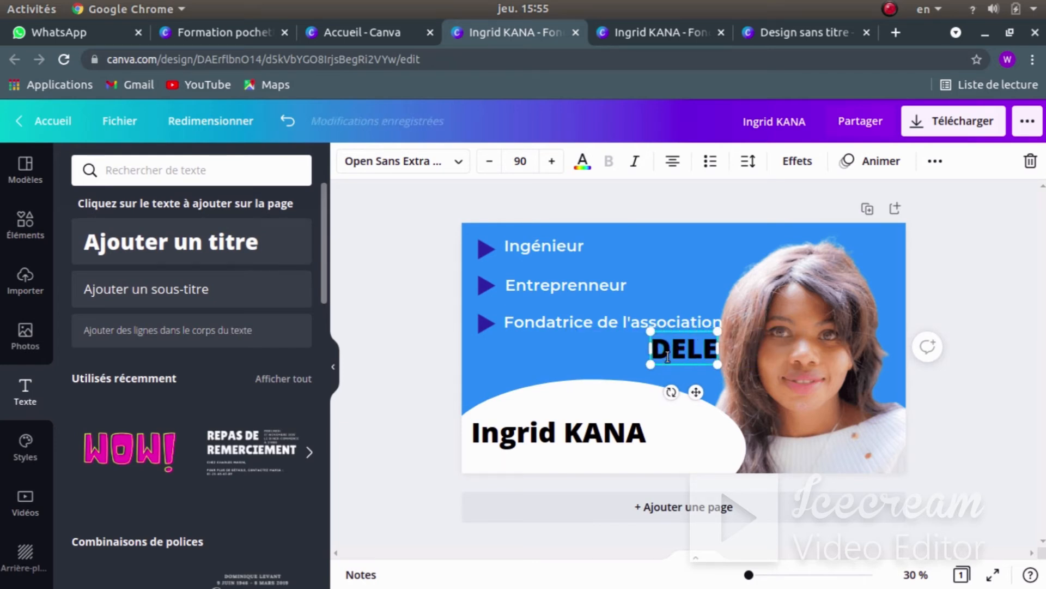
key("BackSpace")
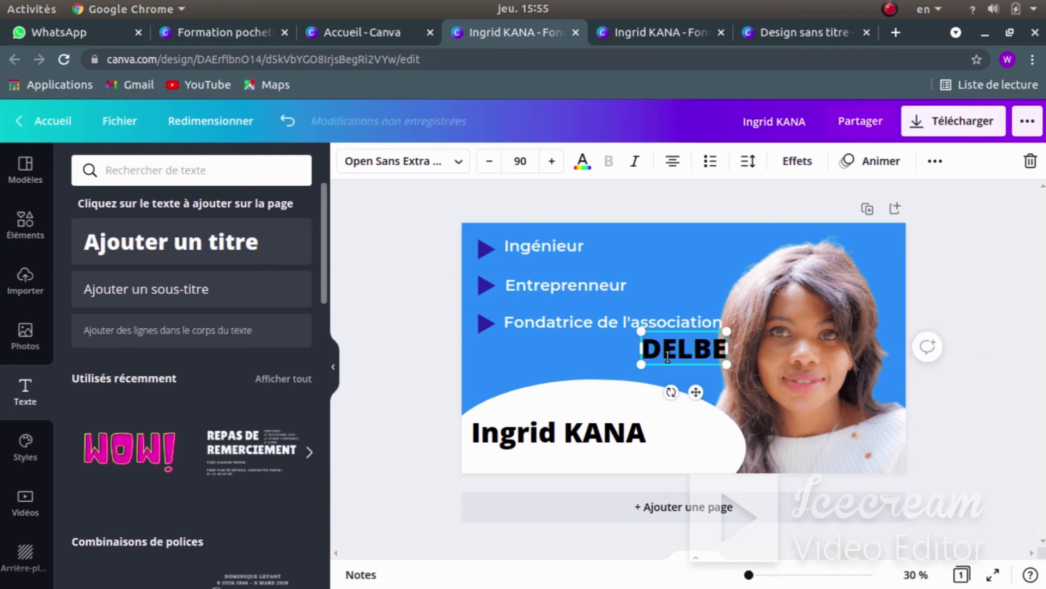
left_click(564, 364)
left_click_drag(675, 347, 584, 351)
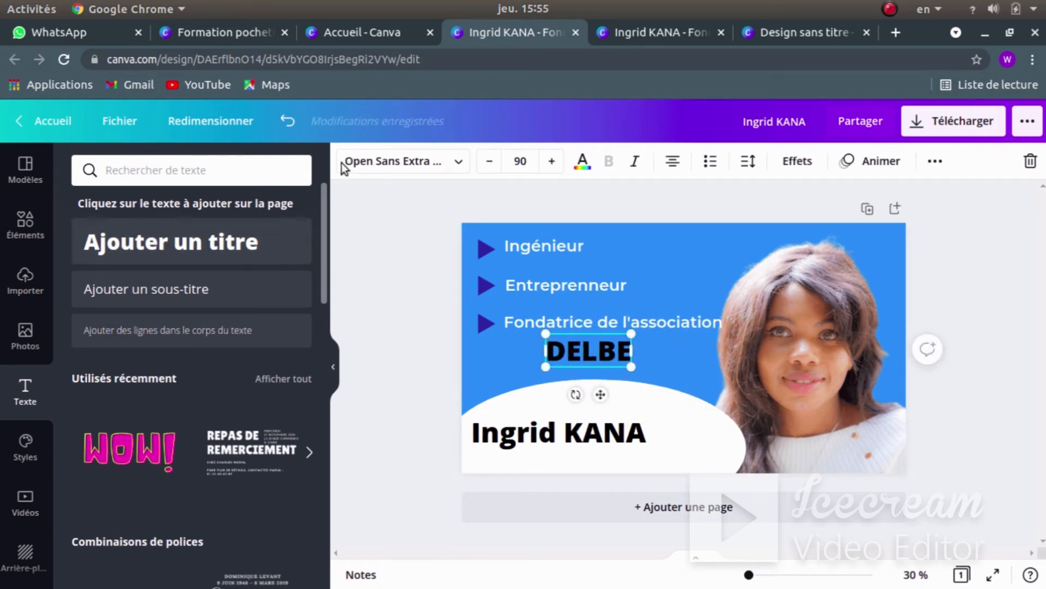
- Colour DELBE dark blue and line it up with the bullets
left_click(583, 161)
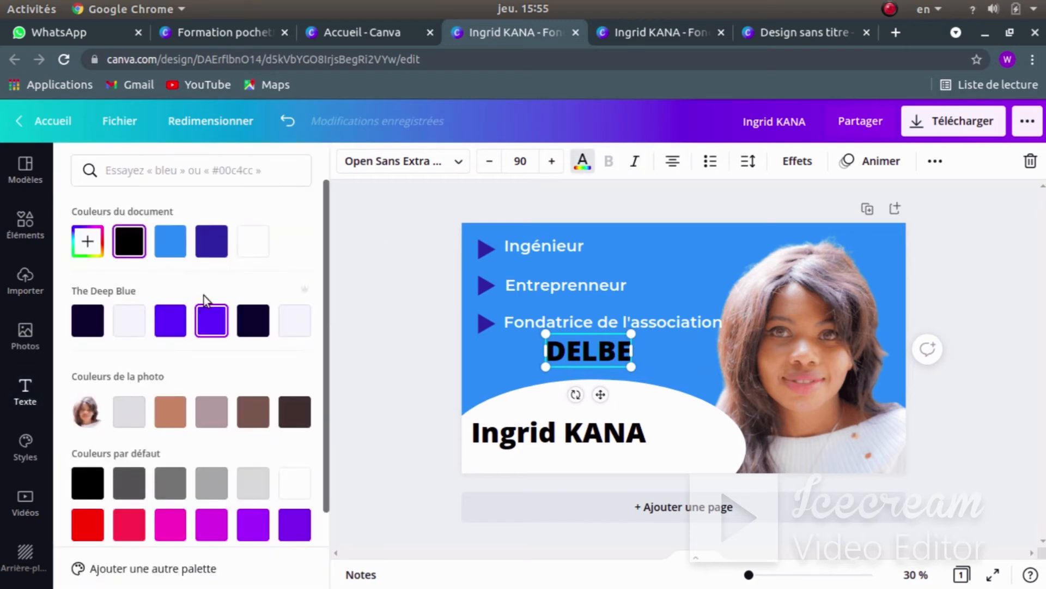
left_click(206, 237)
left_click(389, 304)
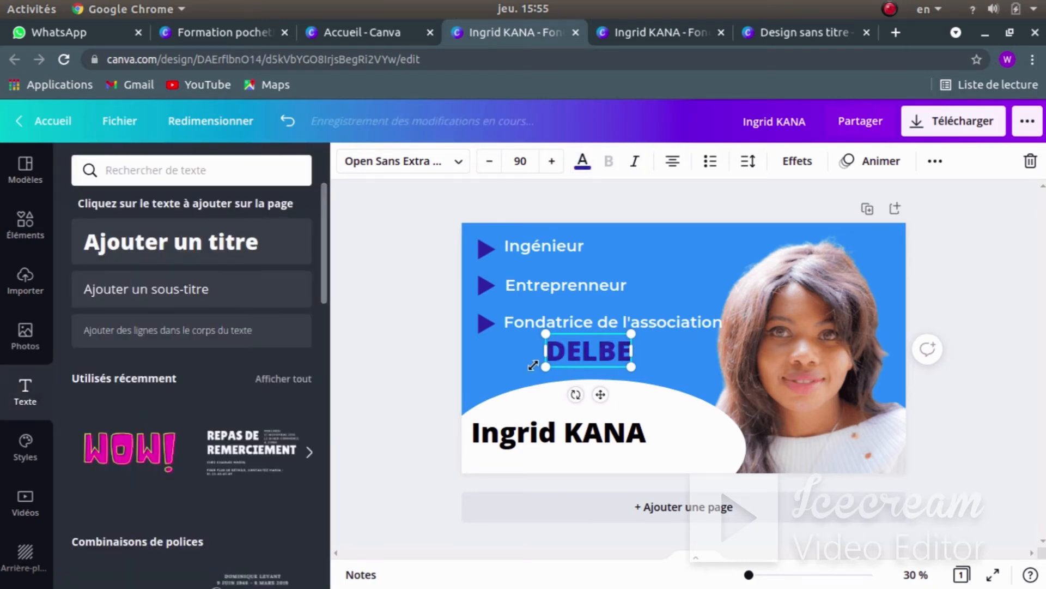
left_click_drag(590, 366, 559, 365)
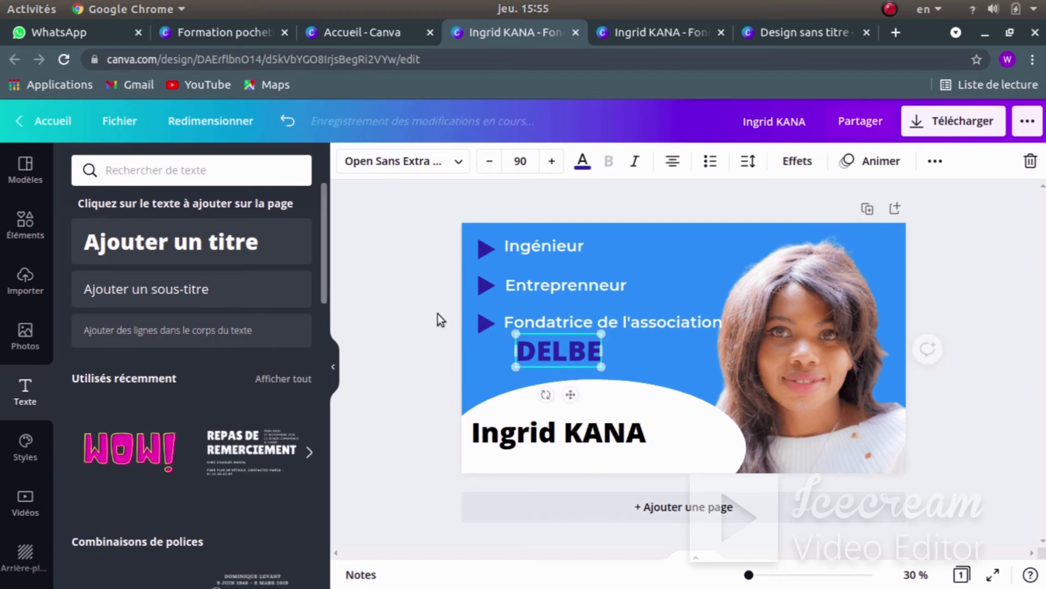
left_click(418, 296)
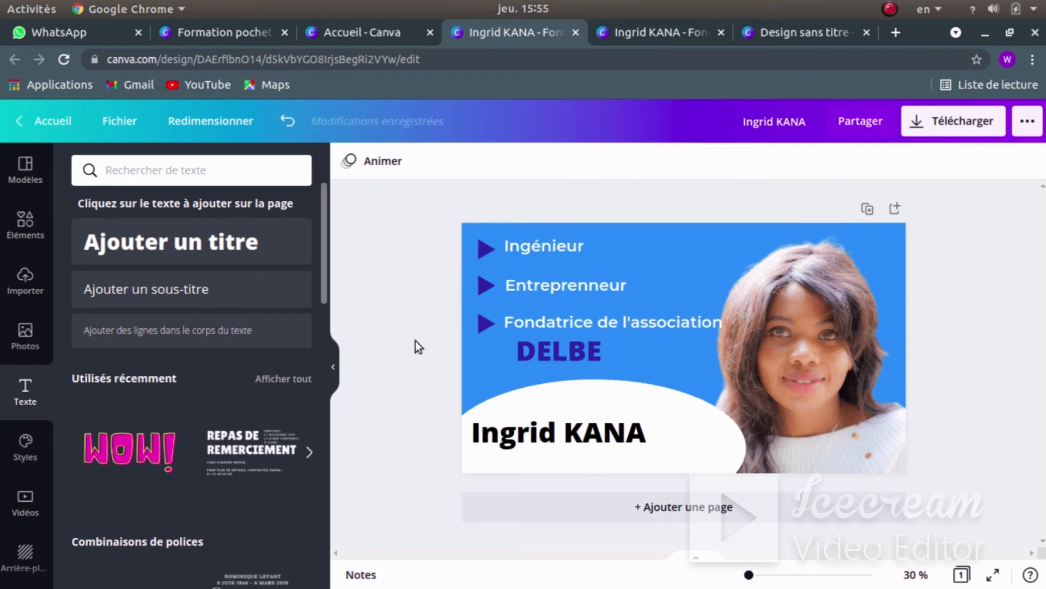
key("super")
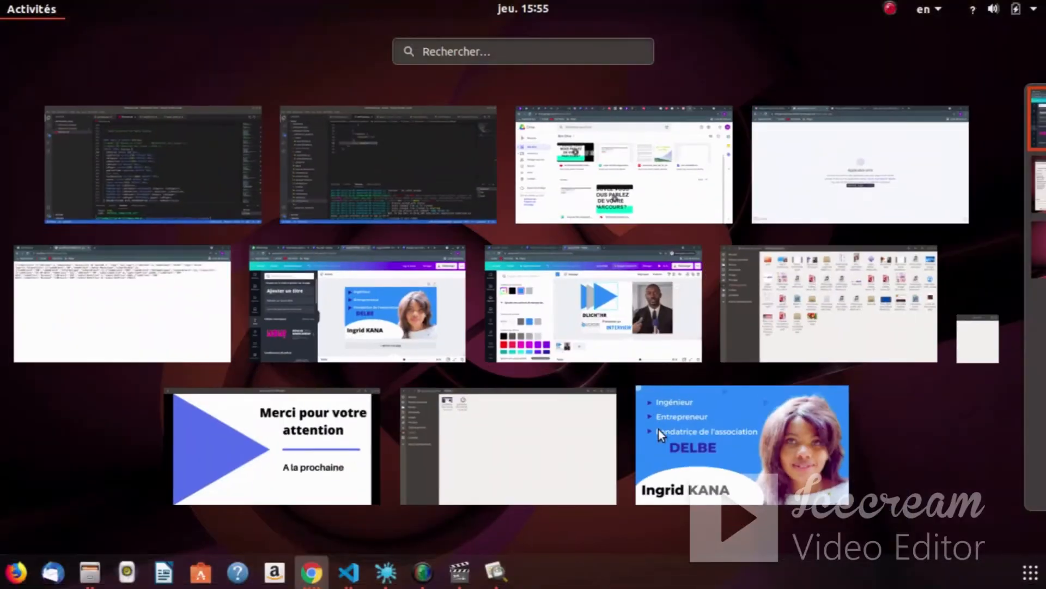
left_click(455, 283)
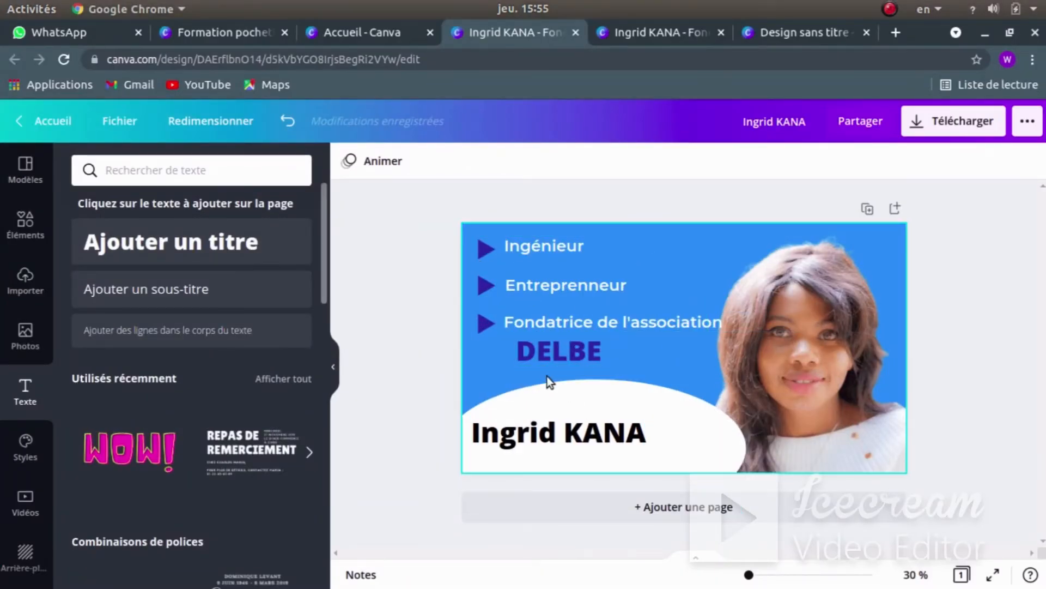
key("super")
key("super")
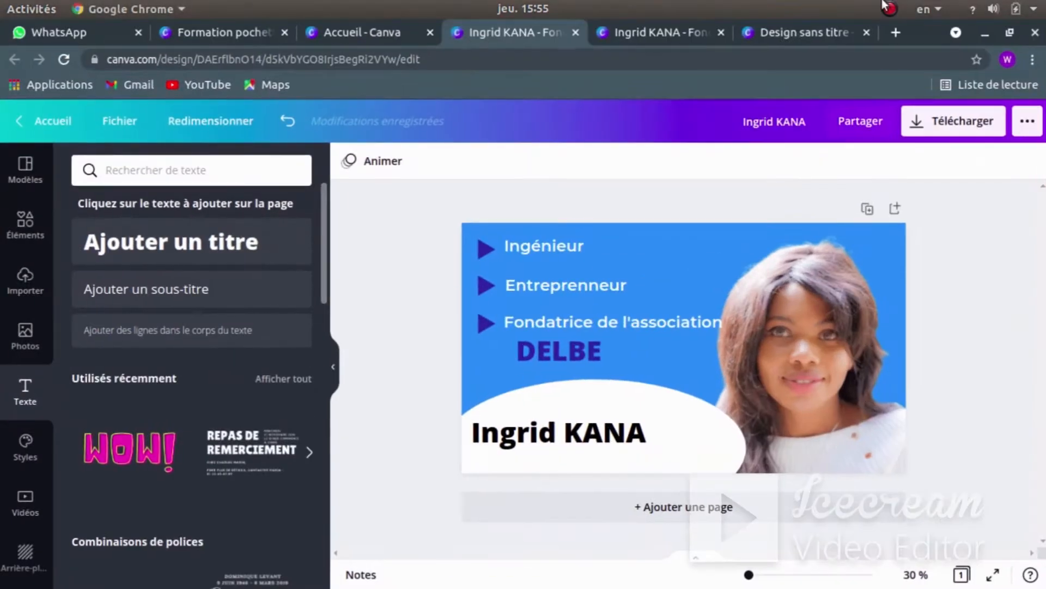
left_click(890, 8)
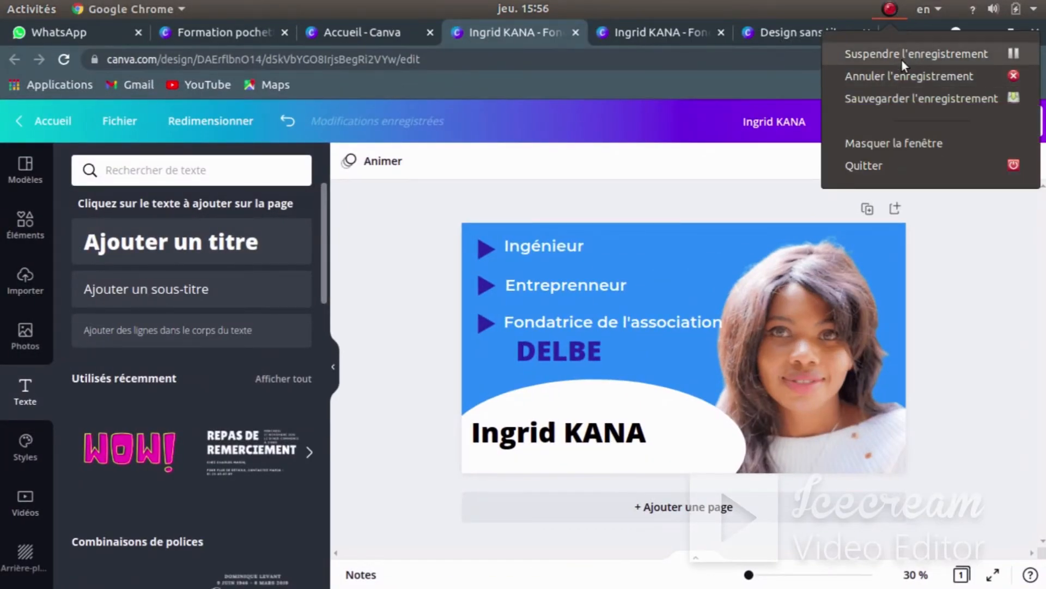
left_click(901, 54)
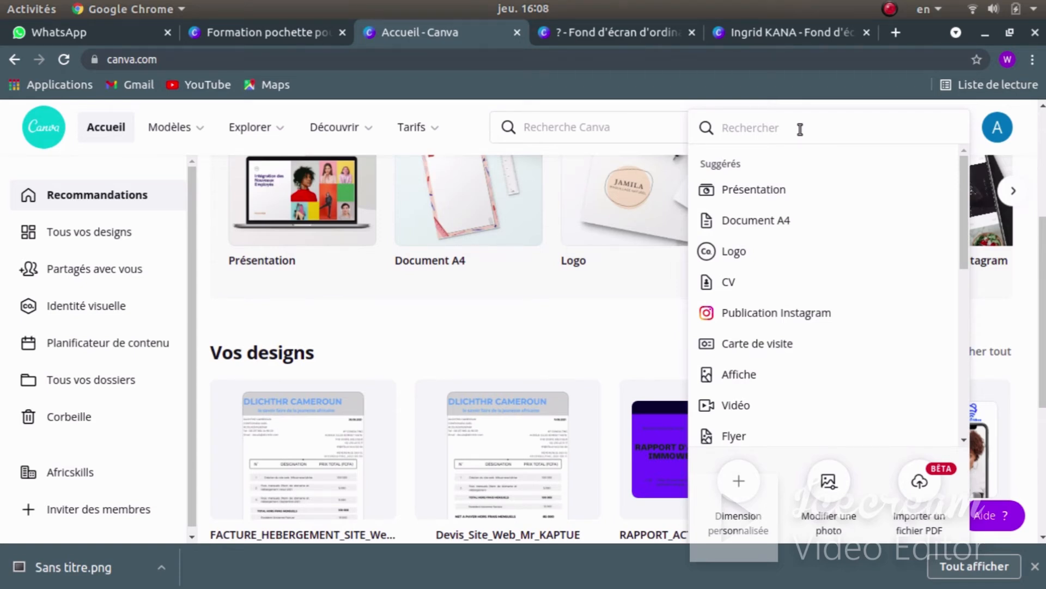
- Search for INTRO and create a new 1920 × 1080 Intro YouTube design
type("INTRO")
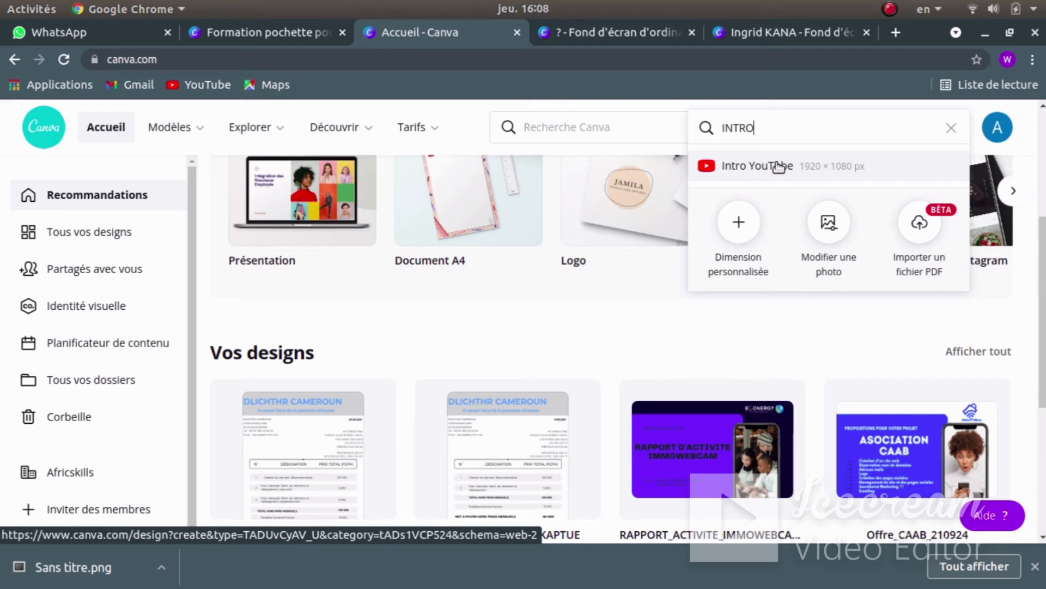
left_click(1035, 566)
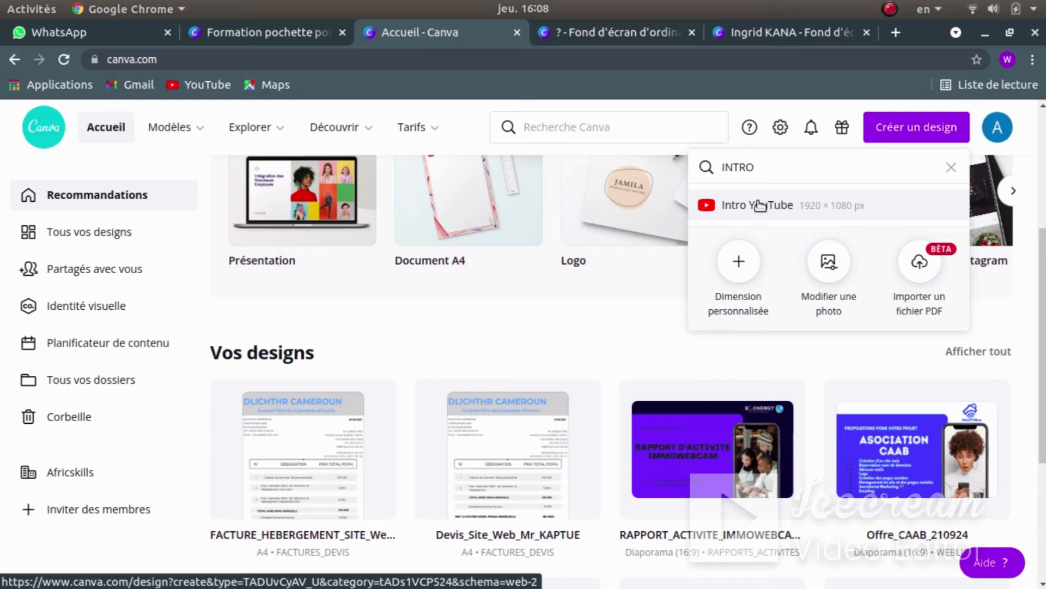
left_click(755, 202)
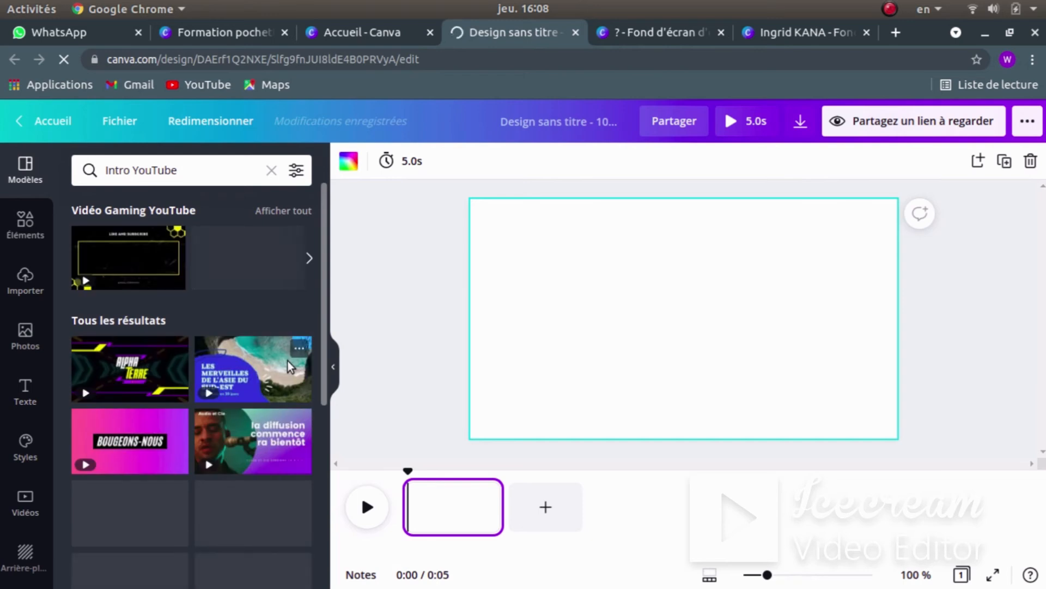
- Open the Importer panel and choose to upload media from the computer
left_click(25, 277)
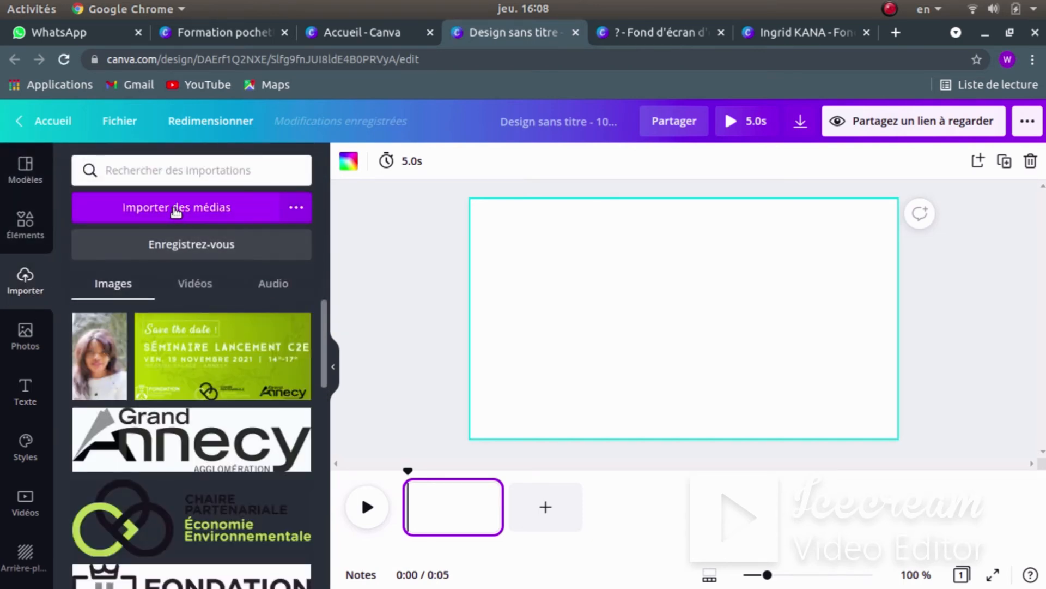
left_click(154, 215)
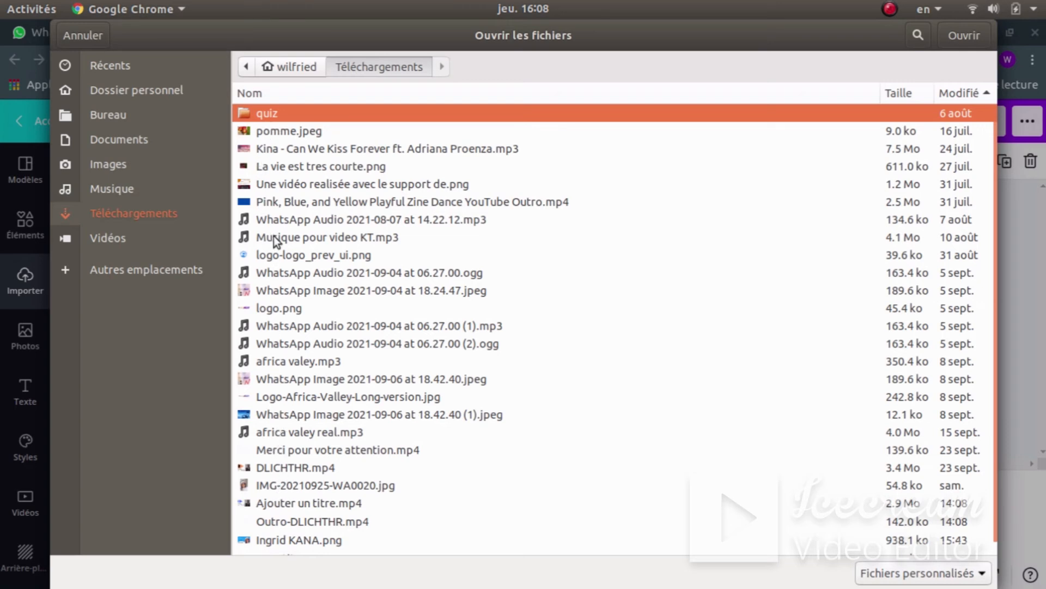
left_click(284, 542)
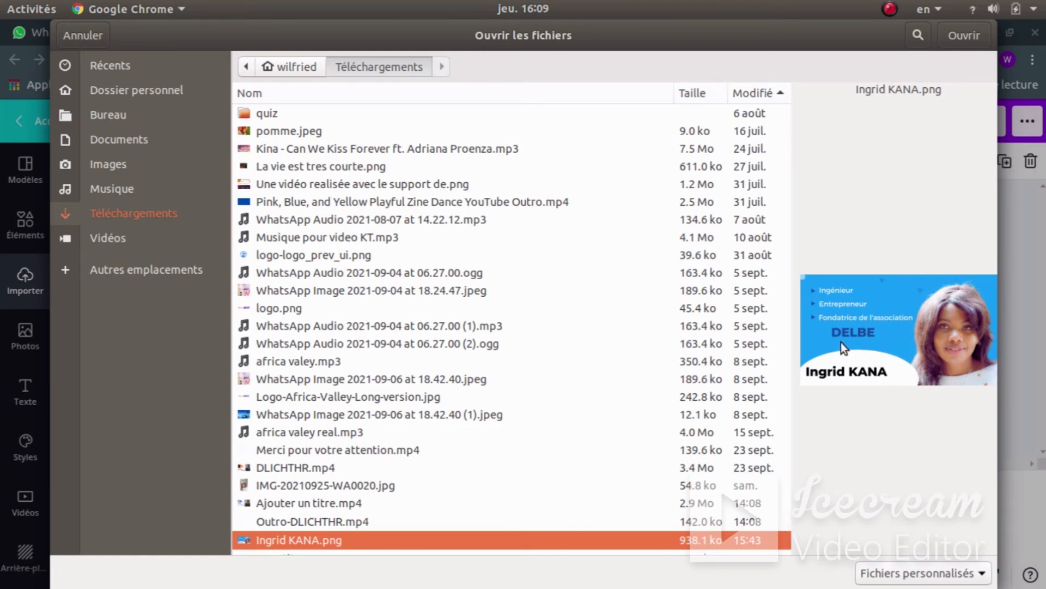
left_click(276, 502, "ctrl")
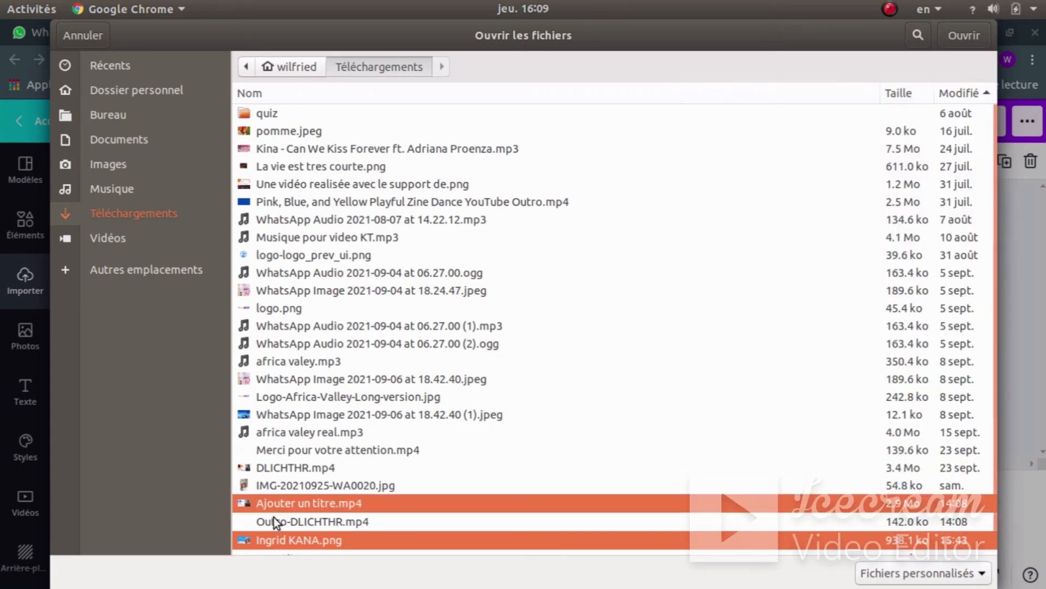
left_click(286, 521, "ctrl")
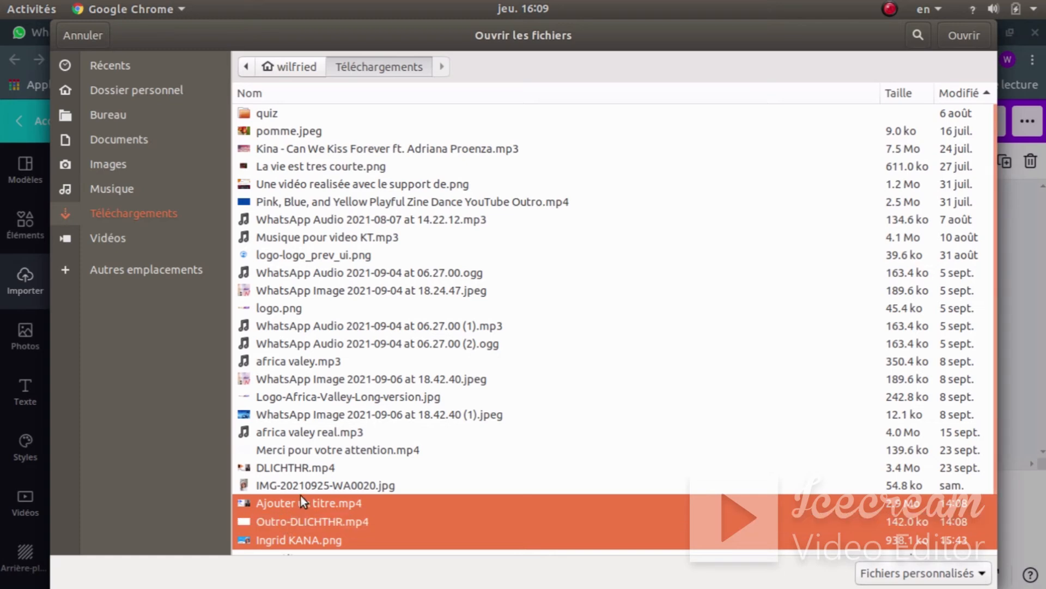
left_click(960, 33)
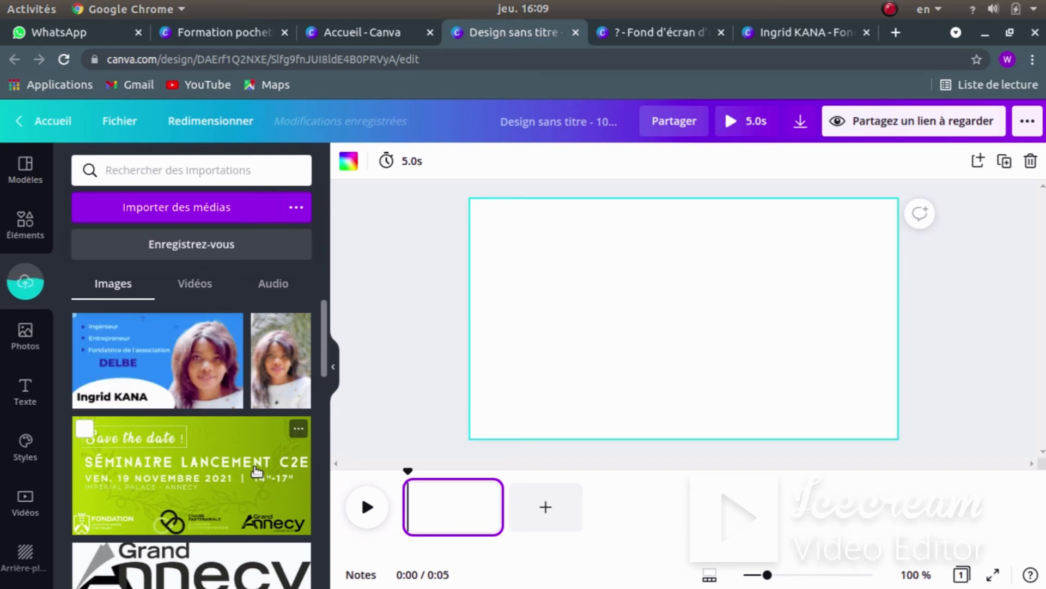
- Switch the uploads to Vidéos and review the clips, including the 21.0 s video and 5.0 s outro
left_click(203, 284)
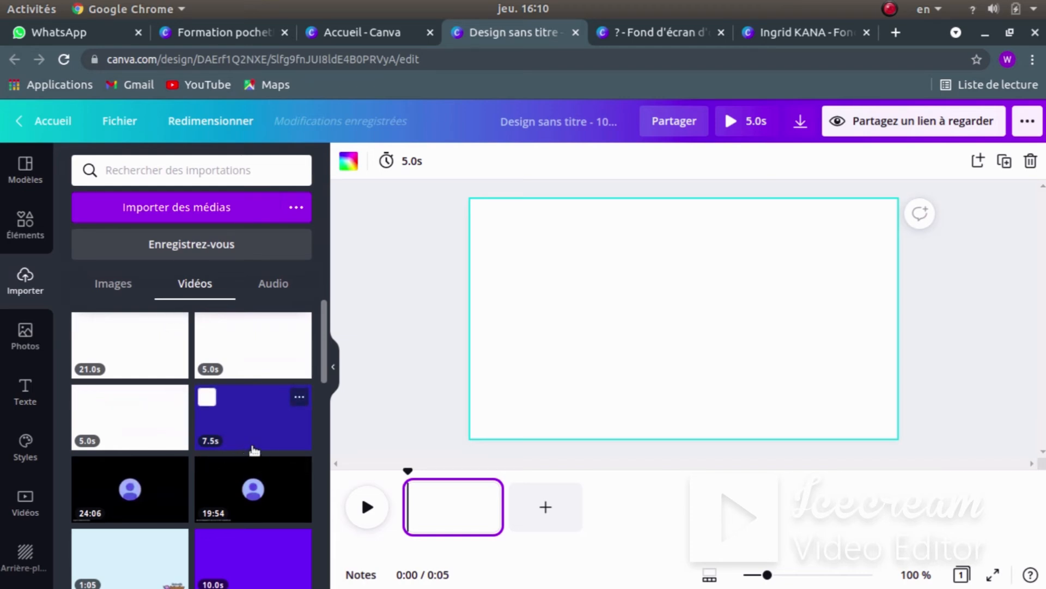
mouse_move(237, 425)
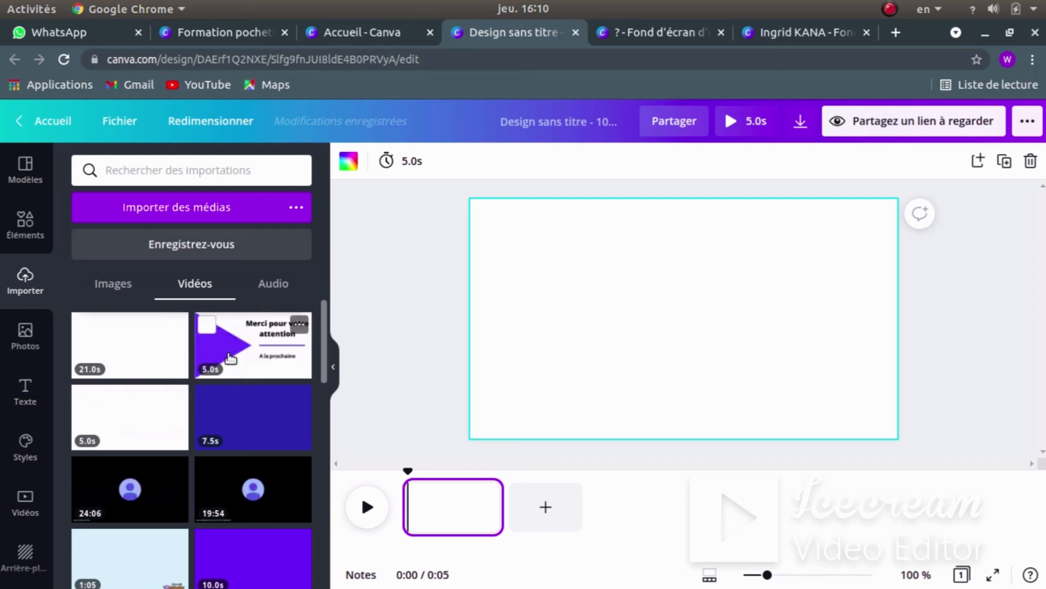
left_click(155, 346)
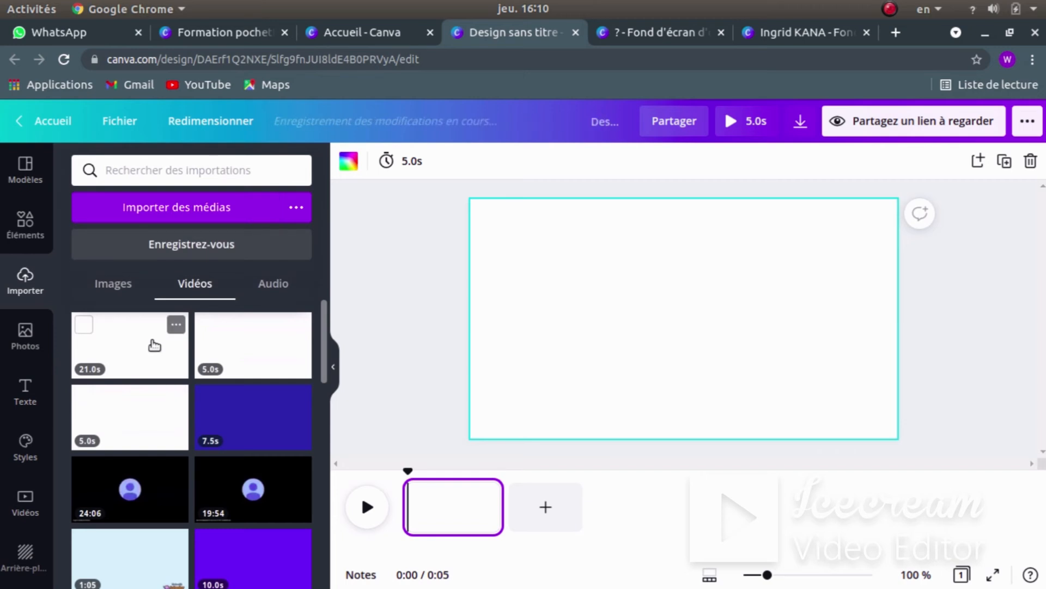
- Abandon the extra upload and set the 21.0 s uploaded video as page 1's background
left_click(158, 210)
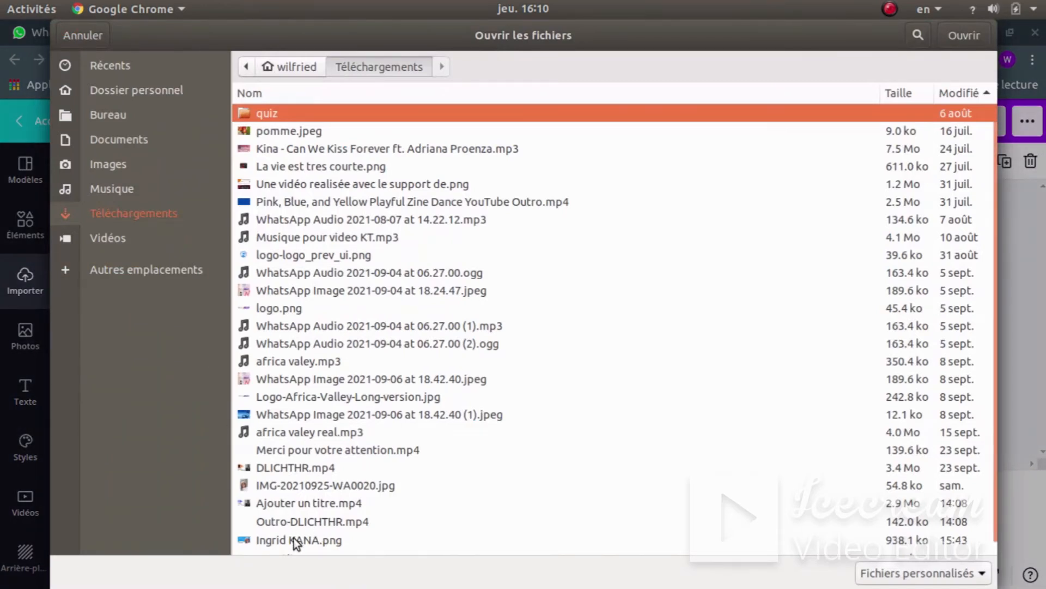
left_click(272, 508)
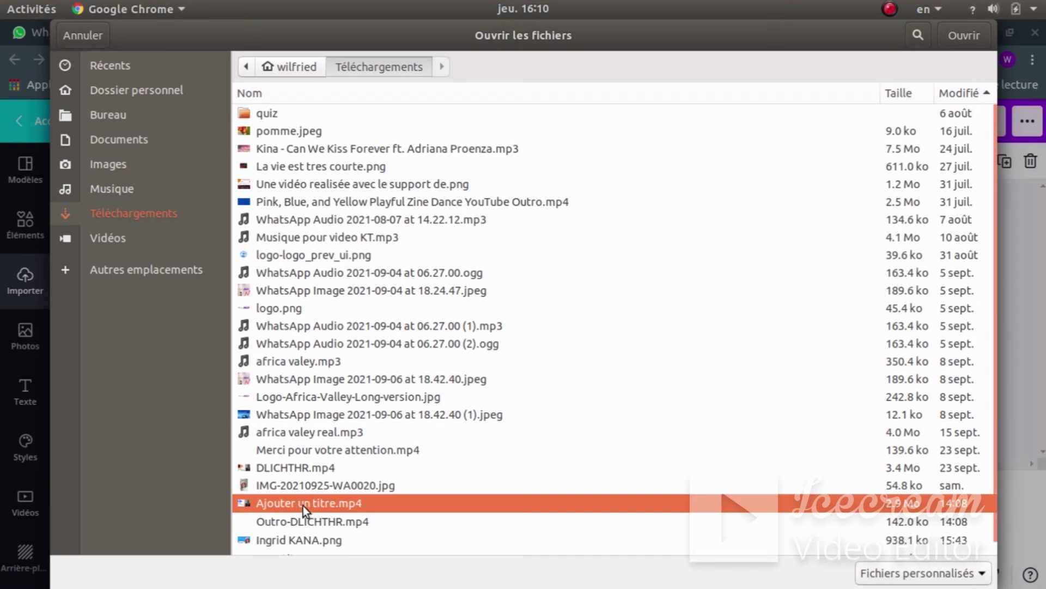
left_click(87, 35)
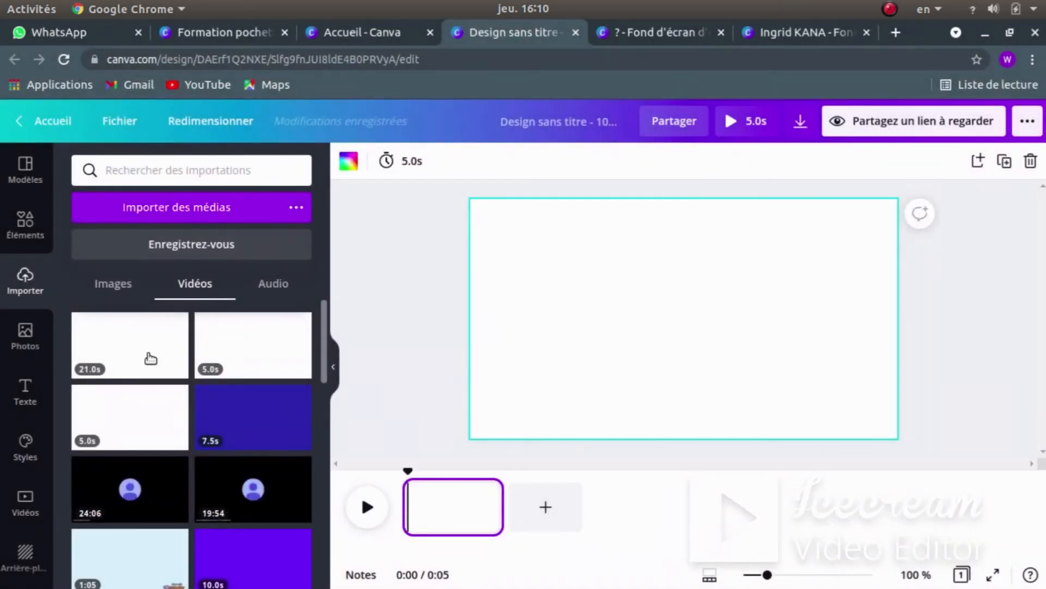
left_click(141, 355)
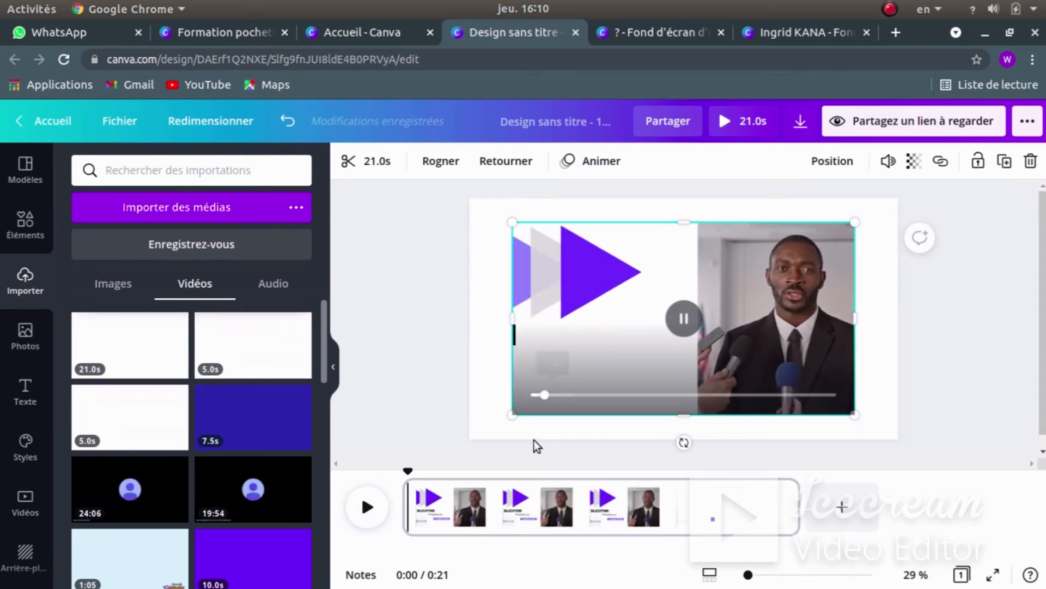
right_click(657, 269)
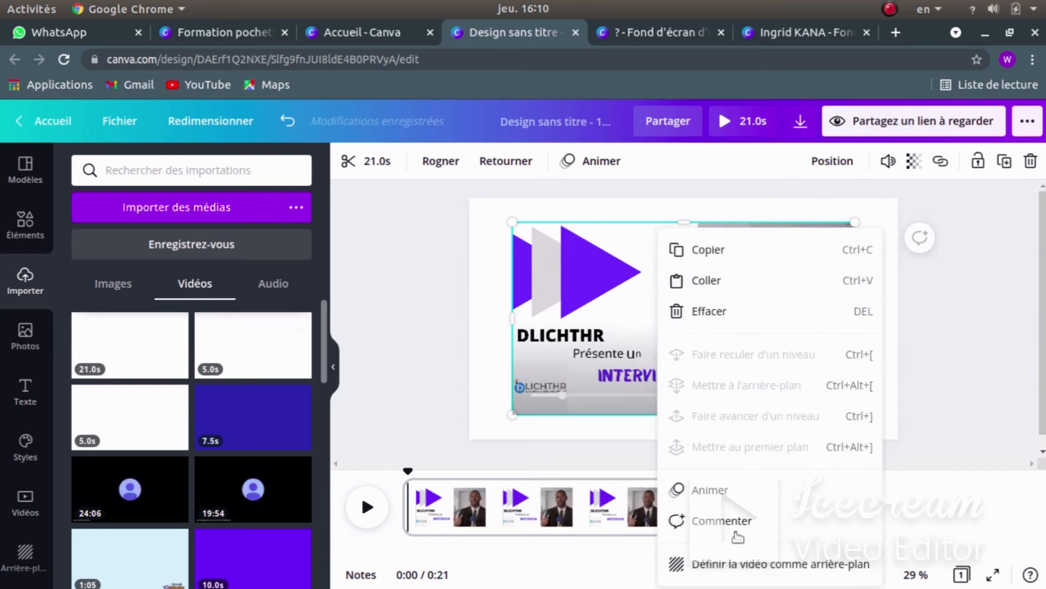
left_click(735, 563)
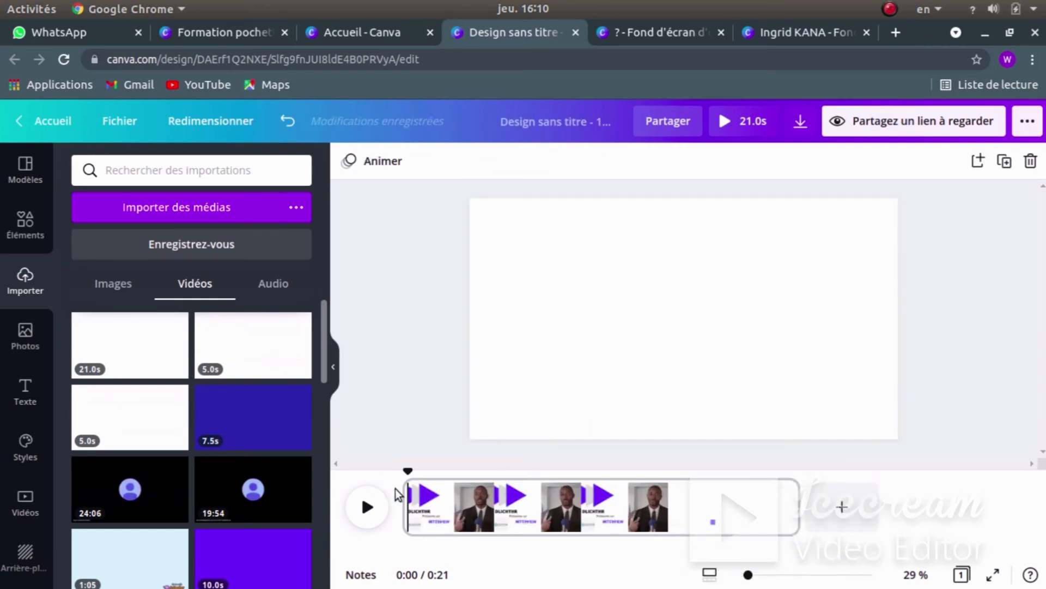
- Preview the design, then add a blank 5.0 s second page after the intro
left_click(368, 508)
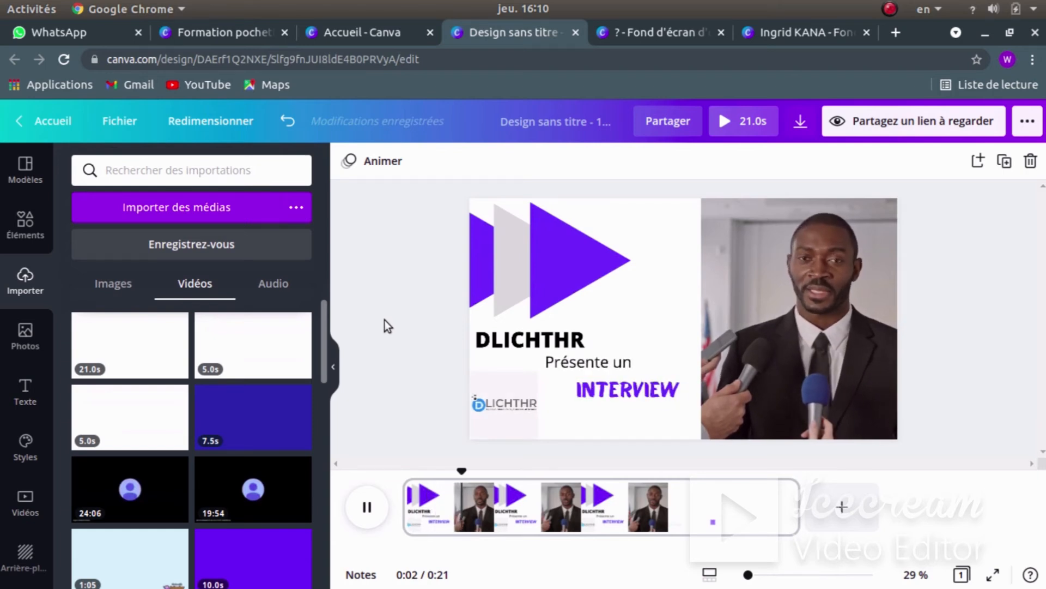
left_click(400, 318)
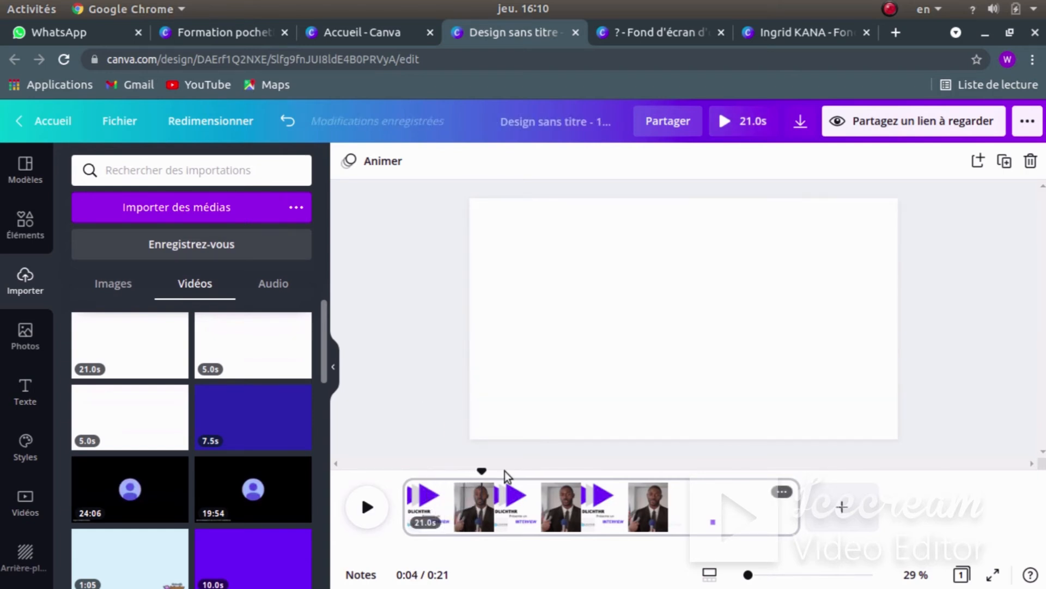
left_click(840, 518)
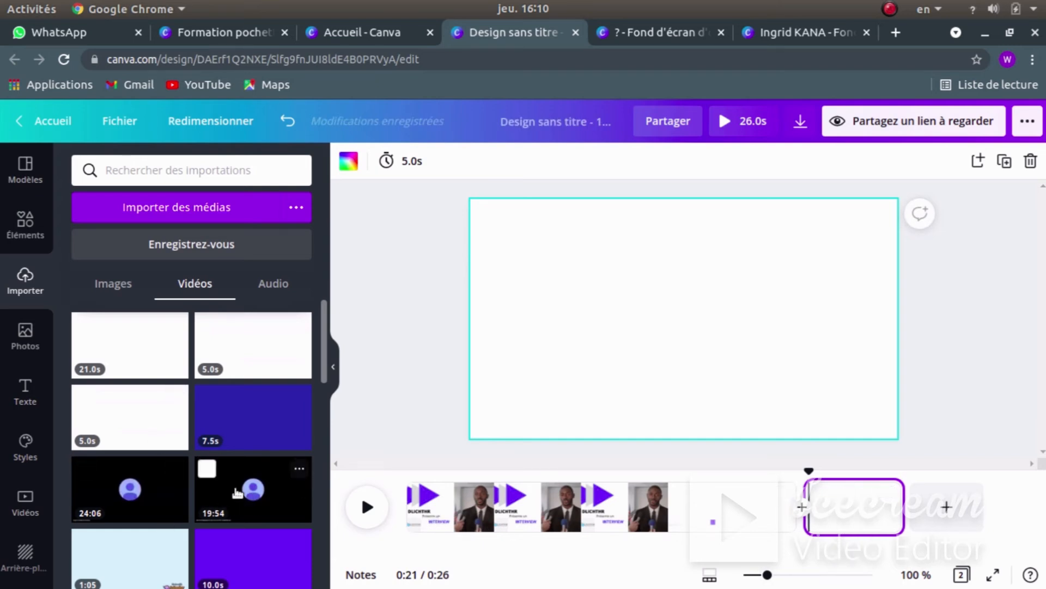
- Make the 24:06 interview recording page 2's background and append a blank third page
left_click(110, 479)
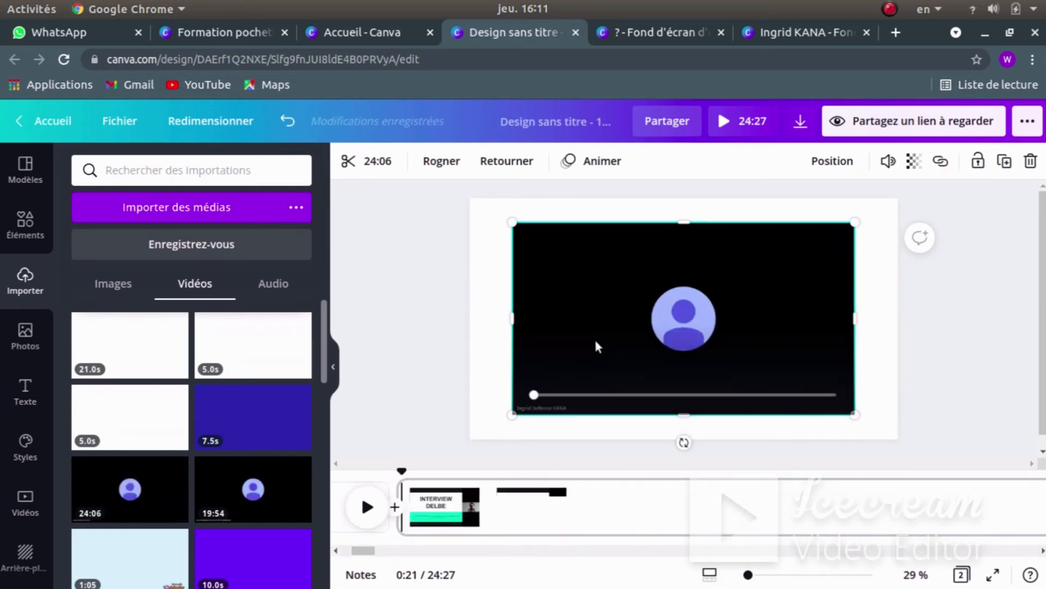
right_click(598, 346)
left_click(774, 568)
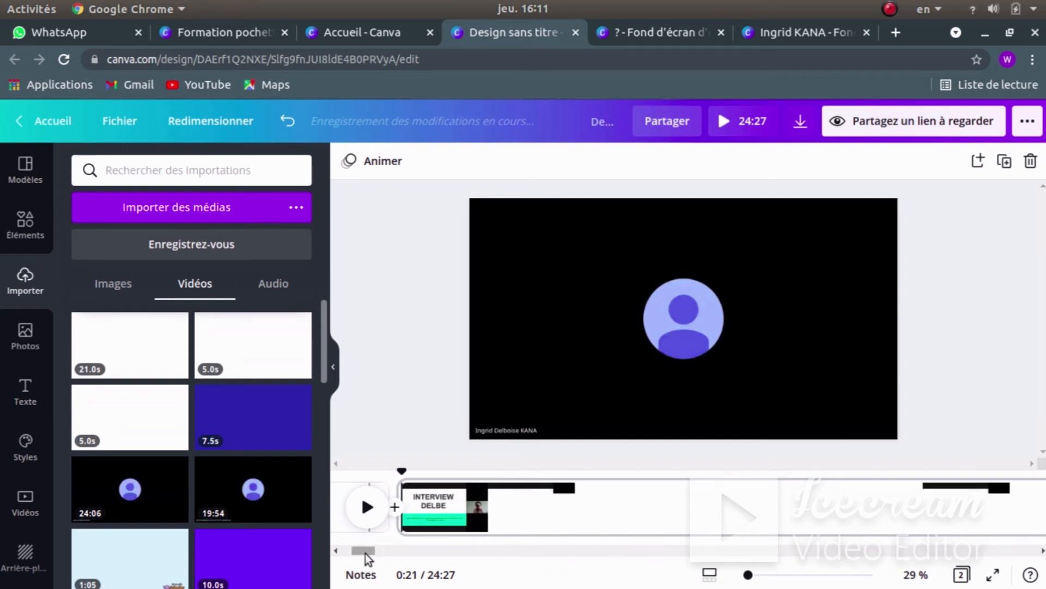
left_click_drag(365, 554, 1026, 551)
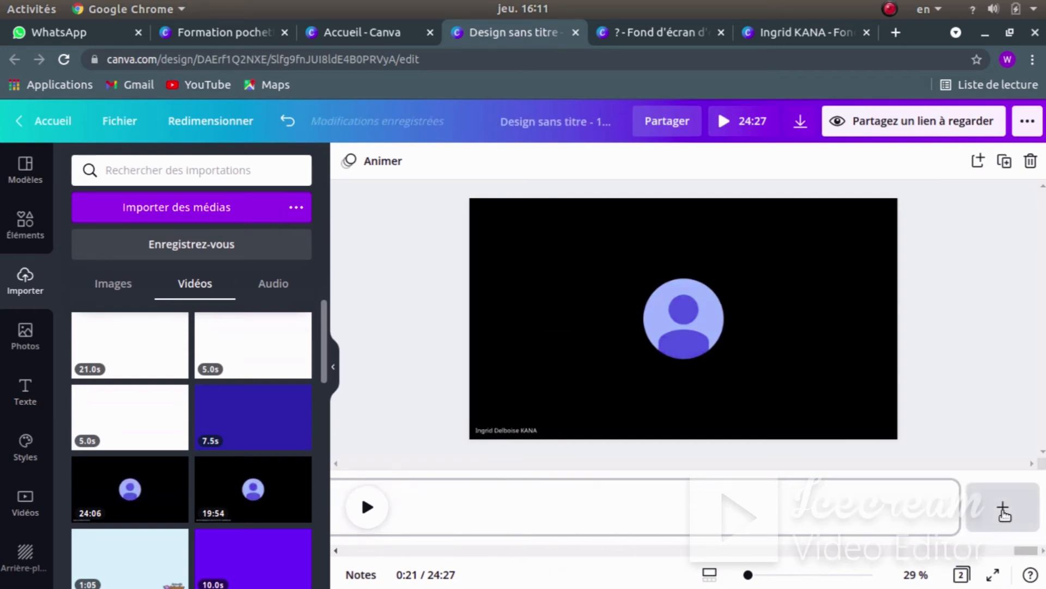
left_click(1004, 506)
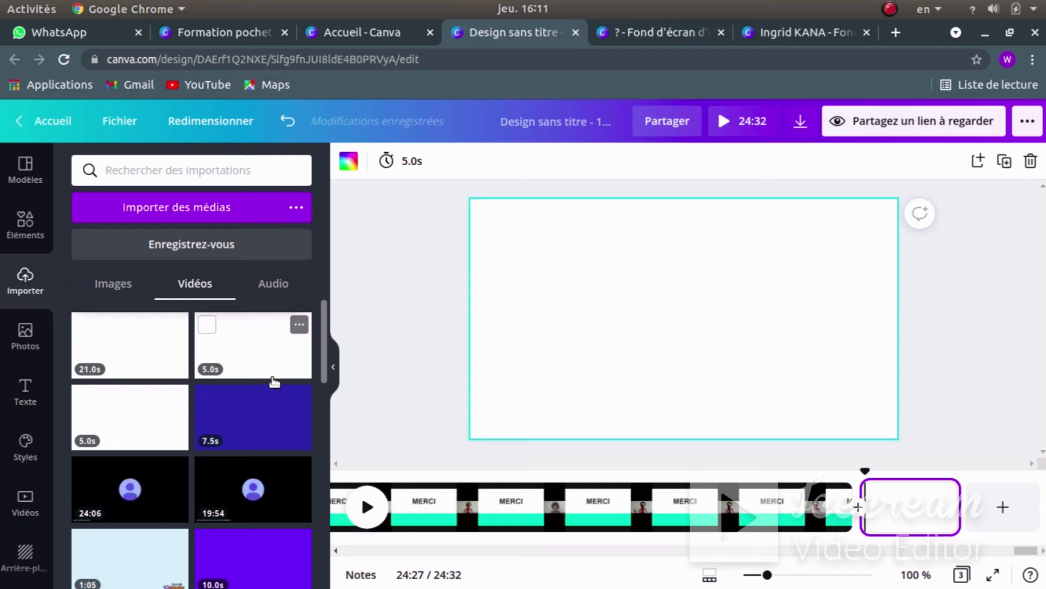
- Set the 5.0 s white video as the background of page 3, bringing the total to 24:32
left_click(254, 352)
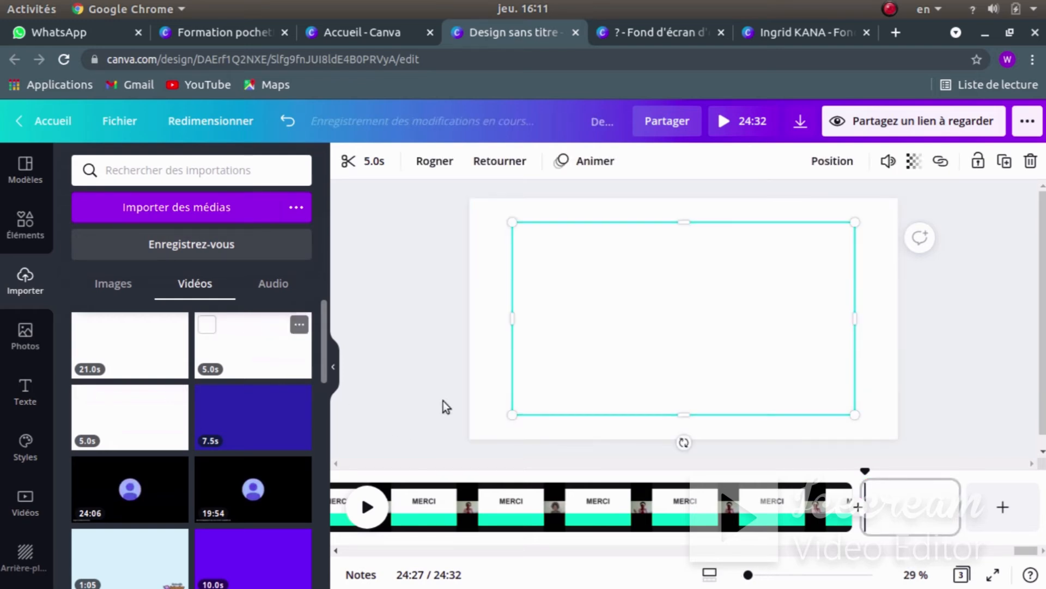
right_click(718, 298)
left_click(790, 564)
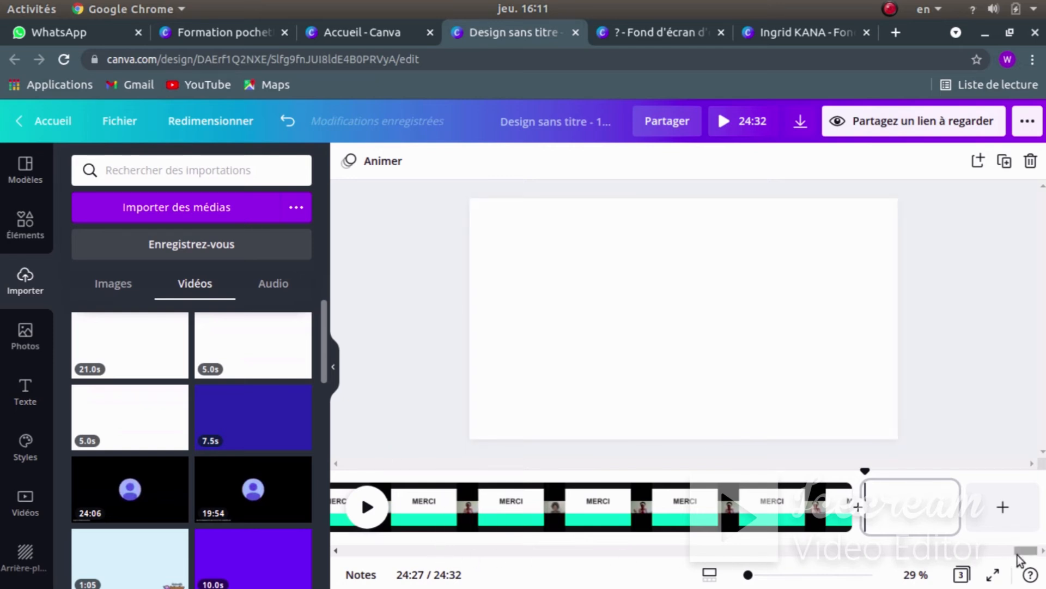
left_click_drag(1021, 551, 319, 551)
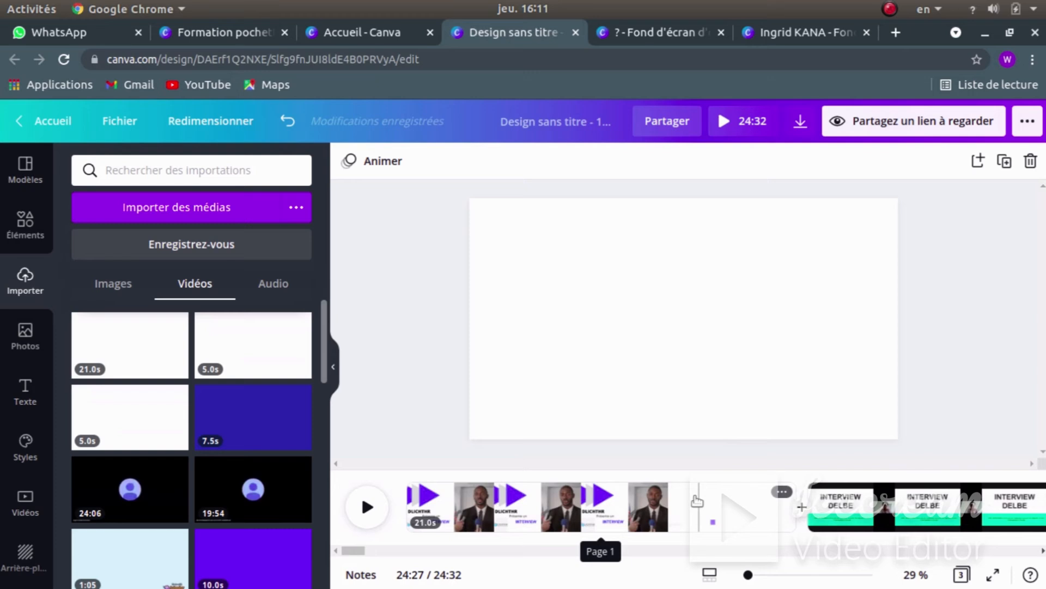
- Trim the page 1 intro clip from 21.0 s down to 6.7 s
left_click(612, 509)
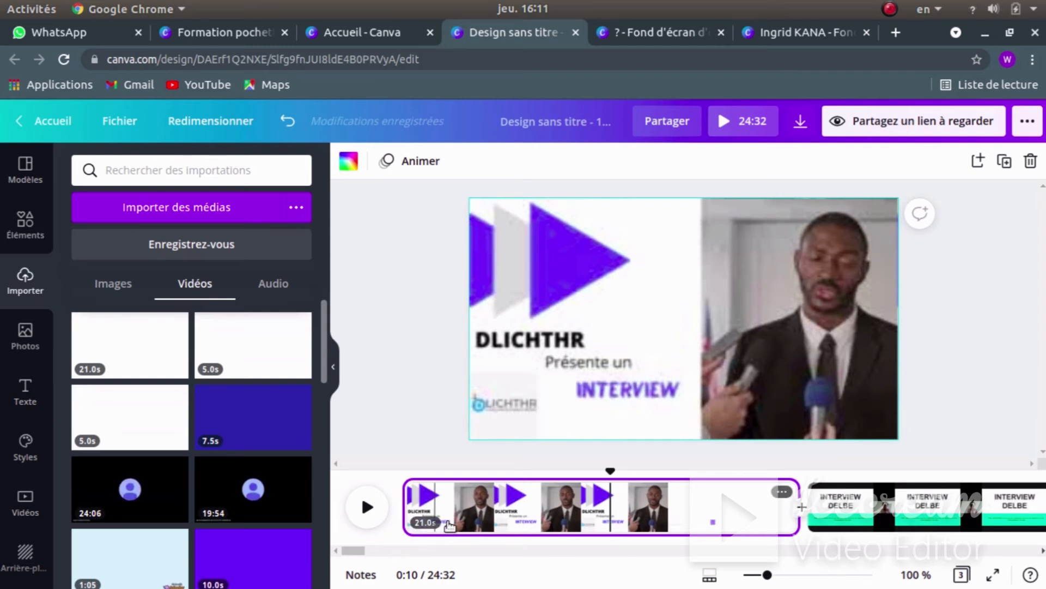
left_click(602, 299)
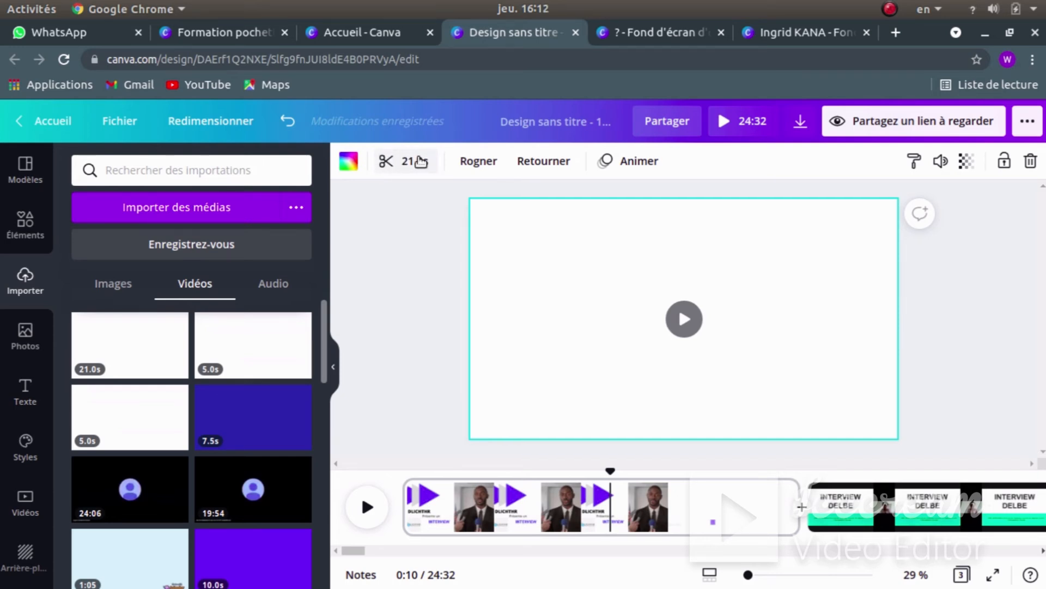
left_click(419, 161)
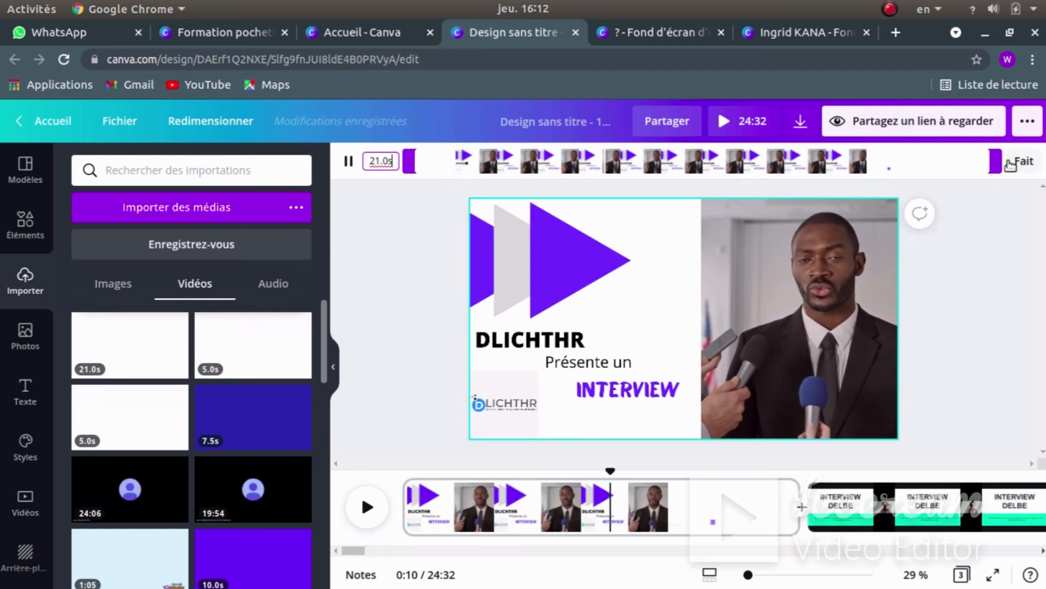
left_click_drag(995, 162, 607, 157)
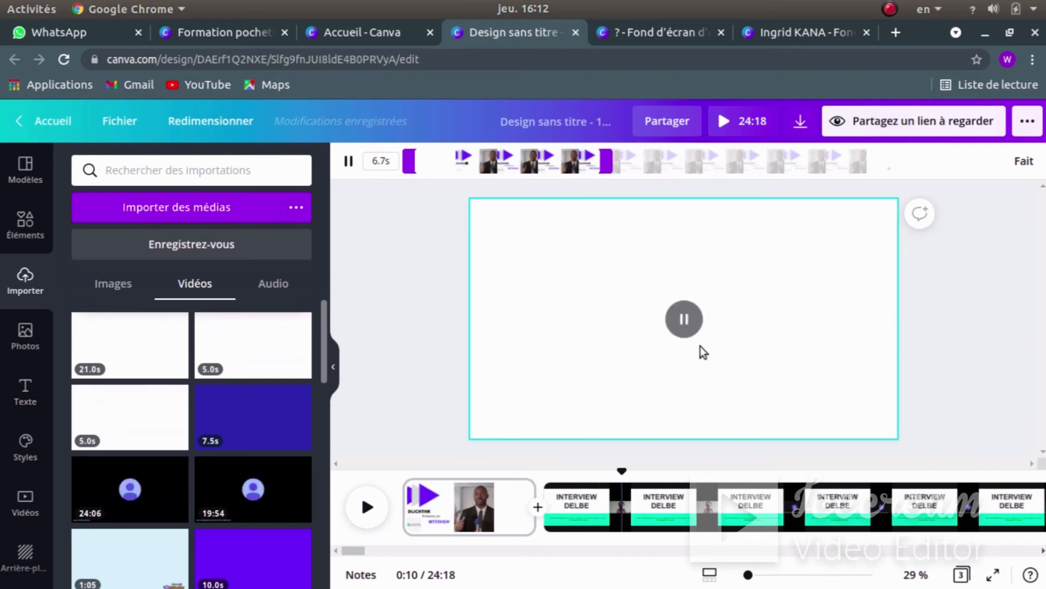
- Confirm the intro trim, play the design from page 1, then launch the 24:18 full-screen preview
left_click(679, 318)
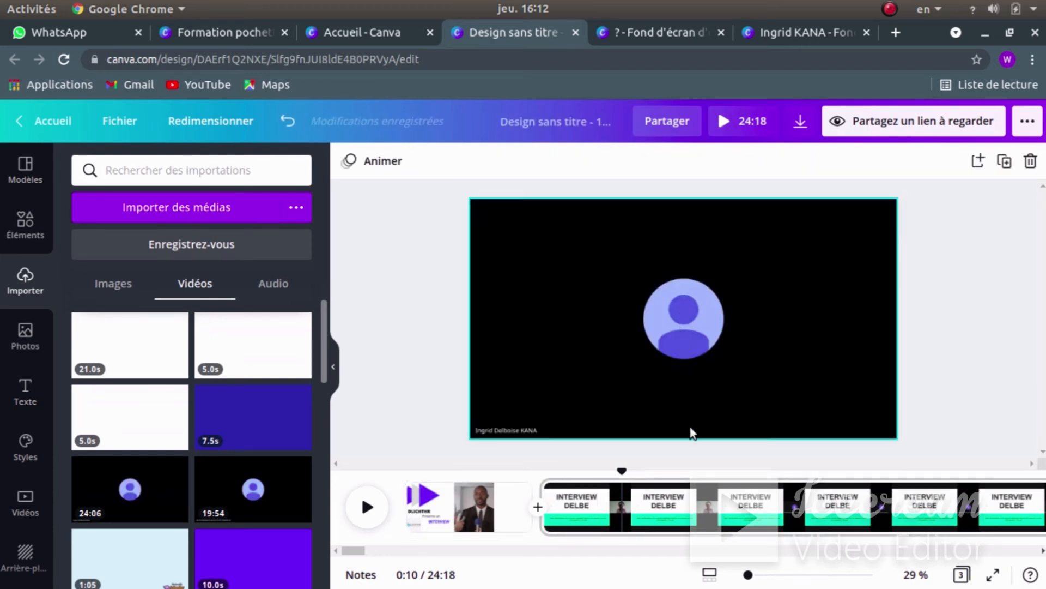
left_click(456, 507)
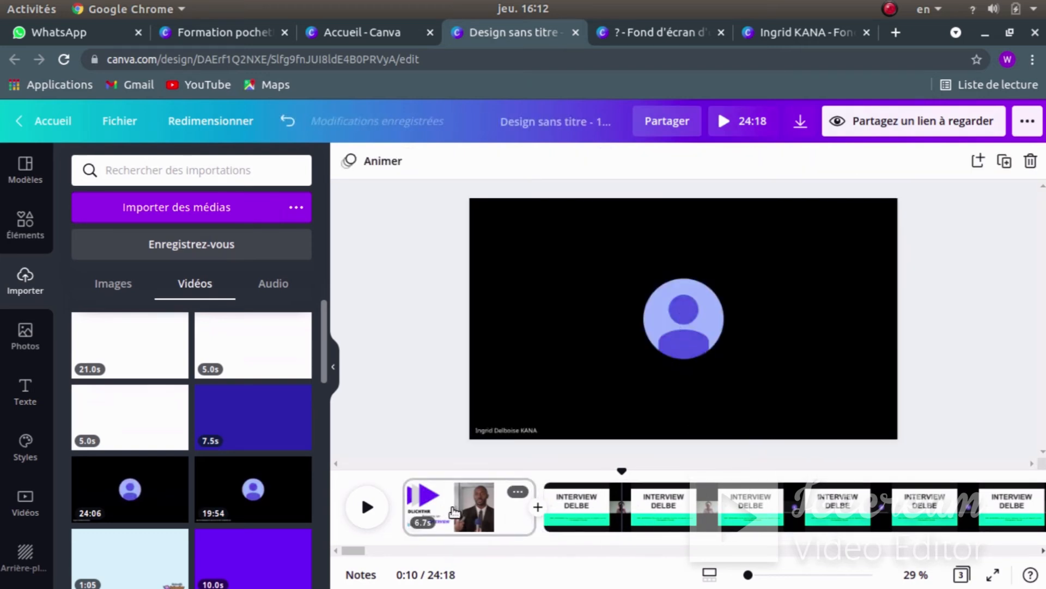
left_click(366, 508)
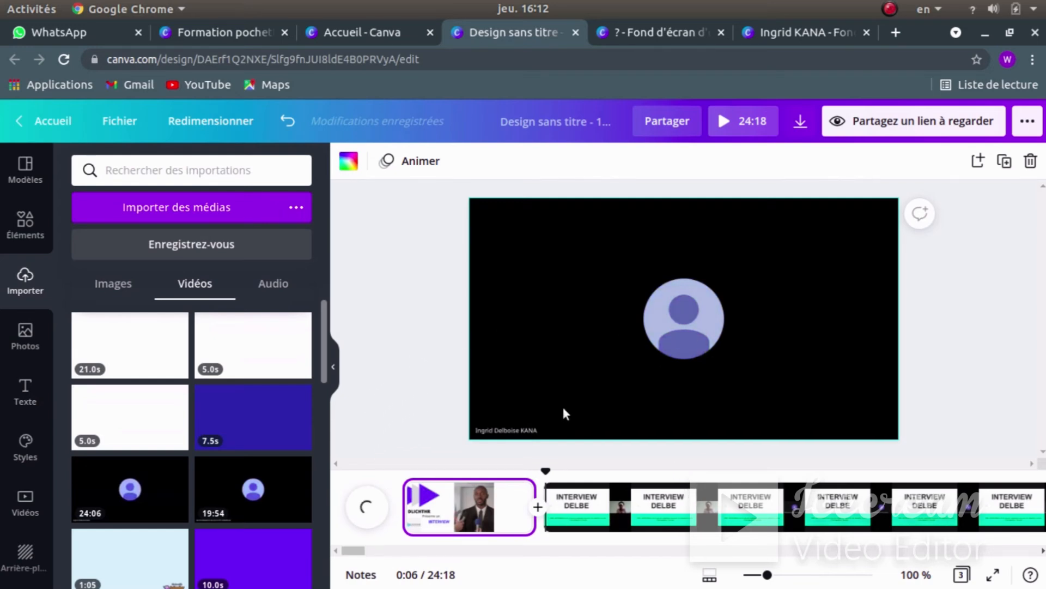
left_click(410, 361)
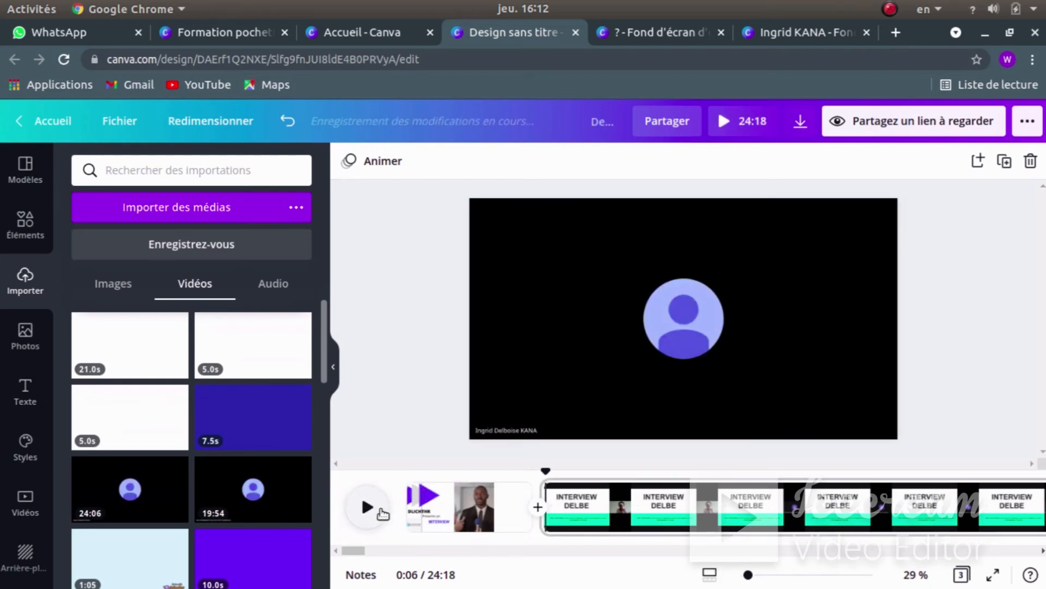
left_click(372, 508)
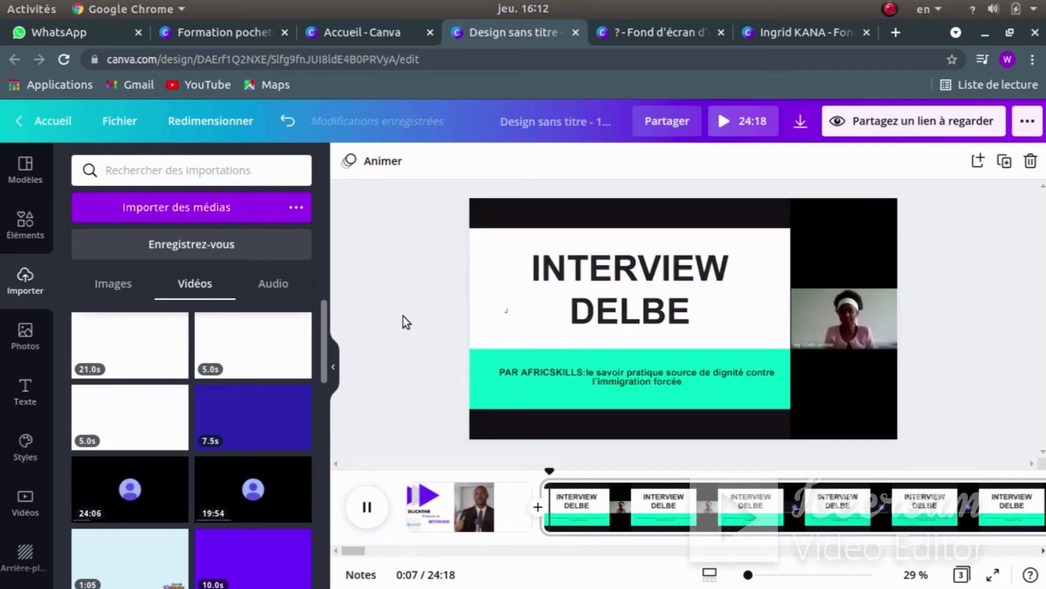
left_click(367, 506)
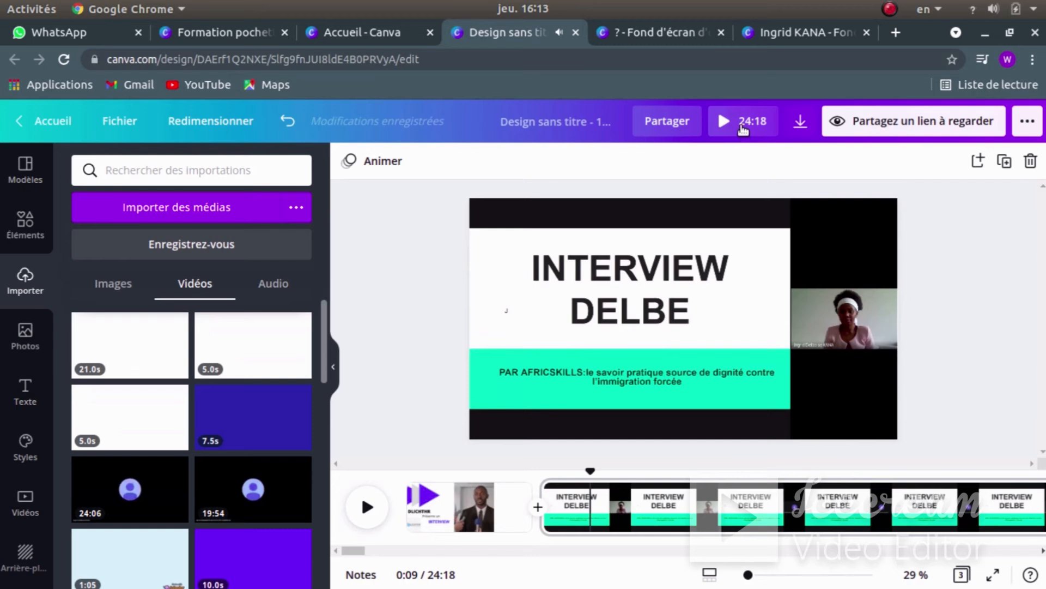
left_click(743, 123)
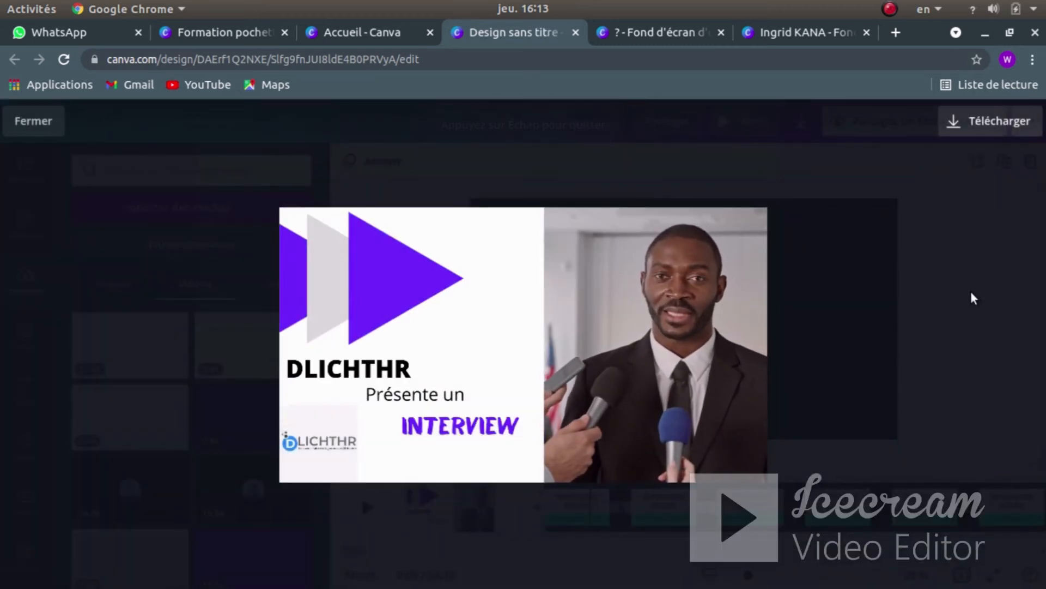
- Watch the 24:18 preview, then exit the player back to the interview page
mouse_move(659, 312)
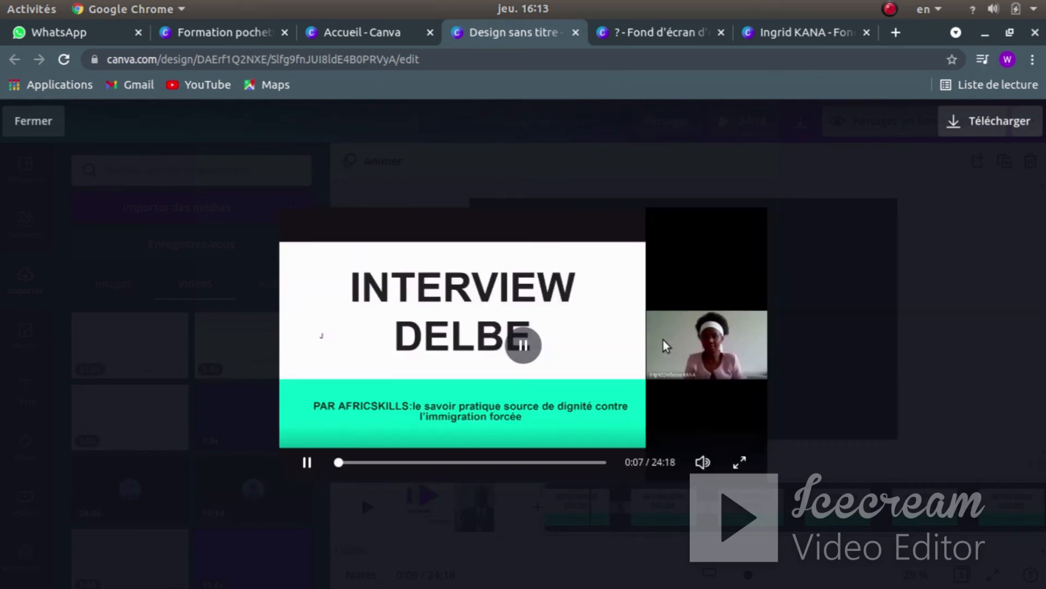
mouse_move(471, 321)
left_click(238, 248)
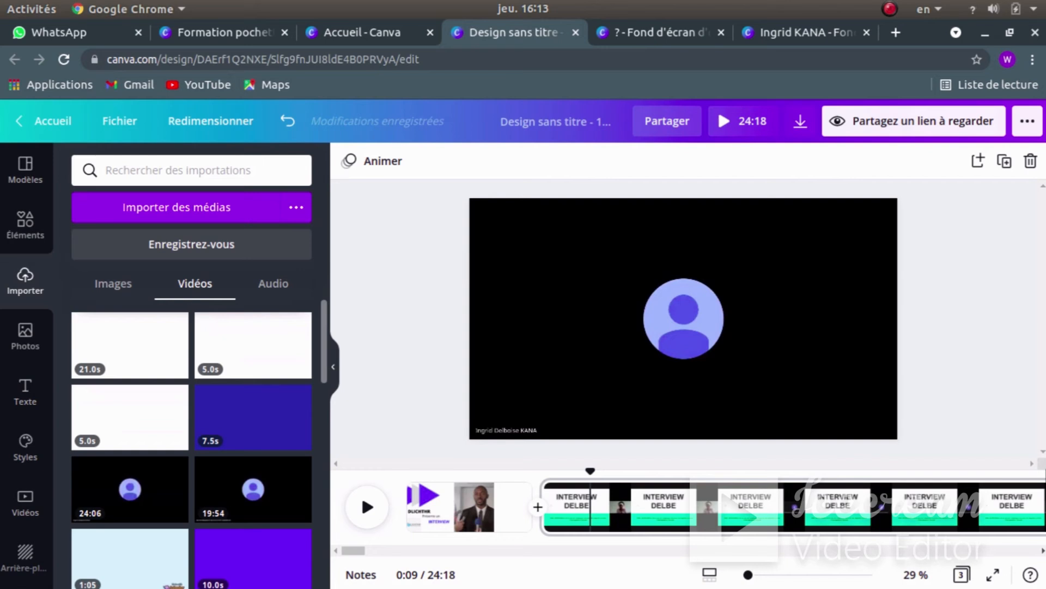
- Replace the untitled design name with 'INTERVIEW DELBE'
left_click(535, 120)
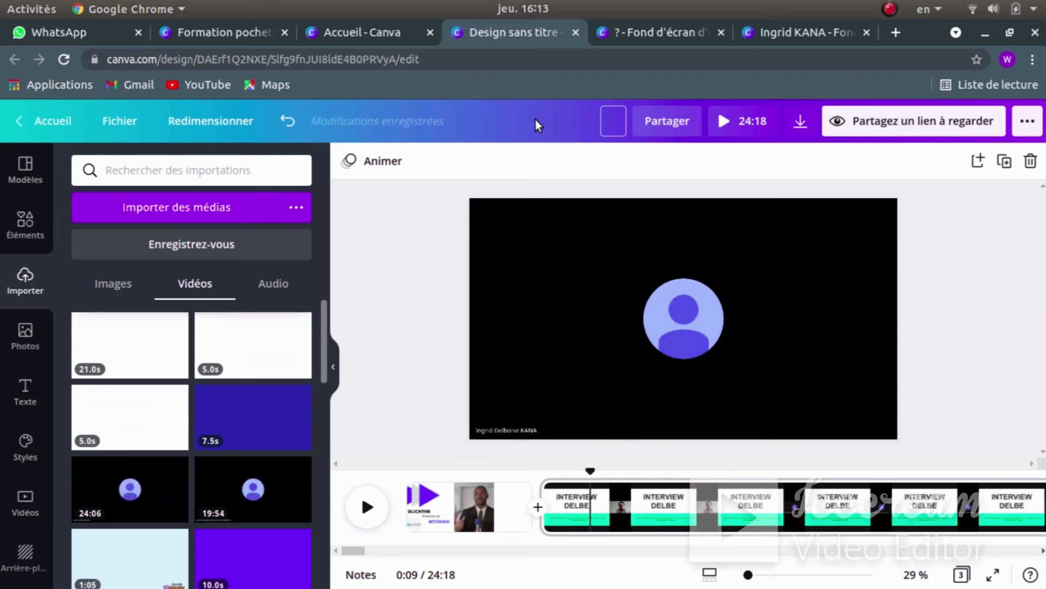
type("INTERVIE")
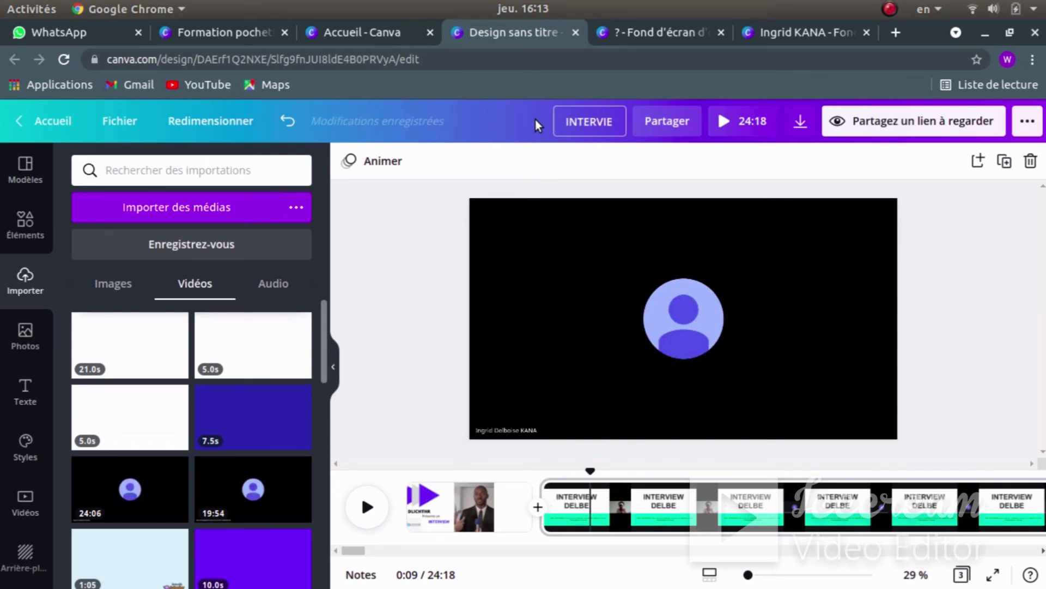
type("W DELBE")
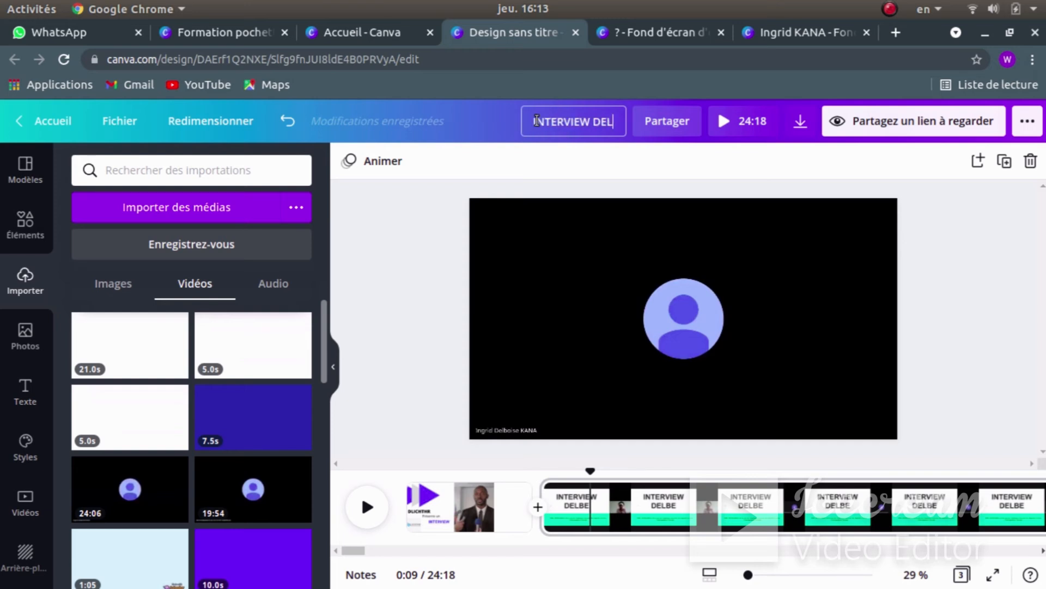
left_click(394, 253)
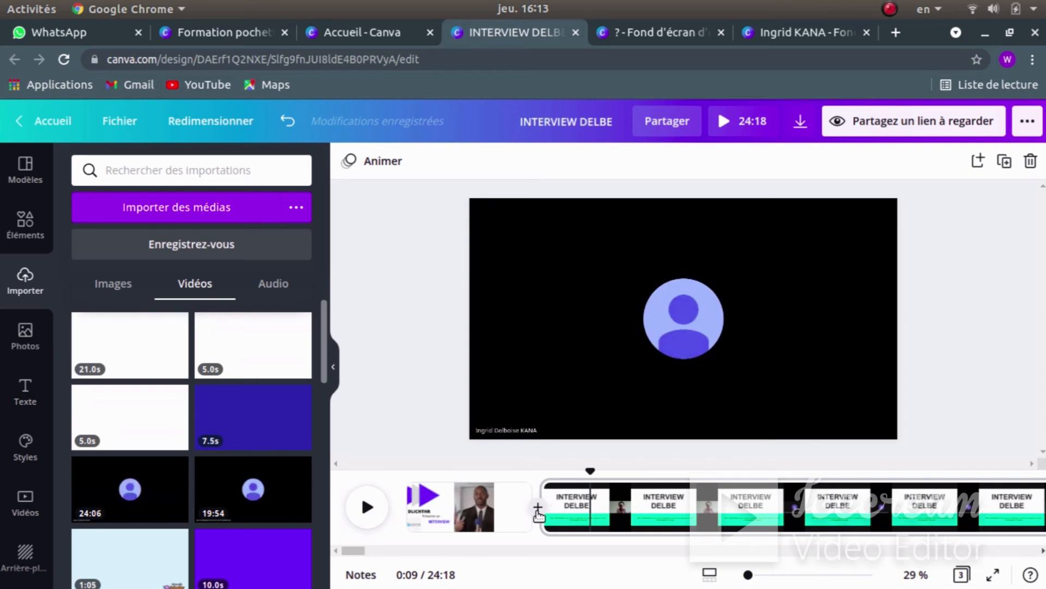
left_click(728, 121)
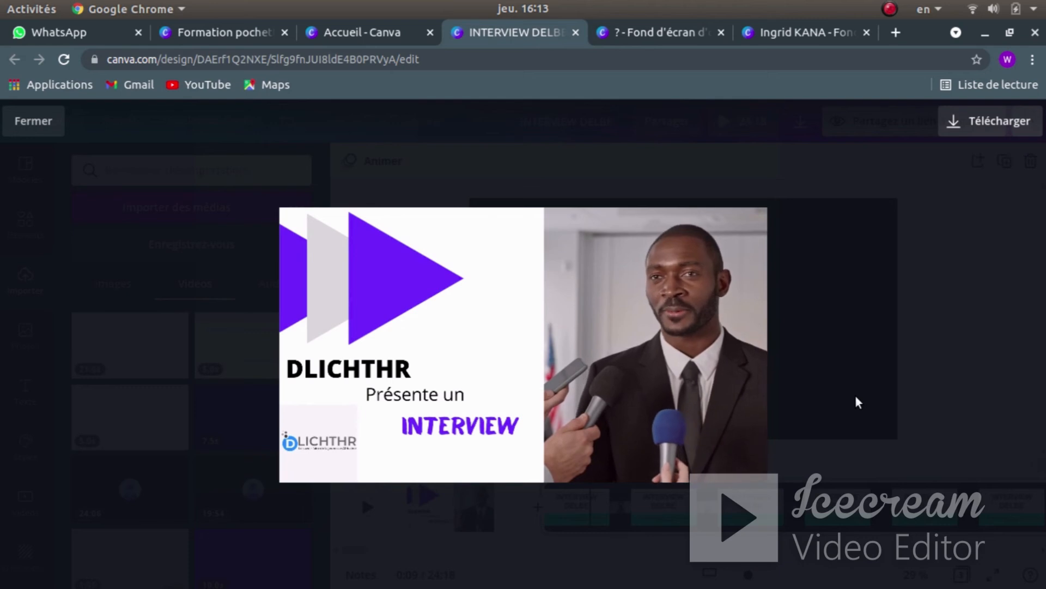
mouse_move(678, 327)
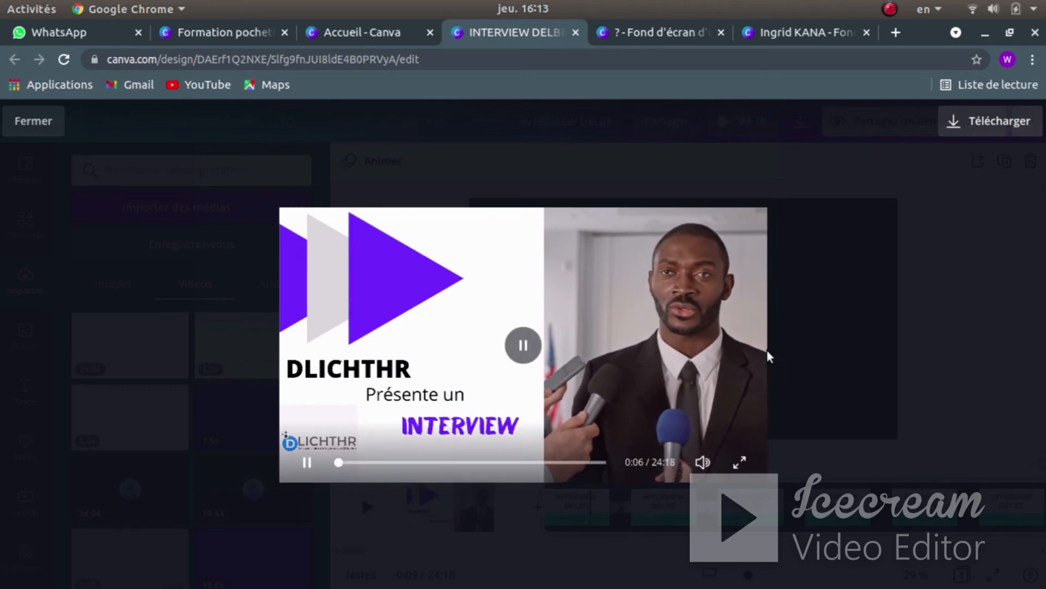
key("Escape")
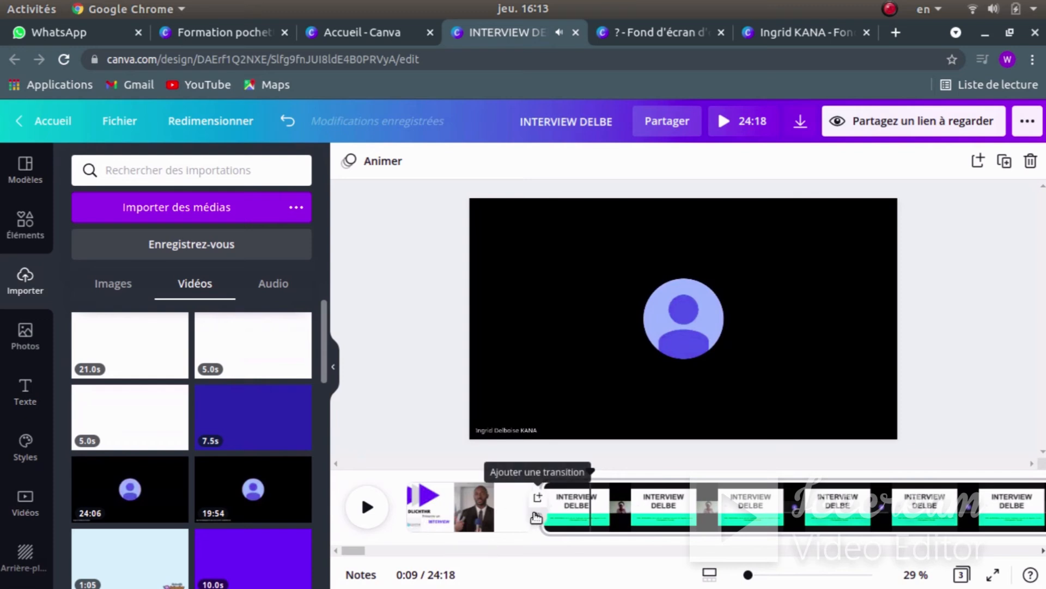
- After trying a slide, apply a 0.5 s Effet de fondu between pages 1 and 2 and present it
left_click(537, 518)
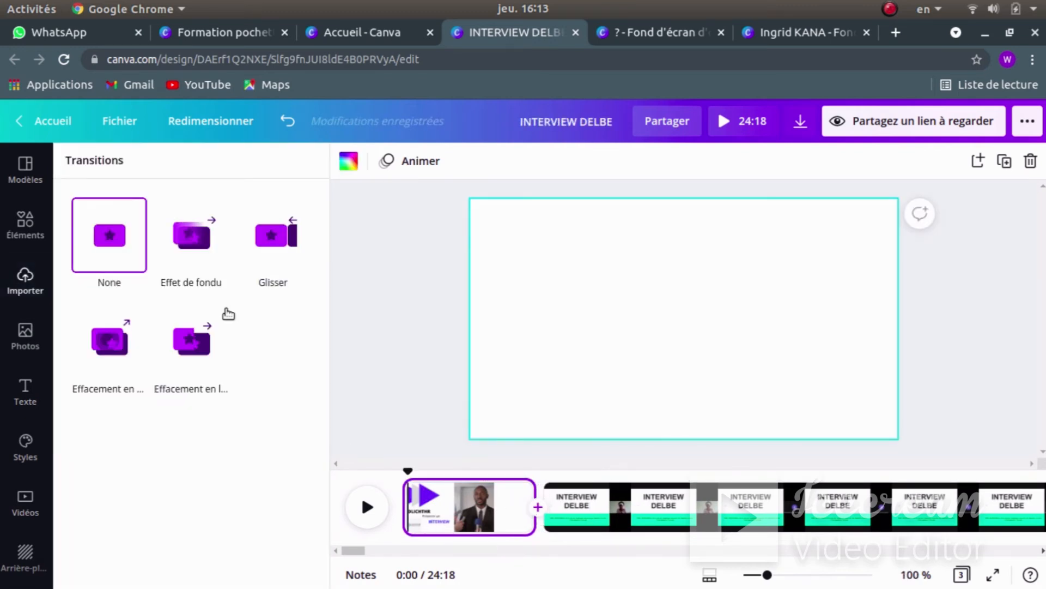
left_click(187, 250)
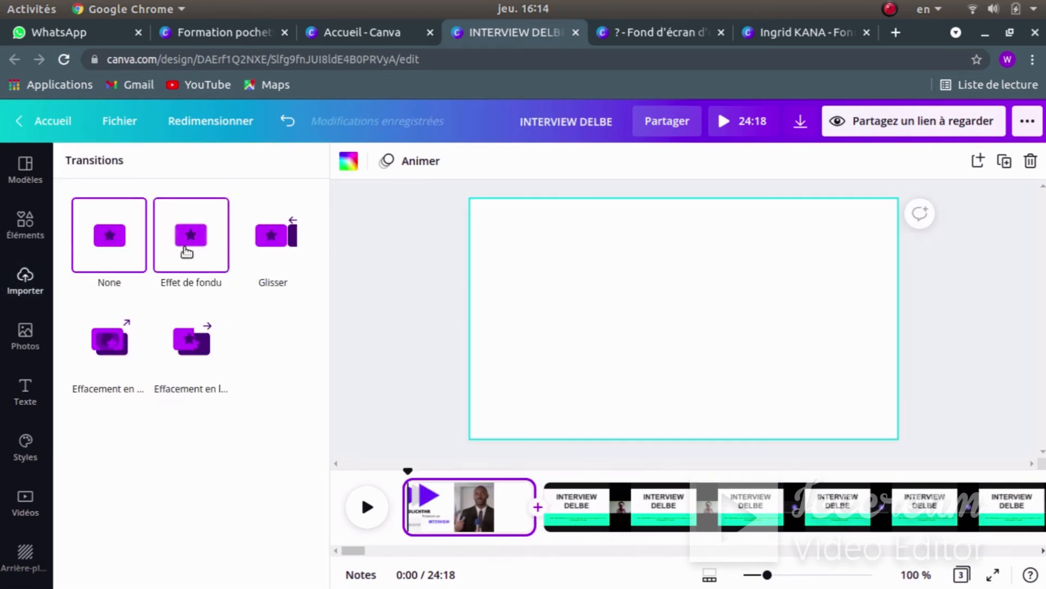
left_click(275, 237)
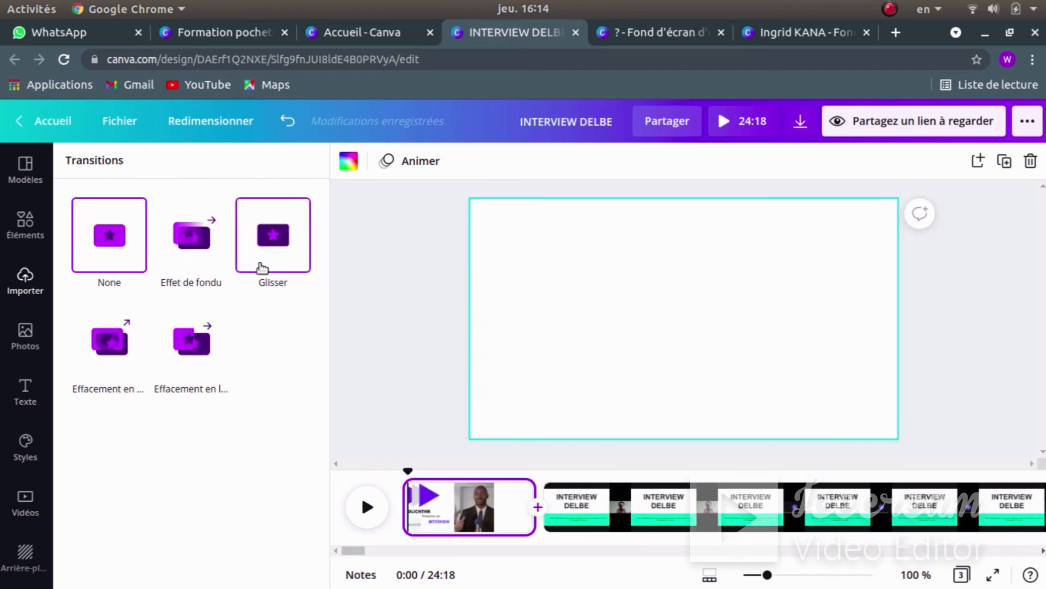
left_click(201, 235)
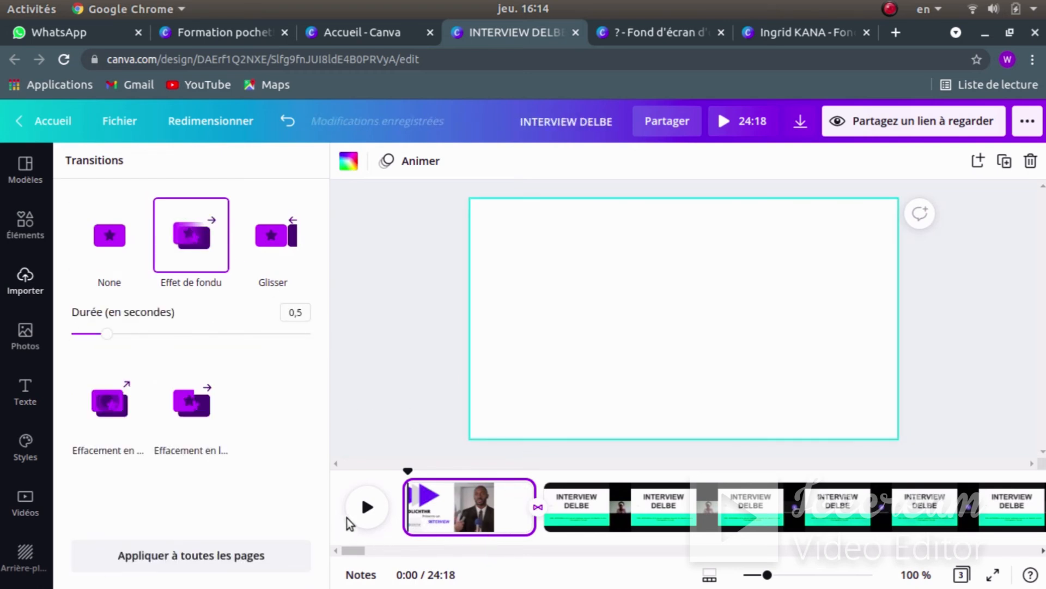
left_click(752, 121)
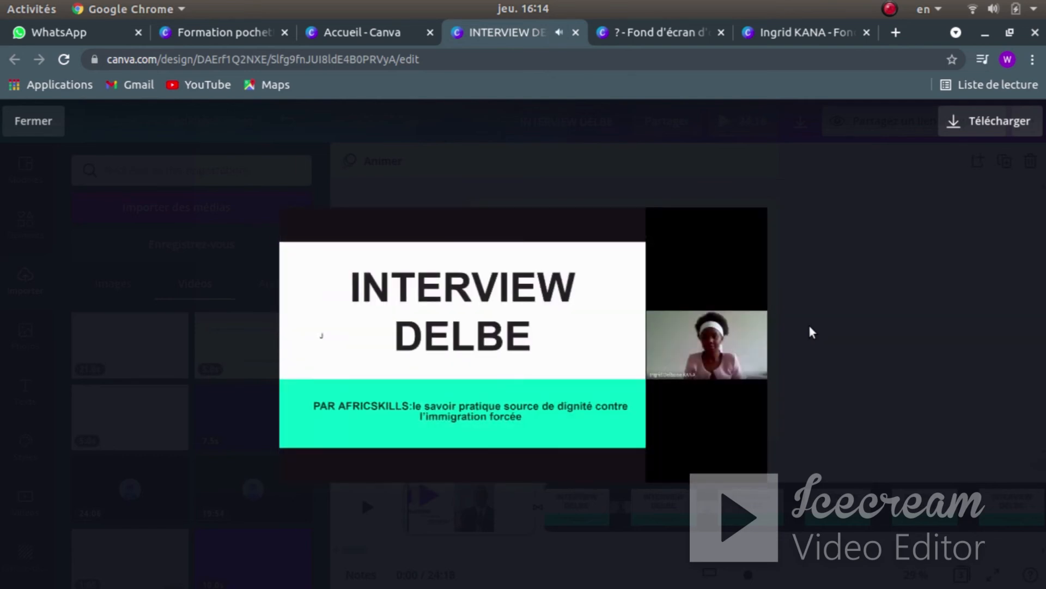
- Leave presentation mode and select the page 2 interview clip in the timeline
key("Escape")
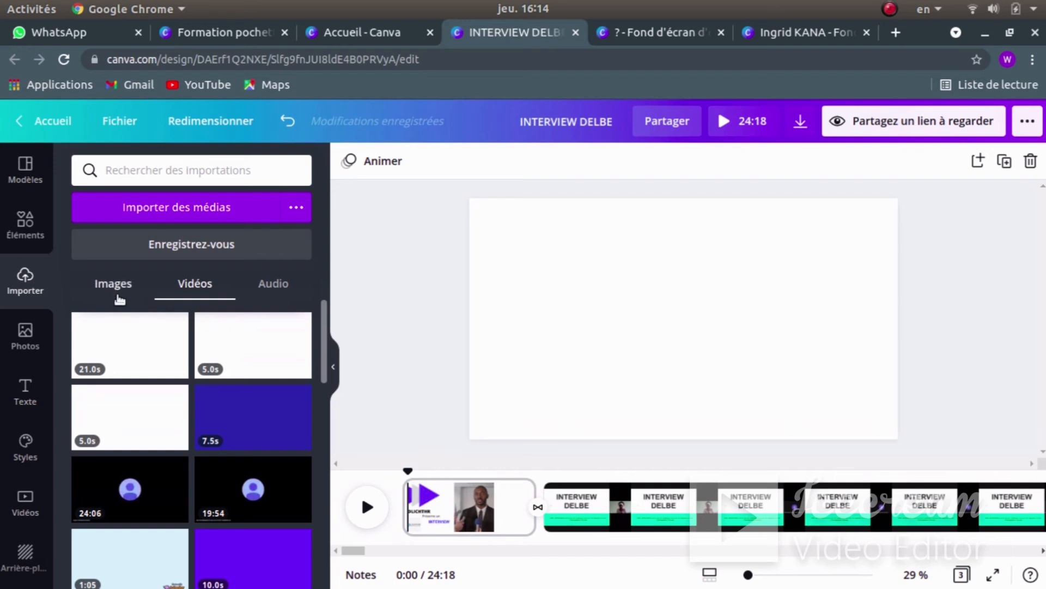
mouse_move(256, 321)
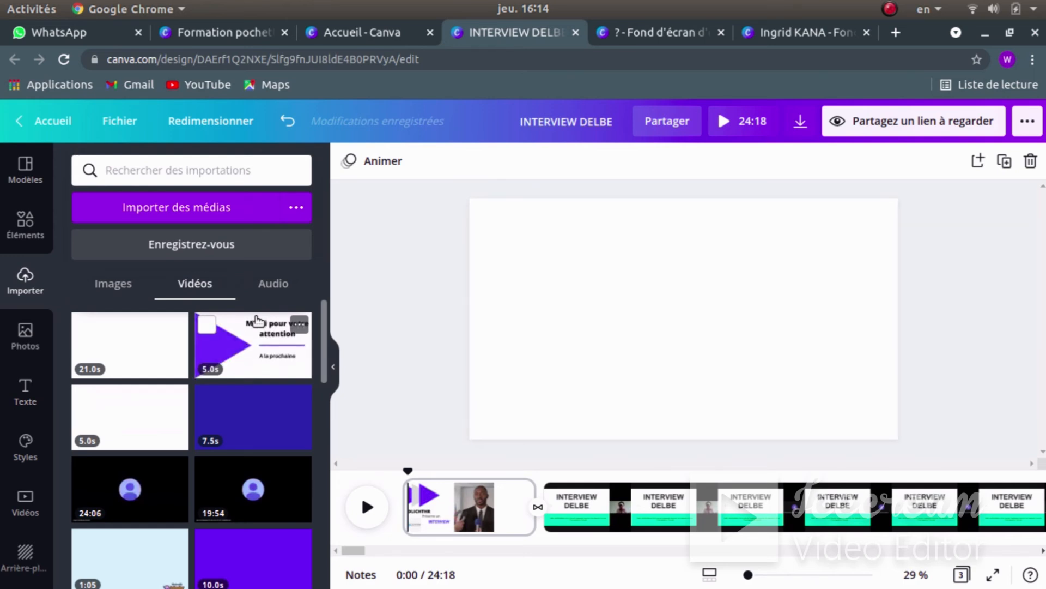
left_click(668, 510)
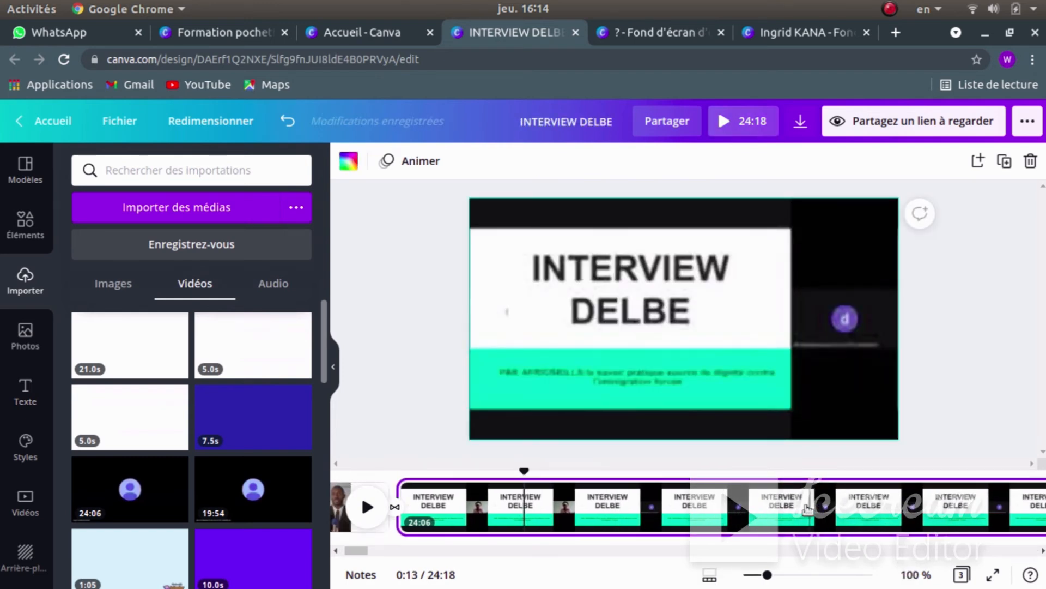
- Scrub the interview clip to 1:26, where the 'pouvez vous nous parler de vous?' card shows
left_click_drag(360, 549, 418, 548)
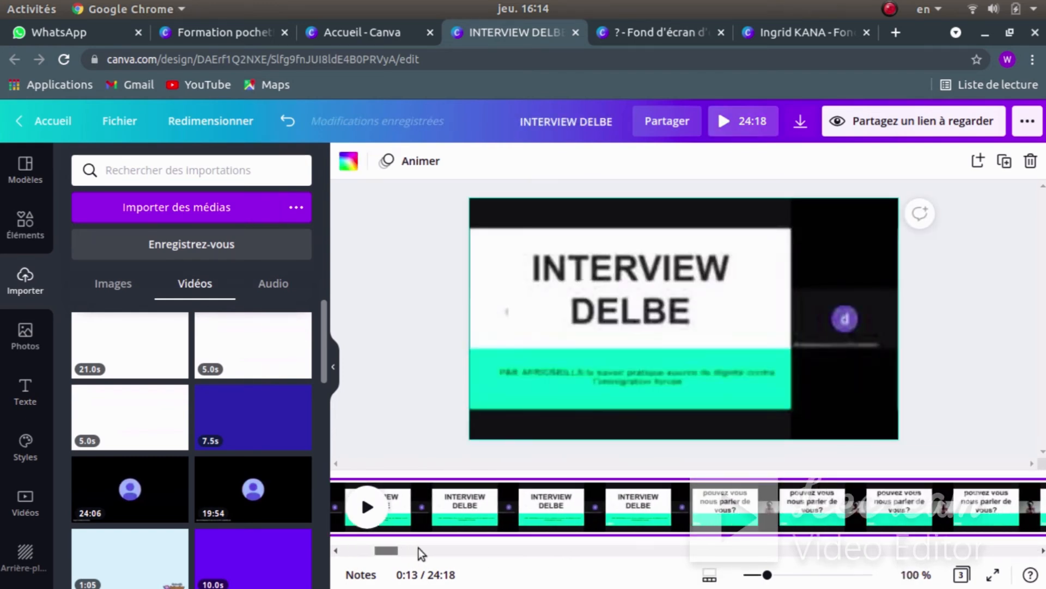
left_click(600, 504)
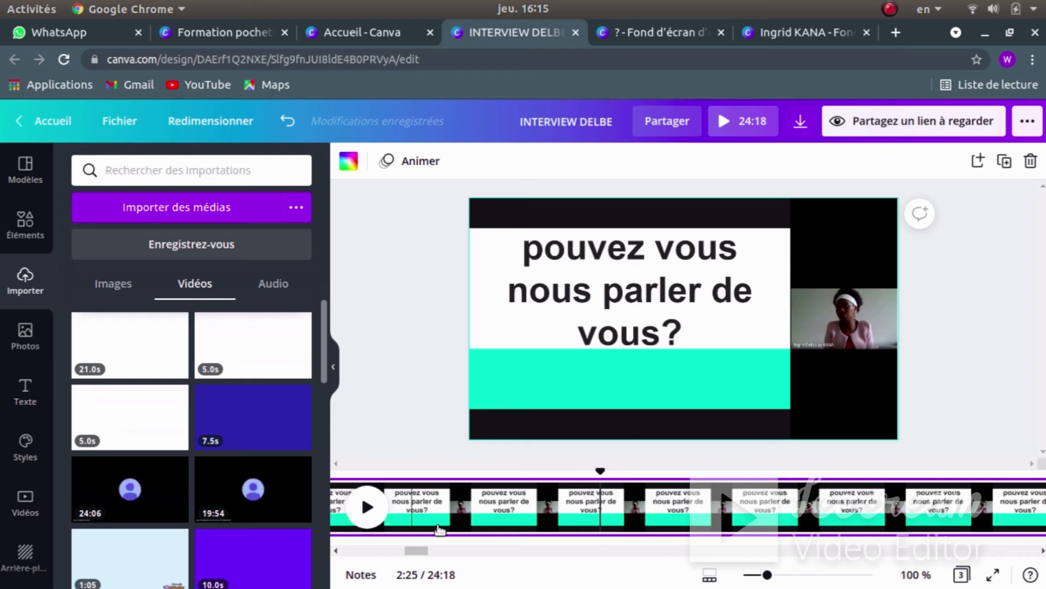
left_click_drag(600, 474, 354, 478)
left_click_drag(408, 550, 349, 538)
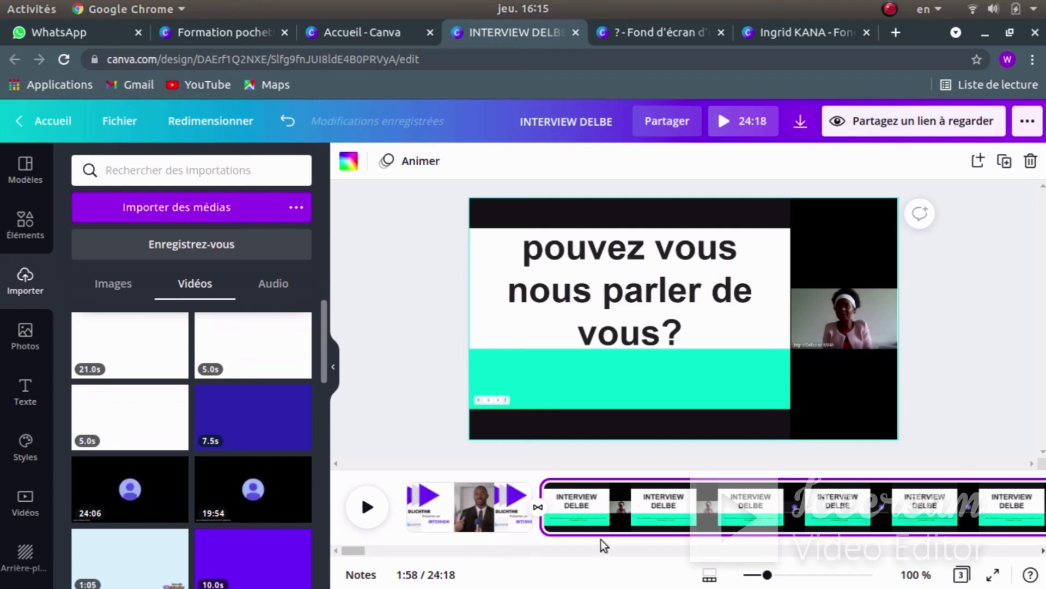
left_click(643, 474)
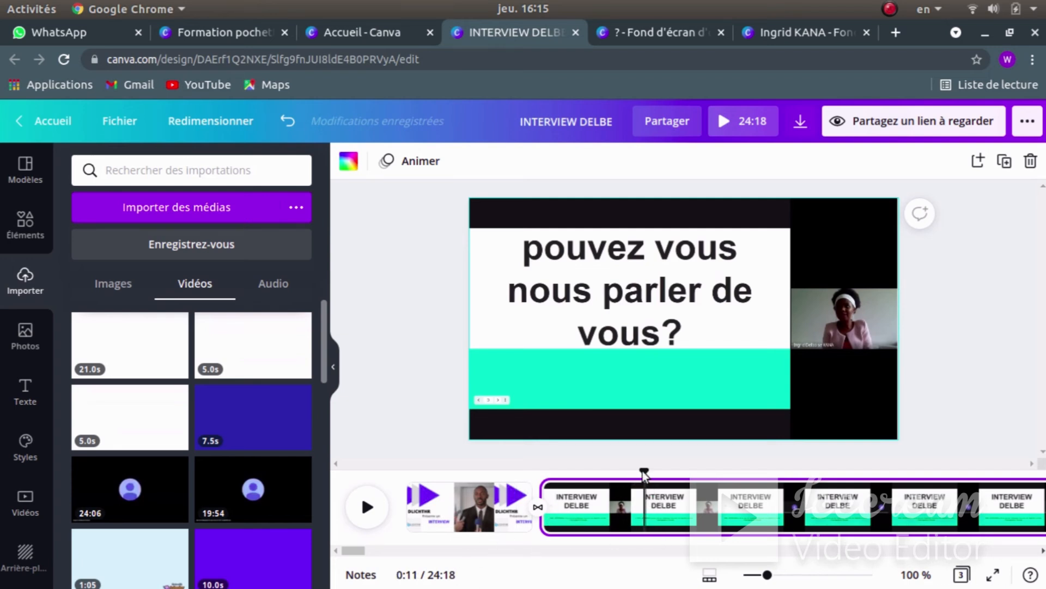
left_click_drag(643, 473, 937, 473)
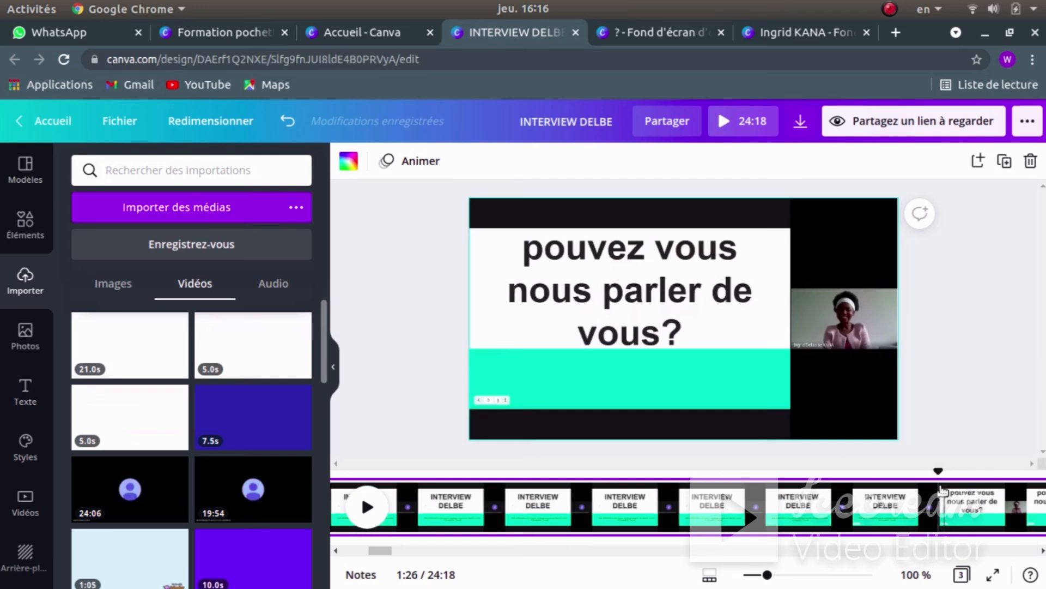
- Split the interview clip at the question frame and insert a blank 5-second page after it
right_click(938, 472)
left_click(942, 486)
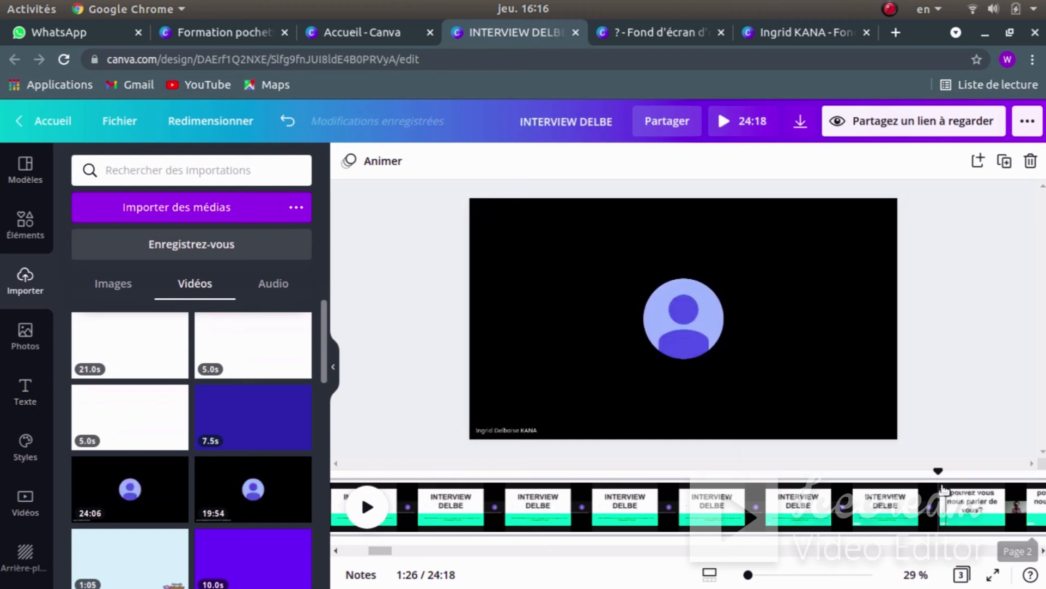
right_click(944, 502)
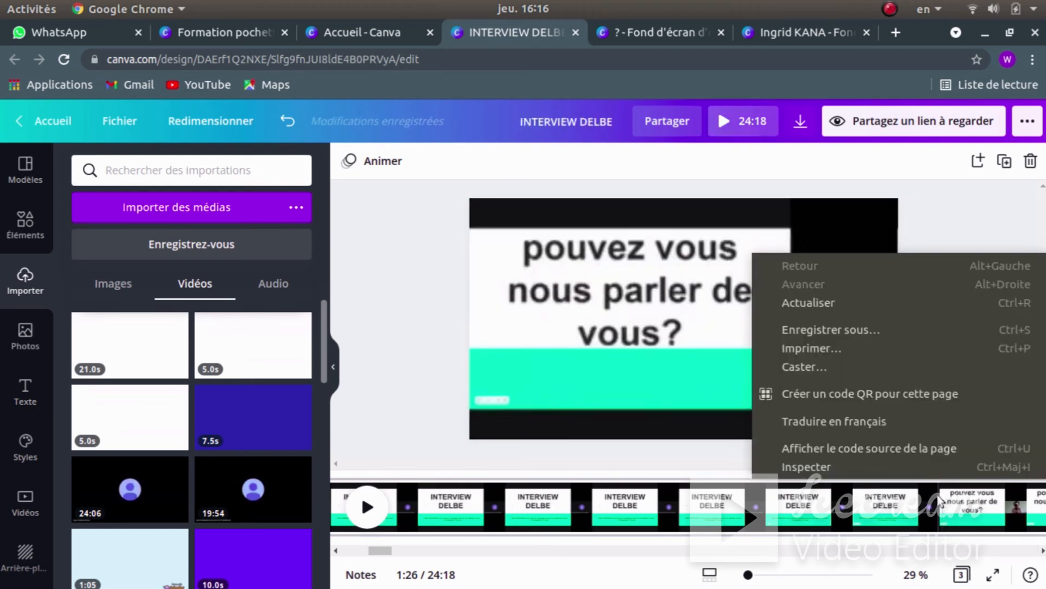
left_click(941, 497)
right_click(941, 493)
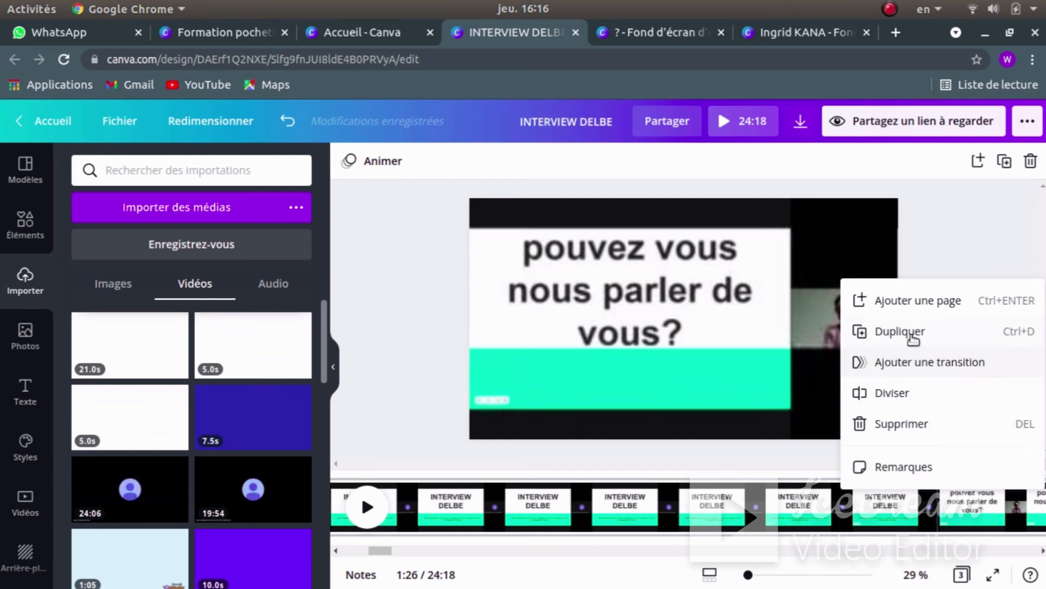
left_click(897, 395)
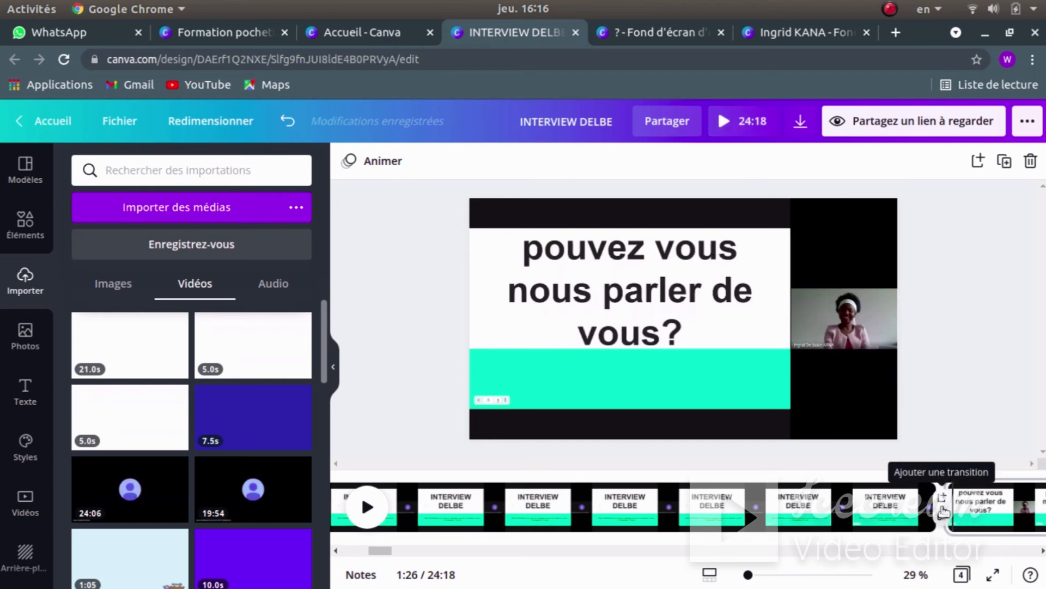
left_click(944, 507)
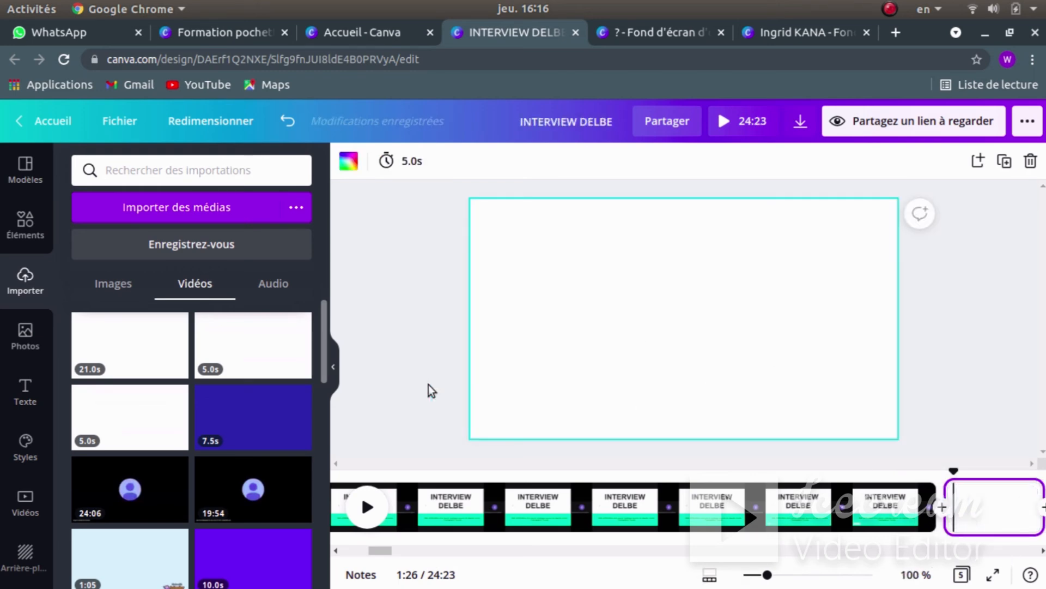
- Upload the Sans titre.png image from the computer
left_click(136, 214)
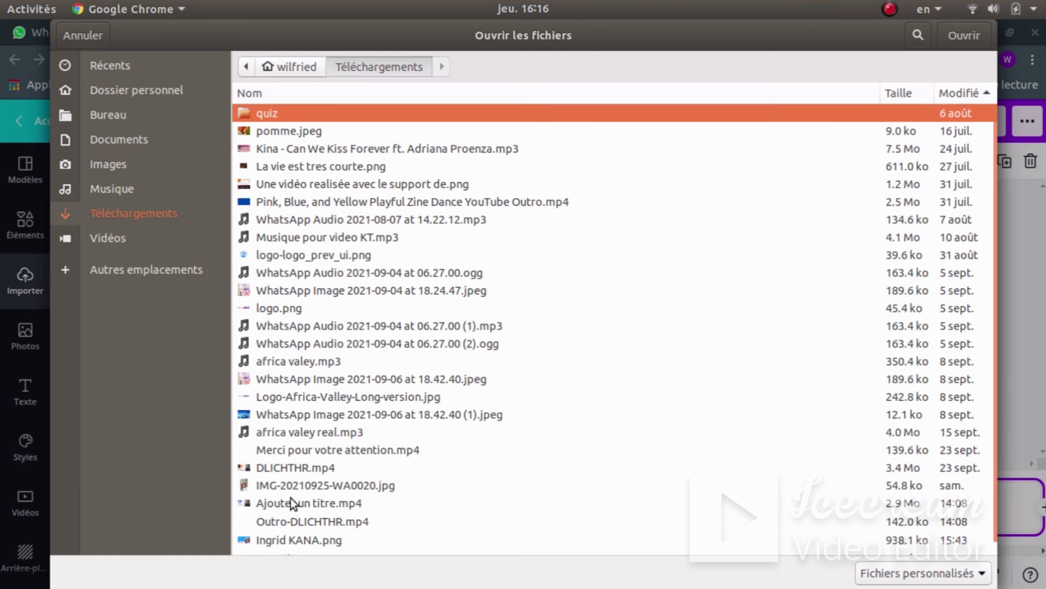
scroll(820, 446, "down", 1)
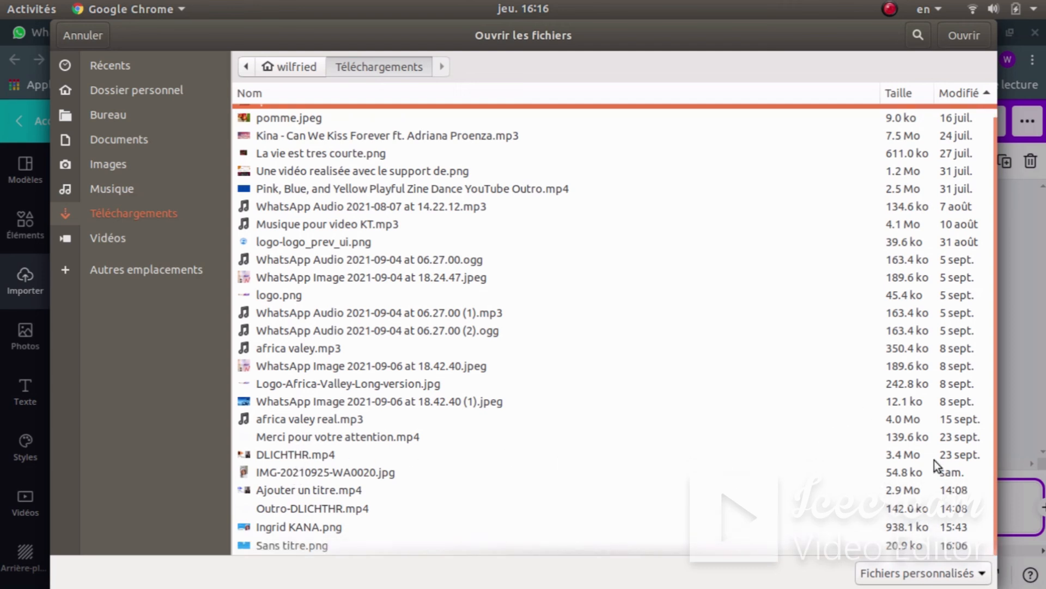
left_click(292, 546)
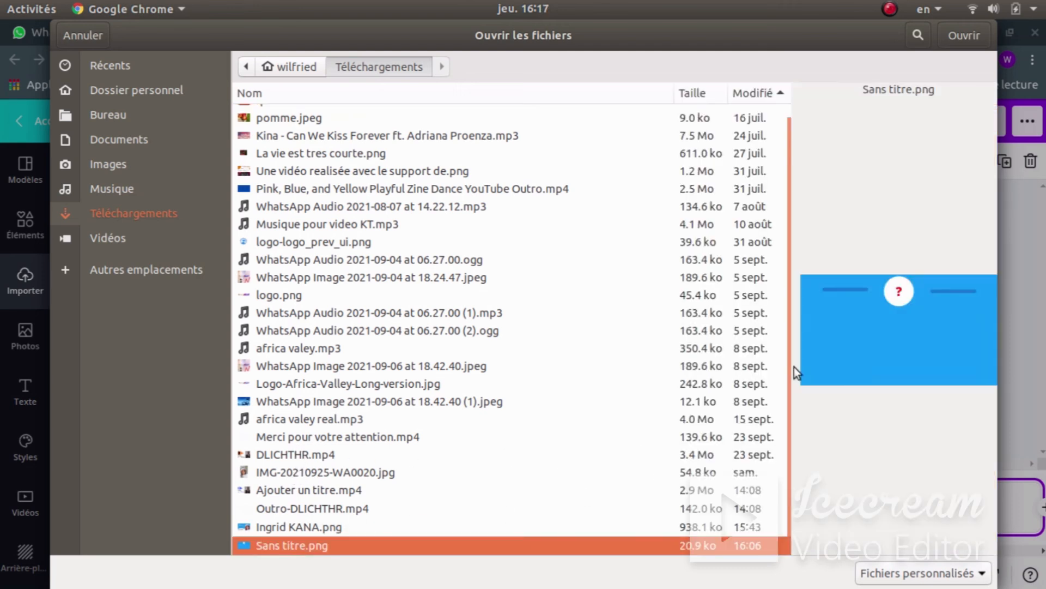
left_click(965, 35)
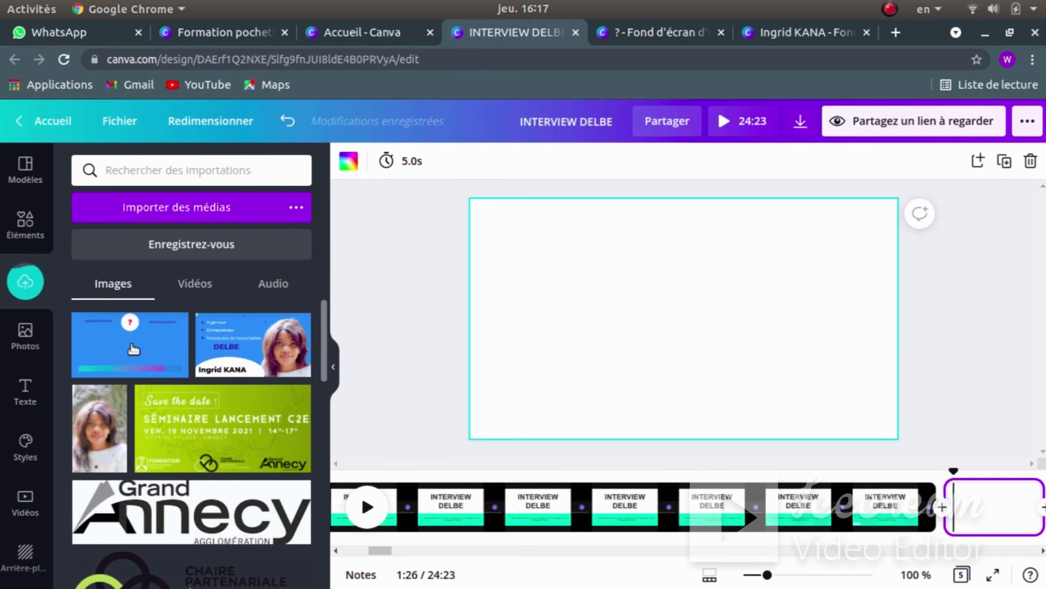
- Place the blue question image on the new page as its background, then open the Text panel
left_click(133, 349)
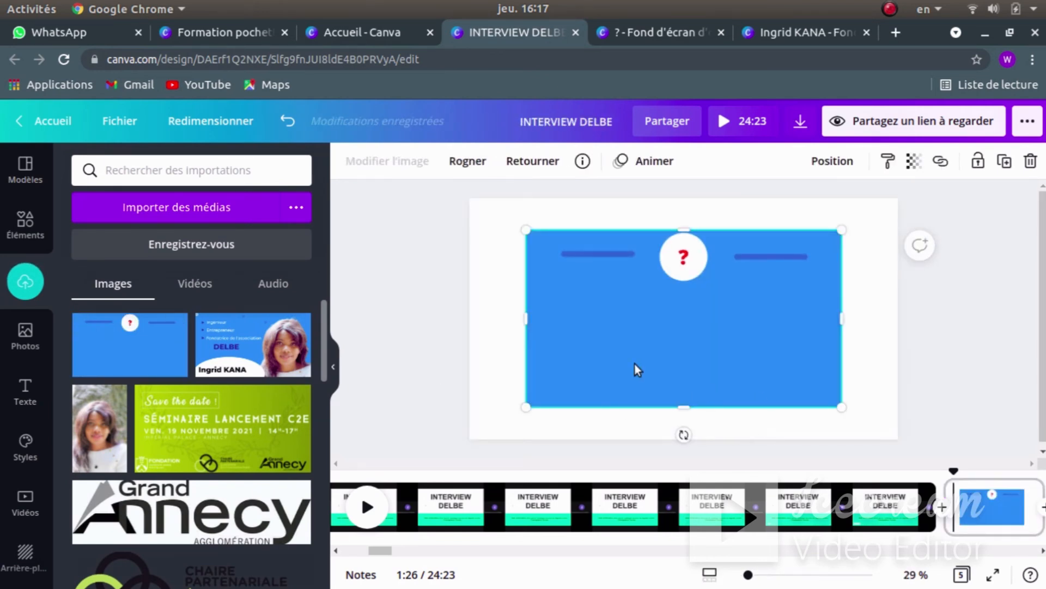
right_click(672, 327)
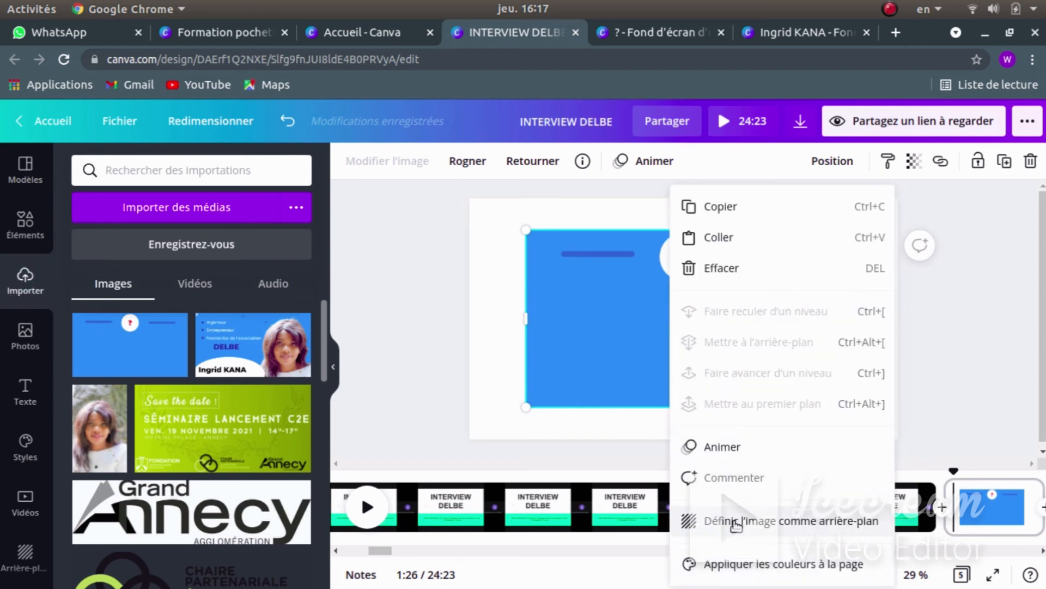
left_click(735, 523)
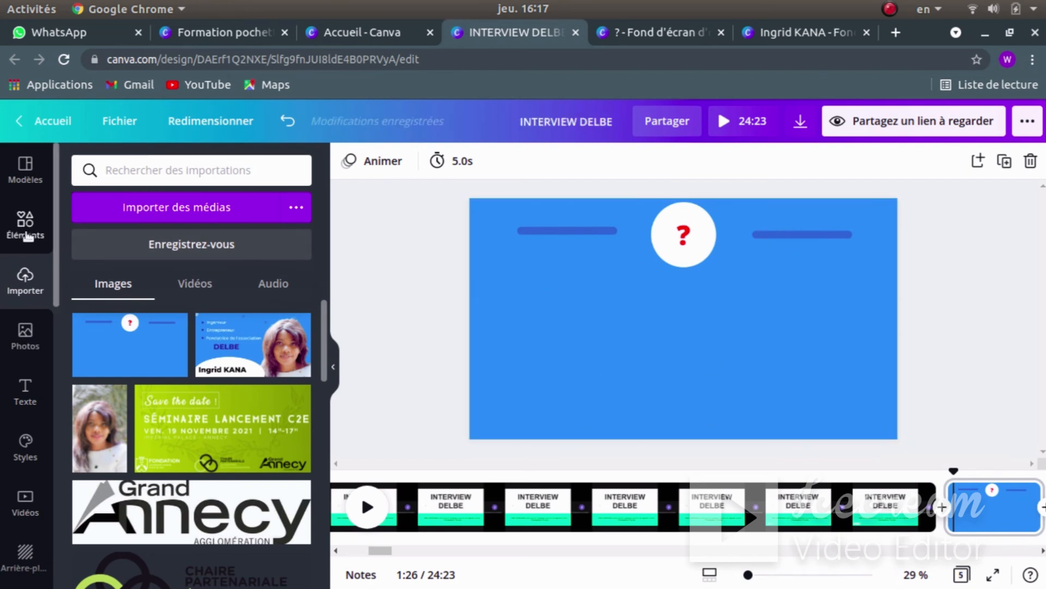
left_click(25, 392)
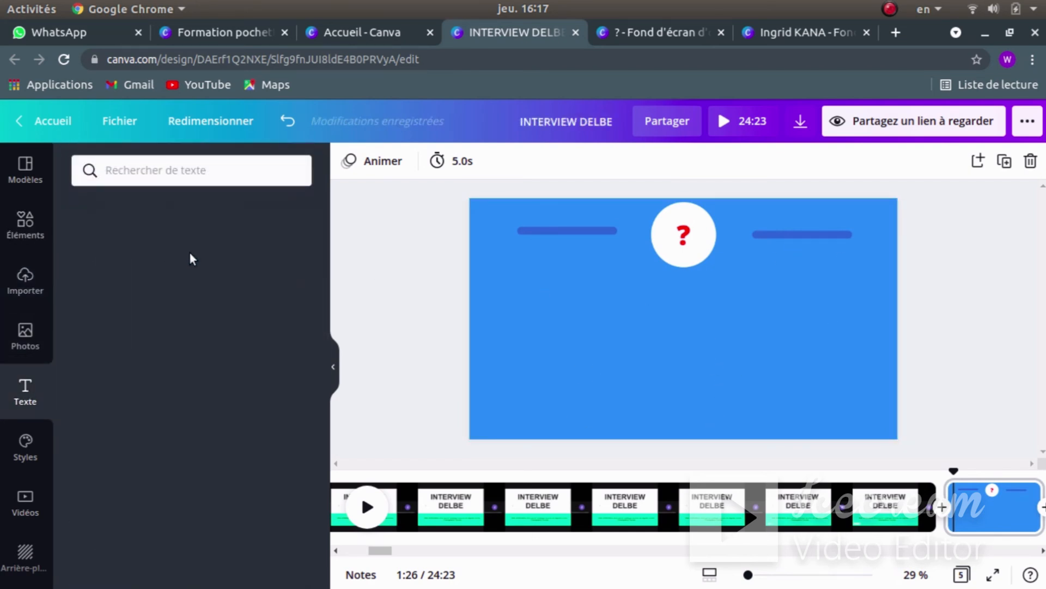
- Add a heading reading 'POUVEZ VOUS NOUS PARLER DE VOUS ?' to the blue page
left_click(174, 243)
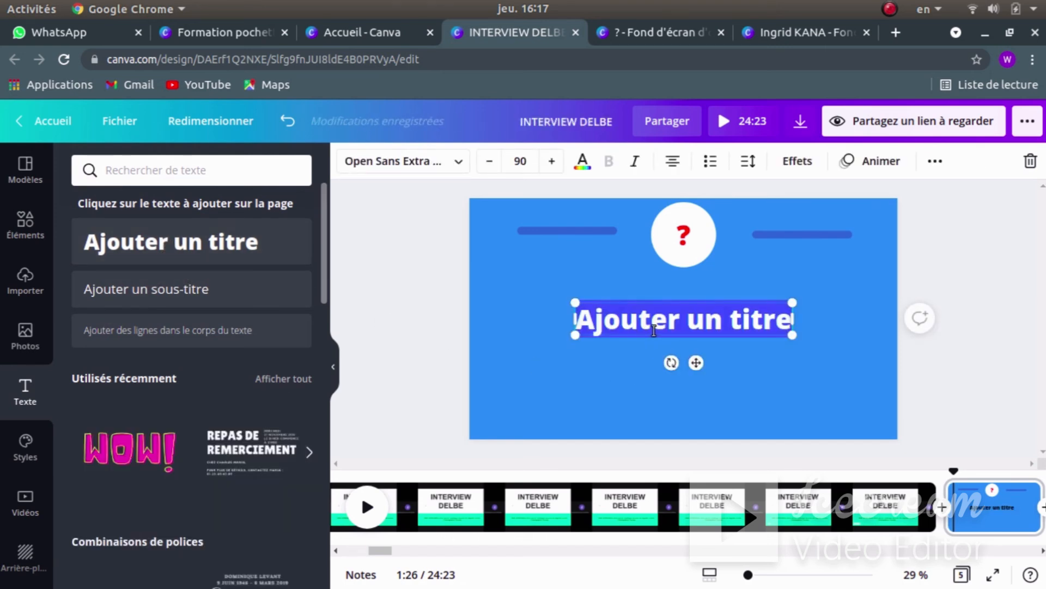
type("P")
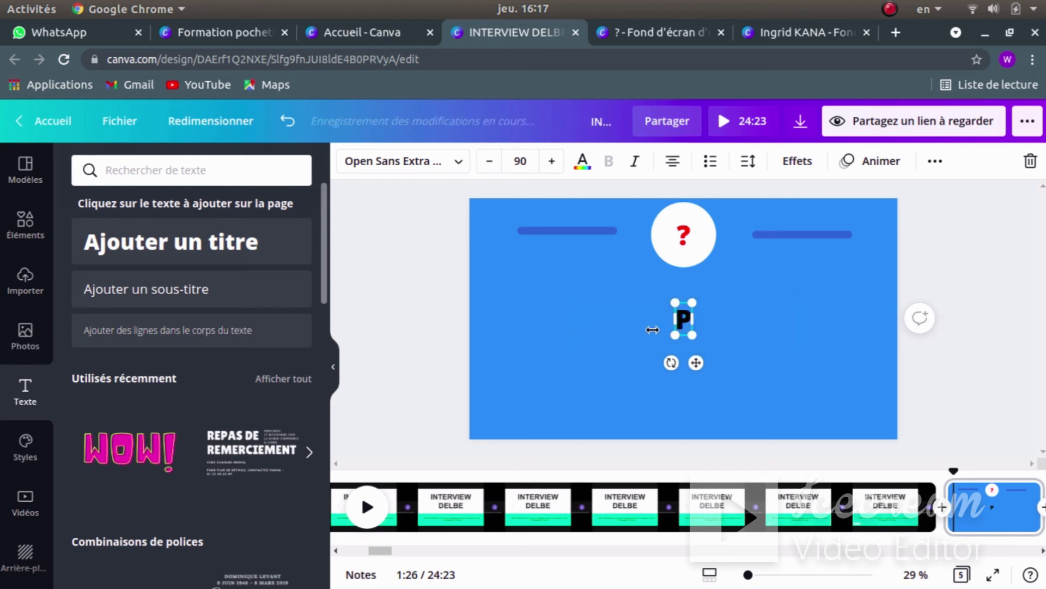
type("OU")
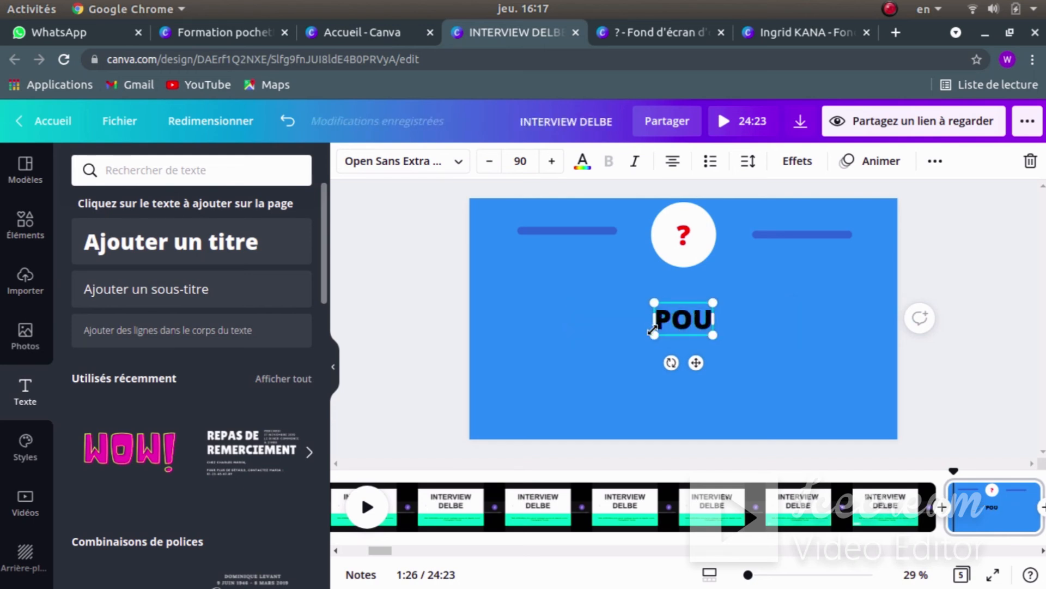
type("VEW")
key("BackSpace")
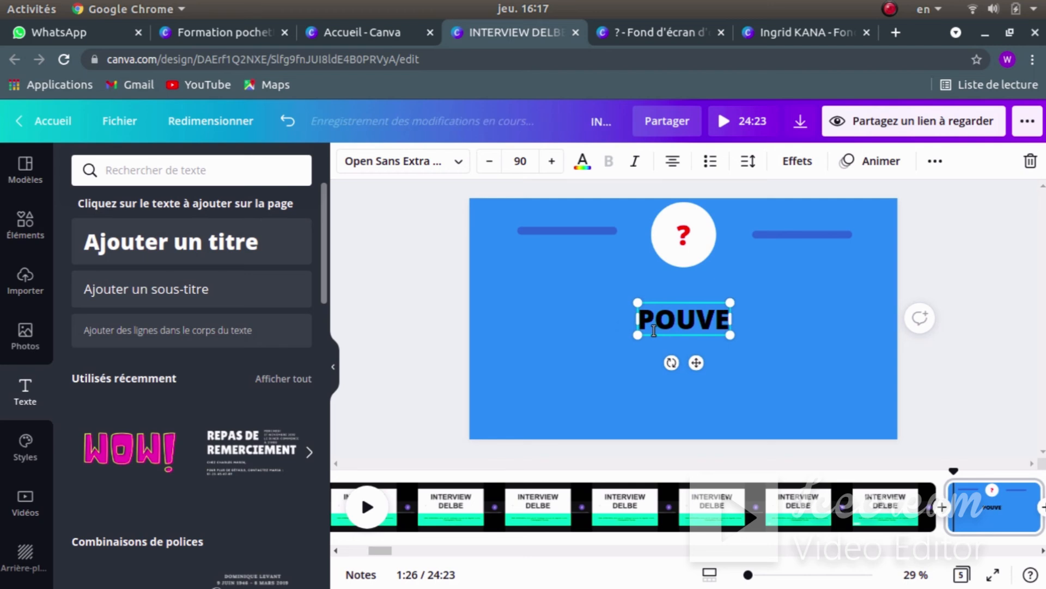
type("A")
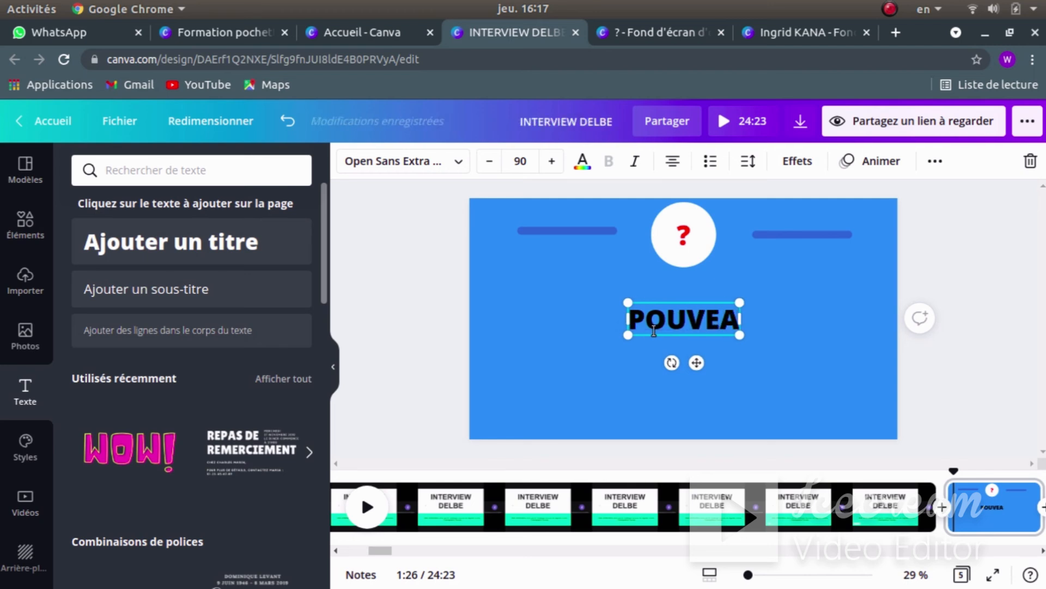
key("BackSpace")
type("Z VOU")
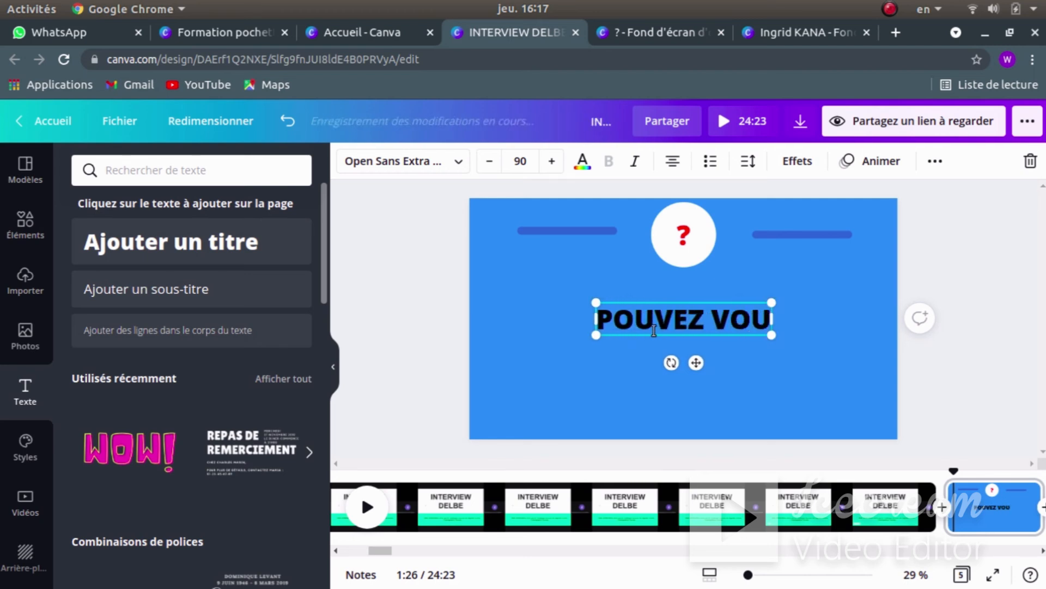
type("S NOUS")
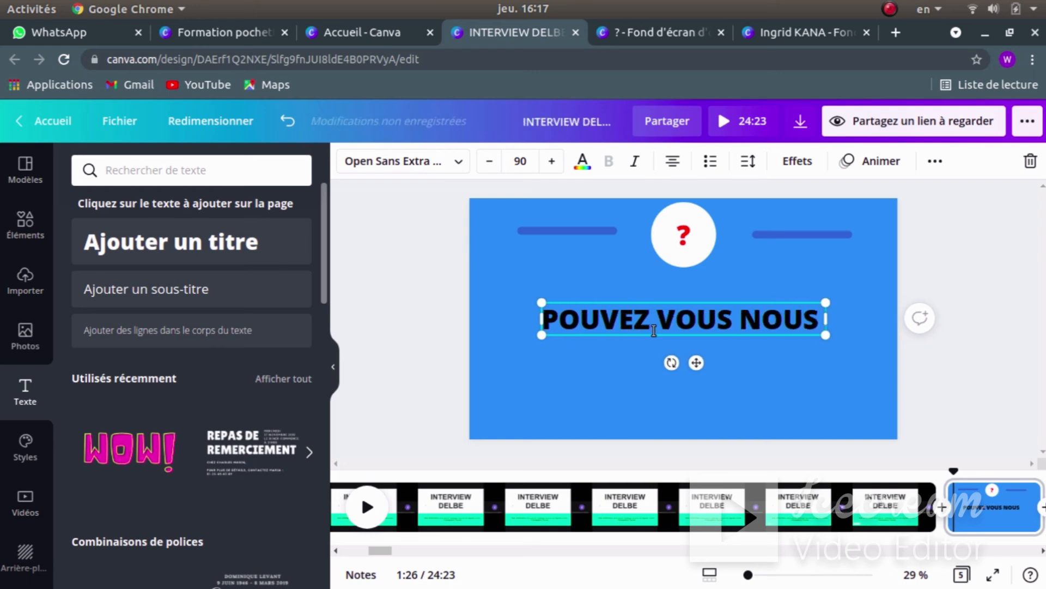
type(" PARL")
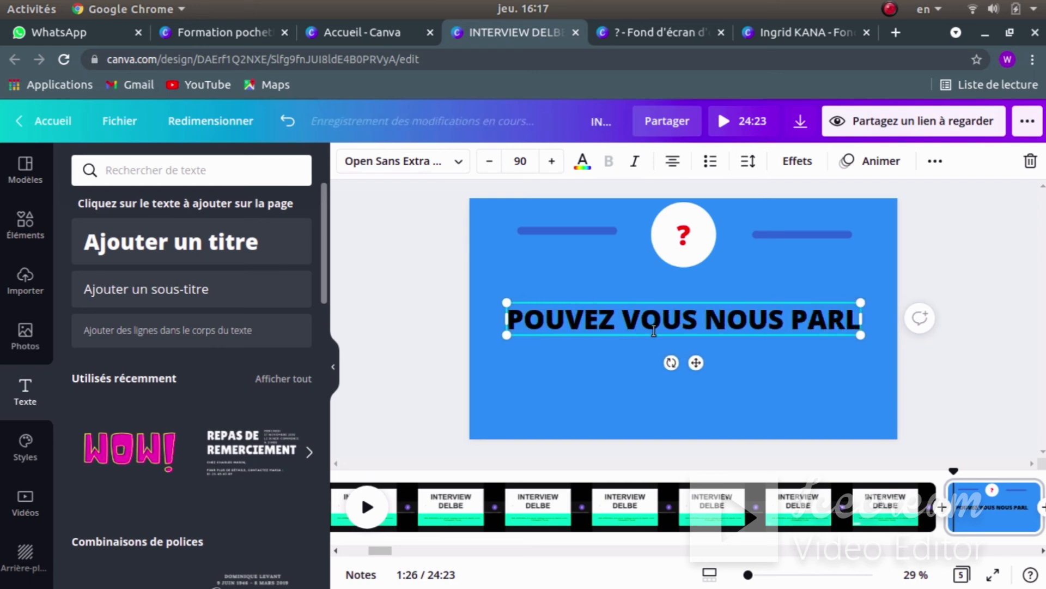
type("ER DE")
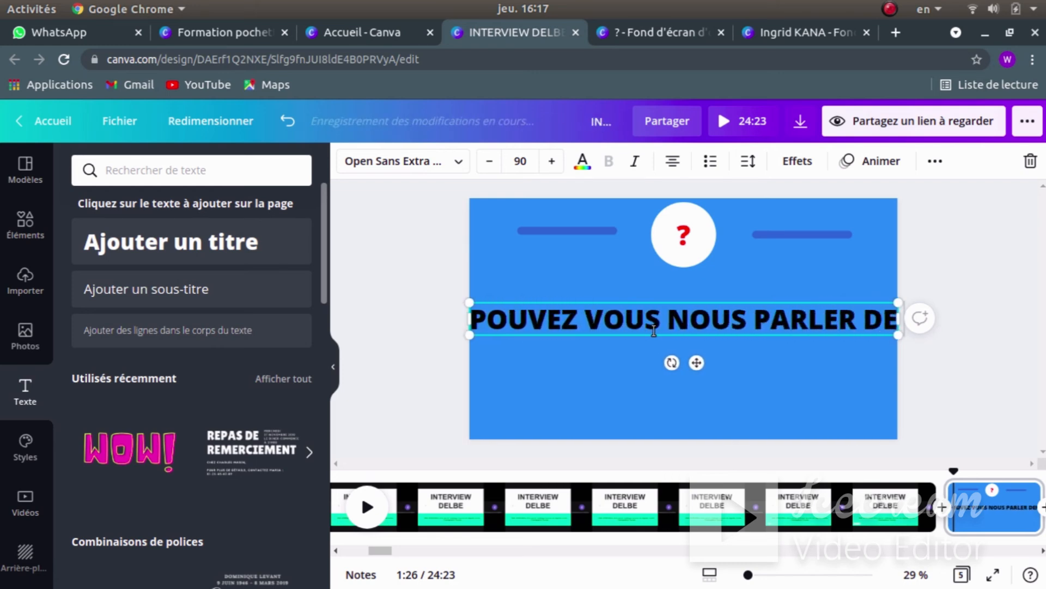
type(" VOUS ?")
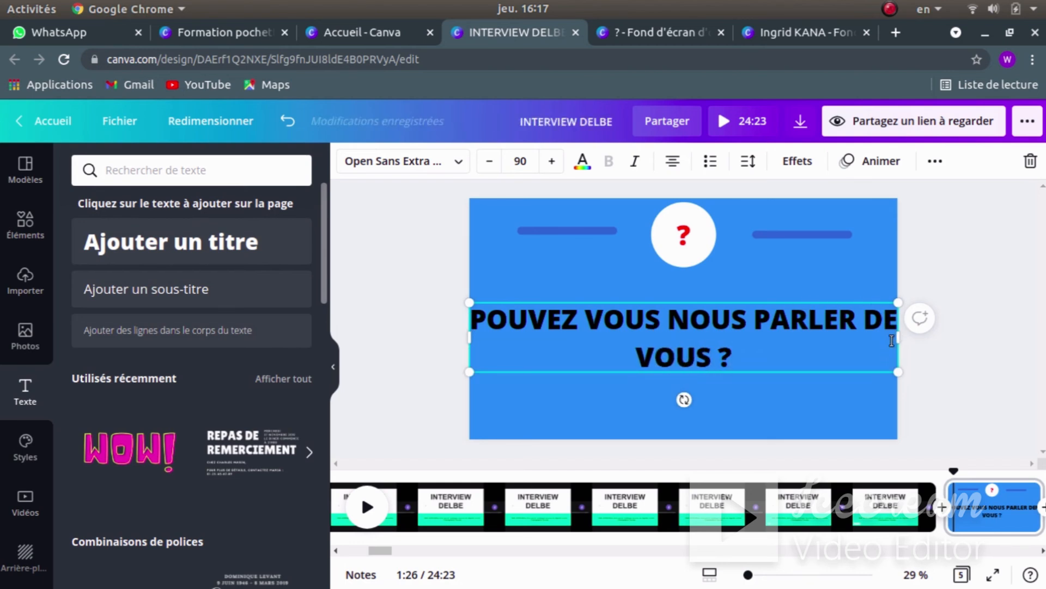
- Narrow the heading's text box so it wraps, and centre it horizontally on the page
left_click_drag(897, 339, 769, 345)
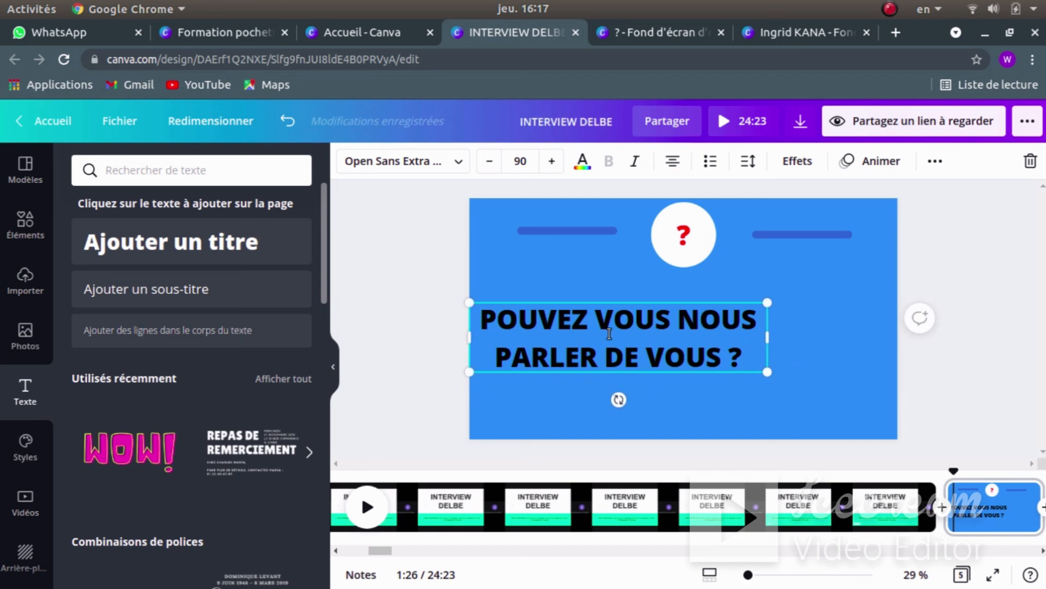
left_click(621, 401)
left_click_drag(656, 335, 709, 341)
left_click(411, 279)
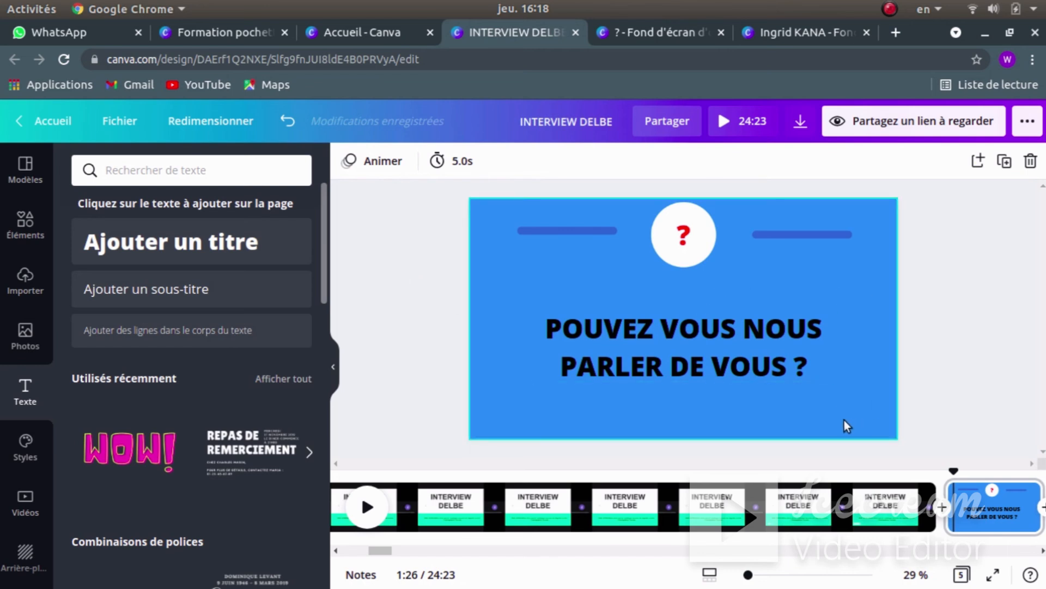
- Break the heading so 'VOUS ?' sits on a third line, nudging the text slightly upward
left_click(794, 371)
left_click(792, 366)
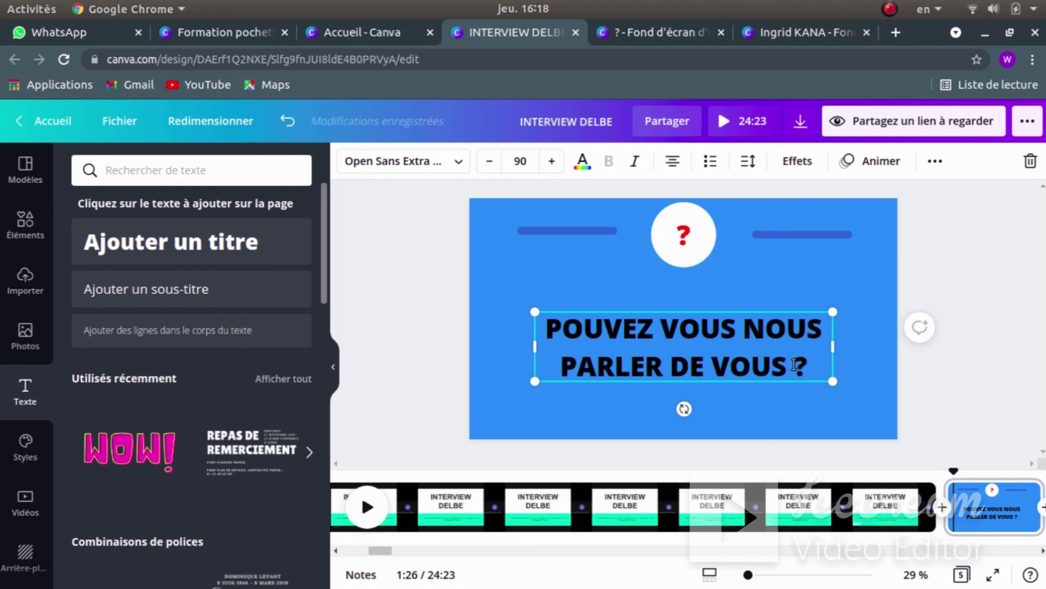
key("Return")
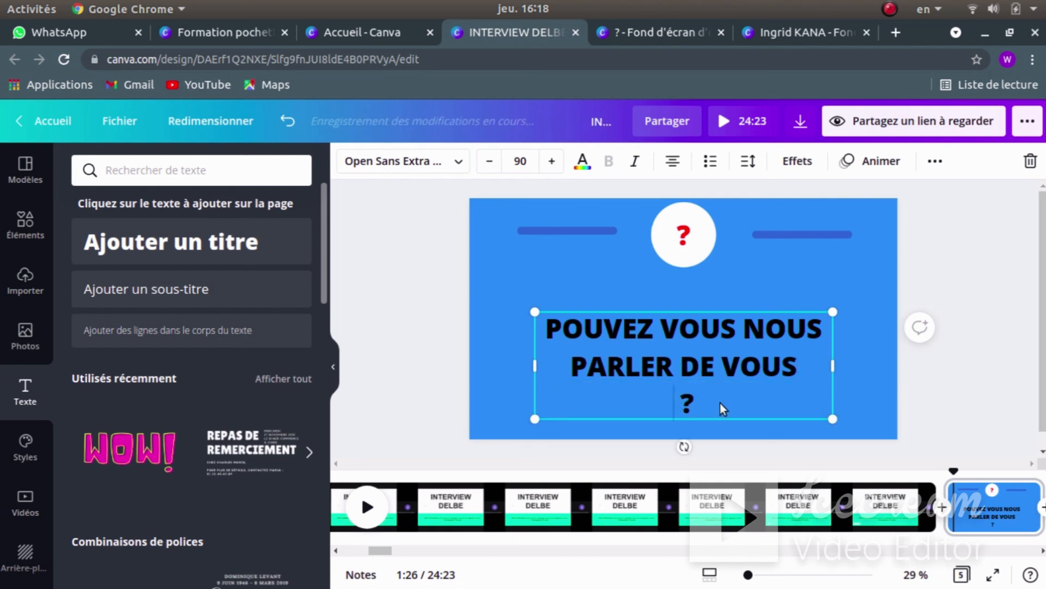
key("BackSpace")
left_click(706, 366)
key("Return")
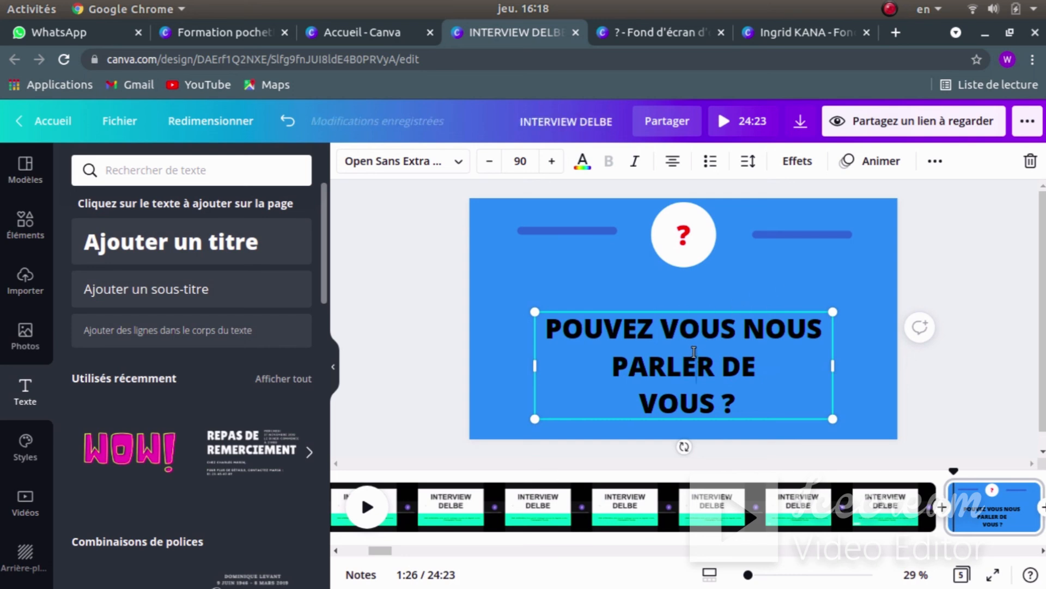
left_click_drag(694, 352, 691, 351)
left_click(555, 290)
left_click(491, 278)
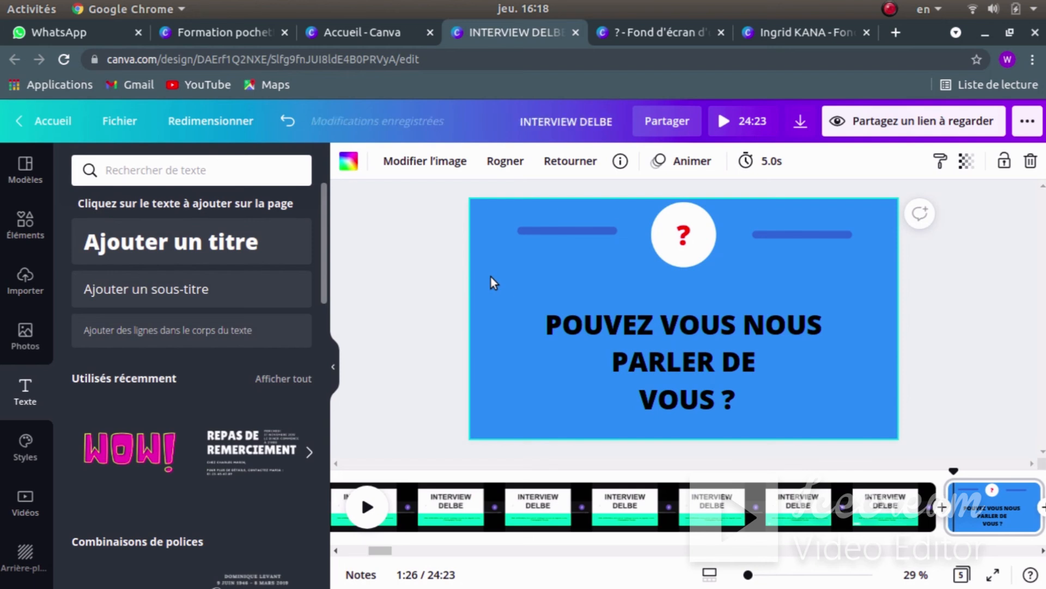
left_click(731, 332)
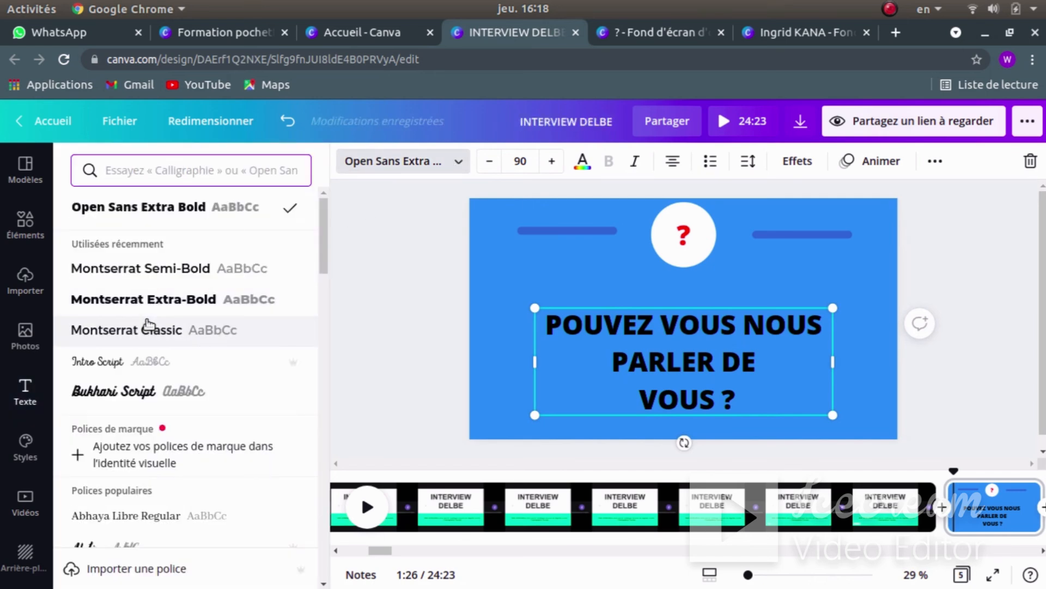
- Set the question heading to Montserrat Classic, white, and bold
left_click(148, 327)
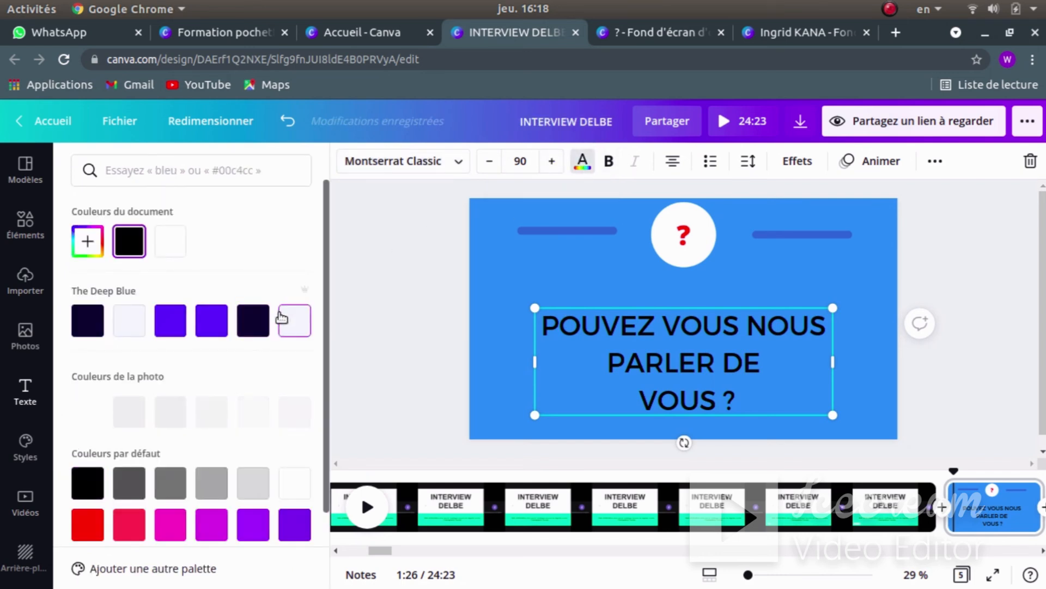
left_click(294, 321)
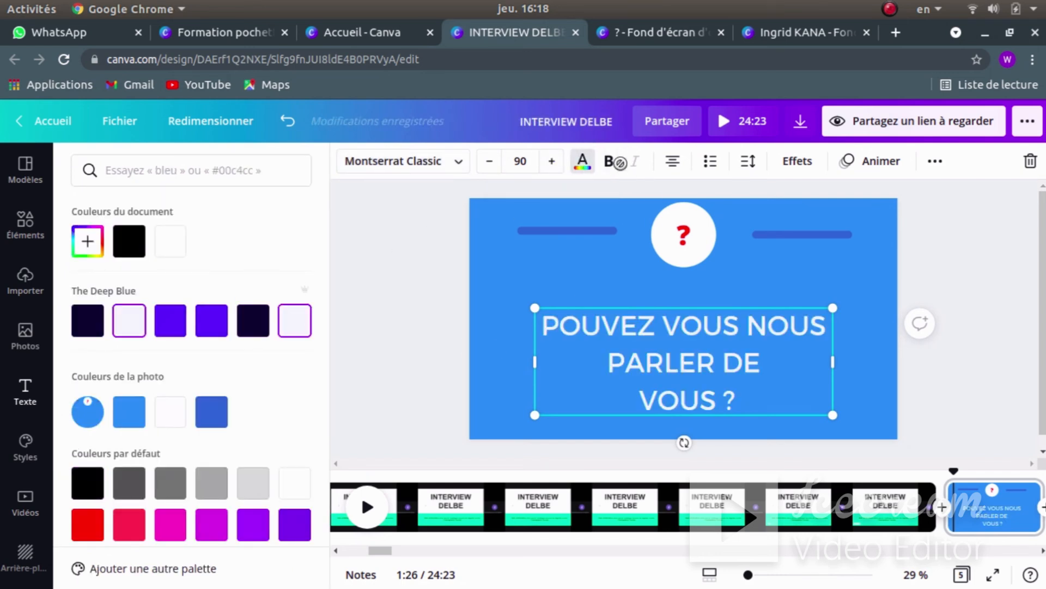
left_click(608, 161)
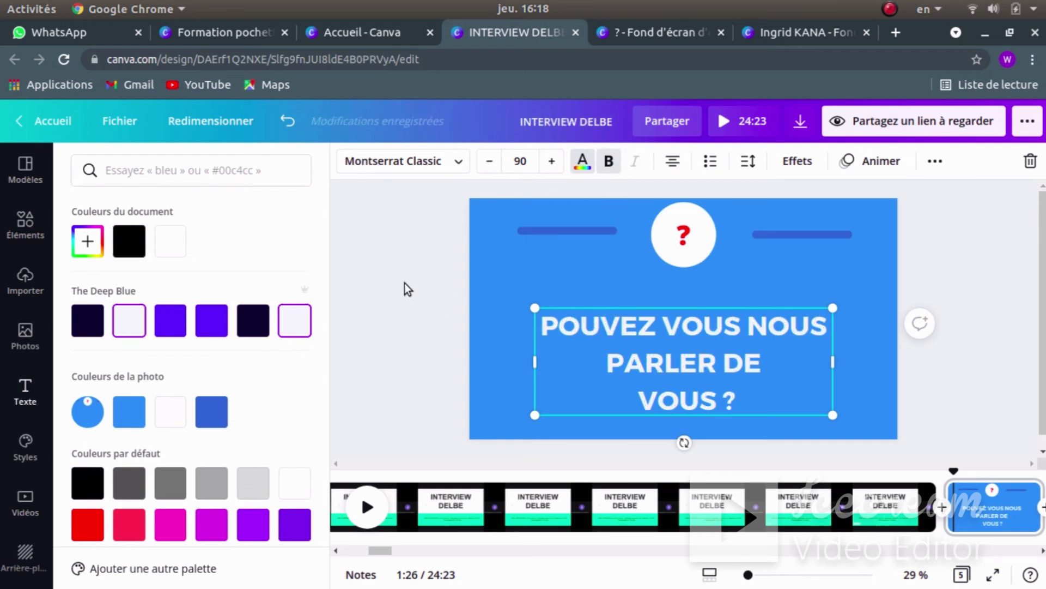
left_click(405, 283)
left_click(873, 366)
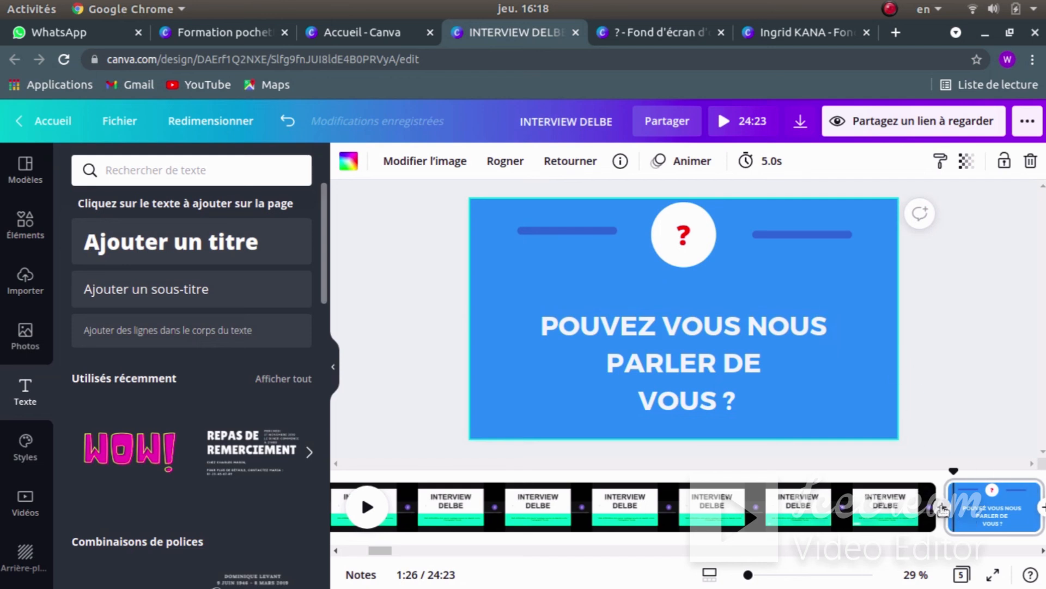
- Insert a 0.5 s 'Effacement en ligne' wipe between the interview clip and the question page
left_click(943, 507)
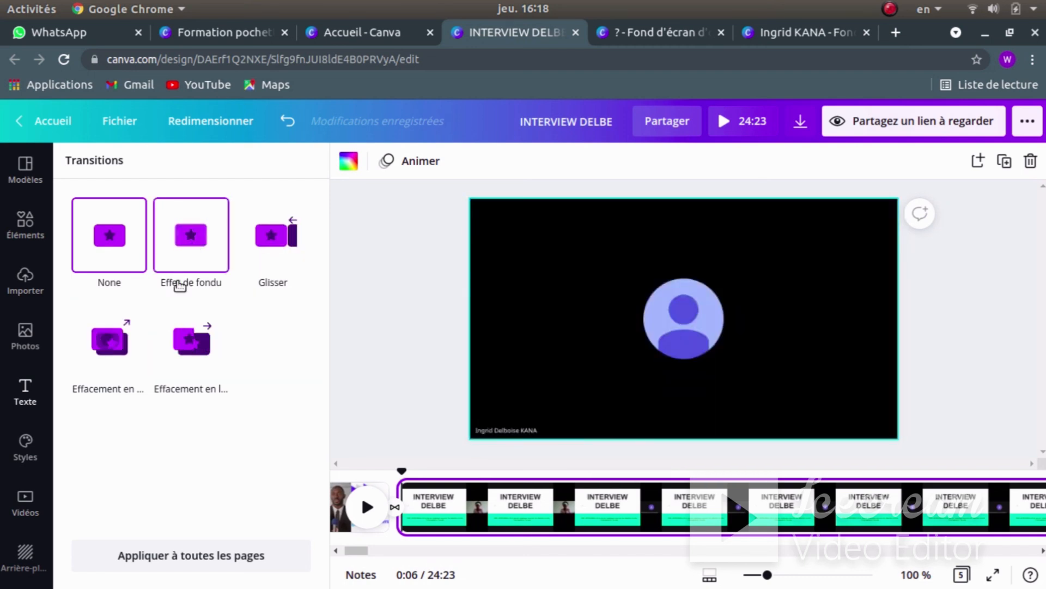
left_click(192, 343)
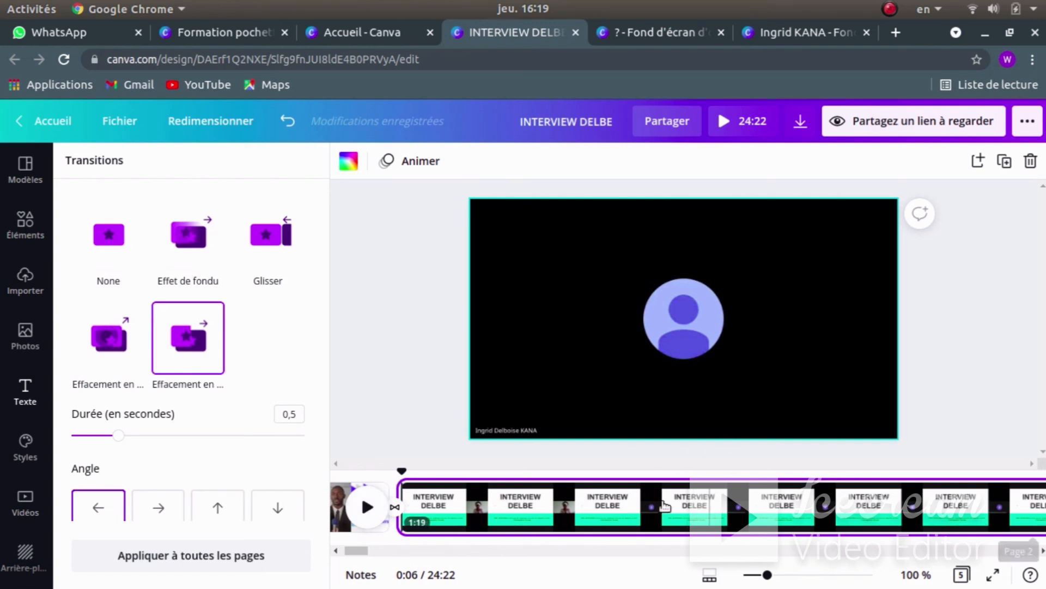
left_click_drag(357, 551, 385, 542)
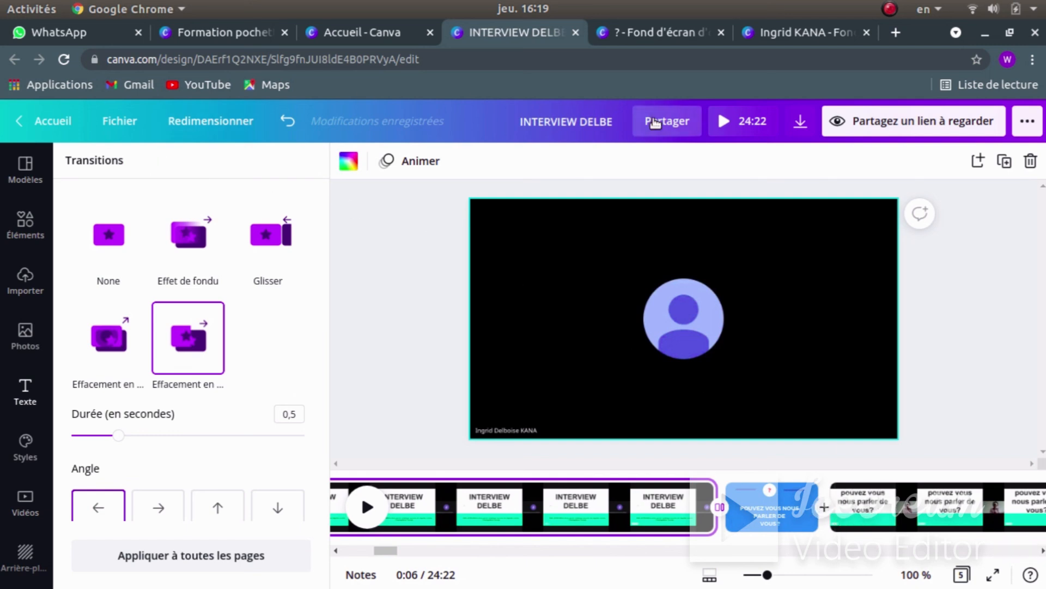
- Preview the video from the start to the question slide, then return to editing
left_click(743, 122)
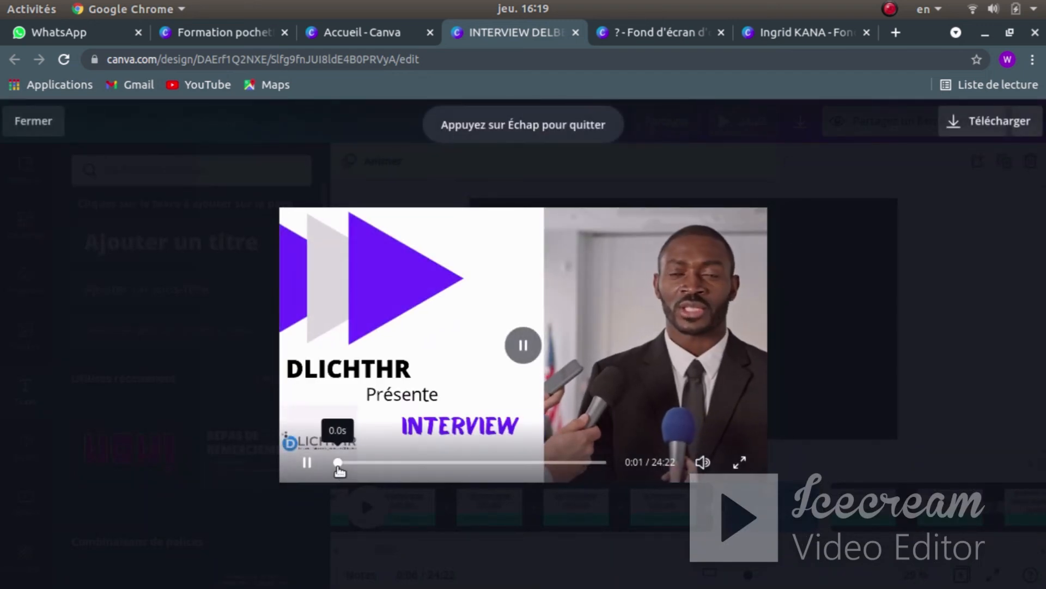
mouse_move(339, 462)
left_mouse_down()
mouse_move(409, 464)
mouse_move(345, 463)
left_mouse_up()
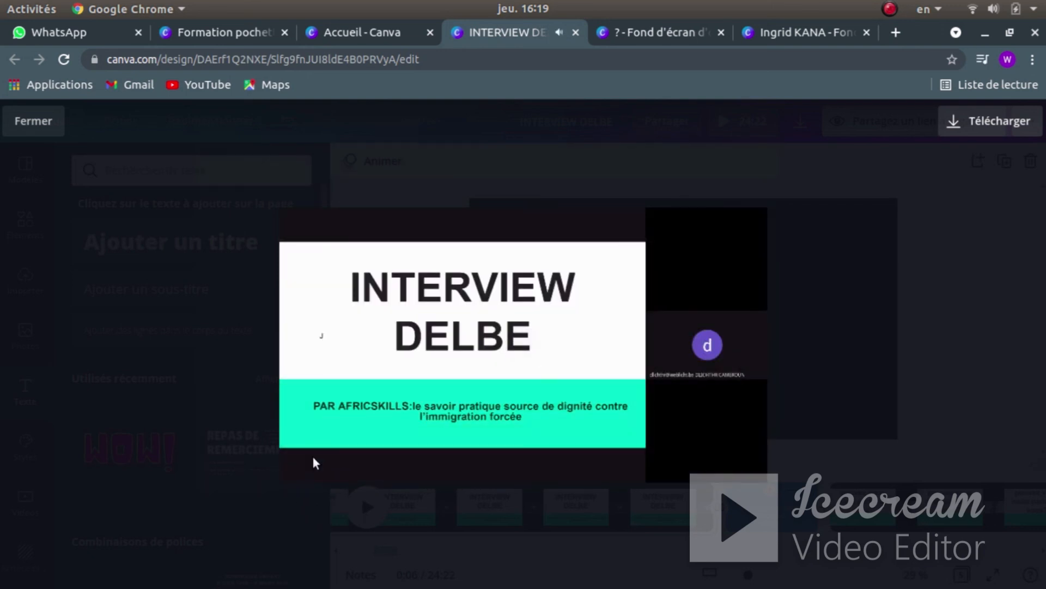
mouse_move(316, 459)
mouse_move(490, 365)
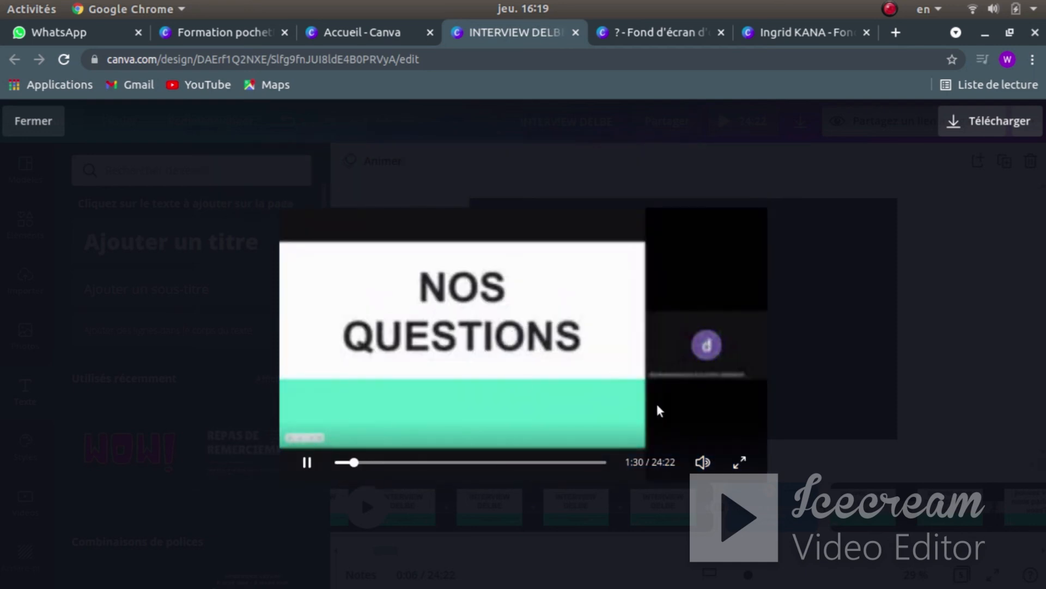
left_click(520, 353)
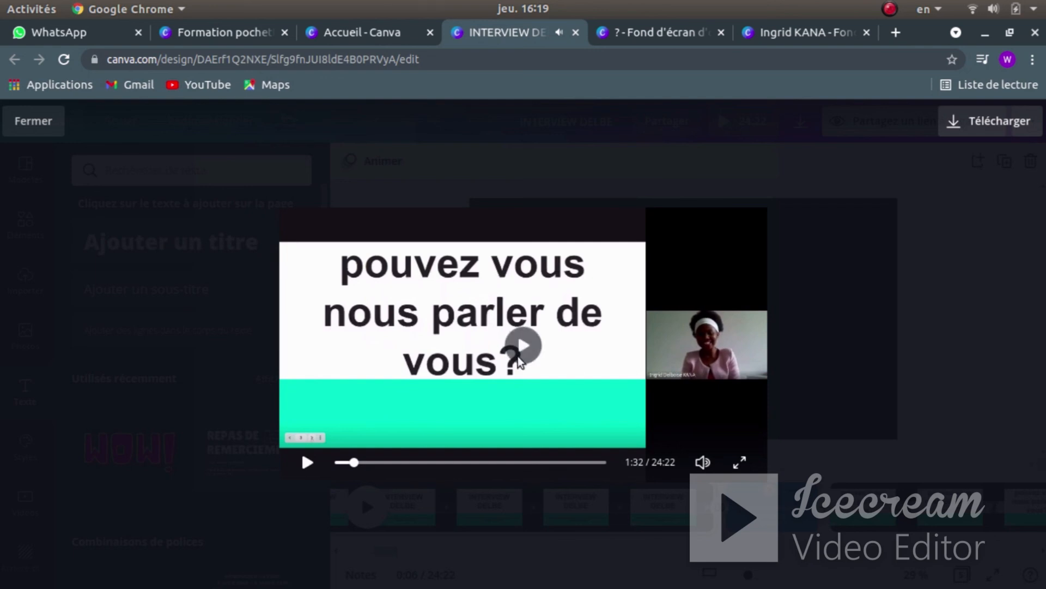
left_click(34, 121)
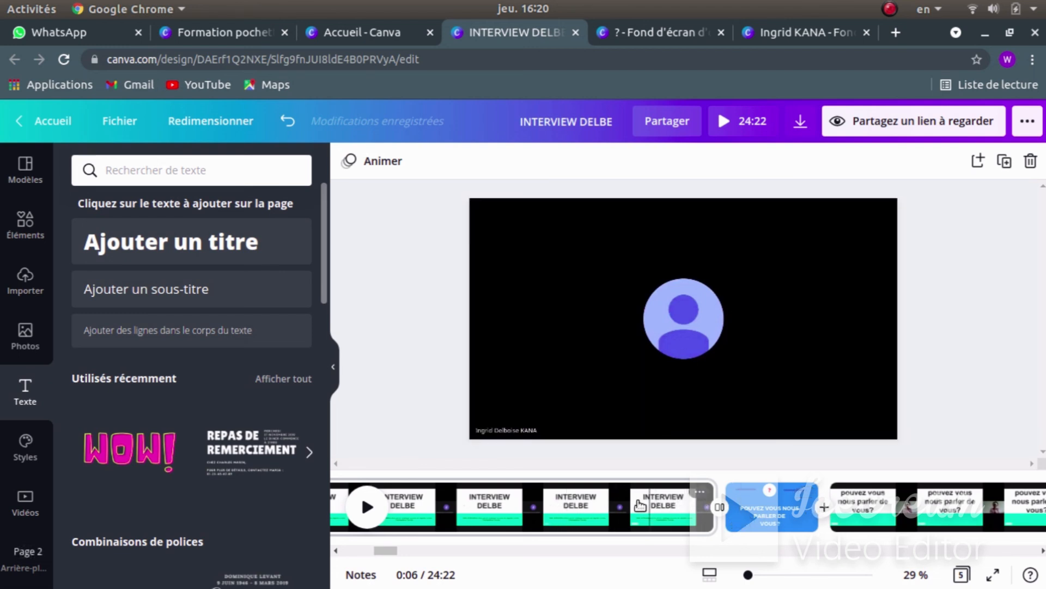
- Drag the uploaded intro portrait image onto the INTERVIEW DELBE page's avatar frame
left_click(523, 500)
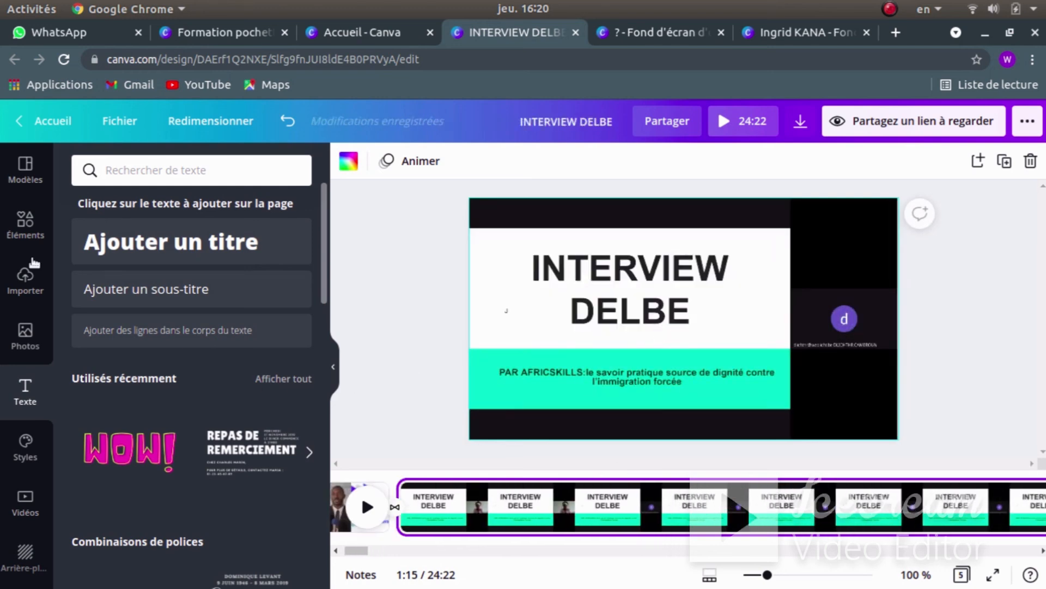
left_click(25, 275)
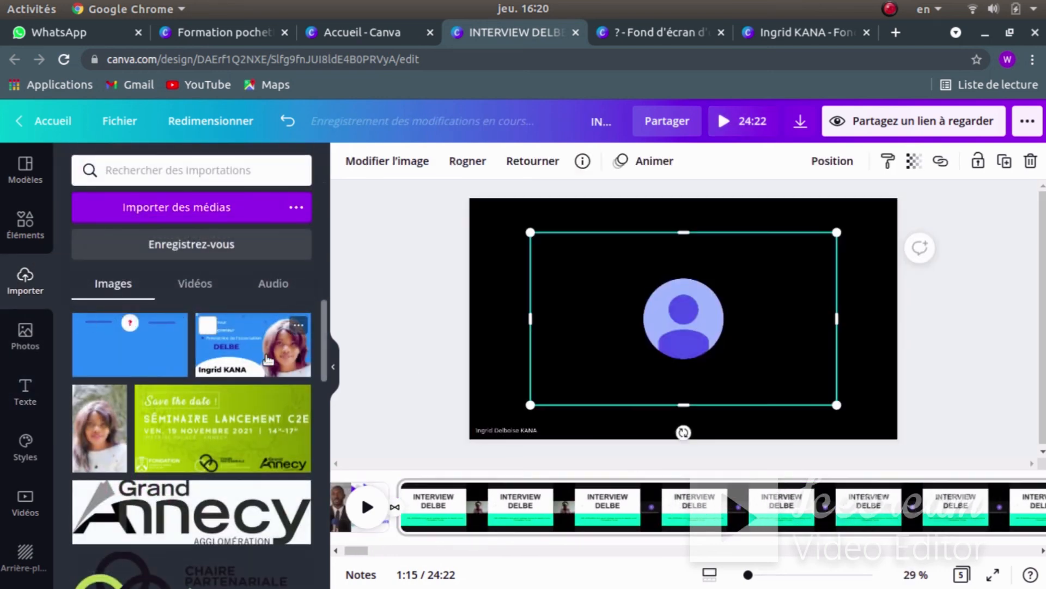
left_click_drag(267, 360, 773, 324)
- Make the portrait image the page background and play the whole video as a preview
right_click(692, 303)
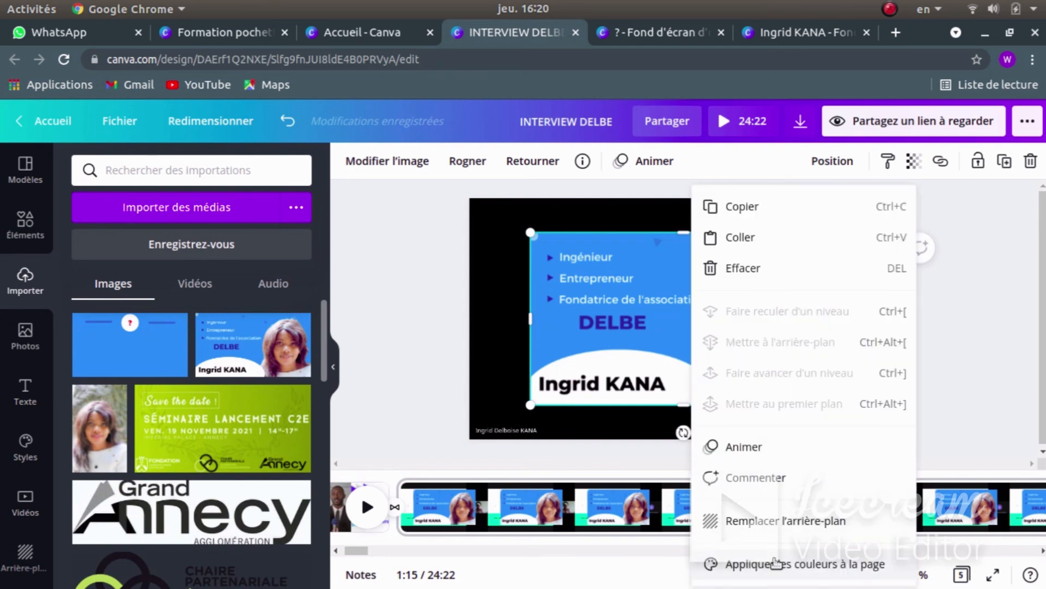
left_click(777, 564)
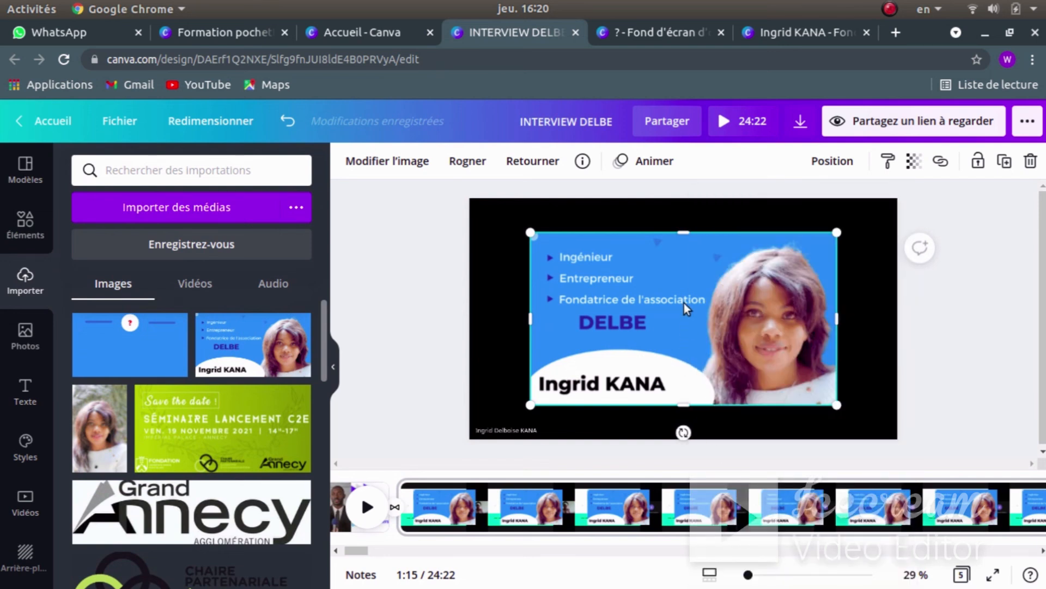
right_click(632, 286)
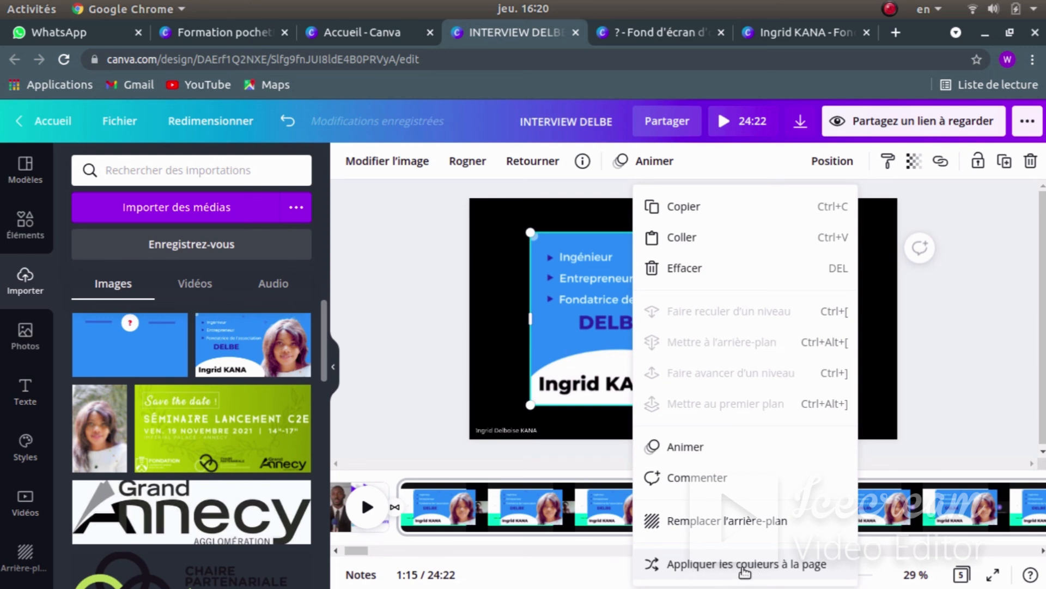
left_click(737, 567)
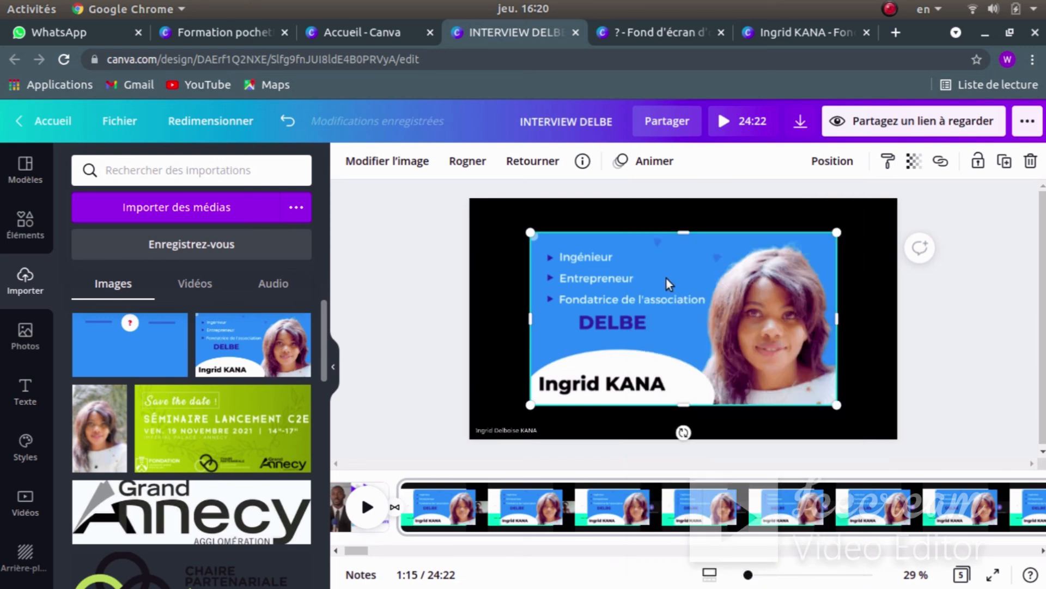
right_click(666, 279)
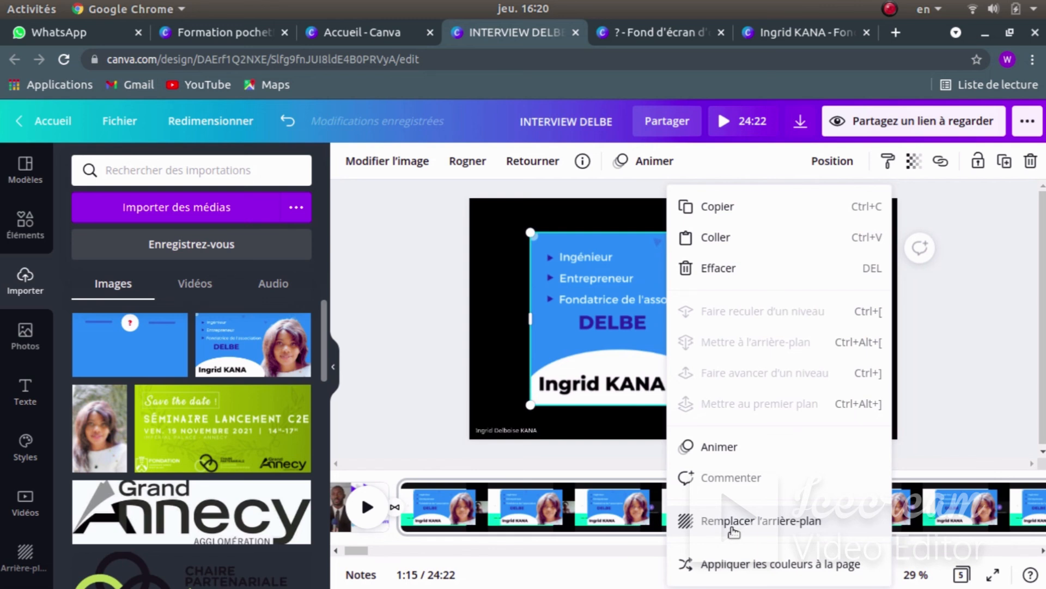
left_click(733, 523)
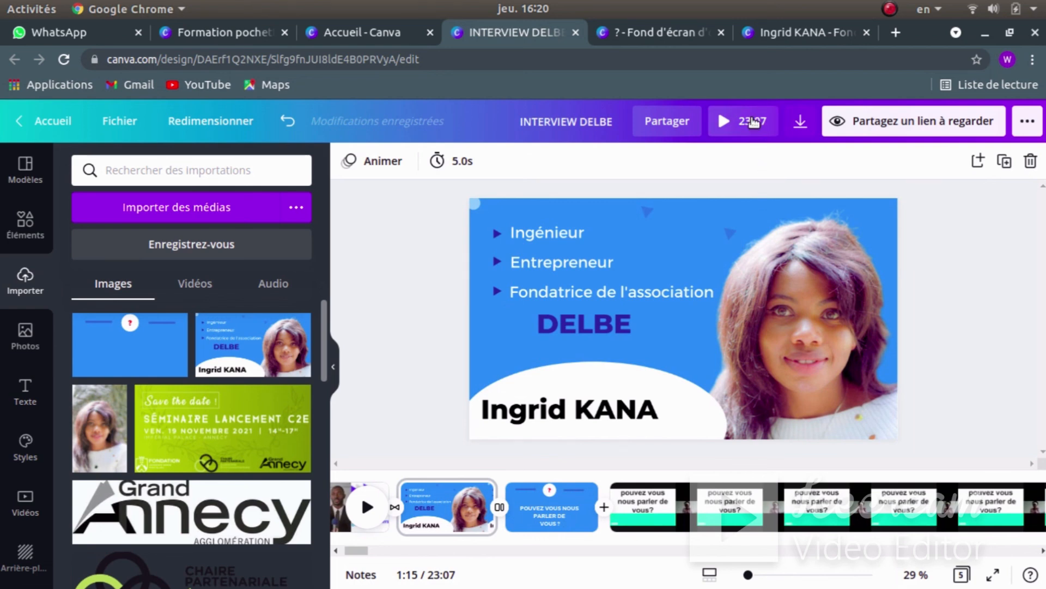
left_click(754, 122)
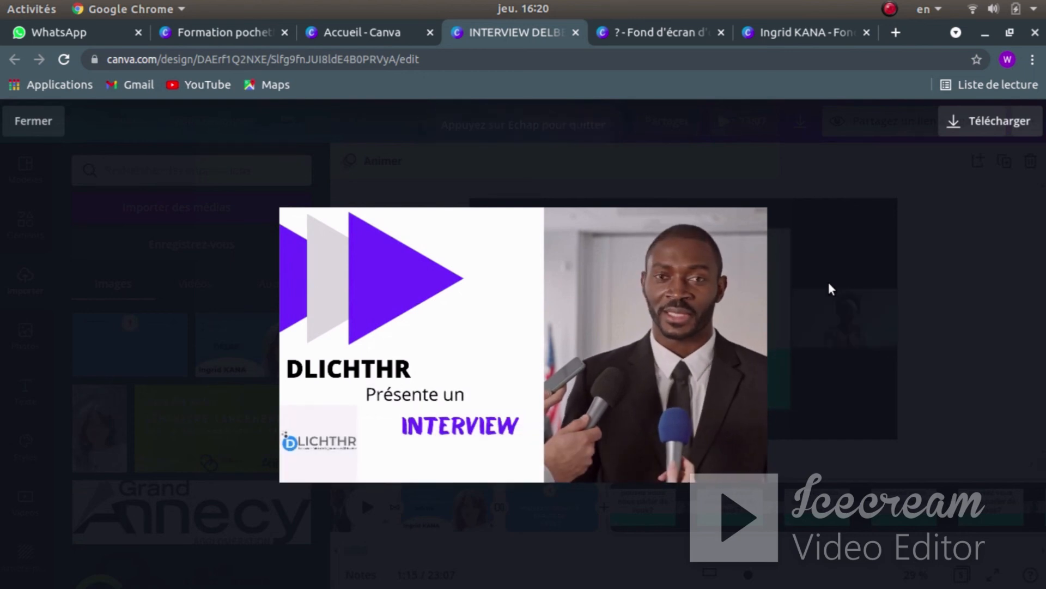
- Close the preview and undo the background replacement, restoring the 24:22 total length
mouse_move(594, 331)
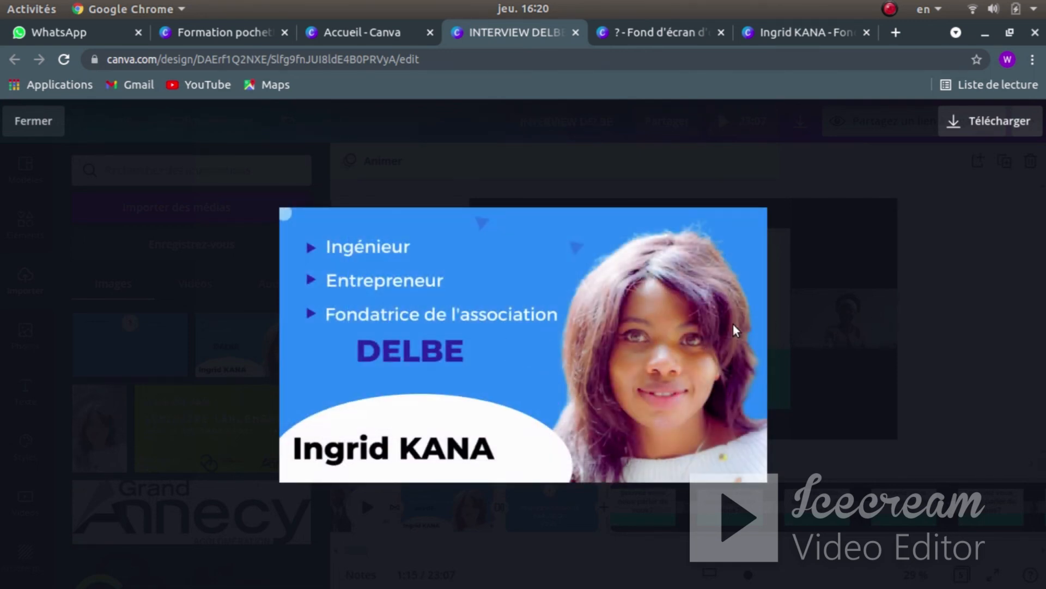
left_click(868, 284)
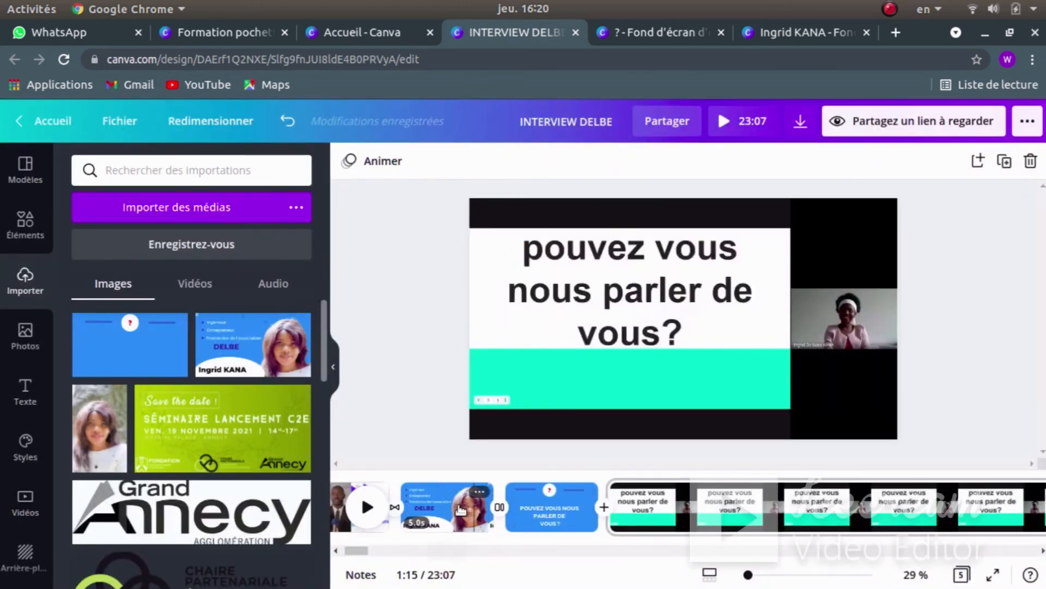
left_click(285, 122)
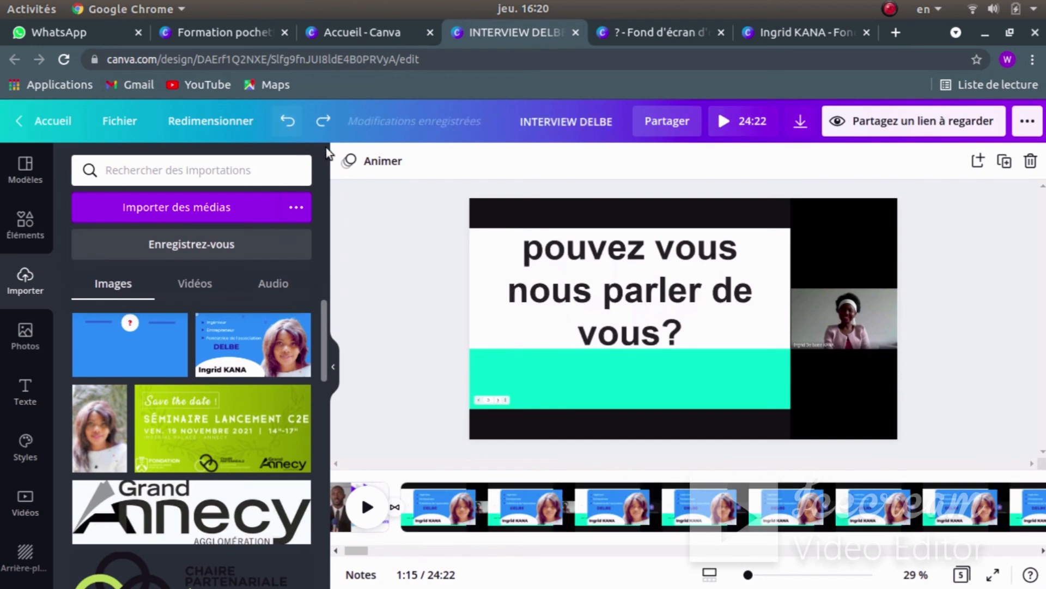
- Resize the intro portrait image over the interview clip to cover the full 1920×1080 slide
left_click(631, 417)
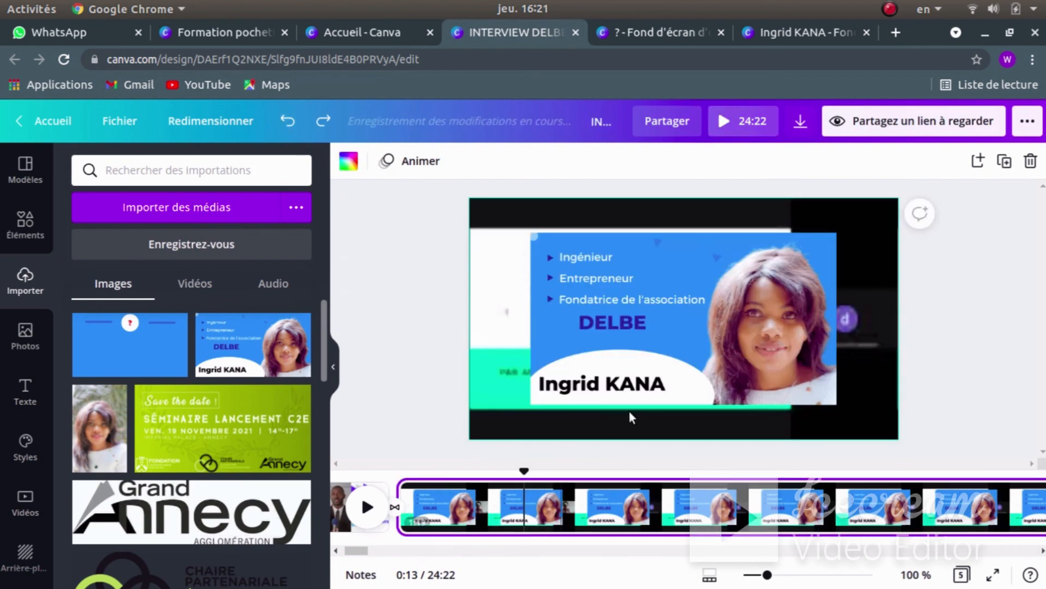
left_click(625, 281)
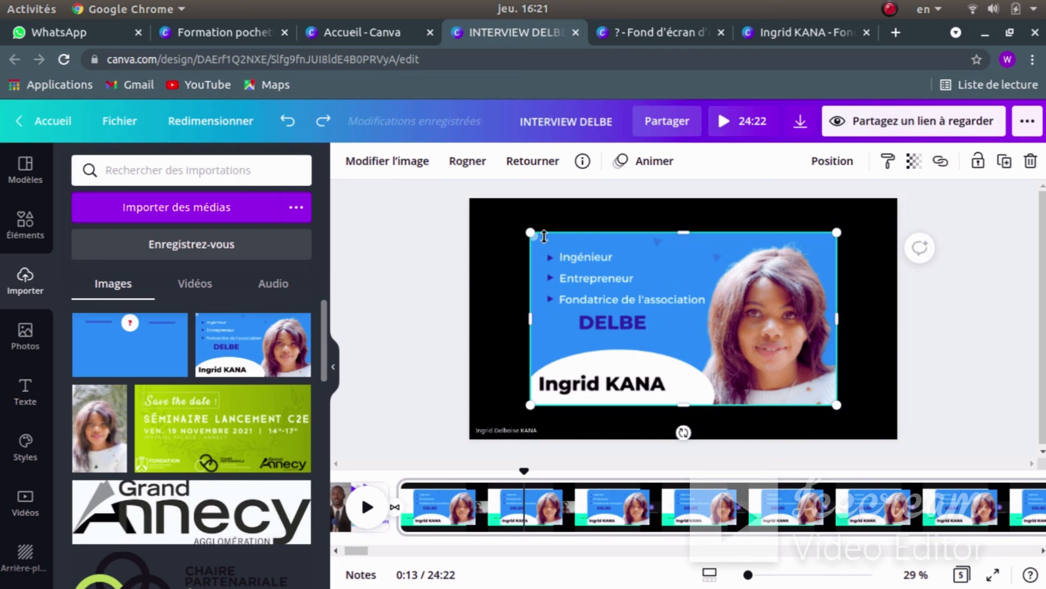
left_click_drag(531, 232, 469, 198)
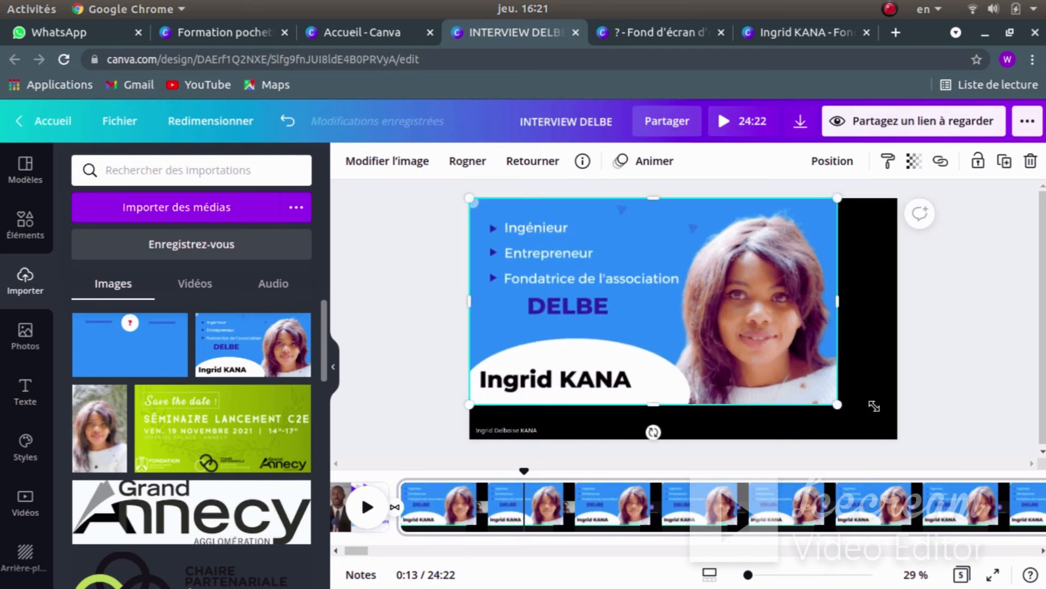
left_click_drag(874, 406, 923, 424)
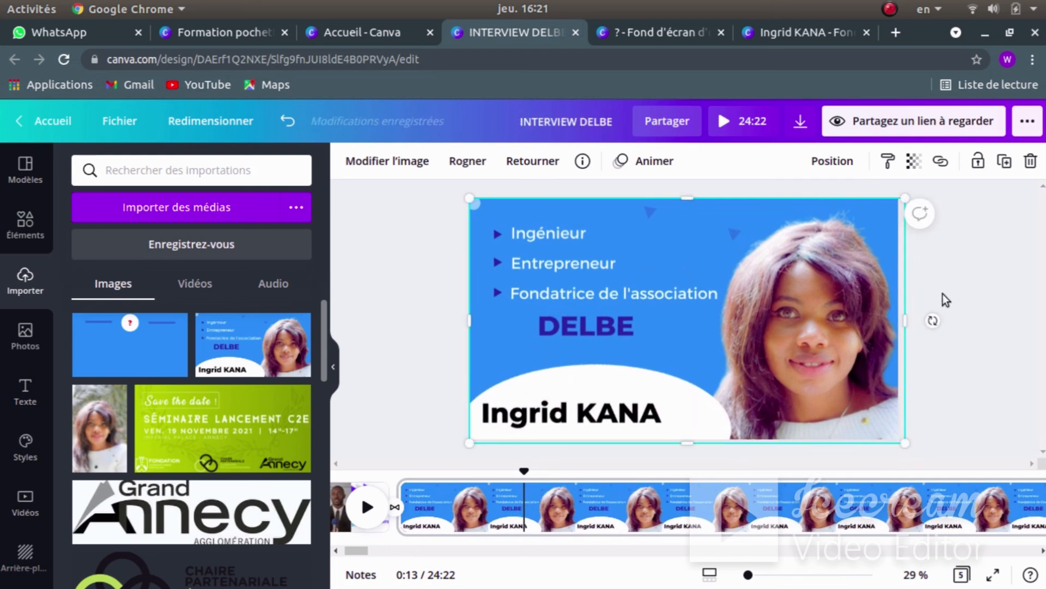
left_click_drag(901, 320, 898, 322)
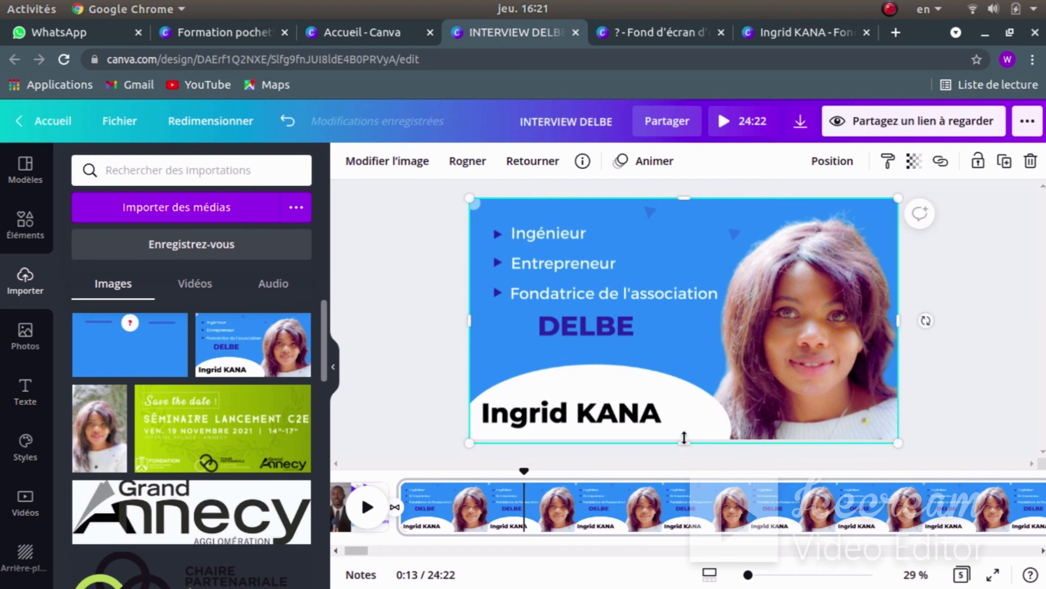
left_click_drag(685, 438, 684, 435)
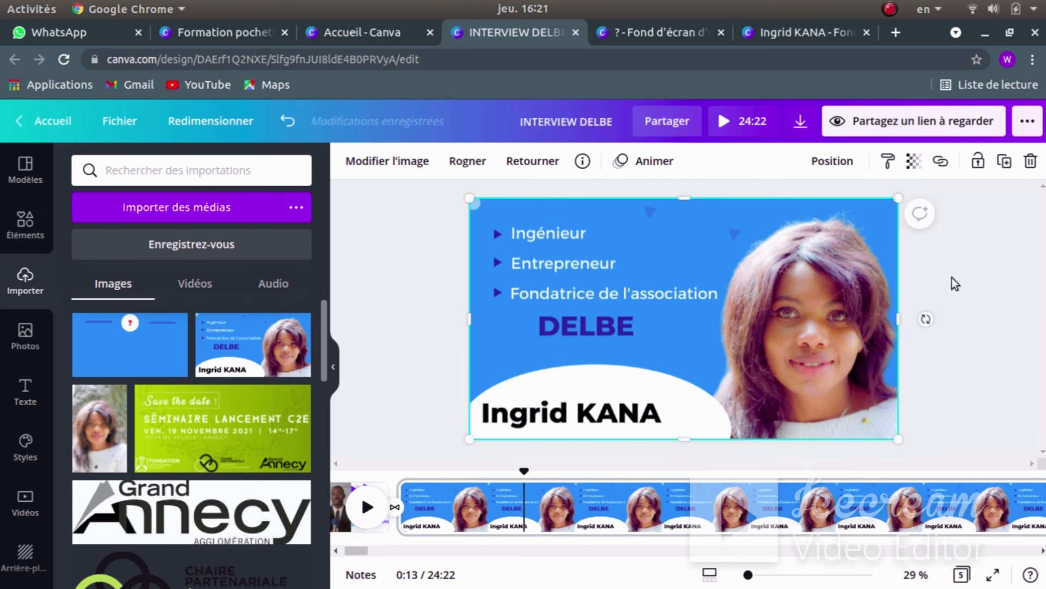
left_click(970, 286)
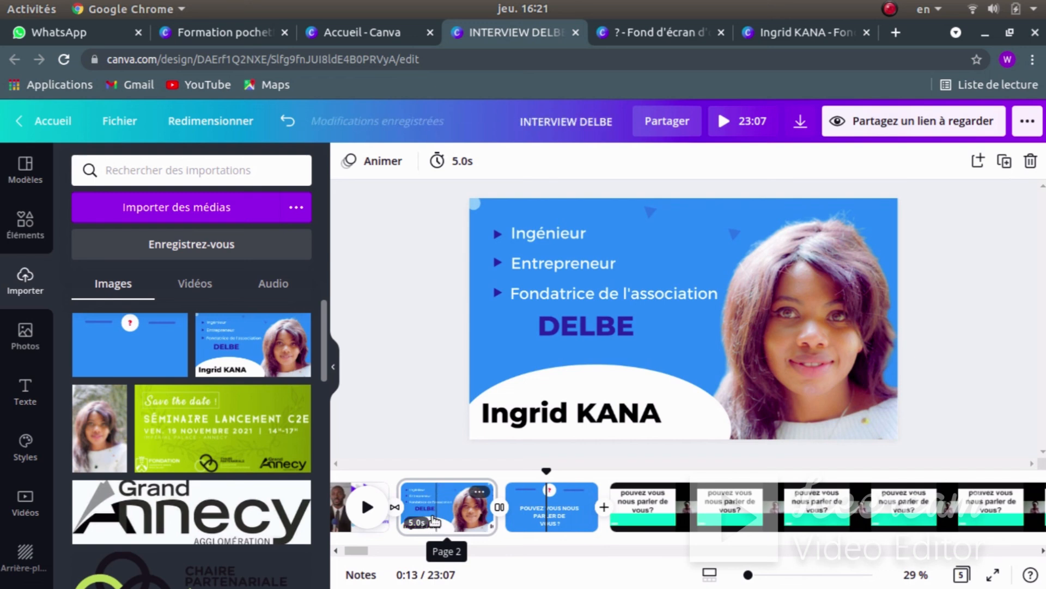
left_click(289, 120)
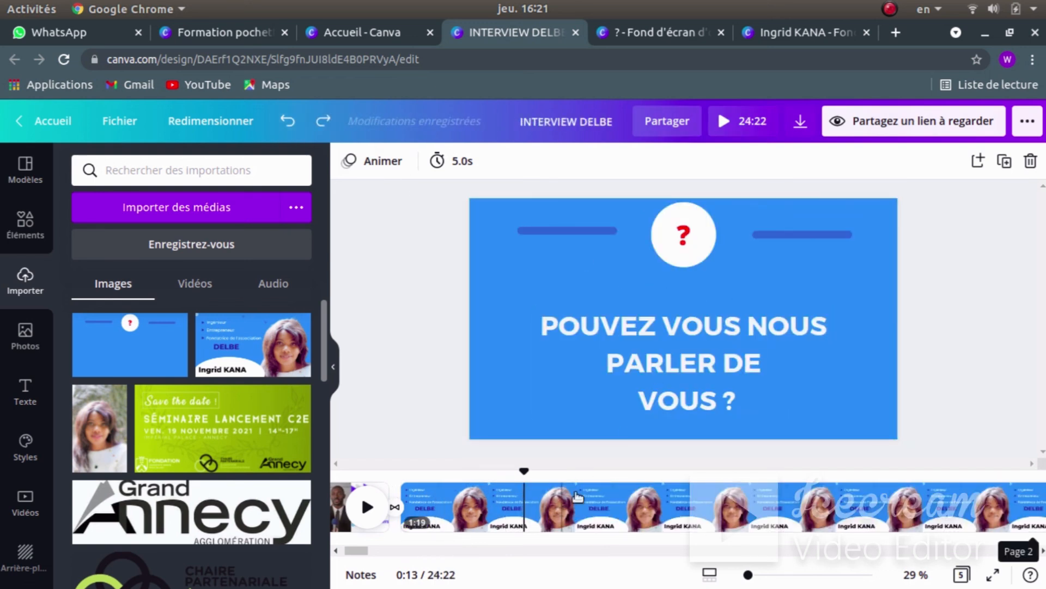
left_click(480, 519)
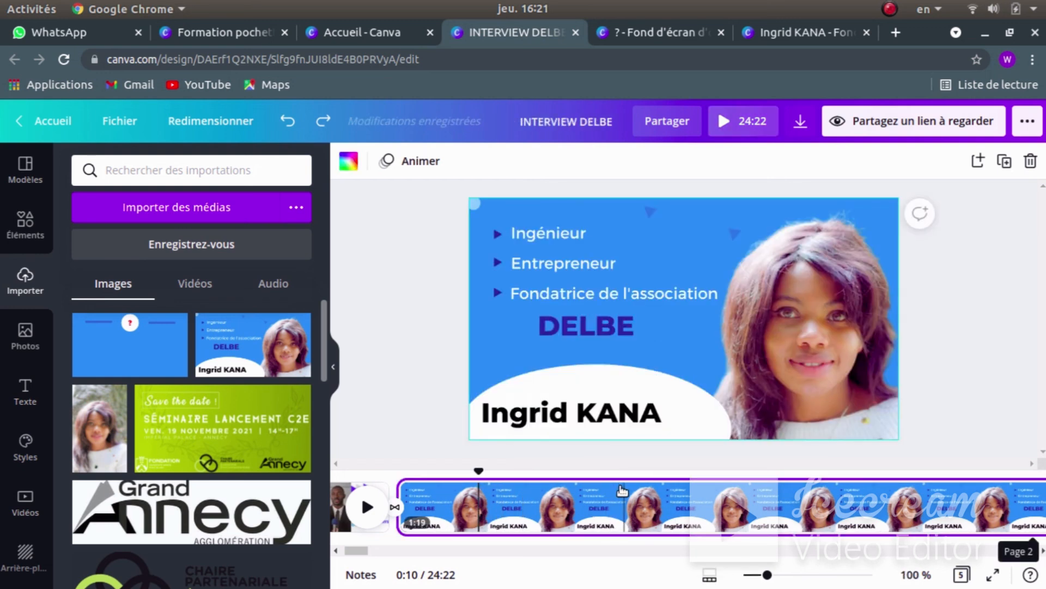
left_click(751, 126)
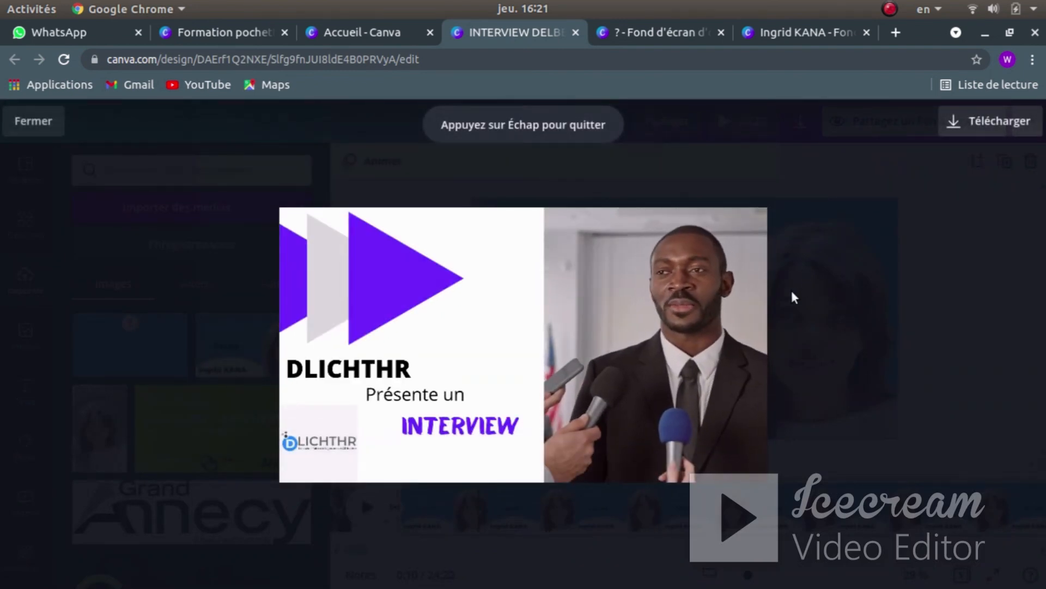
mouse_move(706, 466)
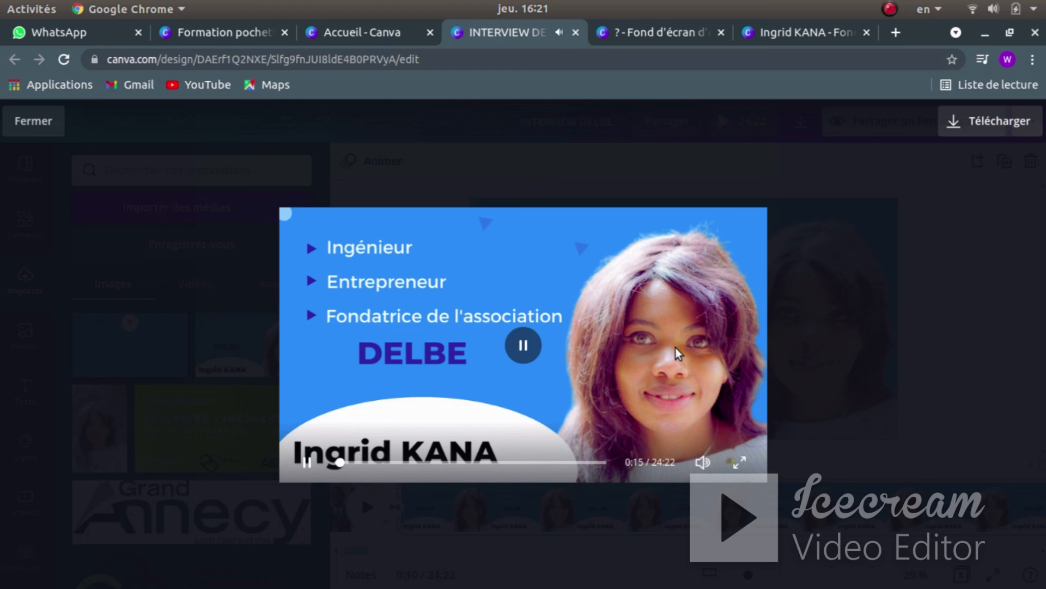
left_click(877, 311)
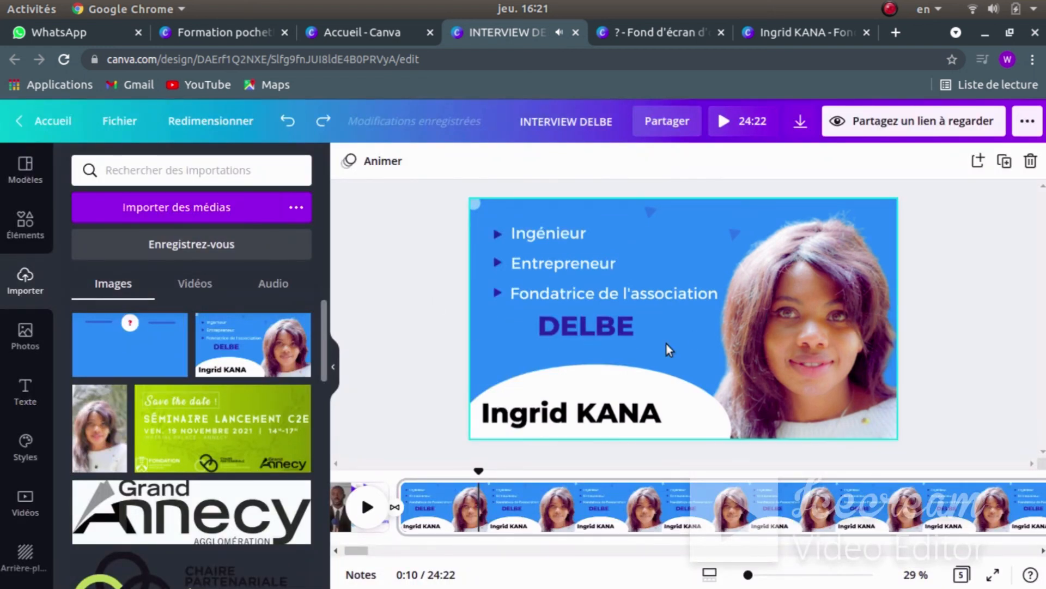
- Scroll the canvas to the blue 'POUVEZ VOUS NOUS PARLER DE VOUS ?' page with white text
scroll(888, 380, "down", 1)
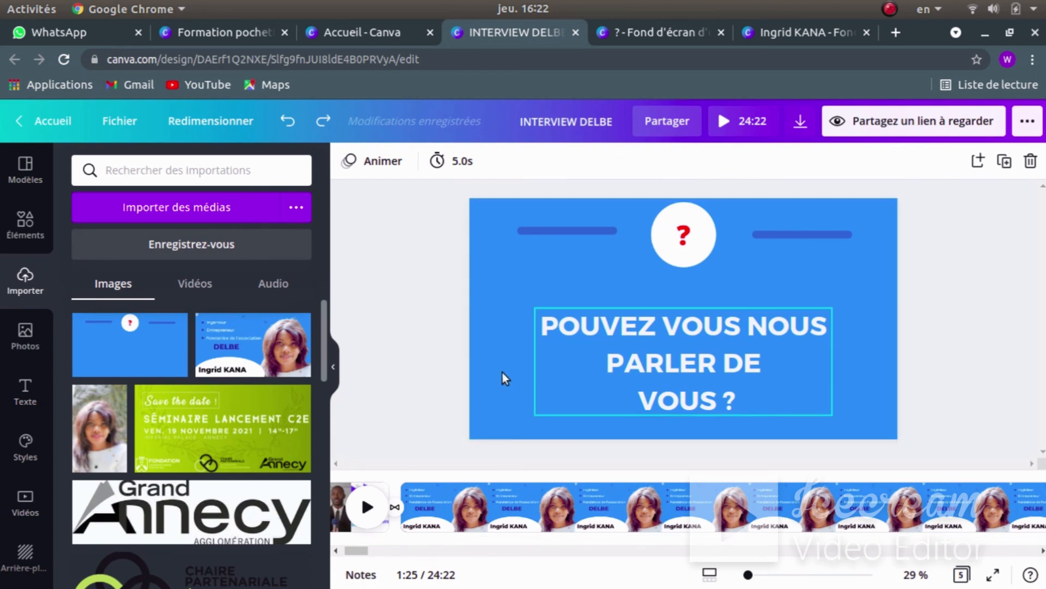
scroll(395, 339, "down", 1)
scroll(394, 339, "up", 1)
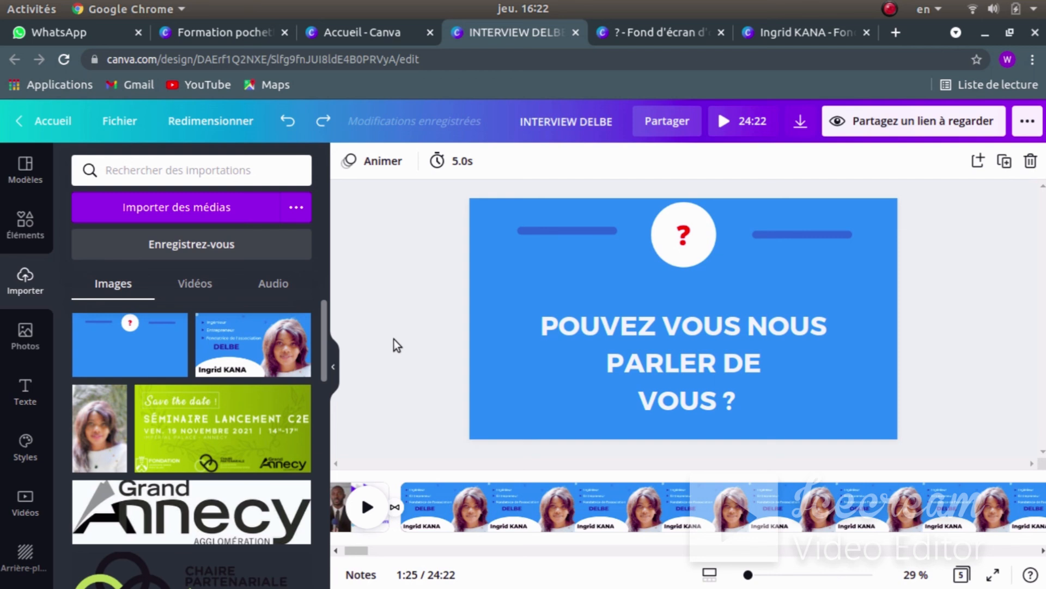
left_click(650, 36)
left_click(520, 31)
left_click(658, 34)
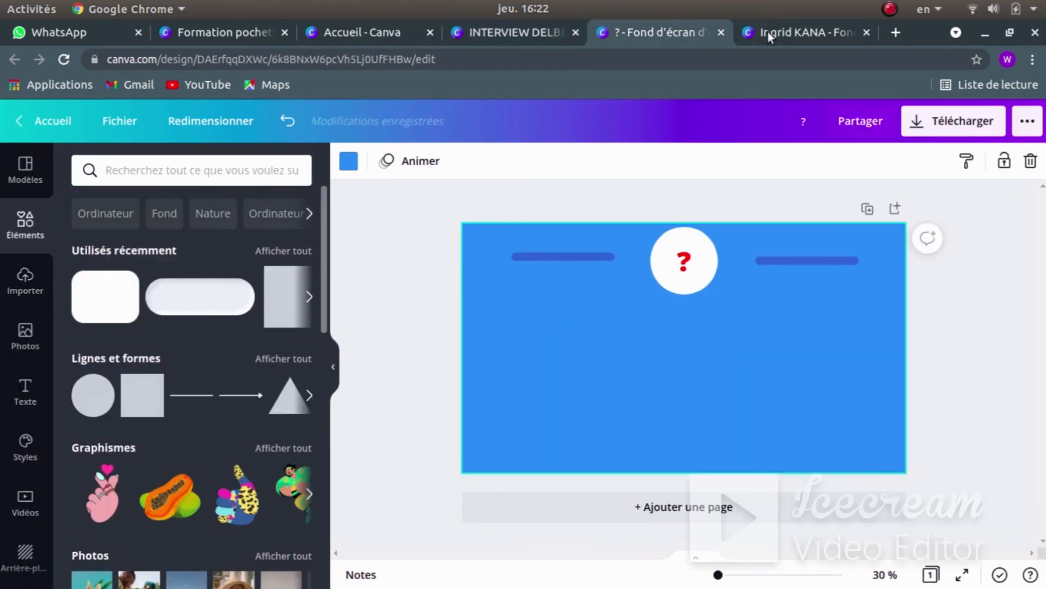
left_click(783, 32)
left_click(651, 31)
left_click(525, 30)
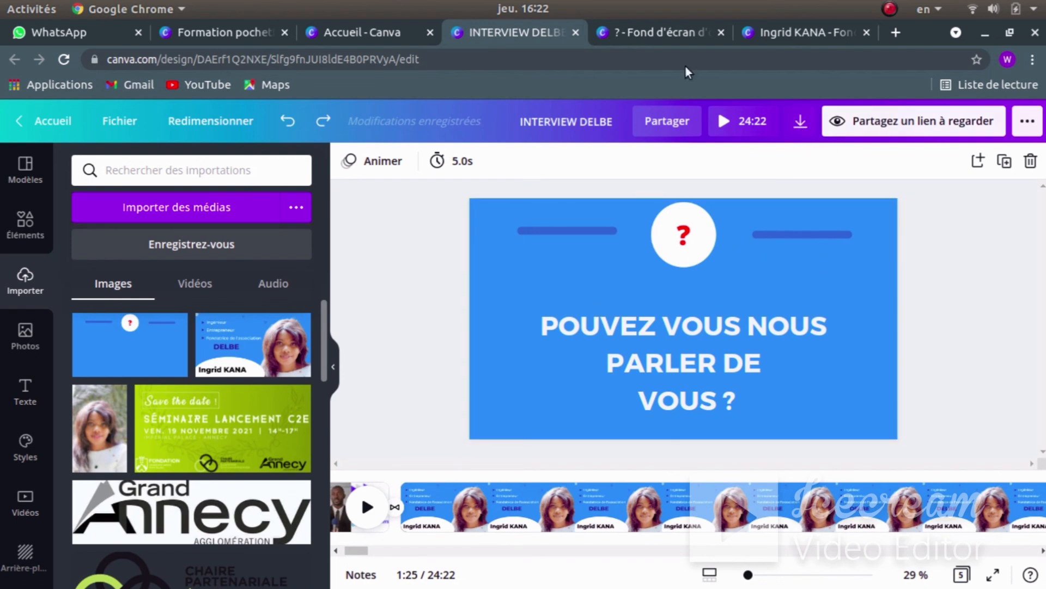
left_click(890, 8)
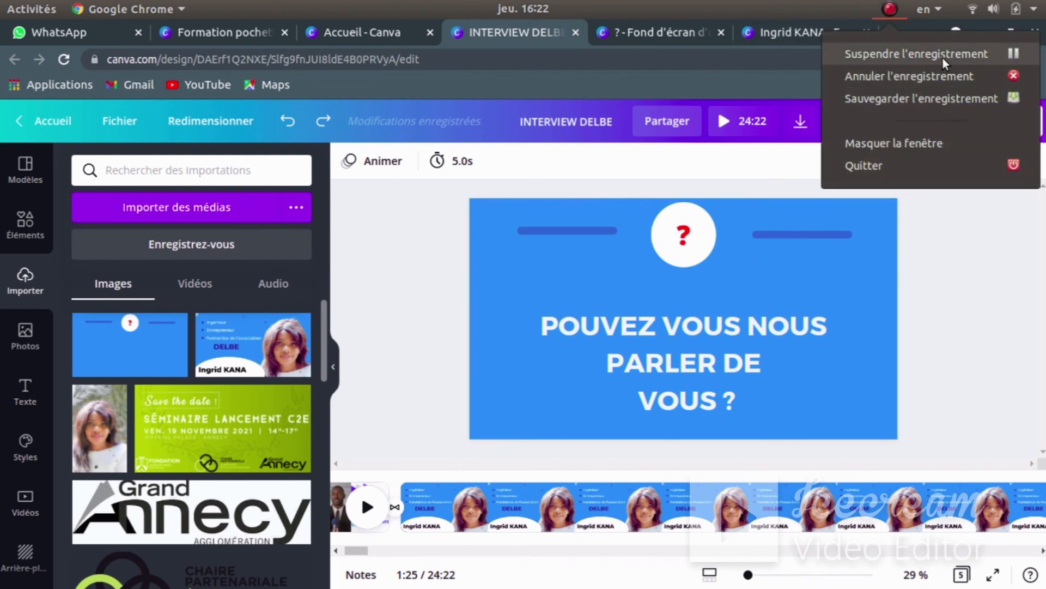